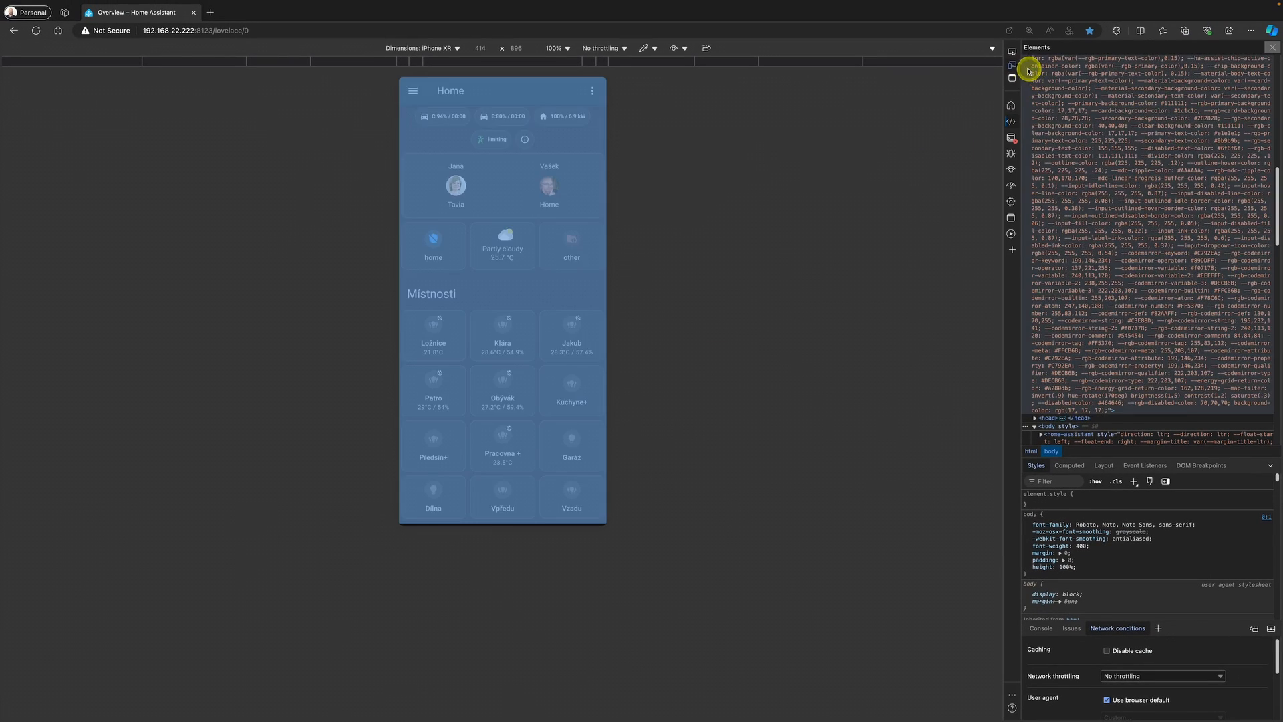
- Turn off the iPhone XR device emulation and close the developer tools
{"action": "left_click", "coordinate": [1011, 65]}
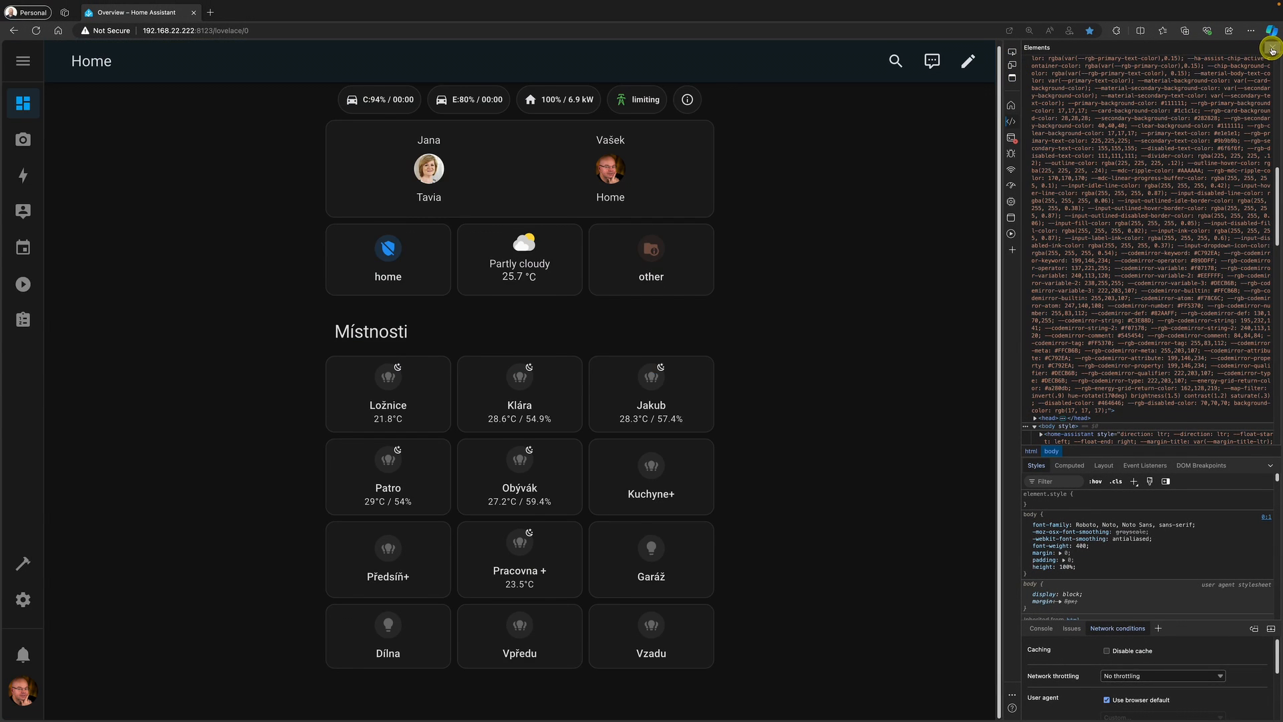
{"action": "left_click", "coordinate": [1272, 47]}
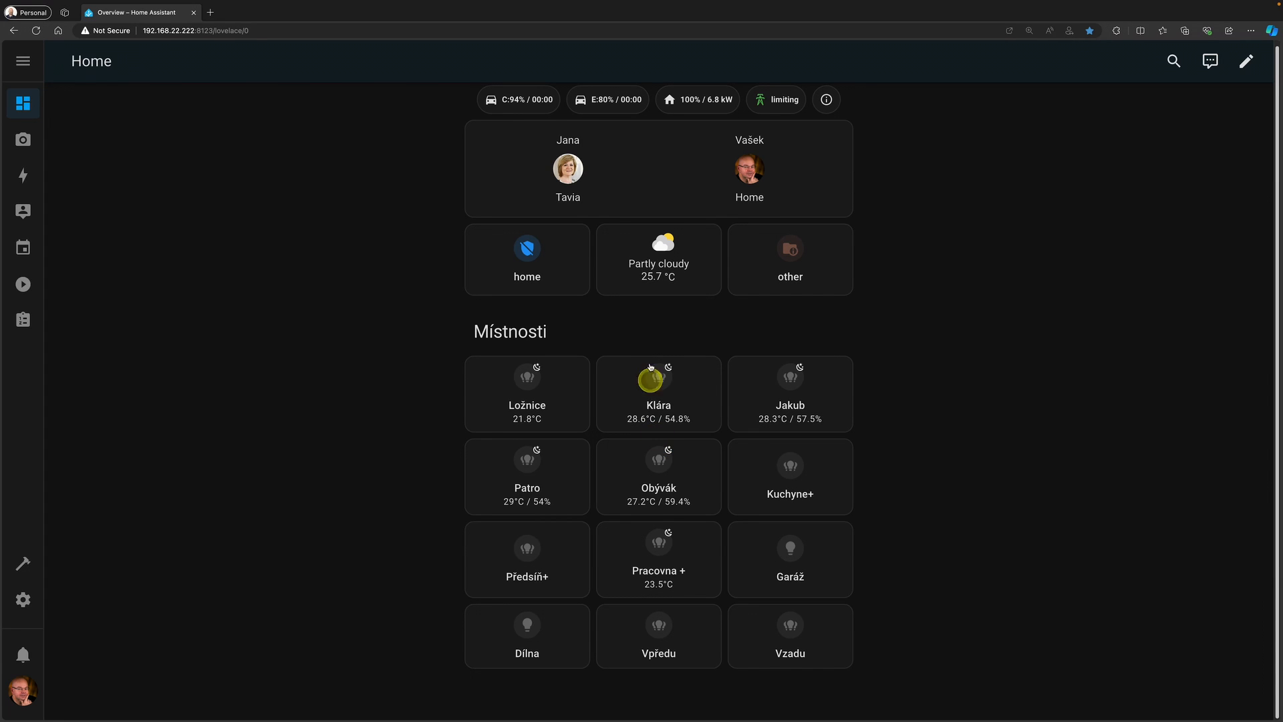
- Examine the cards in the Obývák room view and in the room view with two roller blinds, returning to Home after each
{"action": "left_click", "coordinate": [660, 542]}
{"action": "left_click", "coordinate": [660, 546]}
{"action": "left_click", "coordinate": [684, 492]}
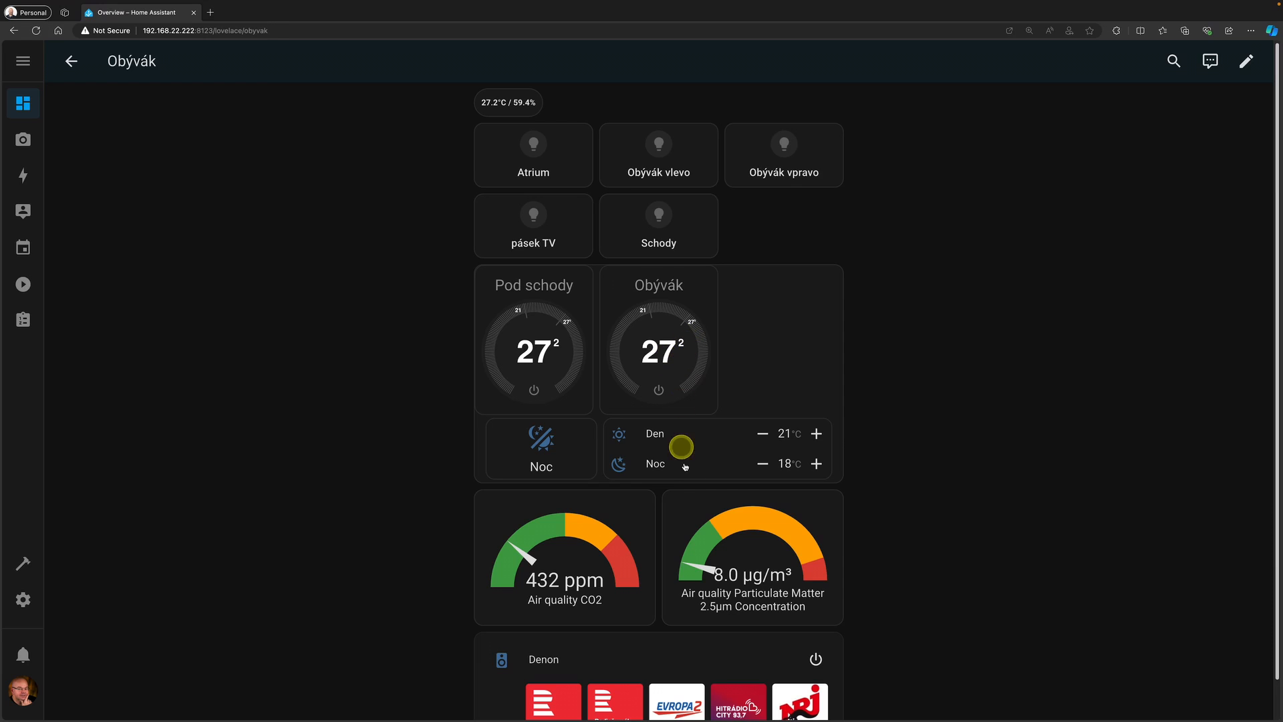
{"action": "scroll", "coordinate": [704, 487], "scroll_direction": "down", "scroll_amount": 1}
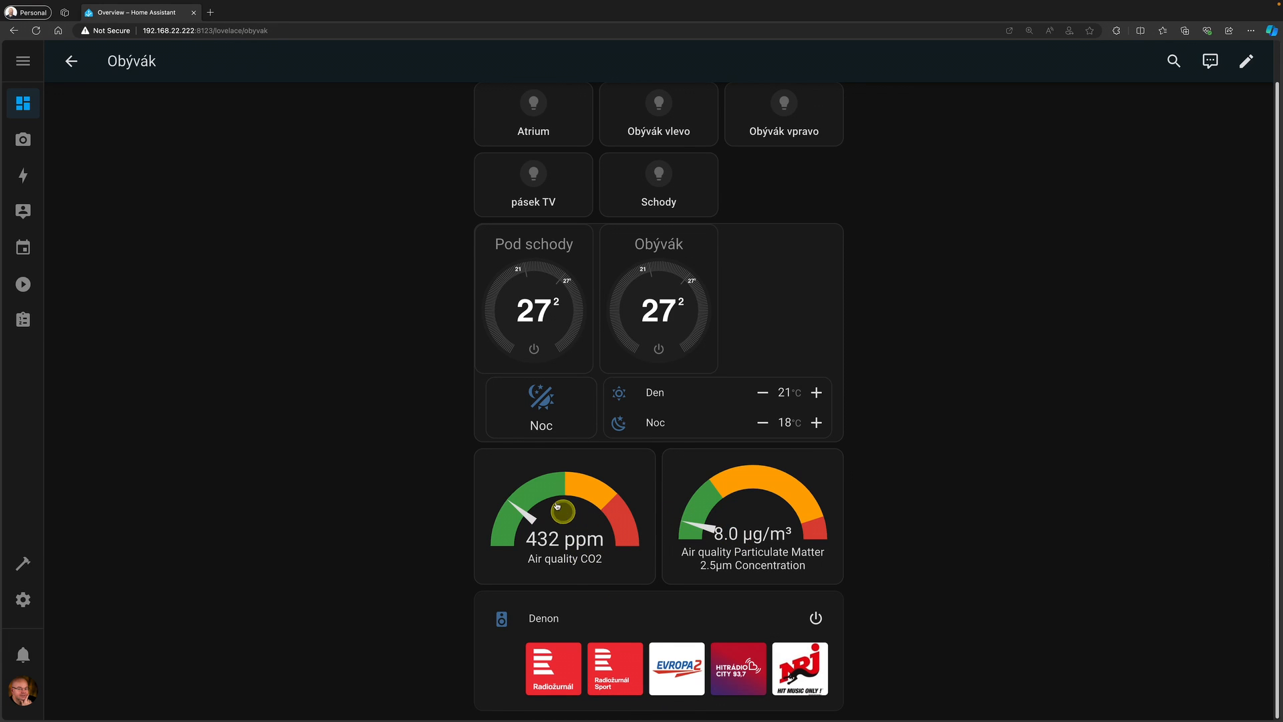
{"action": "scroll", "coordinate": [507, 434], "scroll_direction": "up", "scroll_amount": 1}
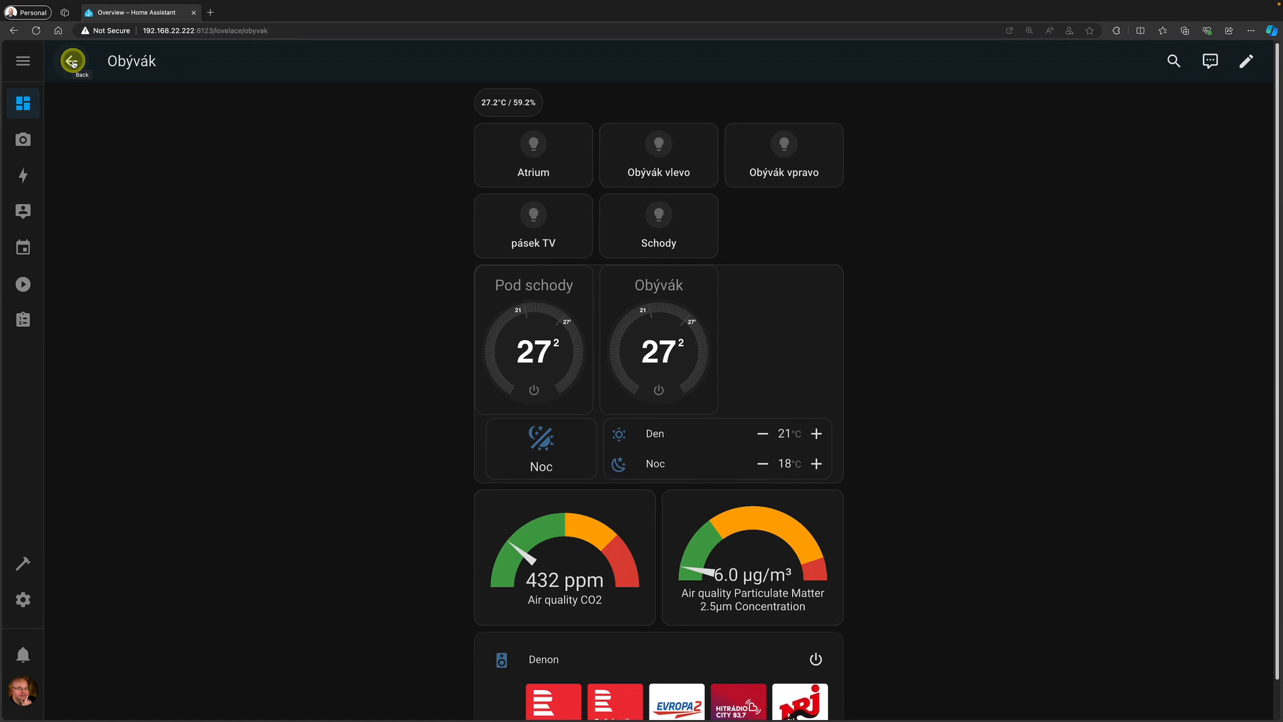
{"action": "left_click", "coordinate": [72, 62]}
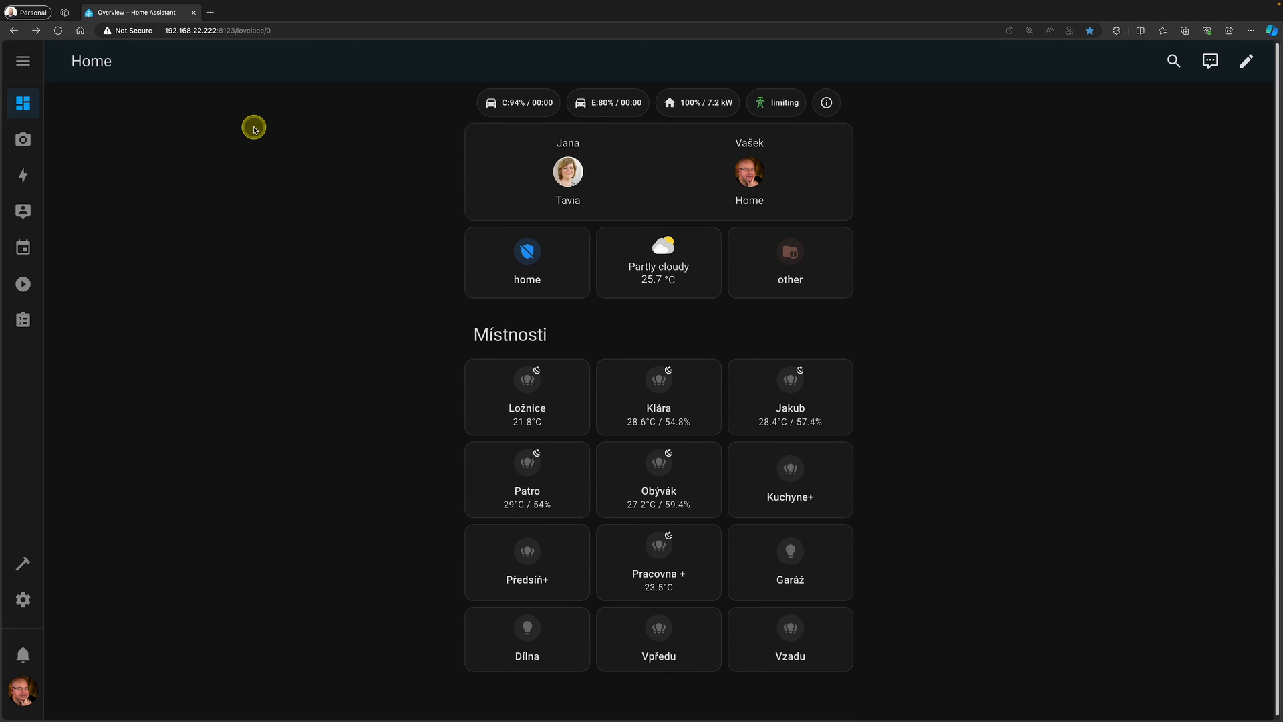
{"action": "left_click", "coordinate": [775, 415]}
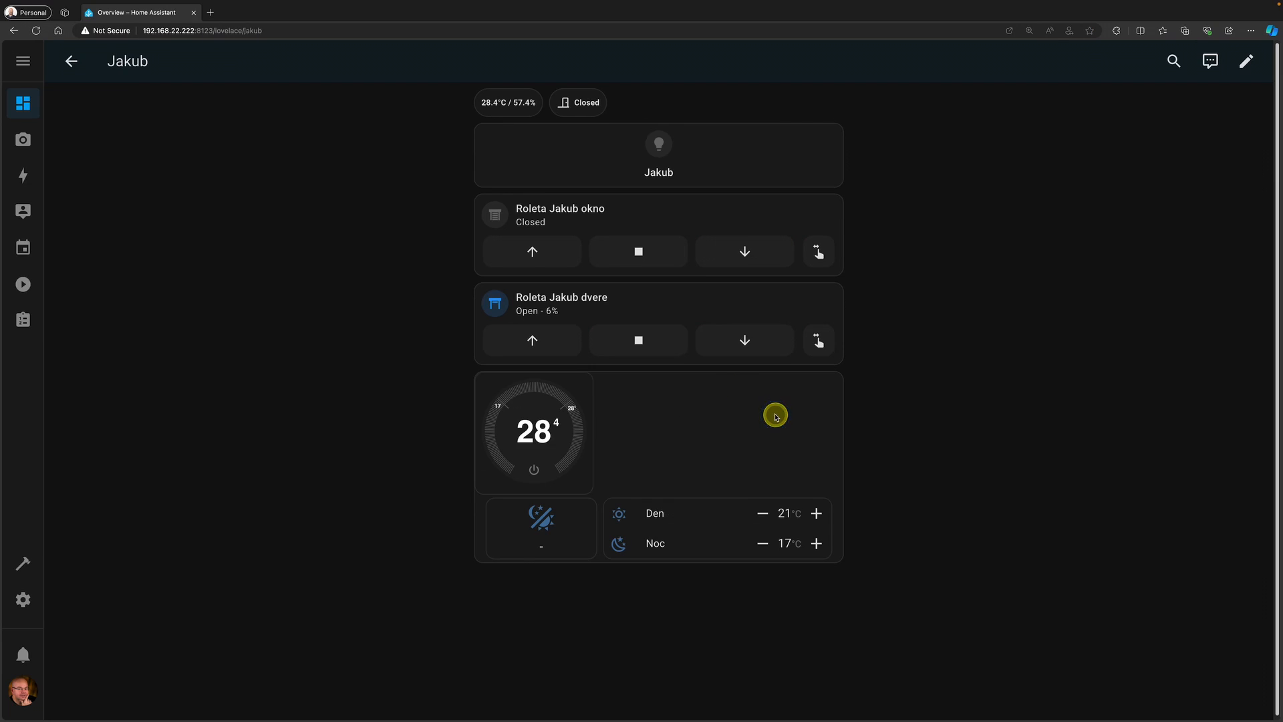
{"action": "left_click", "coordinate": [71, 61]}
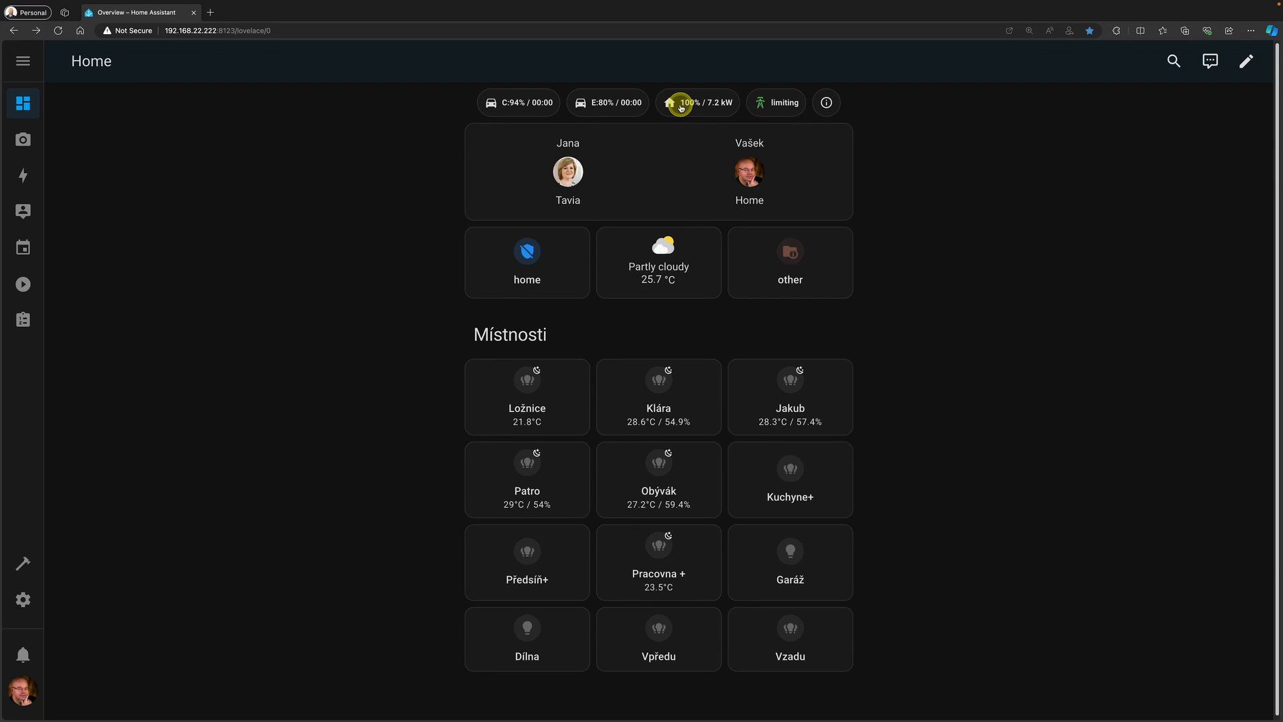
- Examine the PVE solar energy view and the battery state of charge history, returning to the Home view
{"action": "left_click", "coordinate": [681, 106]}
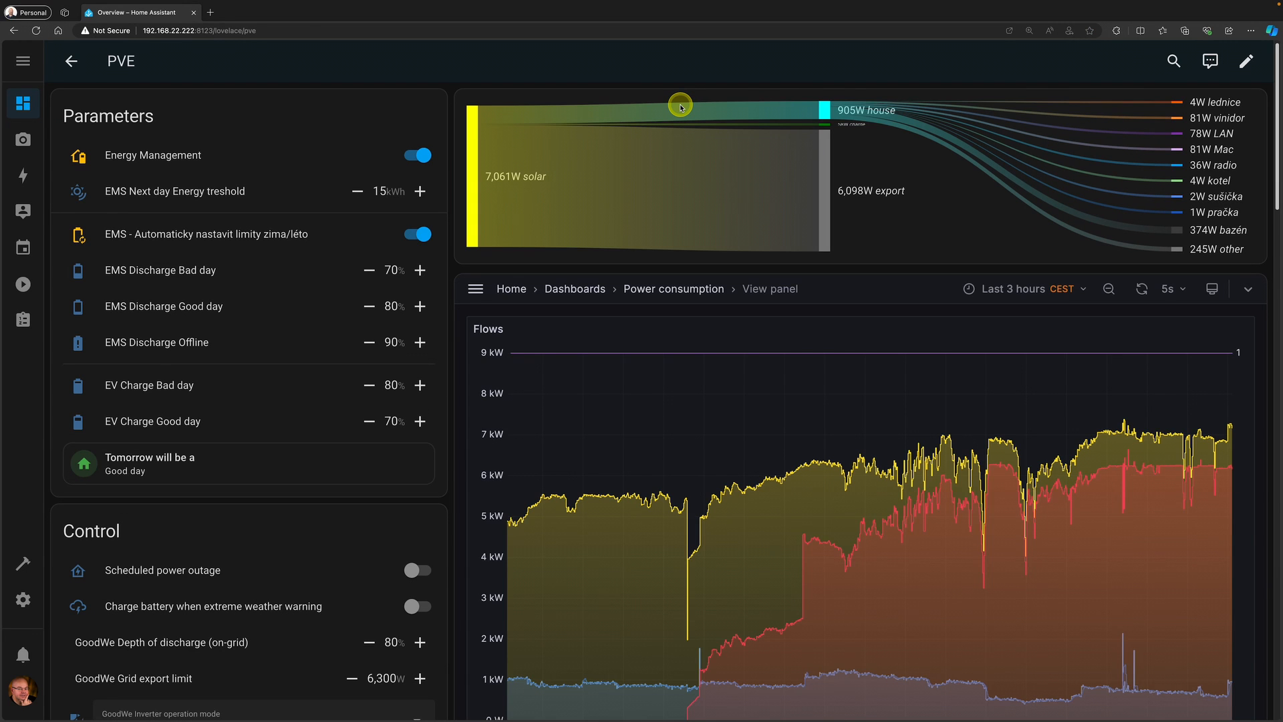
{"action": "scroll", "coordinate": [884, 426], "scroll_direction": "down", "scroll_amount": 4}
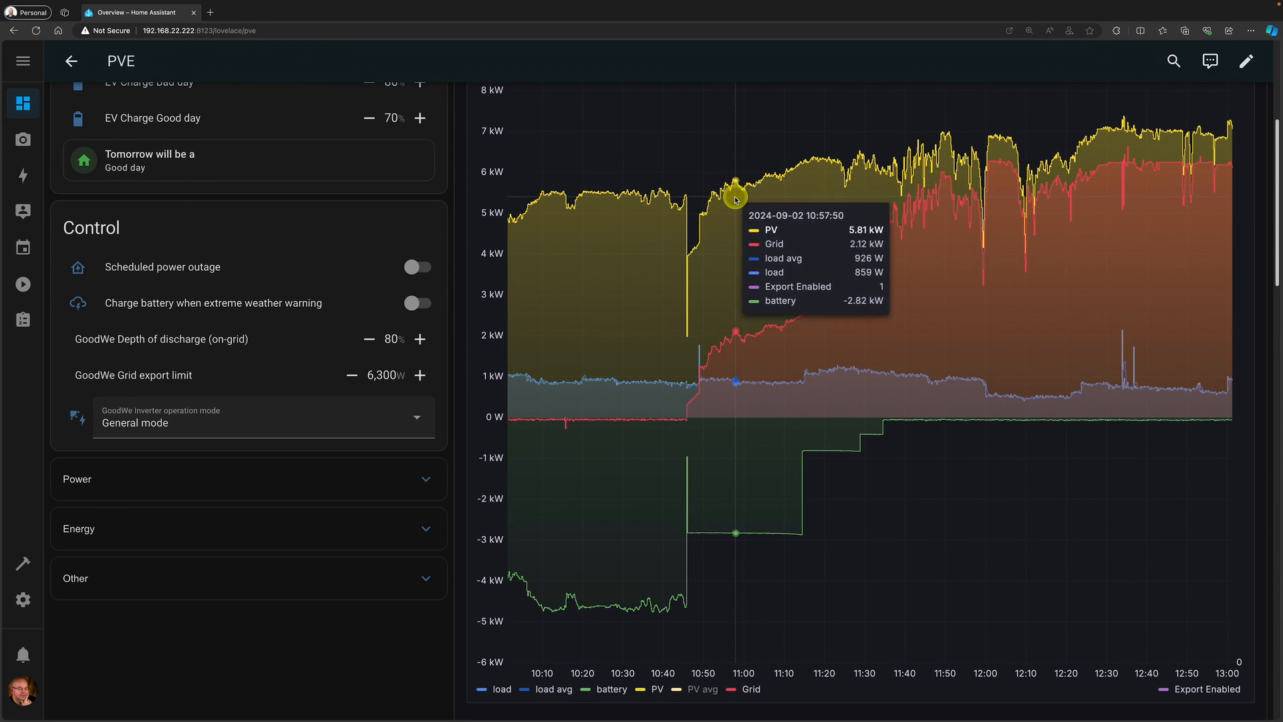
{"action": "scroll", "coordinate": [736, 208], "scroll_direction": "up", "scroll_amount": 1}
{"action": "scroll", "coordinate": [780, 243], "scroll_direction": "up", "scroll_amount": 1}
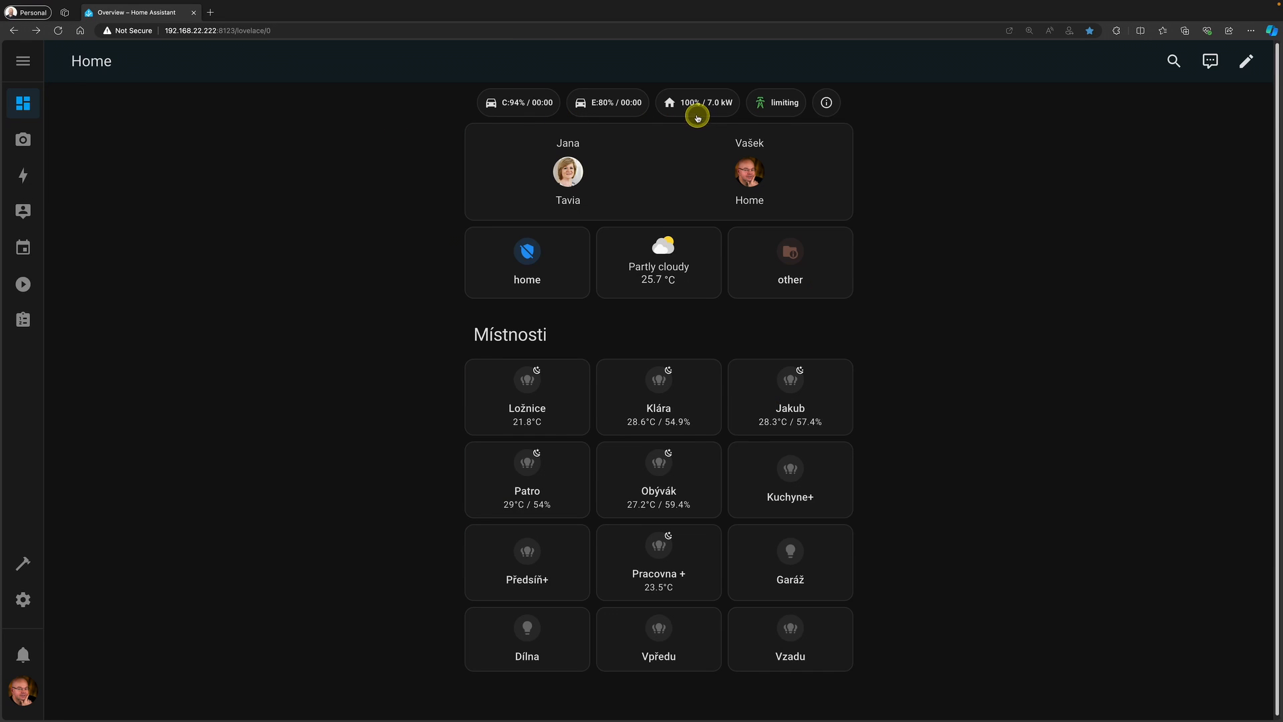
{"action": "left_click", "coordinate": [688, 104]}
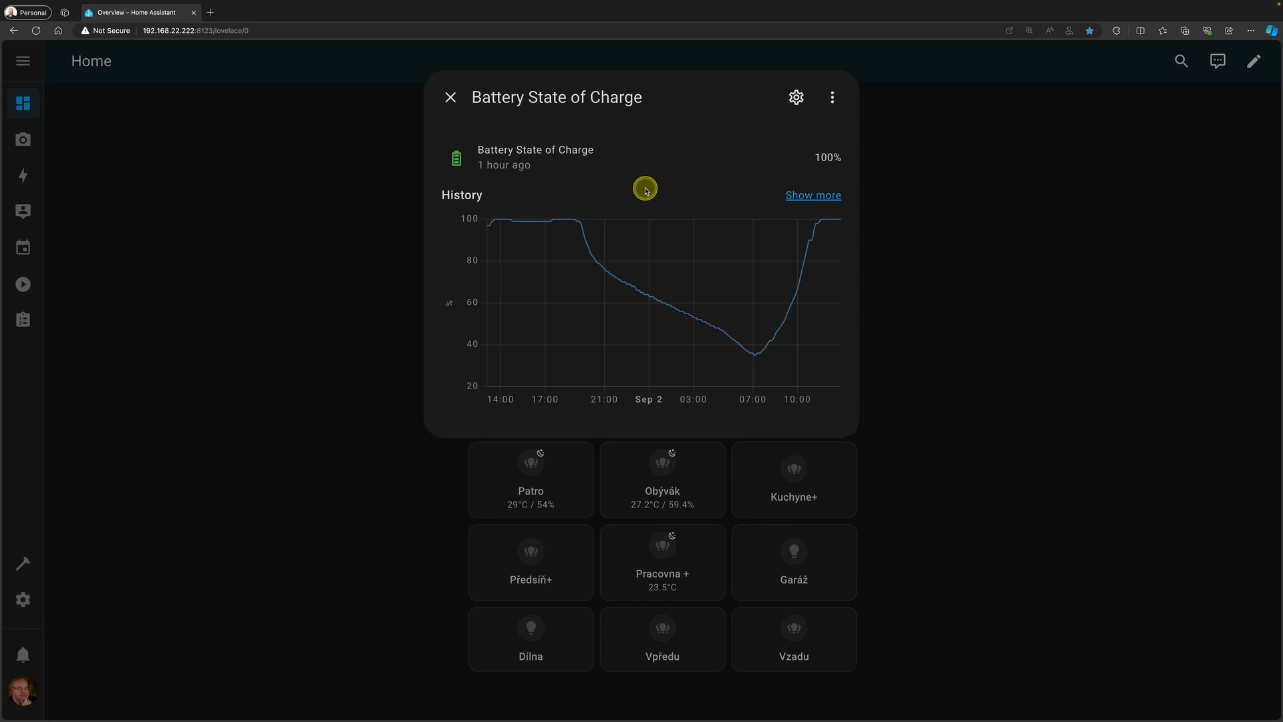
{"action": "left_click", "coordinate": [458, 102]}
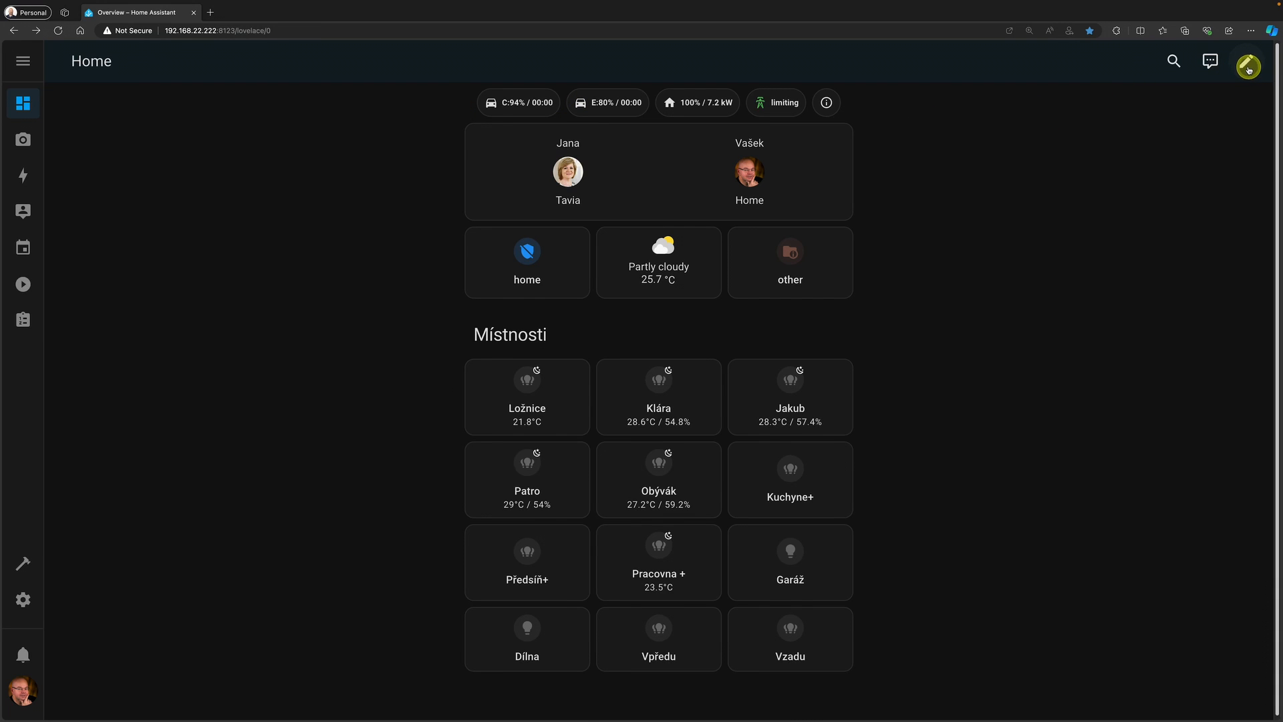
- Put the Overview dashboard into edit mode, look at the Patro view and return to the Home view
{"action": "left_click", "coordinate": [1249, 66]}
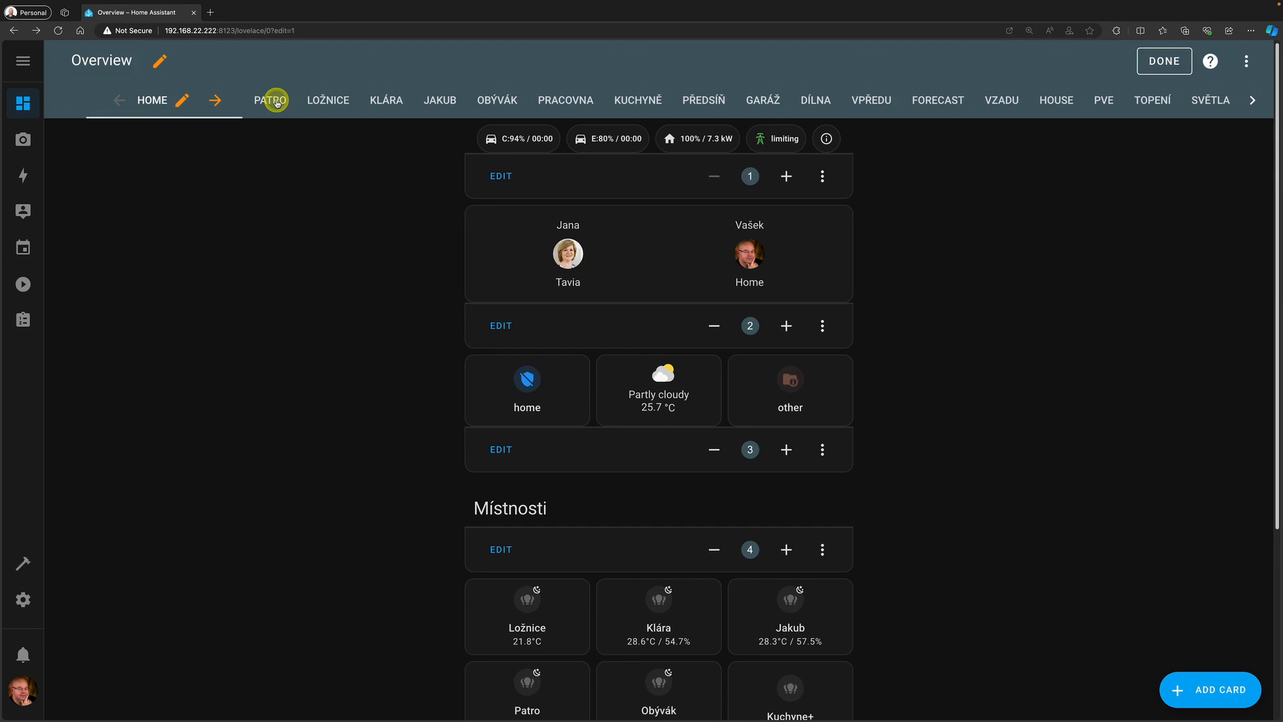
{"action": "left_click", "coordinate": [276, 102]}
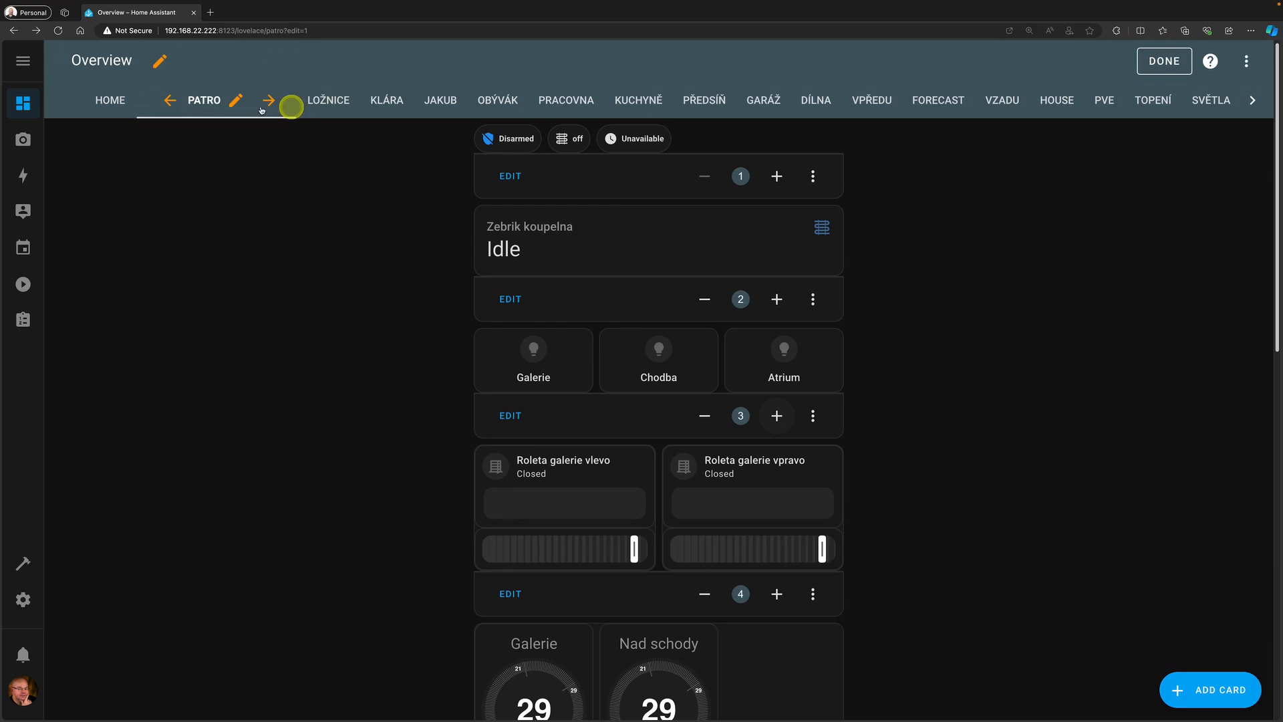
{"action": "left_click", "coordinate": [117, 101]}
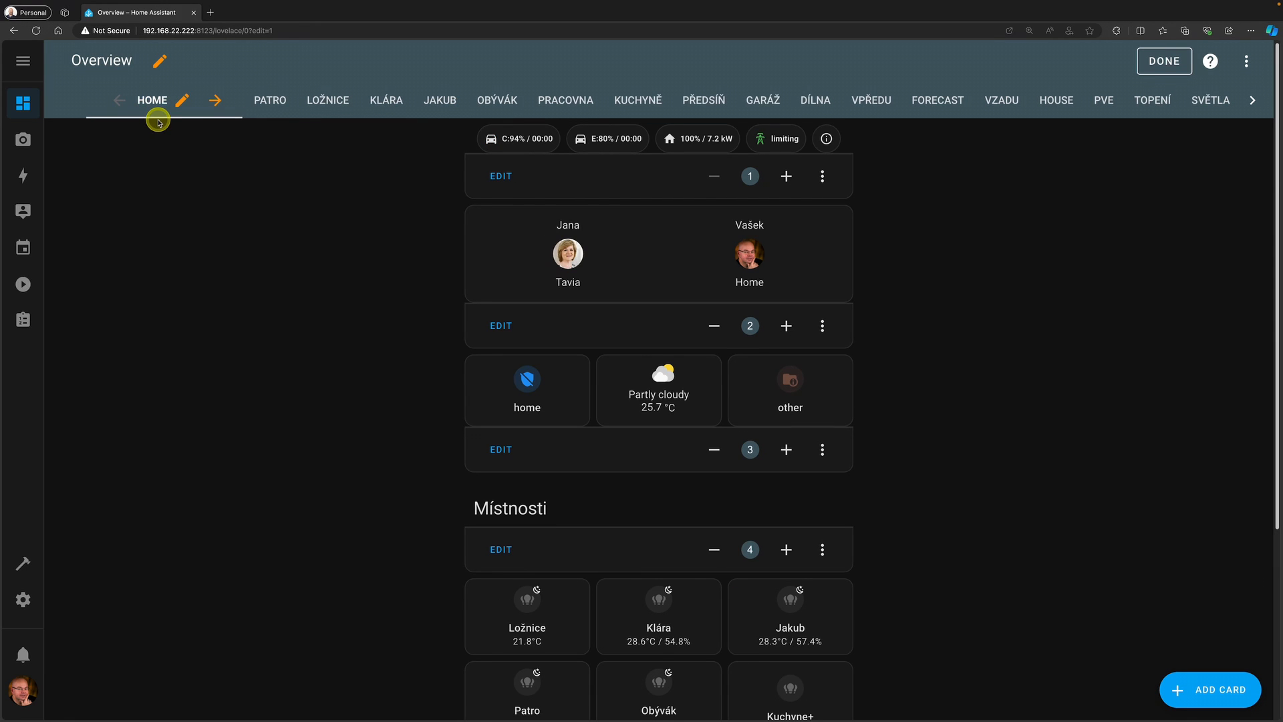
- Set the Home view's type to Masonry (default), save it and finish editing the dashboard
{"action": "left_click", "coordinate": [180, 102]}
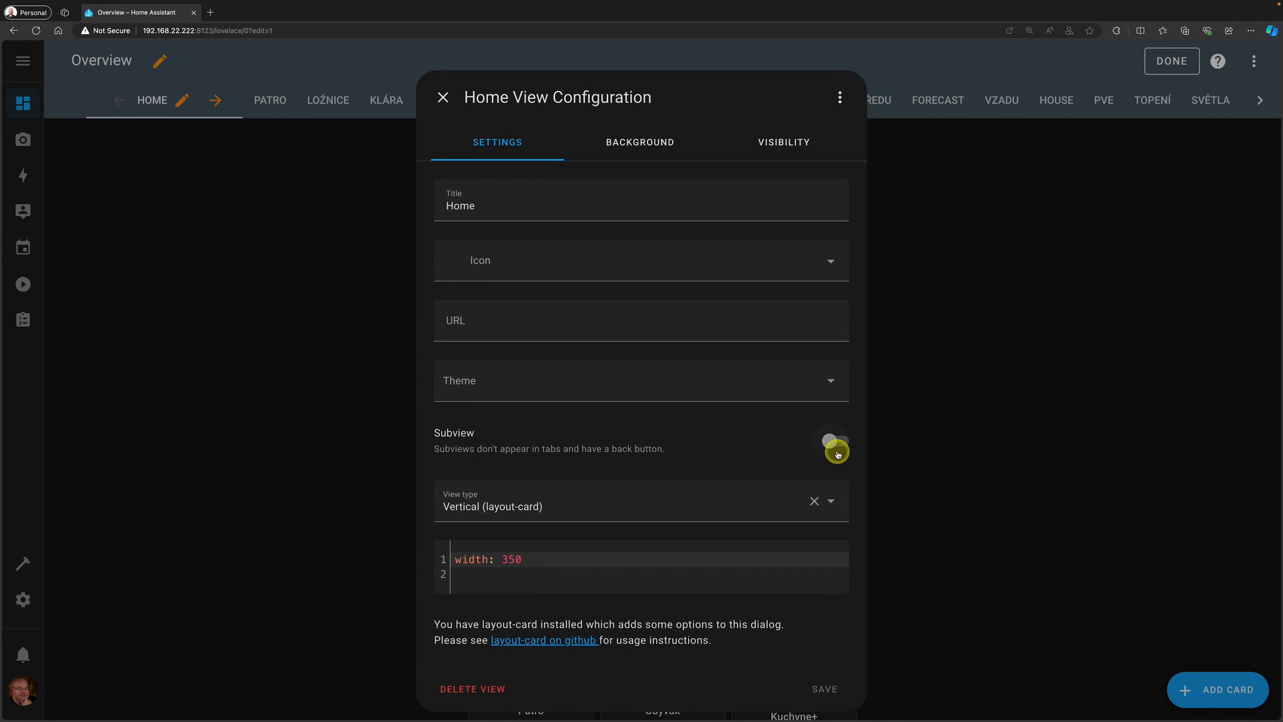
{"action": "left_click", "coordinate": [566, 513]}
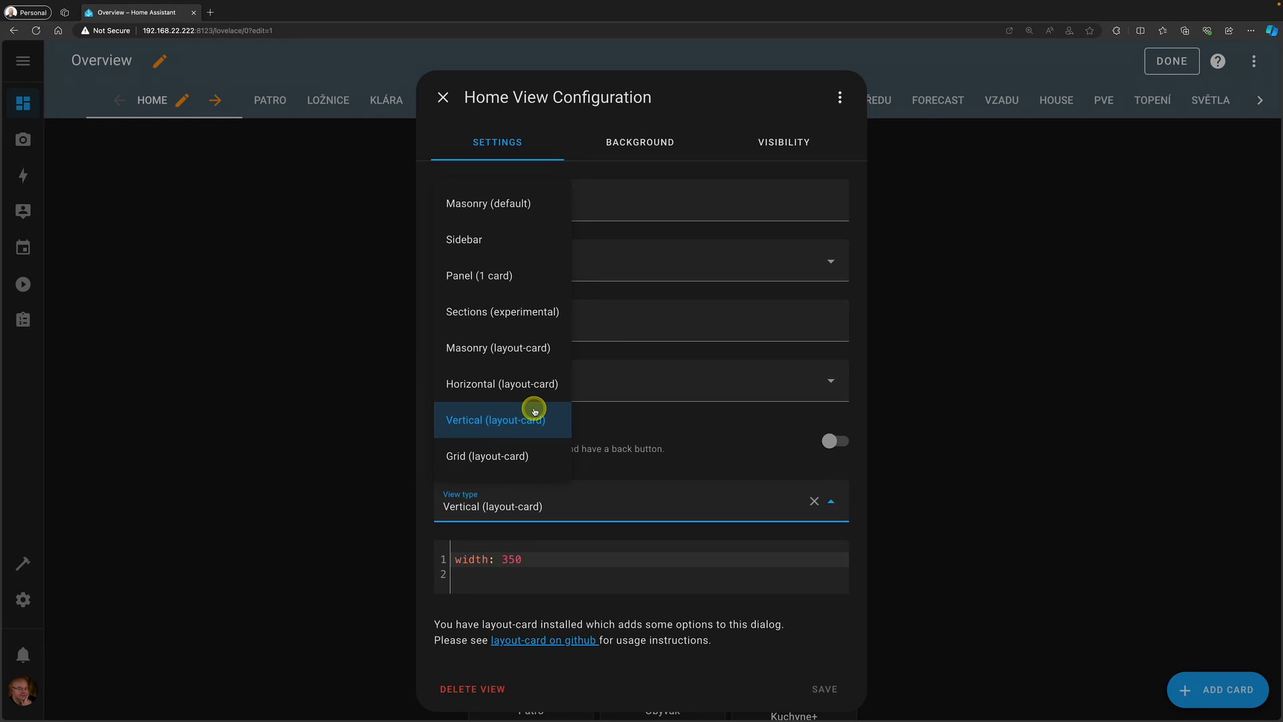
{"action": "left_click", "coordinate": [490, 208]}
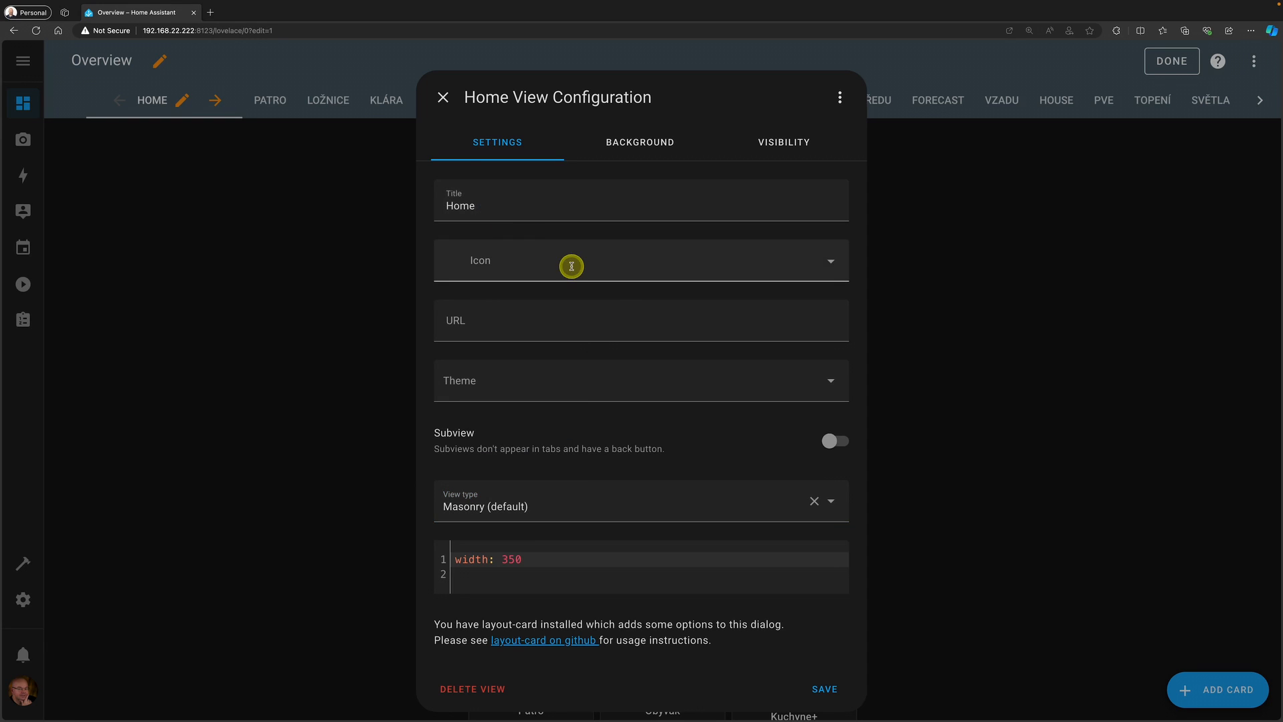
{"action": "left_click", "coordinate": [823, 689]}
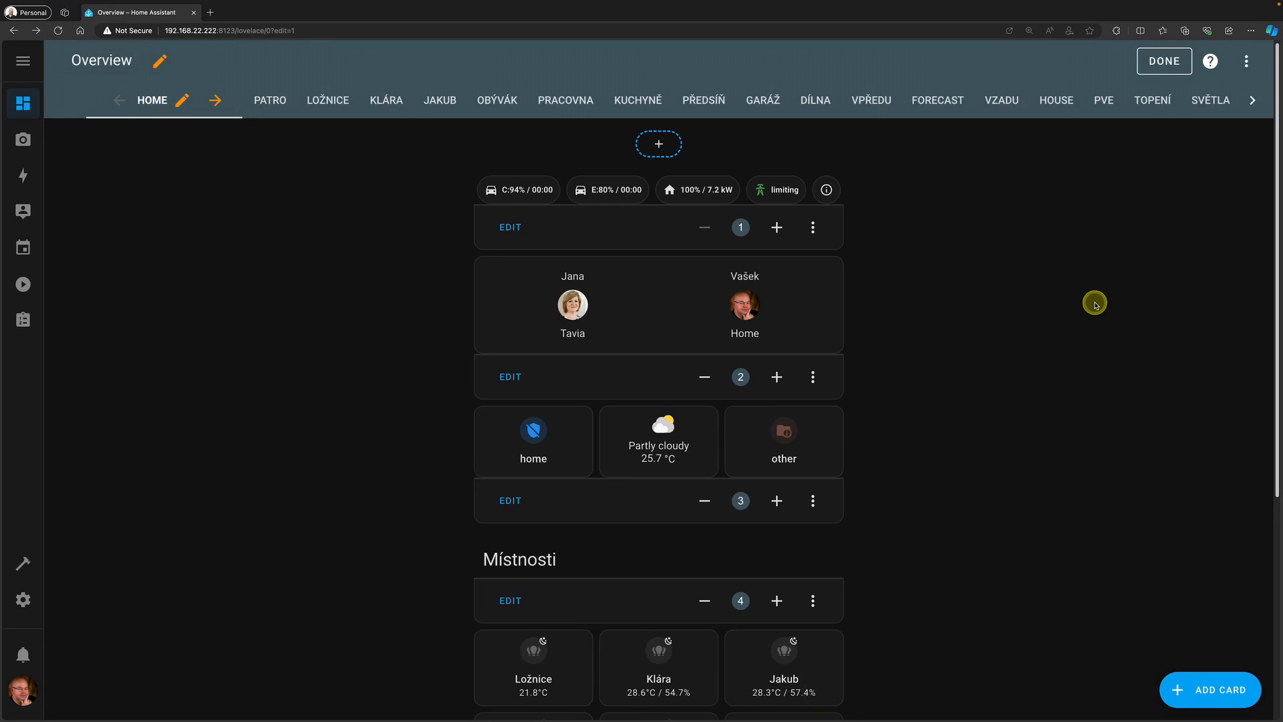
{"action": "left_click", "coordinate": [1164, 61]}
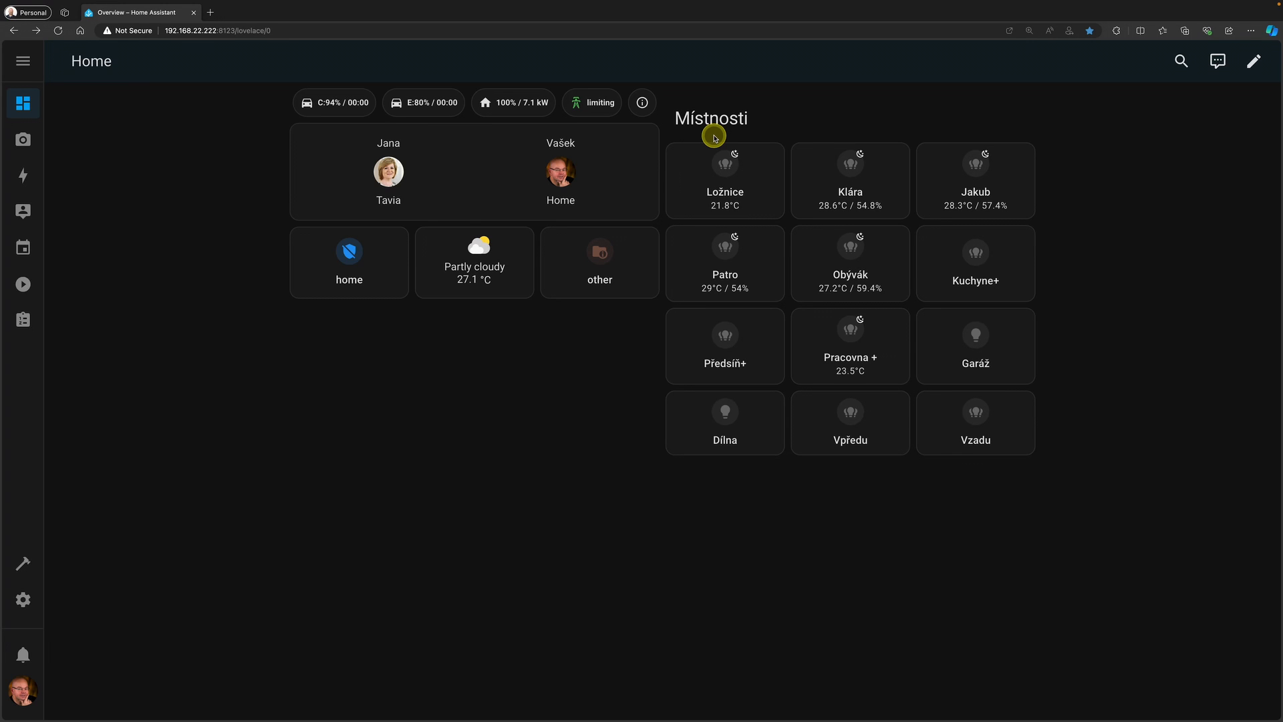
- Preview the Home view at iPhone XR size in the developer tools, return to desktop size and close the tools
{"action": "key", "text": "F12"}
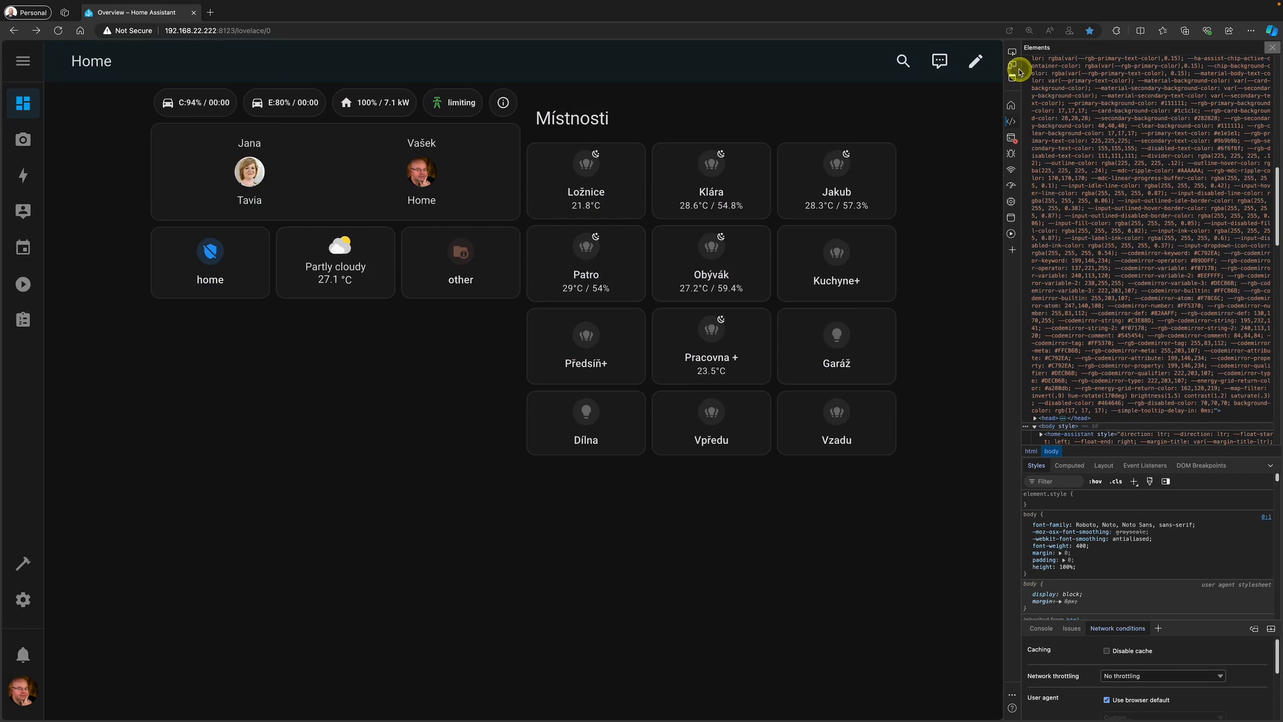
{"action": "left_click", "coordinate": [1015, 65]}
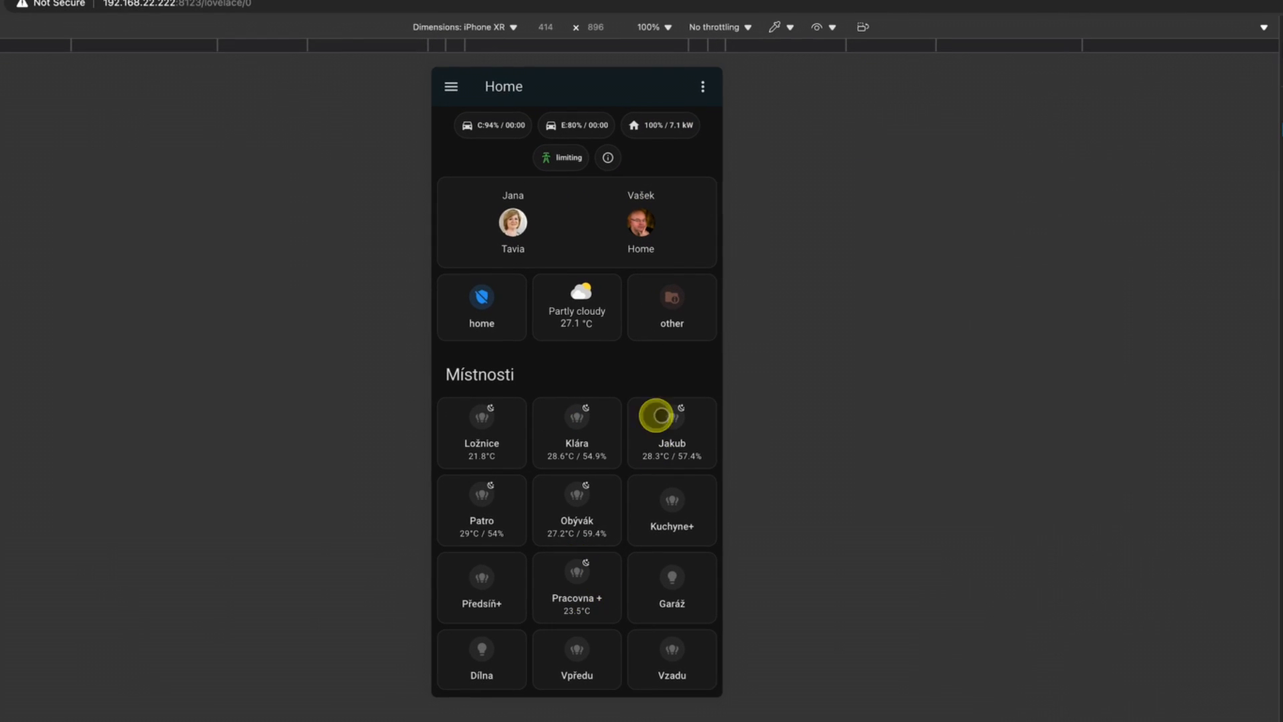
{"action": "left_click", "coordinate": [1015, 64]}
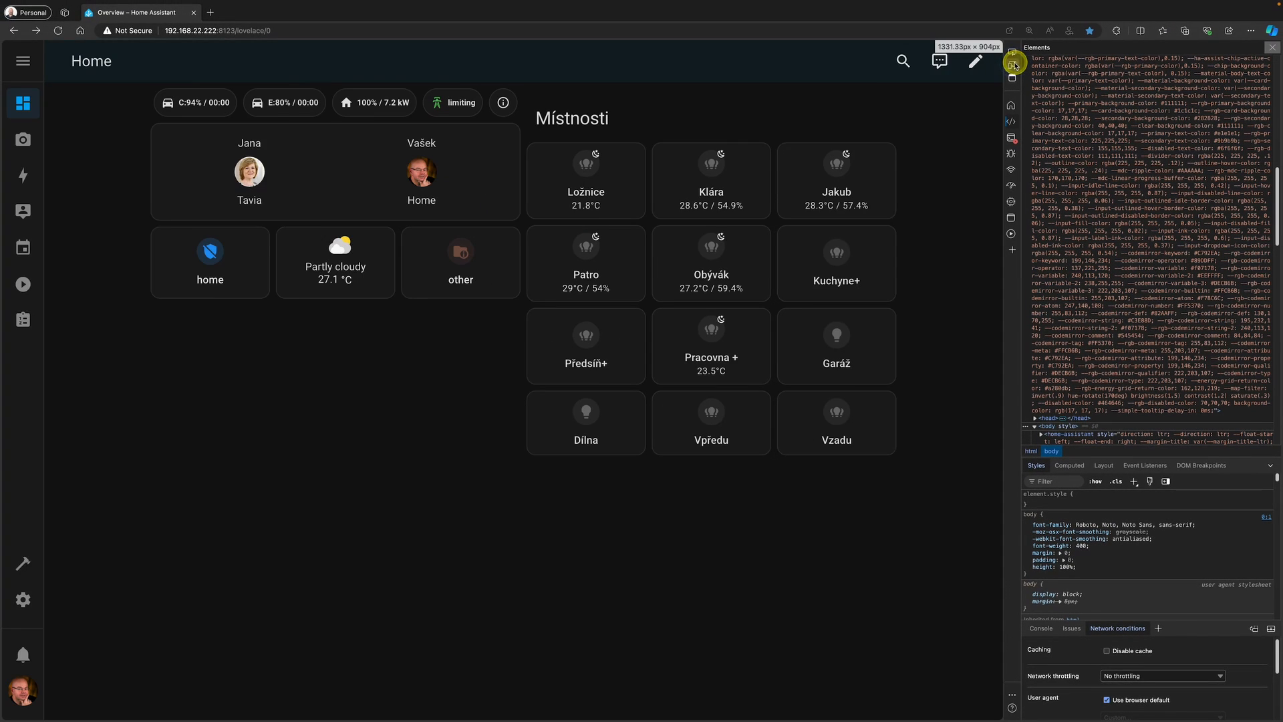
{"action": "left_click", "coordinate": [1272, 48]}
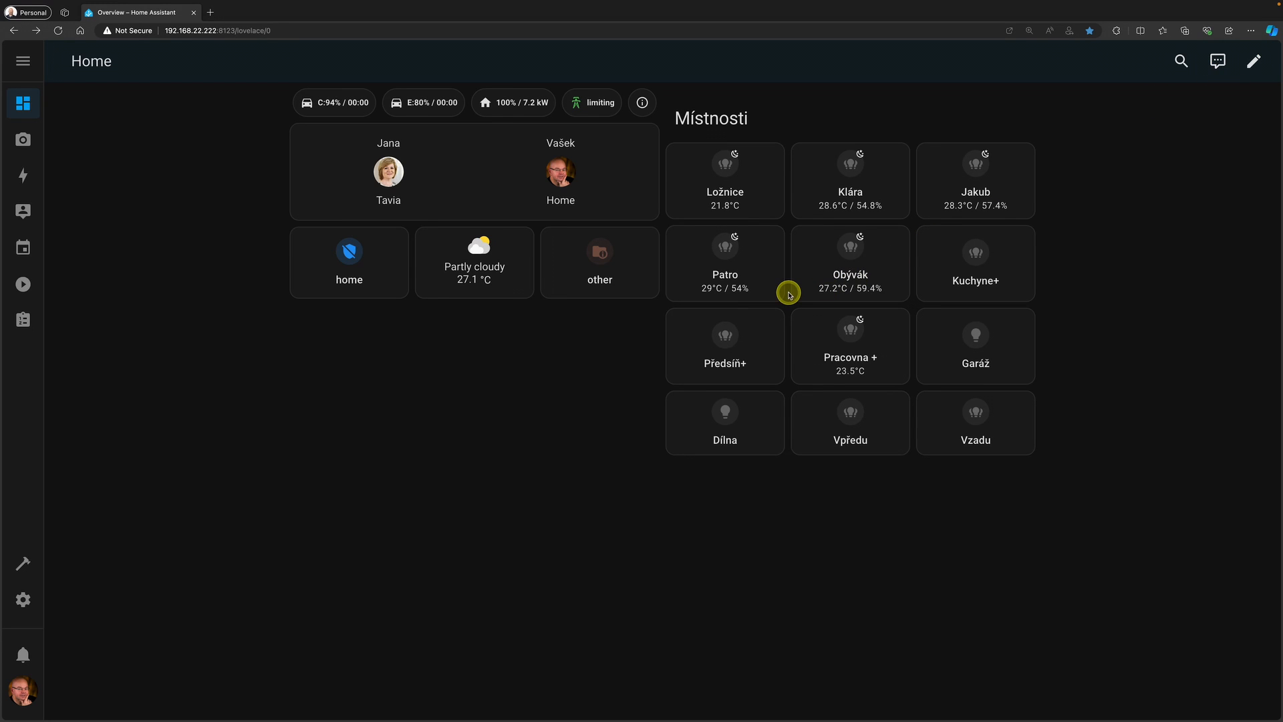
- Put the dashboard back into edit mode and open the Home view's configuration
{"action": "left_click", "coordinate": [1250, 62]}
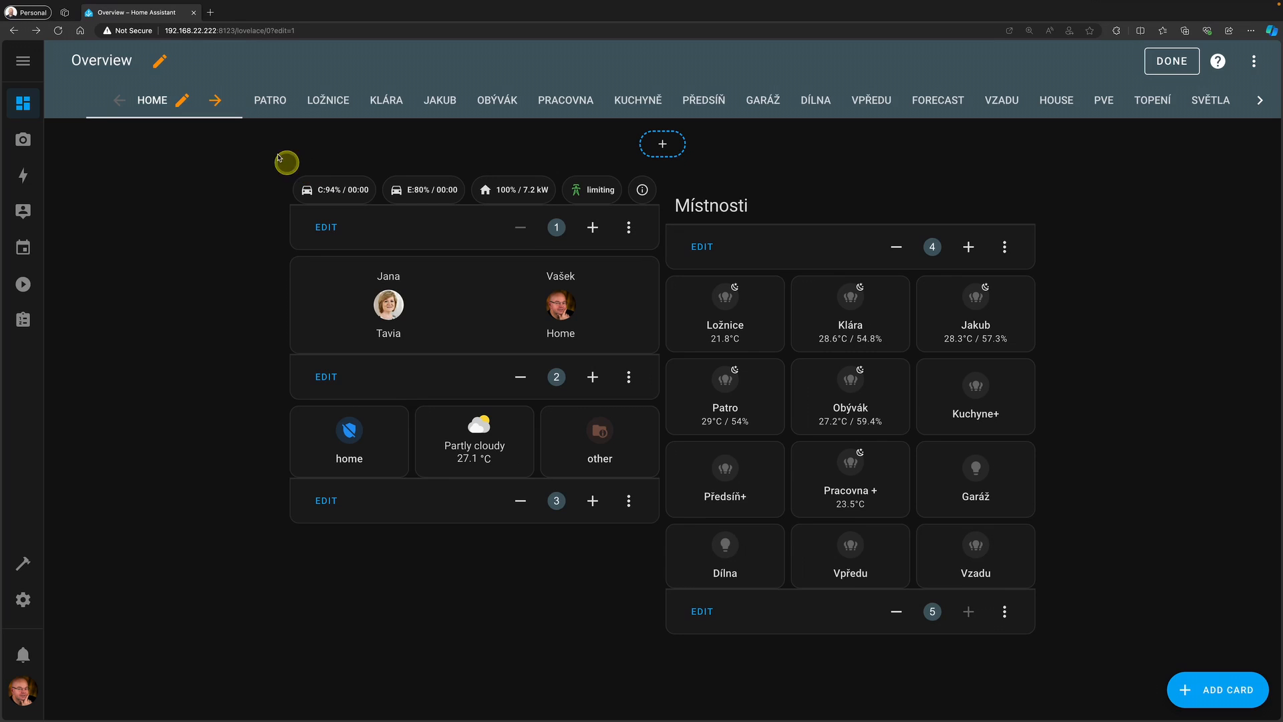
{"action": "left_click", "coordinate": [186, 102]}
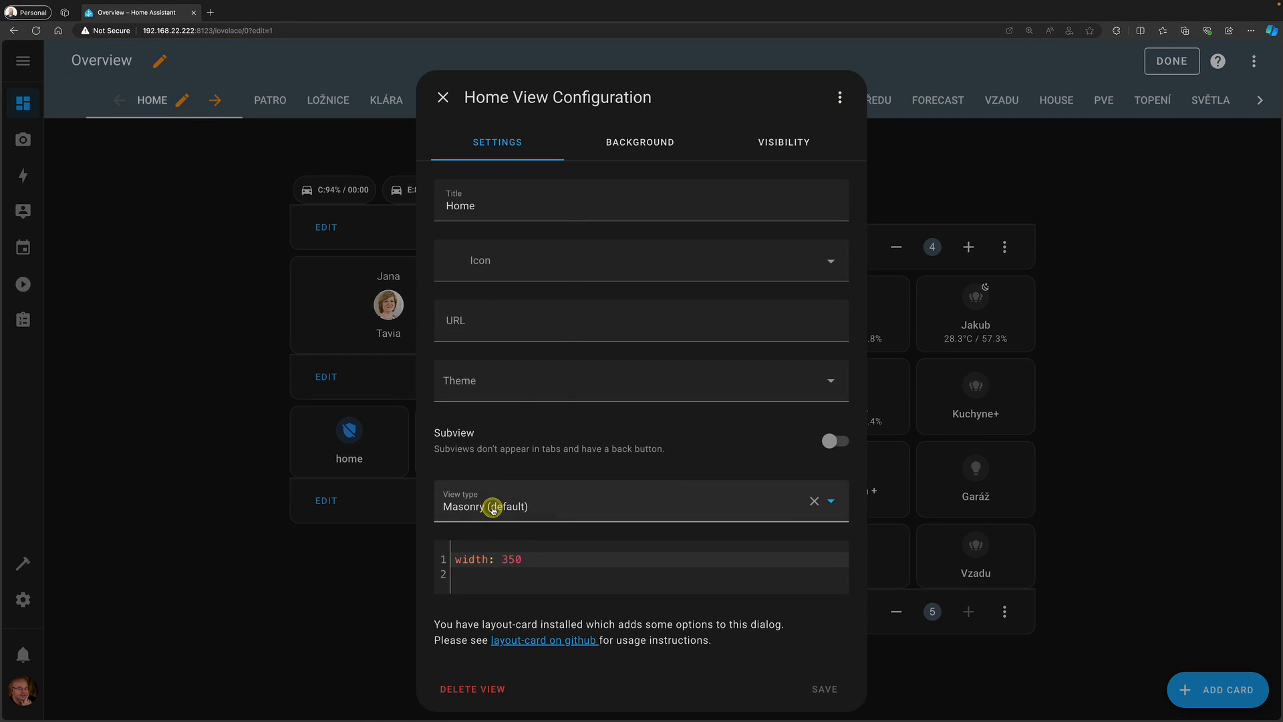
- Select Vertical (layout-card) as the Home view's type and check the other available view types
{"action": "left_click", "coordinate": [493, 504]}
{"action": "left_click", "coordinate": [480, 424]}
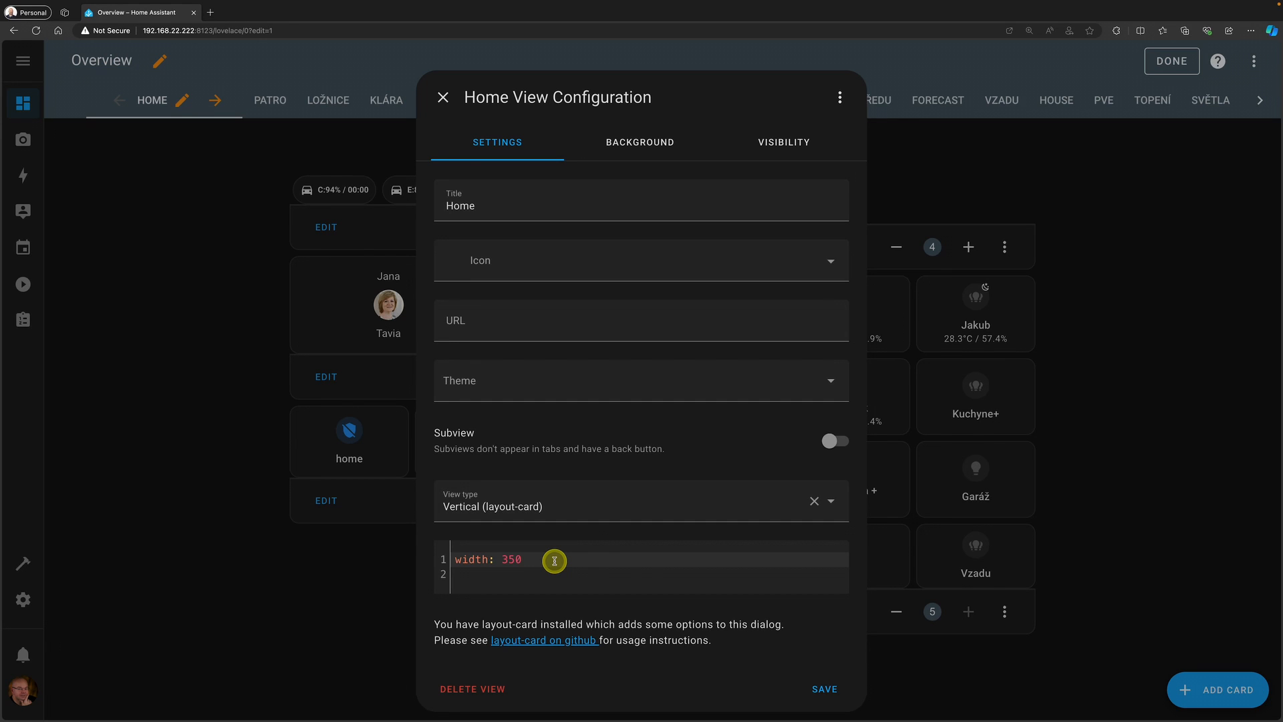
{"action": "left_click", "coordinate": [553, 519]}
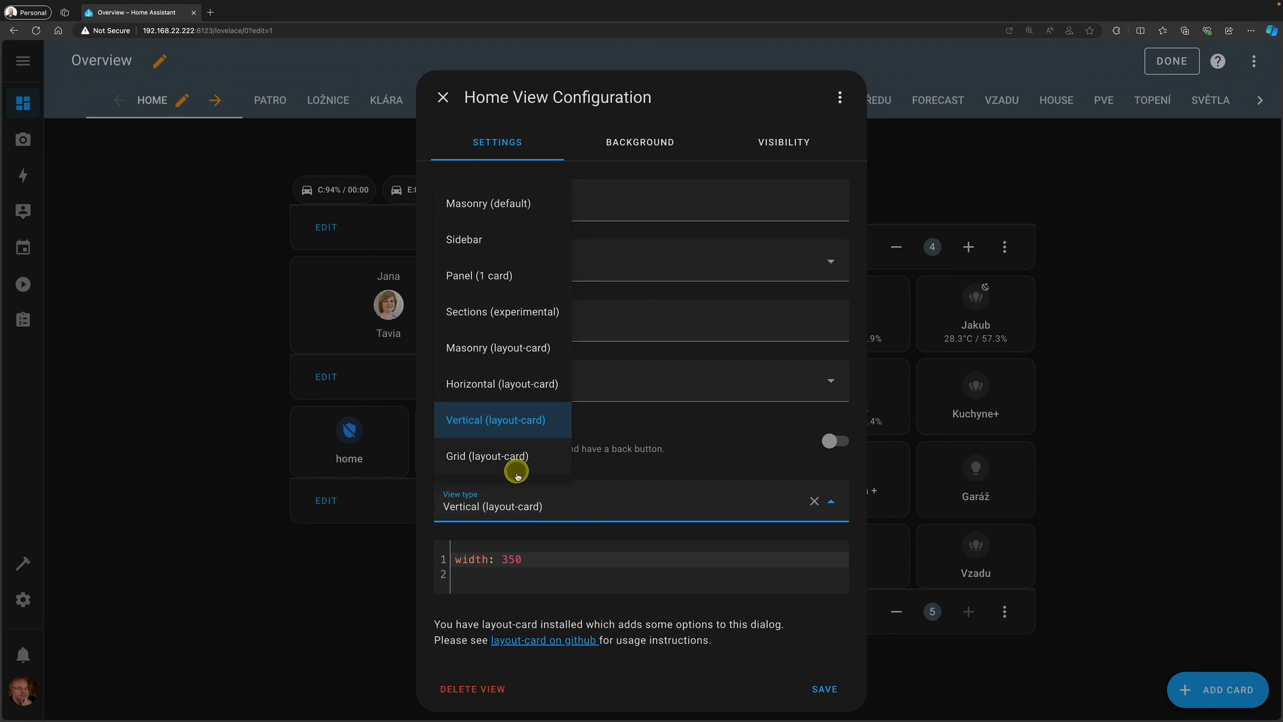
{"action": "left_click", "coordinate": [572, 513]}
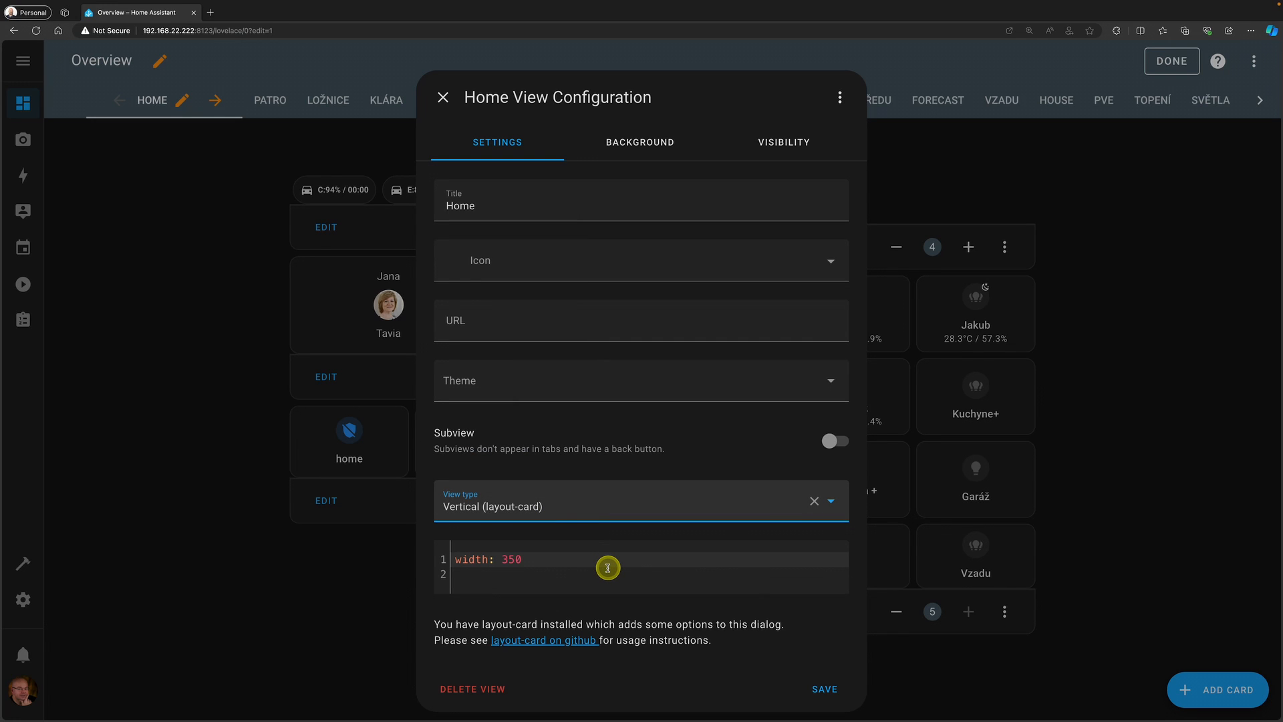
- Try to switch the Home view's type to Sections (experimental) and close the configuration without saving
{"action": "left_click", "coordinate": [577, 517]}
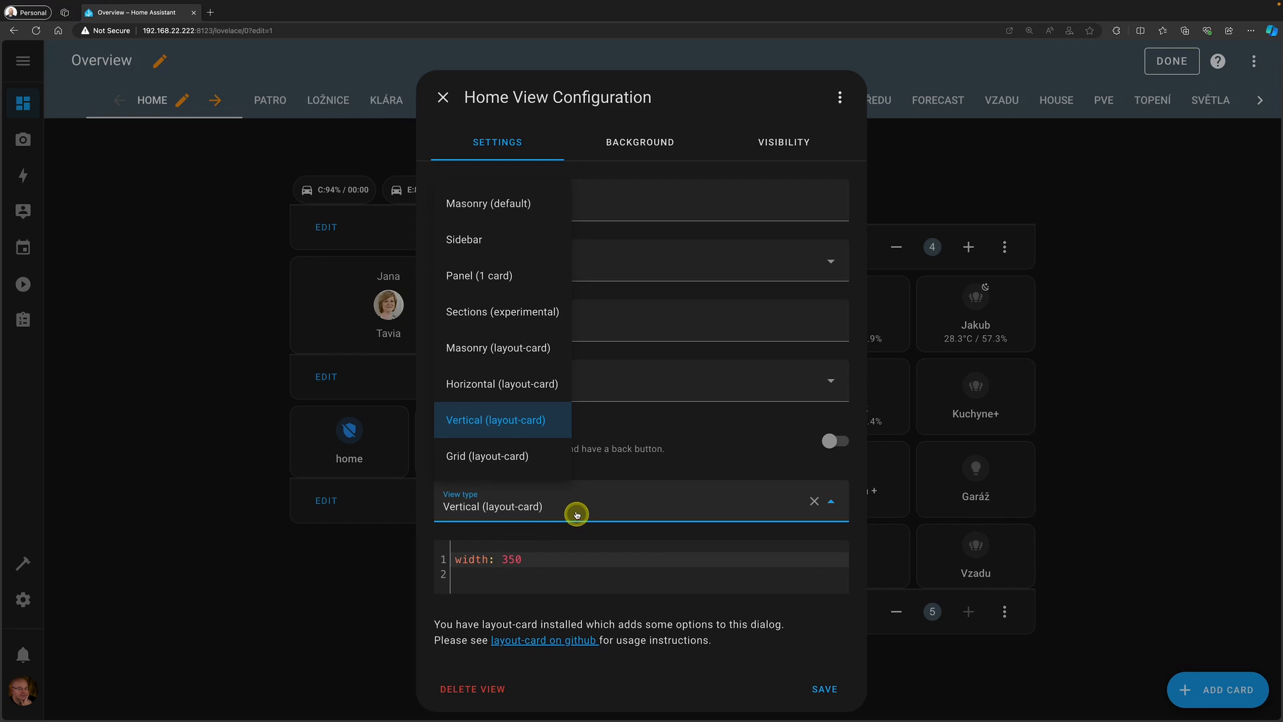
{"action": "left_click", "coordinate": [524, 311]}
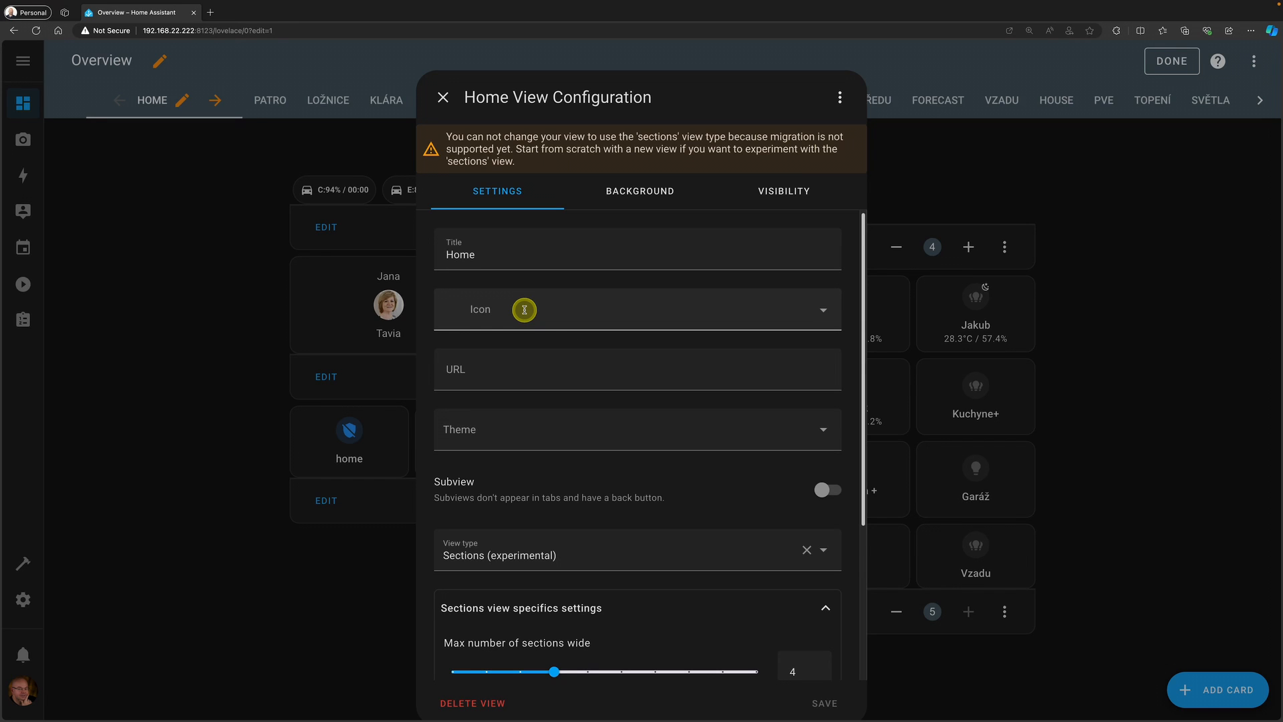
{"action": "left_click", "coordinate": [540, 545]}
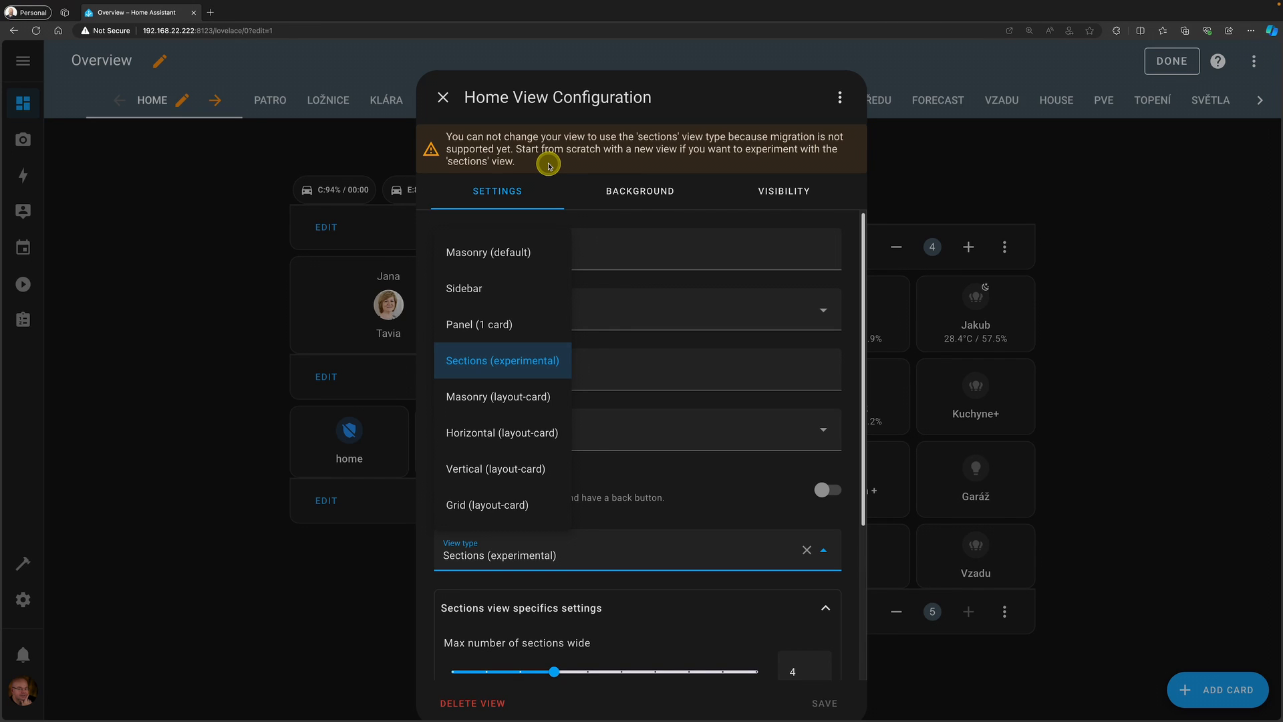
{"action": "left_click", "coordinate": [545, 362]}
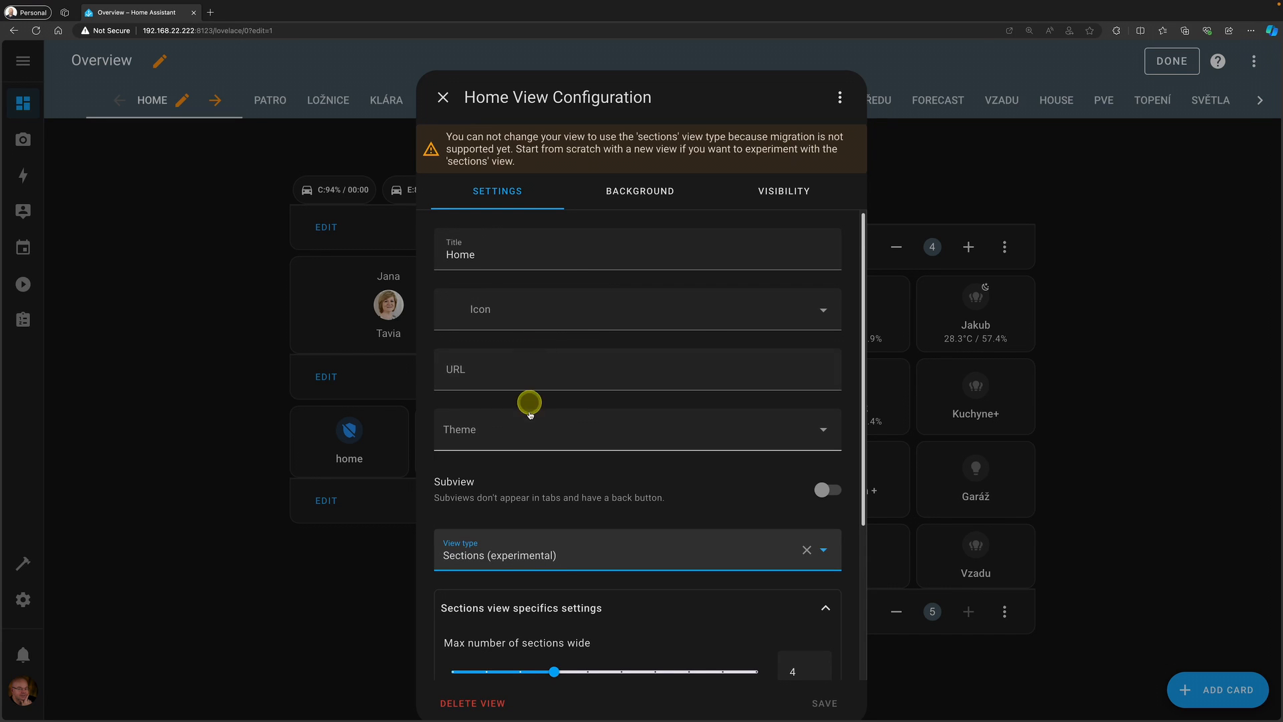
{"action": "left_click", "coordinate": [443, 98]}
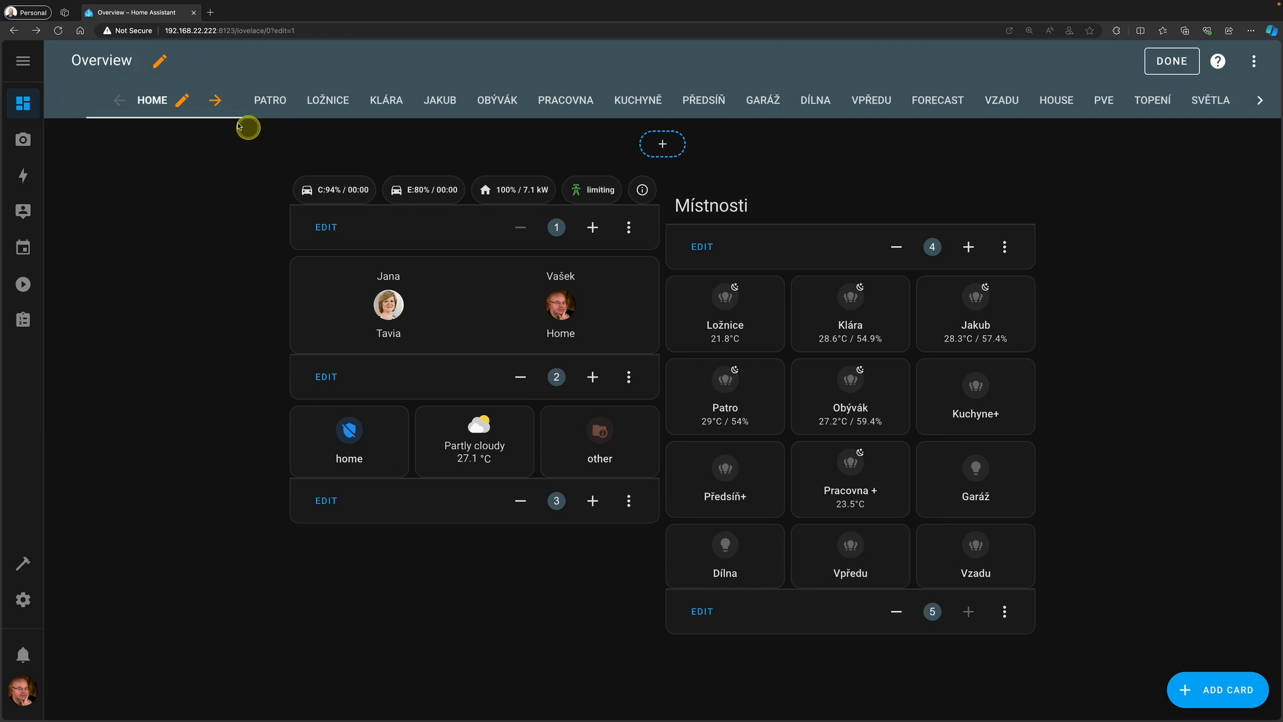
- Set the Home view's type to Vertical (layout-card) and save the view configuration
{"action": "left_click", "coordinate": [184, 100]}
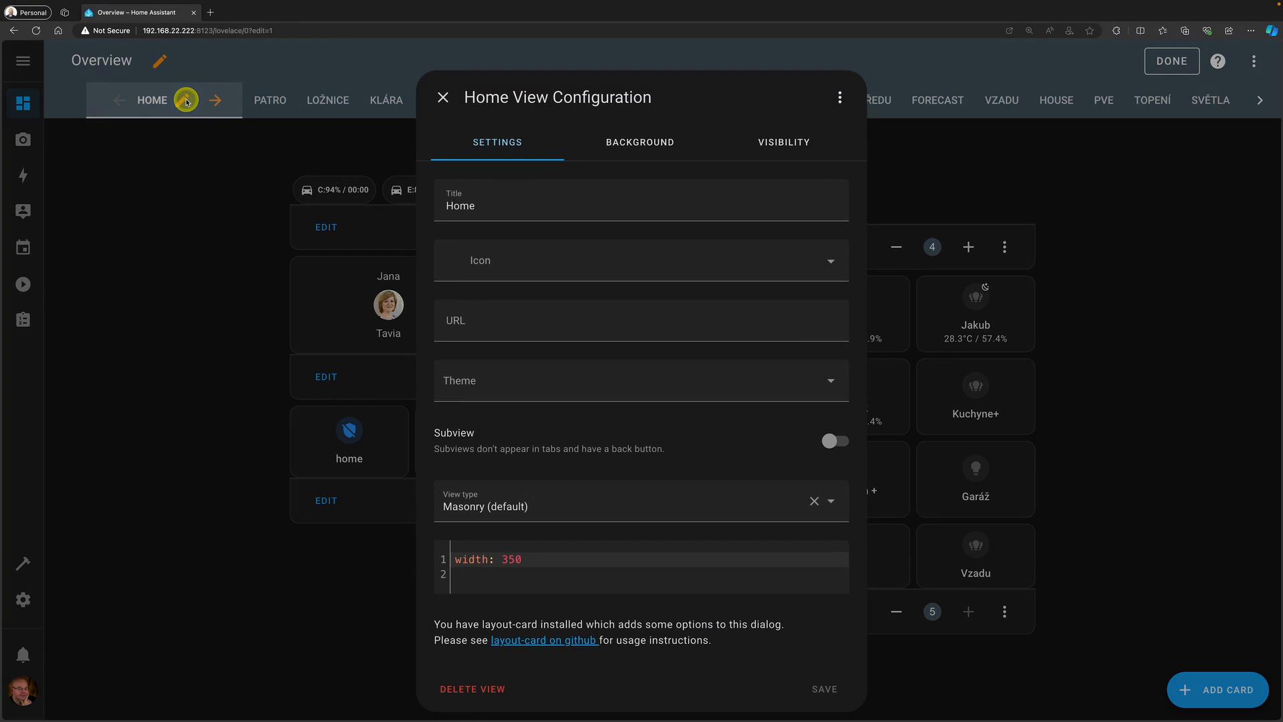
{"action": "left_click", "coordinate": [498, 505]}
{"action": "left_click", "coordinate": [487, 431]}
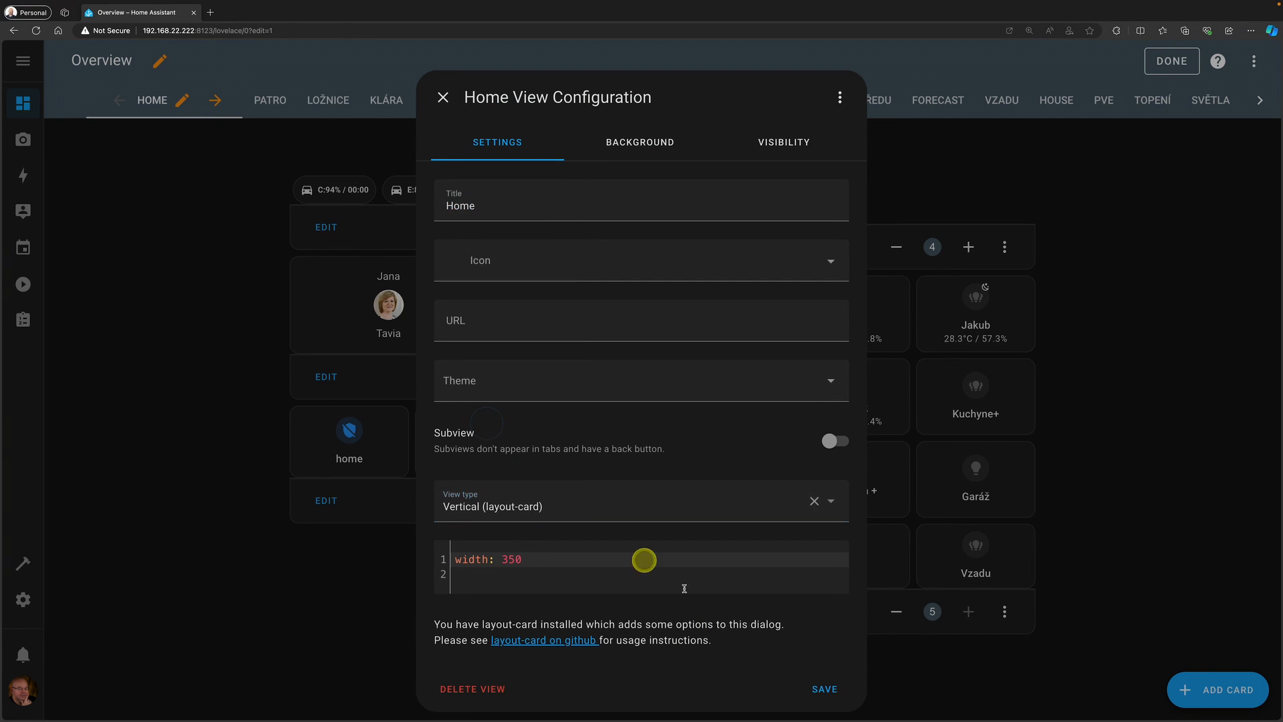
{"action": "left_click", "coordinate": [826, 688]}
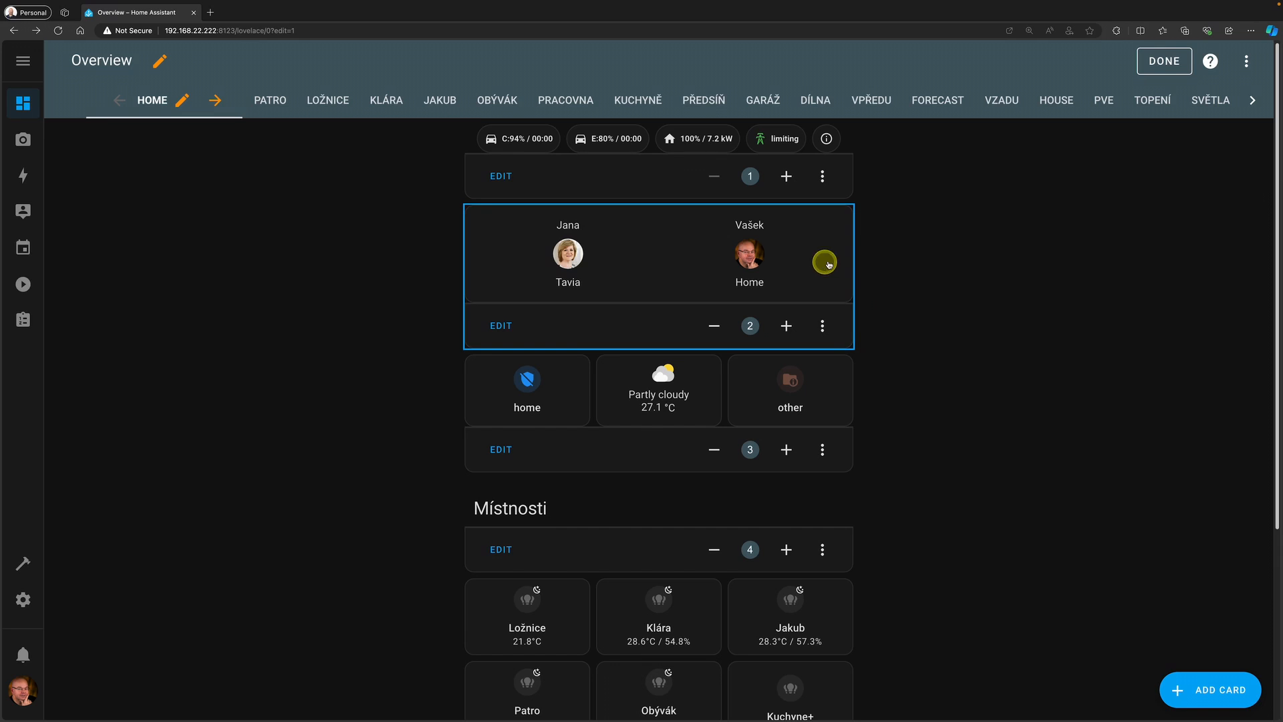
- Start a new dashboard view titled Home with the URL home2
{"action": "left_click", "coordinate": [1252, 102]}
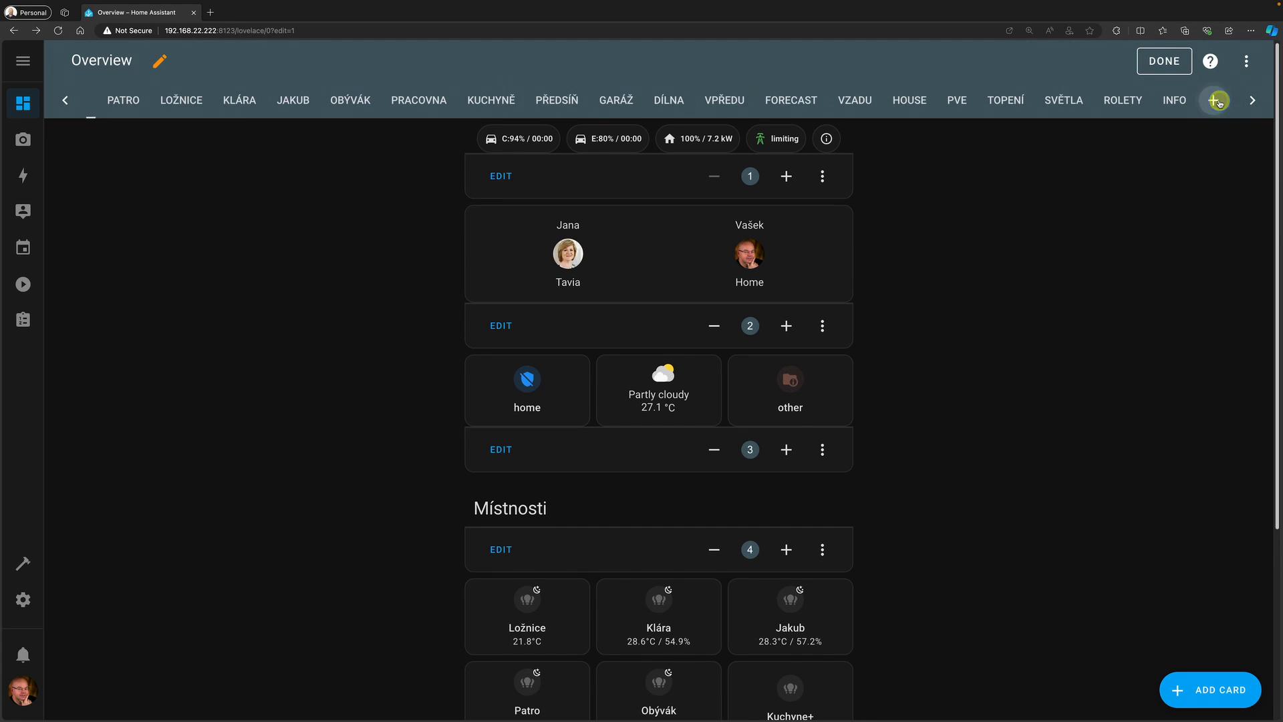
{"action": "left_click", "coordinate": [1213, 100]}
{"action": "left_click", "coordinate": [657, 196]}
{"action": "type", "text": "Home"}
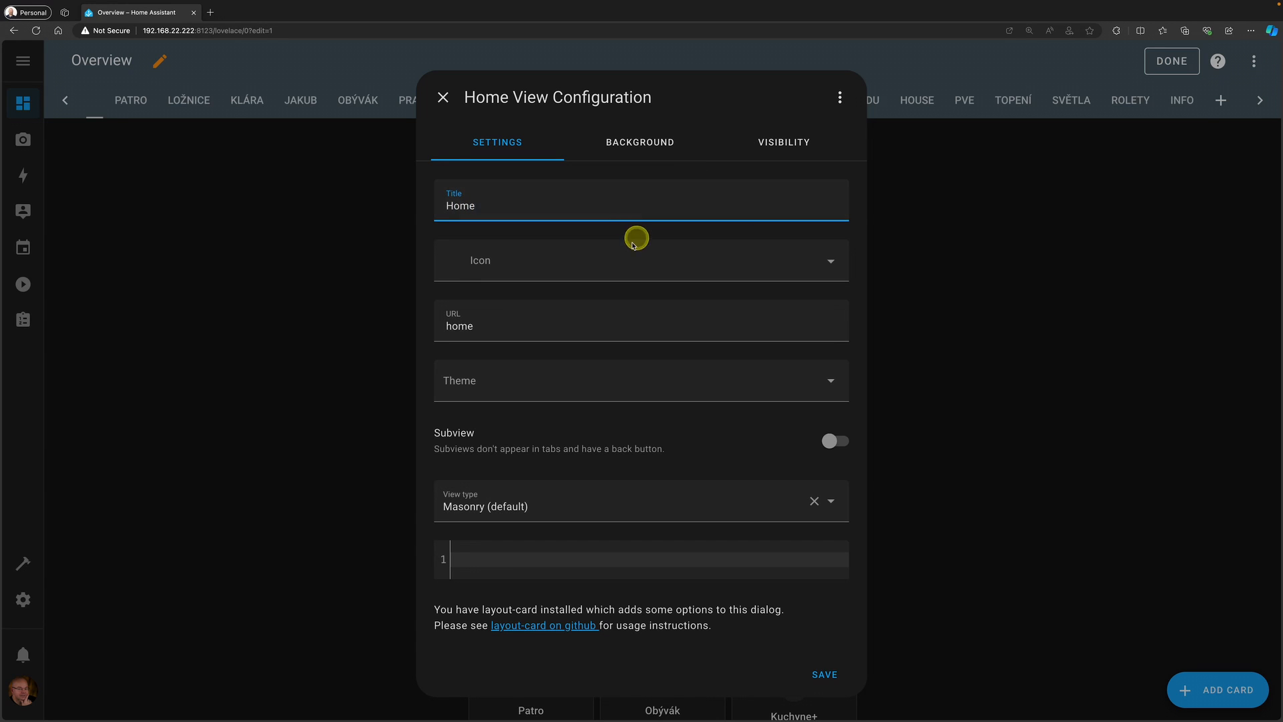
{"action": "left_click", "coordinate": [538, 319]}
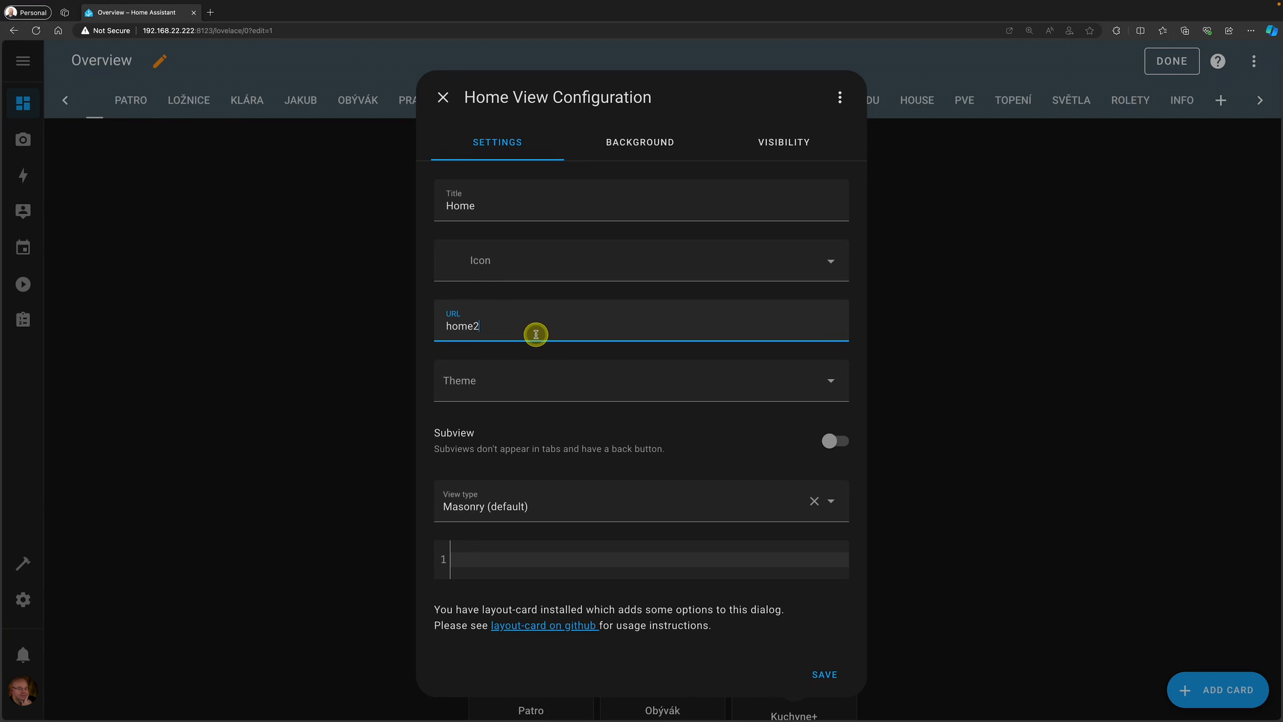
- Set the new view's type to Sections (experimental) and save it
{"action": "left_click", "coordinate": [517, 504]}
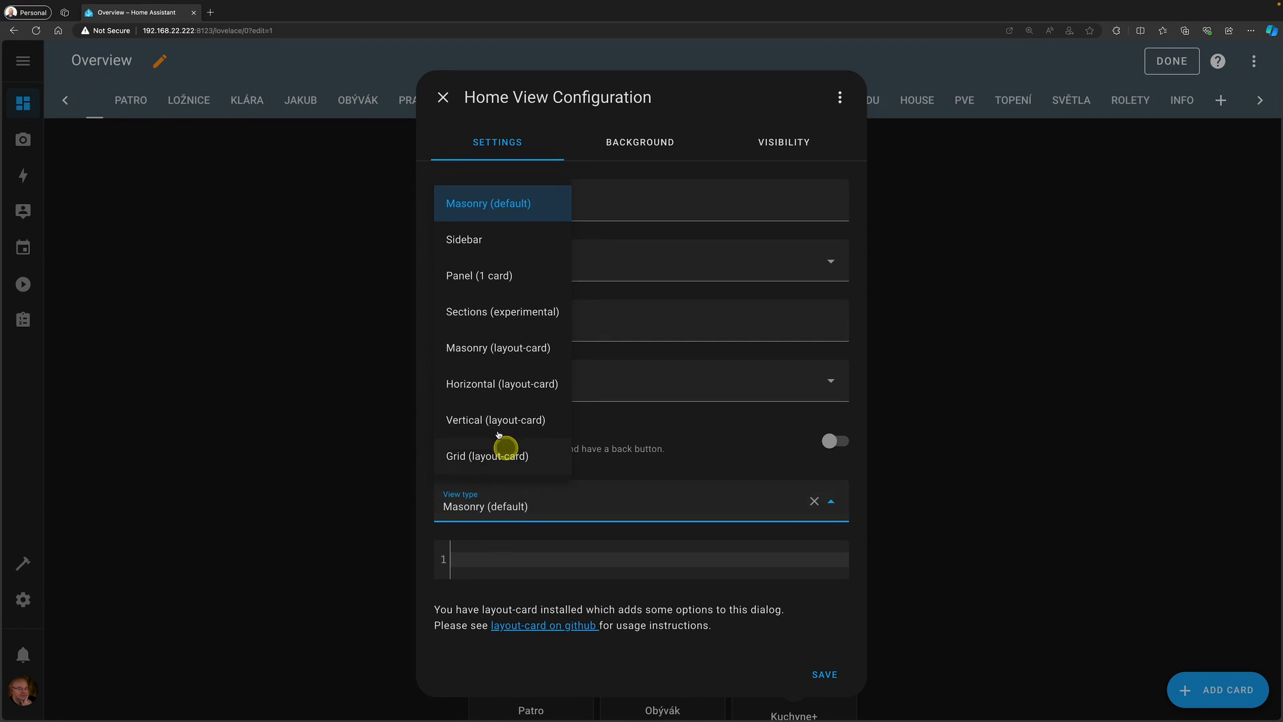
{"action": "left_click", "coordinate": [492, 325]}
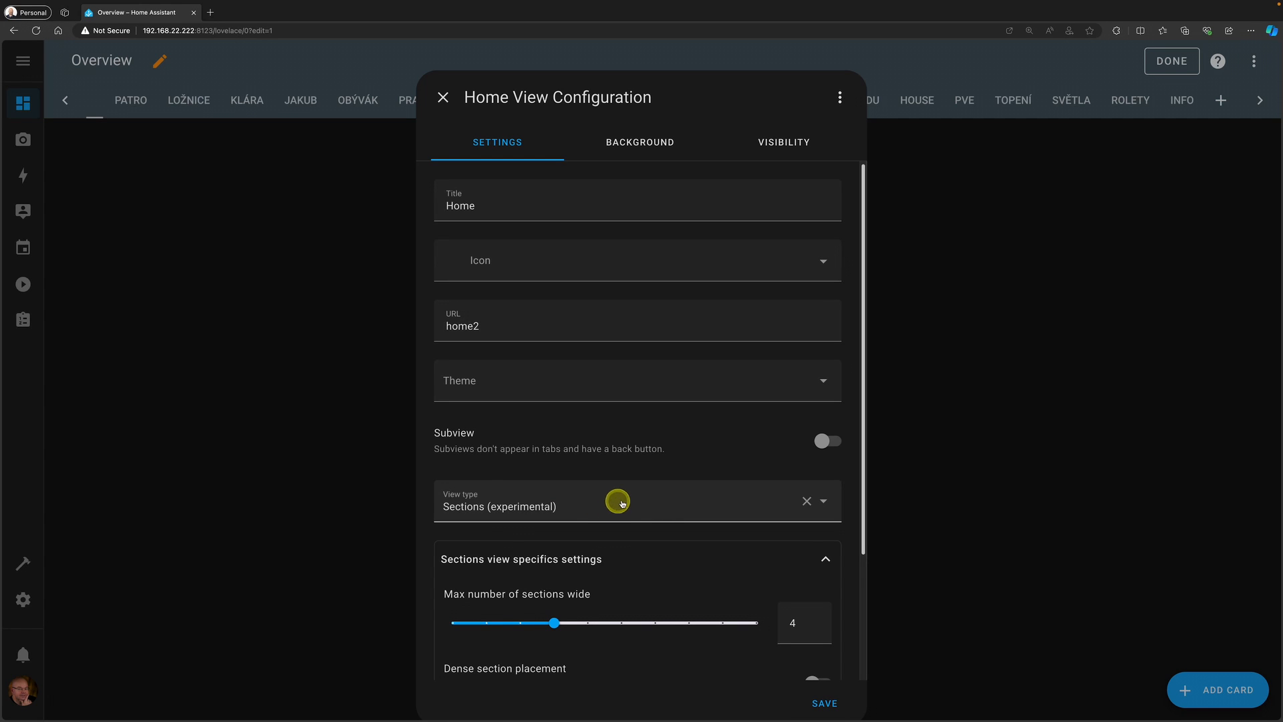
{"action": "left_click", "coordinate": [826, 704]}
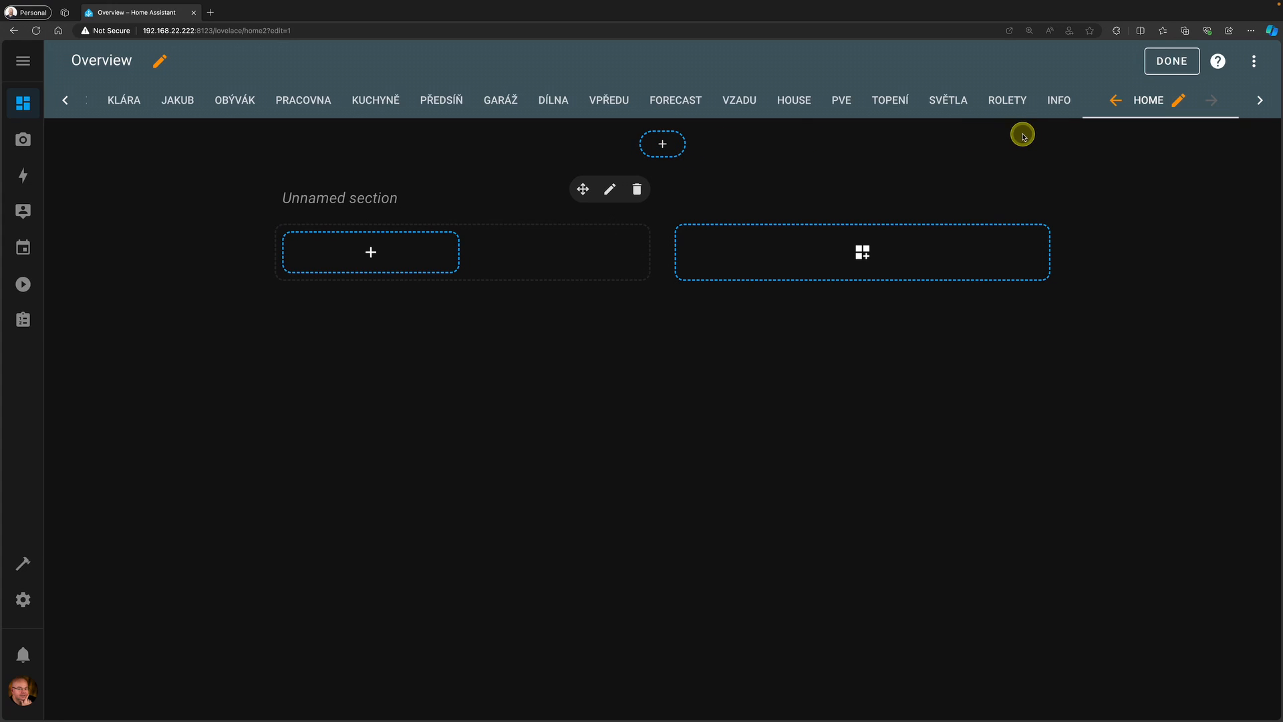
- Move the new Home view forward through the view order to directly after the original Home view
{"action": "left_click", "coordinate": [1138, 102]}
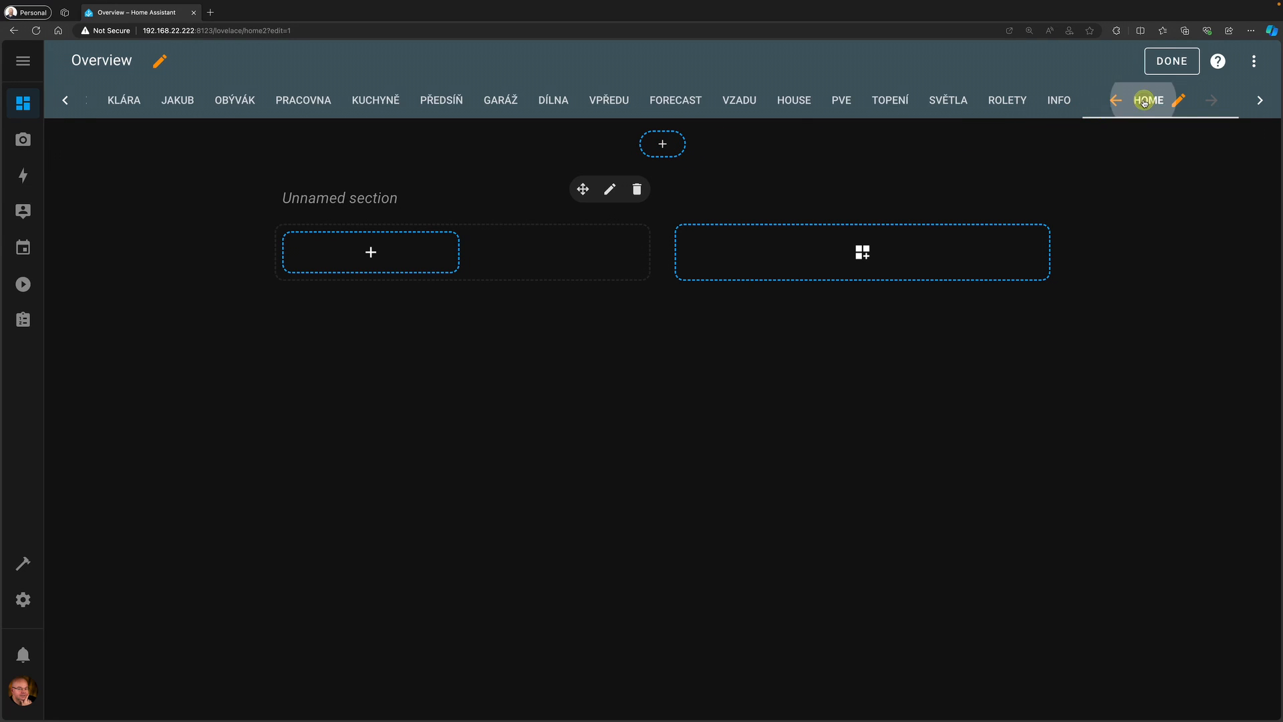
{"action": "left_click_drag", "start_coordinate": [512, 95], "coordinate": [553, 99]}
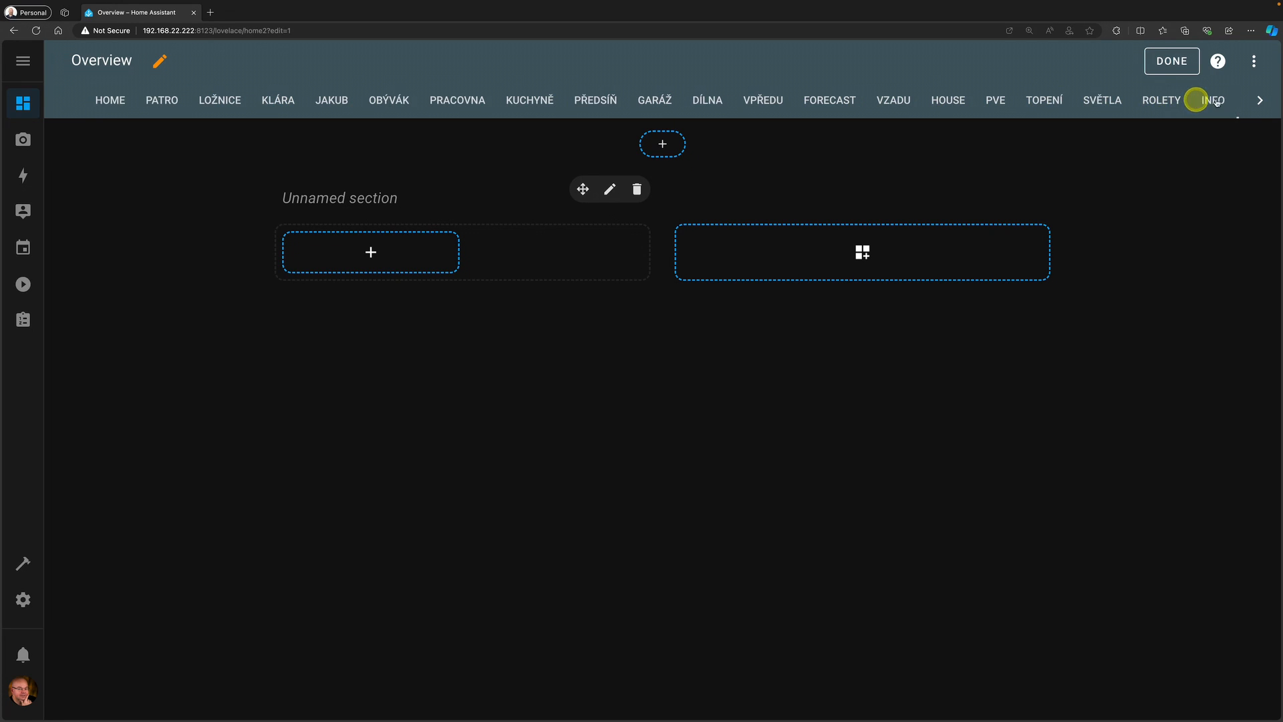
{"action": "left_click", "coordinate": [1259, 100]}
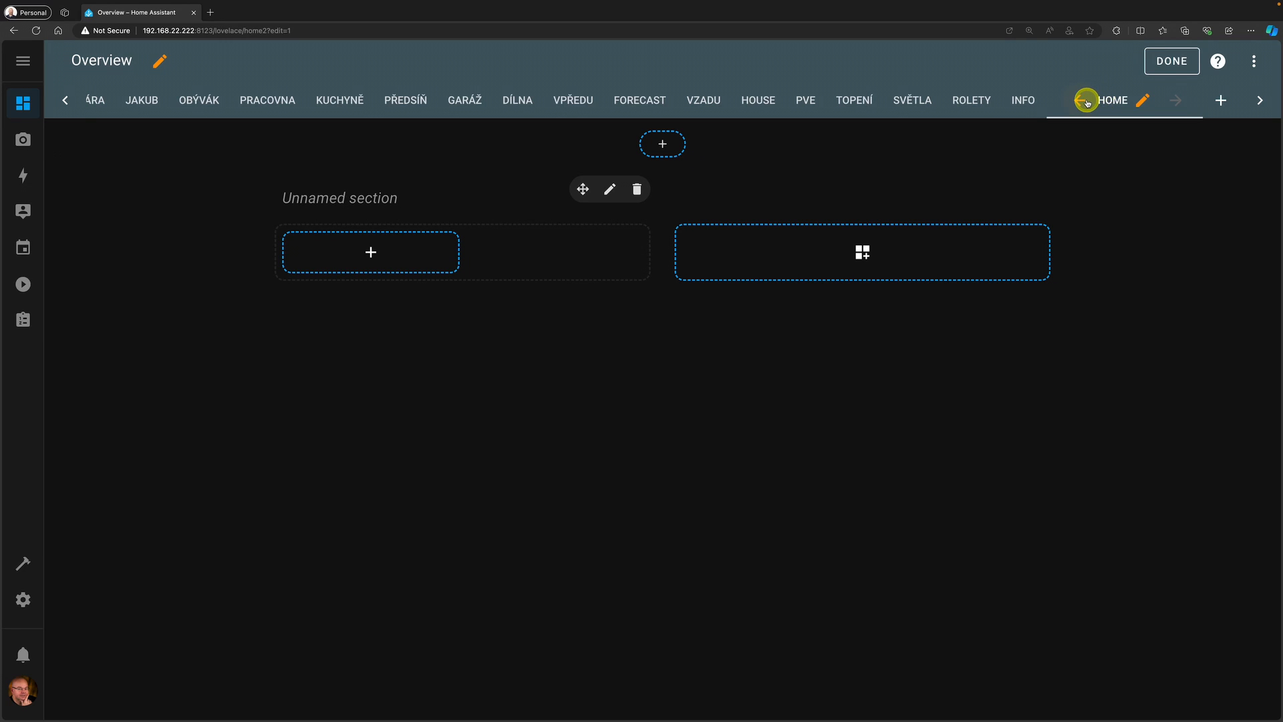
{"action": "left_click", "coordinate": [1082, 101]}
{"action": "left_click", "coordinate": [1035, 100]}
{"action": "left_click", "coordinate": [982, 100]}
{"action": "left_click", "coordinate": [918, 101]}
{"action": "left_click", "coordinate": [701, 100]}
{"action": "left_click", "coordinate": [438, 100]}
{"action": "left_click", "coordinate": [156, 104]}
{"action": "left_click", "coordinate": [156, 103]}
{"action": "left_click", "coordinate": [64, 100]}
{"action": "left_click", "coordinate": [254, 101]}
{"action": "left_click", "coordinate": [63, 99]}
{"action": "left_click", "coordinate": [224, 100]}
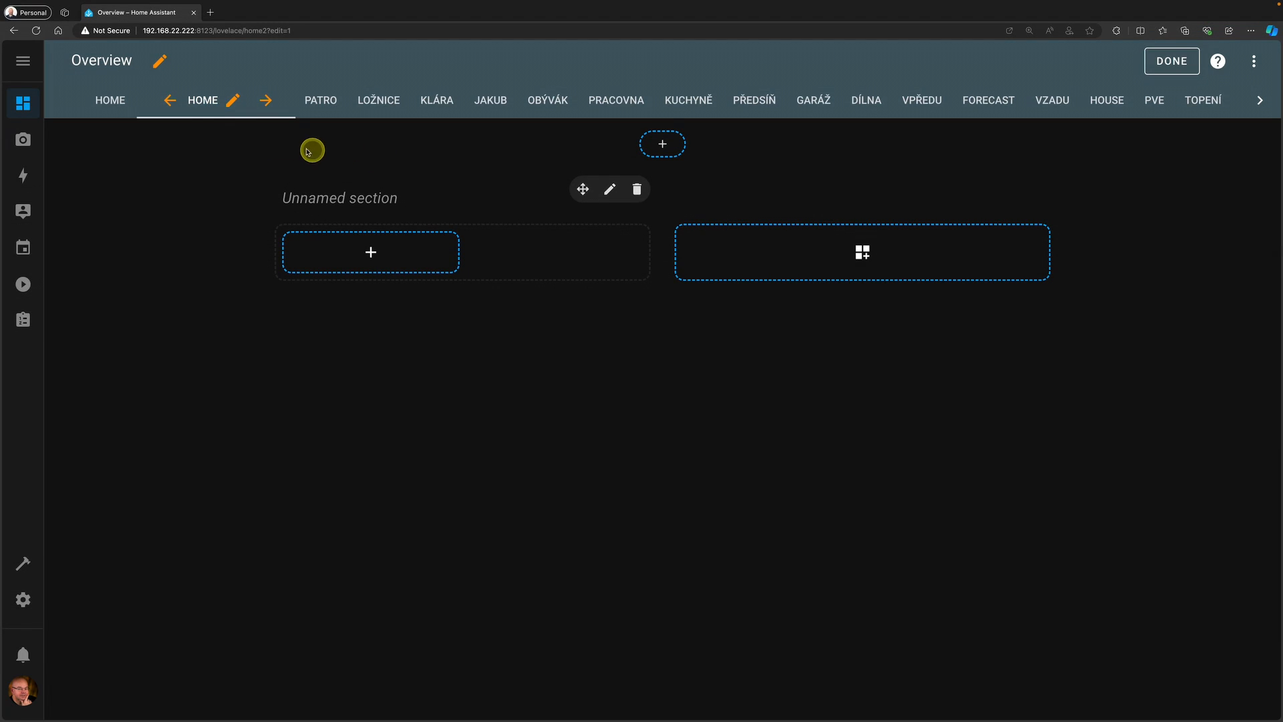
- Compare the original Home view with the new empty sections view
{"action": "left_click", "coordinate": [122, 105]}
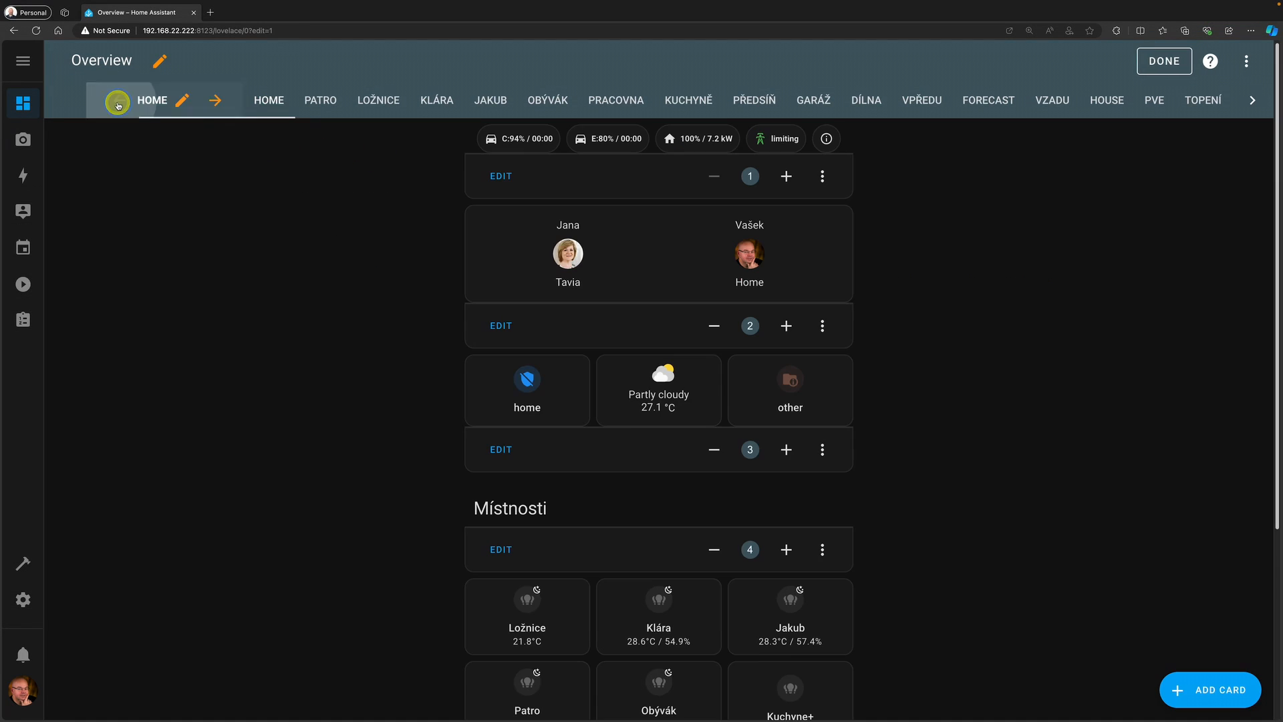
{"action": "left_click", "coordinate": [273, 102]}
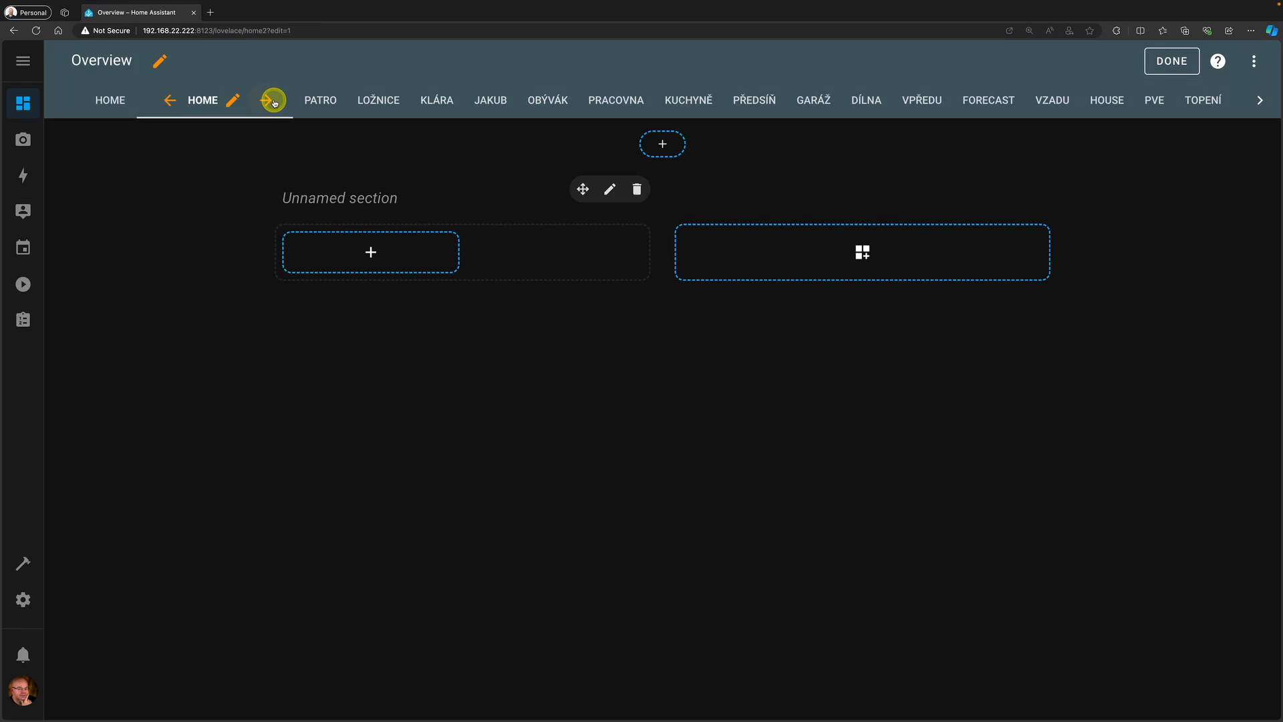
{"action": "left_click", "coordinate": [110, 100]}
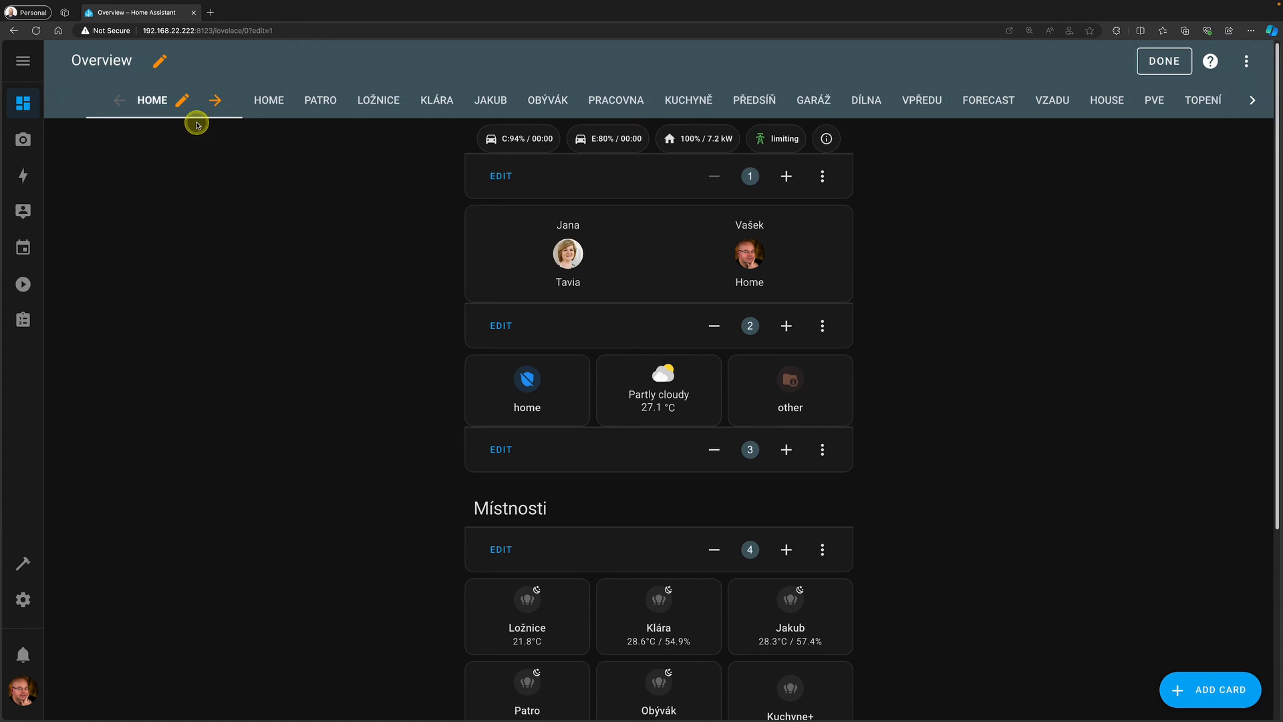
- Find entities matching control_panel and add the 1 patro and home alarm panels as badges to the new Home view
{"action": "left_click", "coordinate": [264, 108]}
{"action": "left_click", "coordinate": [679, 147]}
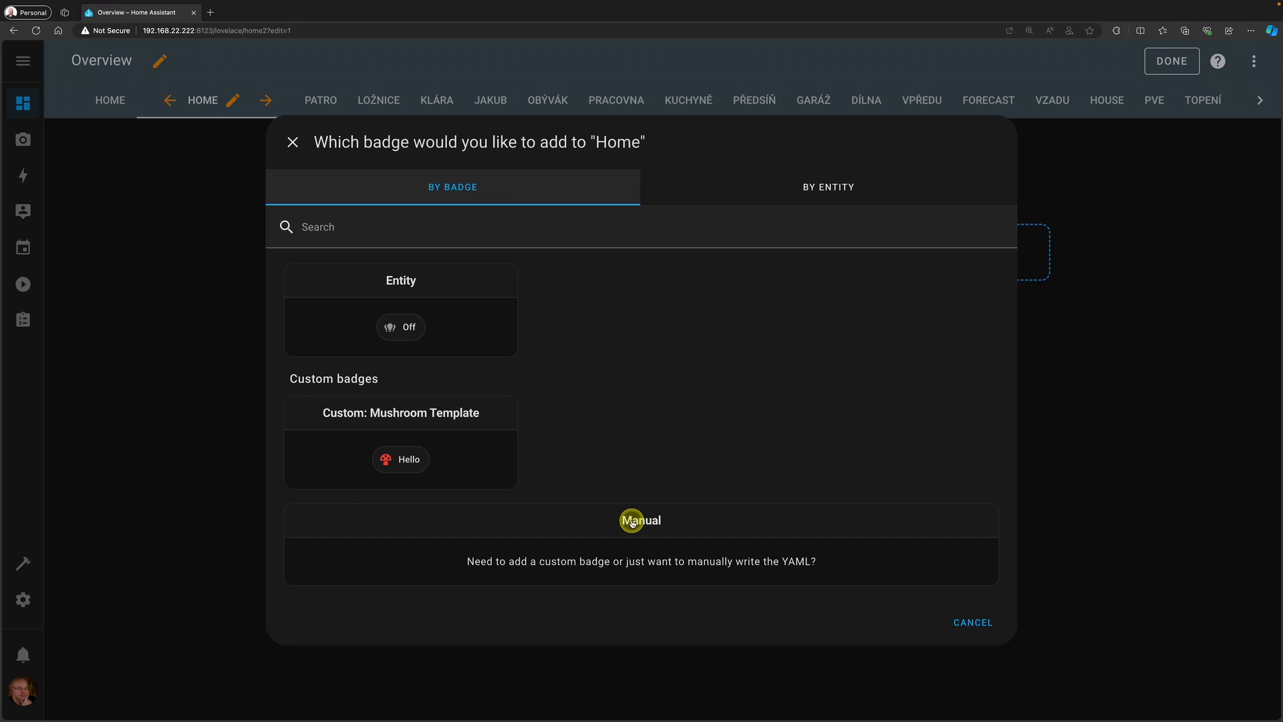
{"action": "left_click", "coordinate": [827, 190]}
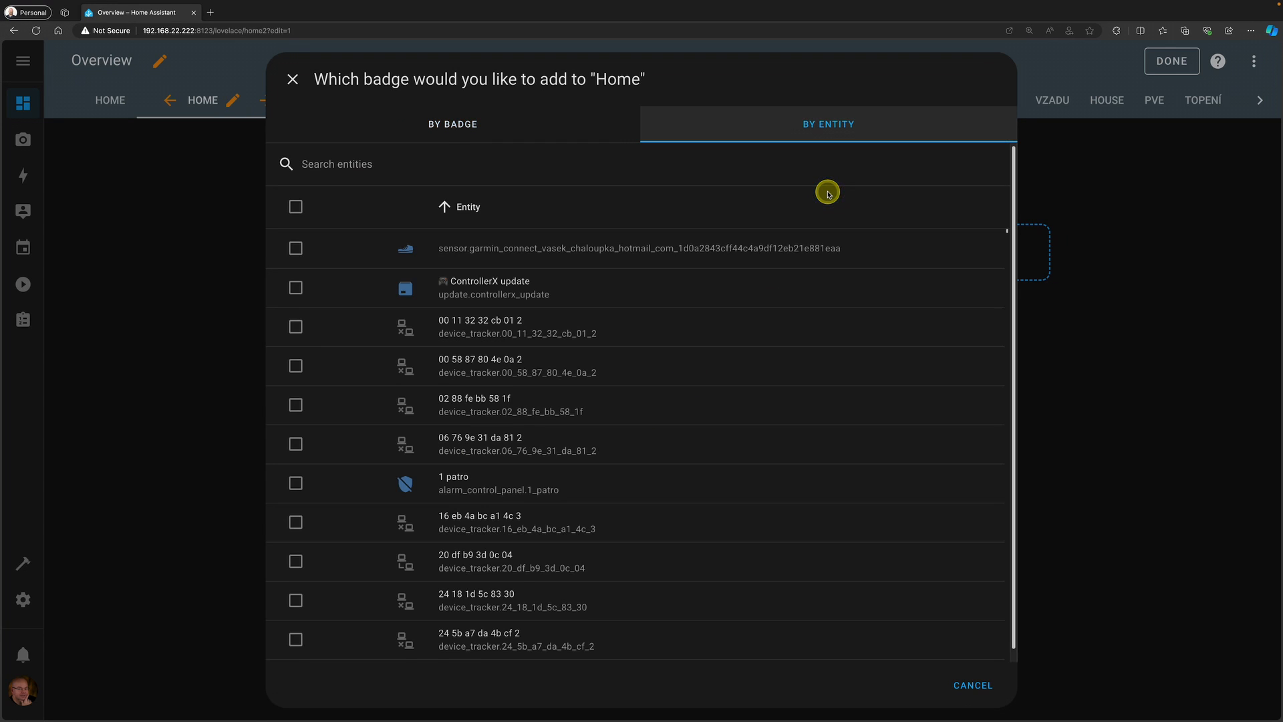
{"action": "left_click", "coordinate": [394, 168]}
{"action": "type", "text": "control"}
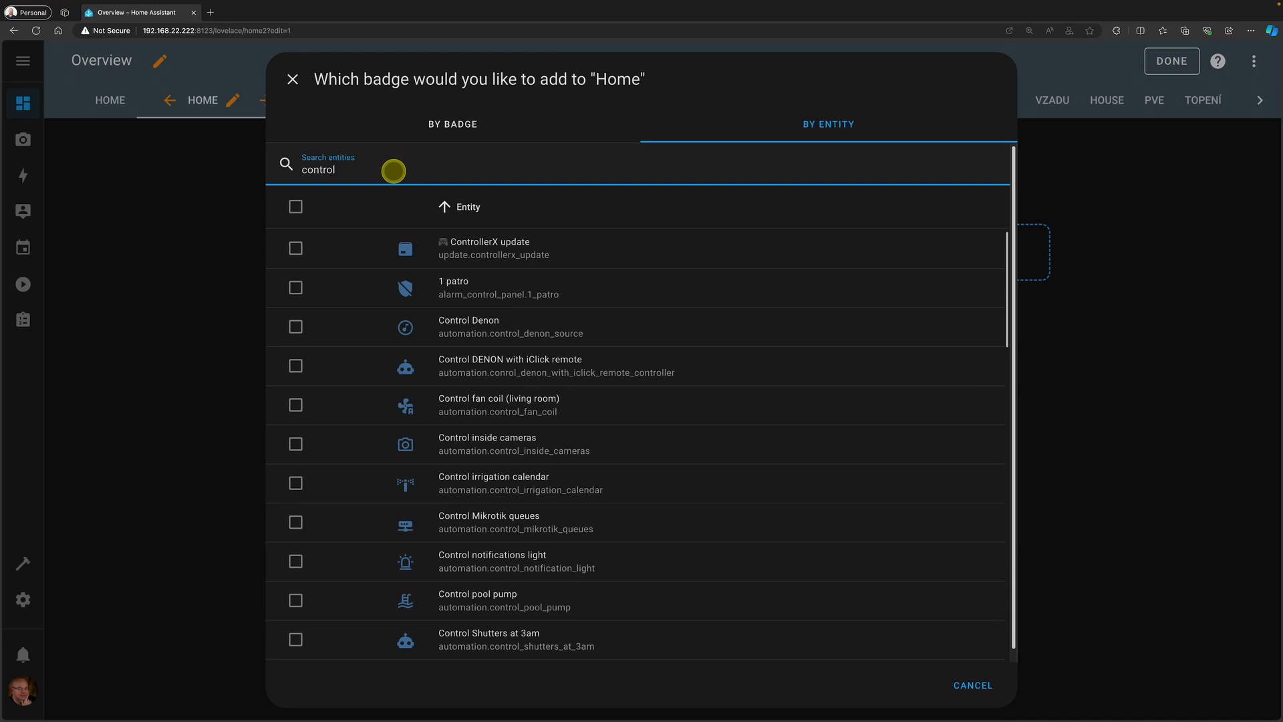
{"action": "type", "text": "_panel"}
{"action": "left_click", "coordinate": [293, 289]}
{"action": "left_click", "coordinate": [296, 248]}
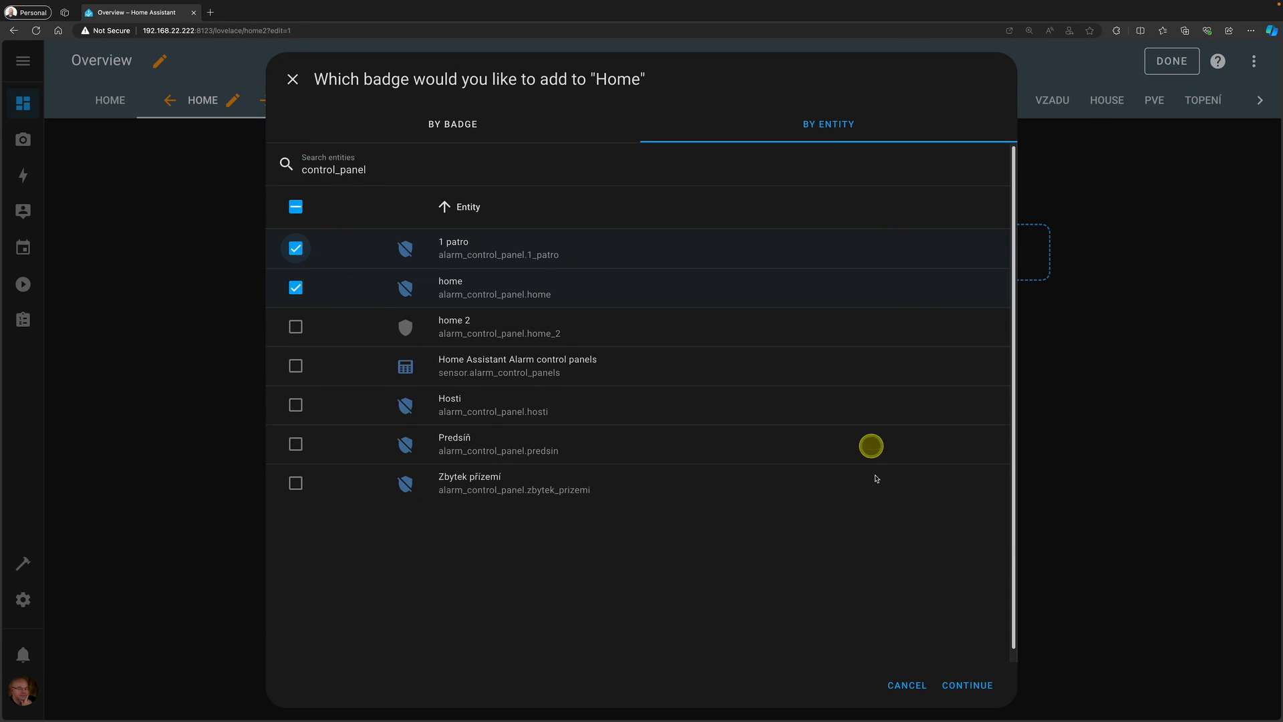
{"action": "left_click", "coordinate": [966, 685]}
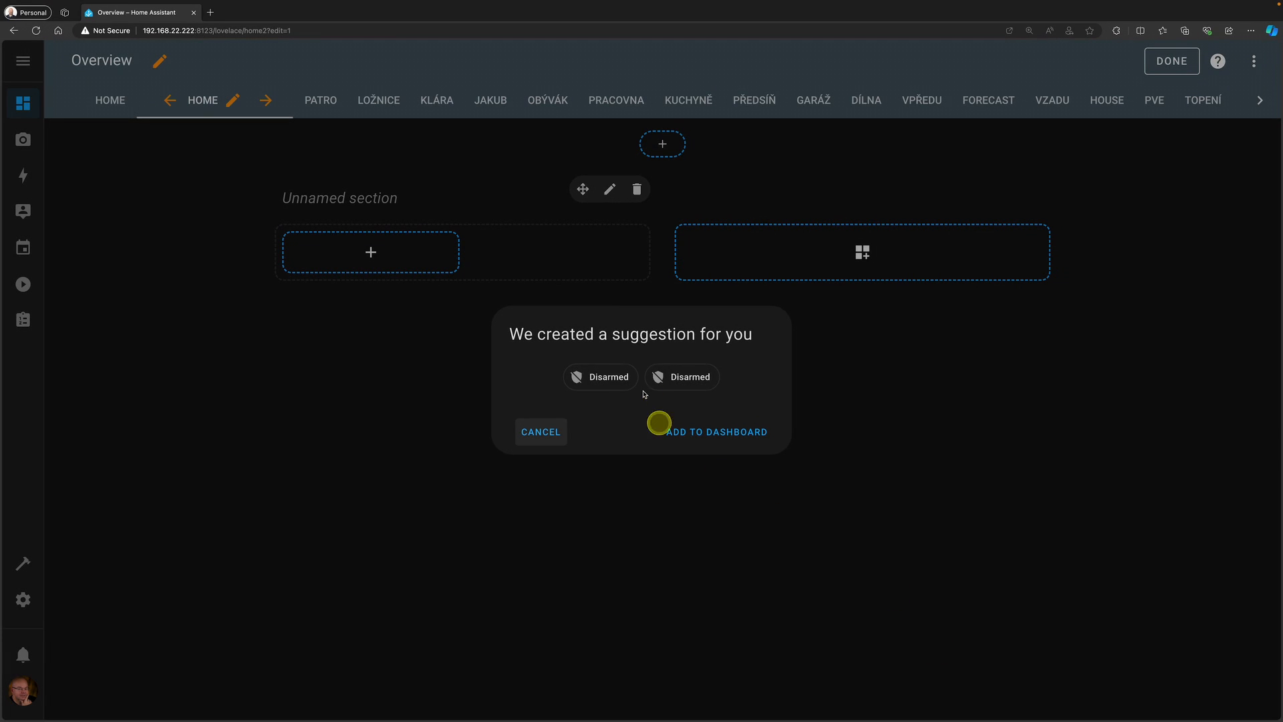
{"action": "left_click", "coordinate": [679, 430]}
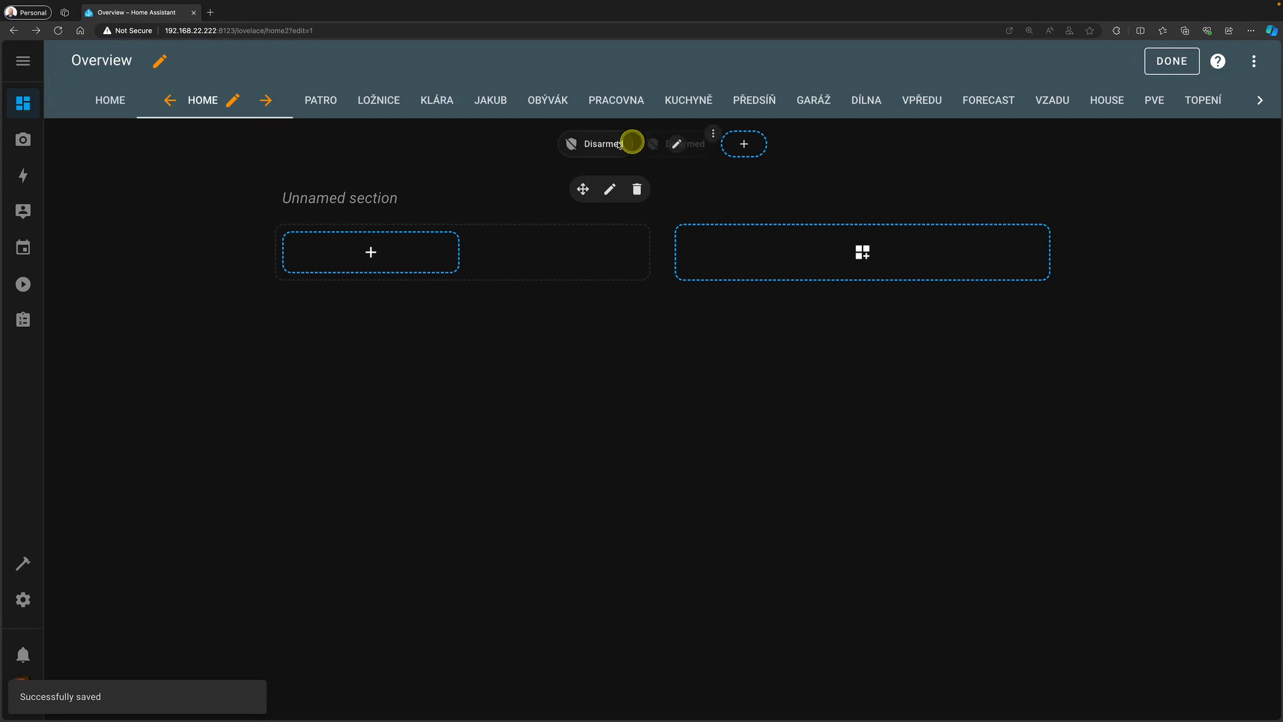
- Hide the state on the home alarm badge so only its icon is displayed, and save the badge
{"action": "left_click", "coordinate": [595, 143]}
{"action": "left_click", "coordinate": [370, 272]}
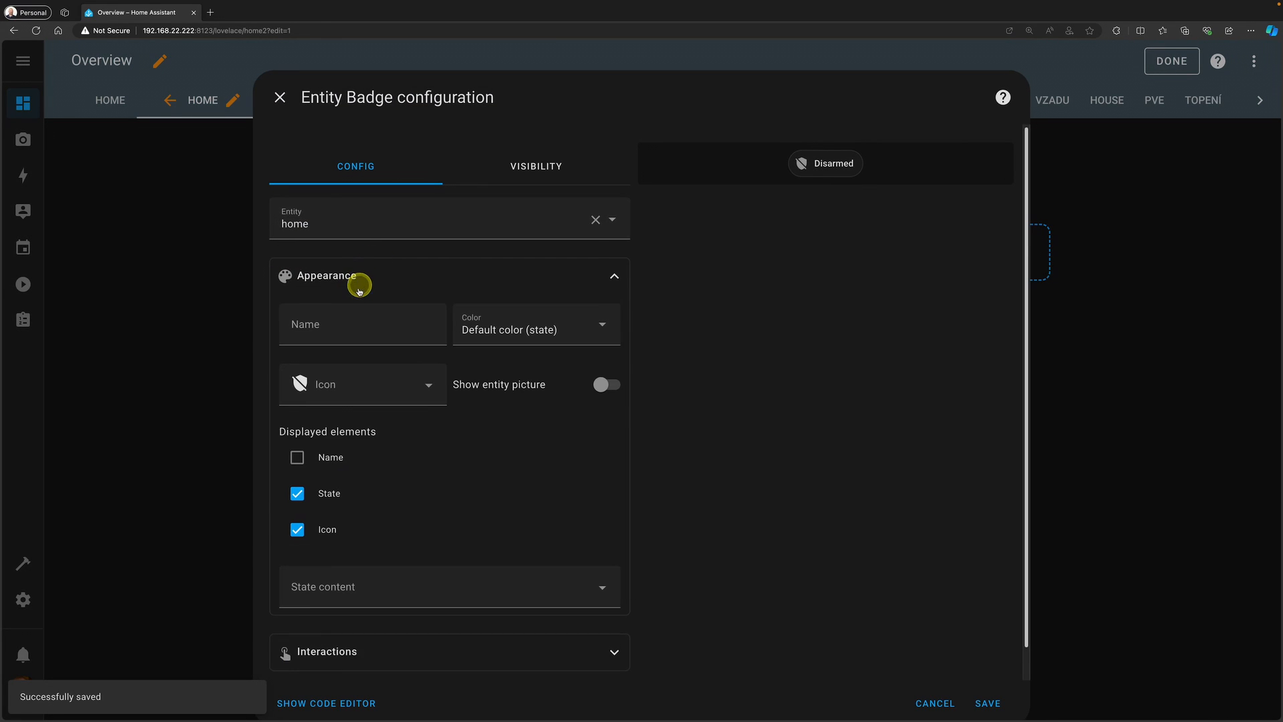
{"action": "left_click", "coordinate": [298, 494]}
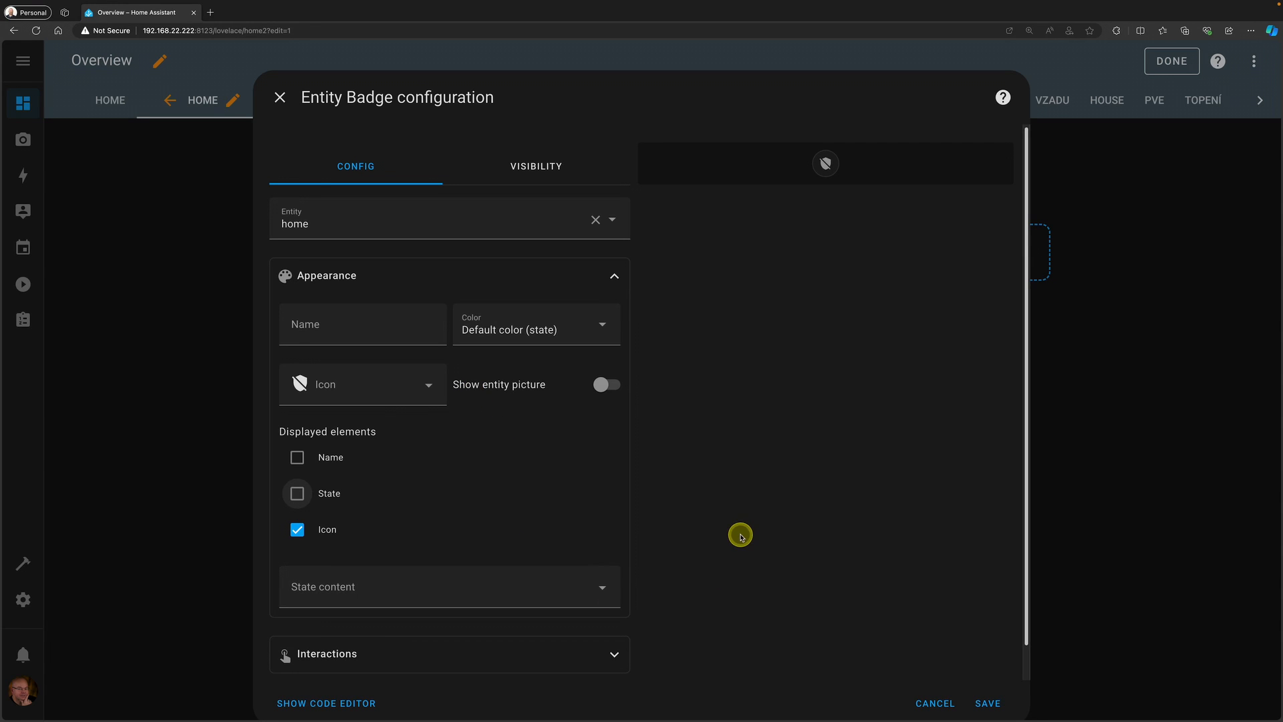
{"action": "left_click", "coordinate": [986, 701]}
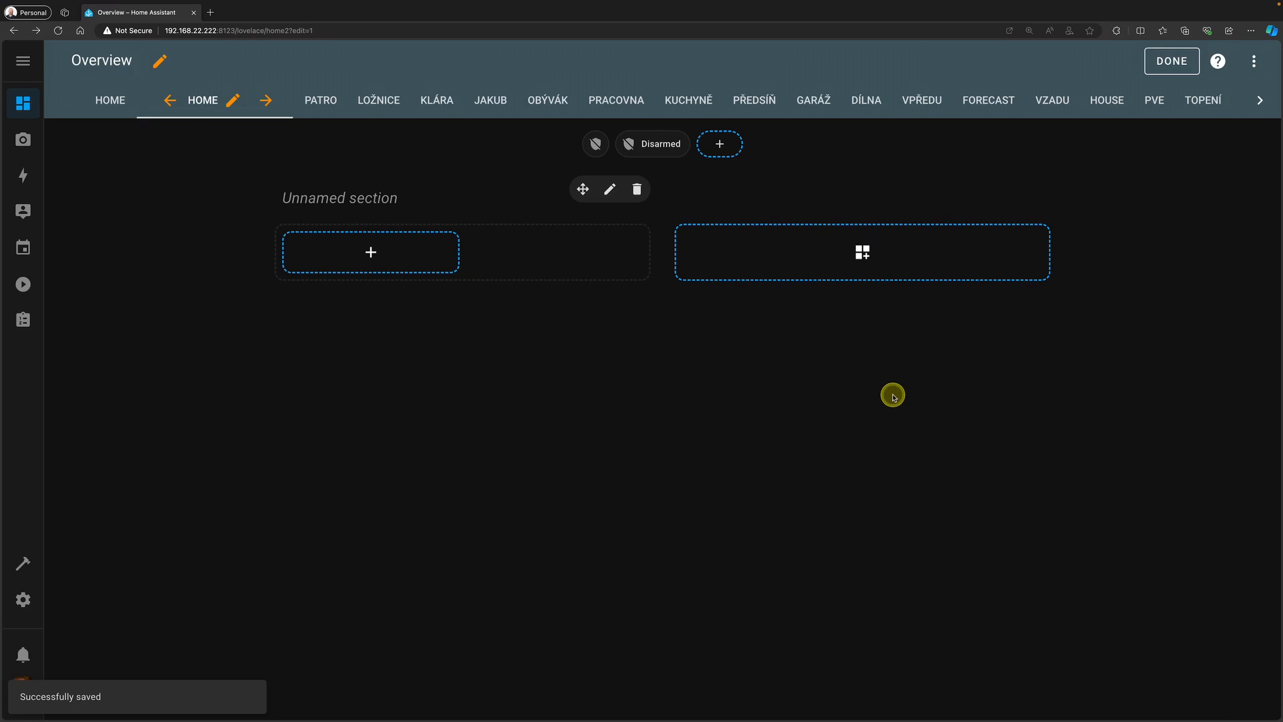
- Inspect the Citigo Battery level chip's code in the original Home view's Mushroom Chips card, select all of it and close without saving
{"action": "left_click", "coordinate": [113, 100]}
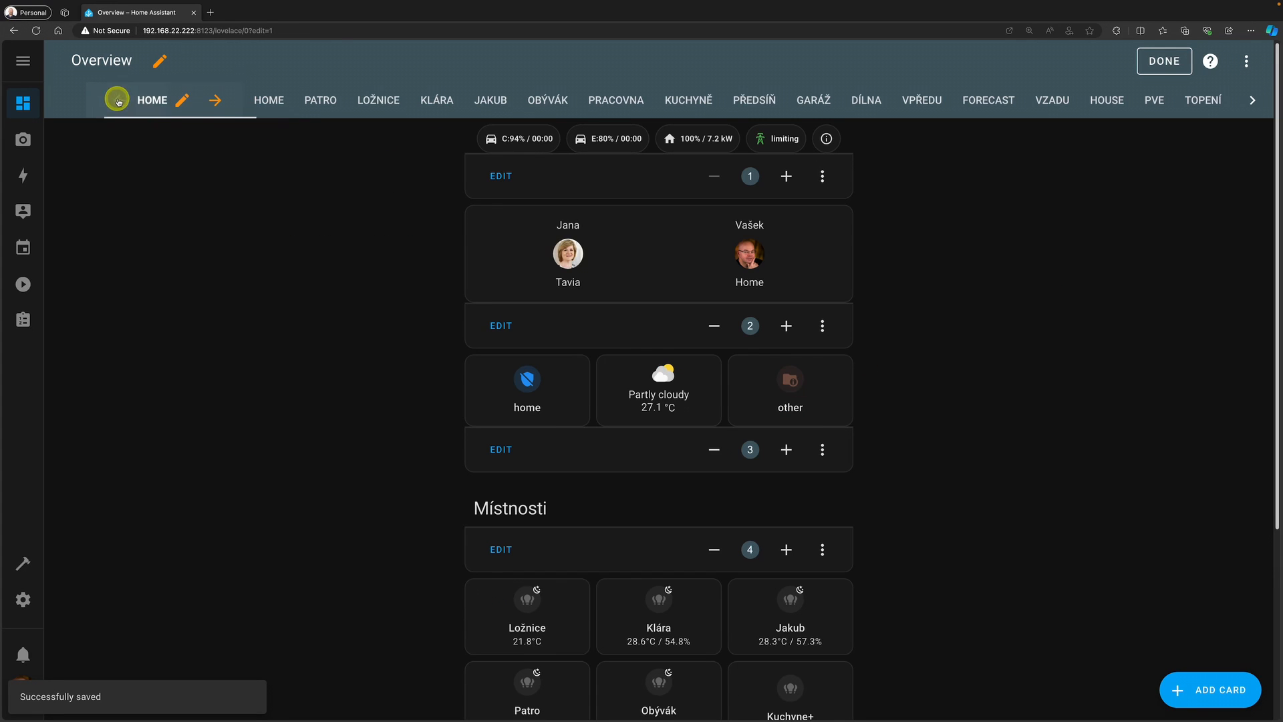
{"action": "left_click", "coordinate": [501, 181]}
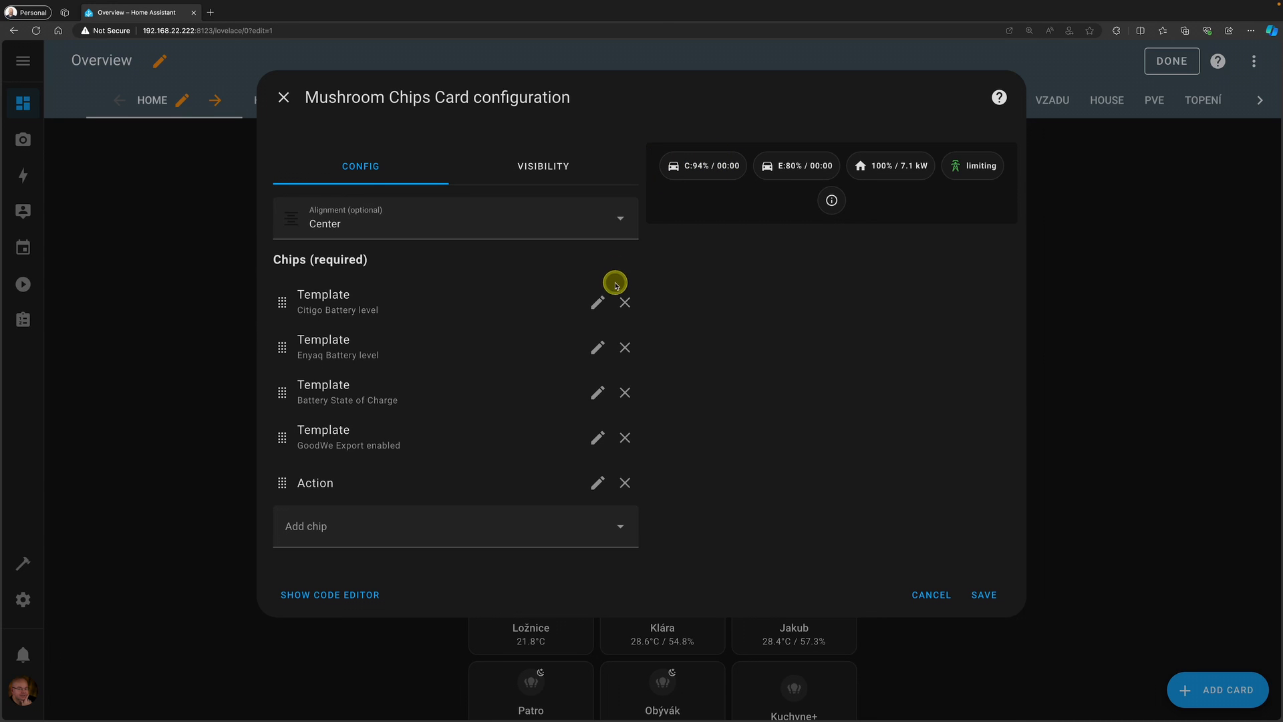
{"action": "left_click", "coordinate": [602, 300]}
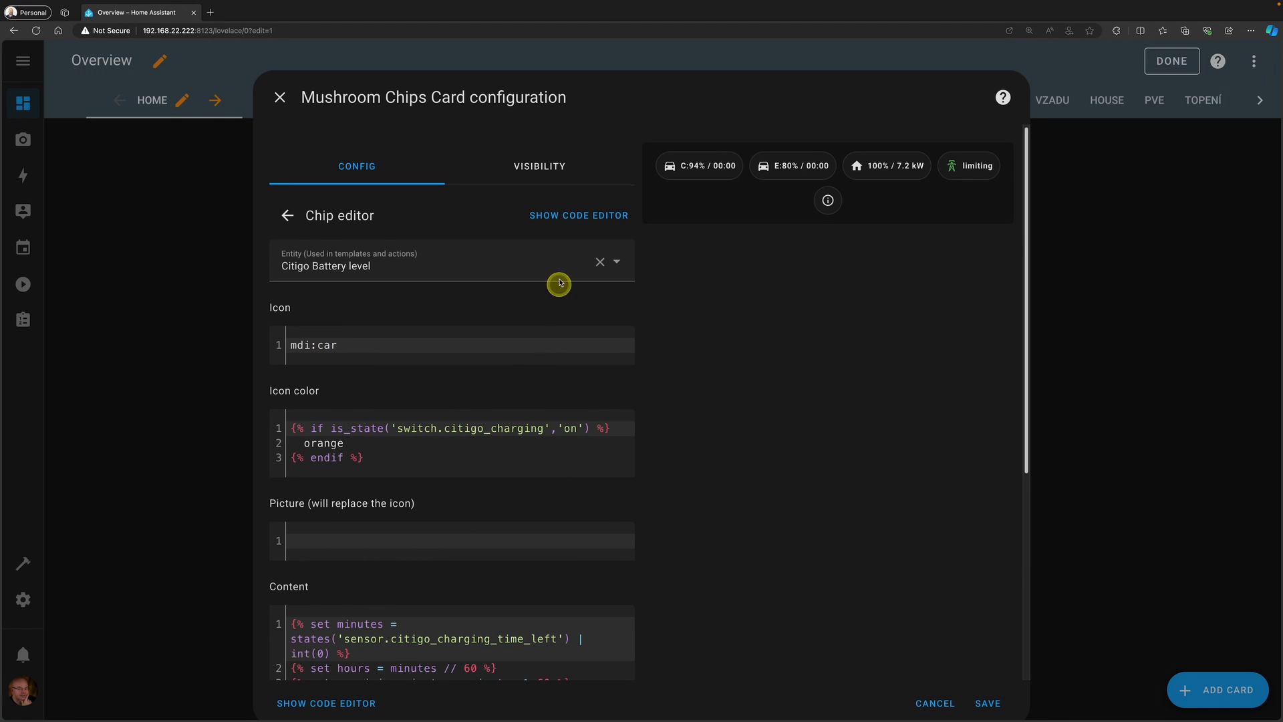
{"action": "left_click", "coordinate": [564, 227]}
{"action": "left_click", "coordinate": [479, 317]}
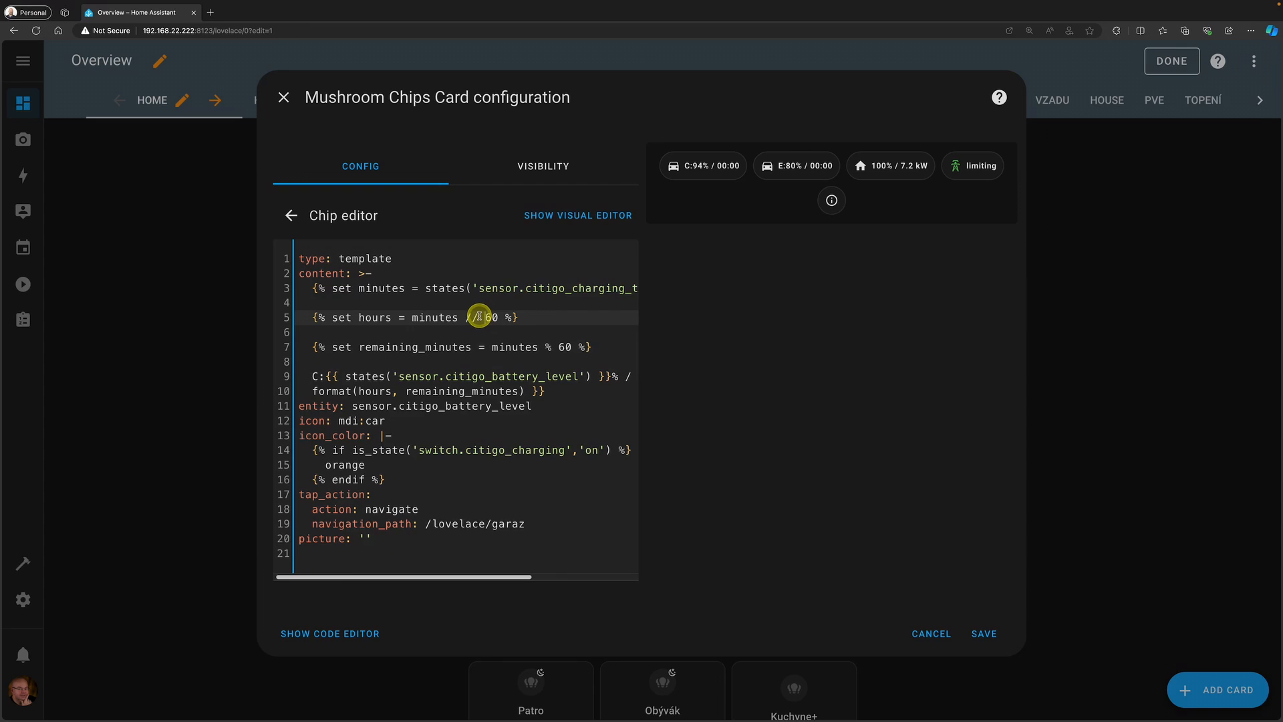
{"action": "key", "text": "ctrl+a"}
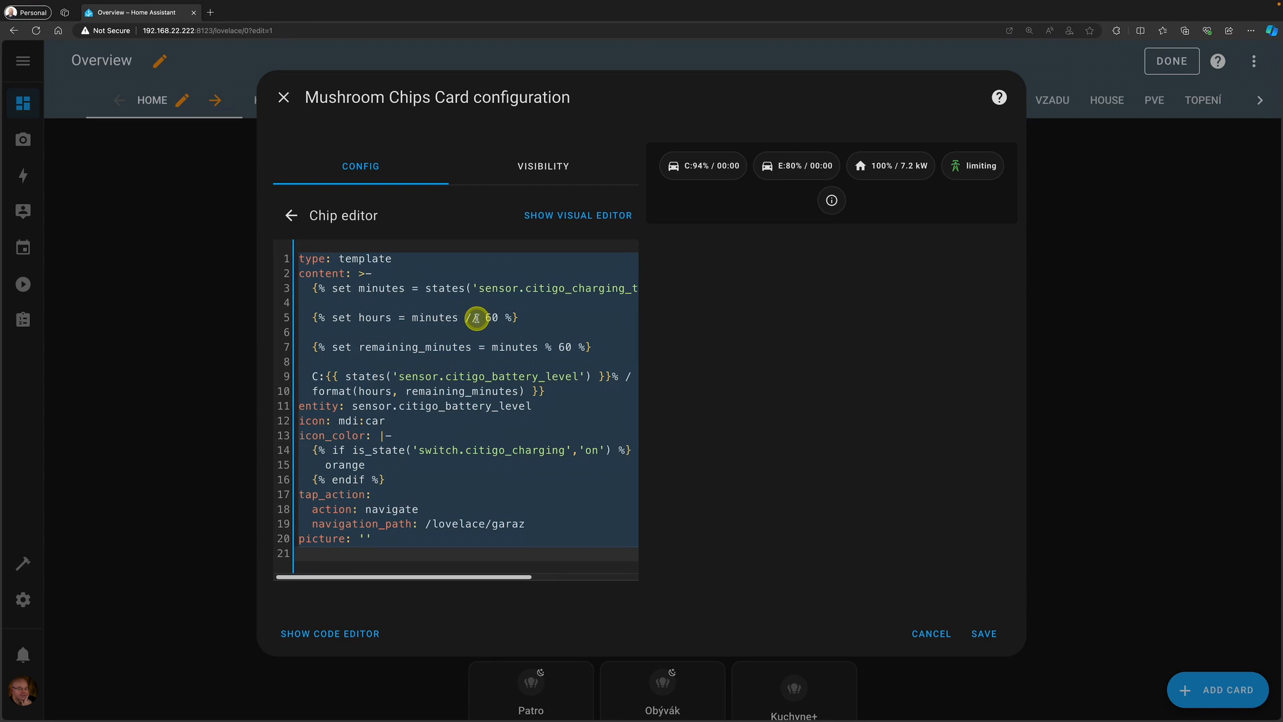
{"action": "left_click", "coordinate": [917, 623]}
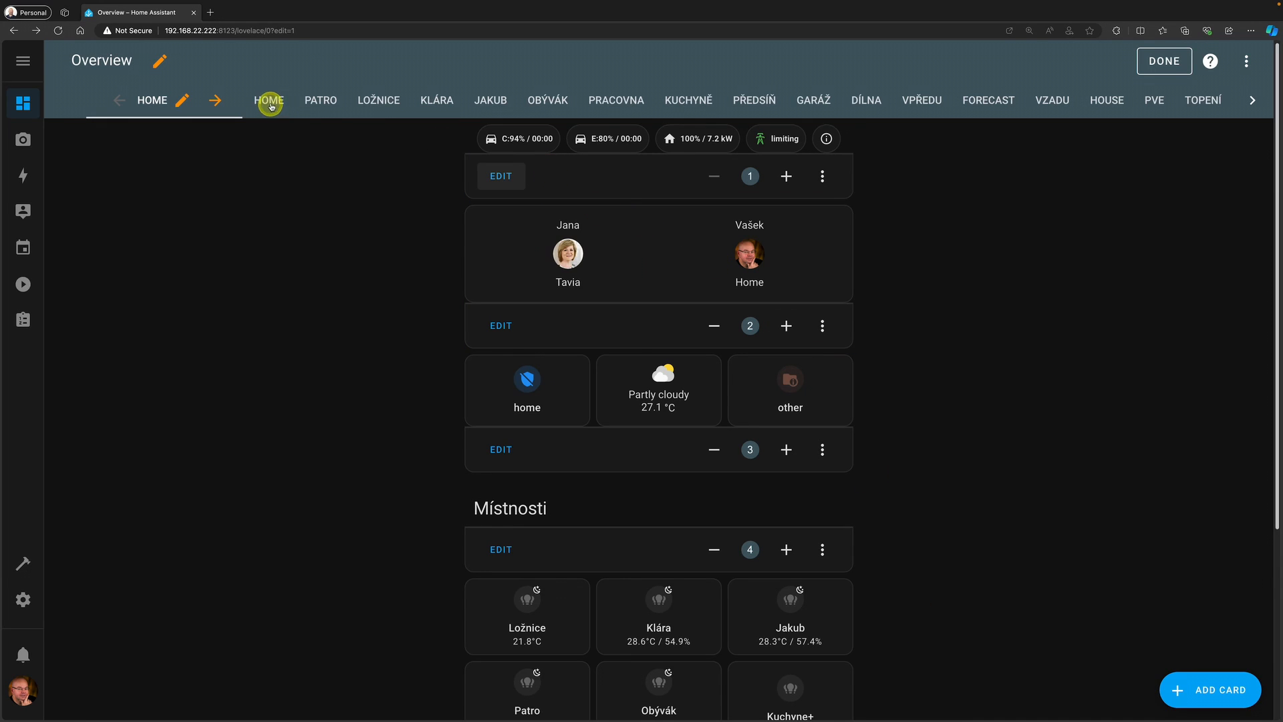
- Delete both alarm badges from the new Home view
{"action": "left_click", "coordinate": [268, 100]}
{"action": "mouse_move", "coordinate": [657, 143]}
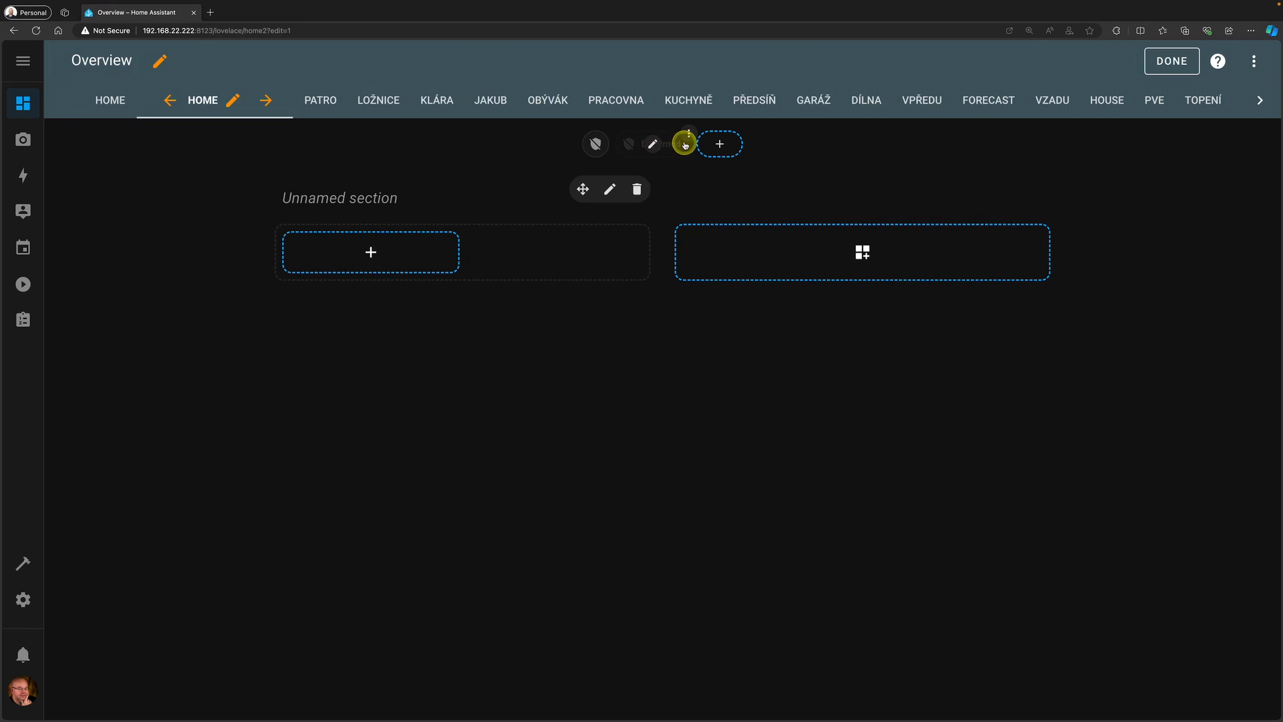
{"action": "left_click", "coordinate": [687, 135]}
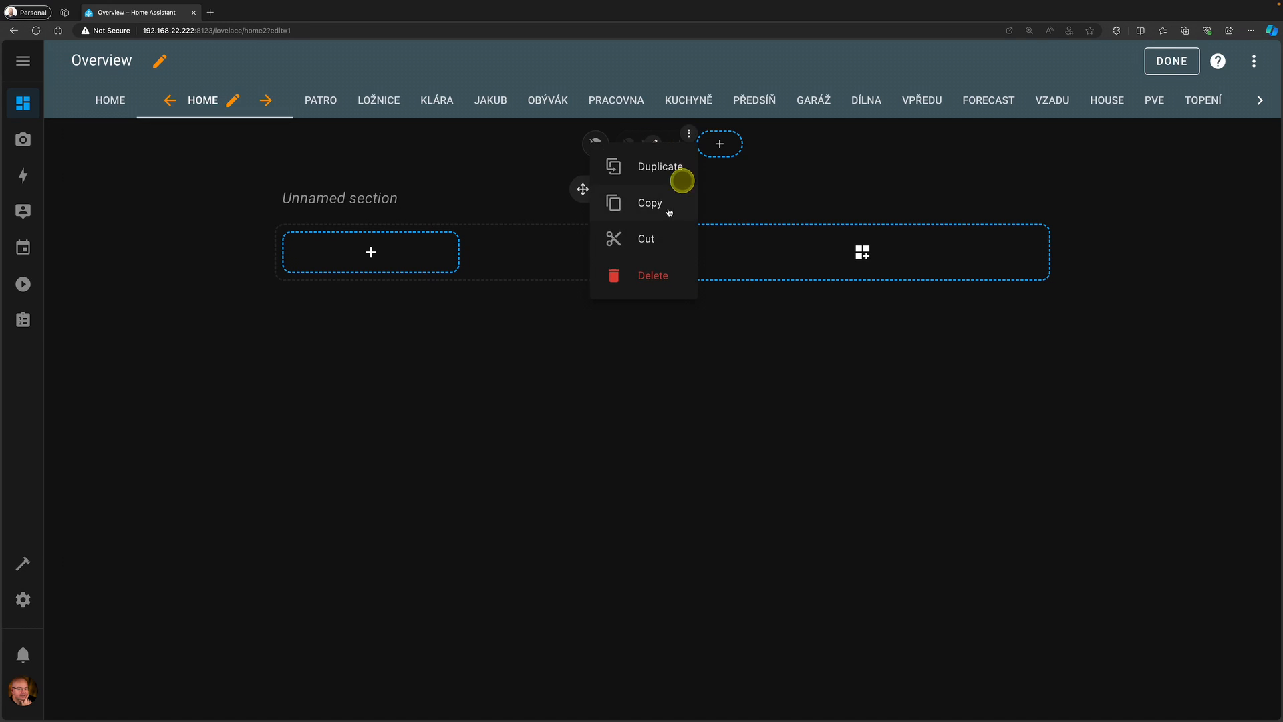
{"action": "left_click", "coordinate": [638, 274]}
{"action": "left_click", "coordinate": [646, 136]}
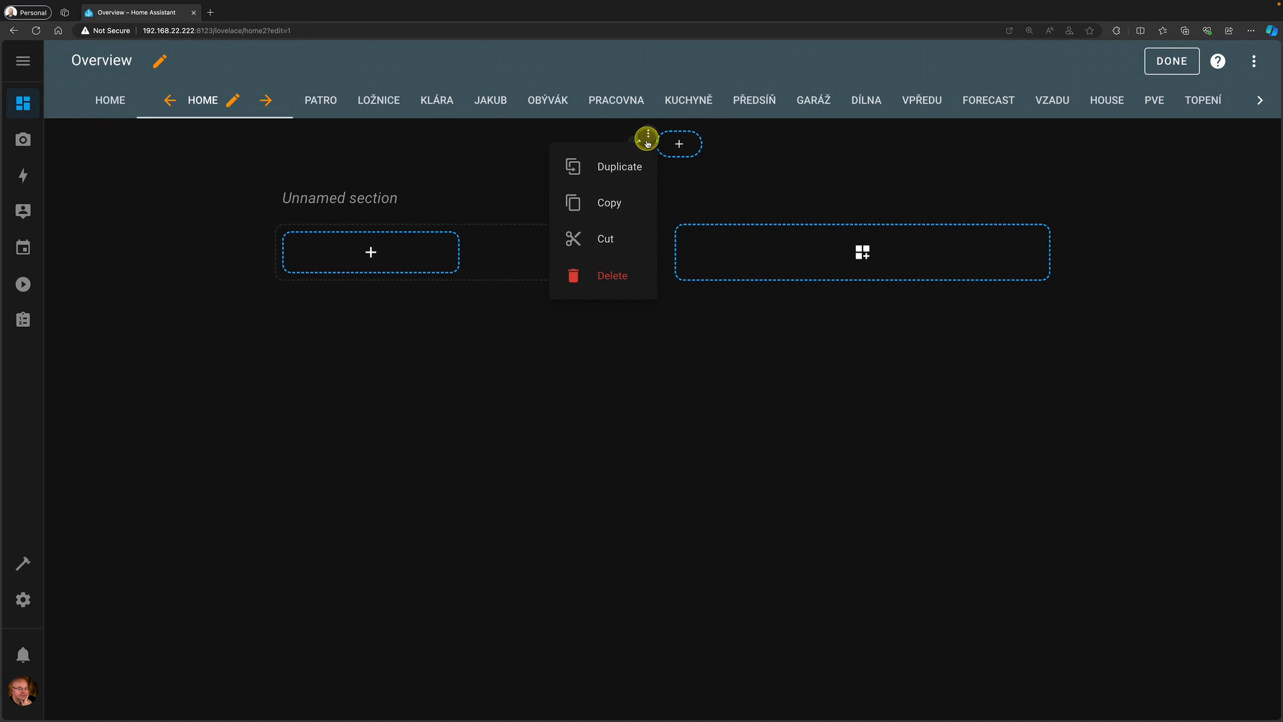
{"action": "left_click", "coordinate": [584, 265]}
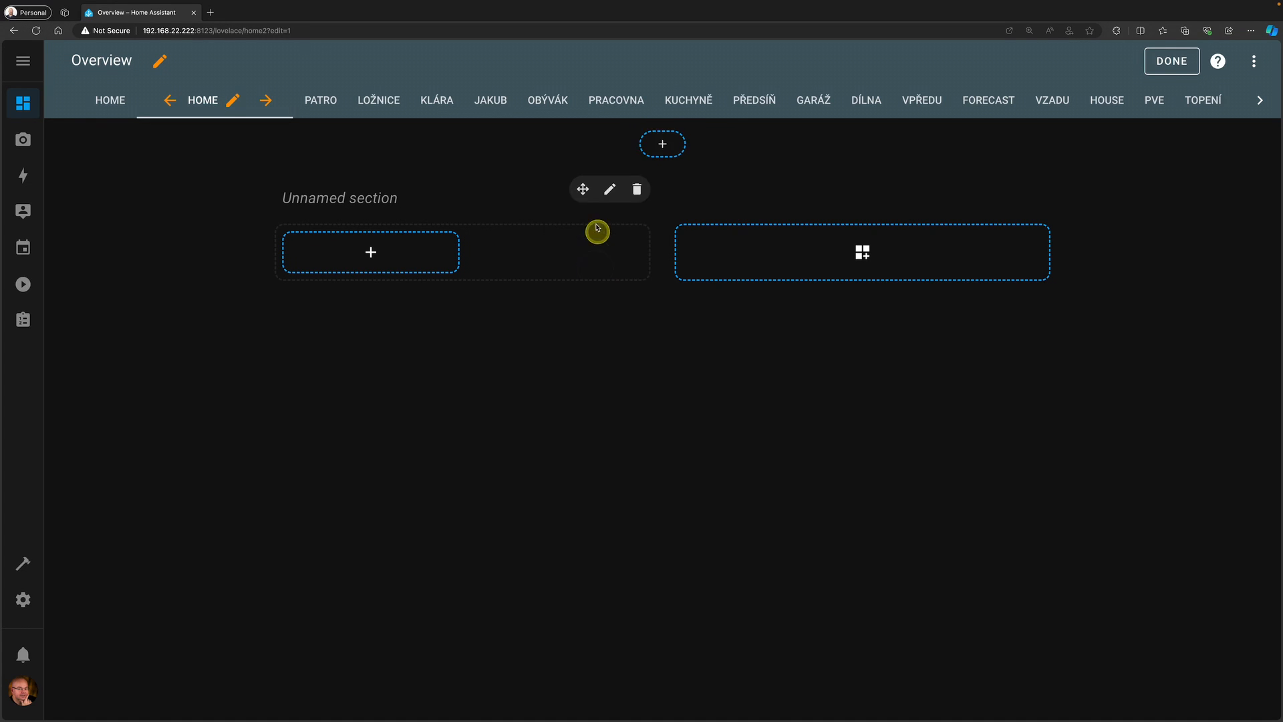
- Try to add a Mushroom Template badge to the new Home view using the copied Citigo Battery level chip code
{"action": "left_click", "coordinate": [656, 143]}
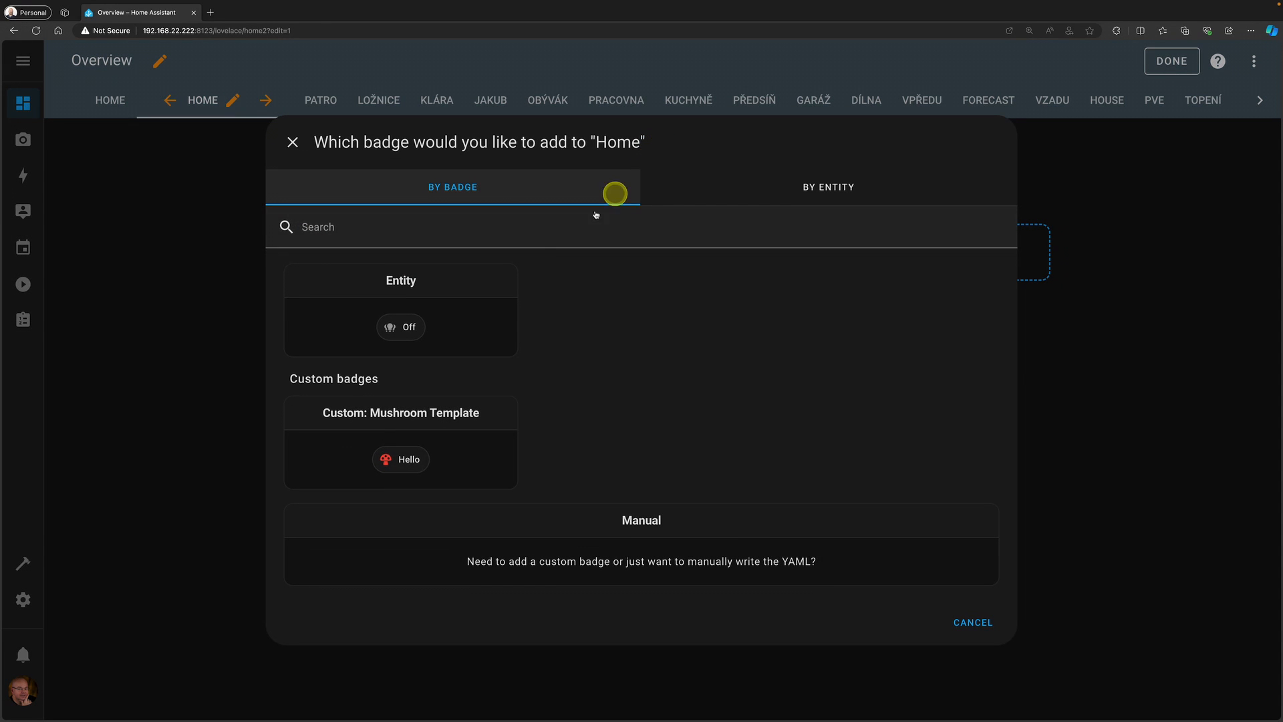
{"action": "left_click", "coordinate": [412, 457]}
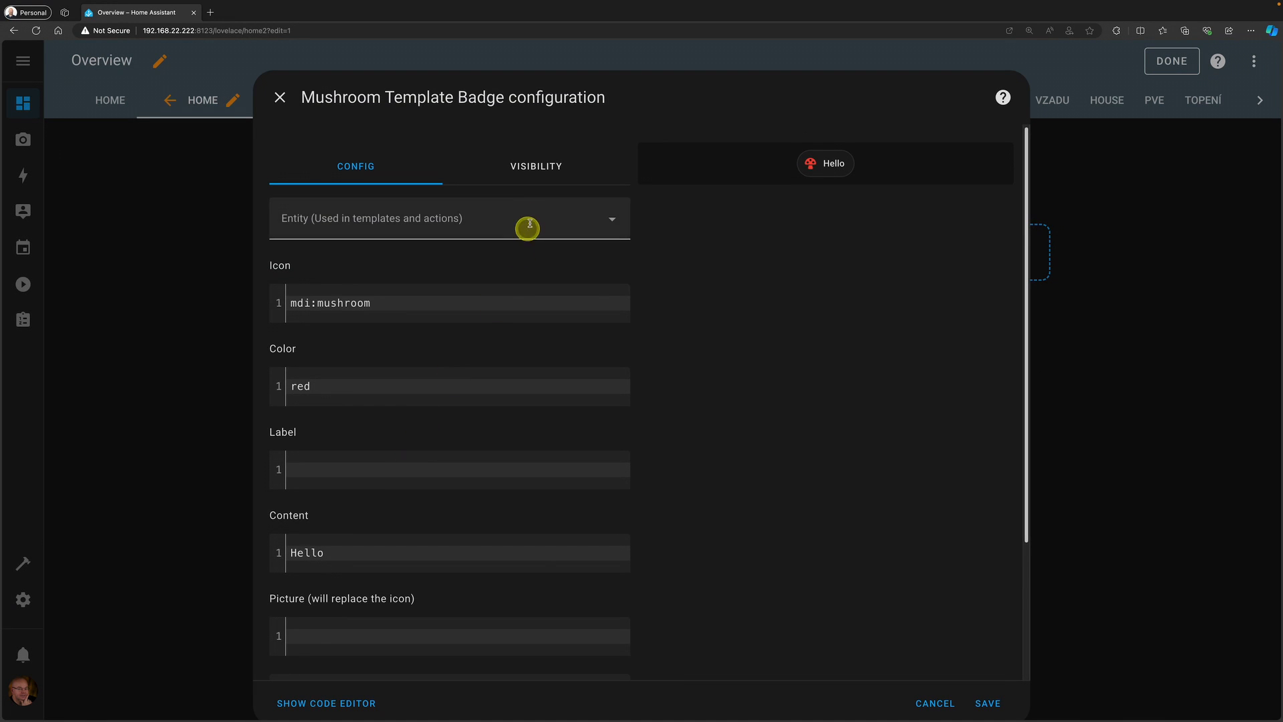
{"action": "scroll", "coordinate": [532, 548], "scroll_direction": "down", "scroll_amount": 3}
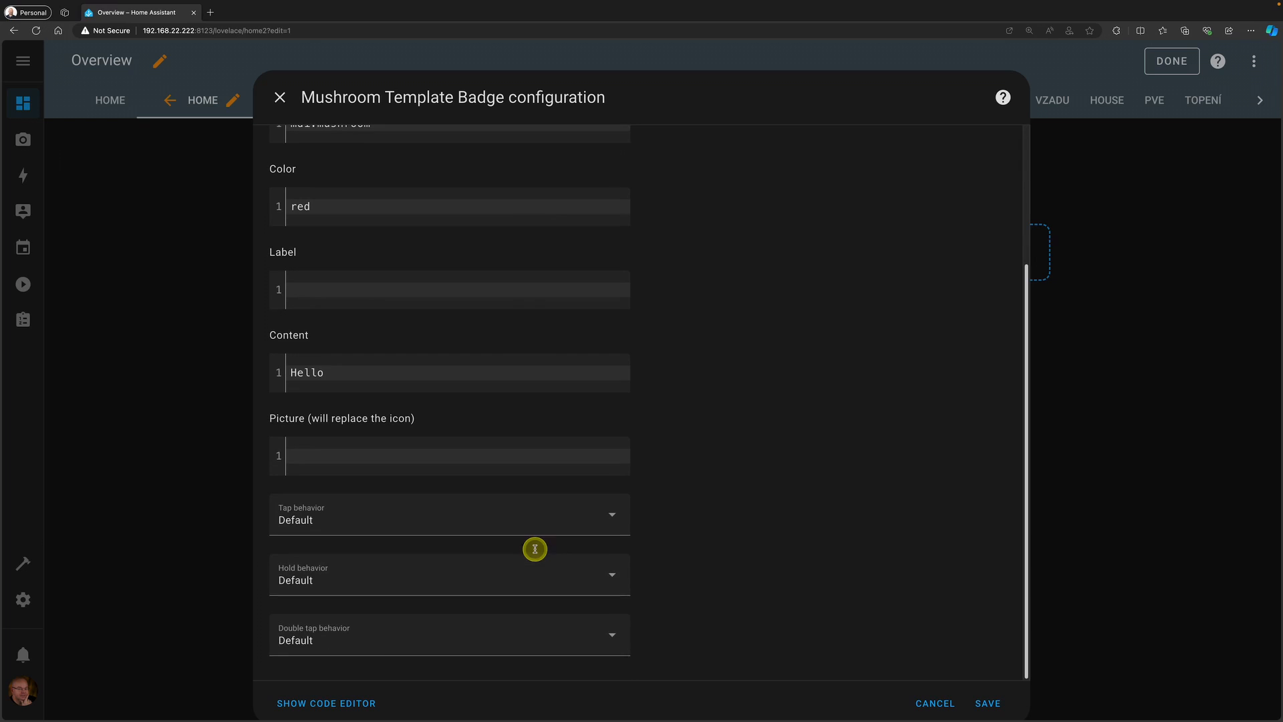
{"action": "left_click", "coordinate": [360, 696]}
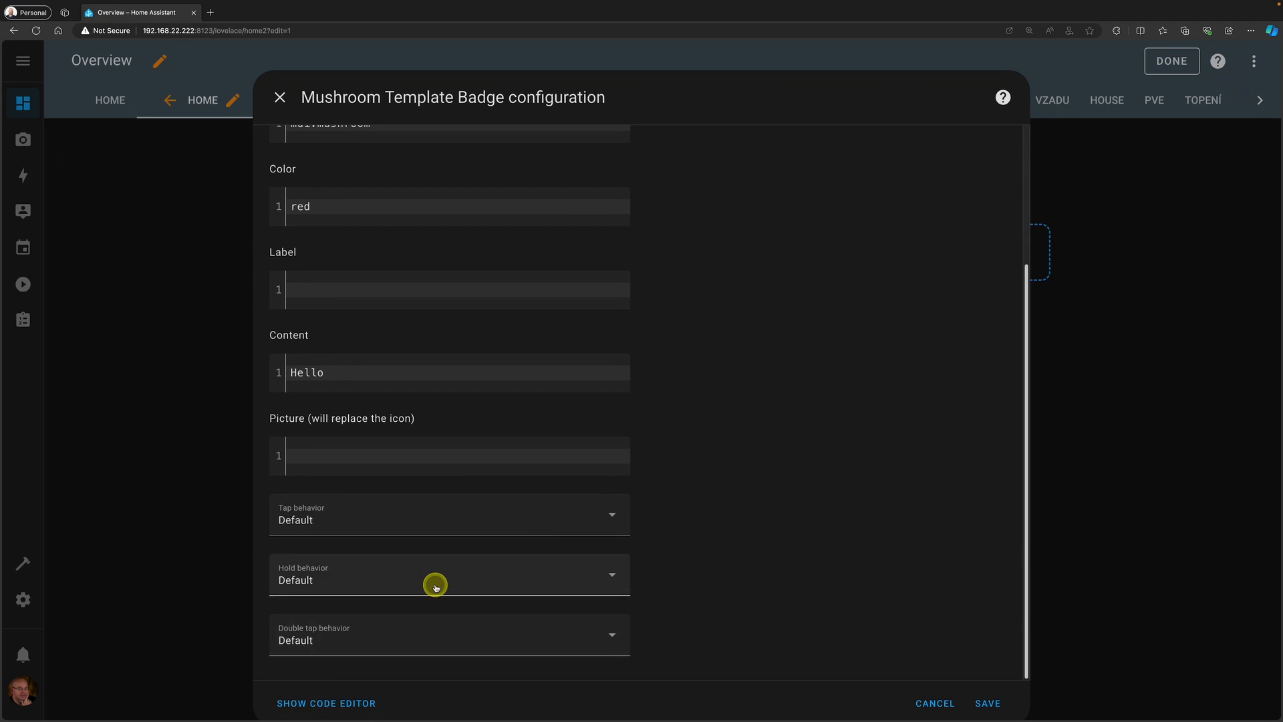
{"action": "key", "text": "ctrl+a"}
{"action": "key", "text": "ctrl+v"}
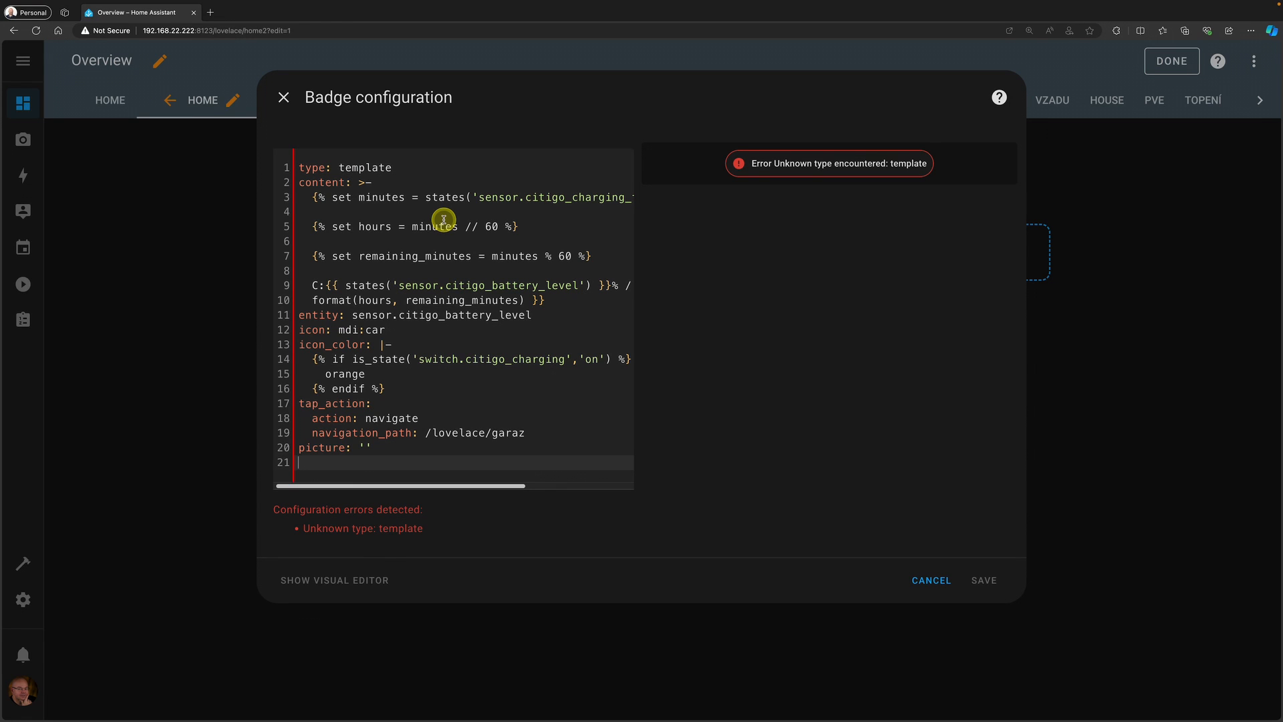
{"action": "left_click", "coordinate": [930, 579]}
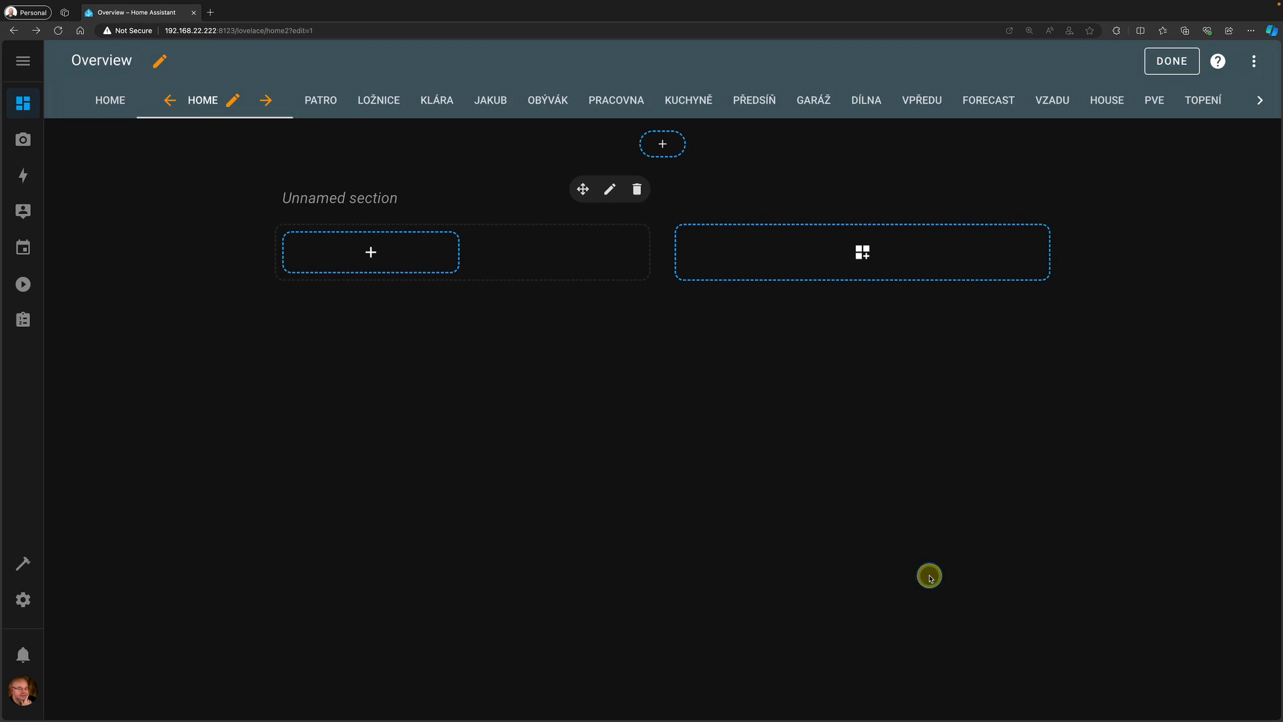
- Copy the entire code of the Mushroom Chips card in the original Home view and close its configuration without saving
{"action": "left_click", "coordinate": [108, 100]}
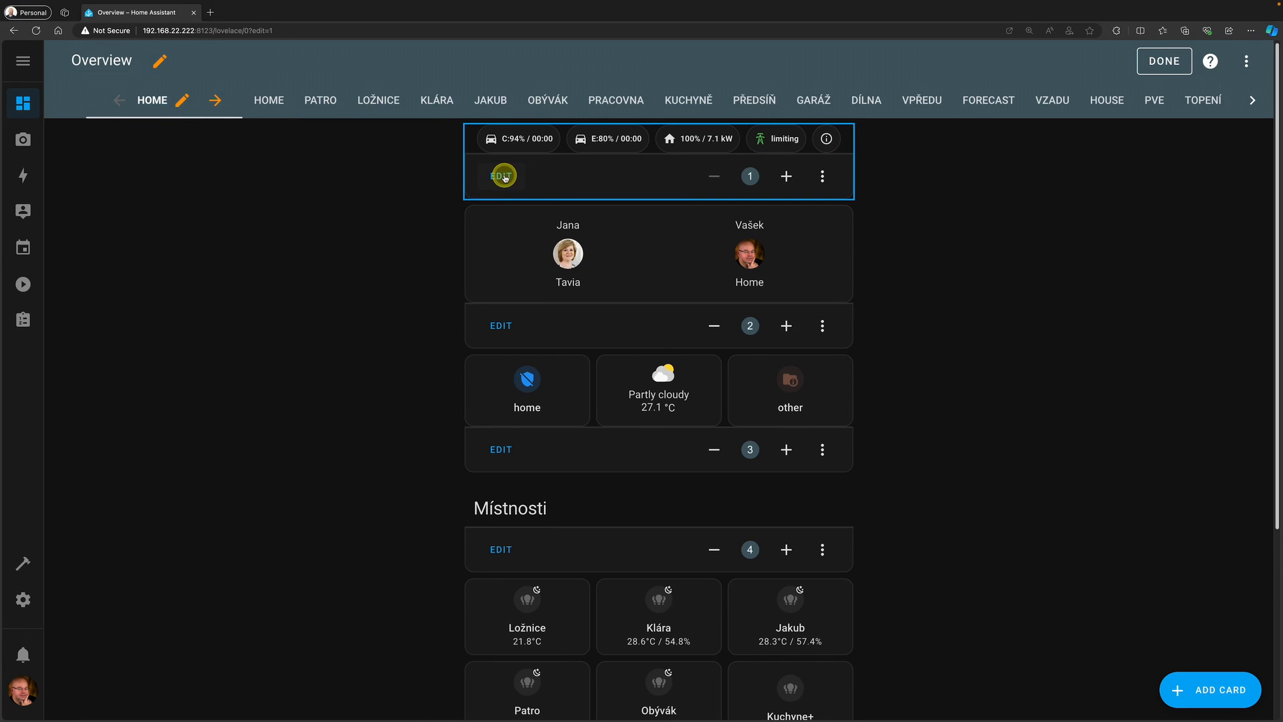
{"action": "left_click", "coordinate": [505, 177]}
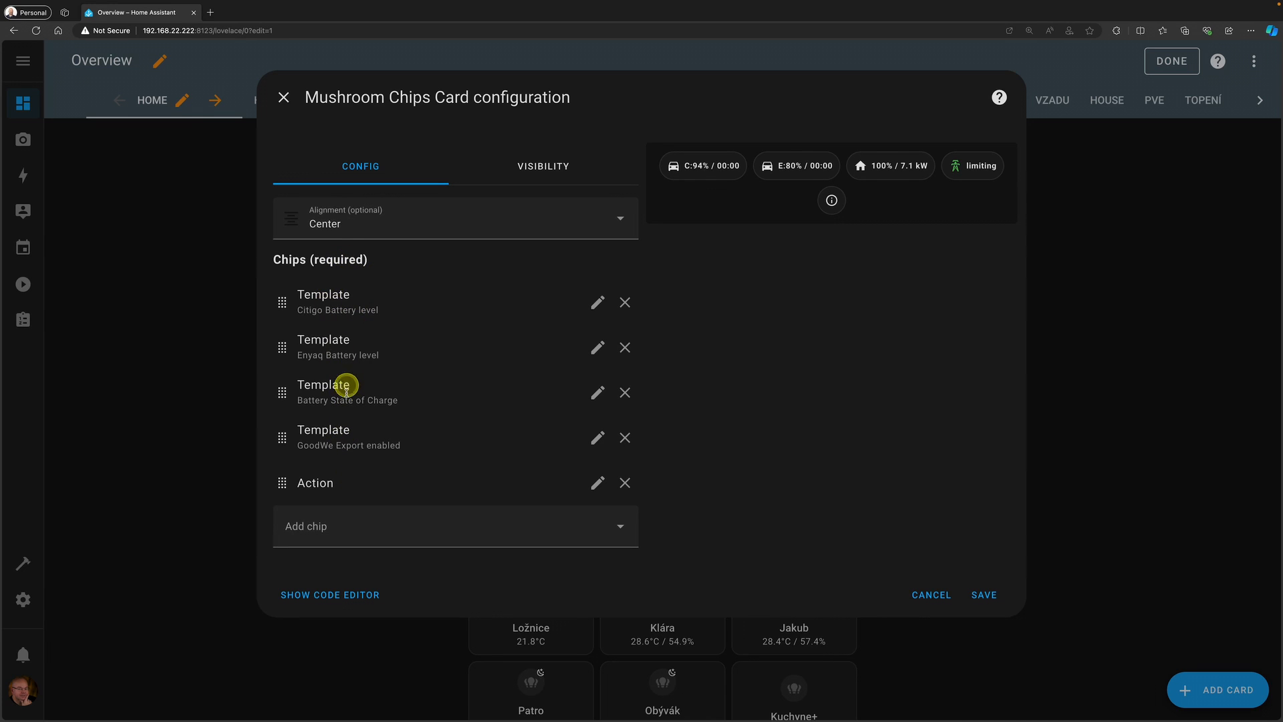
{"action": "left_click", "coordinate": [338, 527]}
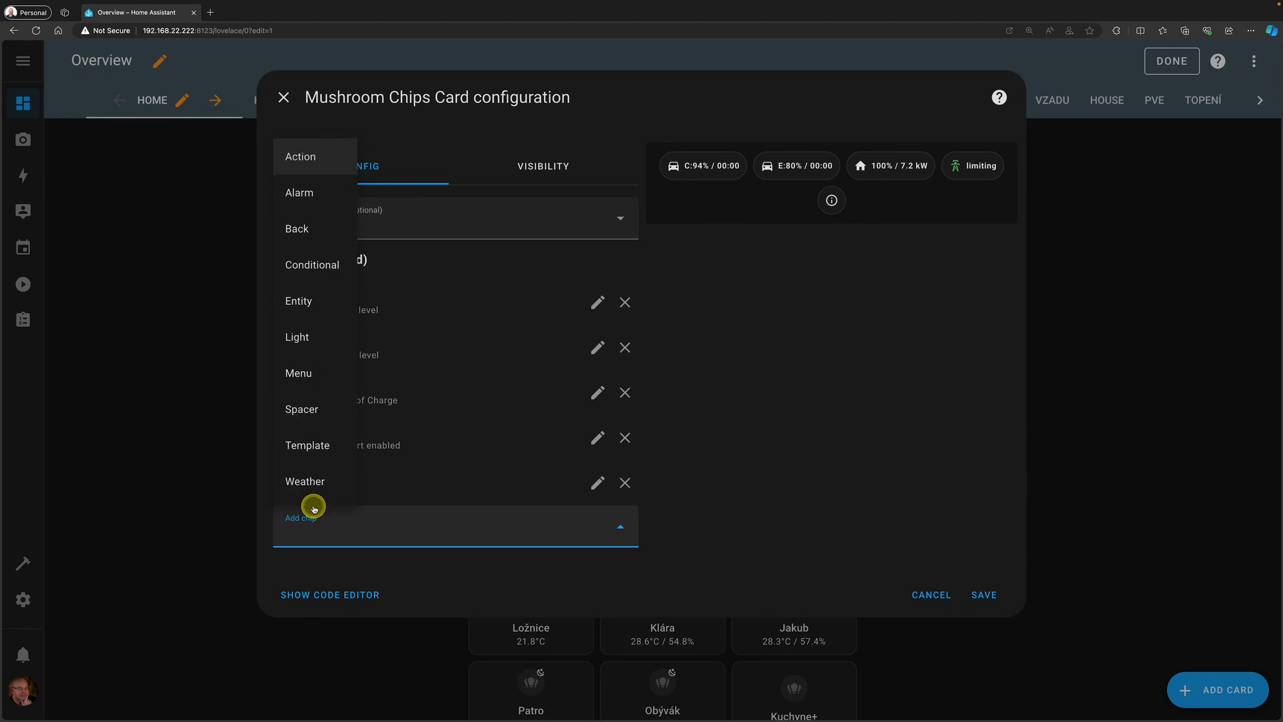
{"action": "left_click", "coordinate": [444, 475]}
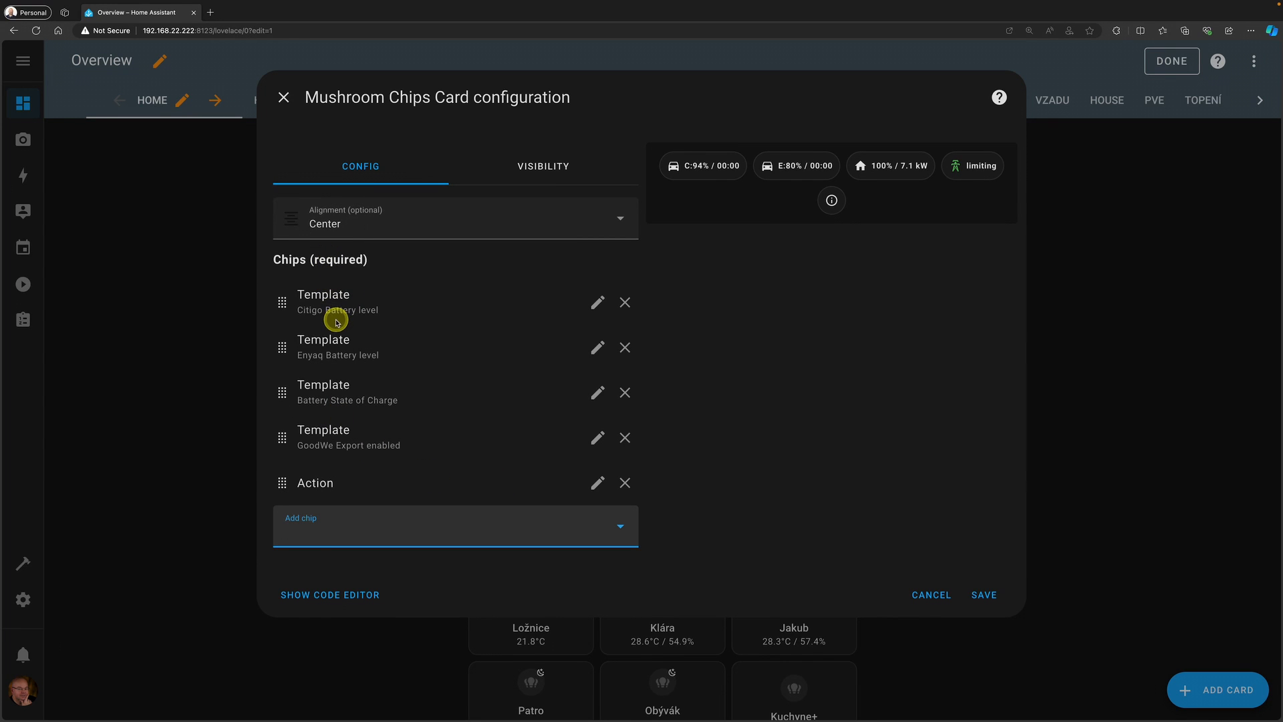
{"action": "key", "text": "Tab"}
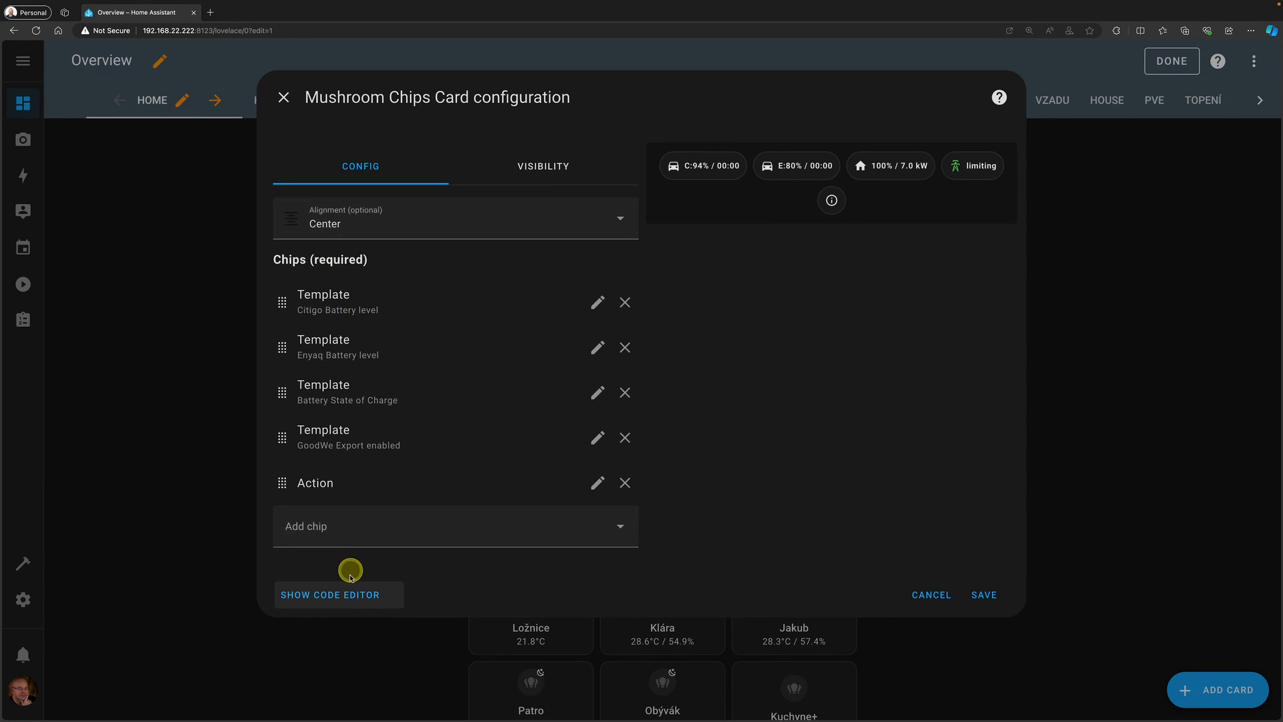
{"action": "left_click", "coordinate": [352, 595]}
{"action": "left_click", "coordinate": [422, 507]}
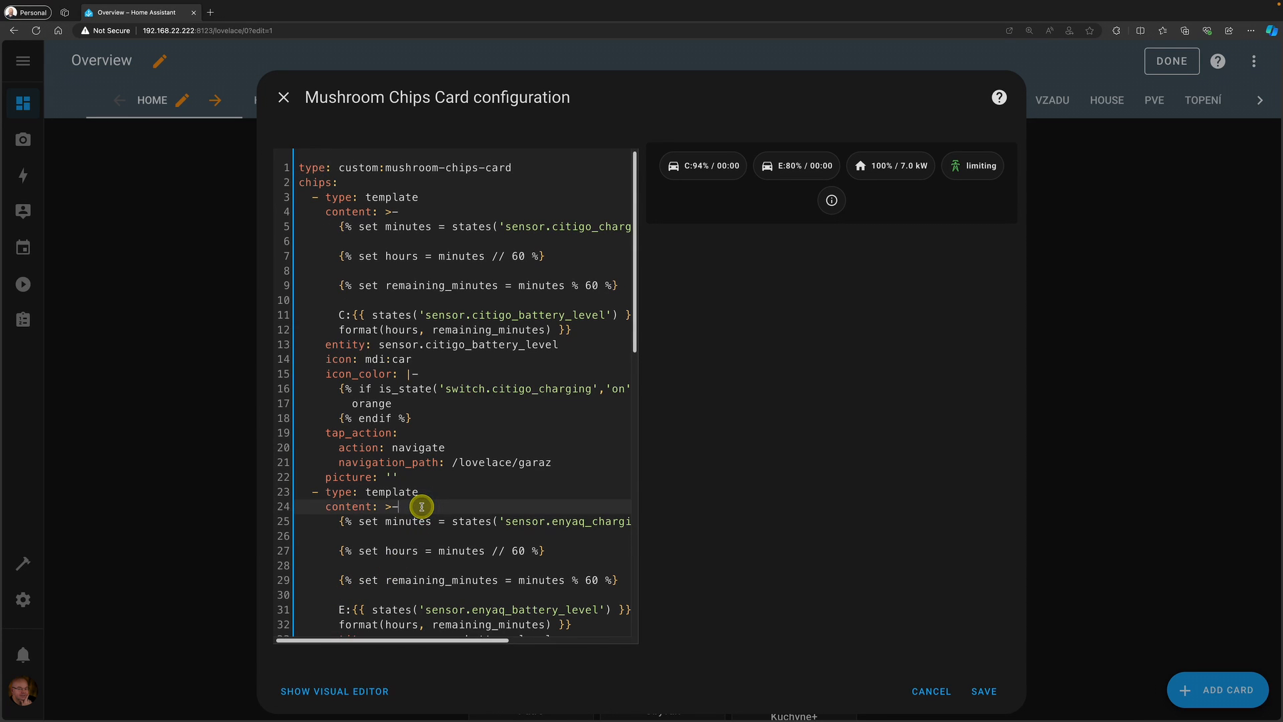
{"action": "key", "text": "super+a"}
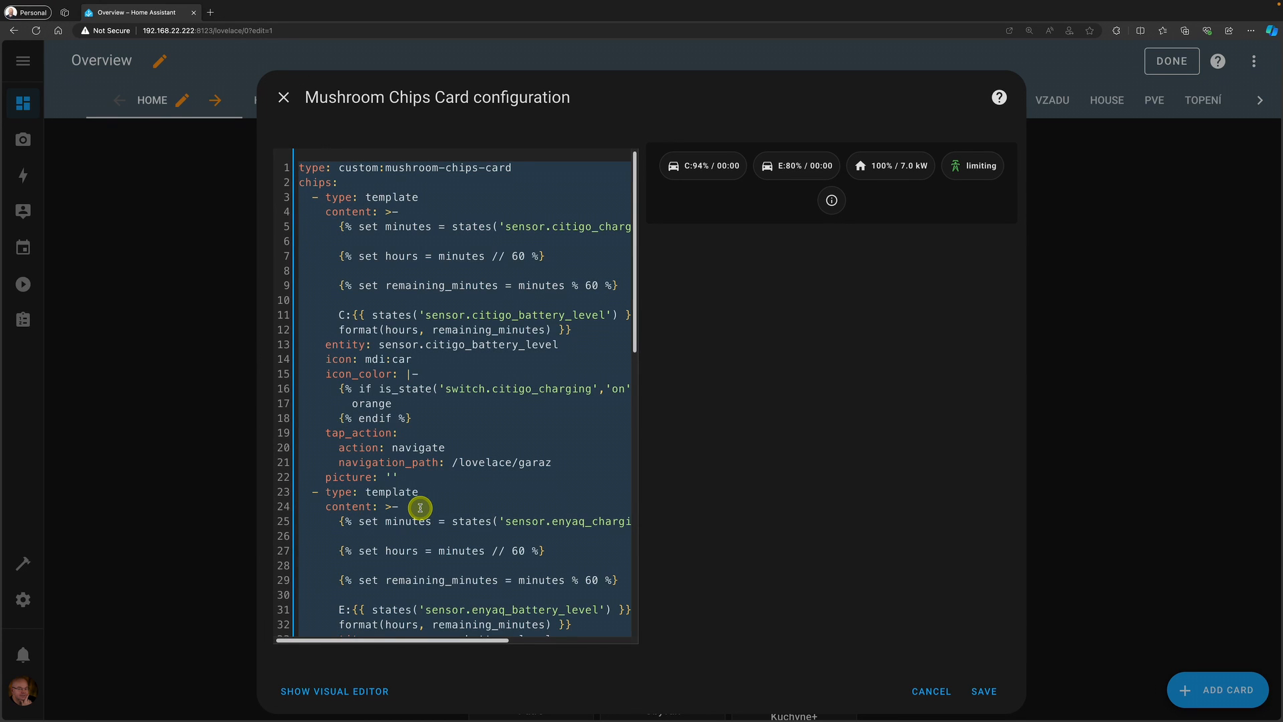
{"action": "left_click", "coordinate": [918, 692]}
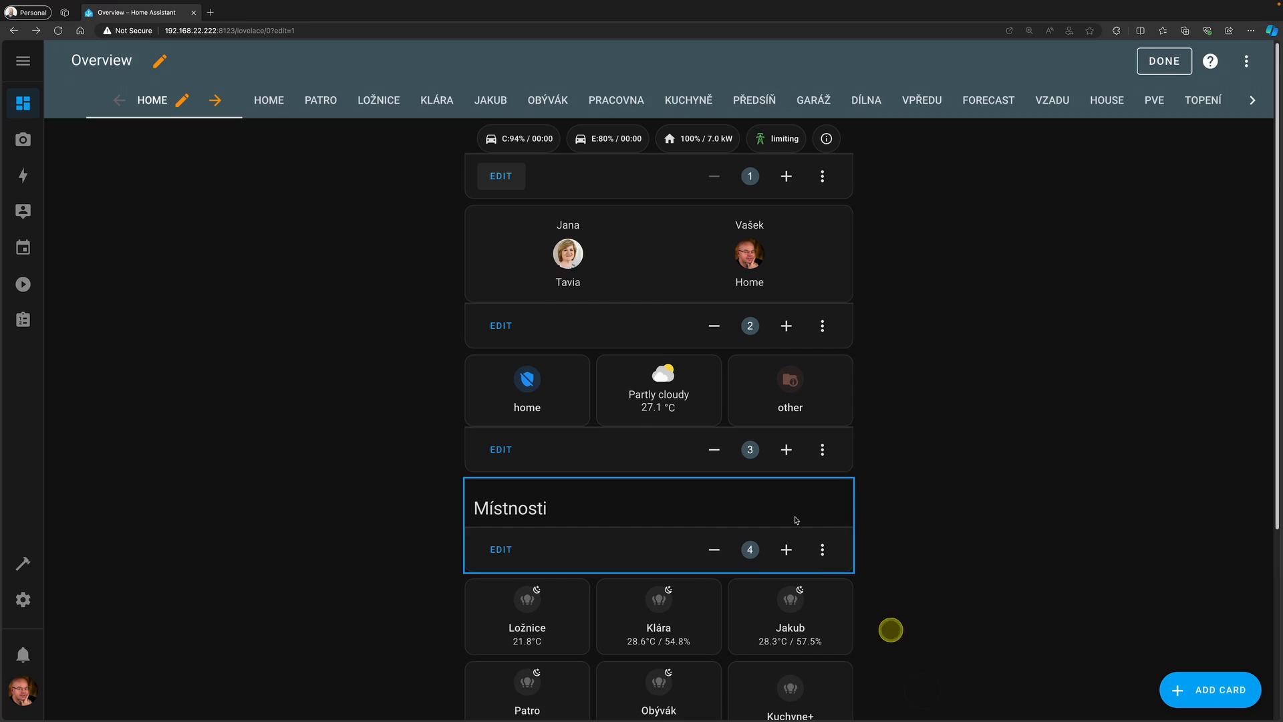
- Add a manual badge containing the copied Mushroom Chips card code to the new Home view, save it and review its configuration
{"action": "left_click", "coordinate": [269, 101]}
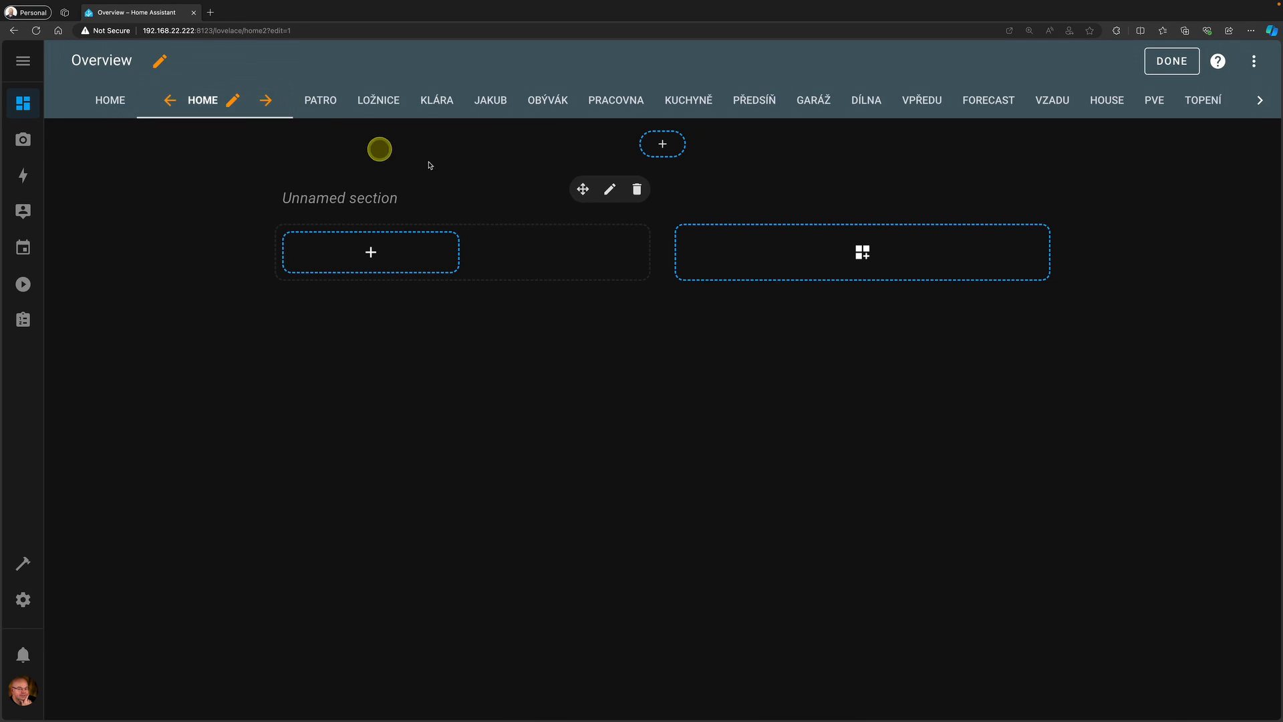
{"action": "left_click", "coordinate": [667, 146]}
{"action": "left_click", "coordinate": [624, 523]}
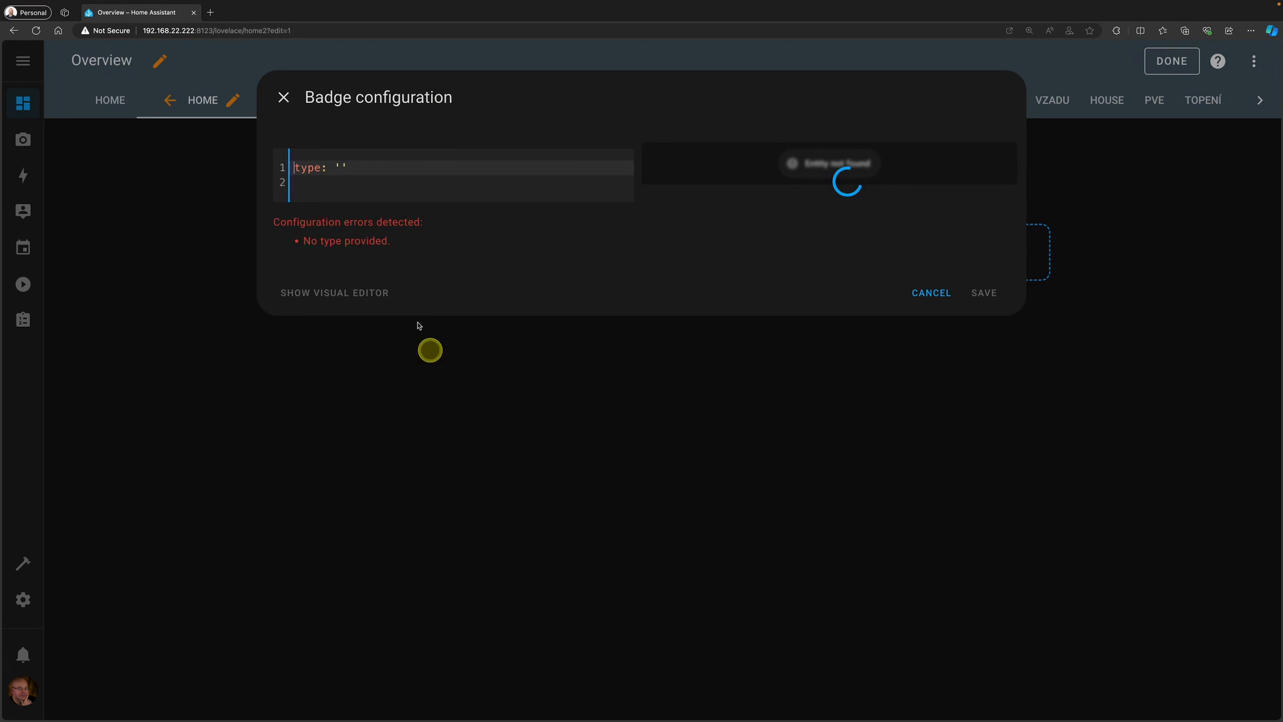
{"action": "key", "text": "super+a"}
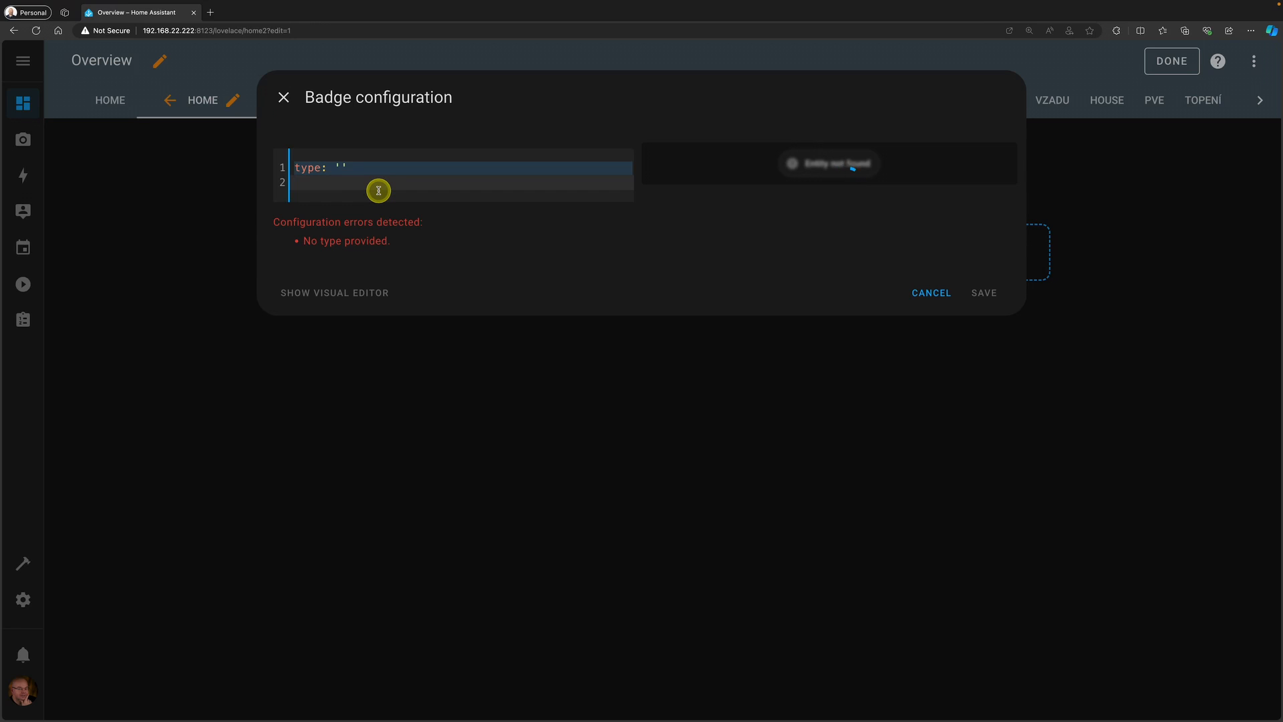
{"action": "key", "text": "super+v"}
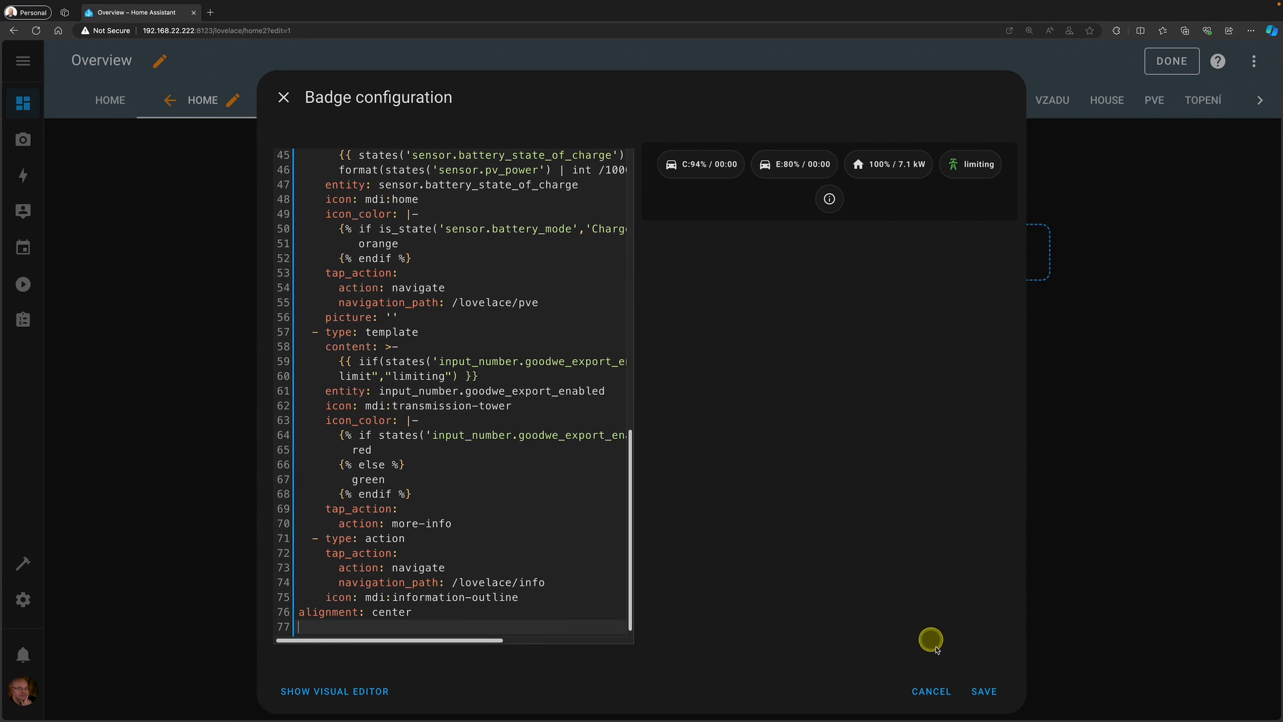
{"action": "left_click", "coordinate": [996, 694]}
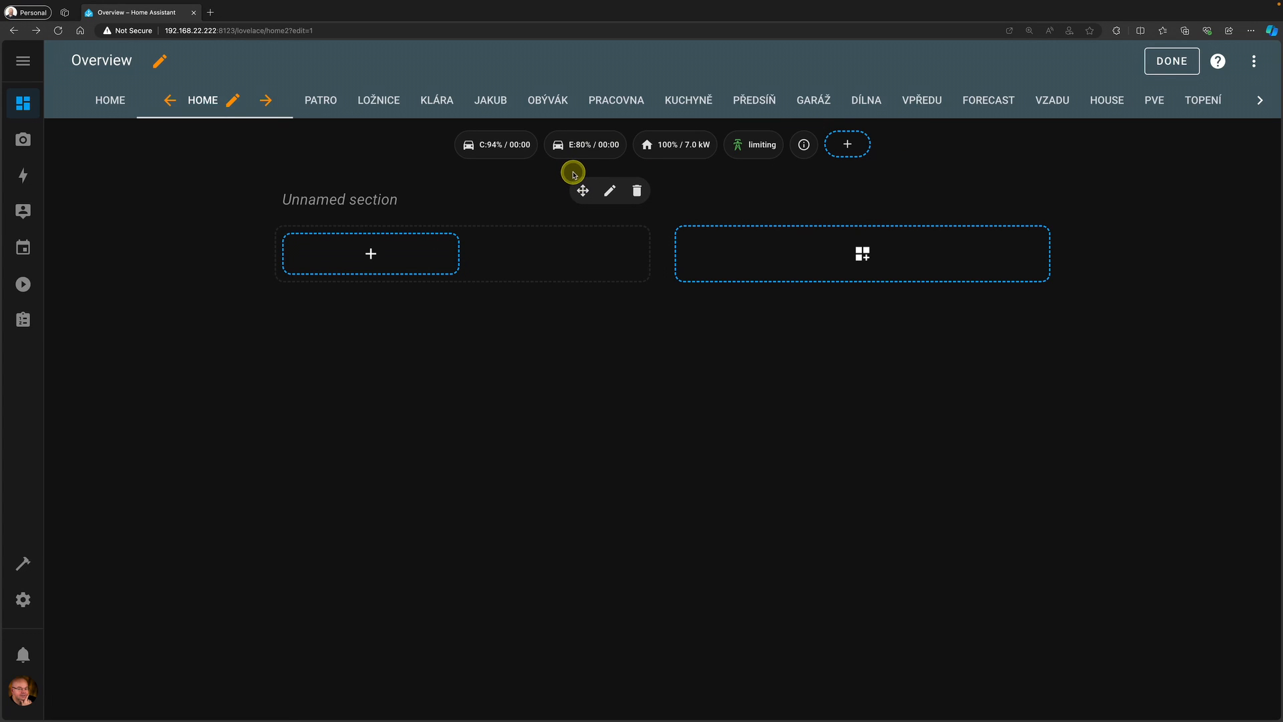
{"action": "left_click_drag", "start_coordinate": [509, 162], "coordinate": [636, 145]}
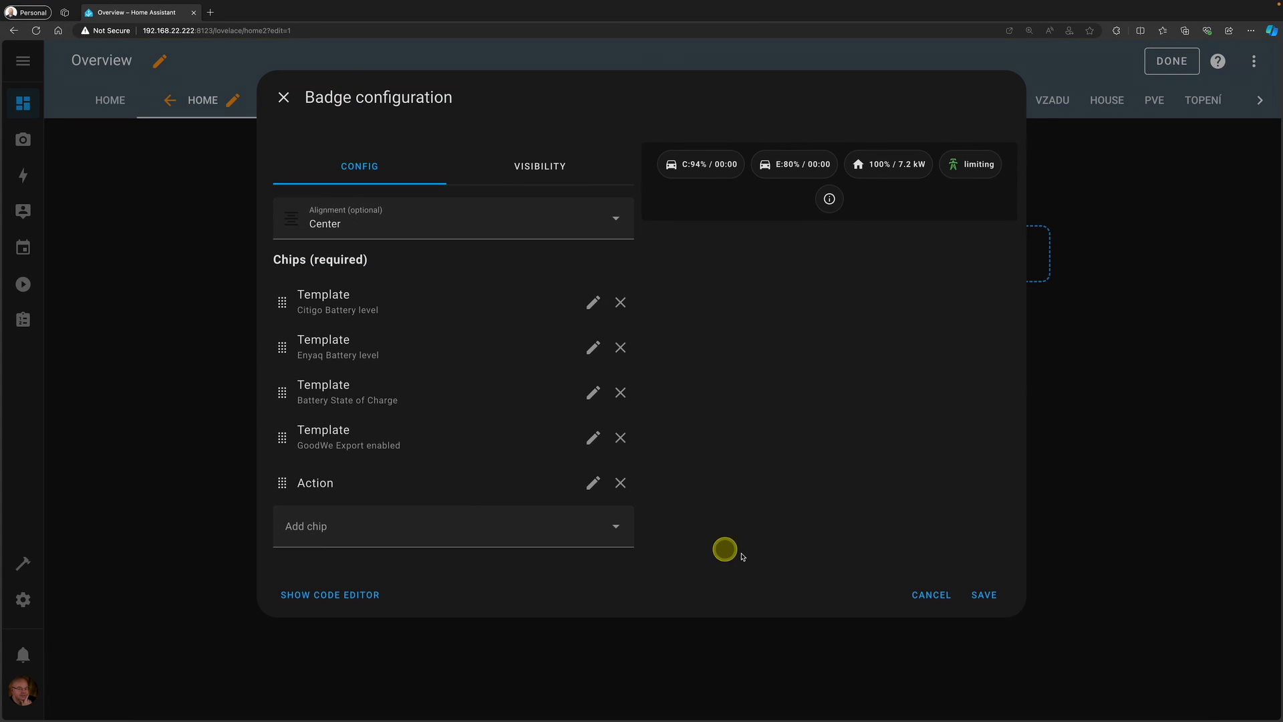
{"action": "left_click", "coordinate": [917, 590]}
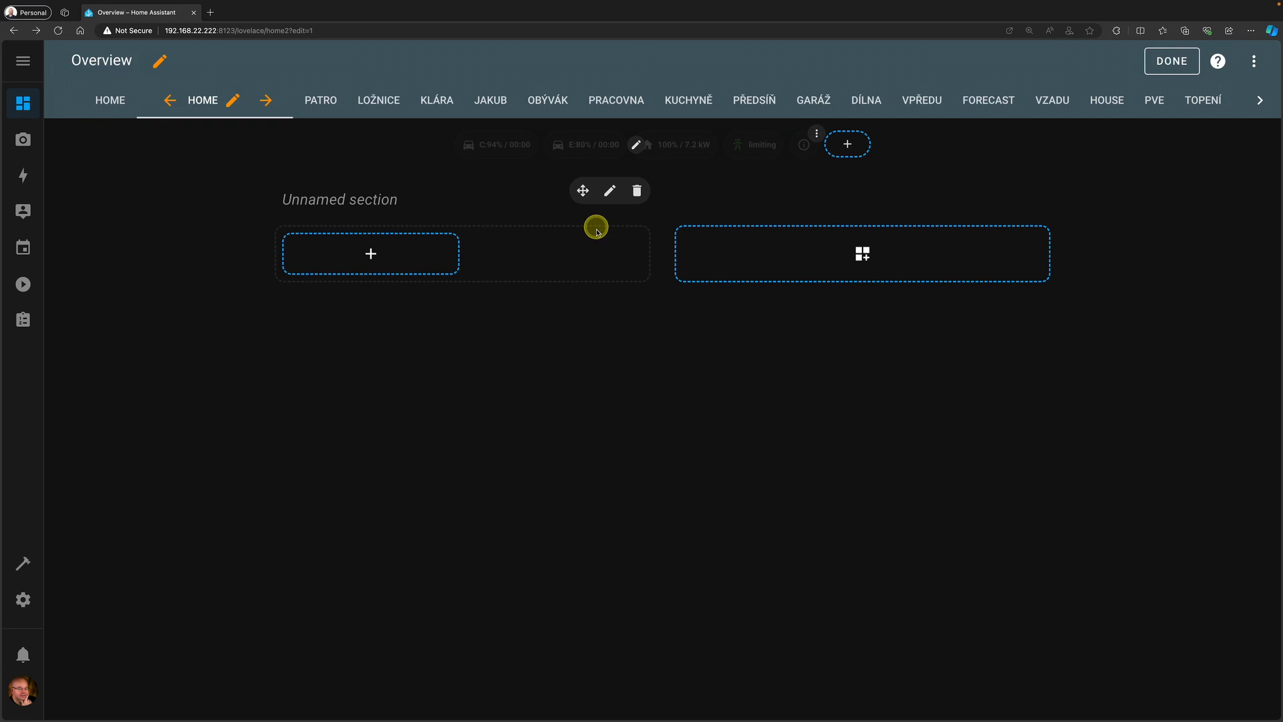
- Review the entity filter card's configuration in the original Home view, close it unchanged and copy the card
{"action": "left_click", "coordinate": [124, 102]}
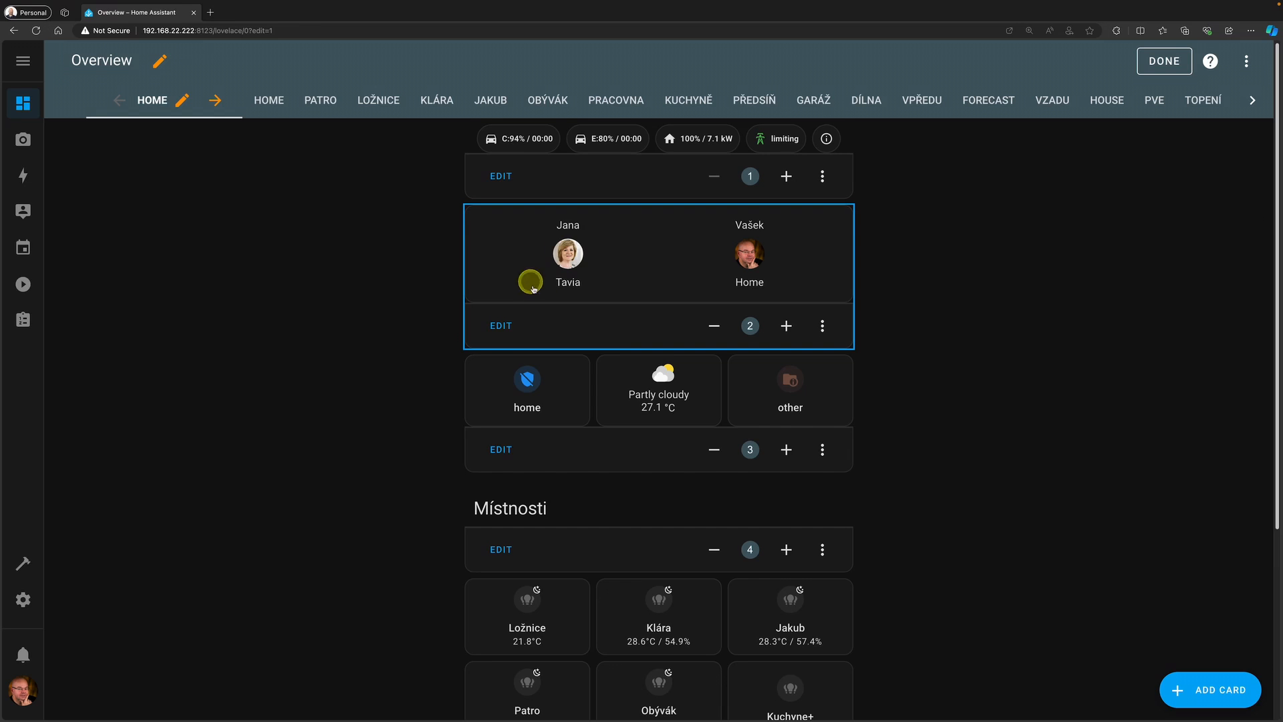
{"action": "left_click", "coordinate": [505, 325]}
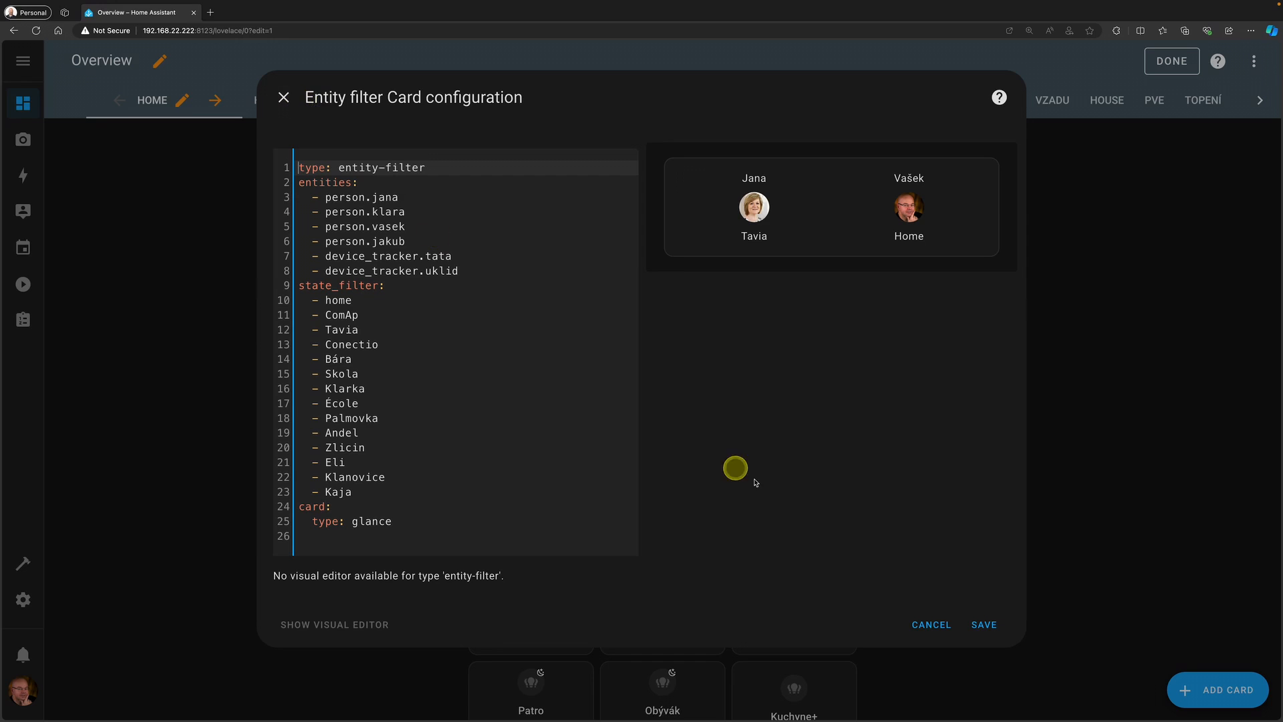
{"action": "left_click", "coordinate": [916, 621]}
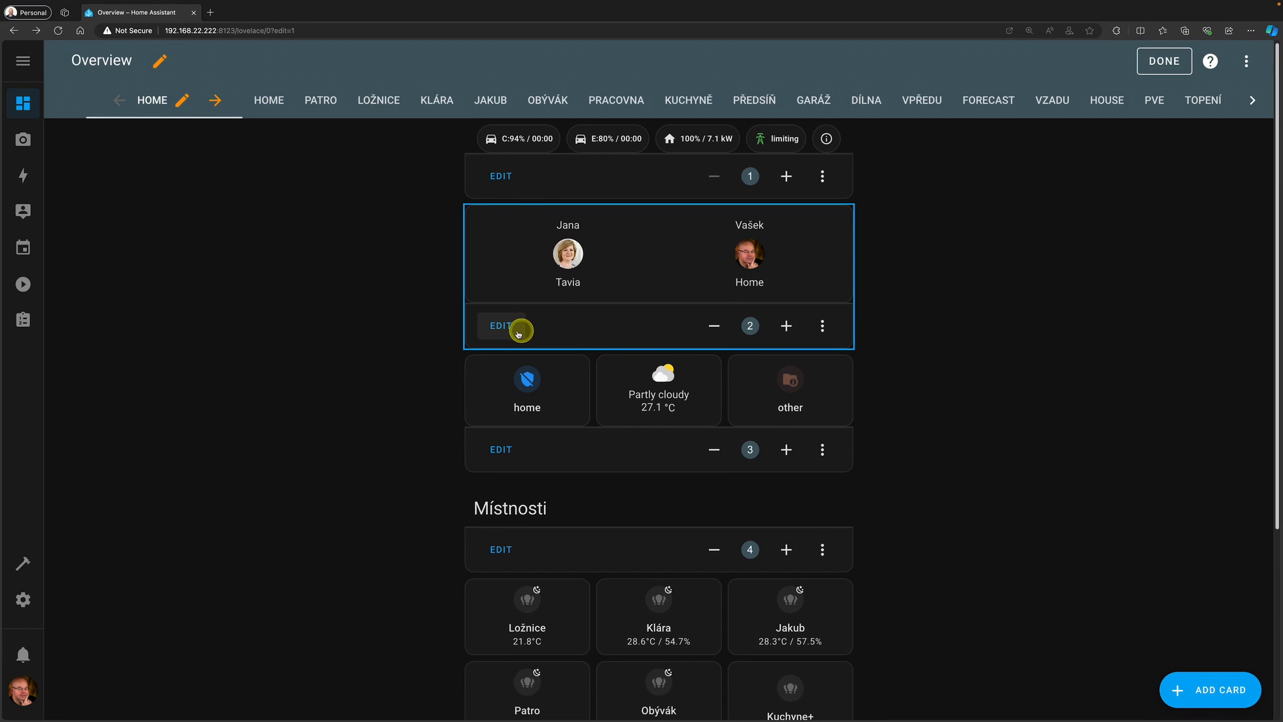
{"action": "left_click", "coordinate": [824, 331]}
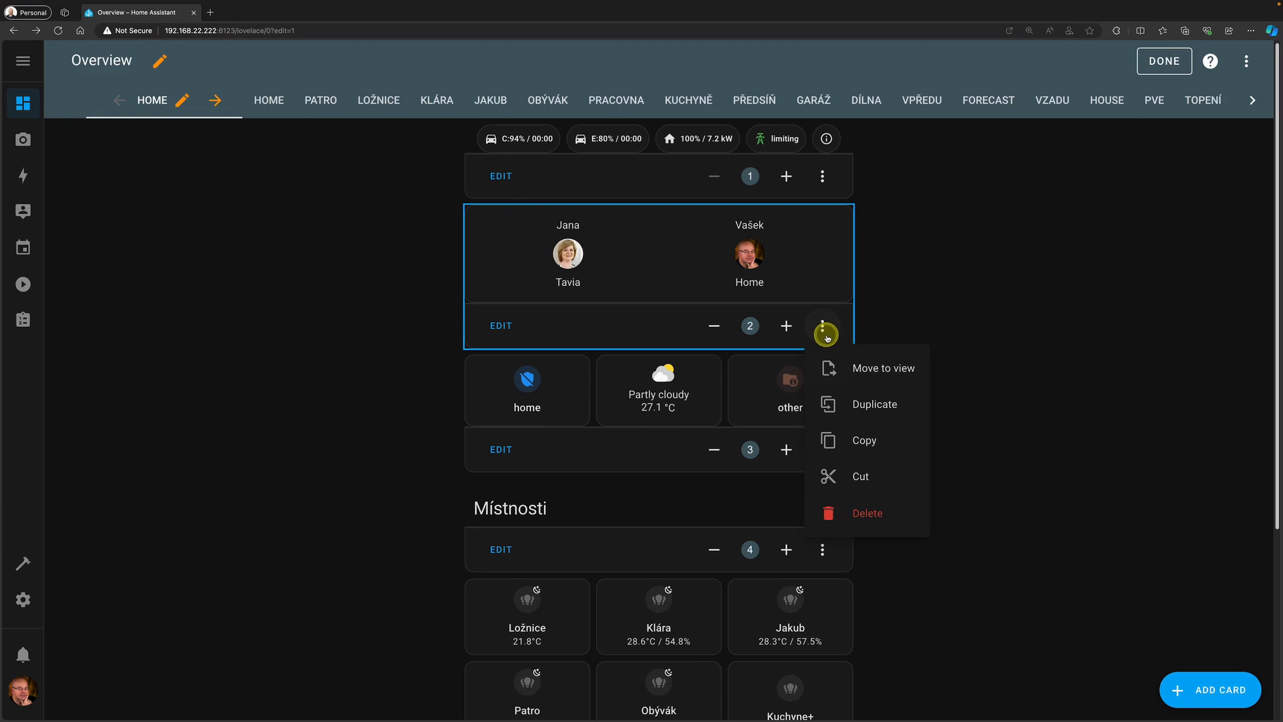
{"action": "left_click", "coordinate": [860, 447]}
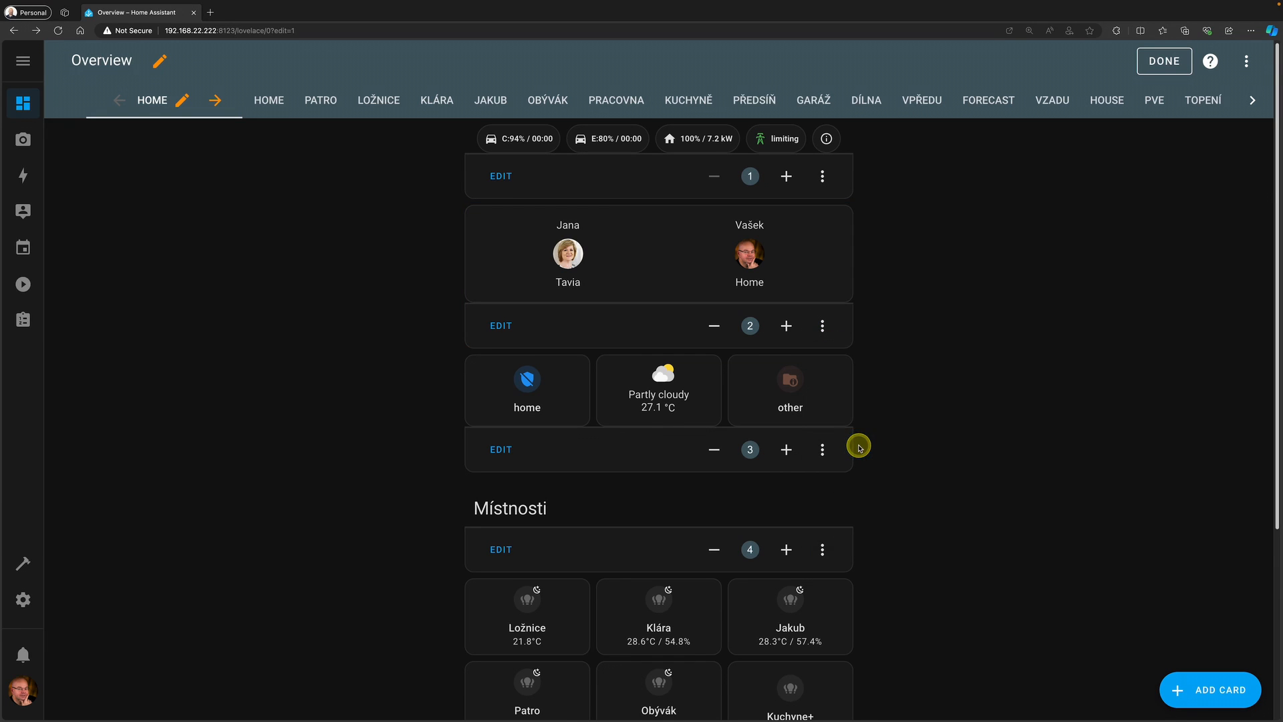
- Paste the copied entity filter card into the unnamed section of the new Home view and save it
{"action": "left_click", "coordinate": [268, 101]}
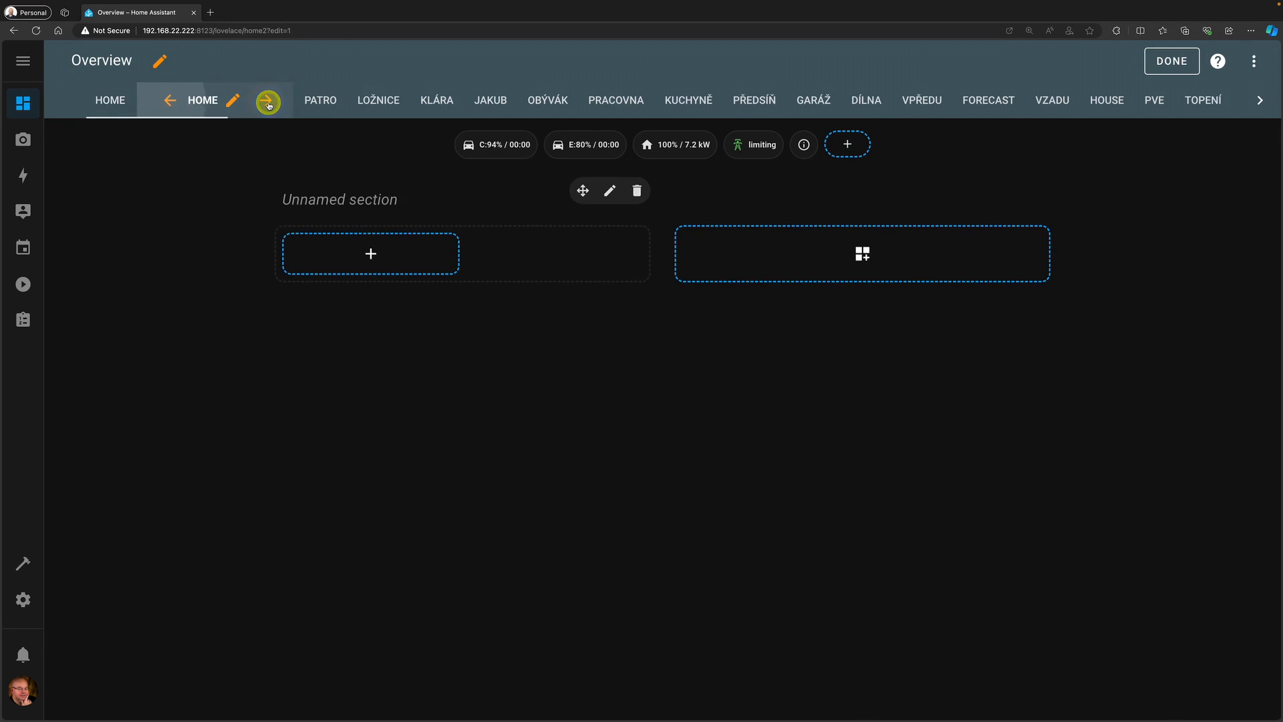
{"action": "left_click", "coordinate": [374, 255]}
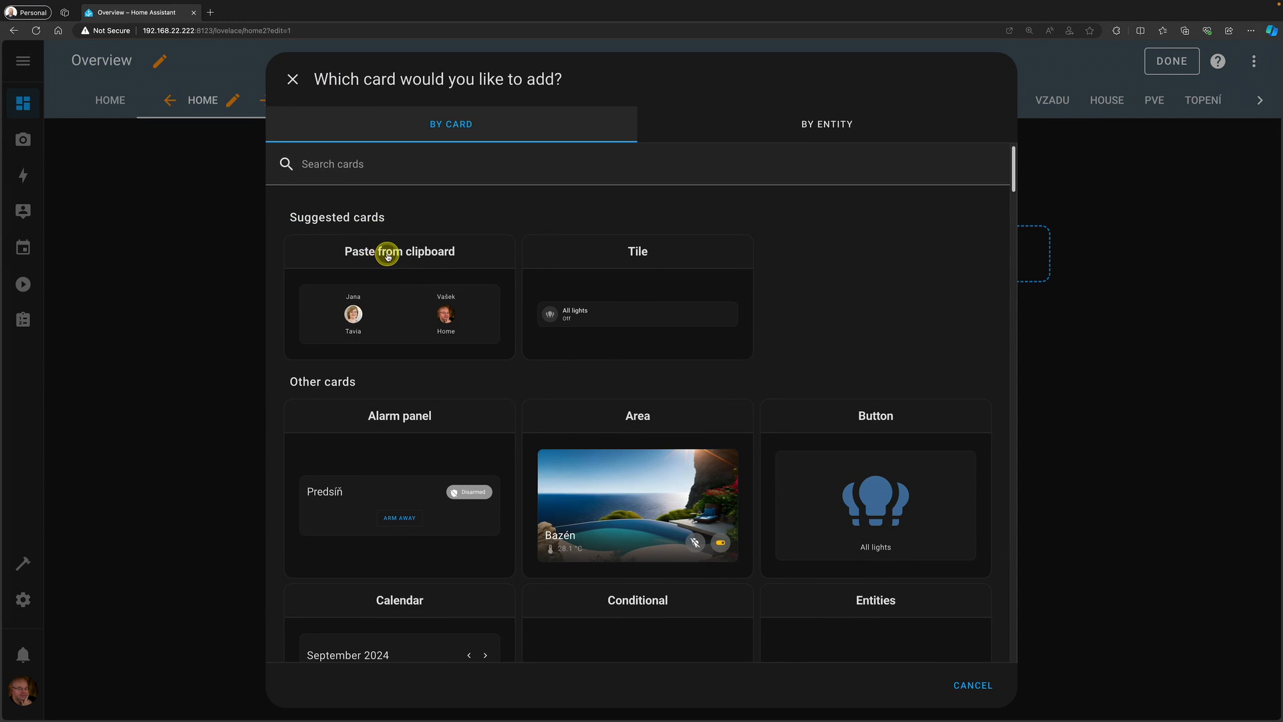
{"action": "left_click", "coordinate": [387, 255]}
{"action": "left_click", "coordinate": [981, 627]}
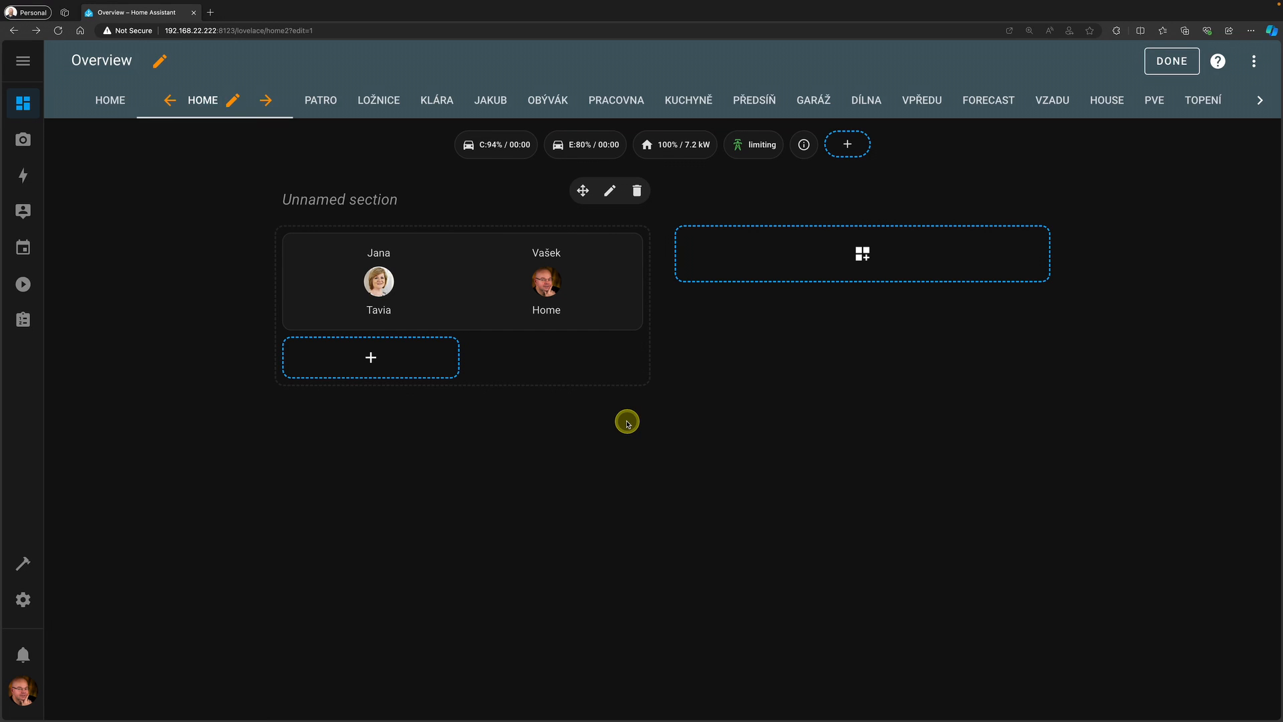
{"action": "mouse_move", "coordinate": [472, 315]}
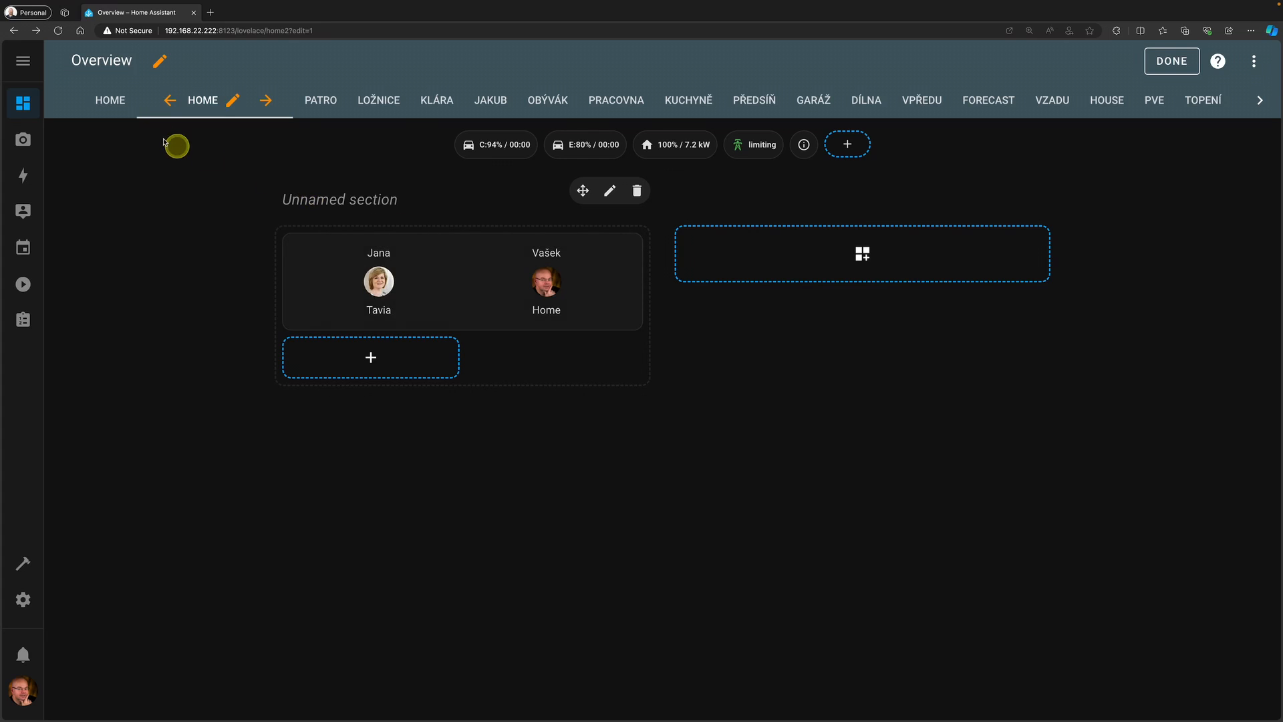
- Copy the room buttons card below the Místnosti heading in the original Home view and return to the new Home view
{"action": "left_click", "coordinate": [118, 104]}
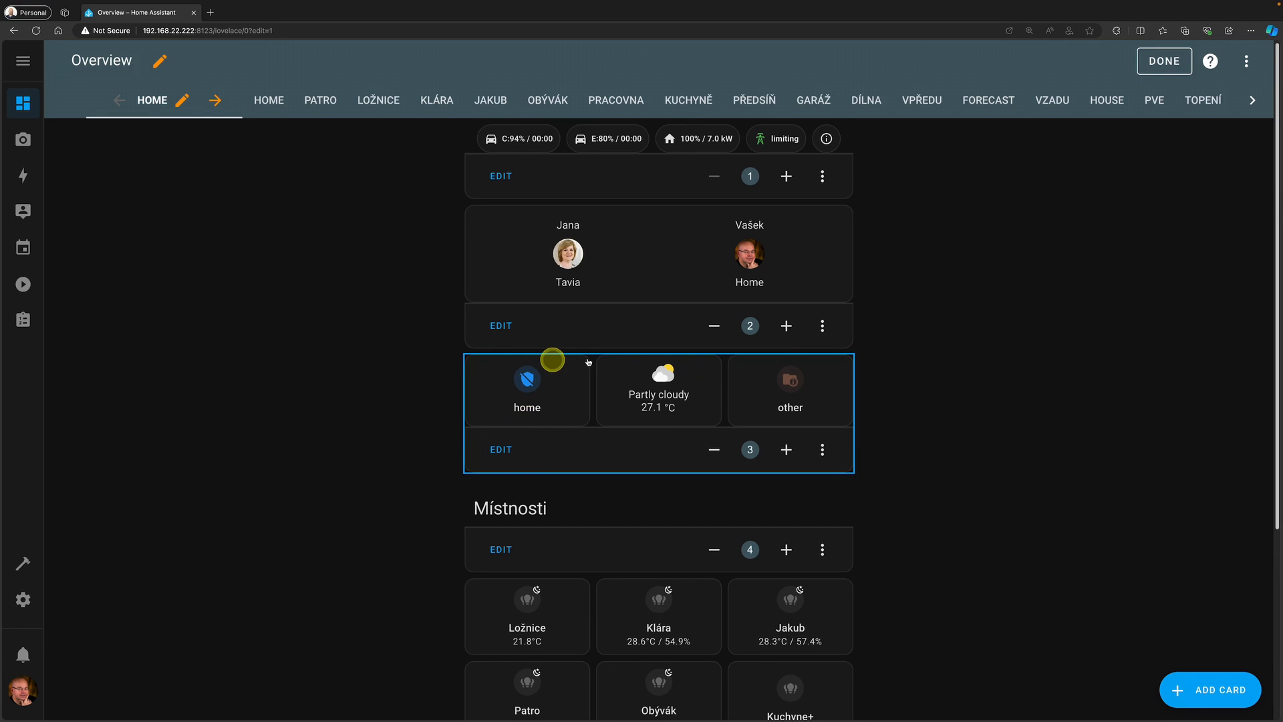
{"action": "scroll", "coordinate": [753, 466], "scroll_direction": "down", "scroll_amount": 1}
{"action": "scroll", "coordinate": [754, 465], "scroll_direction": "down", "scroll_amount": 2}
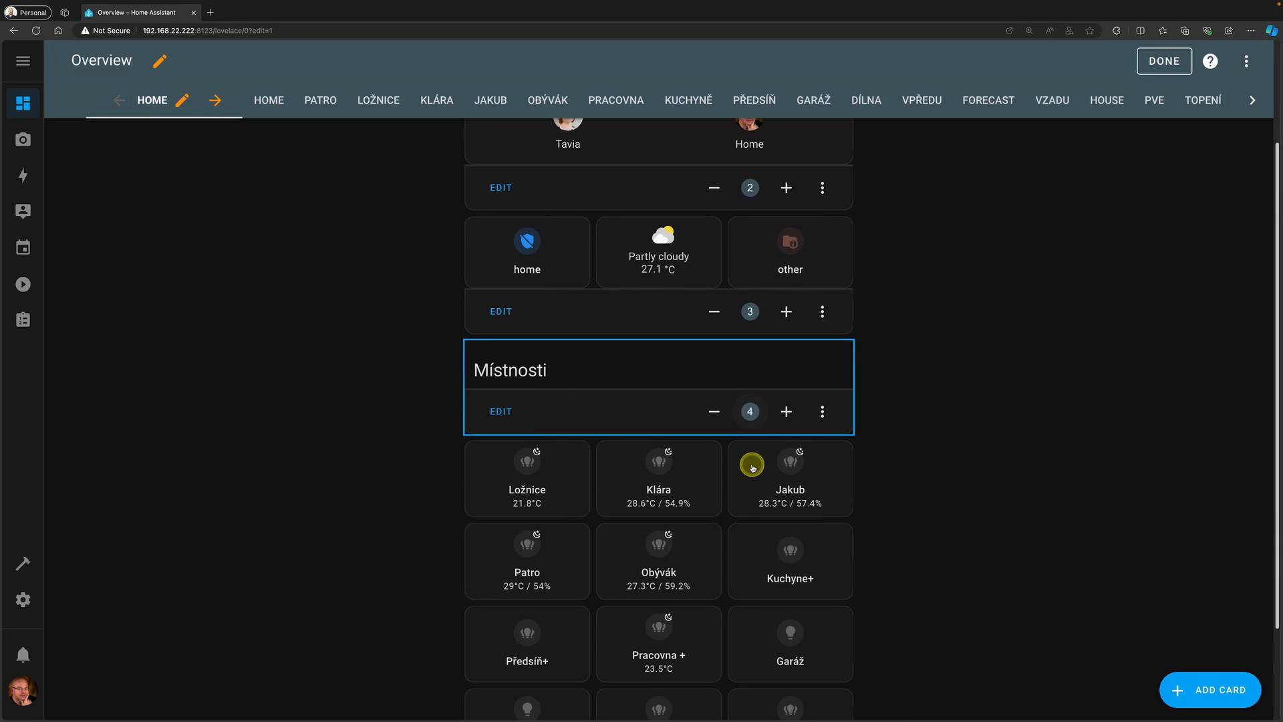
{"action": "scroll", "coordinate": [753, 466], "scroll_direction": "down", "scroll_amount": 2}
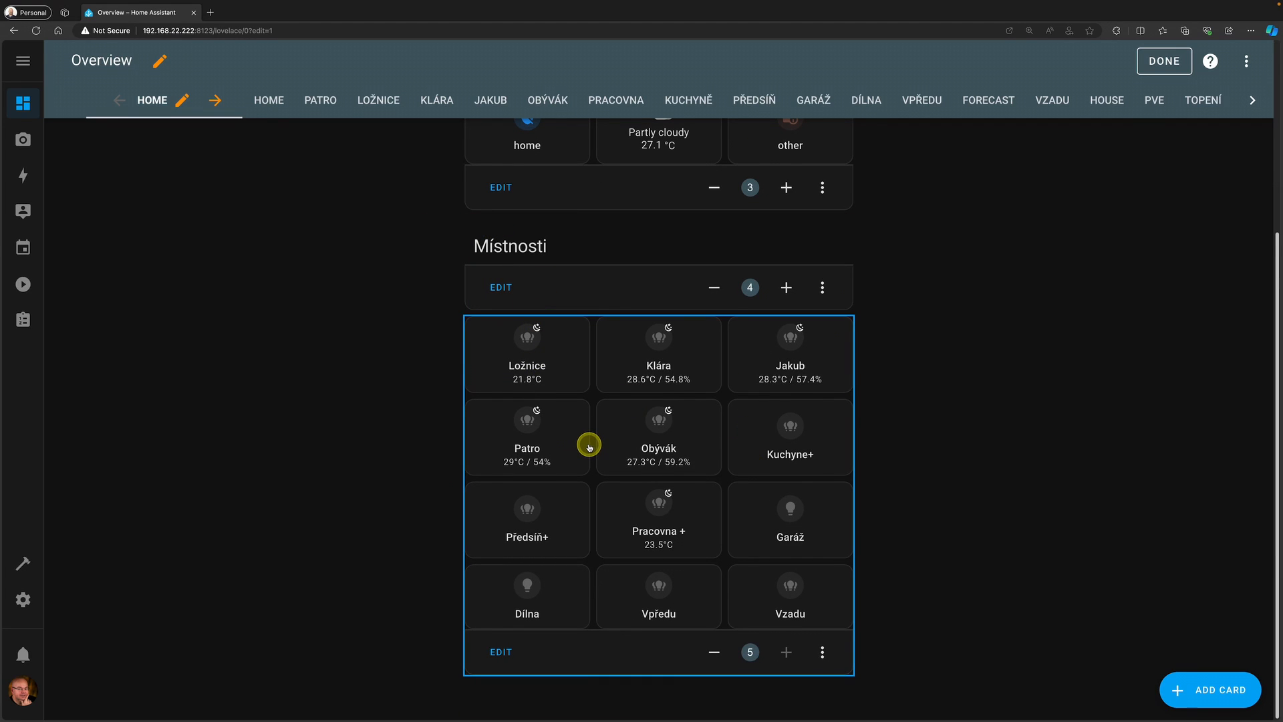
{"action": "left_click", "coordinate": [826, 654]}
{"action": "left_click", "coordinate": [868, 536]}
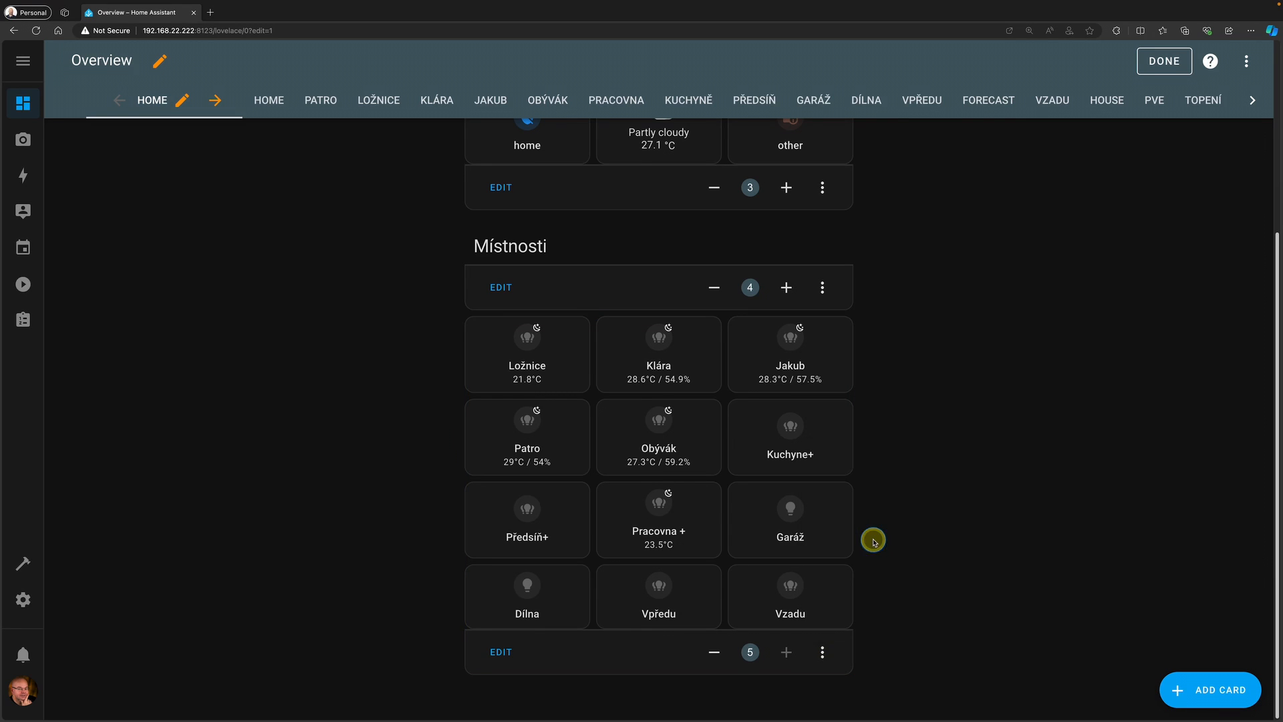
{"action": "left_click", "coordinate": [270, 102]}
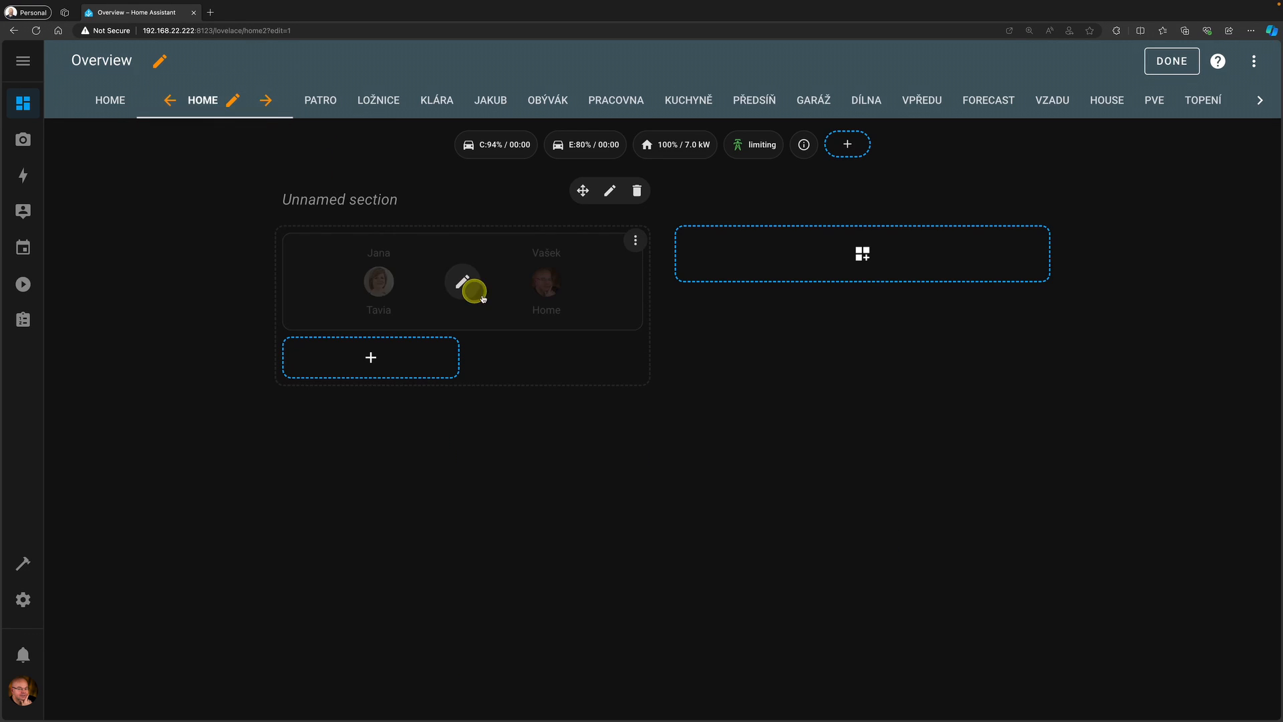
- Create a second section in the new Home view, paste the copied room buttons grid card into it and save
{"action": "left_click", "coordinate": [865, 252]}
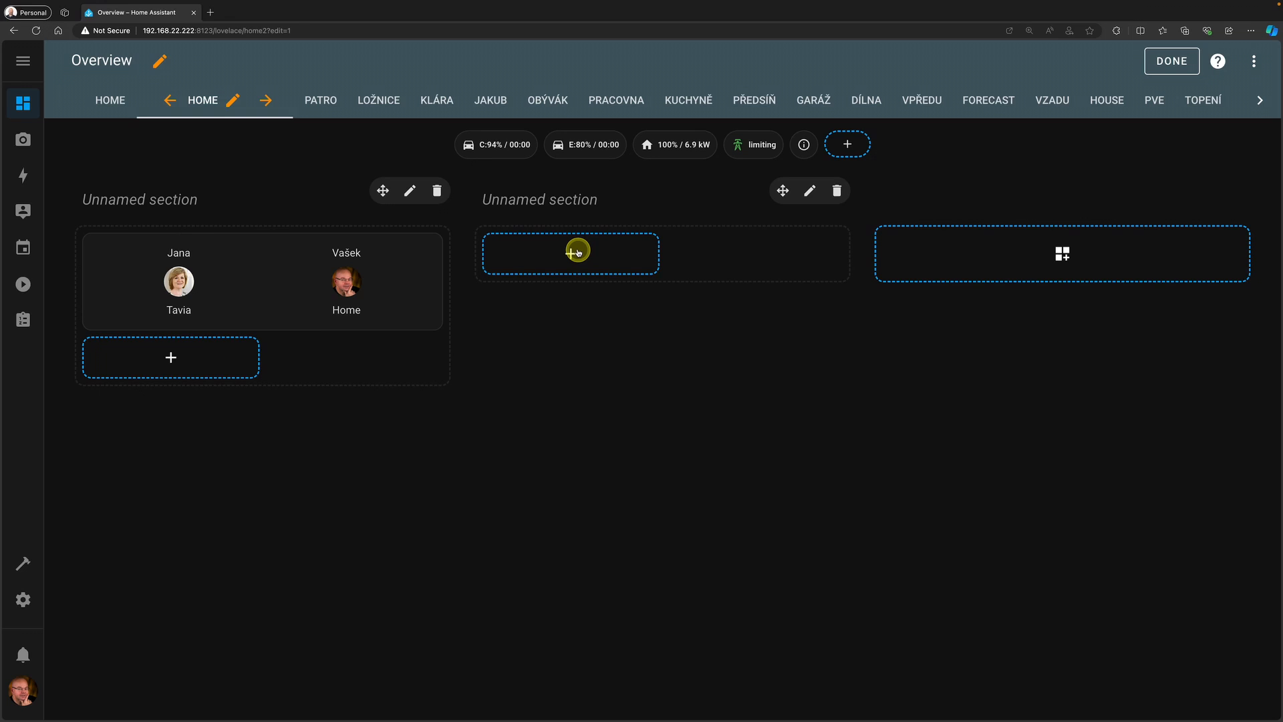
{"action": "left_click", "coordinate": [549, 269]}
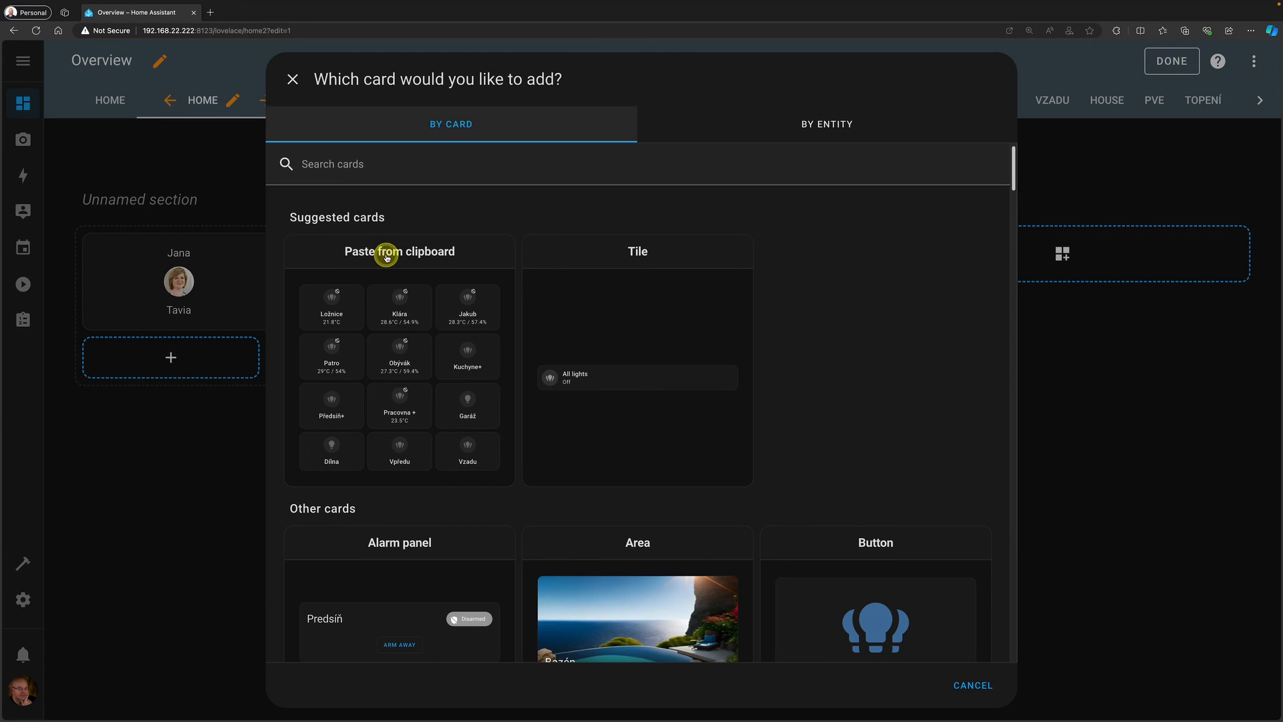
{"action": "left_click", "coordinate": [349, 254]}
{"action": "left_click", "coordinate": [988, 703]}
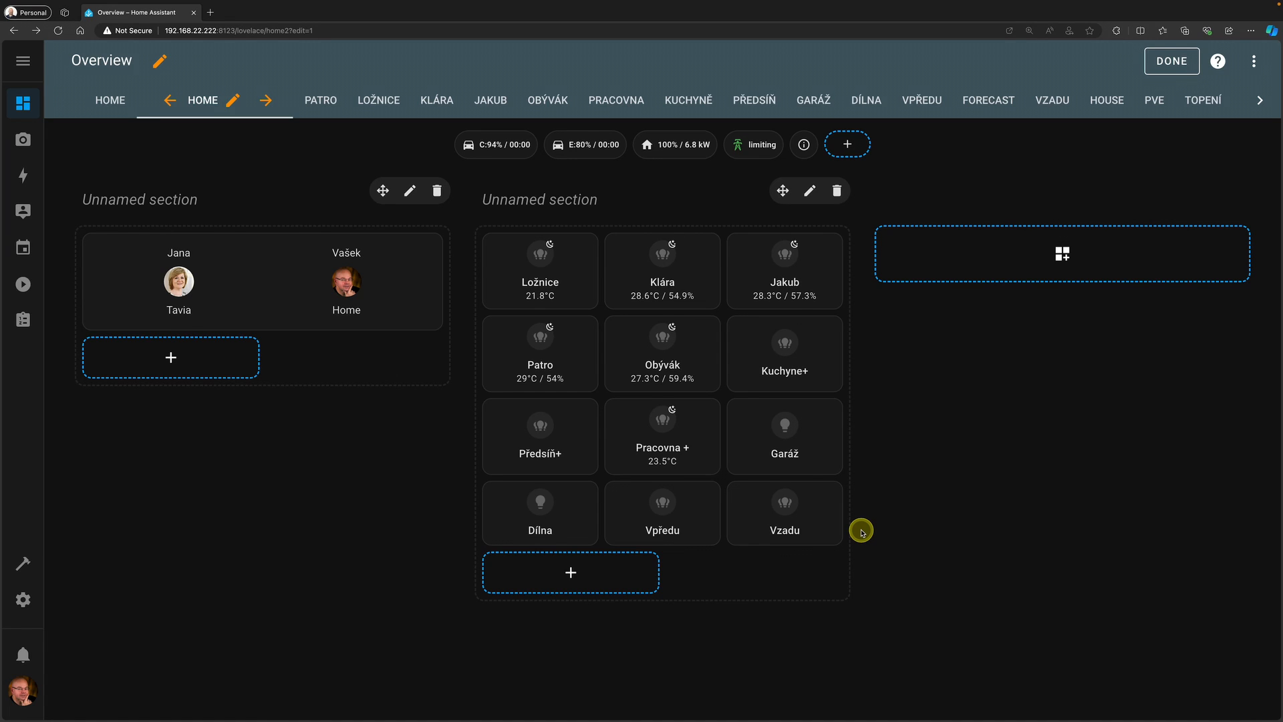
- Delete the second section together with its pasted room buttons grid card
{"action": "mouse_move", "coordinate": [687, 387]}
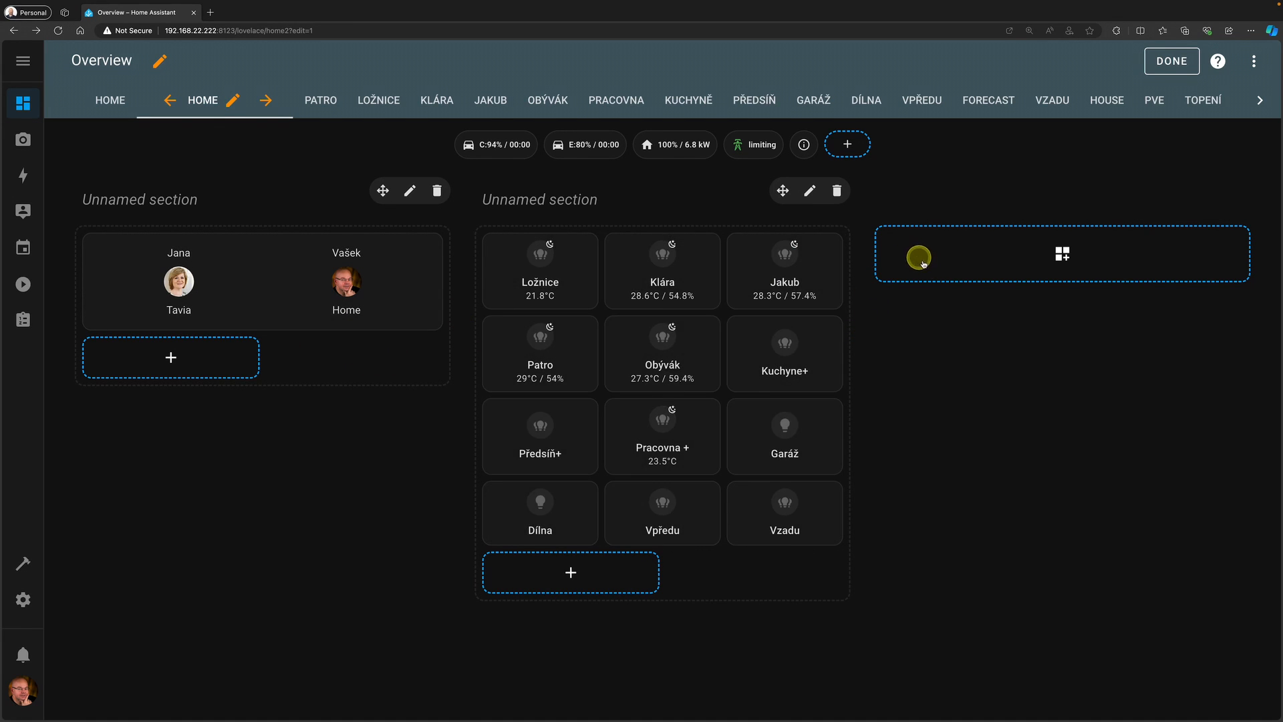
{"action": "mouse_move", "coordinate": [810, 307]}
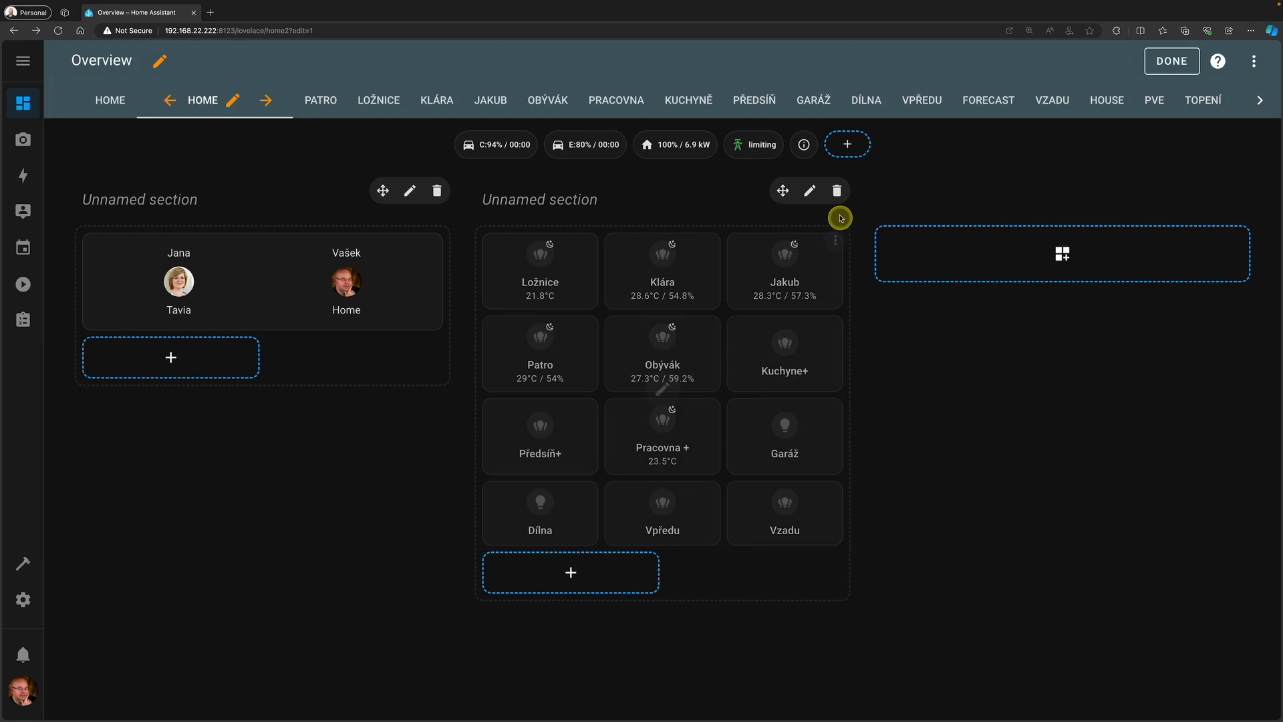
{"action": "left_click", "coordinate": [837, 192]}
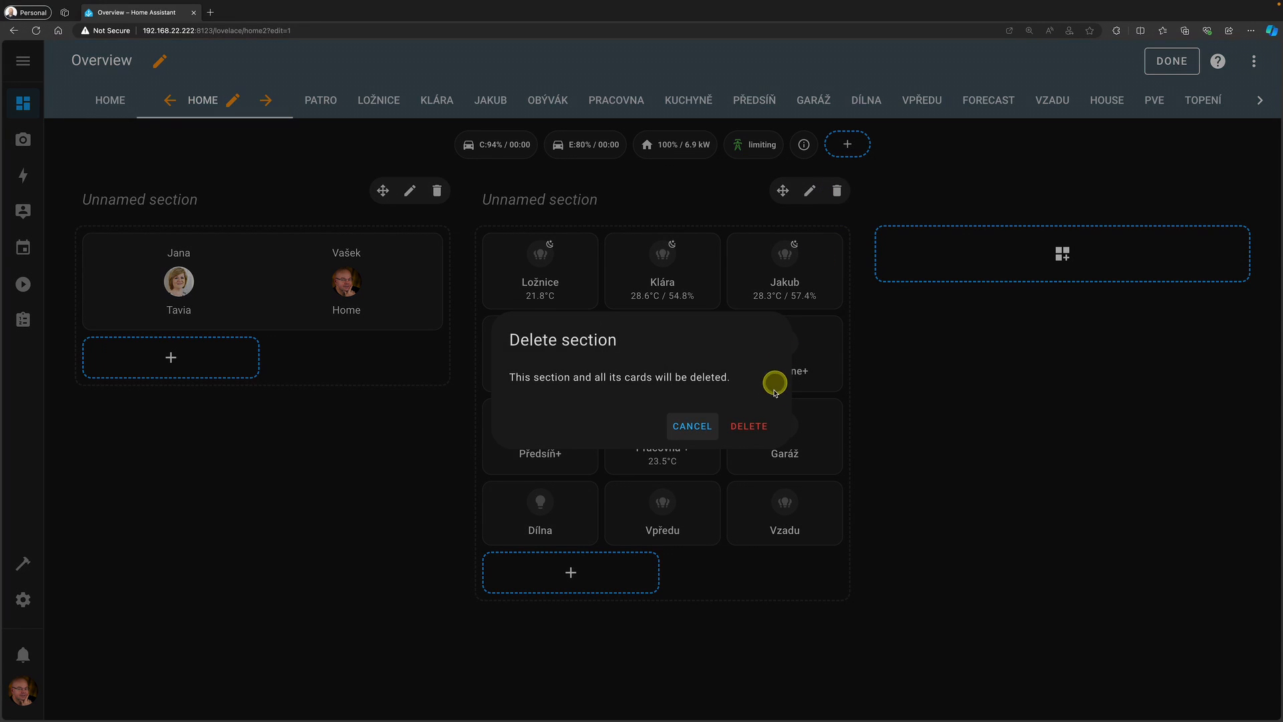
{"action": "left_click", "coordinate": [765, 419]}
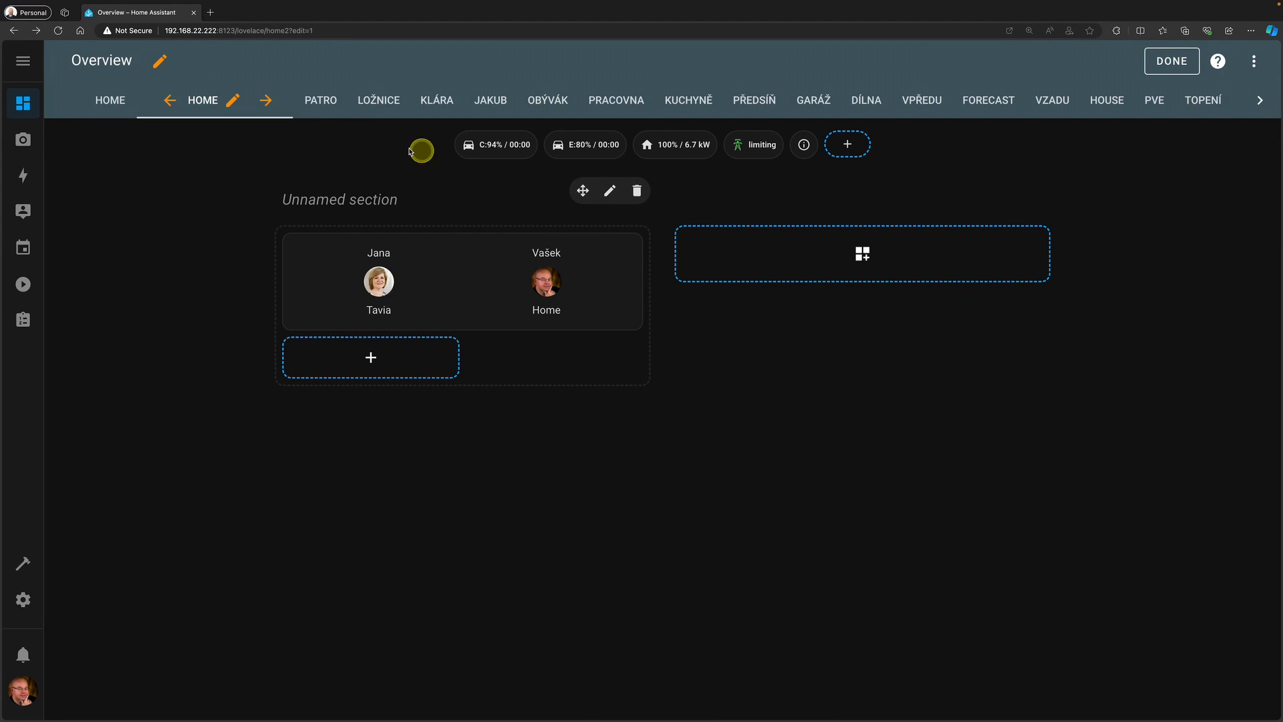
- Copy the Ložnice card from the room grid's configuration in the original Home view, close it and return to the new Home view
{"action": "left_click", "coordinate": [115, 101]}
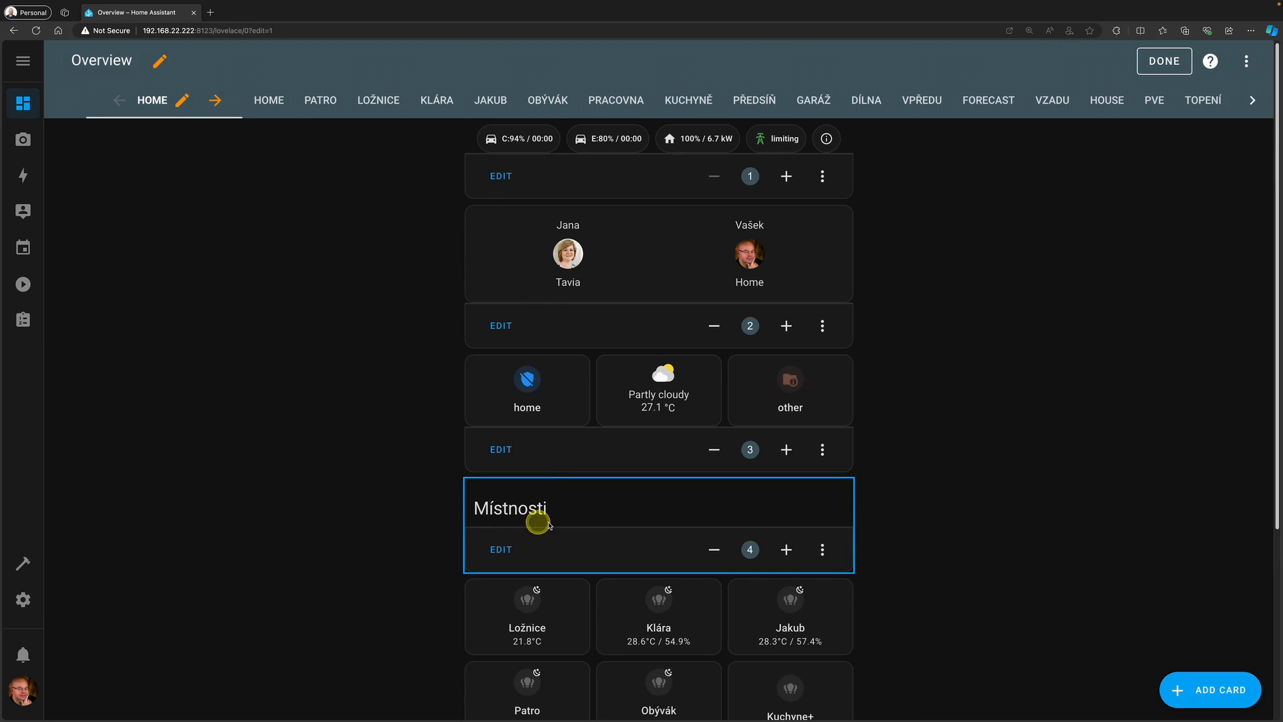
{"action": "scroll", "coordinate": [535, 518], "scroll_direction": "down", "scroll_amount": 4}
{"action": "left_click", "coordinate": [494, 656]}
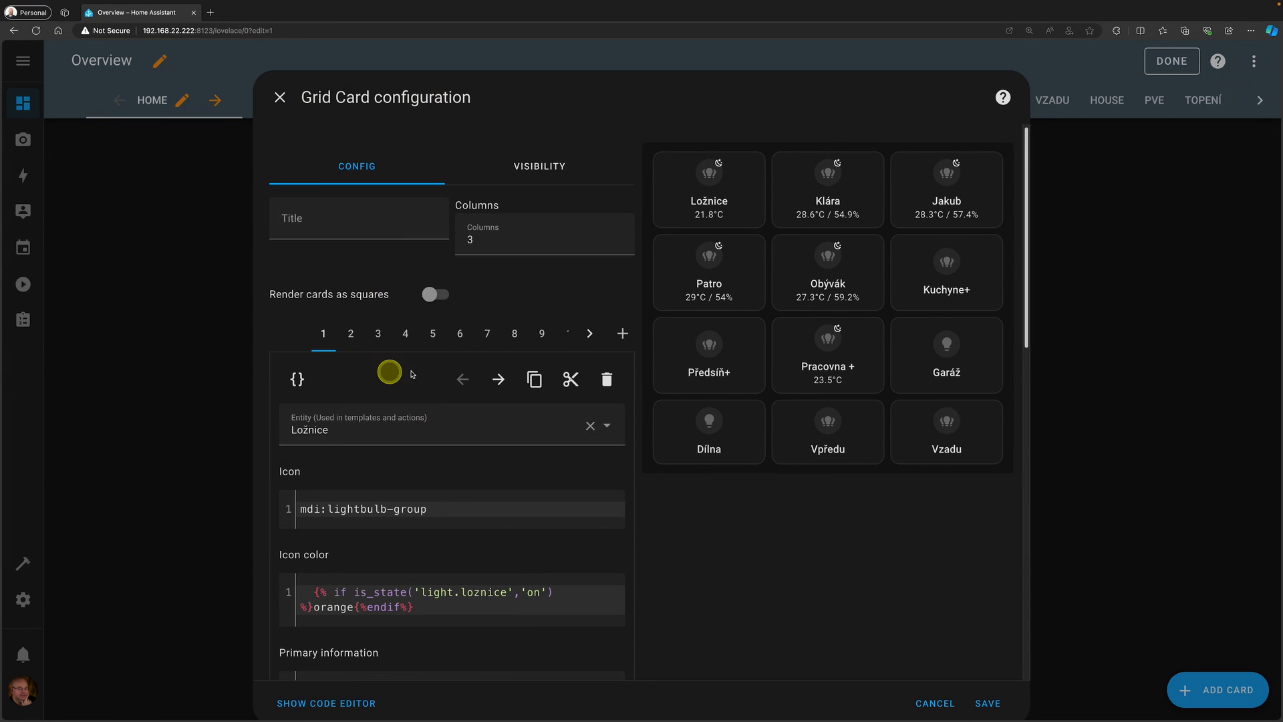
{"action": "left_click", "coordinate": [592, 337]}
{"action": "left_click", "coordinate": [291, 337]}
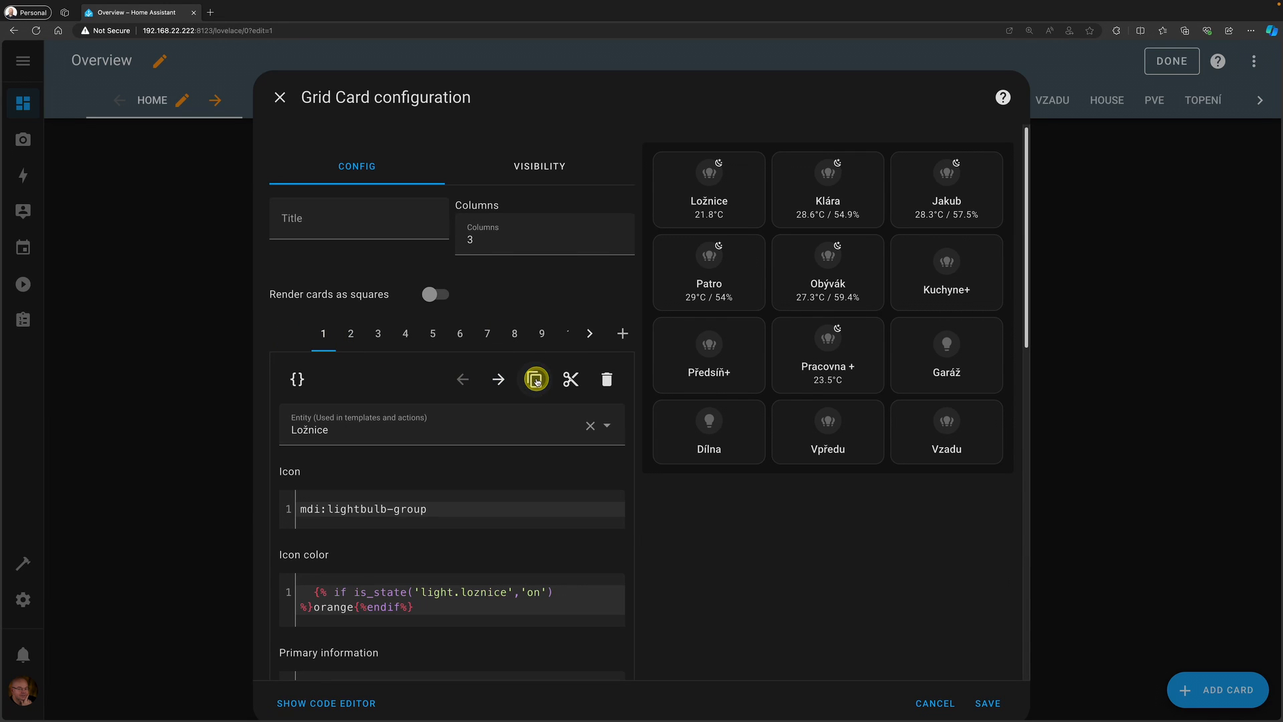
{"action": "left_click", "coordinate": [279, 97]}
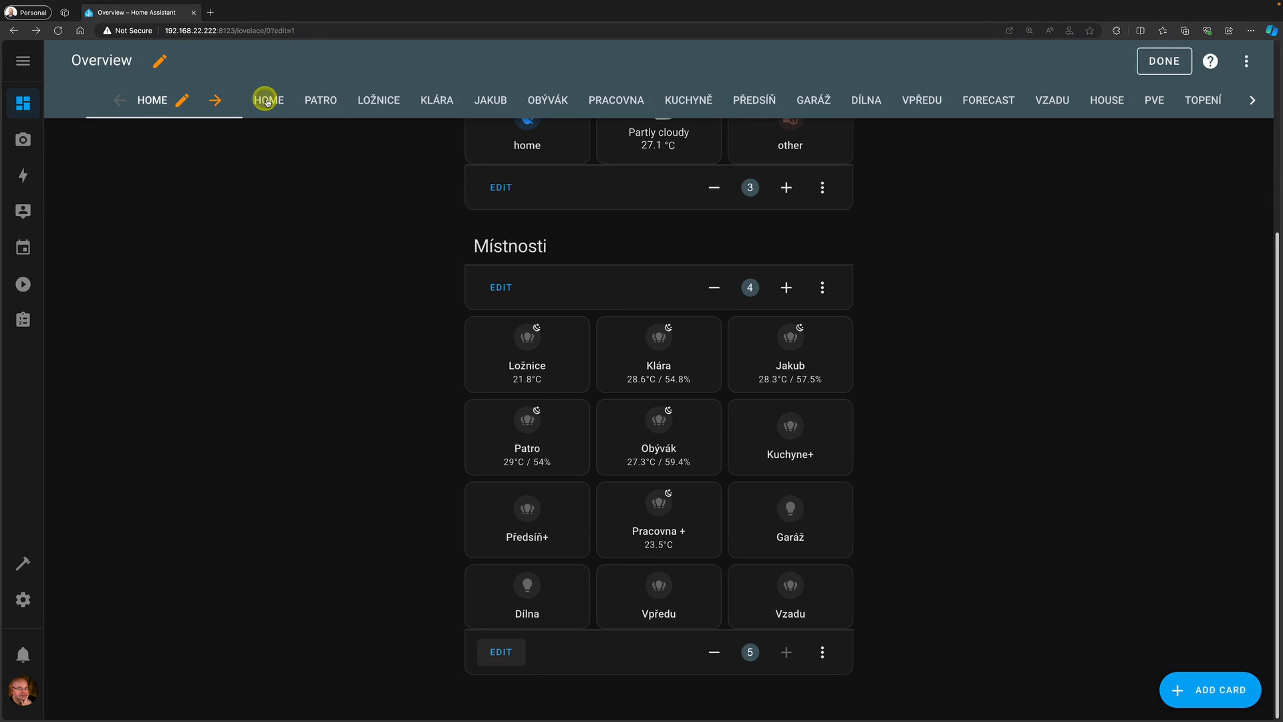
{"action": "left_click", "coordinate": [267, 102]}
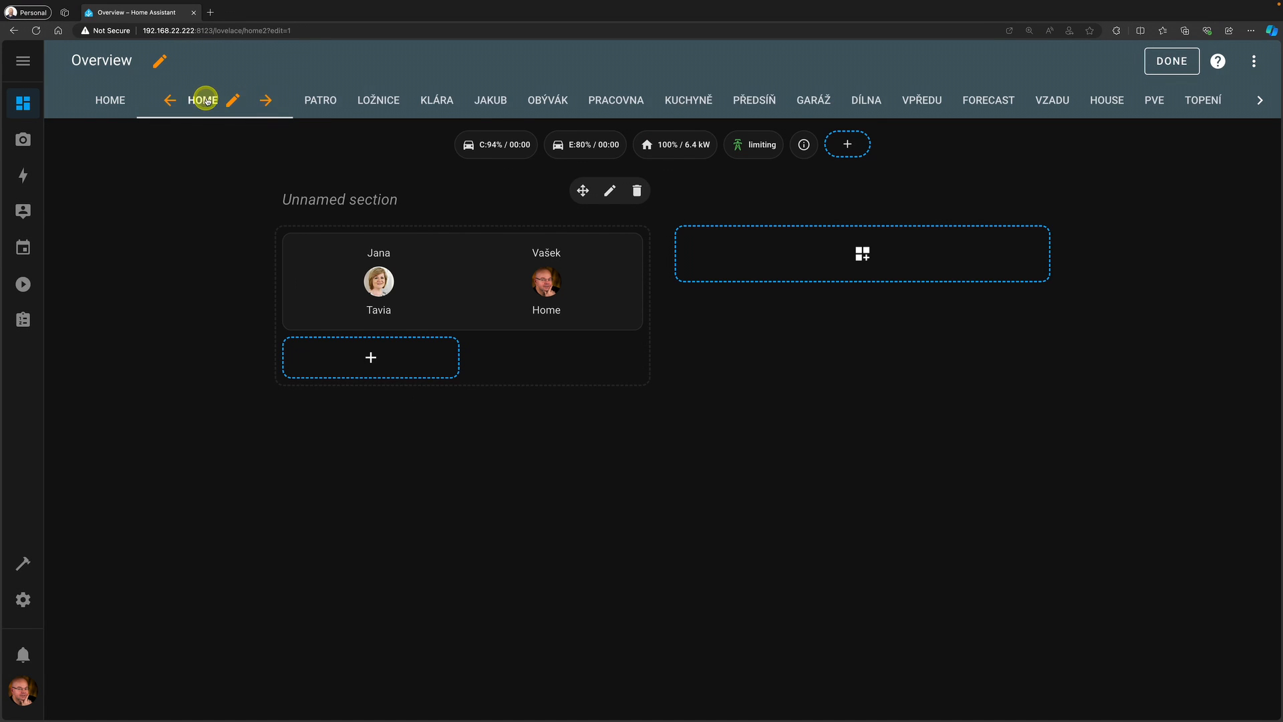
- Create a second section in the new Home view, paste the copied Ložnice card into it and save
{"action": "left_click", "coordinate": [826, 262]}
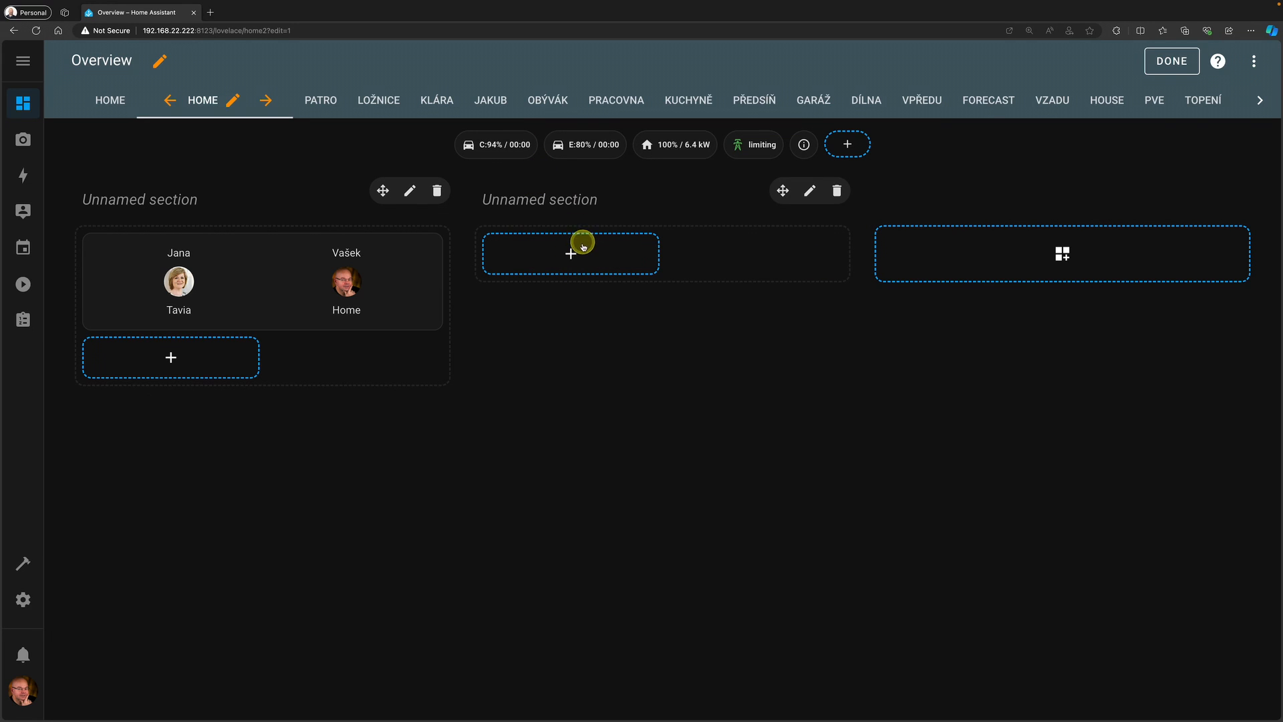
{"action": "left_click", "coordinate": [577, 254]}
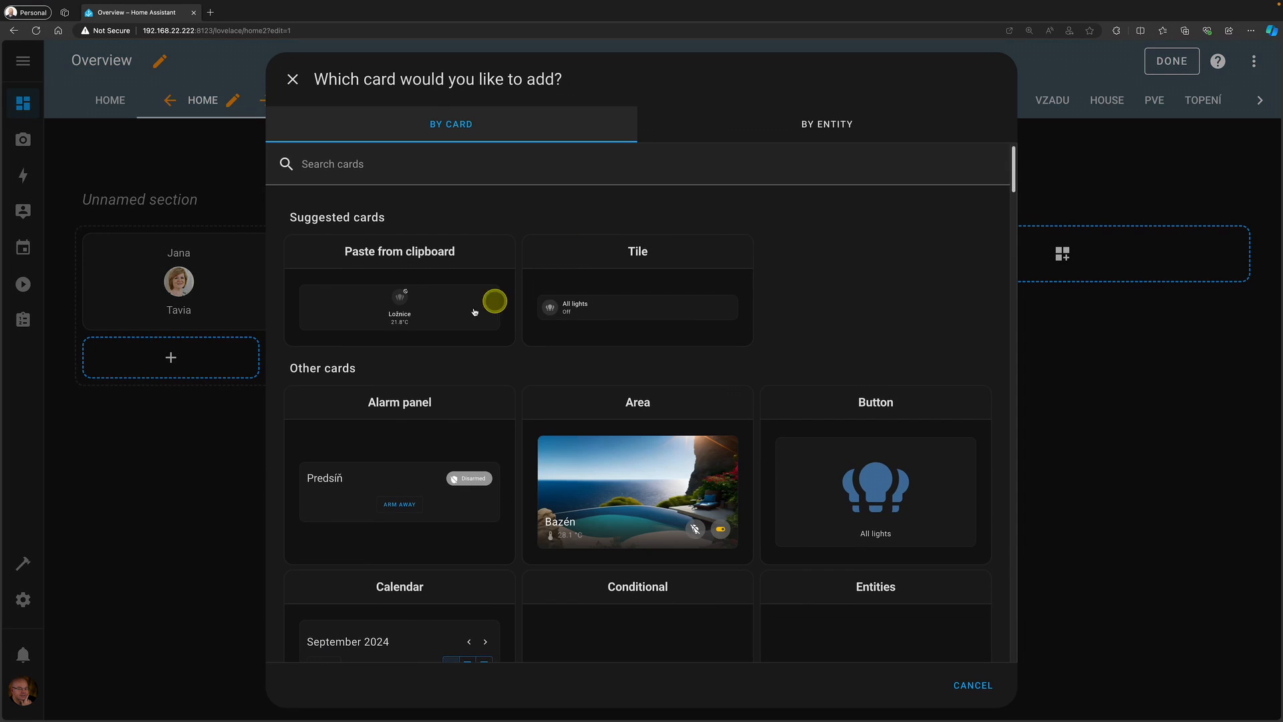
{"action": "left_click", "coordinate": [431, 309]}
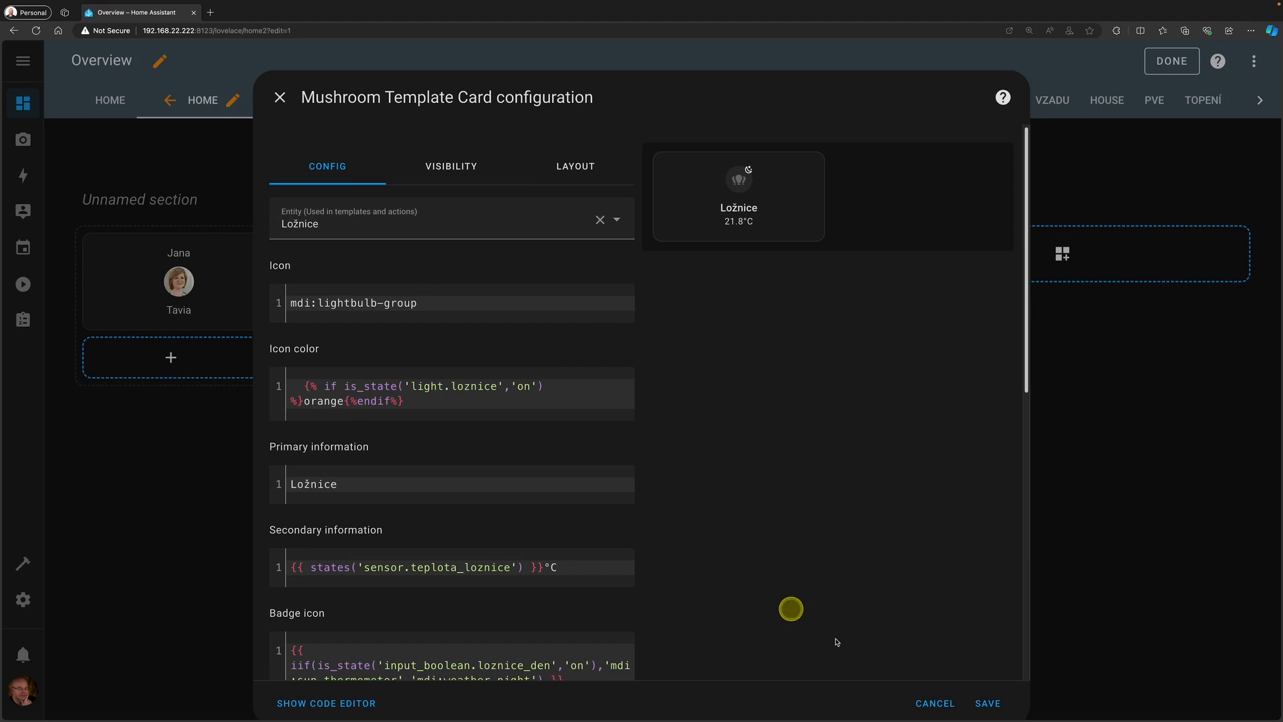
{"action": "left_click", "coordinate": [992, 708]}
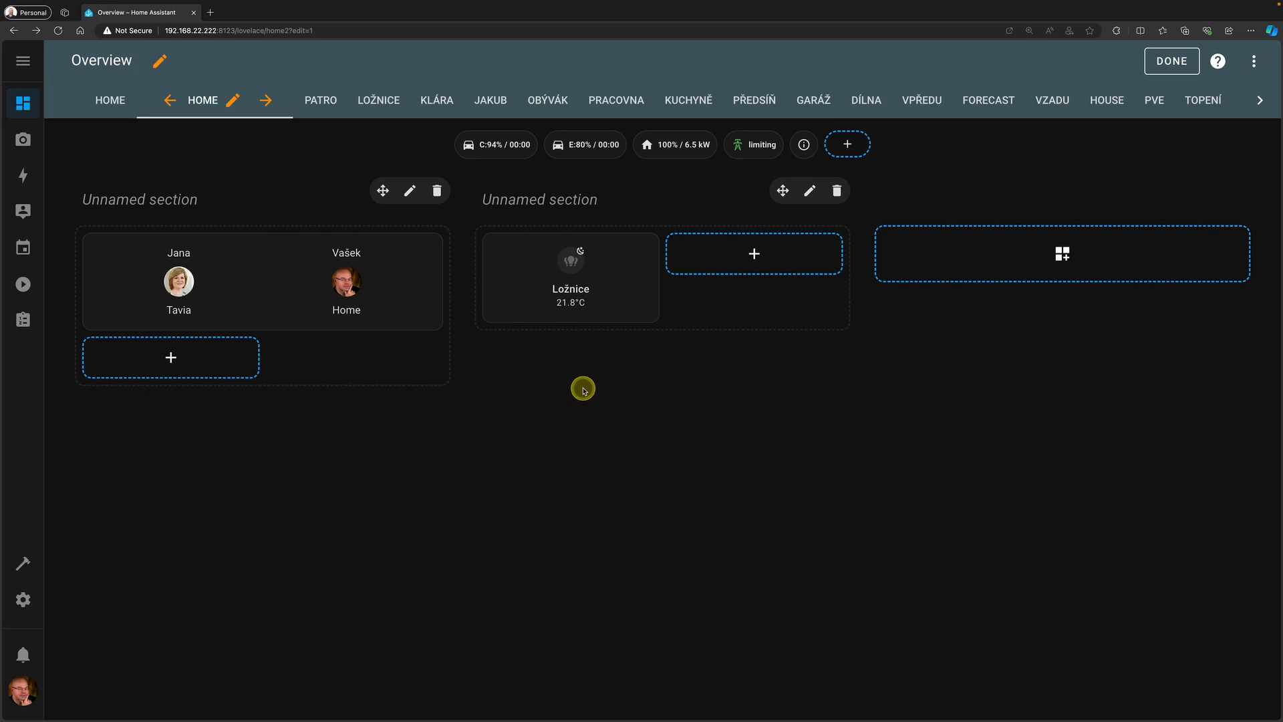
- Copy the second room card from the original Home view's room grid, close the configuration and return to the new Home view
{"action": "left_click", "coordinate": [112, 100]}
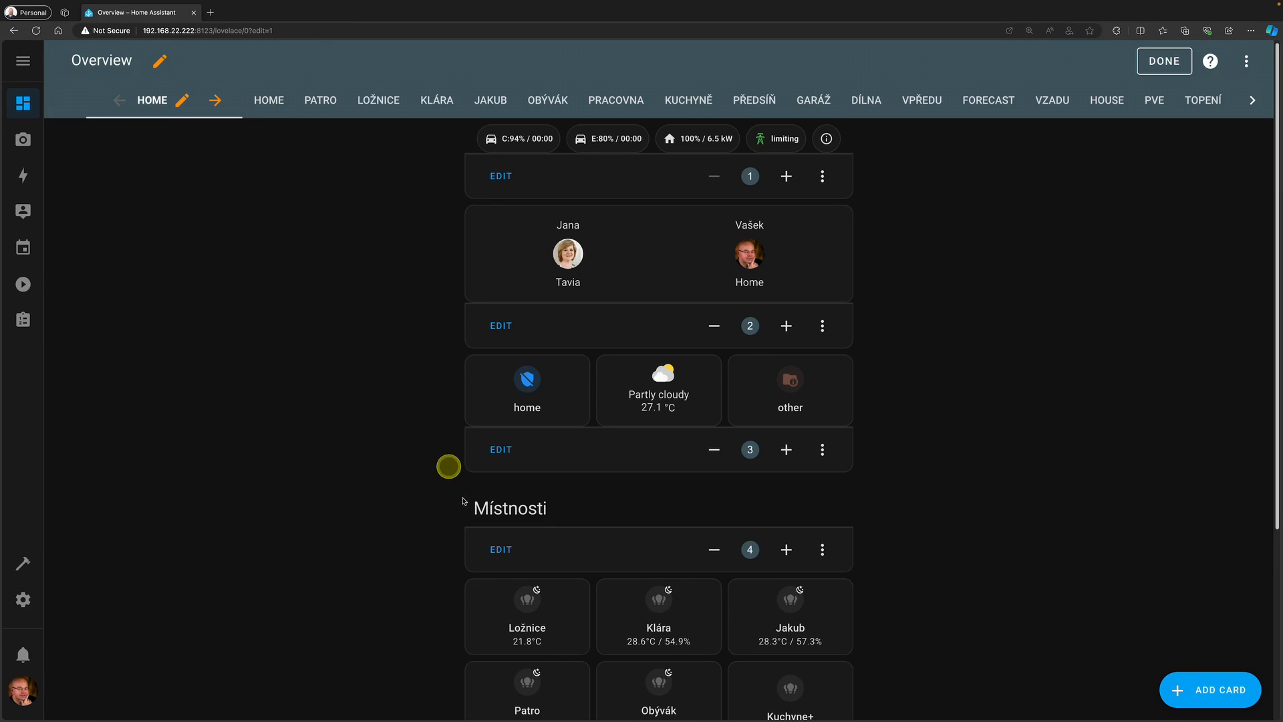
{"action": "scroll", "coordinate": [555, 555], "scroll_direction": "down", "scroll_amount": 4}
{"action": "left_click", "coordinate": [498, 650]}
{"action": "scroll", "coordinate": [376, 324], "scroll_direction": "down", "scroll_amount": 5}
{"action": "scroll", "coordinate": [415, 364], "scroll_direction": "up", "scroll_amount": 10}
{"action": "left_click", "coordinate": [352, 336]}
{"action": "left_click", "coordinate": [534, 379]}
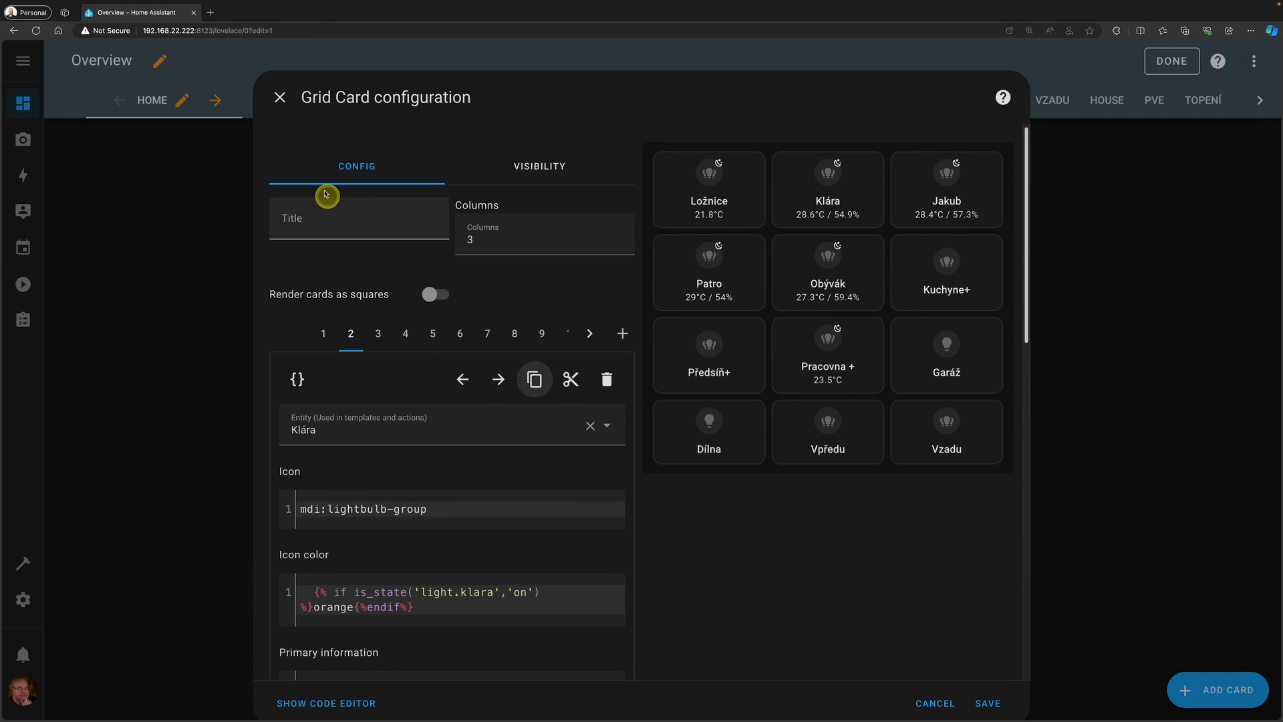
{"action": "left_click", "coordinate": [280, 98]}
{"action": "left_click", "coordinate": [278, 101]}
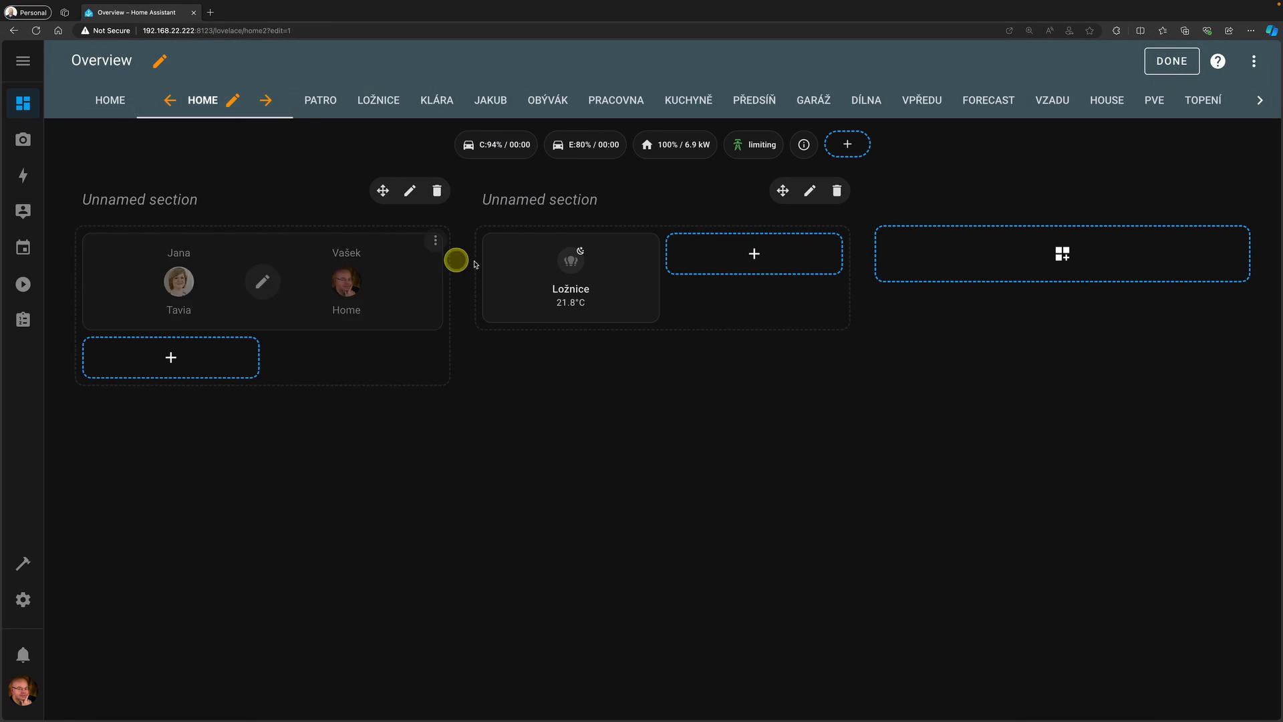
- Paste the copied second room card beside the Ložnice card in the second section and save it
{"action": "left_click", "coordinate": [778, 255]}
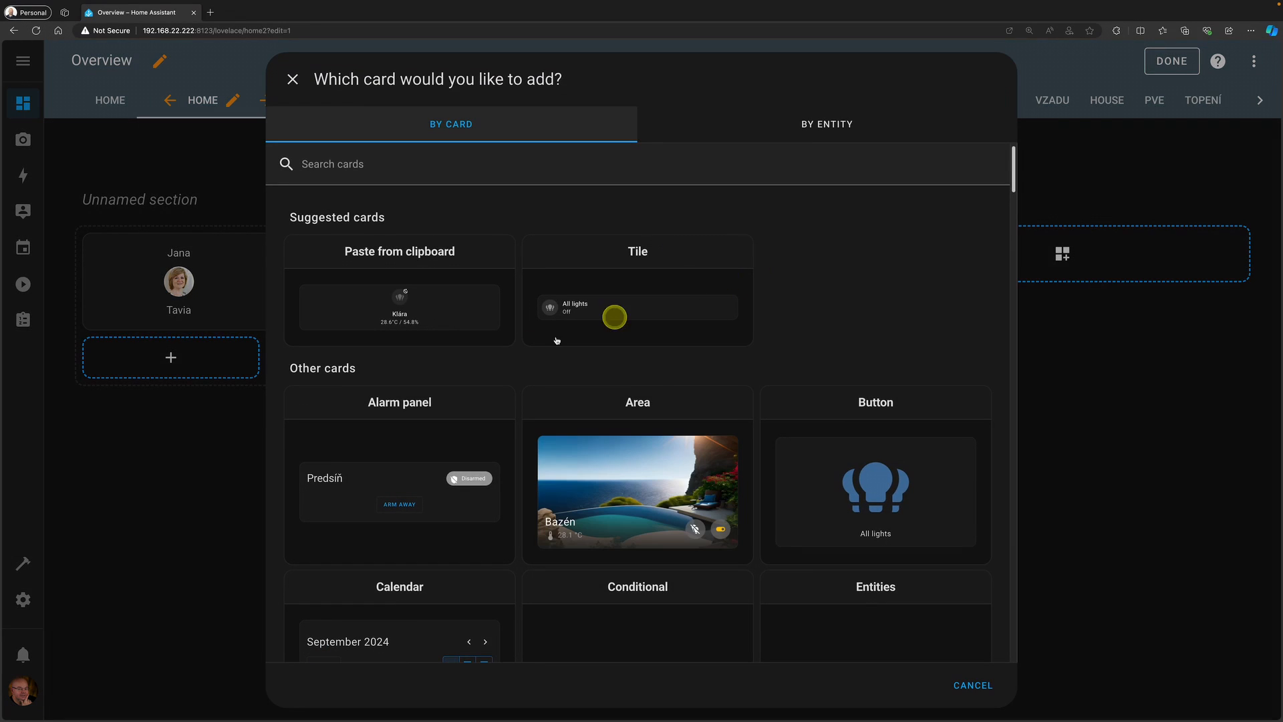
{"action": "left_click", "coordinate": [417, 317]}
{"action": "left_click", "coordinate": [990, 703]}
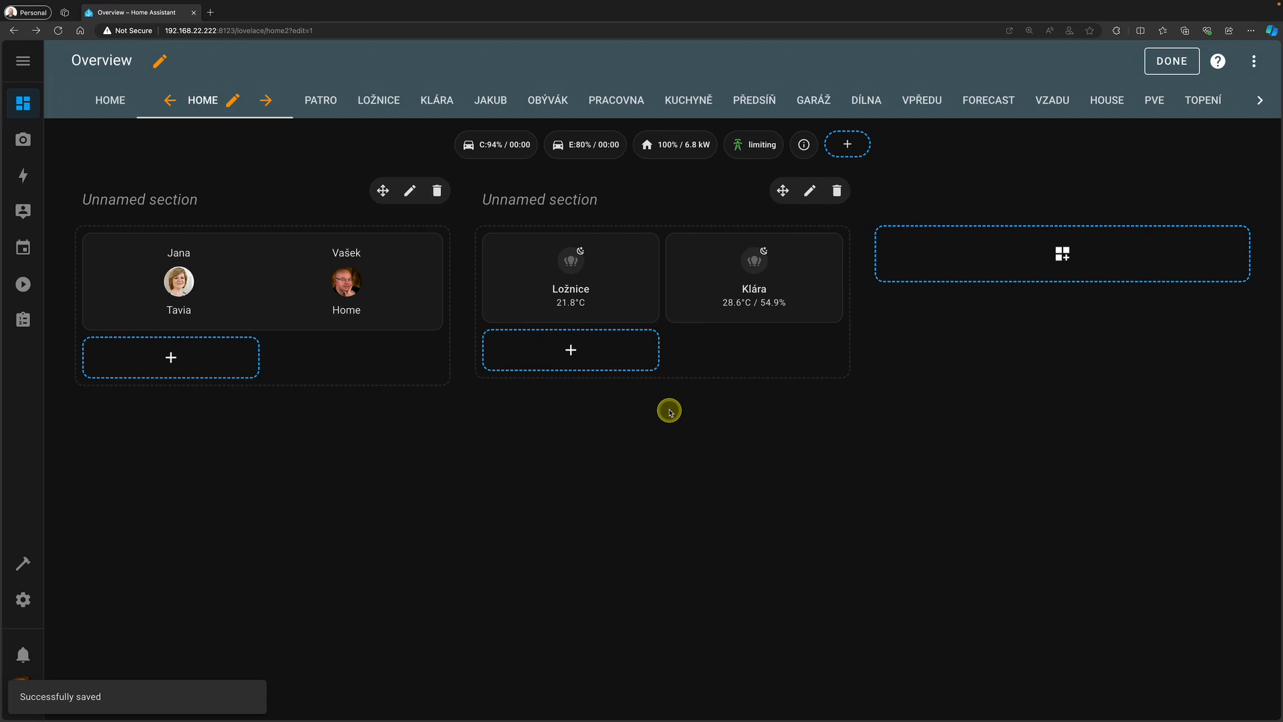
- Duplicate the browser tab and open the third room card in the original Home view's grid configuration there
{"action": "right_click", "coordinate": [179, 13]}
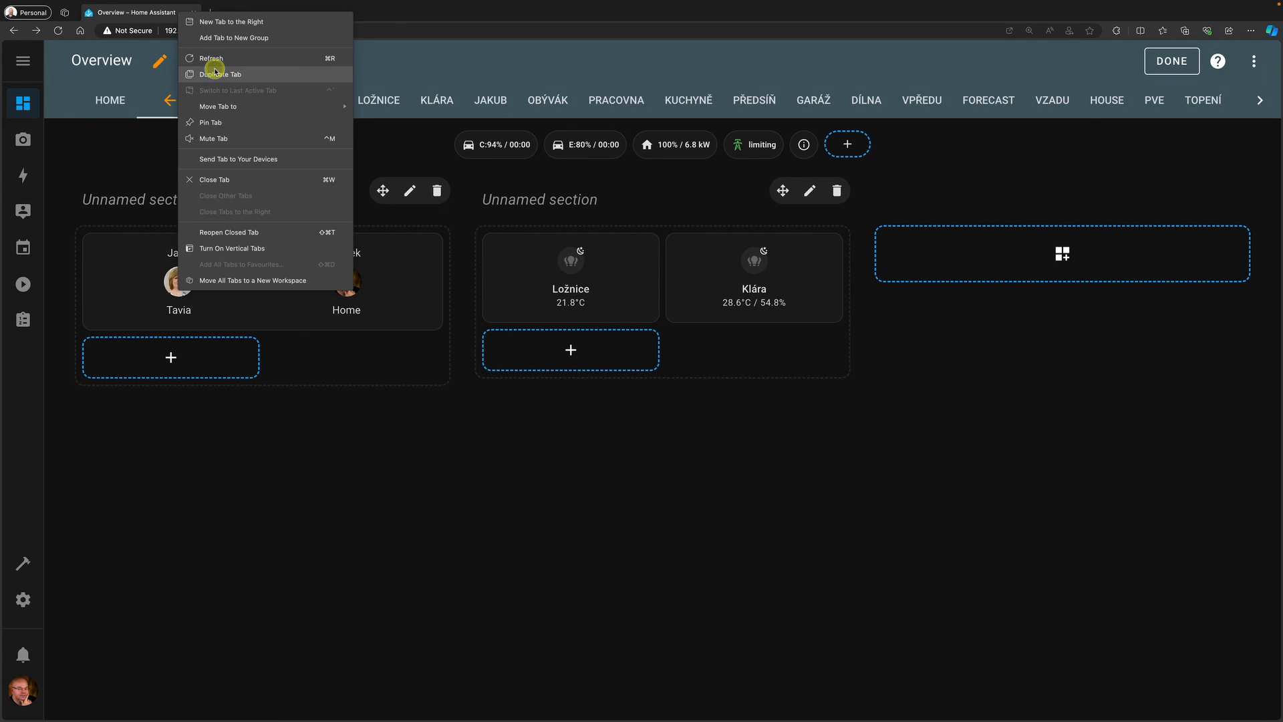
{"action": "left_click", "coordinate": [213, 74]}
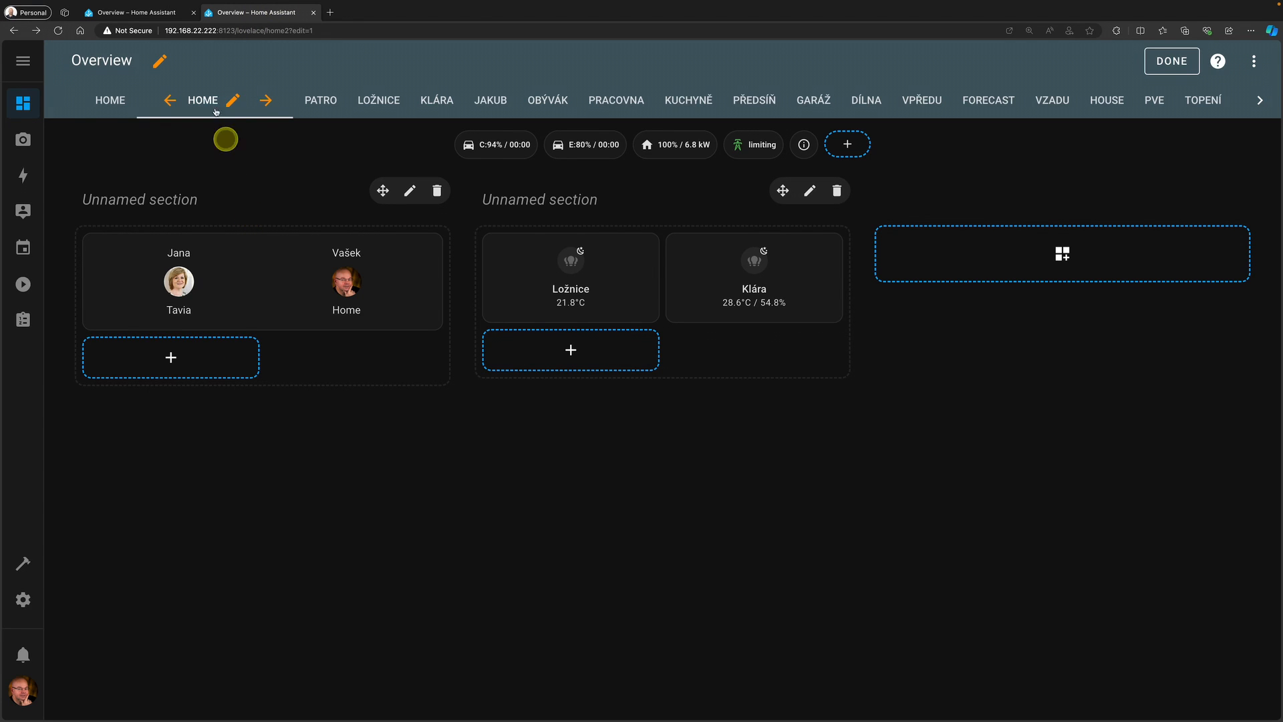
{"action": "left_click", "coordinate": [113, 100]}
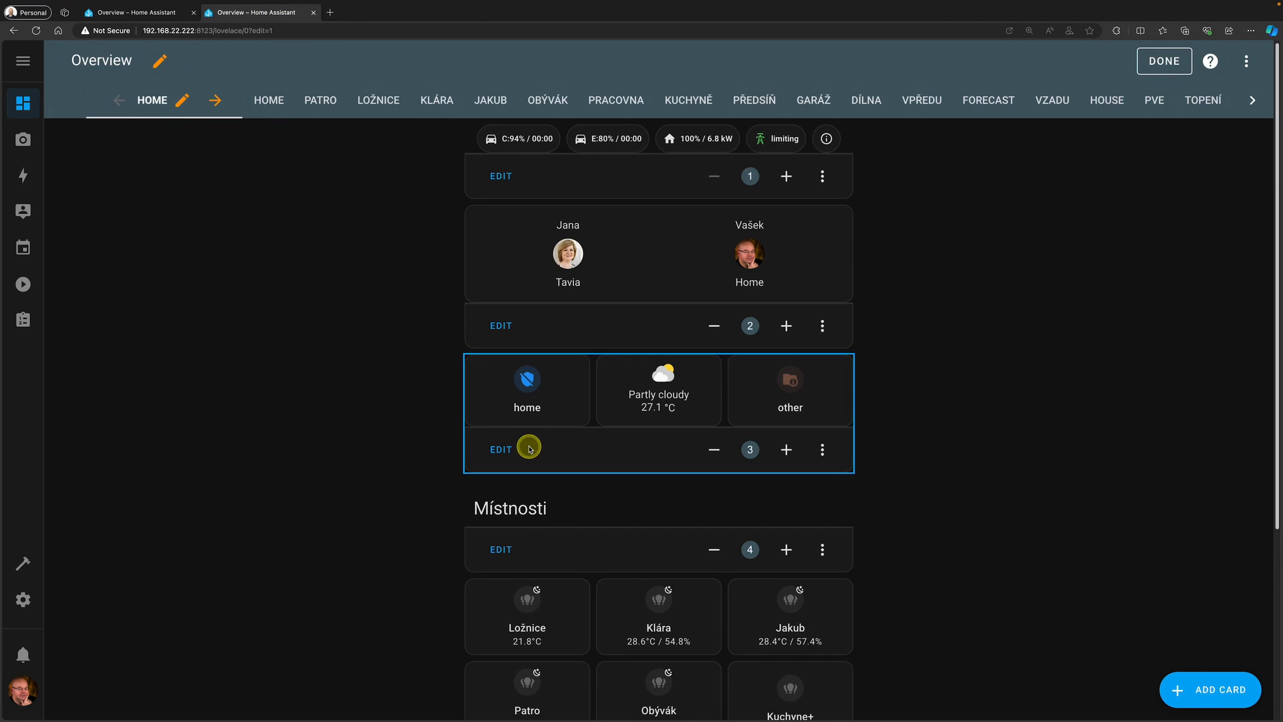
{"action": "scroll", "coordinate": [530, 468], "scroll_direction": "down", "scroll_amount": 4}
{"action": "left_click", "coordinate": [501, 653]}
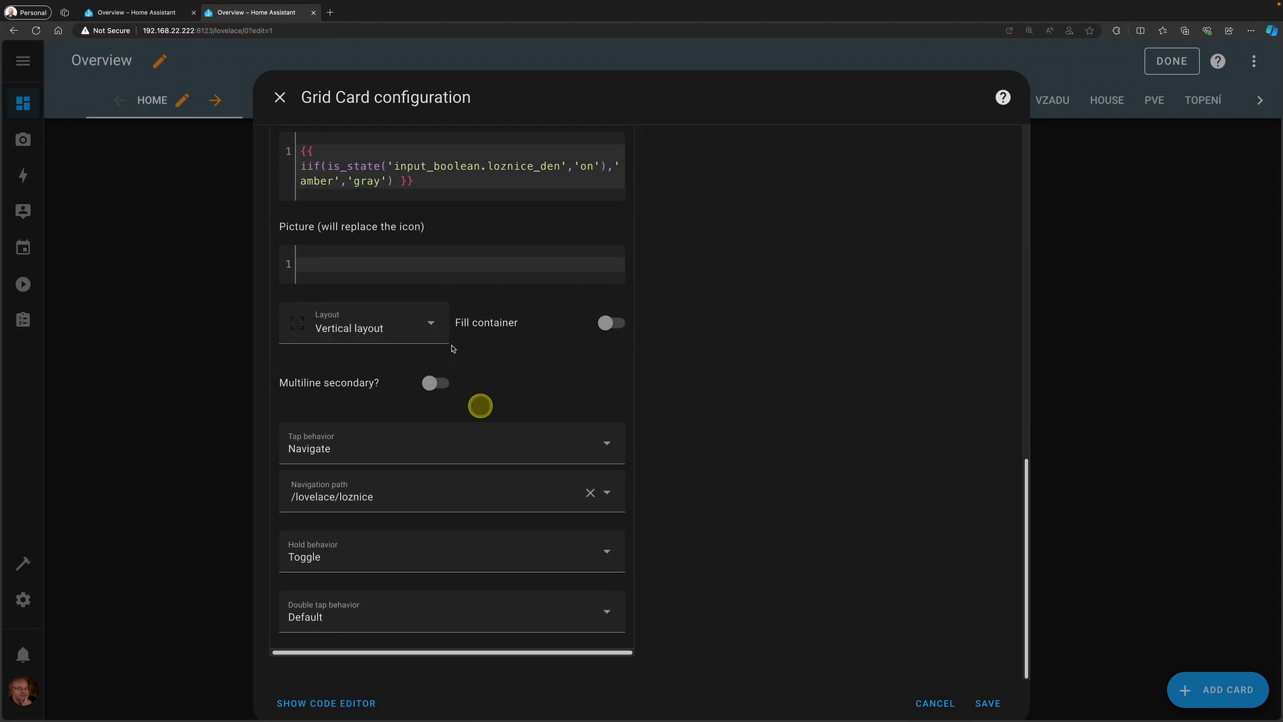
{"action": "left_click", "coordinate": [373, 337]}
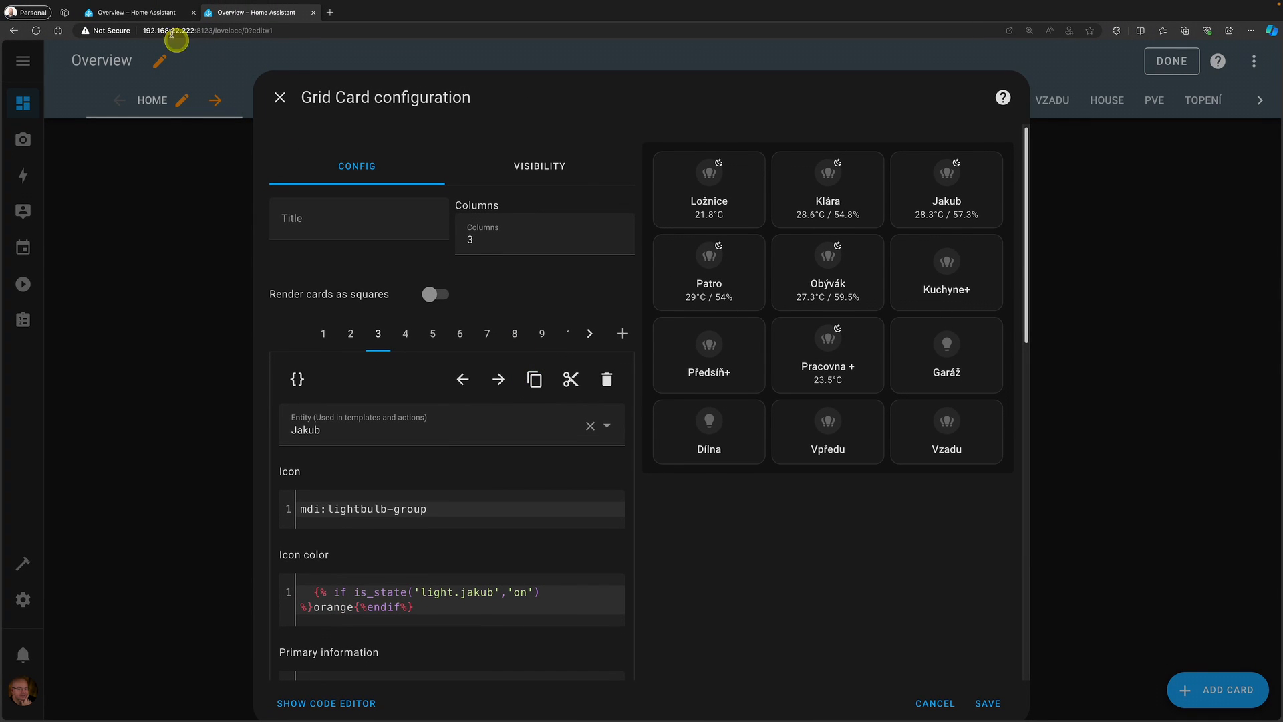
- Try to paste the third room card into the second section from the first browser tab
{"action": "left_click", "coordinate": [155, 15]}
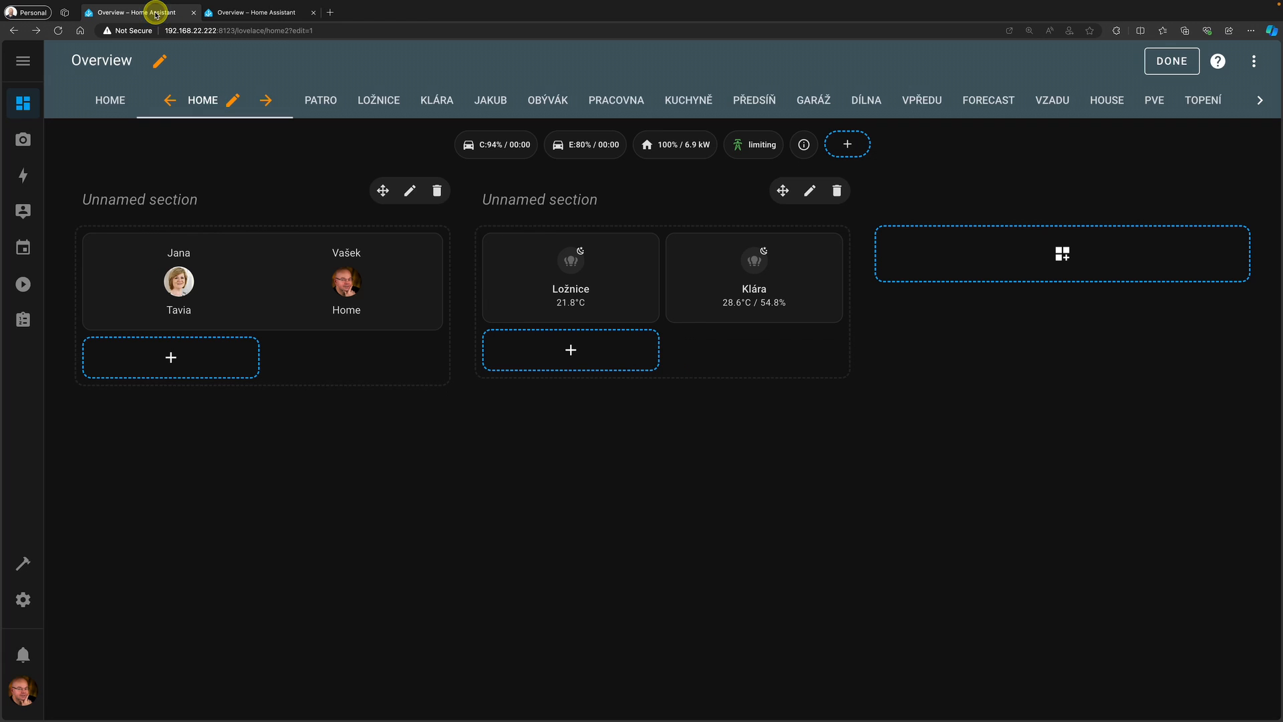
{"action": "left_click", "coordinate": [583, 361]}
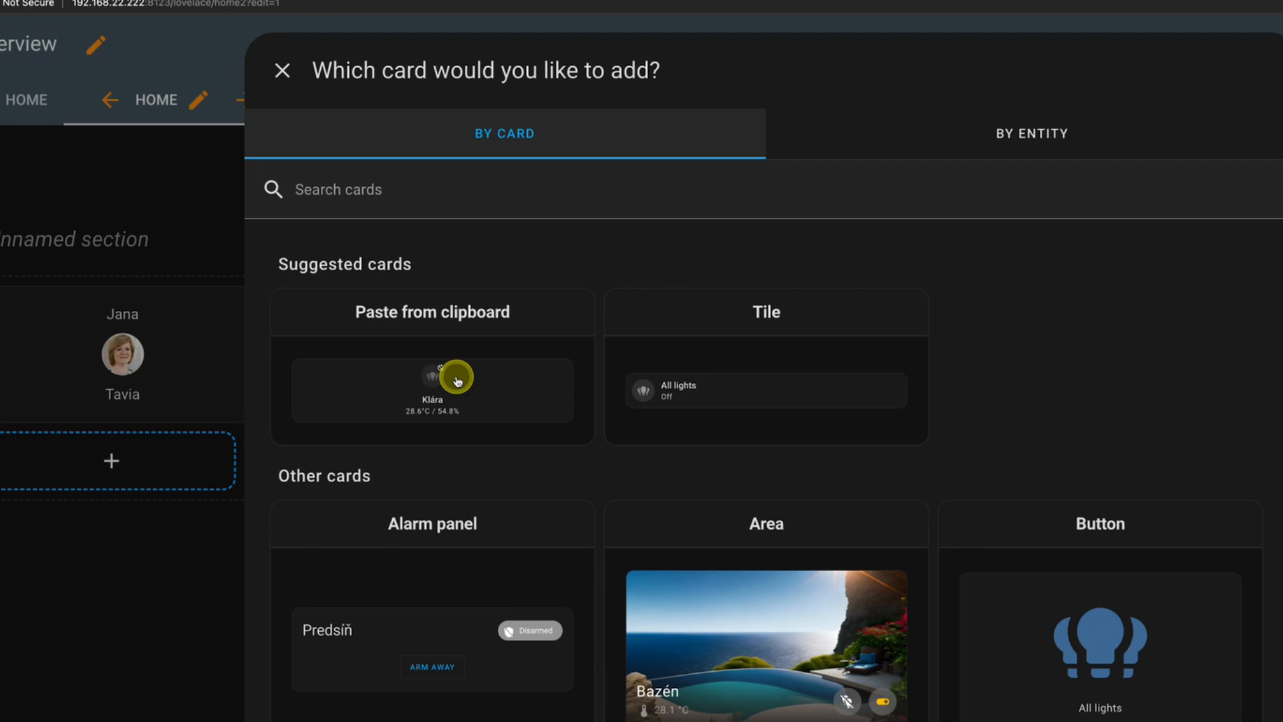
{"action": "left_click", "coordinate": [457, 379]}
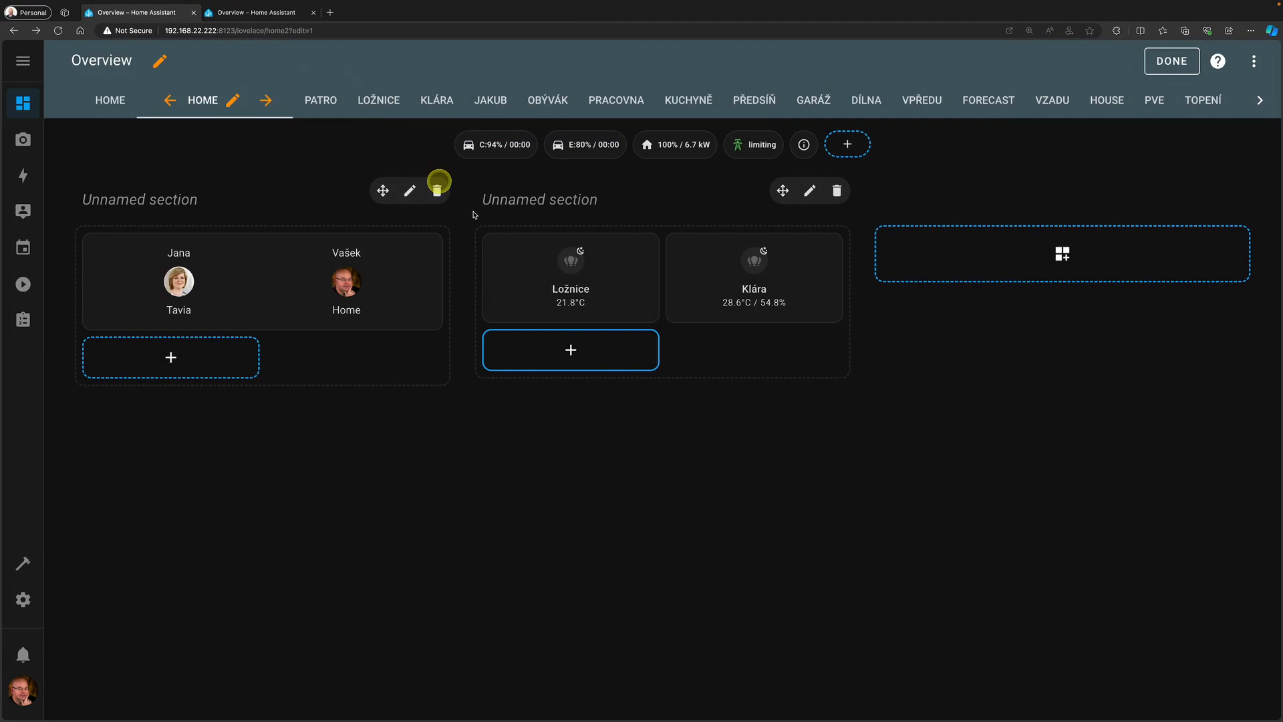
{"action": "mouse_move", "coordinate": [744, 271]}
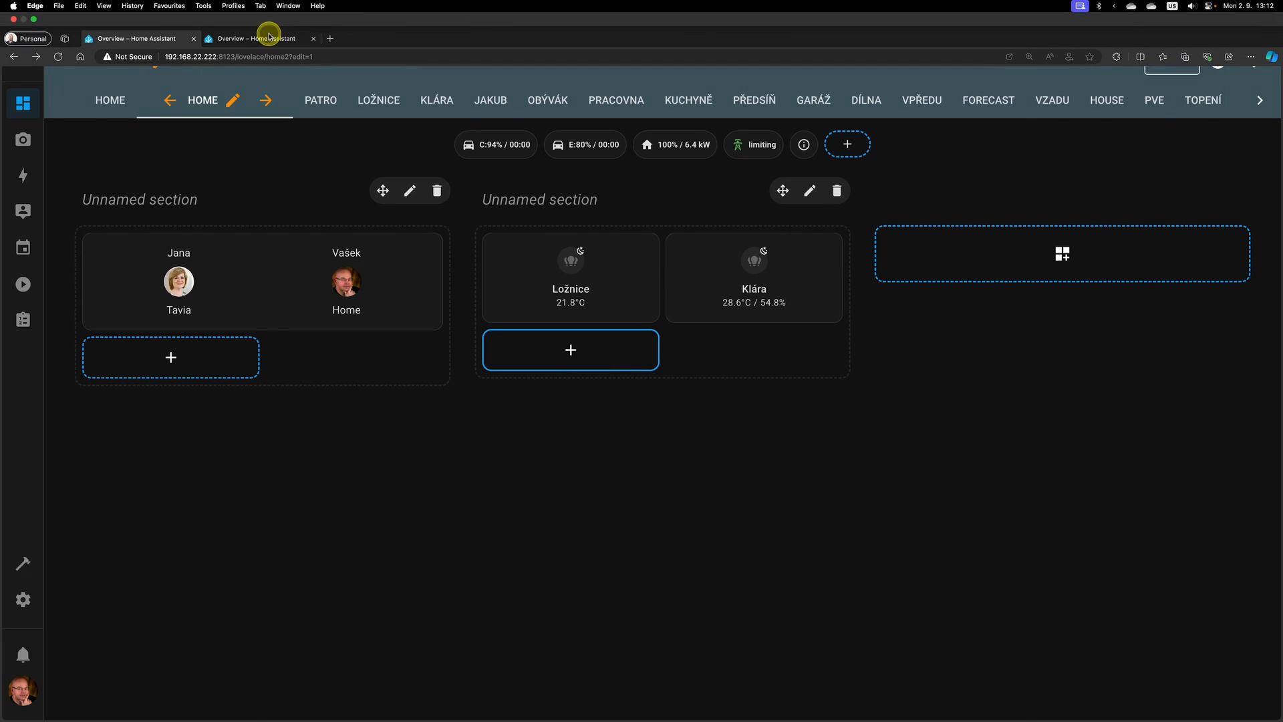
- Cancel the grid configuration and end dashboard editing in the duplicate tab, and open the original Home view in the first tab
{"action": "left_click", "coordinate": [270, 36]}
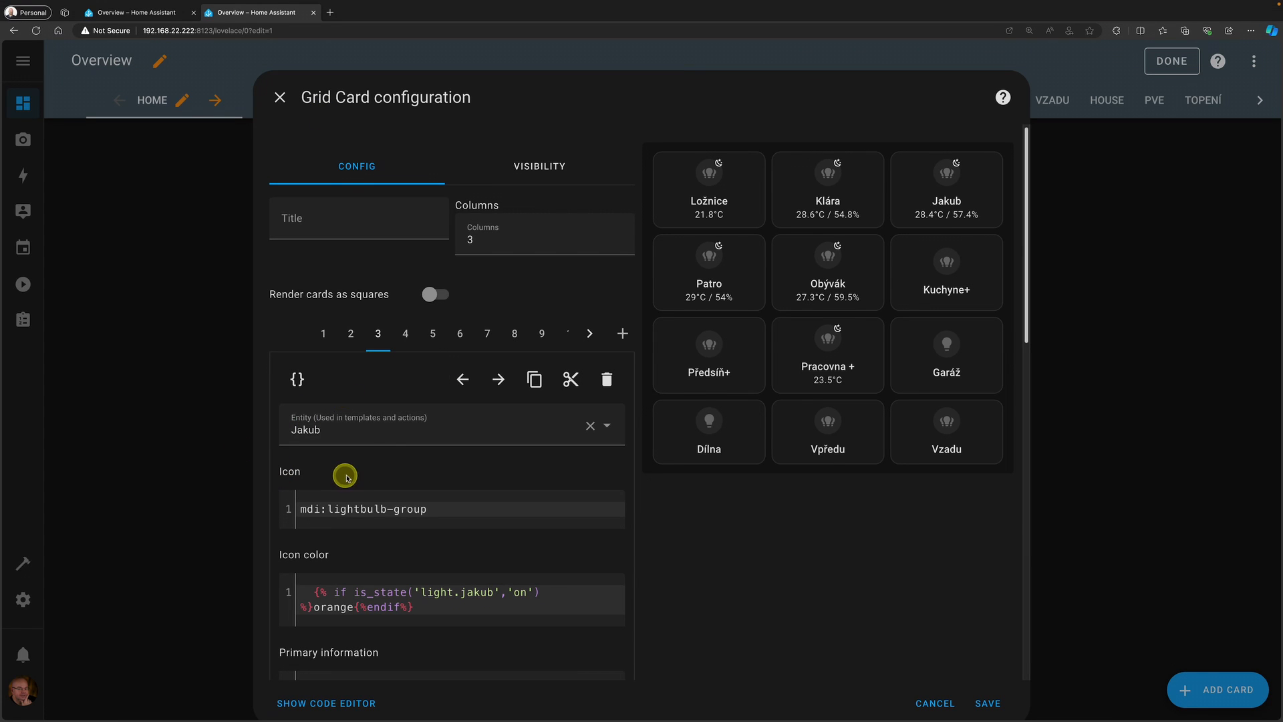
{"action": "left_click", "coordinate": [936, 704]}
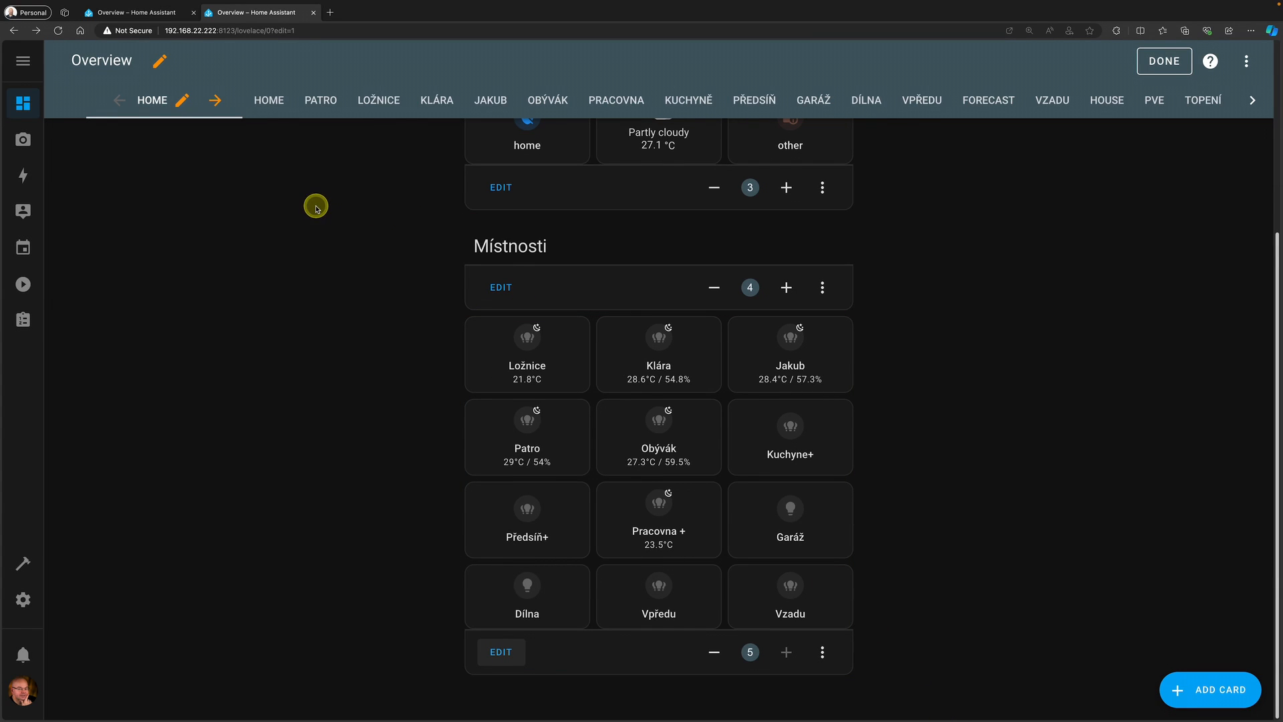
{"action": "left_click", "coordinate": [1166, 61]}
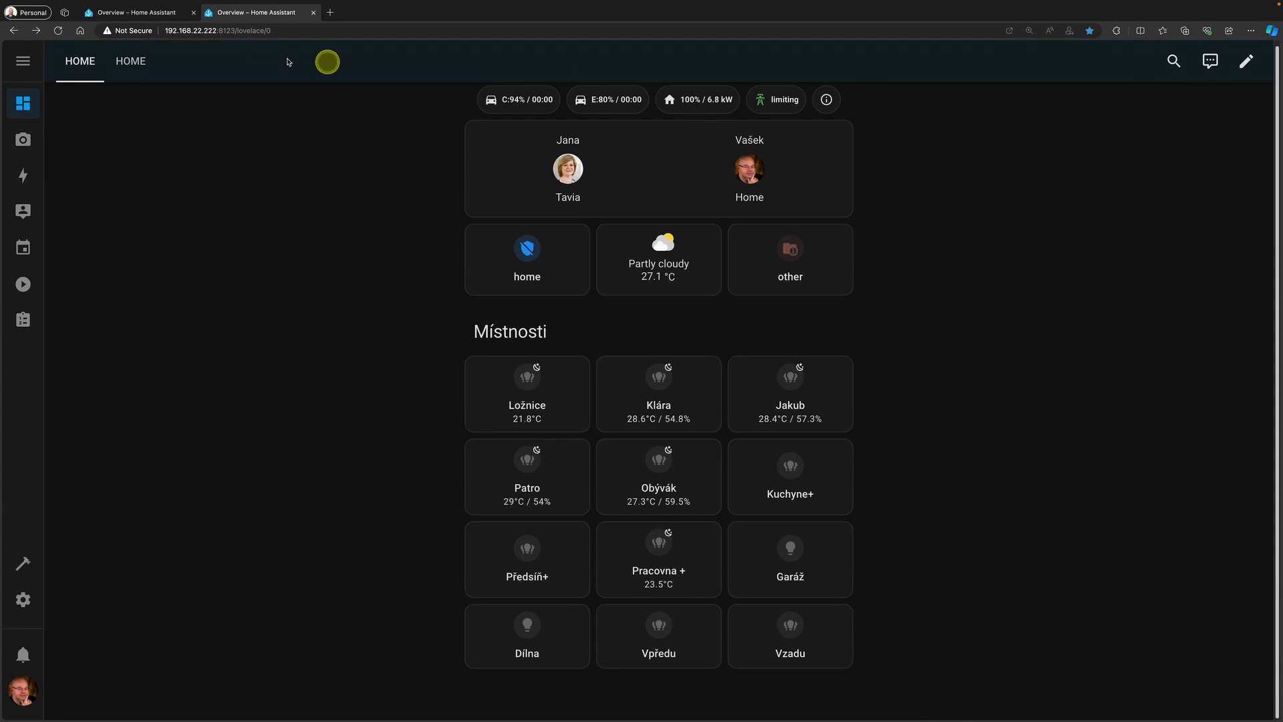
{"action": "left_click", "coordinate": [155, 13]}
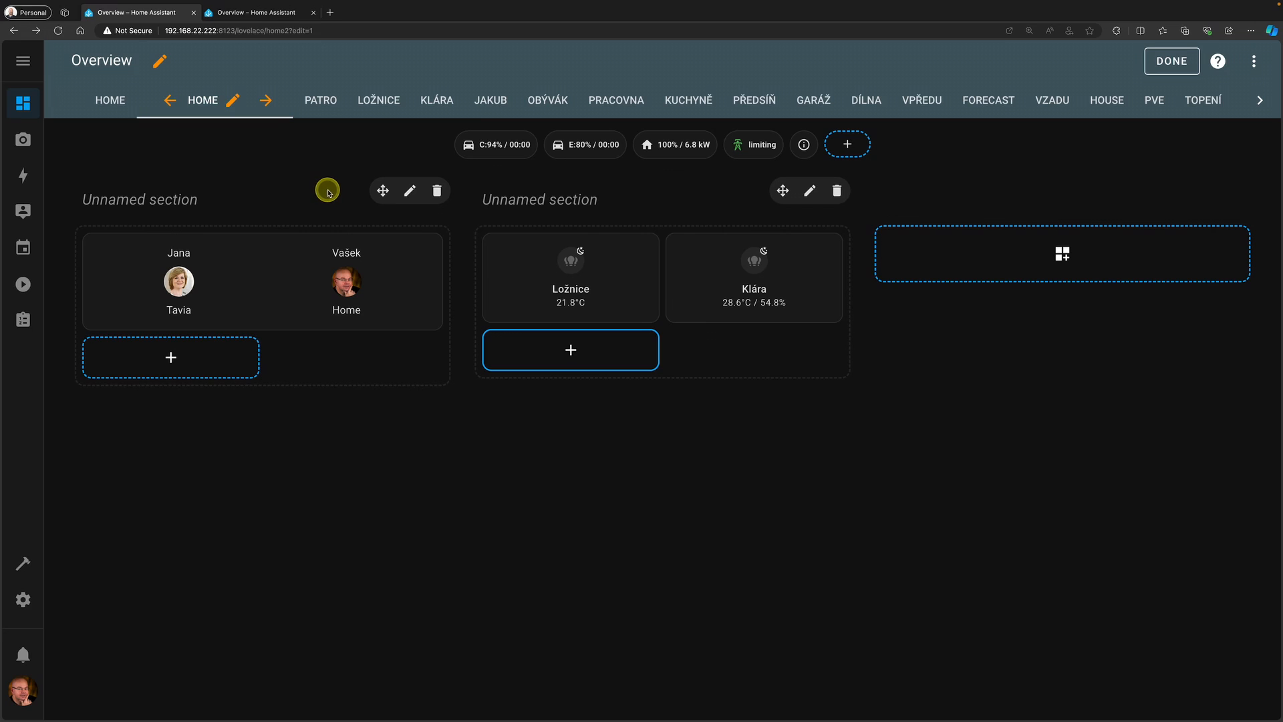
{"action": "left_click", "coordinate": [115, 100]}
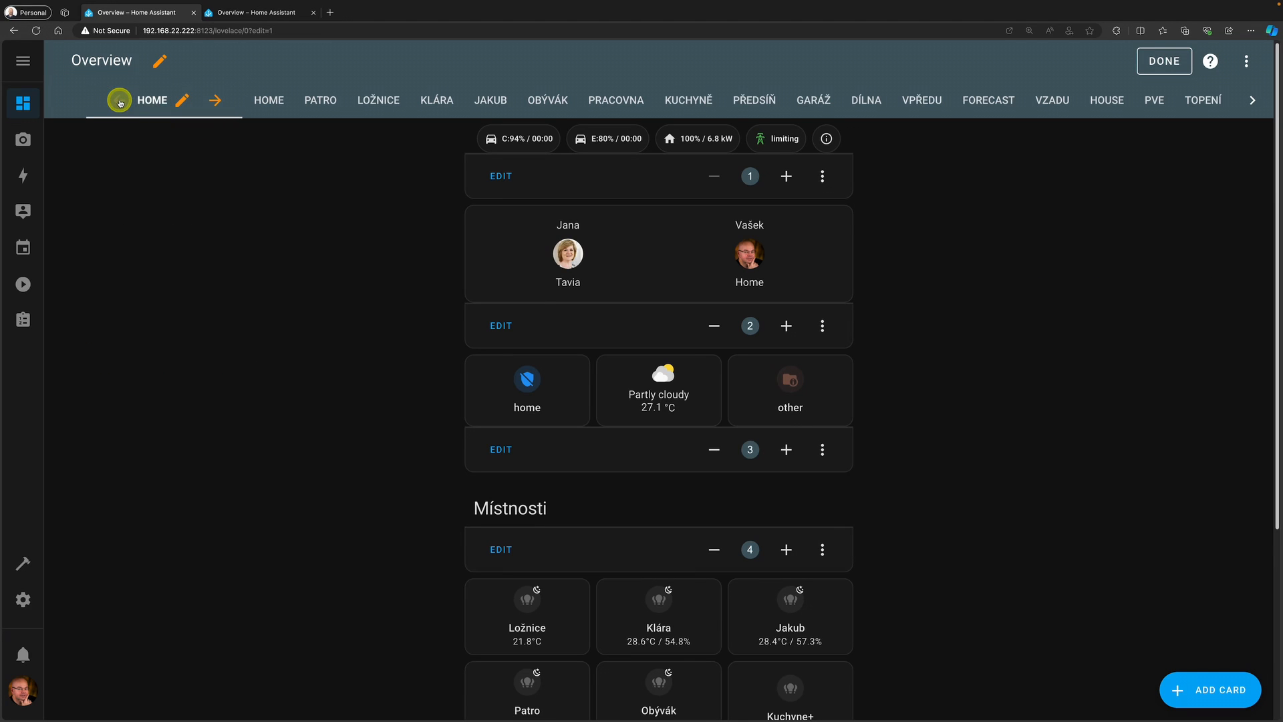
- Copy the third room card from the original Home view's grid configuration, leaving the grid unchanged
{"action": "scroll", "coordinate": [598, 618], "scroll_direction": "down", "scroll_amount": 4}
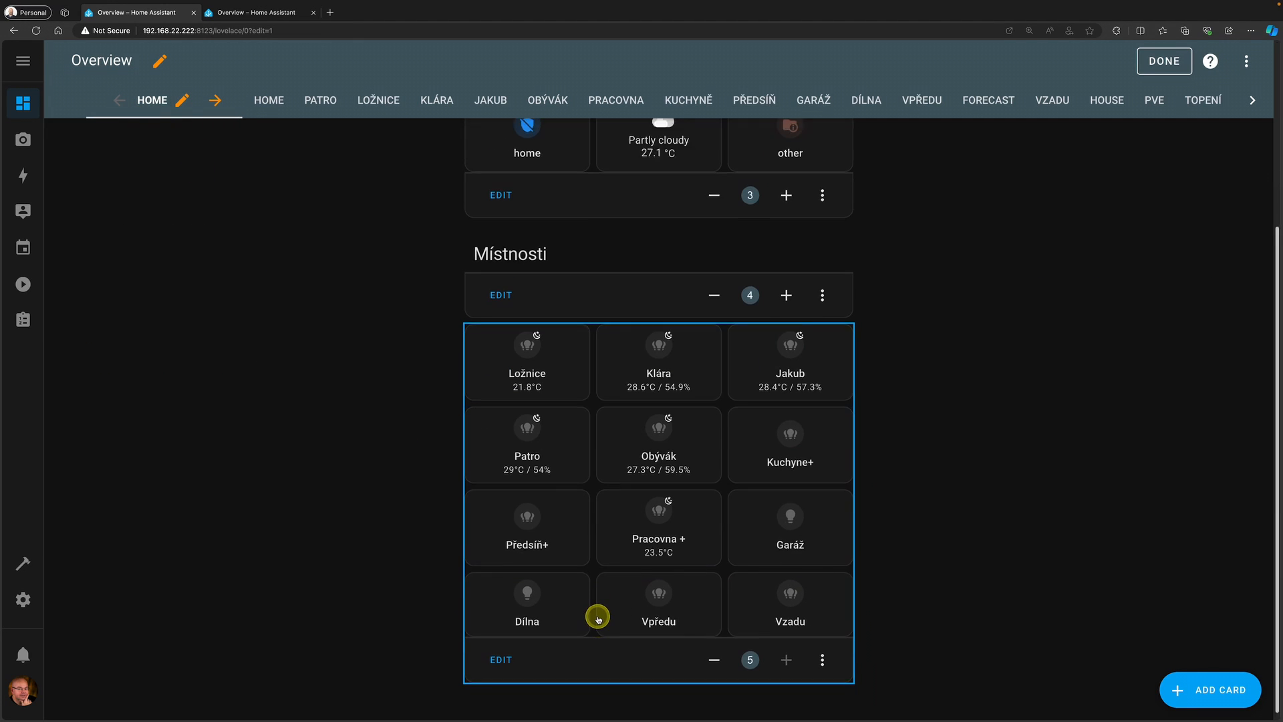
{"action": "left_click", "coordinate": [506, 656]}
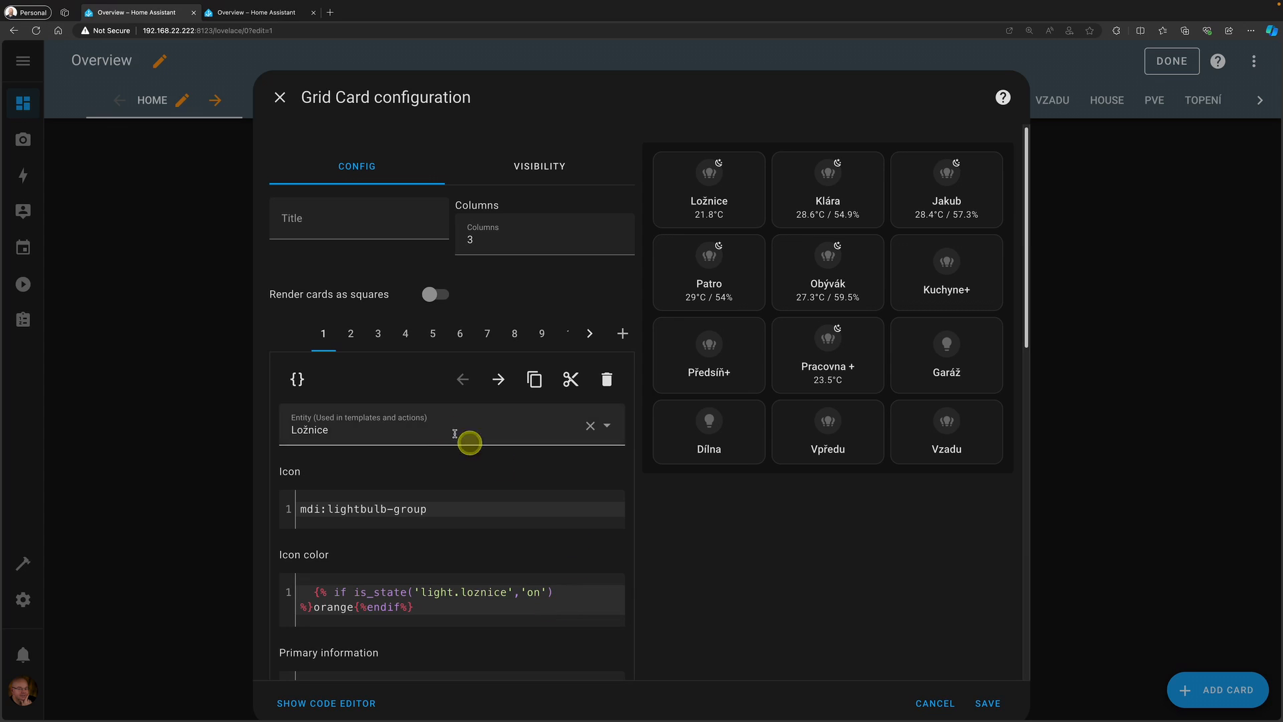
{"action": "left_click", "coordinate": [377, 333]}
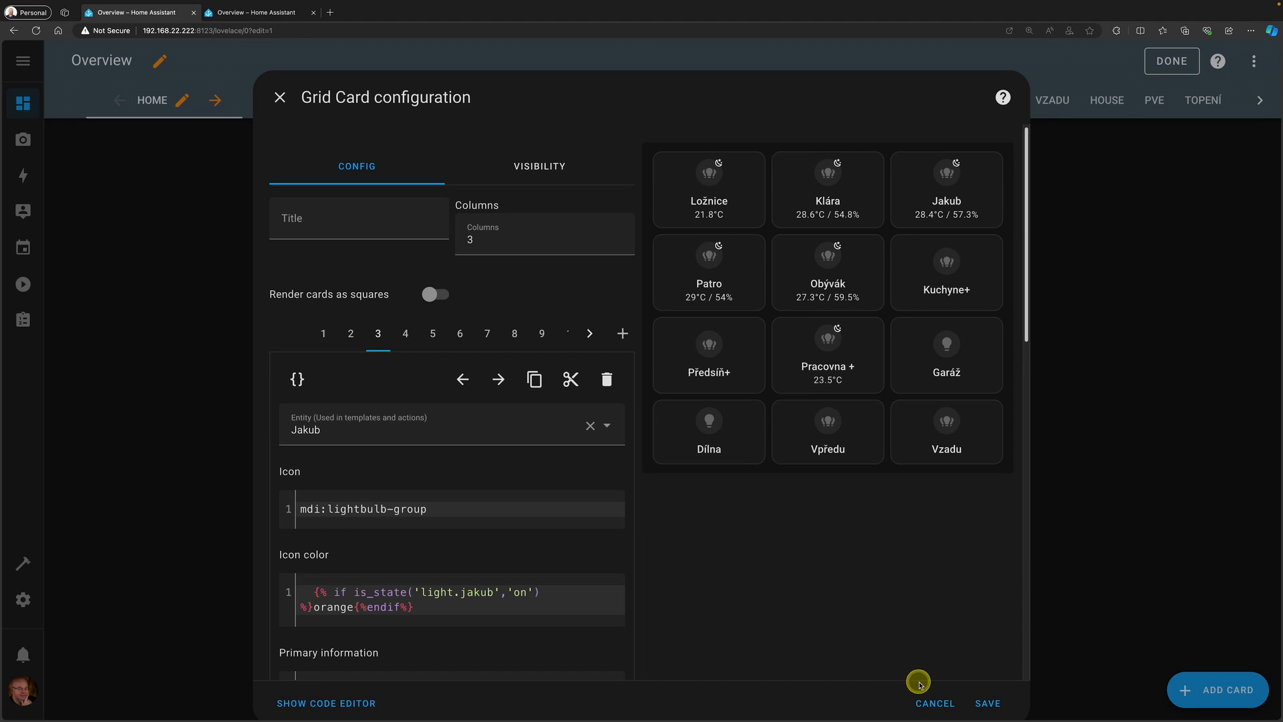
{"action": "left_click", "coordinate": [933, 702]}
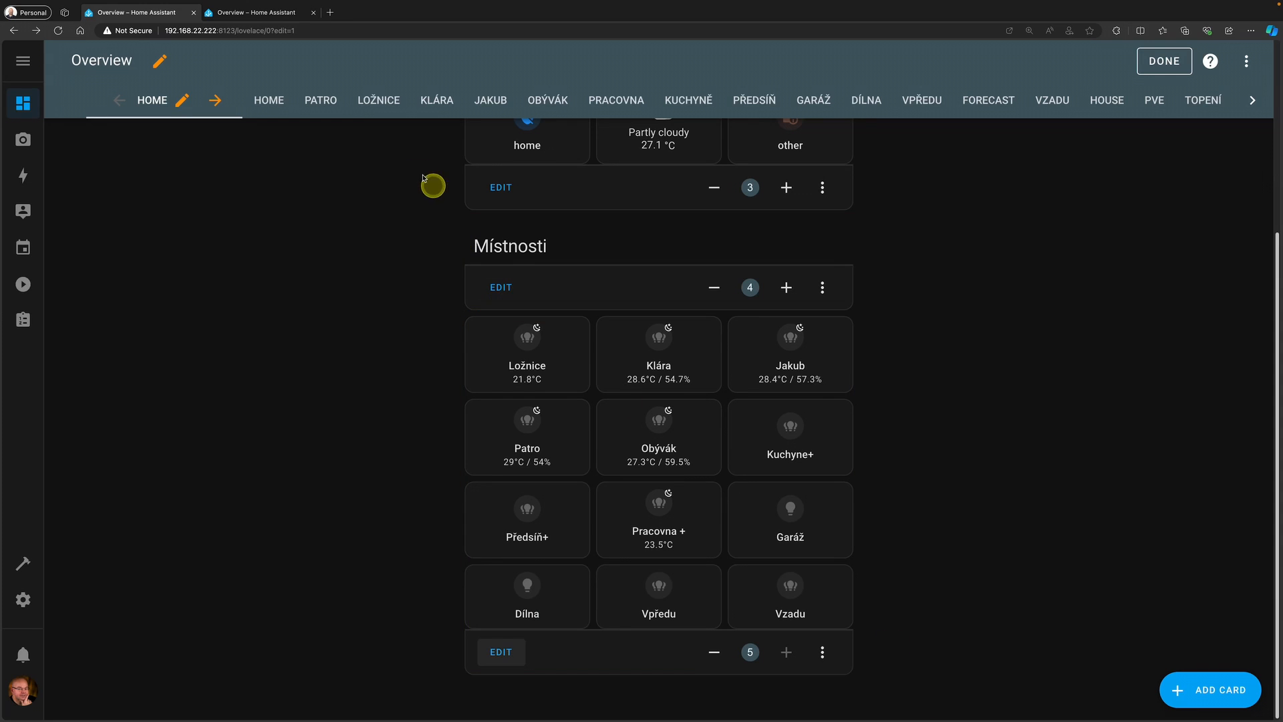
- Paste the copied third room card into the second section of the new Home view and save it
{"action": "left_click", "coordinate": [285, 104]}
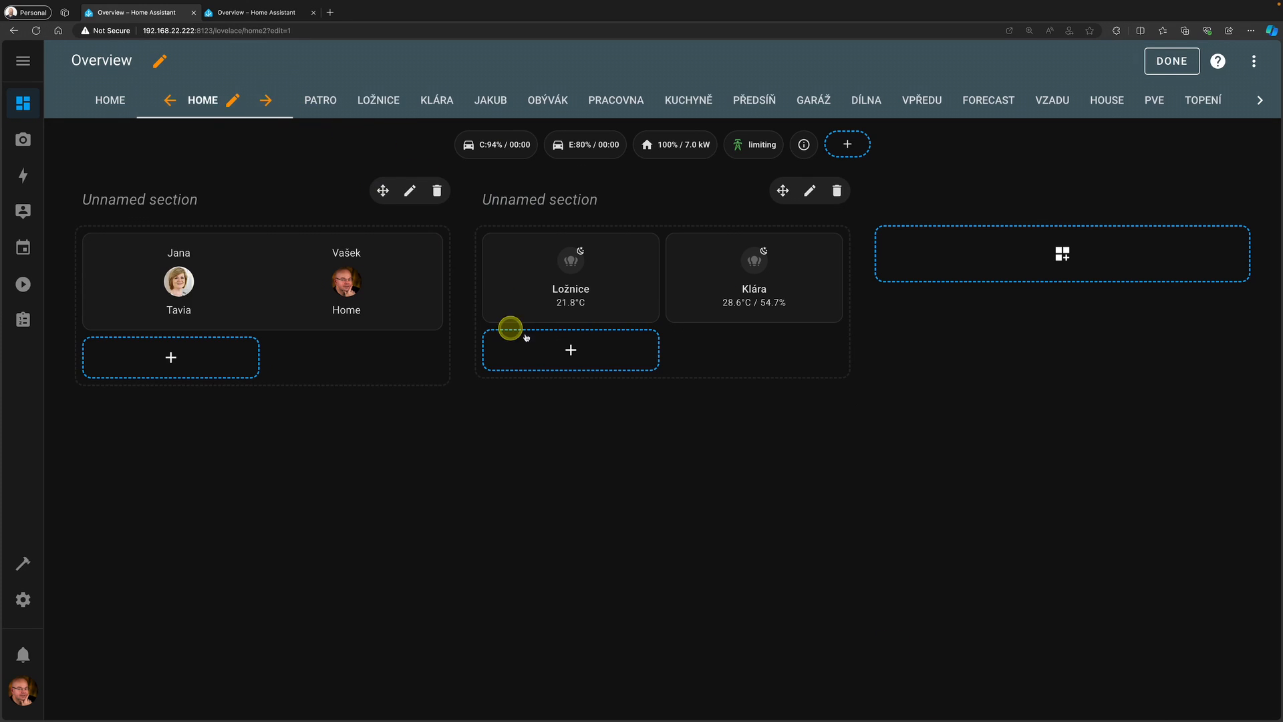
{"action": "left_click", "coordinate": [579, 350]}
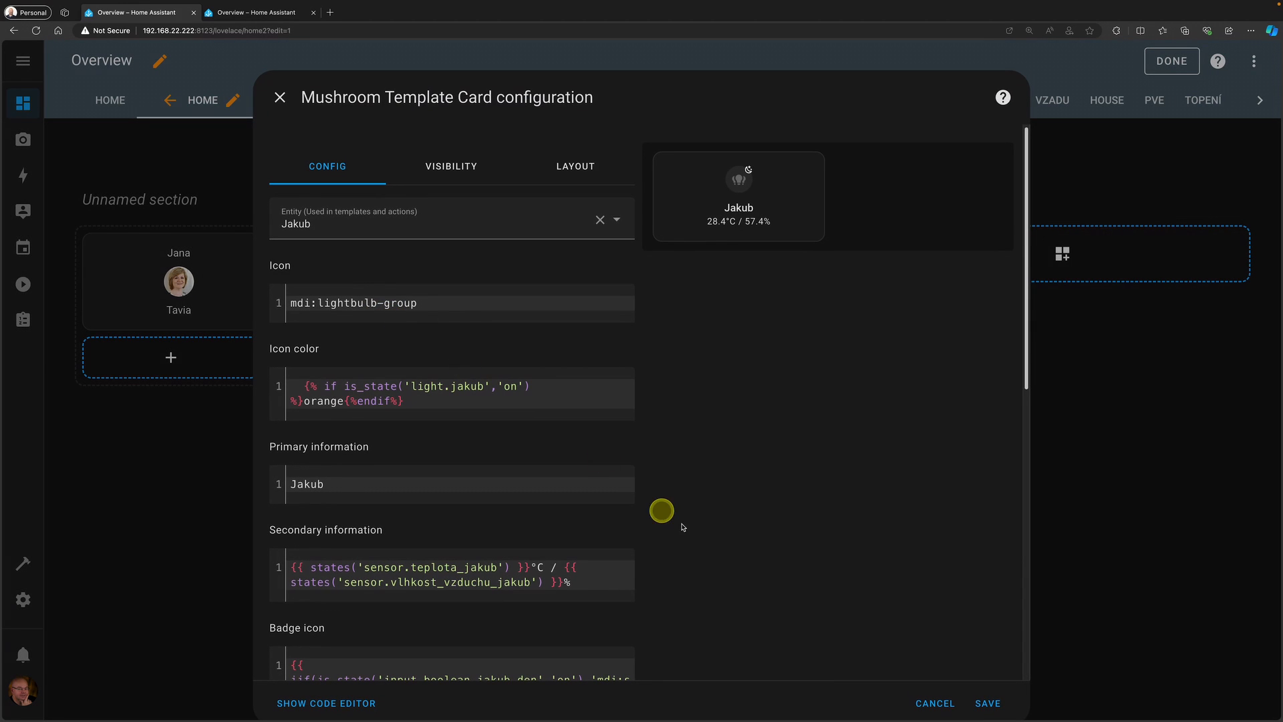
{"action": "left_click", "coordinate": [983, 701]}
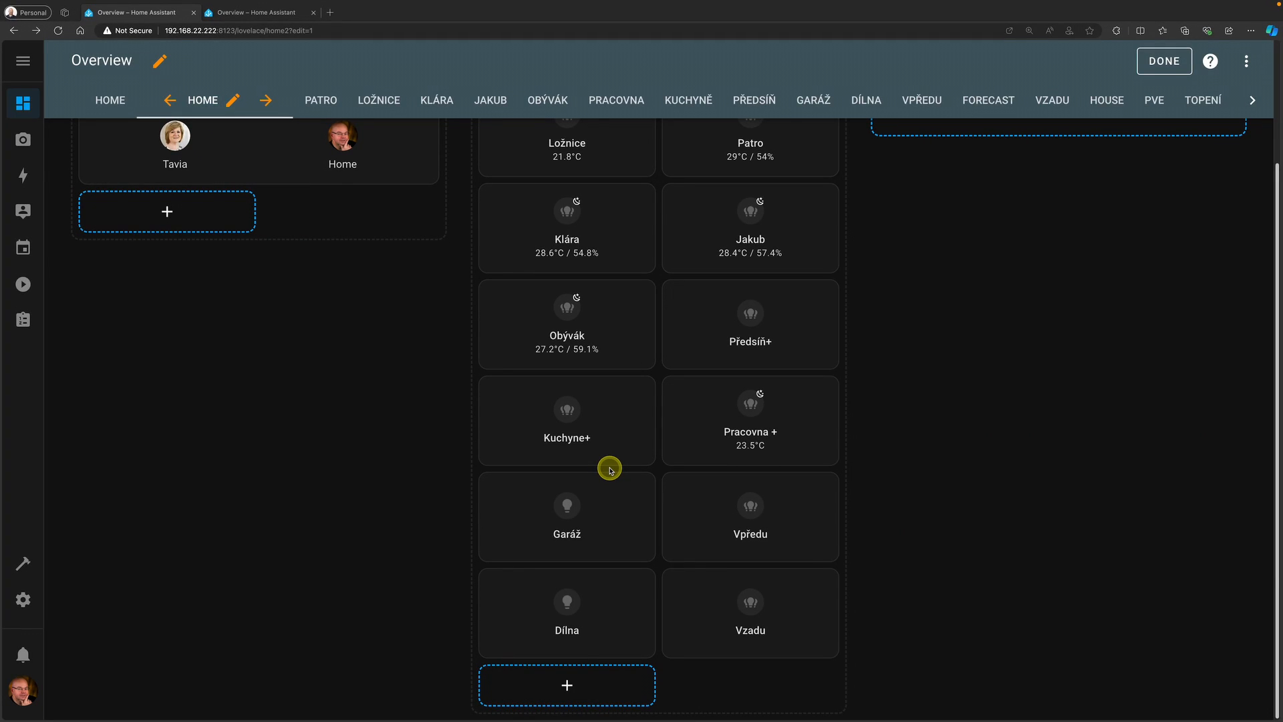
- Compare the room cards in the new view's Mástnosti section with the room grid in the original Home view
{"action": "scroll", "coordinate": [610, 470], "scroll_direction": "up", "scroll_amount": 3}
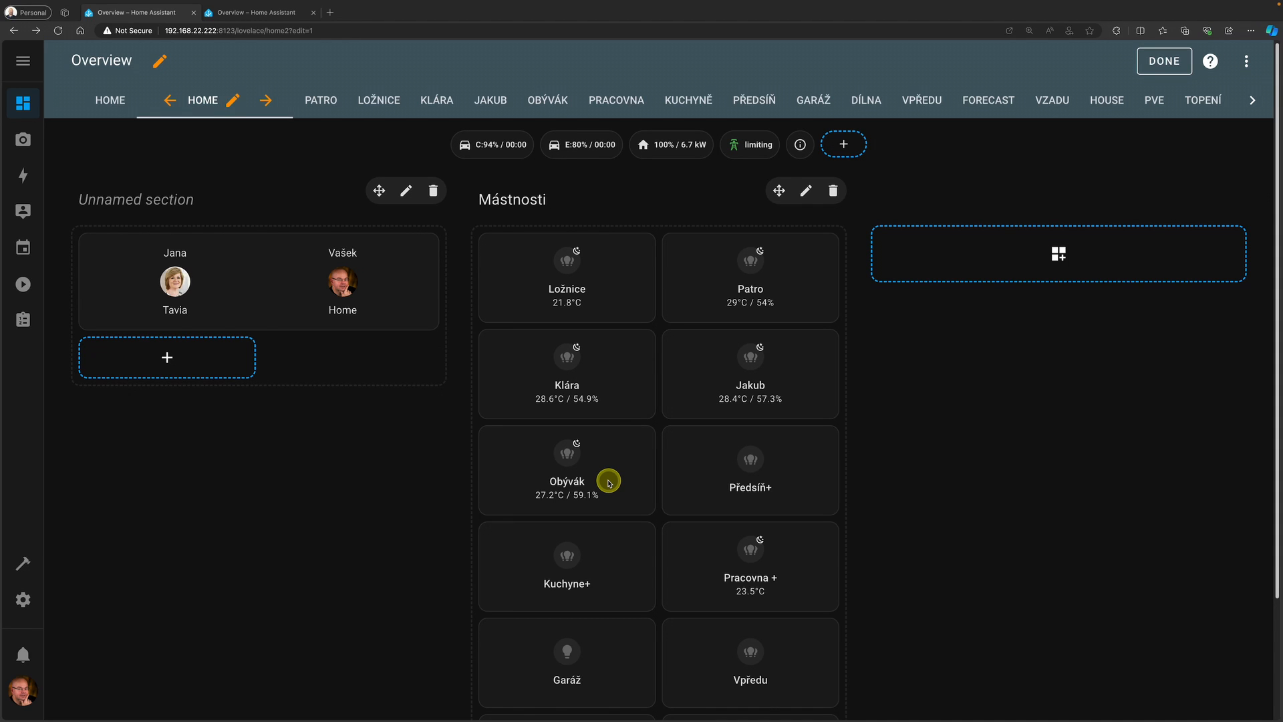
{"action": "scroll", "coordinate": [608, 481], "scroll_direction": "down", "scroll_amount": 3}
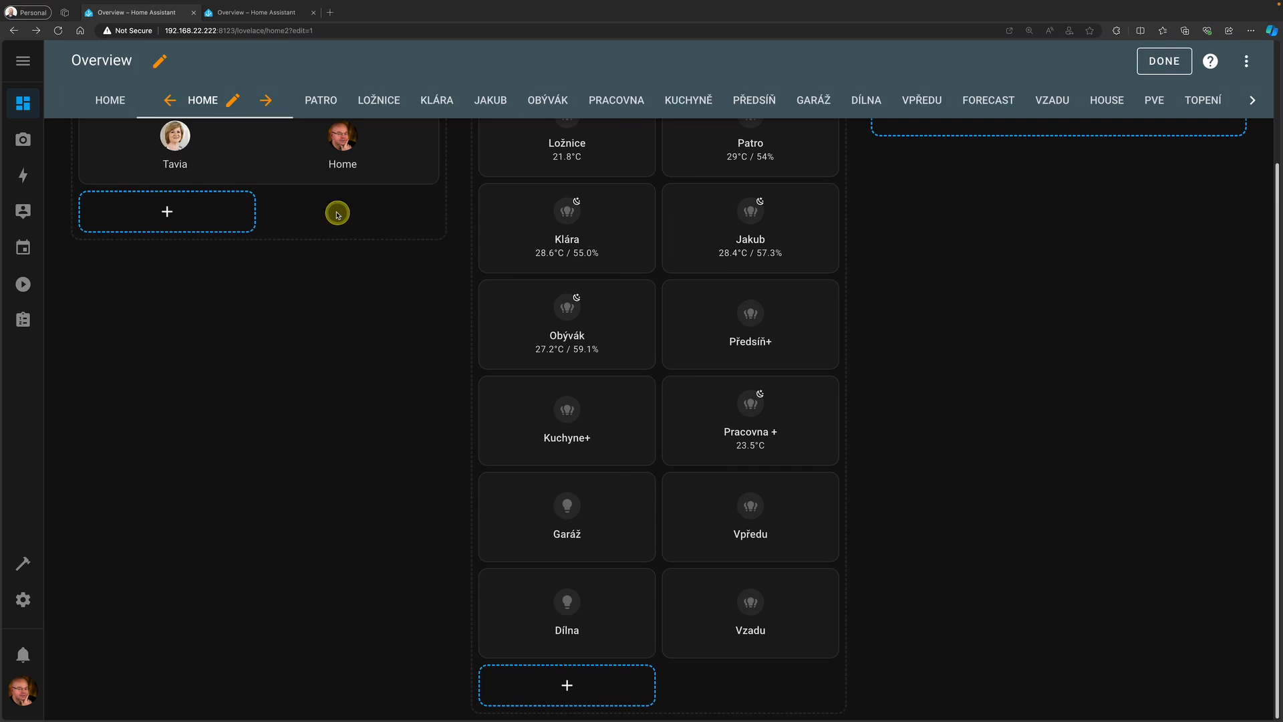
{"action": "left_click", "coordinate": [116, 105]}
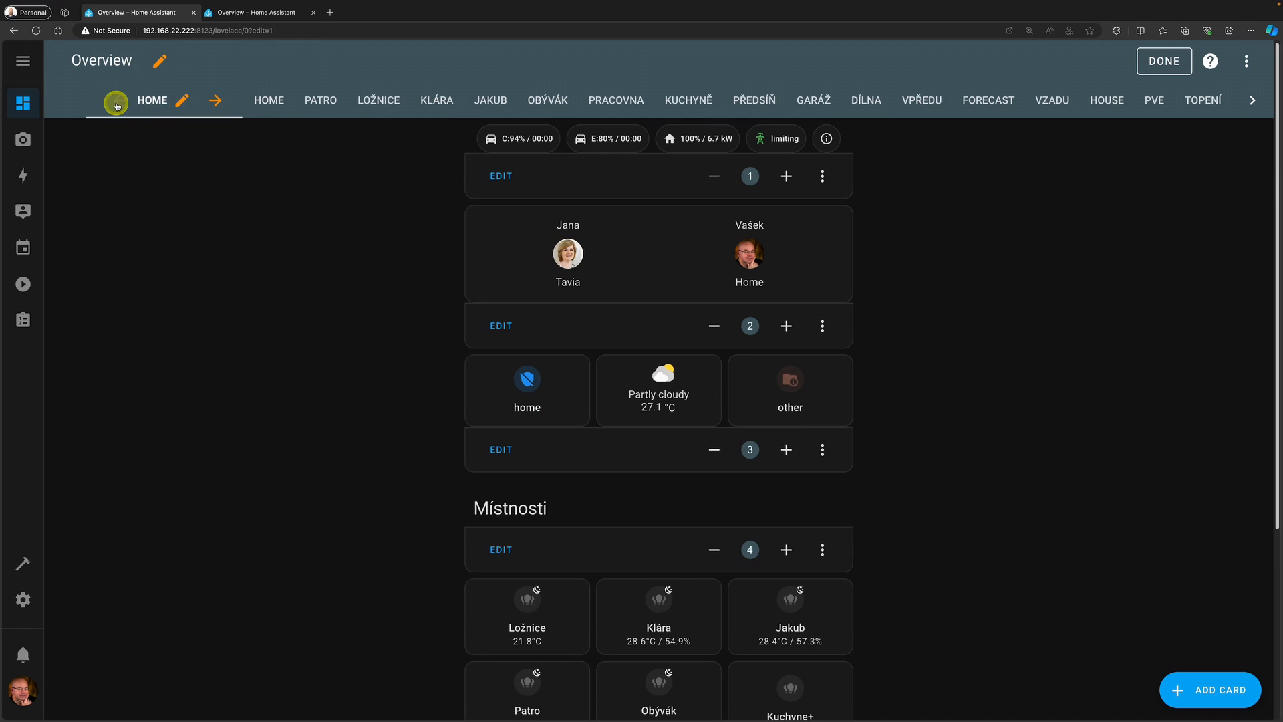
{"action": "scroll", "coordinate": [558, 451], "scroll_direction": "down", "scroll_amount": 5}
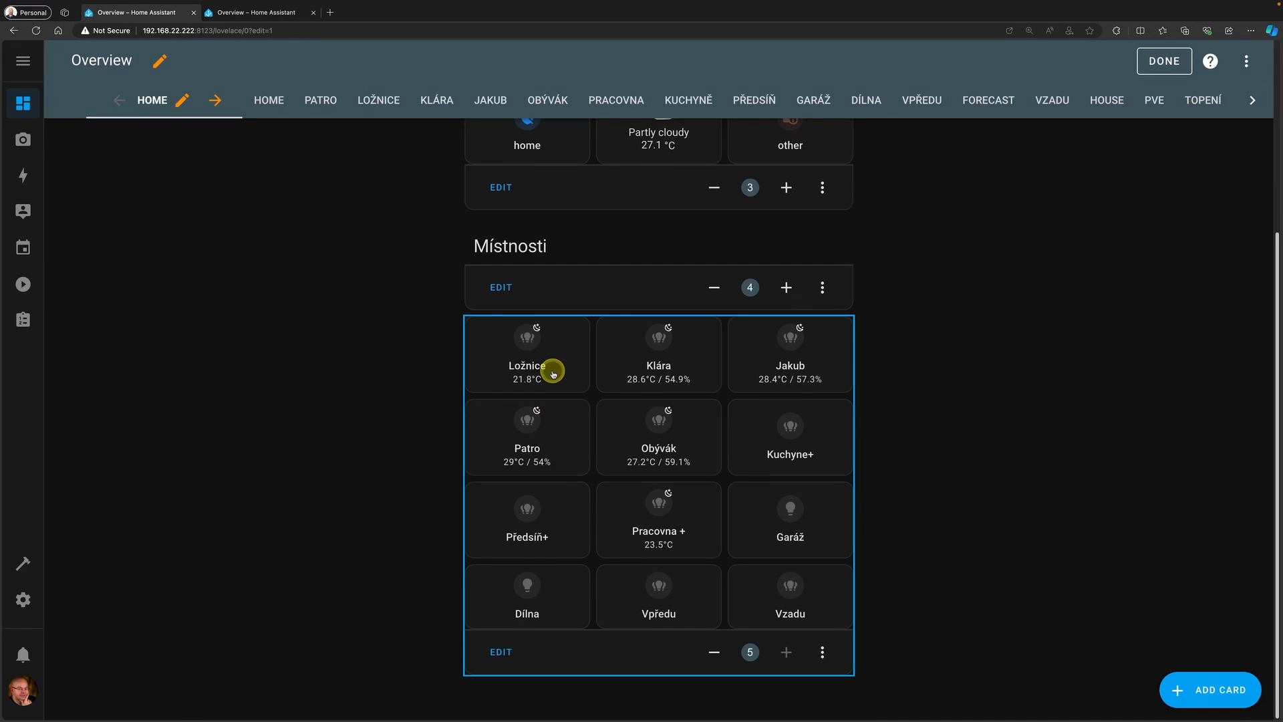
{"action": "scroll", "coordinate": [681, 321], "scroll_direction": "up", "scroll_amount": 2}
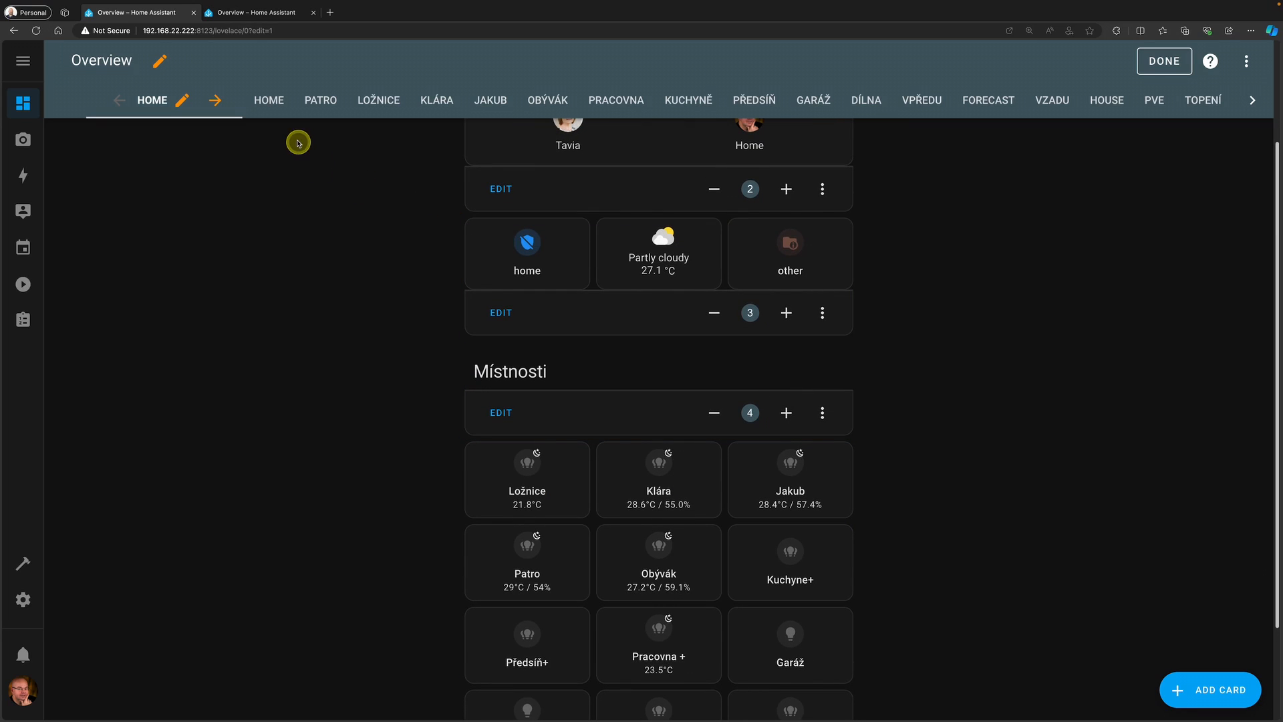
{"action": "left_click", "coordinate": [270, 100]}
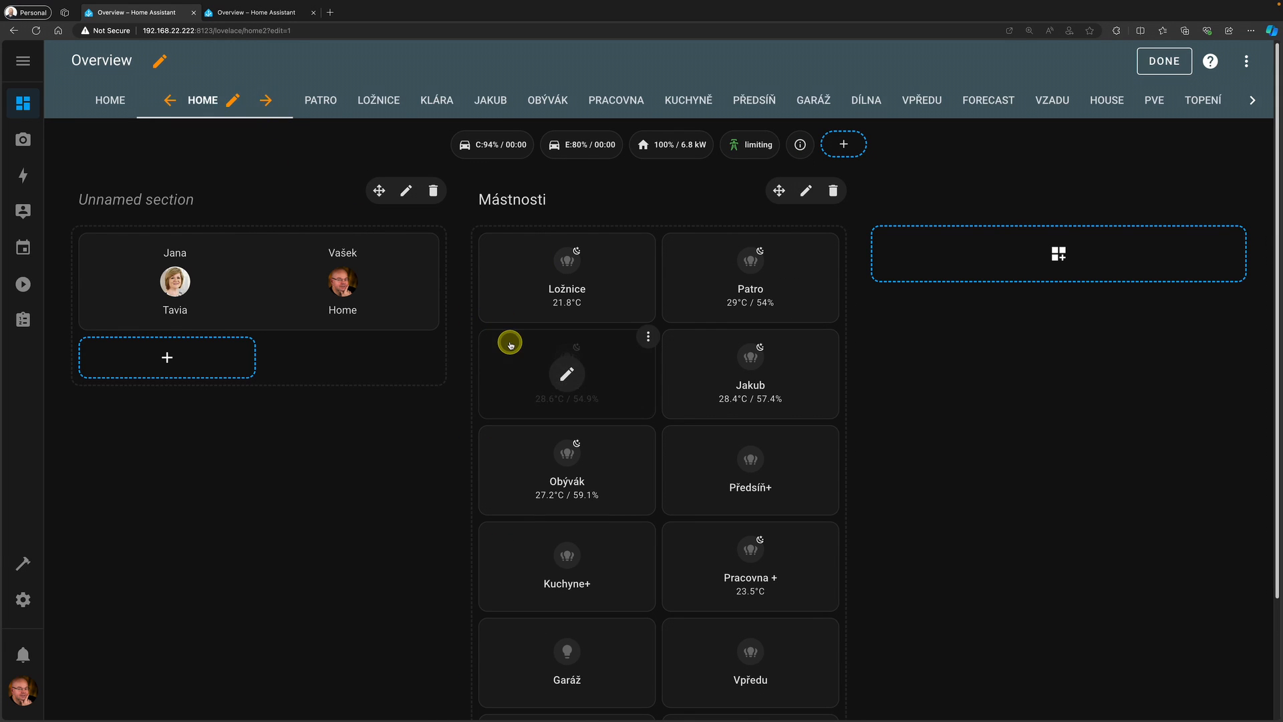
{"action": "mouse_move", "coordinate": [526, 302]}
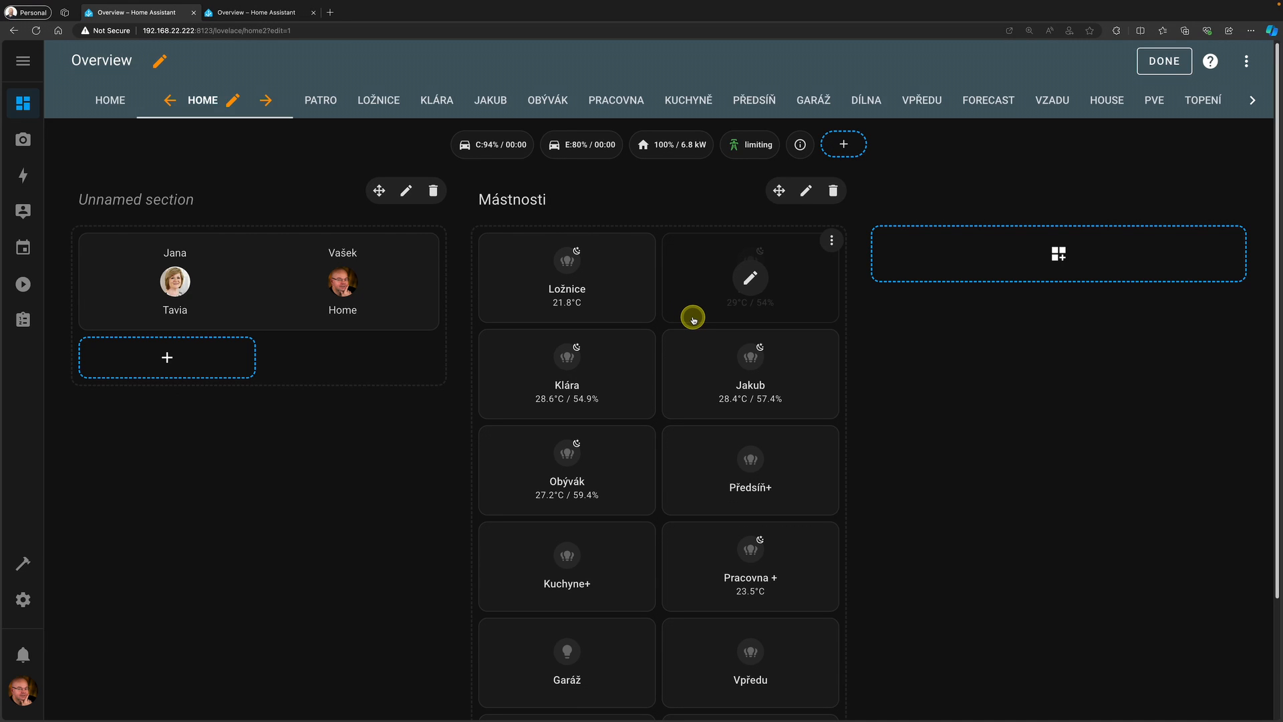
- Switch to the second browser tab and look over the new Home view's sections outside editing mode
{"action": "left_click", "coordinate": [252, 17]}
{"action": "left_click", "coordinate": [280, 702]}
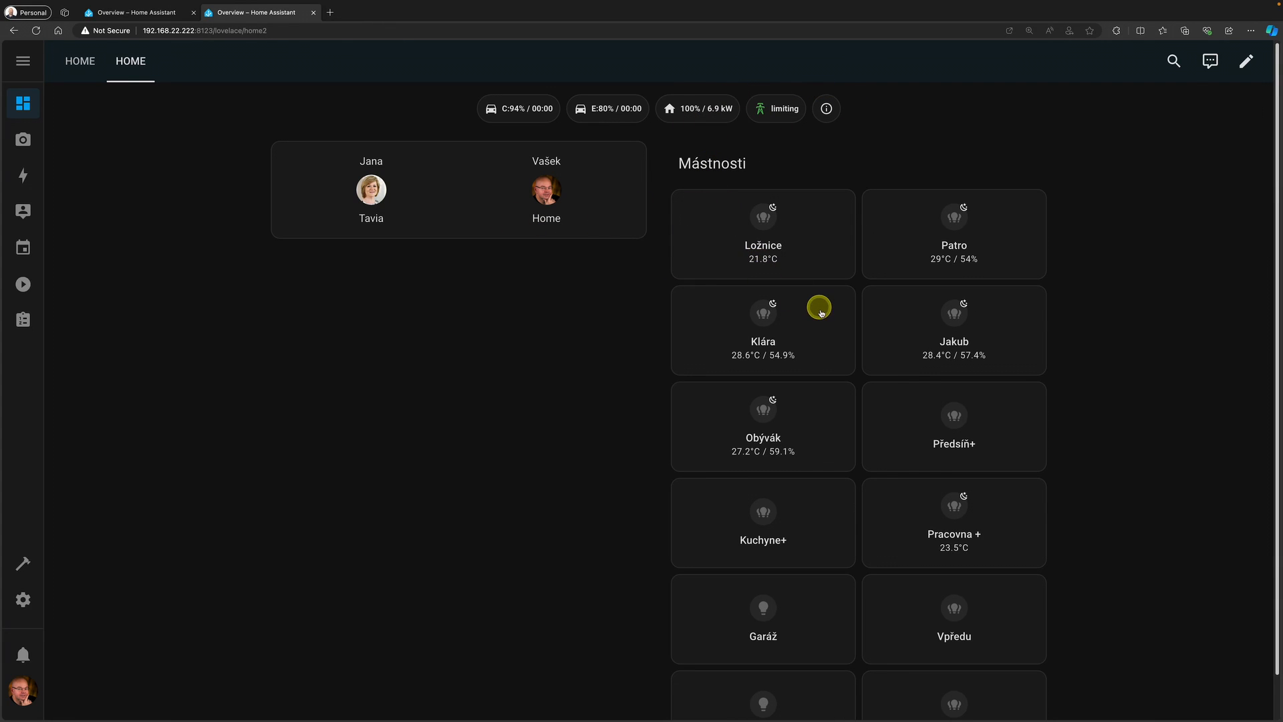
{"action": "scroll", "coordinate": [820, 310], "scroll_direction": "down", "scroll_amount": 1}
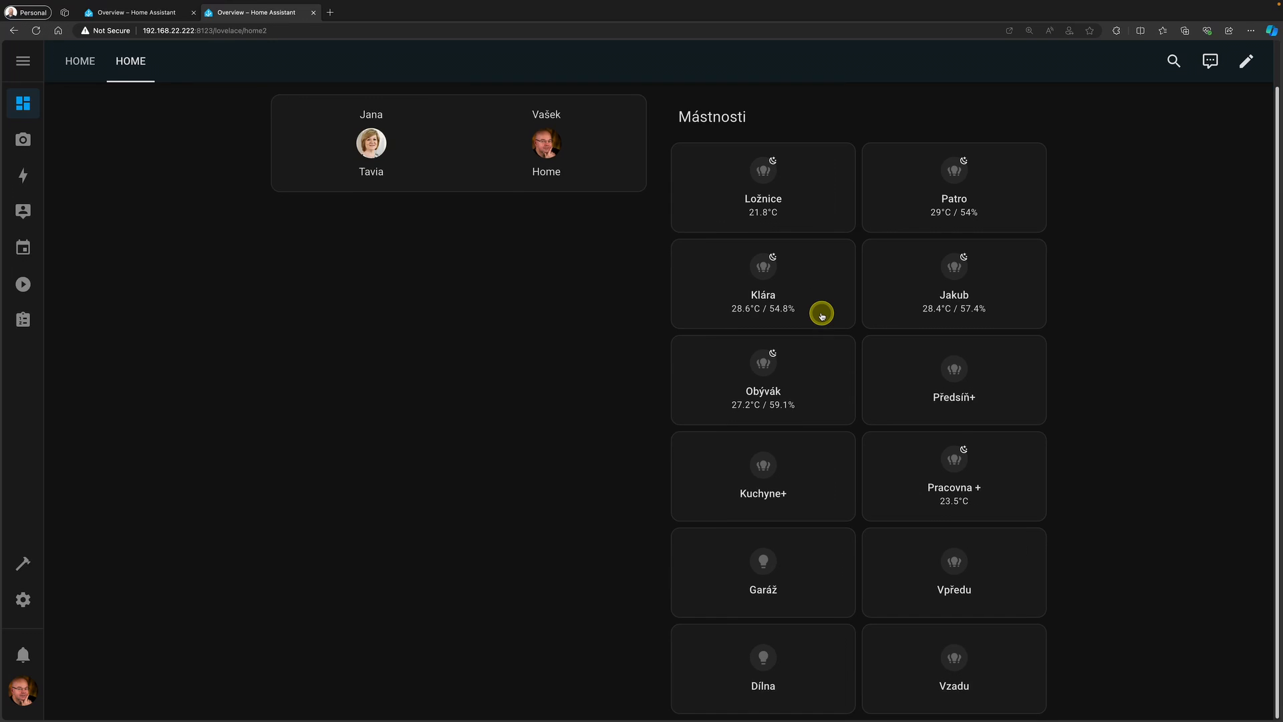
{"action": "scroll", "coordinate": [821, 315], "scroll_direction": "up", "scroll_amount": 1}
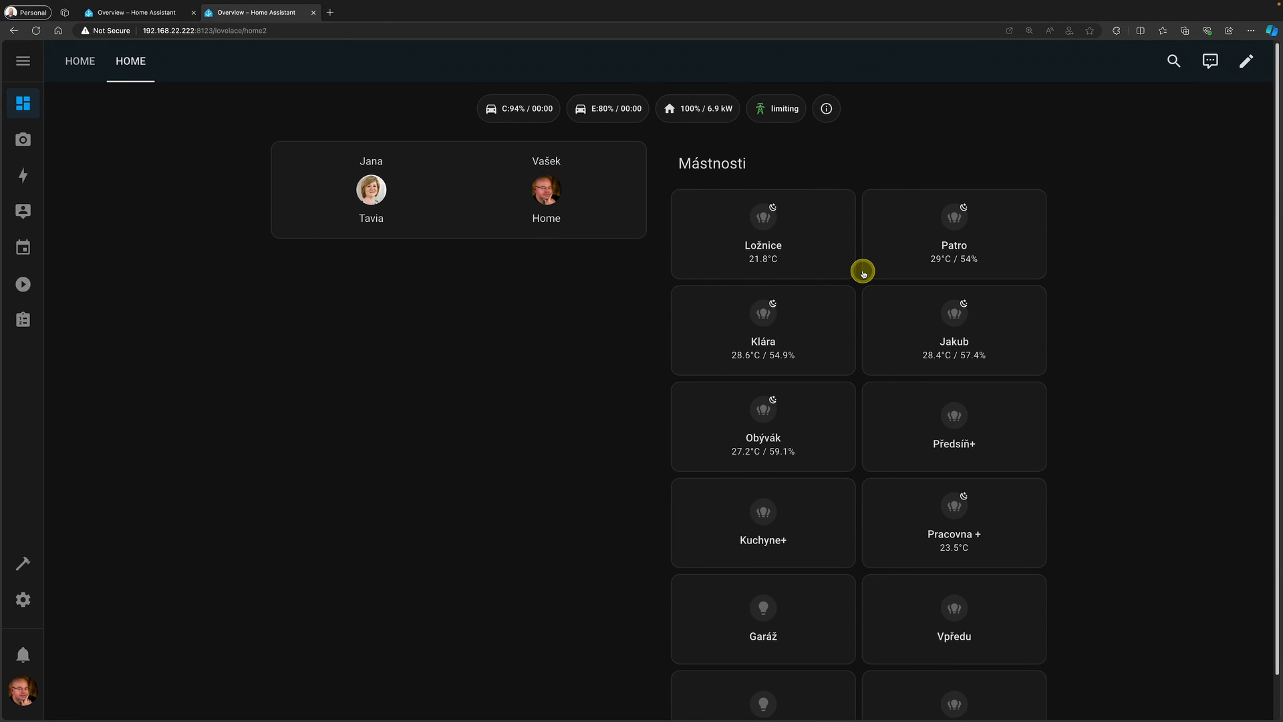
- Preview the new Home view at iPhone XR size with the browser's device emulation, and close the developer tools
{"action": "key", "text": "super+minus"}
{"action": "key", "text": "super+equal"}
{"action": "key", "text": "super+alt+i"}
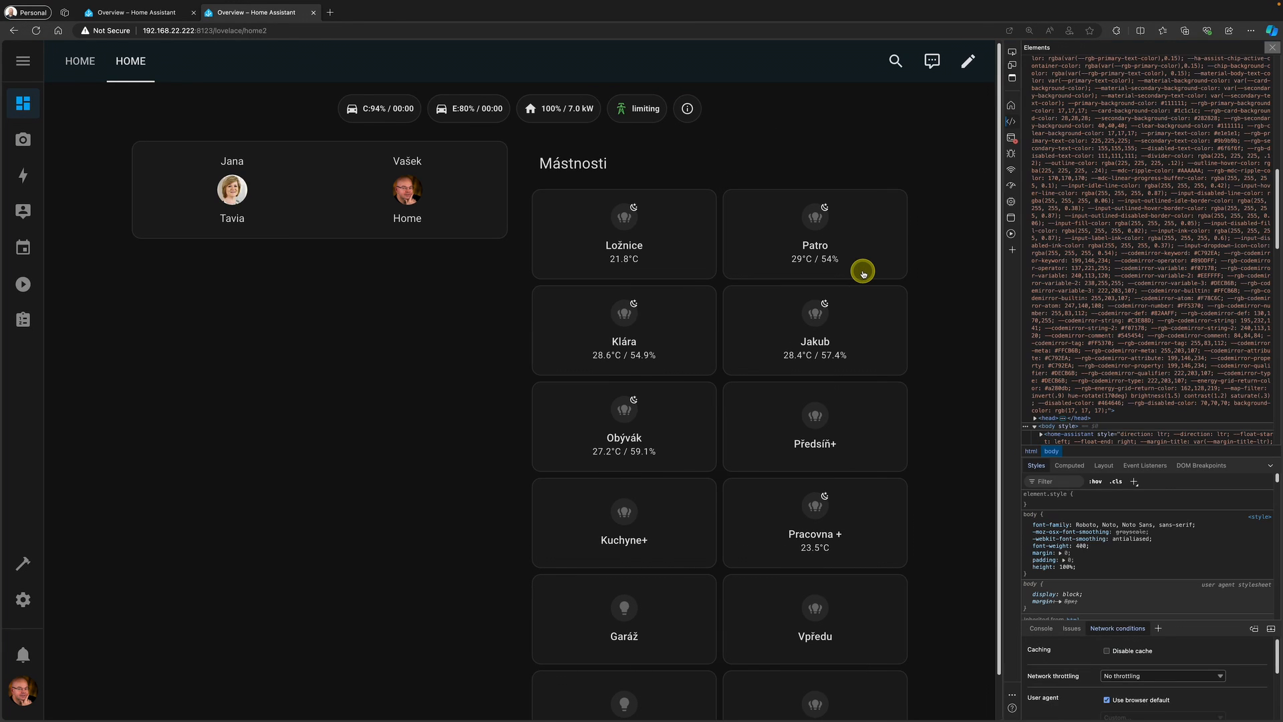
{"action": "left_click", "coordinate": [1011, 74]}
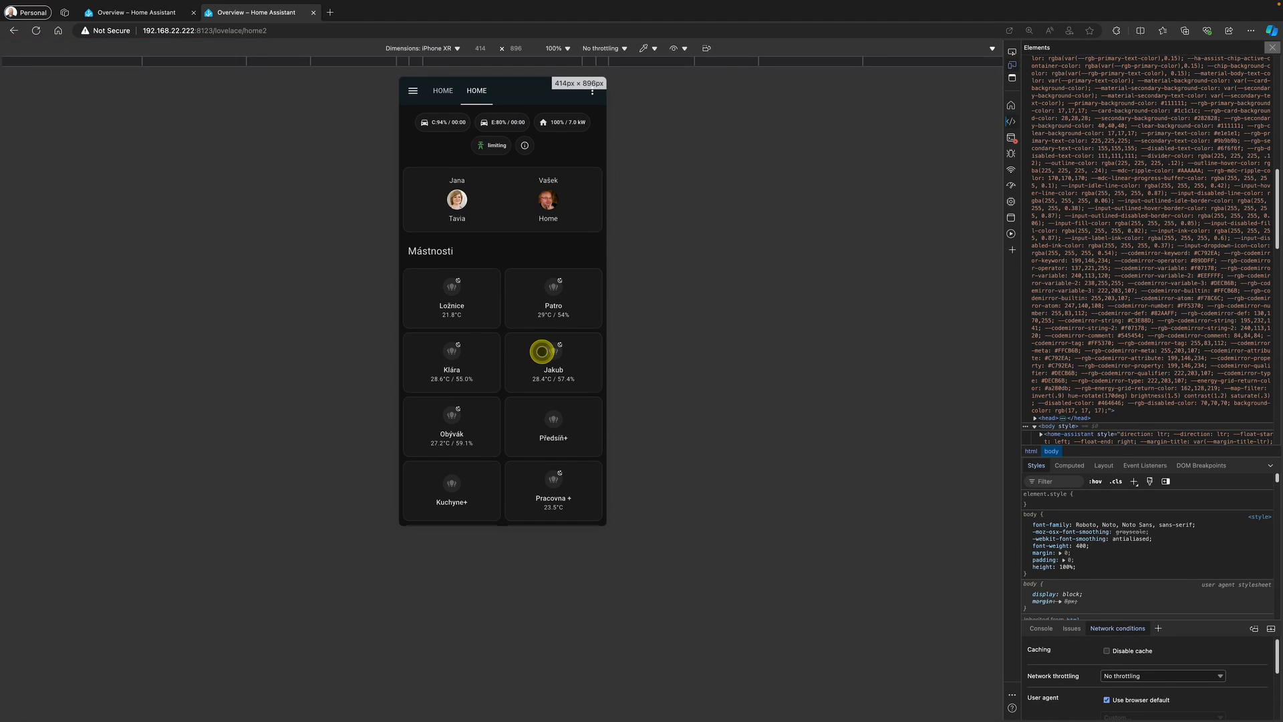
{"action": "scroll", "coordinate": [631, 496], "scroll_direction": "down", "scroll_amount": 3}
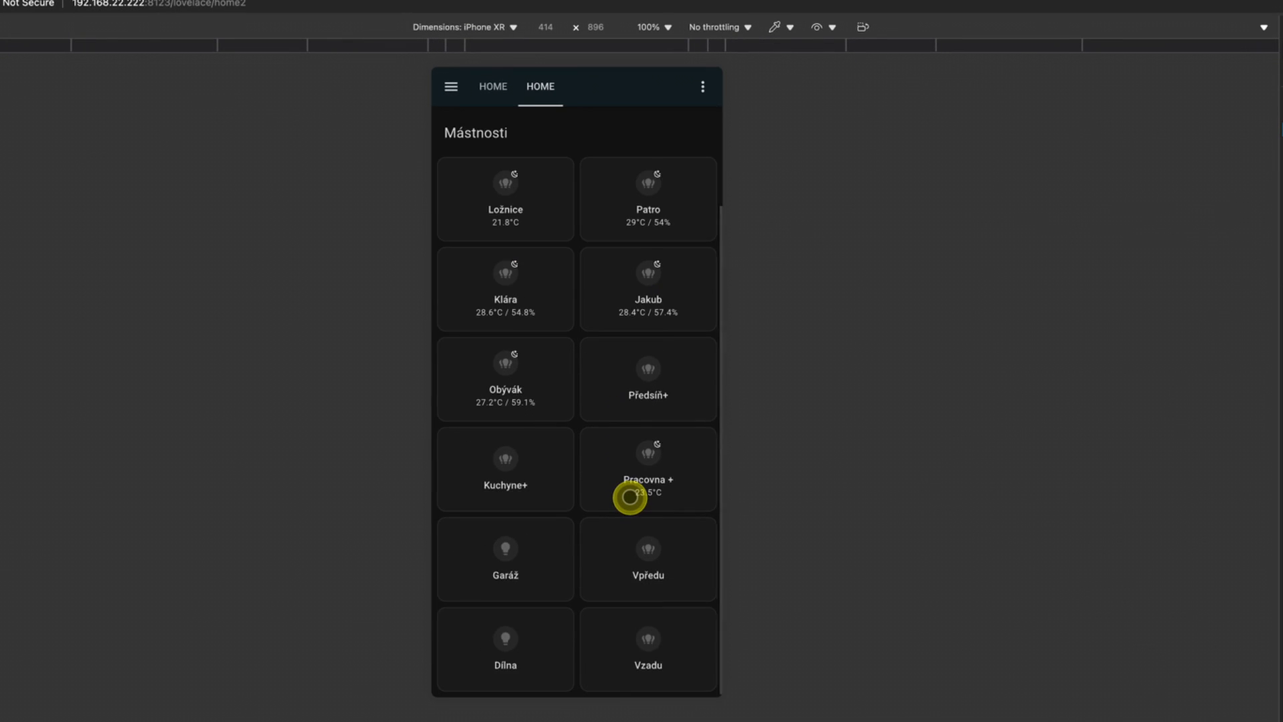
{"action": "scroll", "coordinate": [630, 497], "scroll_direction": "up", "scroll_amount": 3}
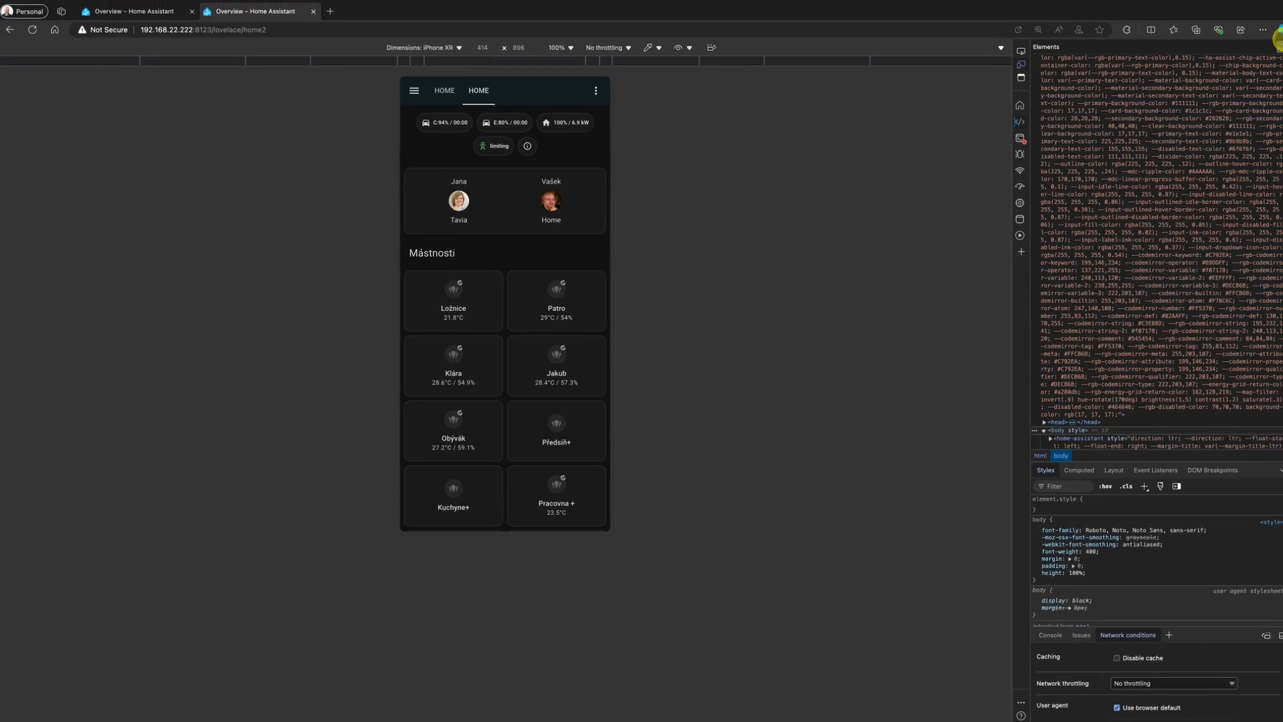
{"action": "left_click", "coordinate": [1273, 51]}
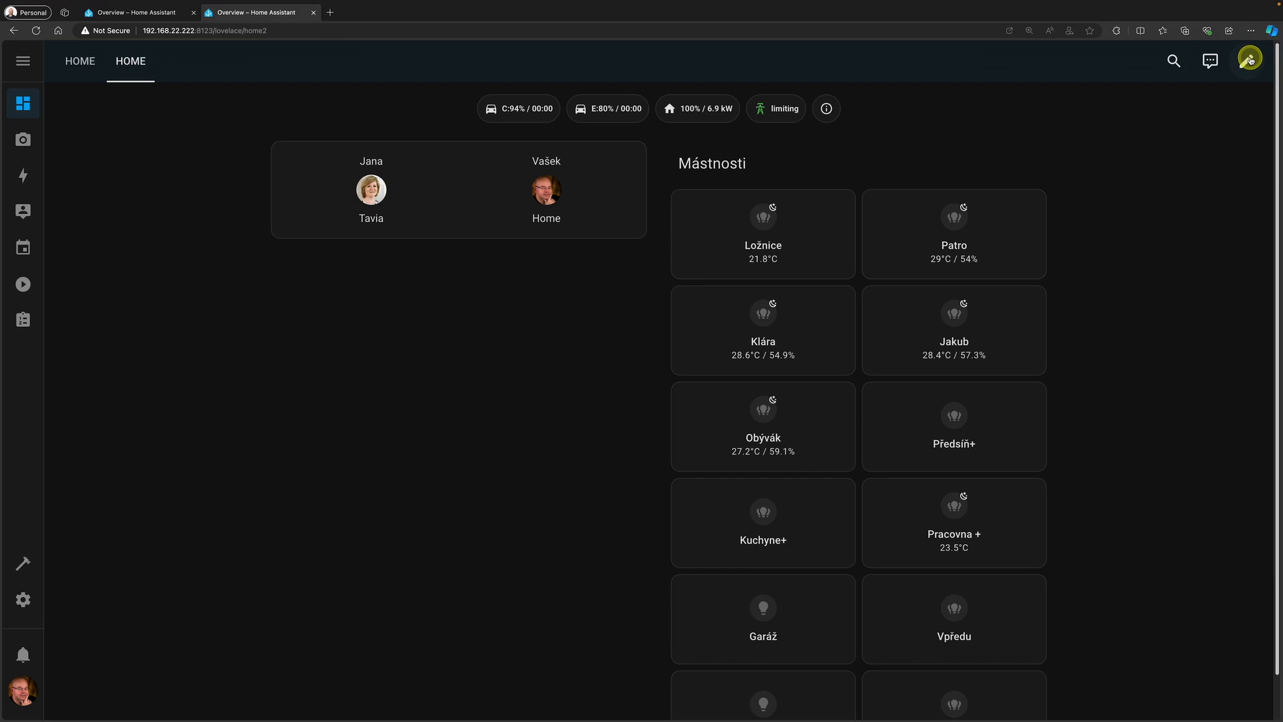
- In the first browser tab, open the Ložnice card's layout settings and save them at 2 columns by 2 rows
{"action": "left_click", "coordinate": [1251, 60]}
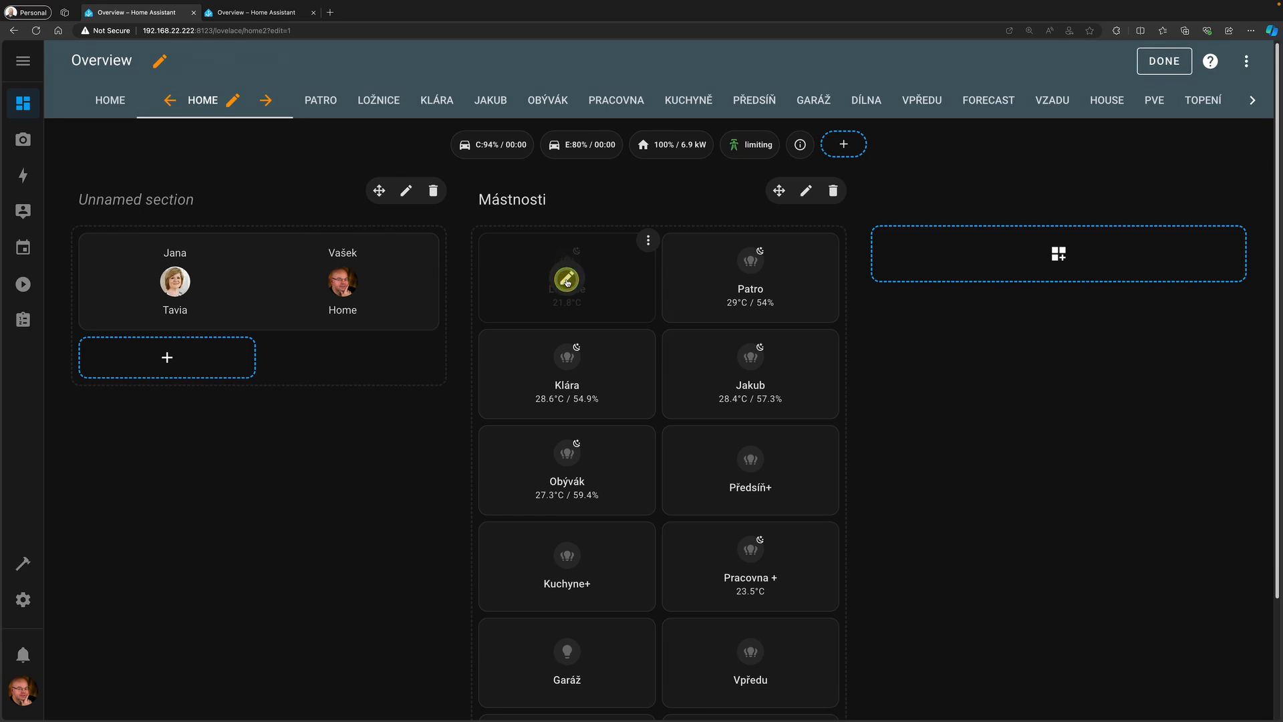
{"action": "left_click", "coordinate": [566, 282]}
{"action": "left_click", "coordinate": [568, 164]}
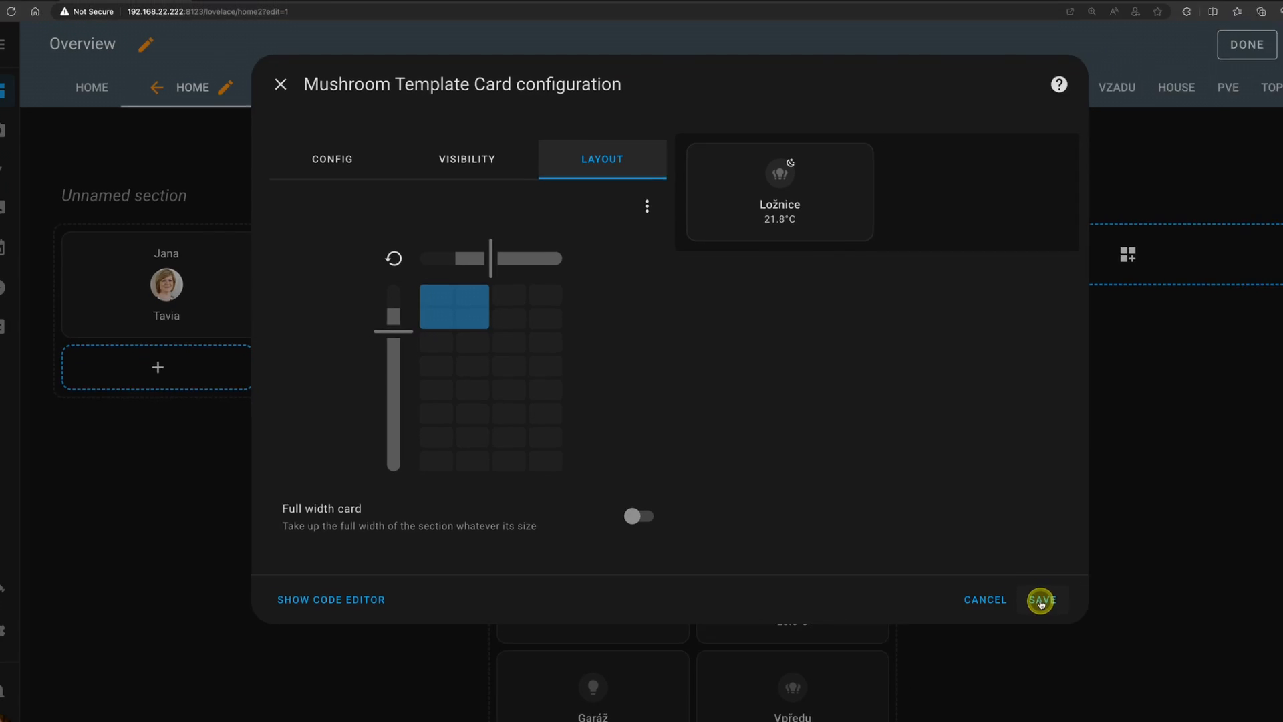
{"action": "left_click", "coordinate": [982, 571]}
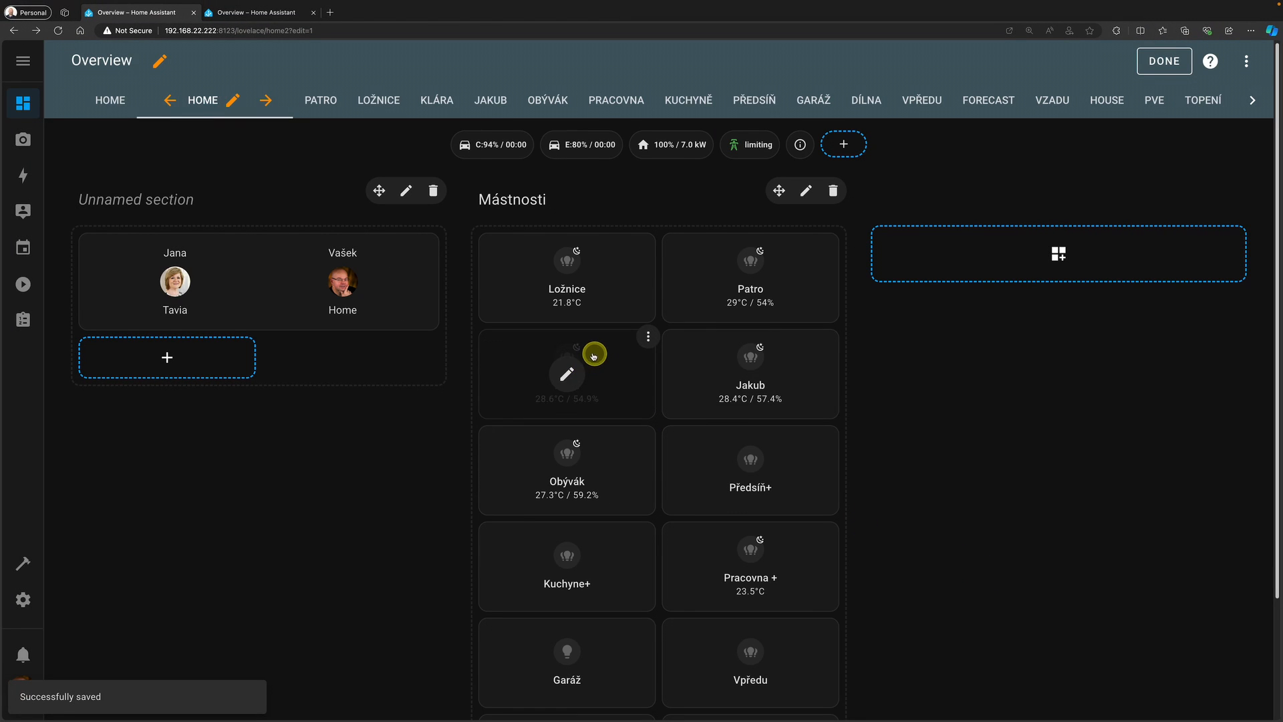
- Add two empty sections after Mástnosti and set the view's maximum number of sections wide to 3
{"action": "left_click", "coordinate": [1056, 260]}
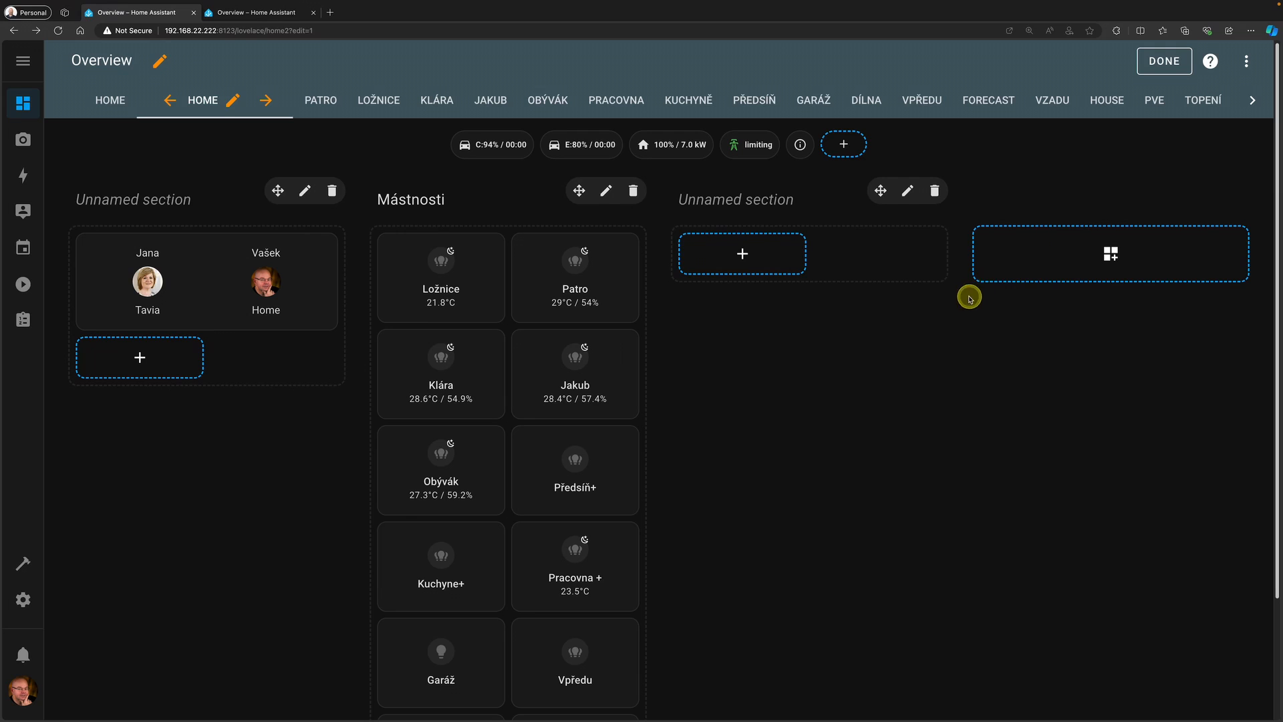
{"action": "left_click", "coordinate": [1079, 253]}
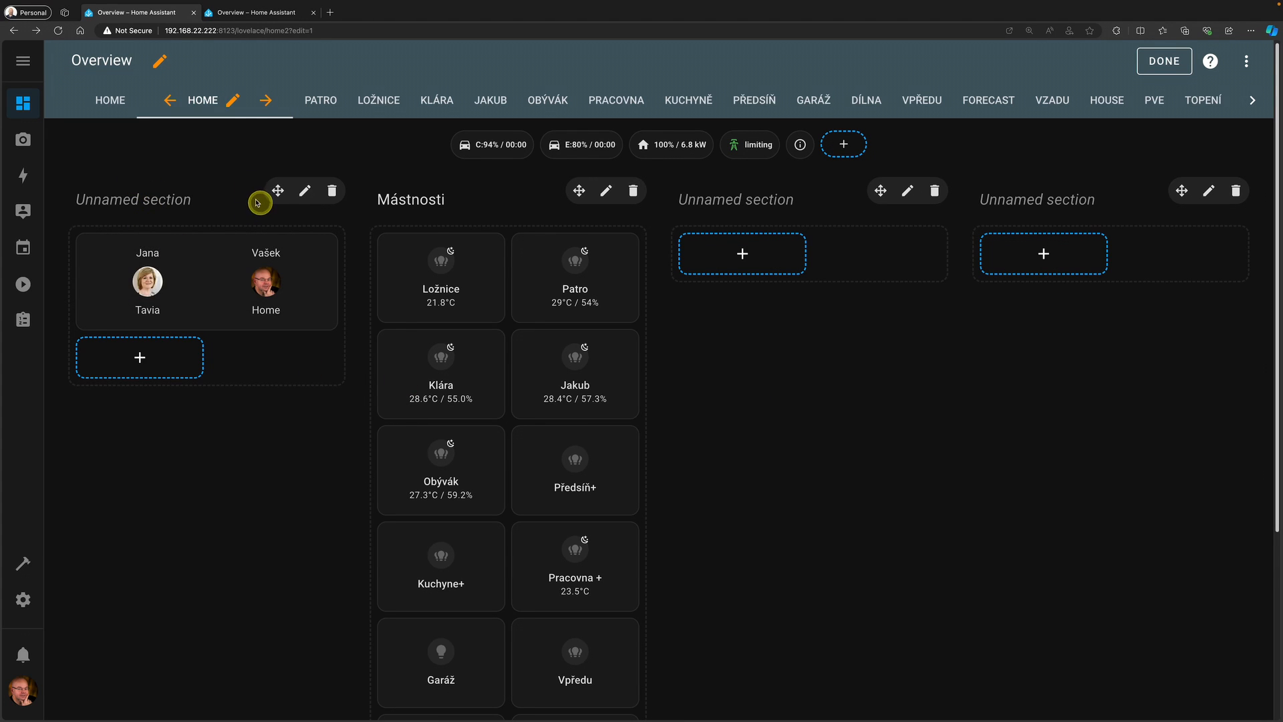
{"action": "left_click", "coordinate": [237, 103]}
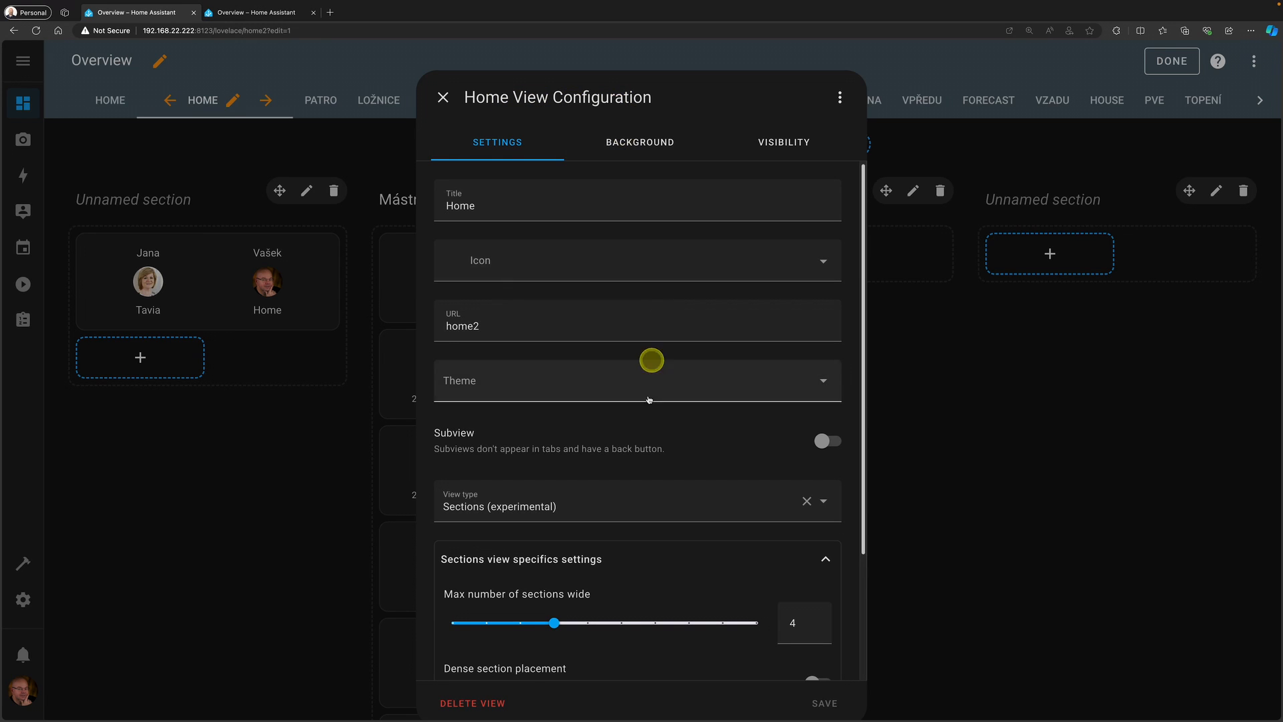
{"action": "mouse_move", "coordinate": [552, 630]}
{"action": "left_click_drag", "start_coordinate": [541, 630], "coordinate": [529, 624]}
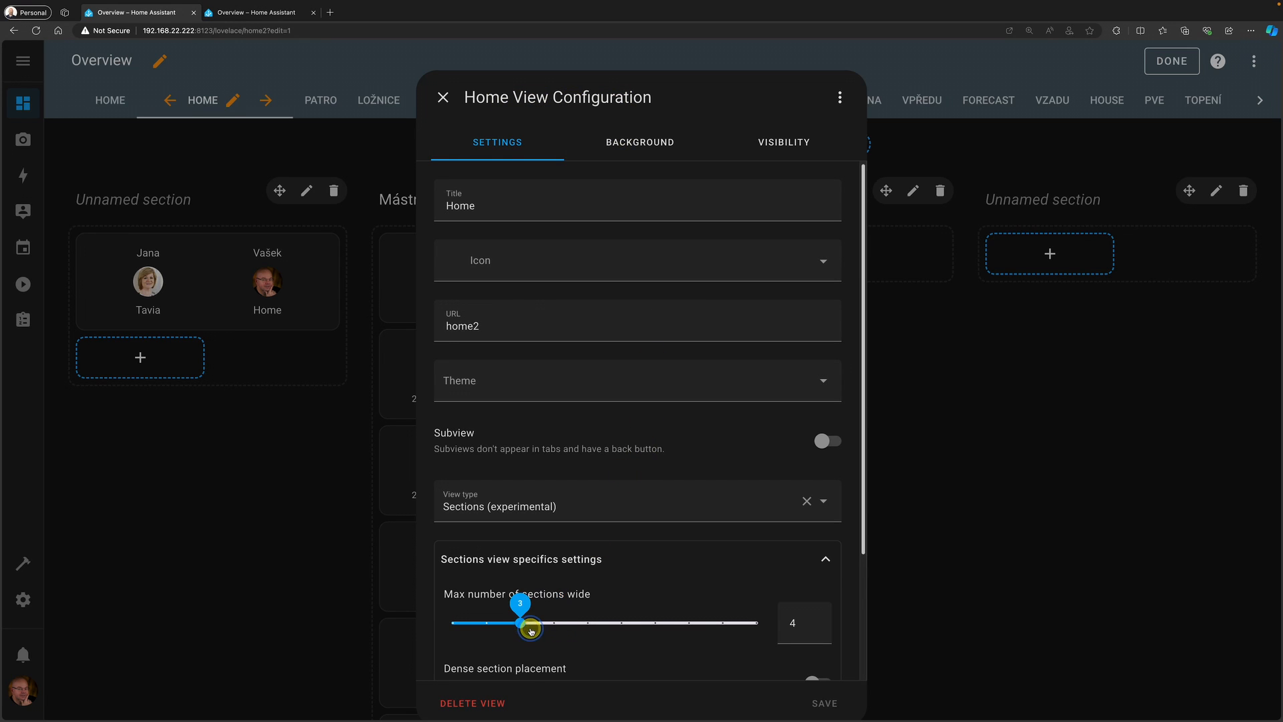
{"action": "left_click", "coordinate": [816, 704]}
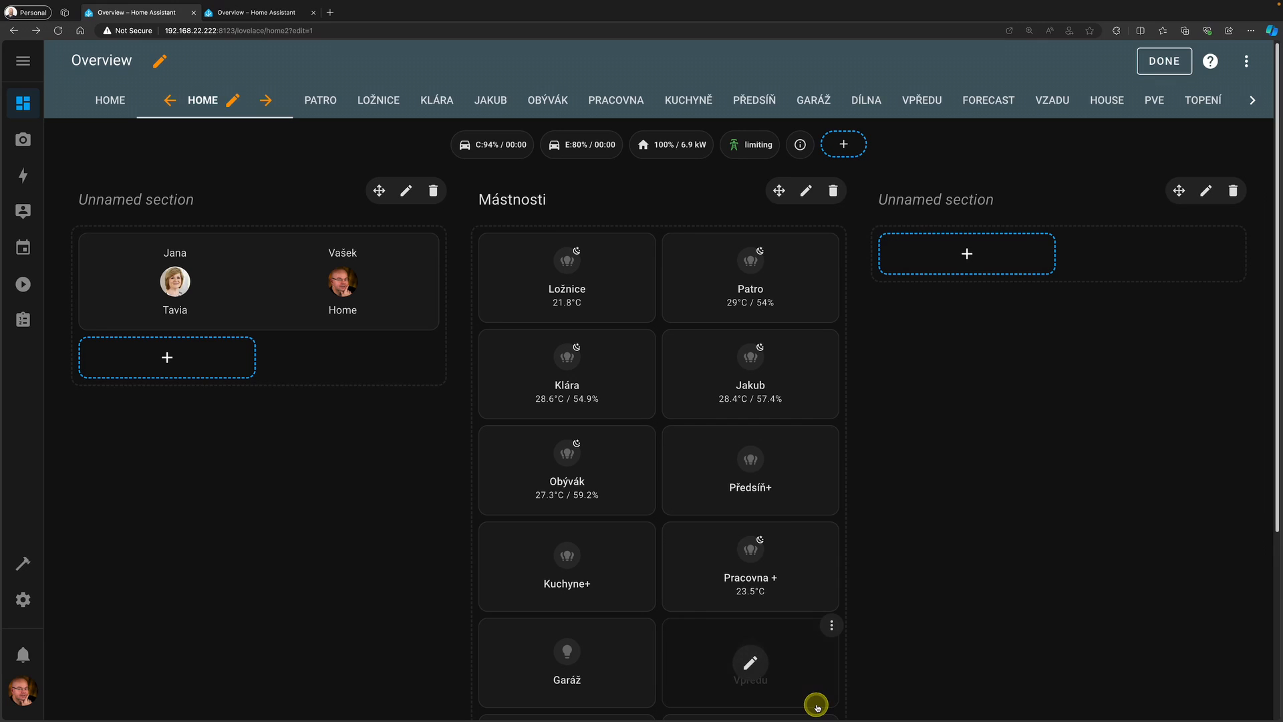
- Set the width of the first section containing the people card to 3 and save it
{"action": "mouse_move", "coordinate": [424, 279]}
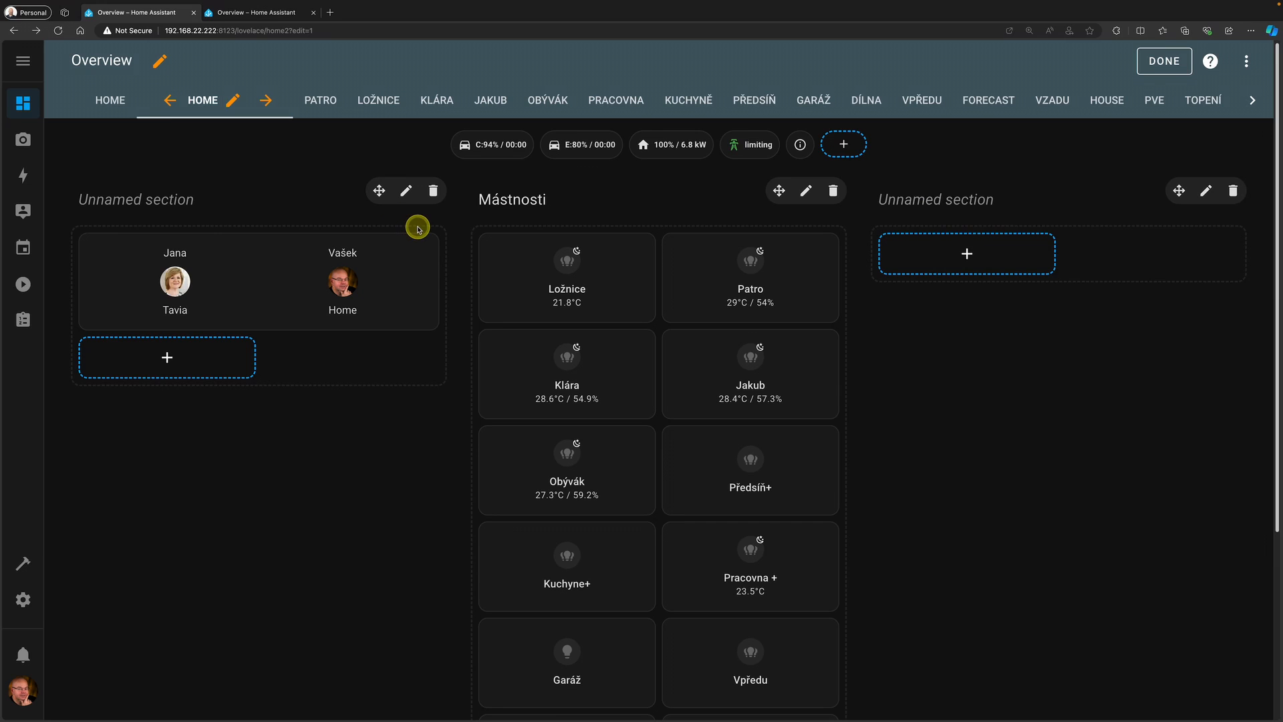
{"action": "left_click", "coordinate": [406, 193]}
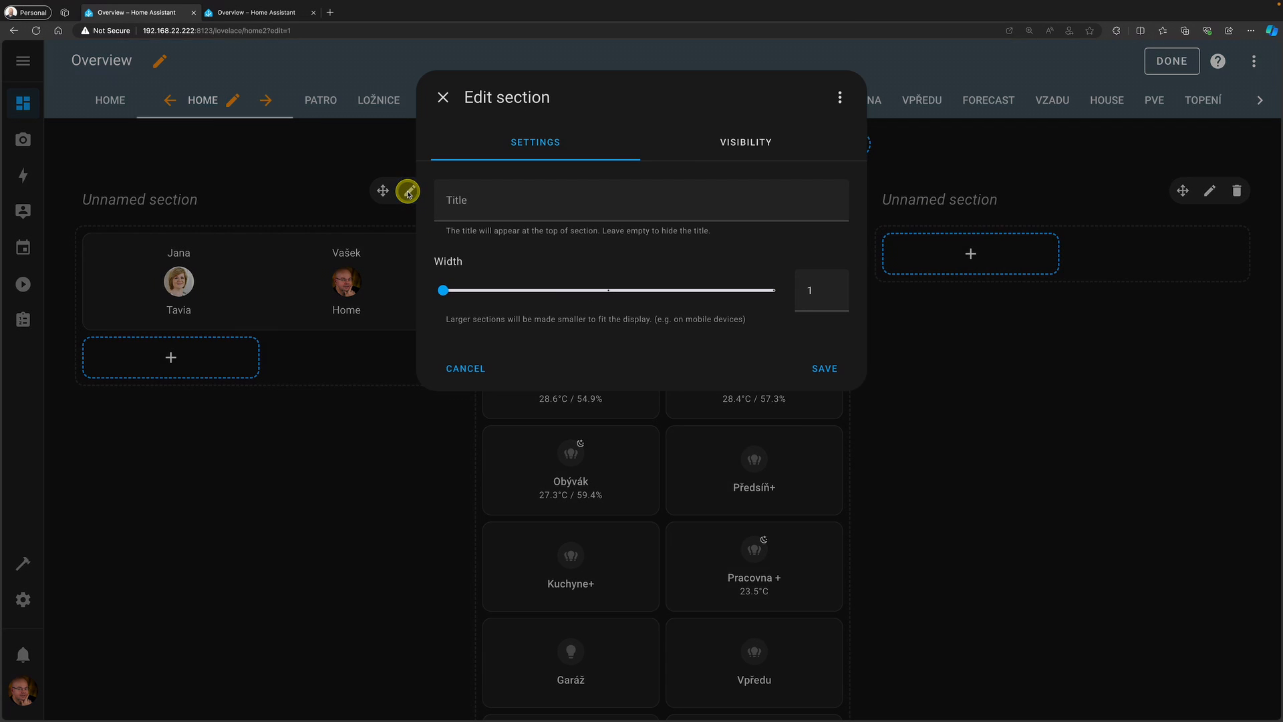
{"action": "left_click_drag", "start_coordinate": [445, 288], "coordinate": [788, 295]}
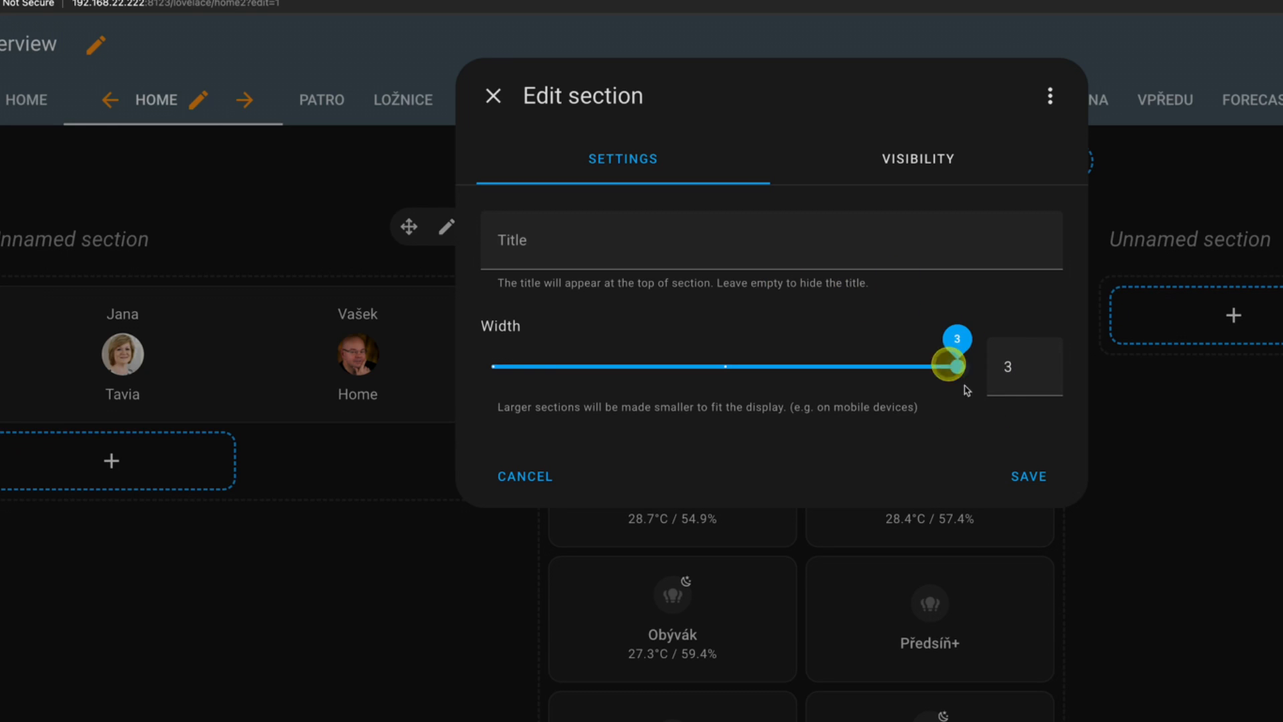
{"action": "left_click", "coordinate": [1031, 476]}
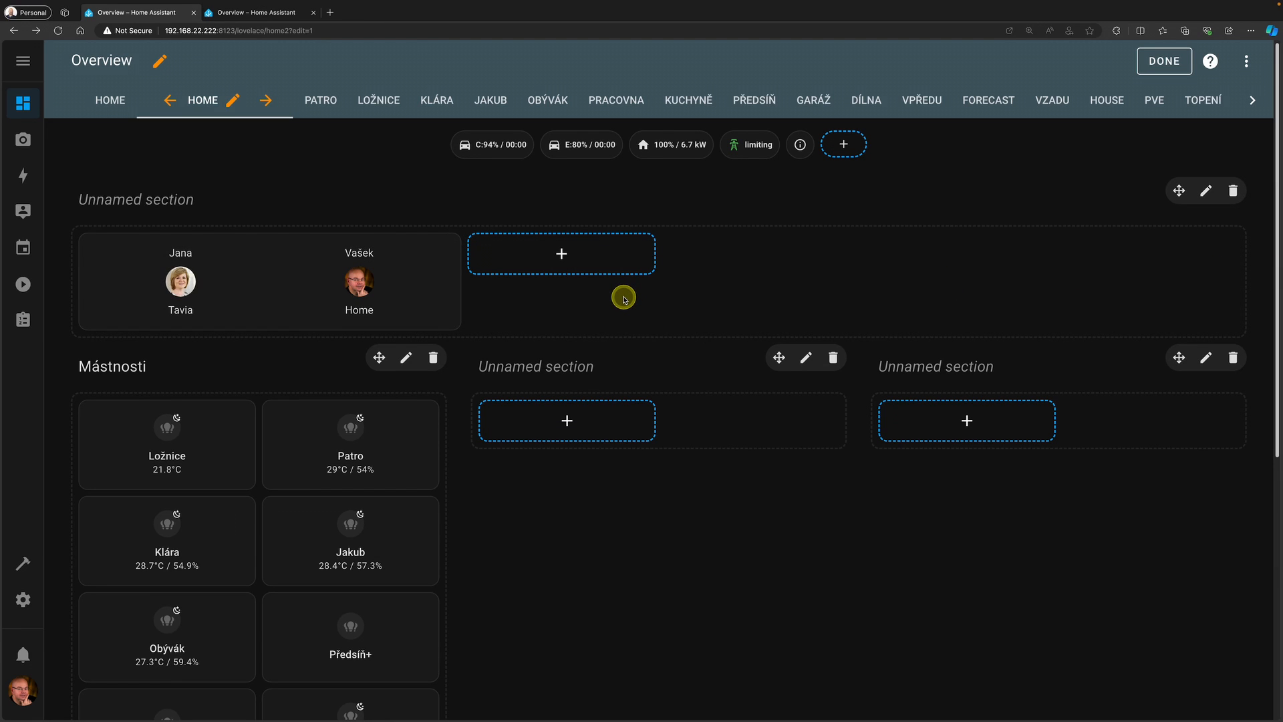
{"action": "scroll", "coordinate": [572, 371], "scroll_direction": "down", "scroll_amount": 3}
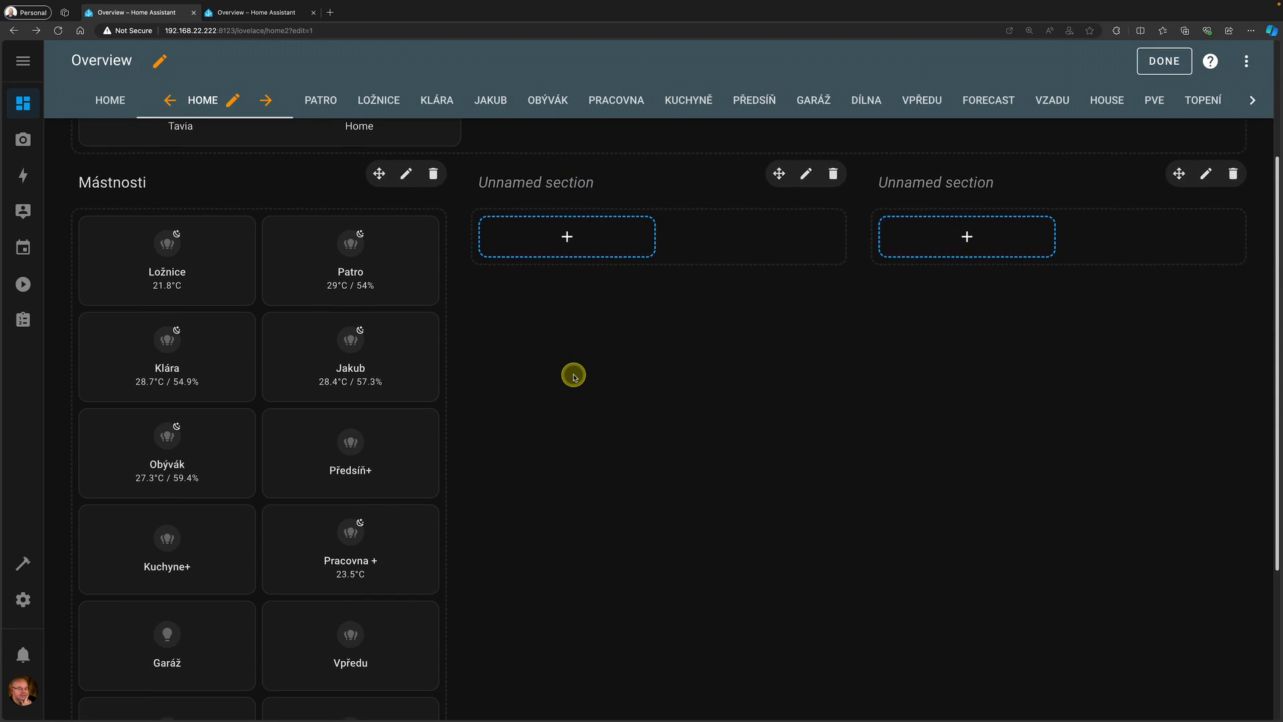
- Move the Patro card from Mástnosti to the second column's section and the room card after it to the third column's section
{"action": "scroll", "coordinate": [573, 374], "scroll_direction": "up", "scroll_amount": 2}
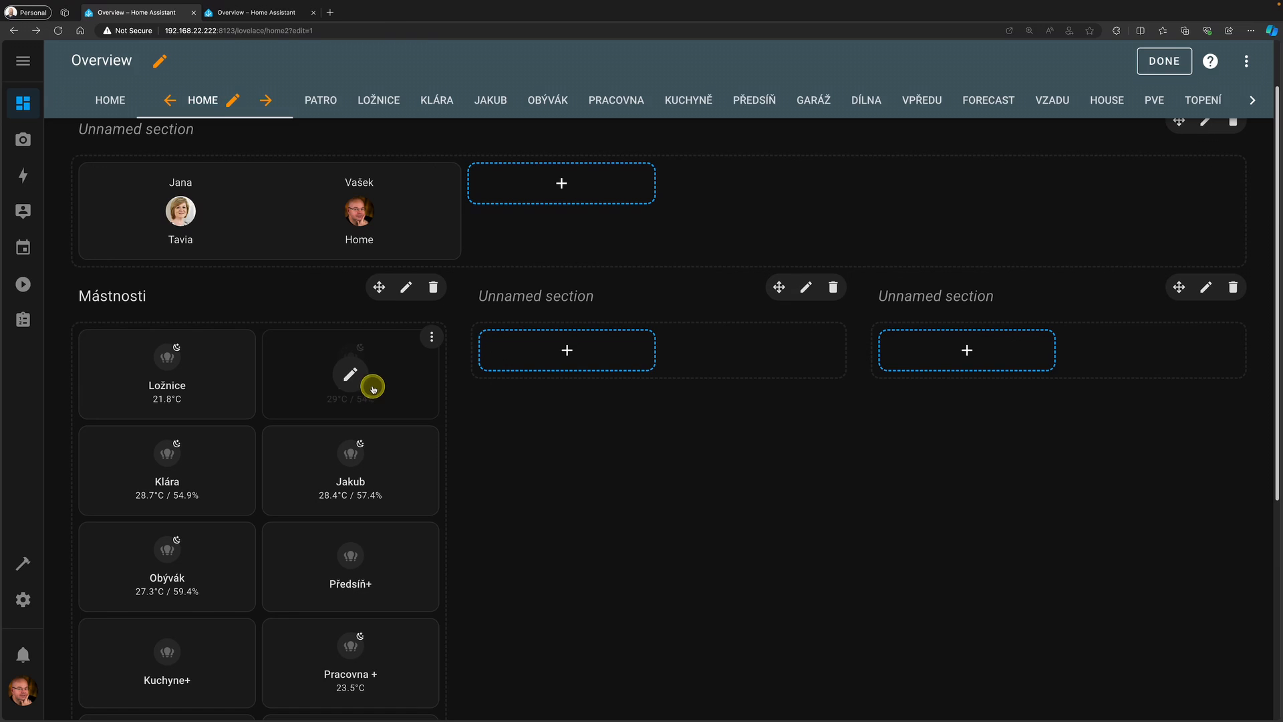
{"action": "left_click_drag", "start_coordinate": [361, 387], "coordinate": [599, 364]}
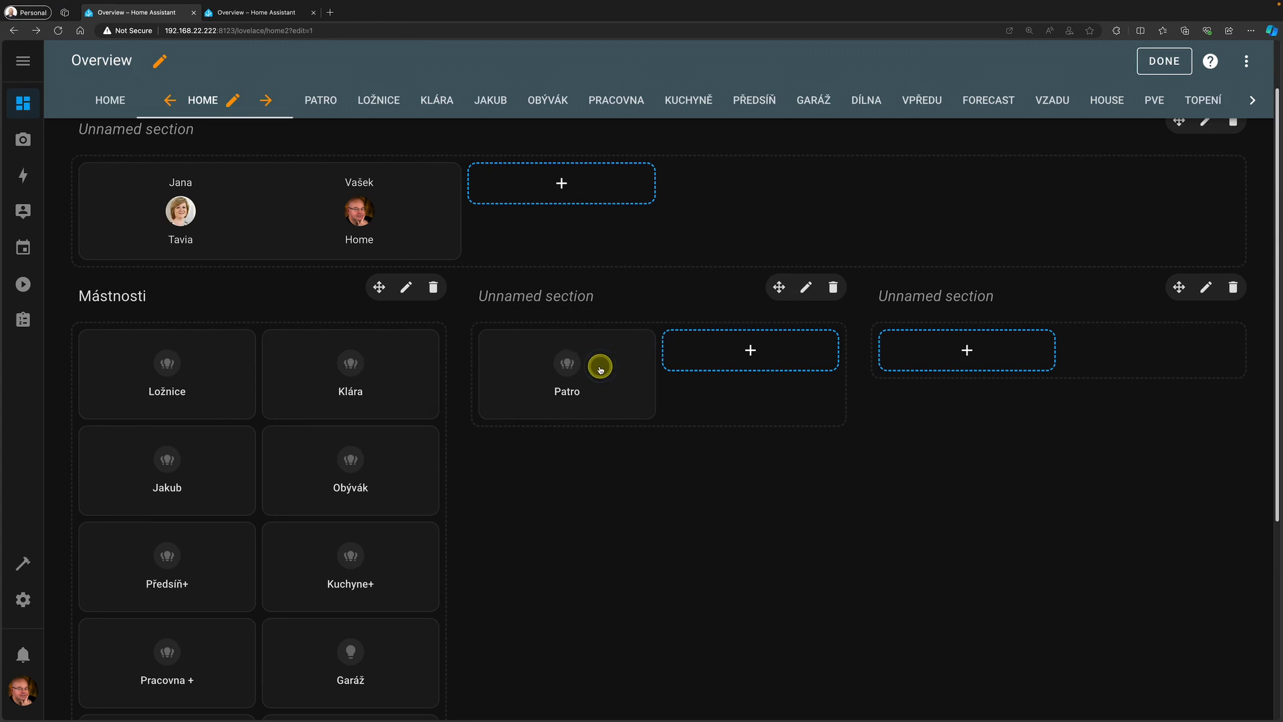
{"action": "left_click_drag", "start_coordinate": [361, 387], "coordinate": [975, 372]}
- Enable the full width card layout for the Ložnice card in Mástnosti and the Patro card, saving each one
{"action": "left_click", "coordinate": [166, 367]}
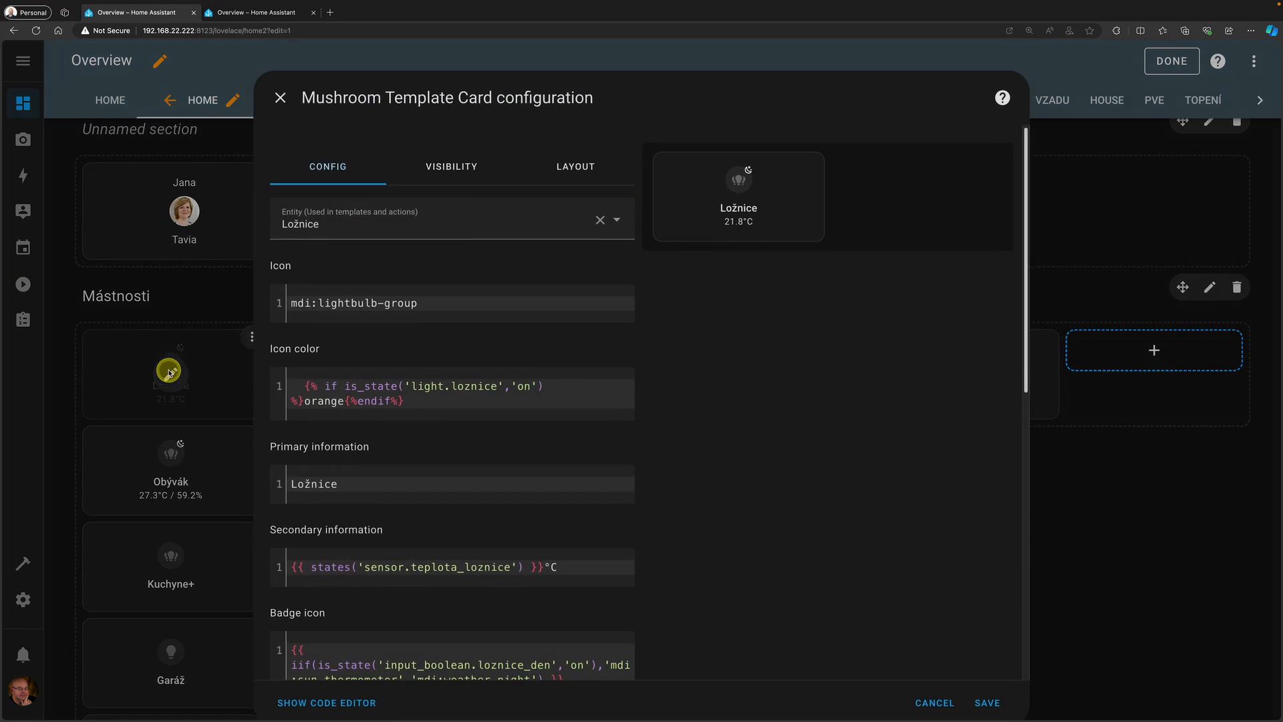
{"action": "left_click", "coordinate": [569, 168]}
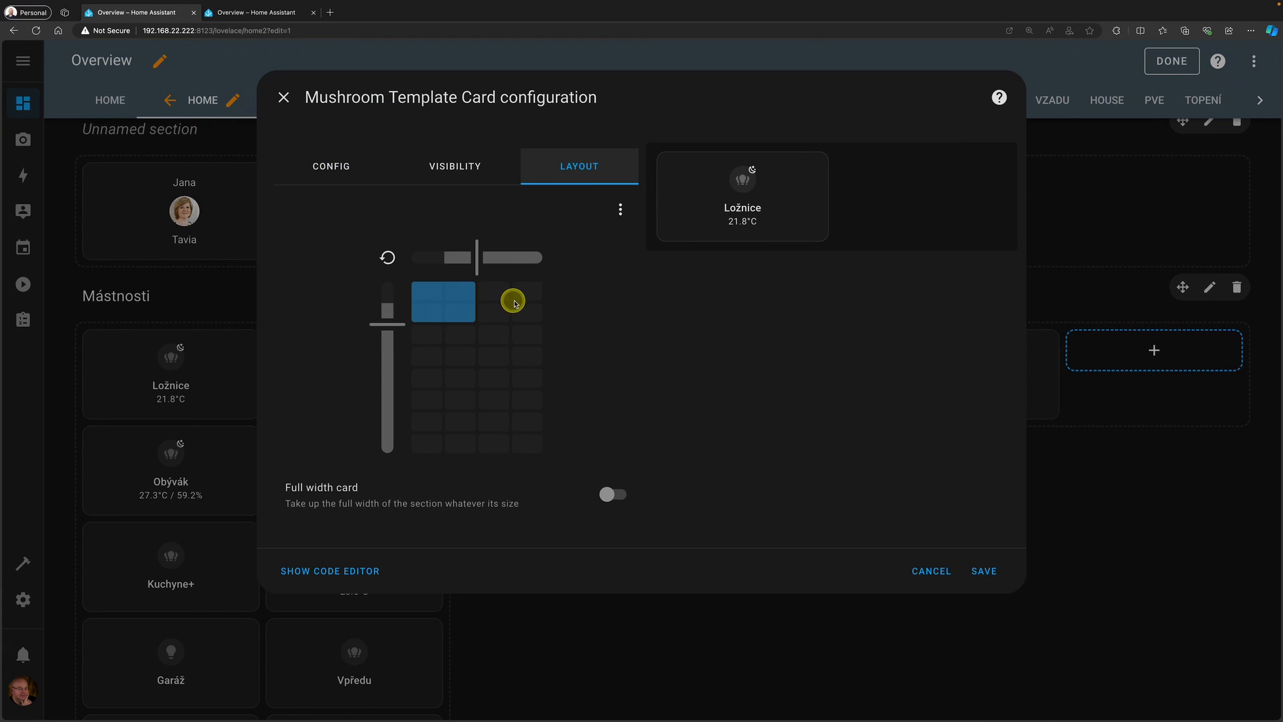
{"action": "left_click", "coordinate": [625, 494]}
{"action": "left_click", "coordinate": [982, 571]}
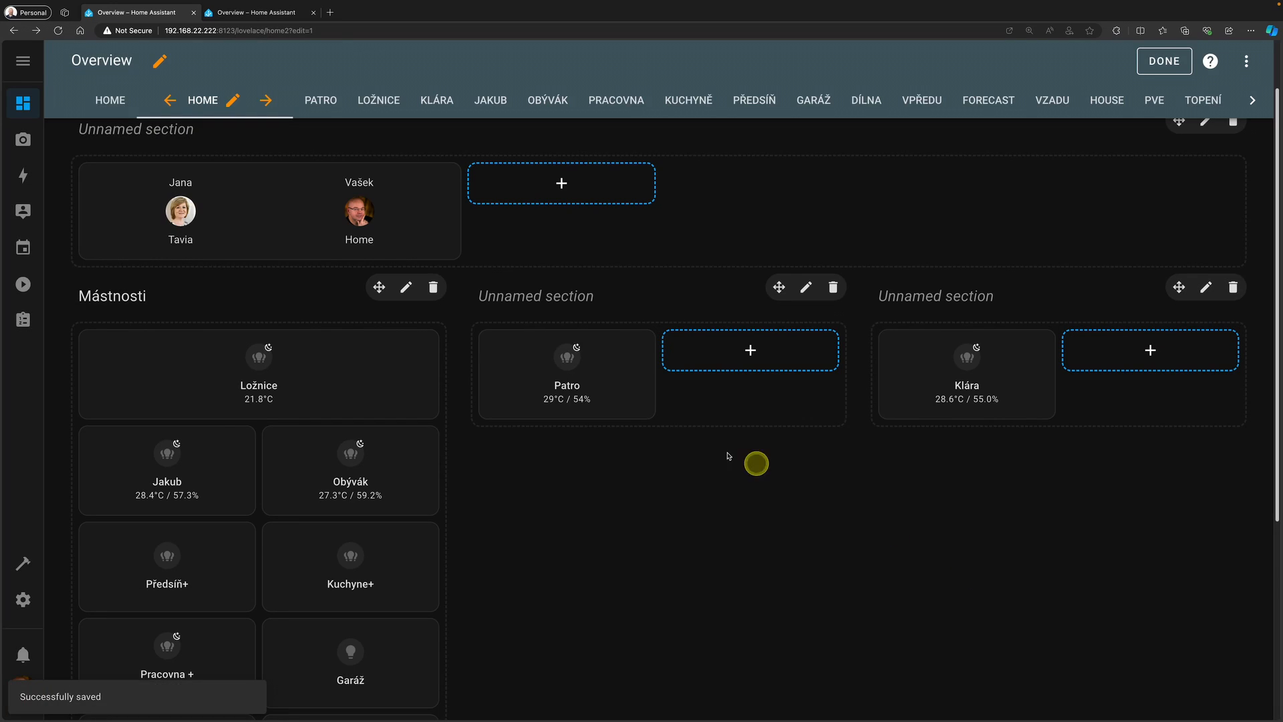
{"action": "left_click", "coordinate": [565, 365]}
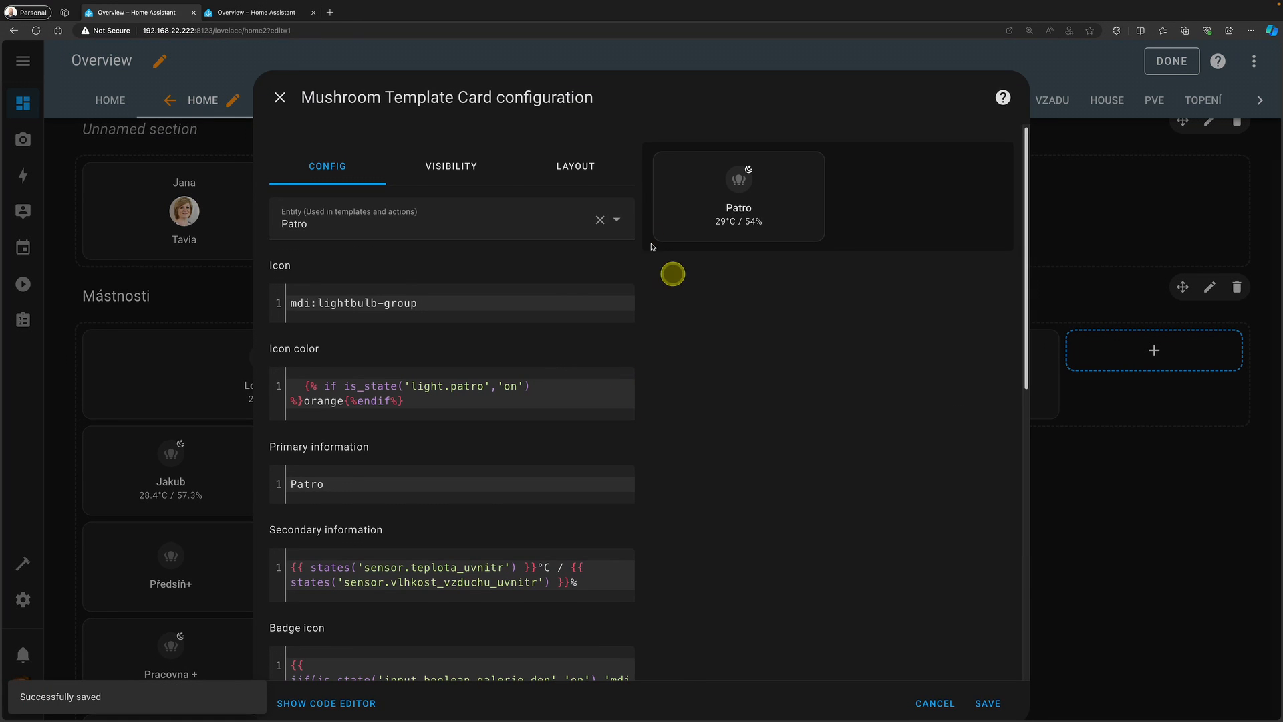
{"action": "left_click", "coordinate": [576, 166]}
{"action": "left_click", "coordinate": [620, 494]}
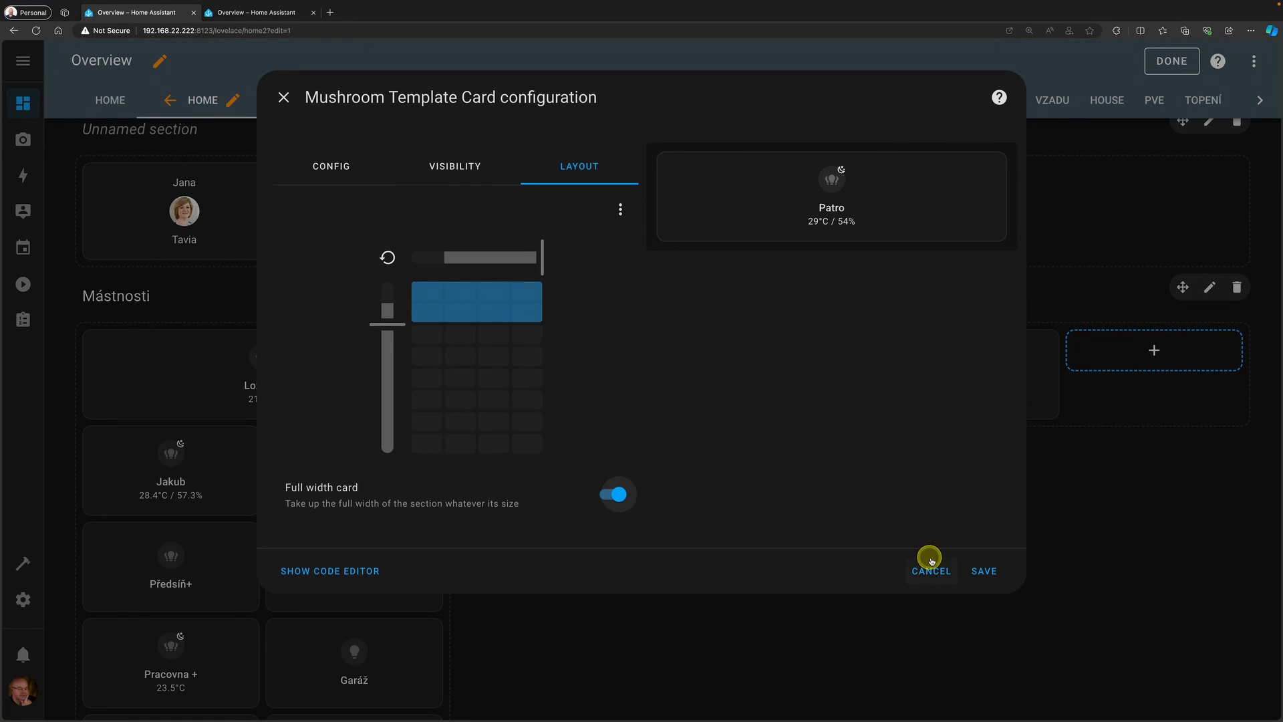
{"action": "left_click", "coordinate": [984, 571]}
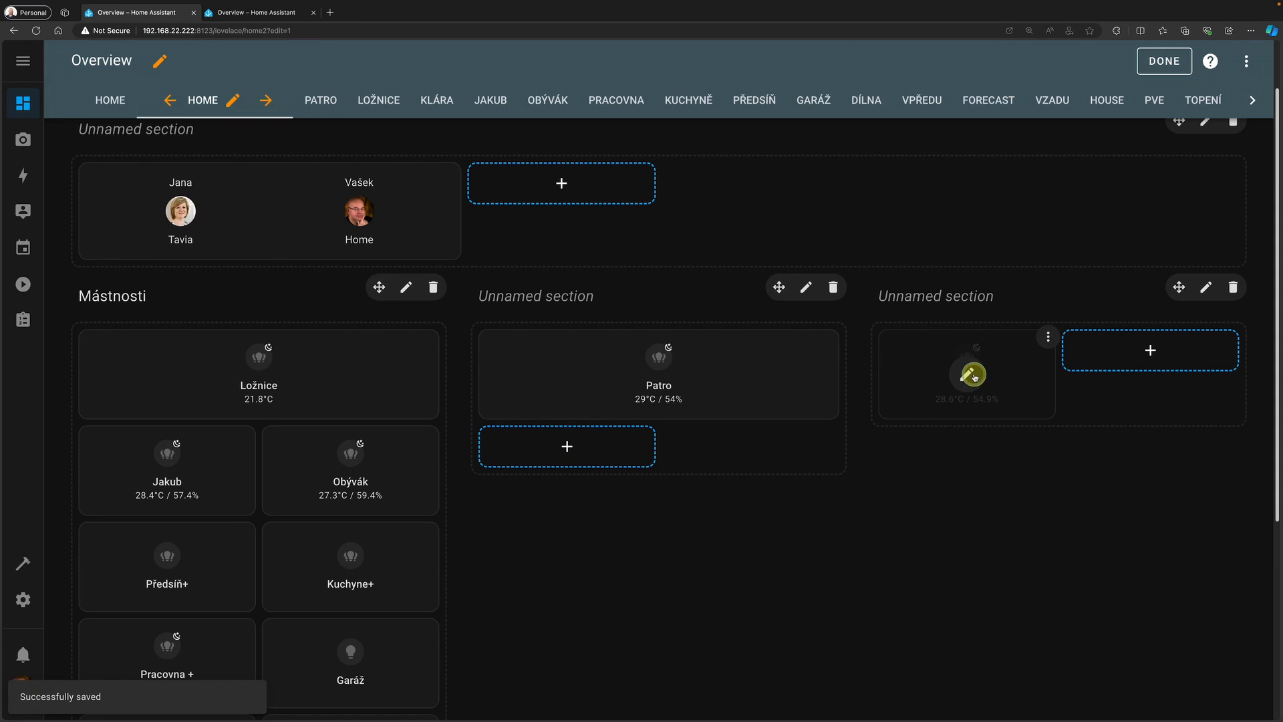
- Set the room card in the third column's section to 4 columns by 2 rows, save it, and finish editing the dashboard
{"action": "left_click", "coordinate": [974, 376]}
{"action": "left_click", "coordinate": [573, 164]}
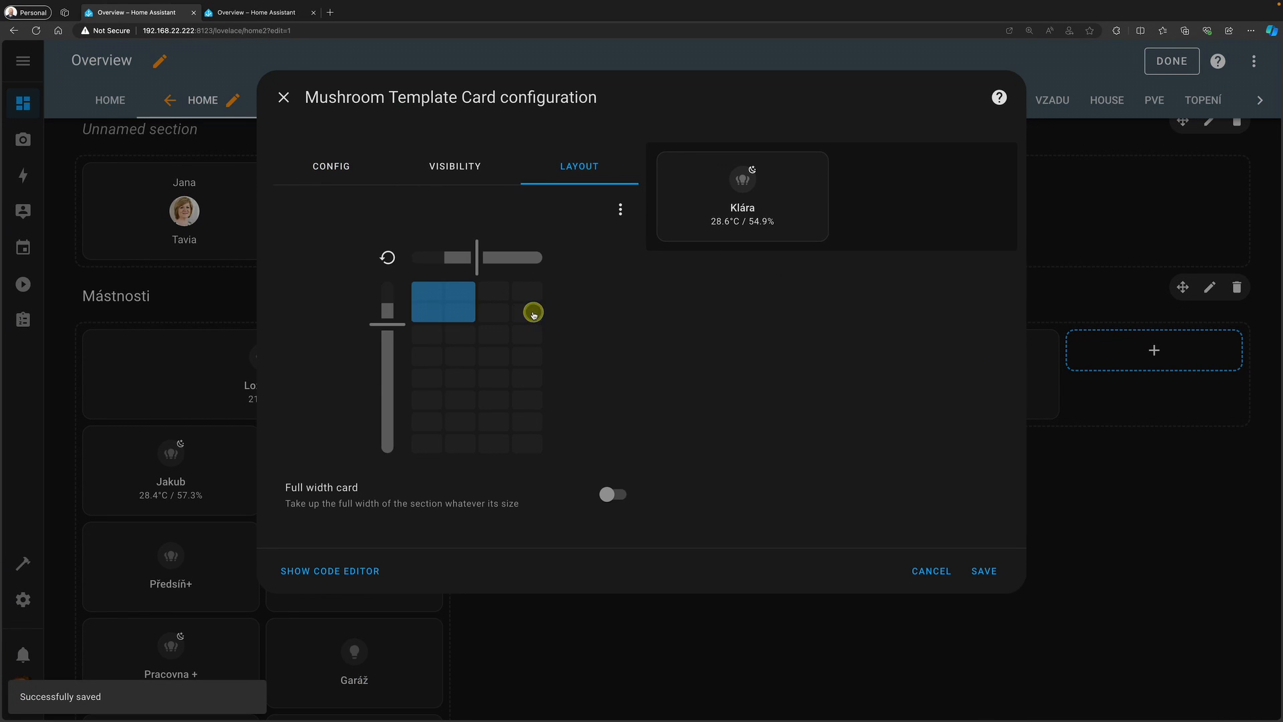
{"action": "left_click", "coordinate": [532, 312]}
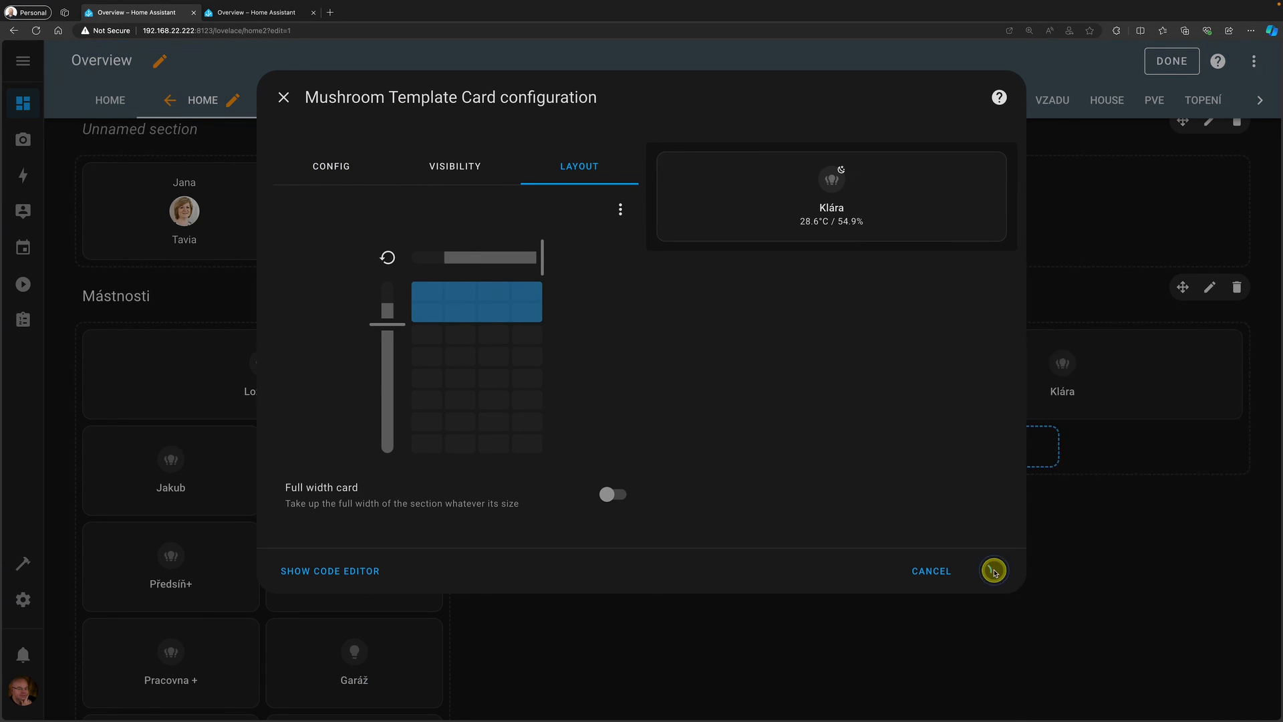
{"action": "left_click", "coordinate": [994, 571]}
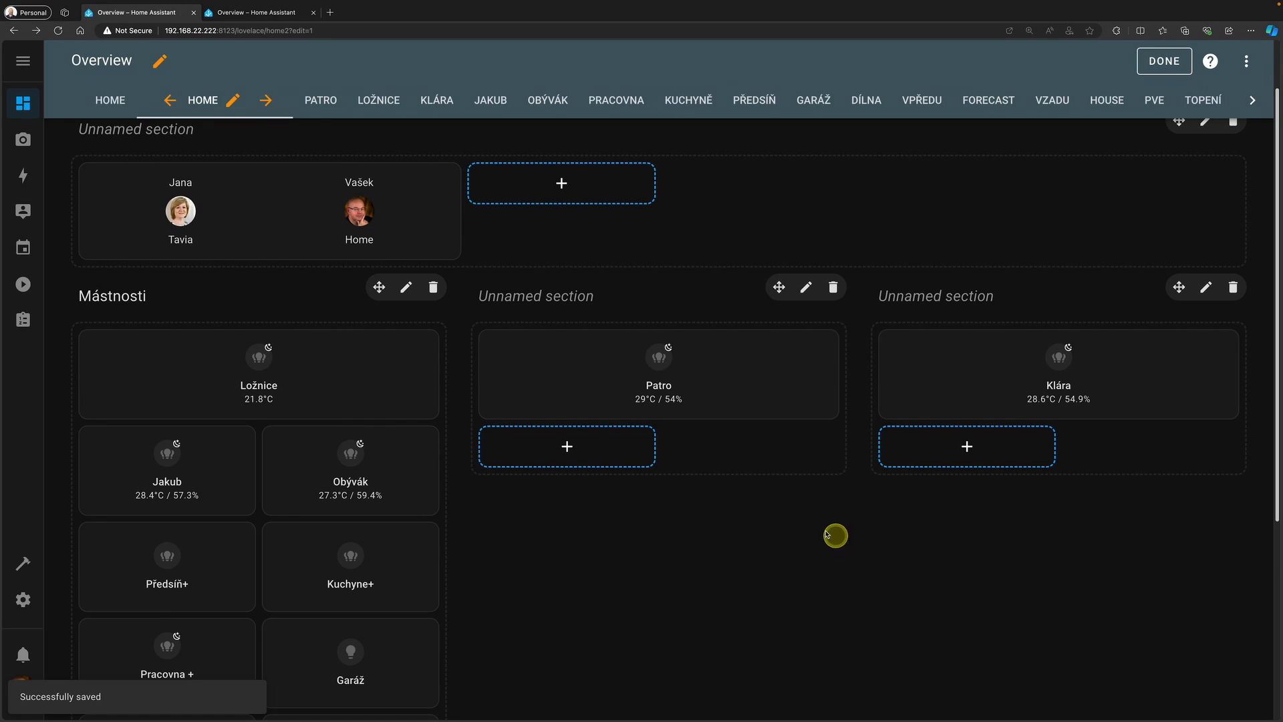
{"action": "mouse_move", "coordinate": [317, 386]}
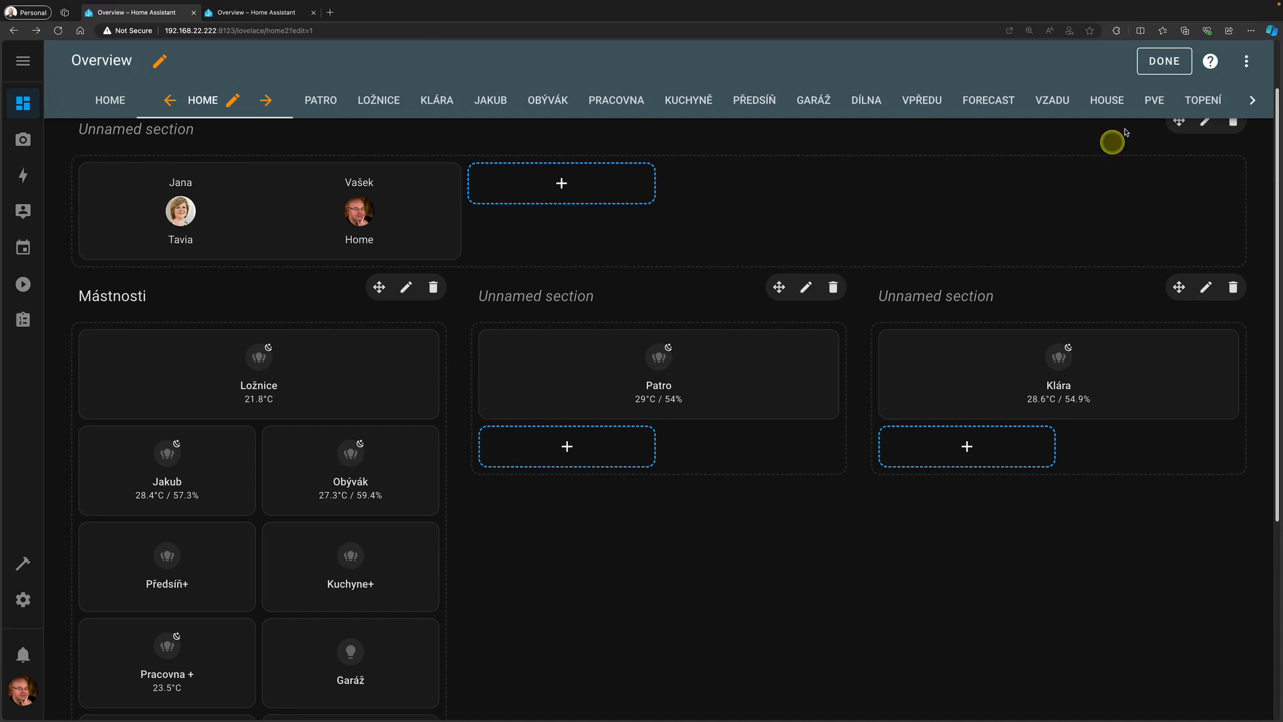
{"action": "left_click", "coordinate": [1161, 62]}
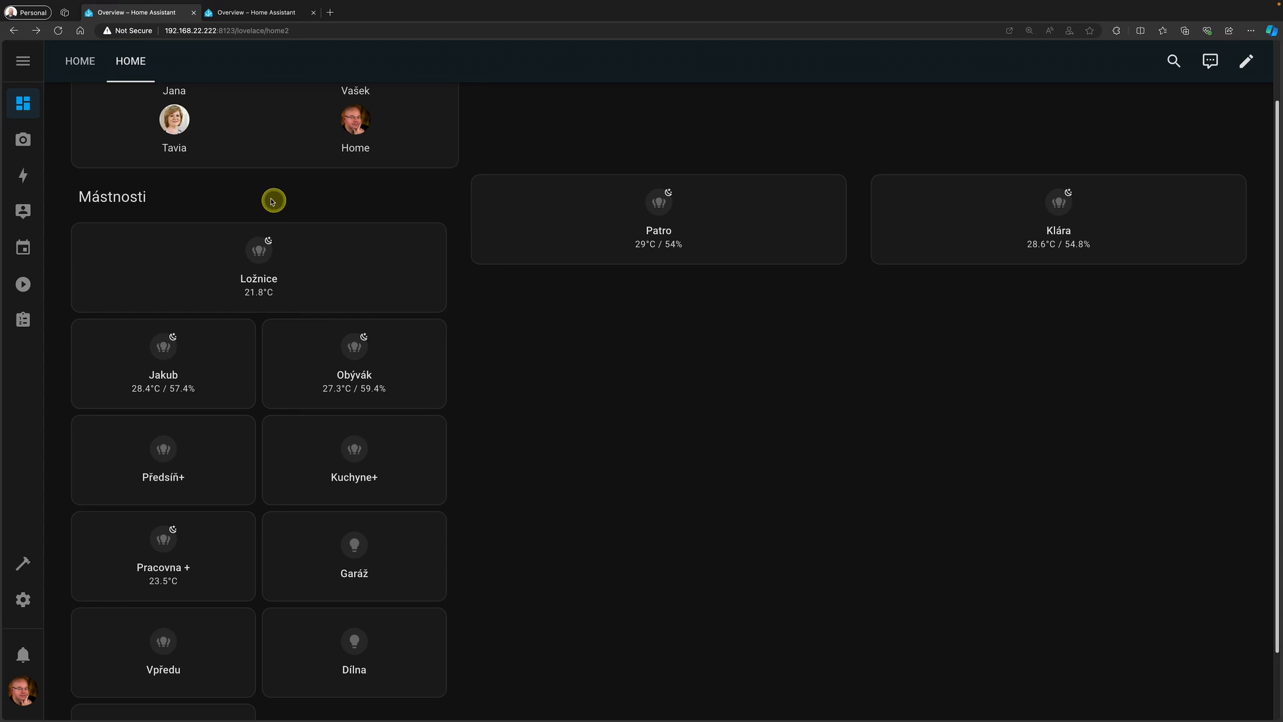
- Refresh the dashboard in the second browser tab, and examine the Home view at iPhone XR size with device emulation
{"action": "left_click", "coordinate": [237, 15]}
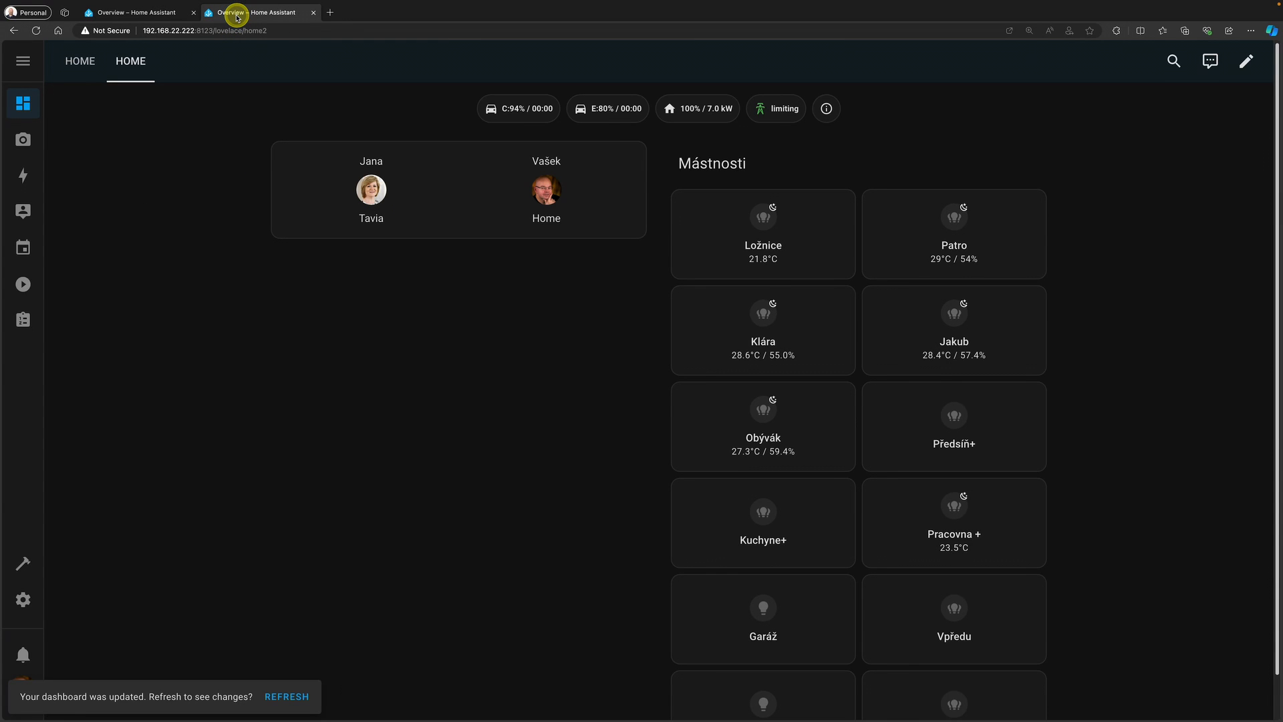
{"action": "left_click", "coordinate": [288, 692]}
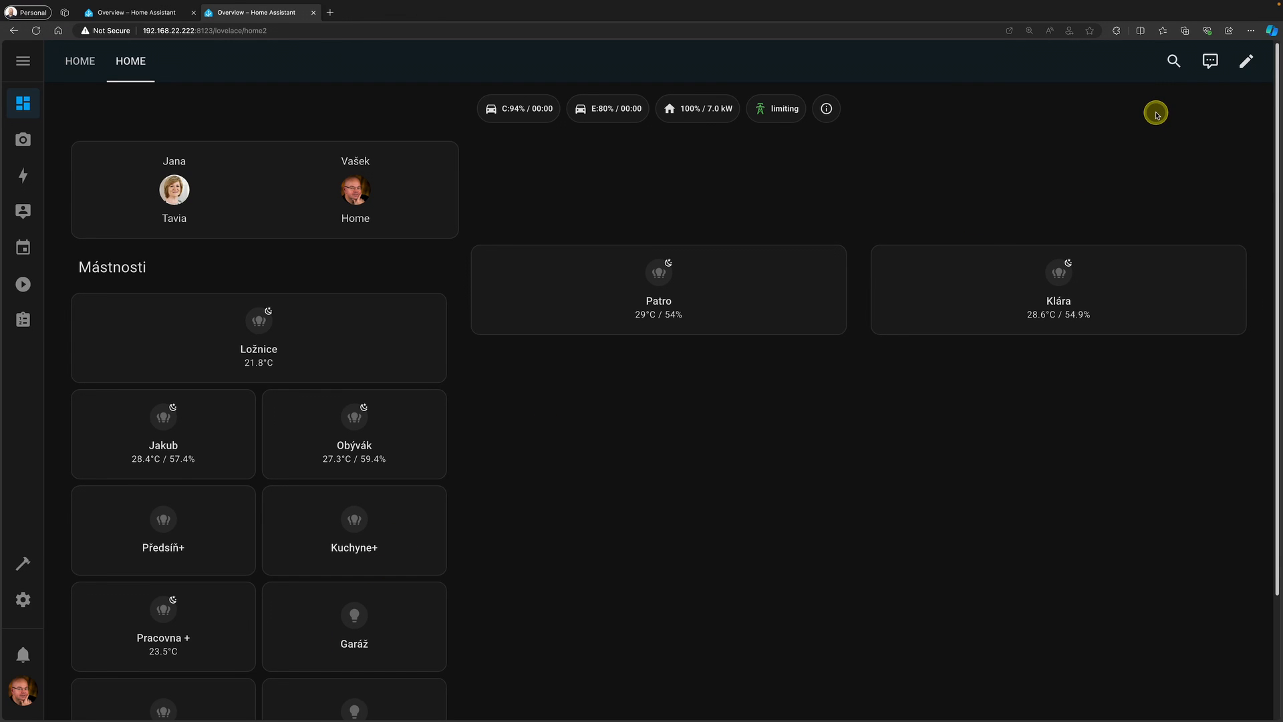
{"action": "key", "text": "super+alt+i"}
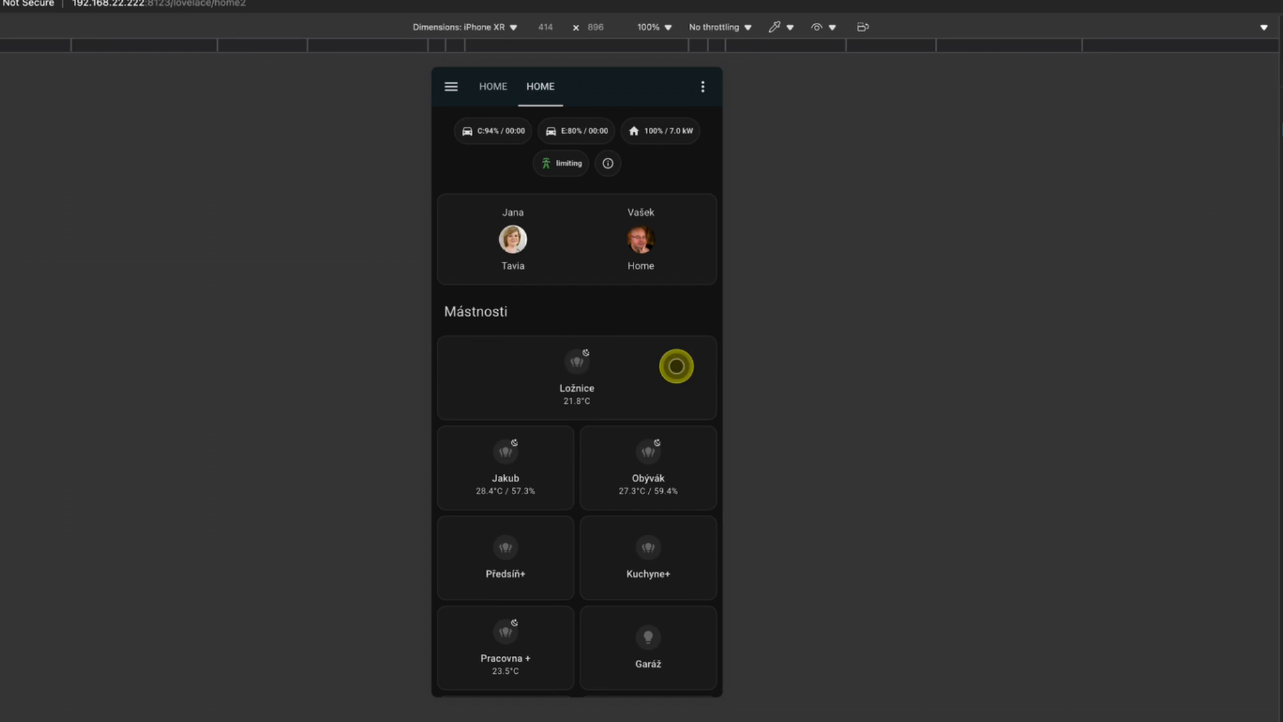
{"action": "scroll", "coordinate": [674, 369], "scroll_direction": "down", "scroll_amount": 5}
{"action": "scroll", "coordinate": [675, 367], "scroll_direction": "up", "scroll_amount": 5}
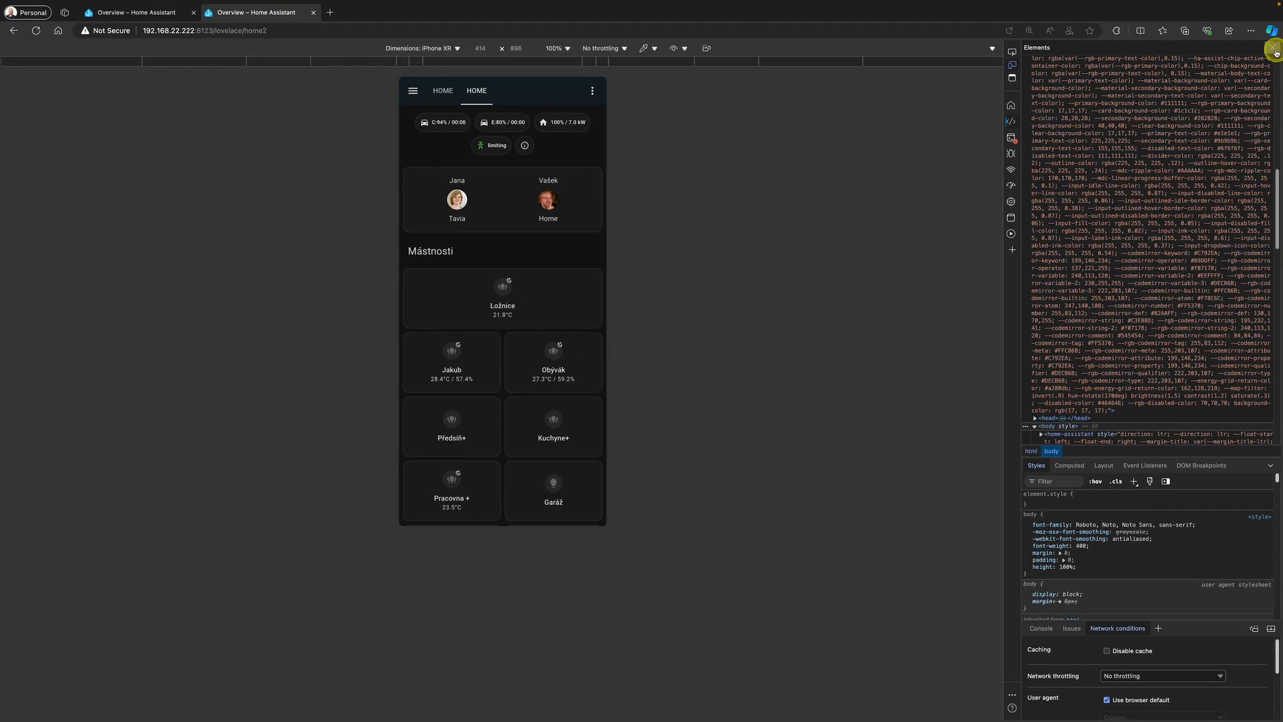
{"action": "left_click", "coordinate": [1270, 50]}
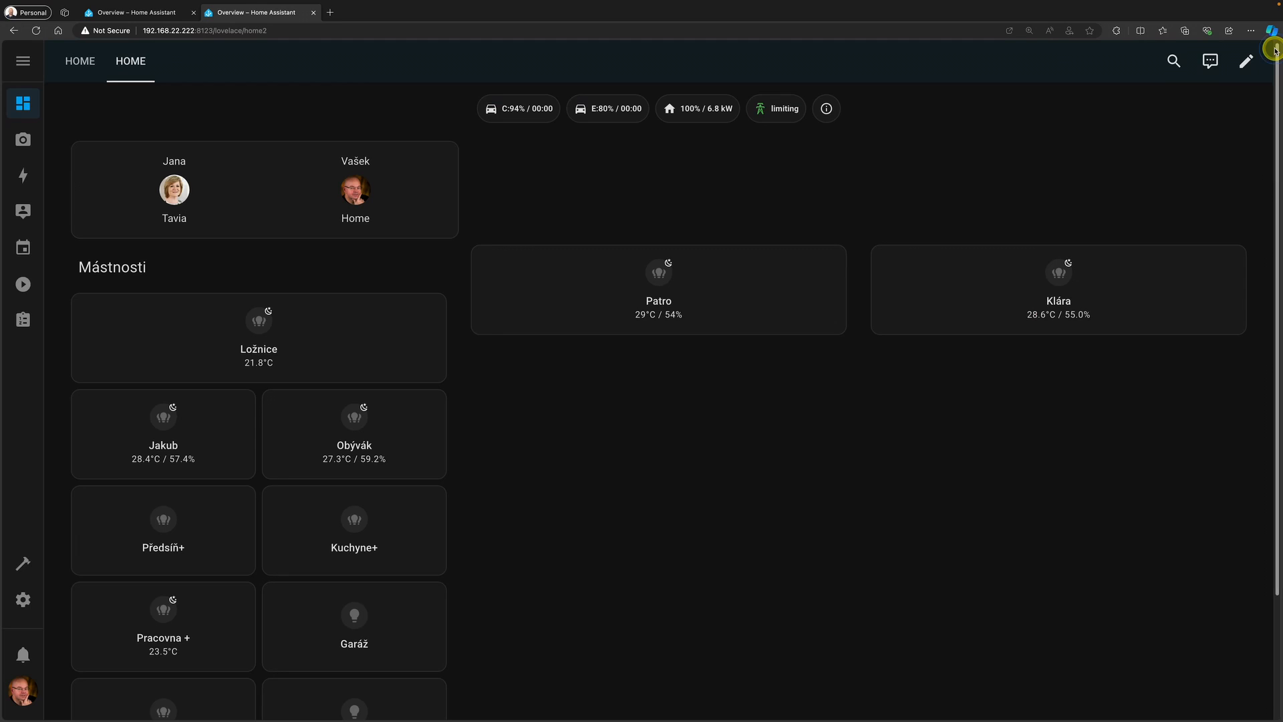
- Reopen dashboard editing in the first browser tab and set the Ložnice card's layout to 2 columns by 2 rows
{"action": "left_click", "coordinate": [149, 12]}
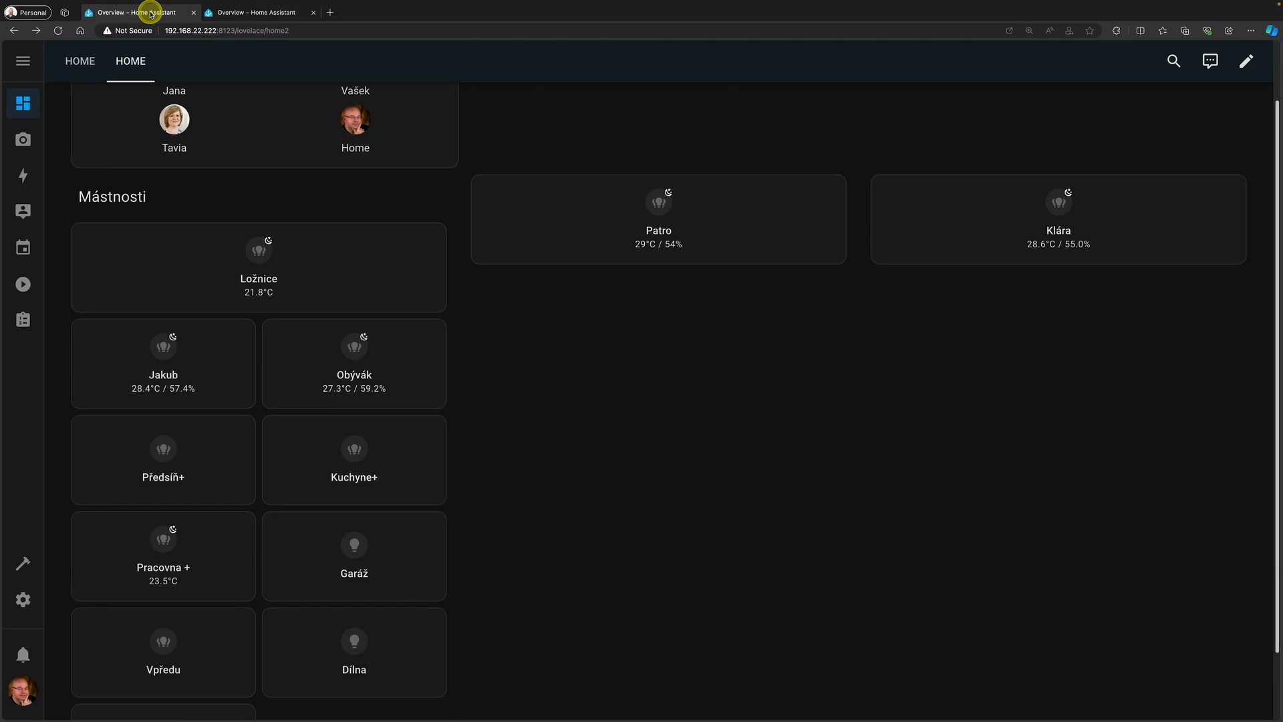
{"action": "left_click", "coordinate": [1246, 61]}
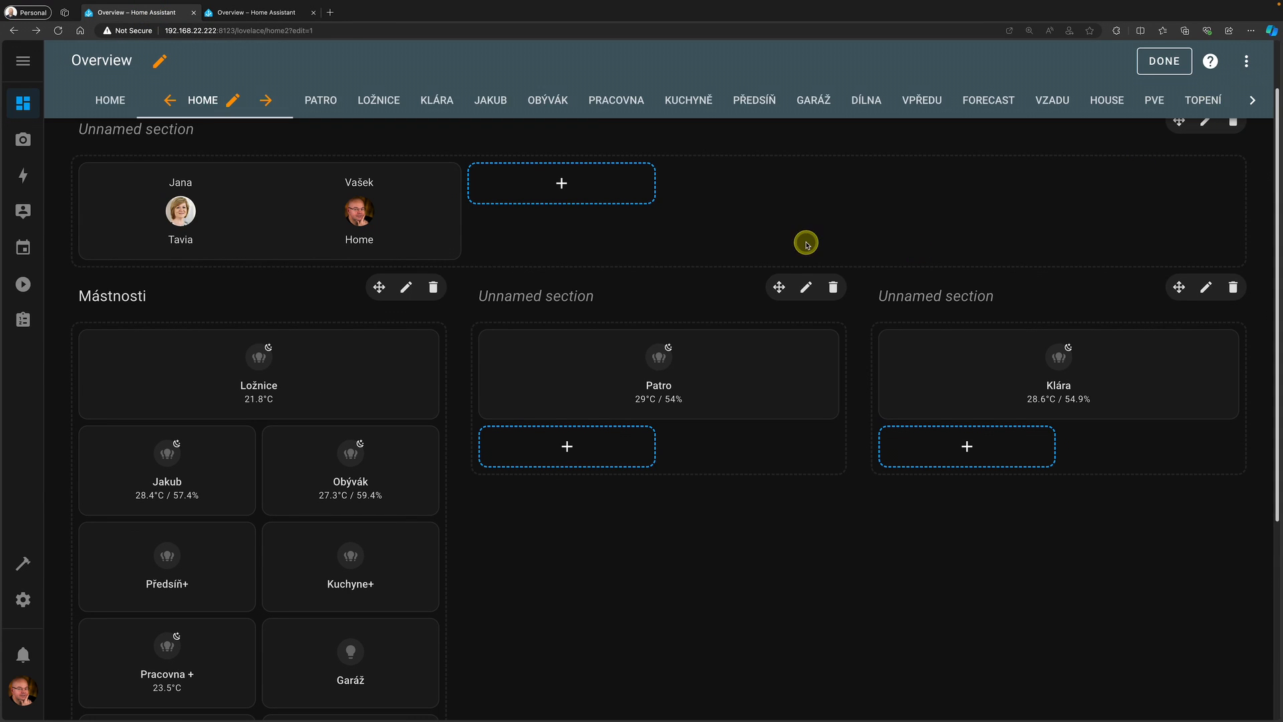
{"action": "left_click", "coordinate": [262, 375]}
{"action": "left_click", "coordinate": [568, 177]}
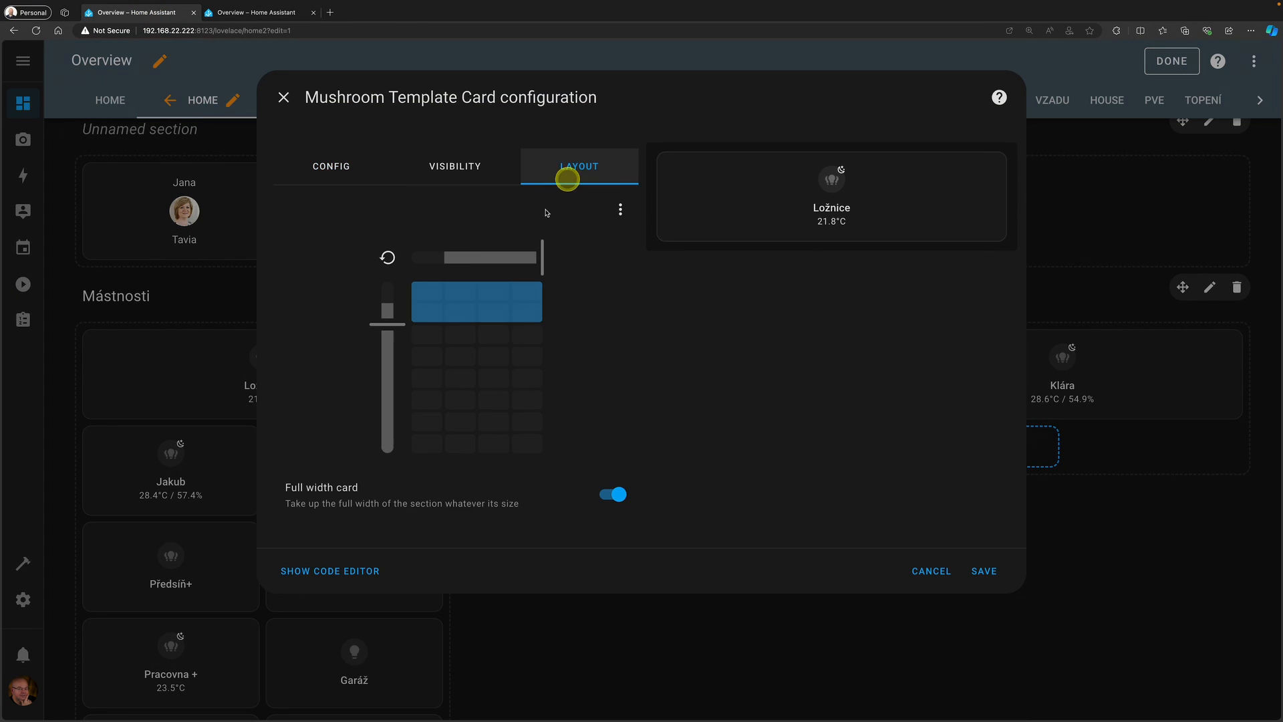
{"action": "left_click", "coordinate": [466, 309]}
{"action": "left_click", "coordinate": [984, 571]}
- Set the layouts of the Patro card and the third column's room card to 2 columns by 2 rows, saving both
{"action": "left_click", "coordinate": [668, 392]}
{"action": "left_click", "coordinate": [574, 172]}
{"action": "left_click", "coordinate": [468, 311]}
{"action": "left_click", "coordinate": [984, 572]}
{"action": "left_click", "coordinate": [1063, 375]}
{"action": "left_click", "coordinate": [579, 166]}
{"action": "left_click", "coordinate": [469, 312]}
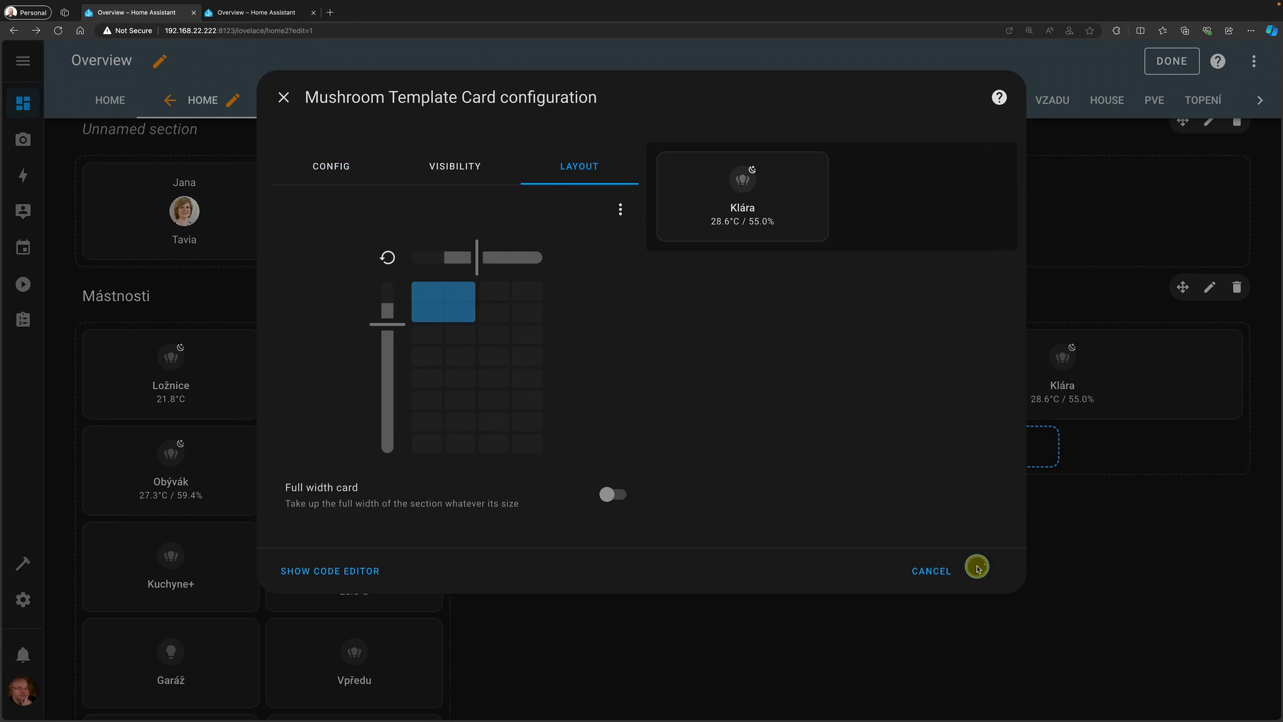
{"action": "left_click", "coordinate": [983, 571]}
- Move the Patro card and the third column's room card back after Ložnice in Mástnosti, and delete the two emptied sections
{"action": "left_click_drag", "start_coordinate": [579, 398], "coordinate": [418, 387]}
{"action": "left_click_drag", "start_coordinate": [1006, 397], "coordinate": [191, 480]}
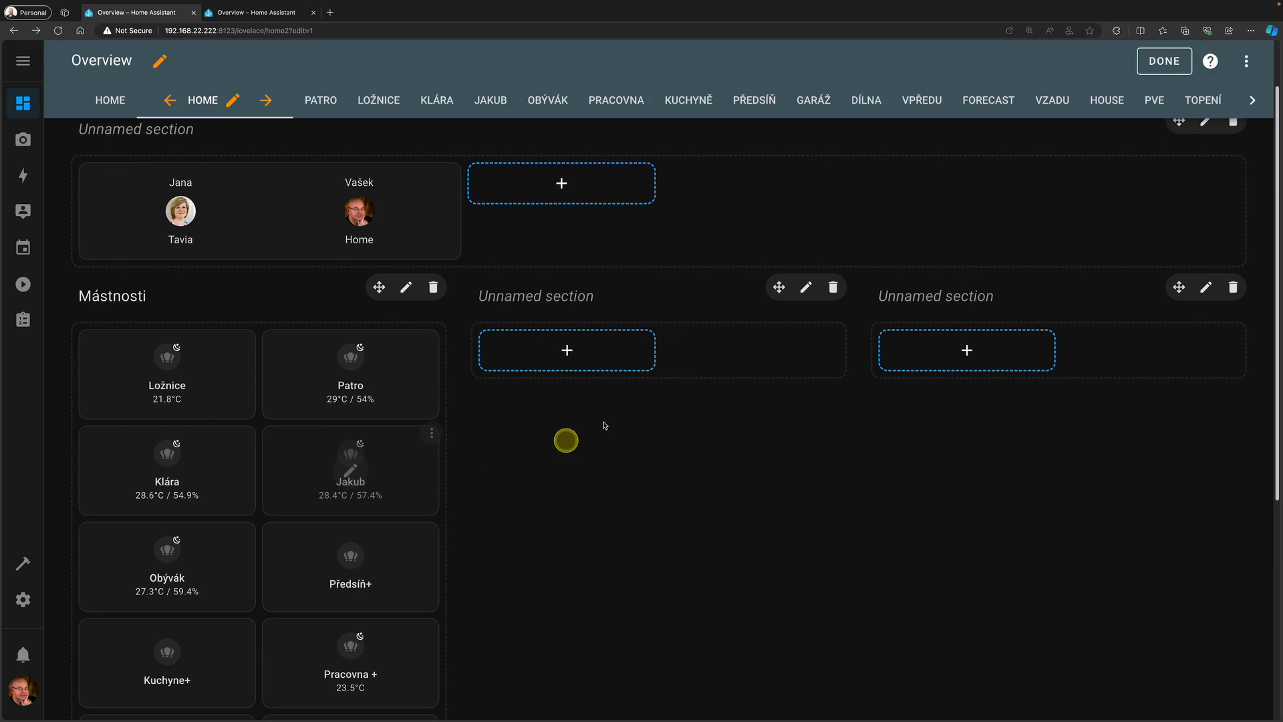
{"action": "left_click", "coordinate": [834, 287]}
{"action": "left_click", "coordinate": [833, 289]}
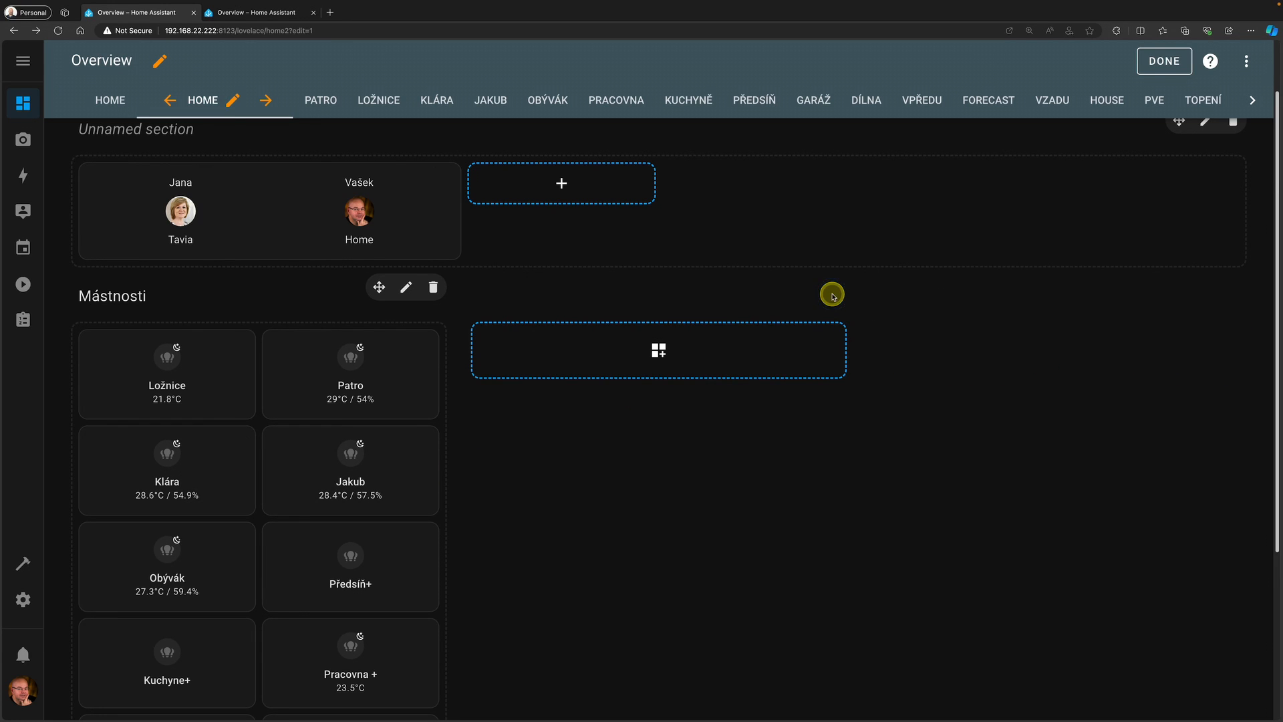
- Set the Home view's maximum number of sections wide to 1 and save the view configuration
{"action": "scroll", "coordinate": [530, 455], "scroll_direction": "up", "scroll_amount": 1}
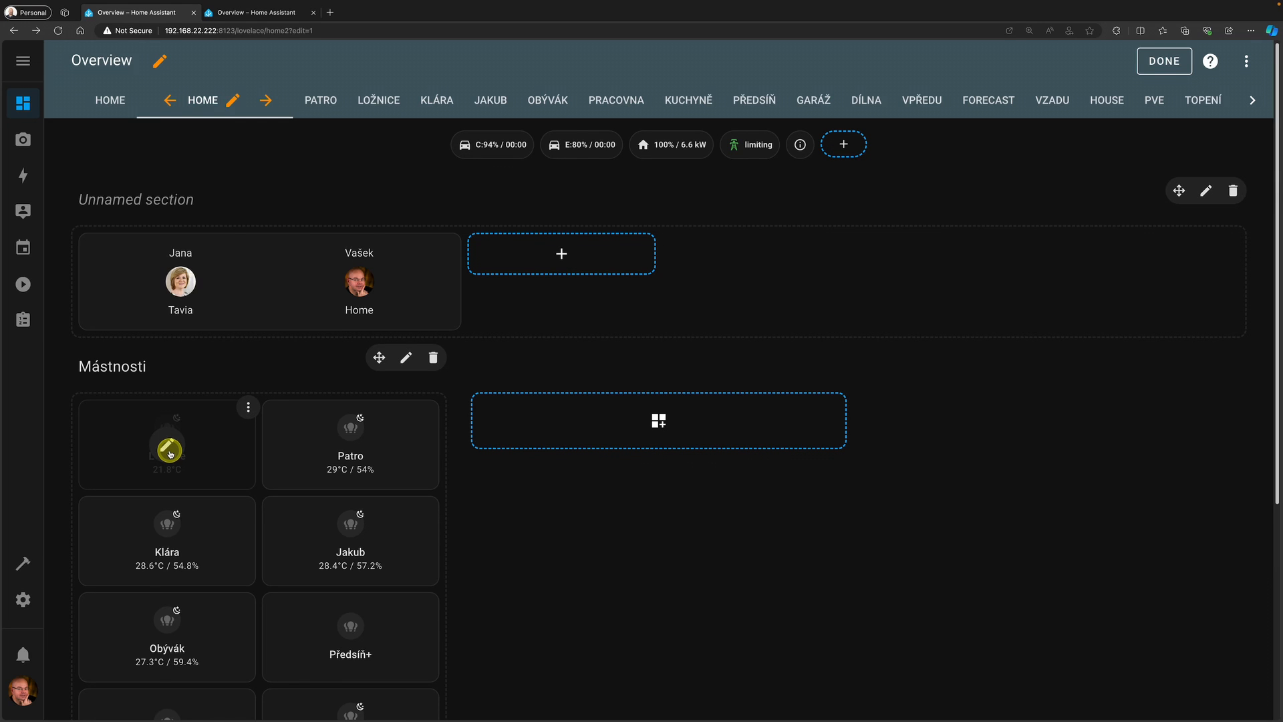
{"action": "left_click", "coordinate": [233, 101]}
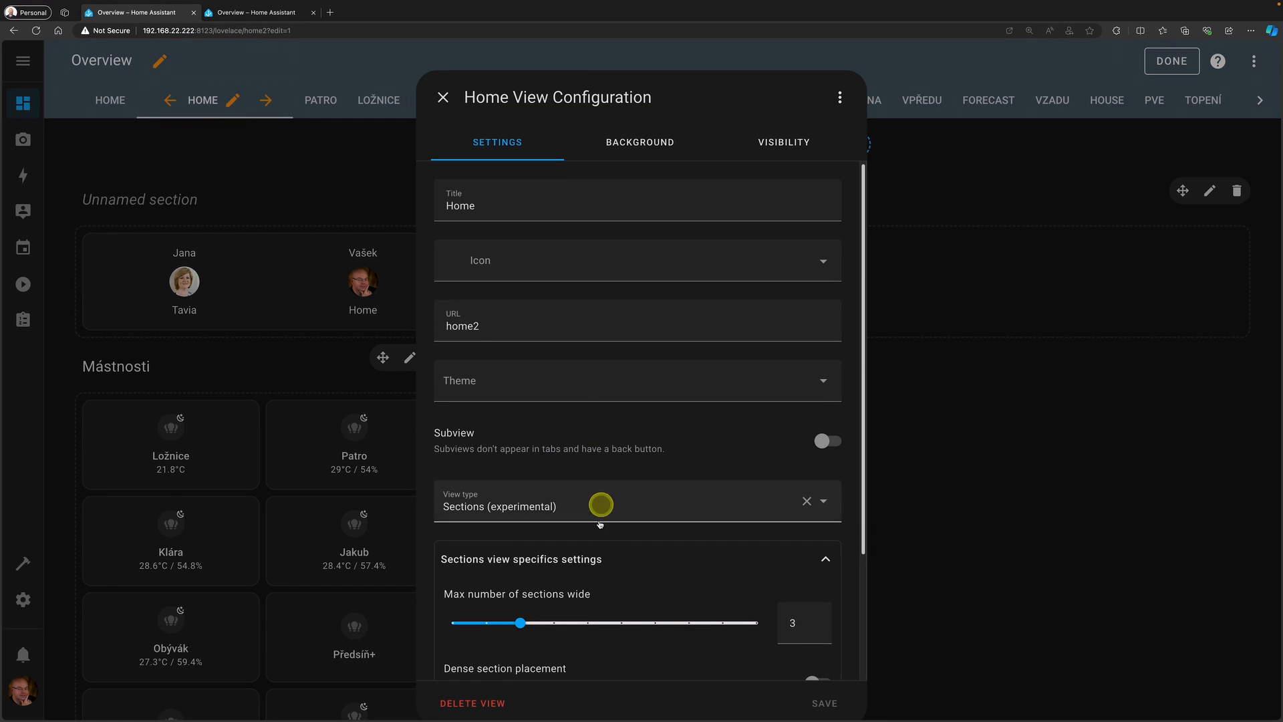
{"action": "left_click_drag", "start_coordinate": [520, 623], "coordinate": [442, 632]}
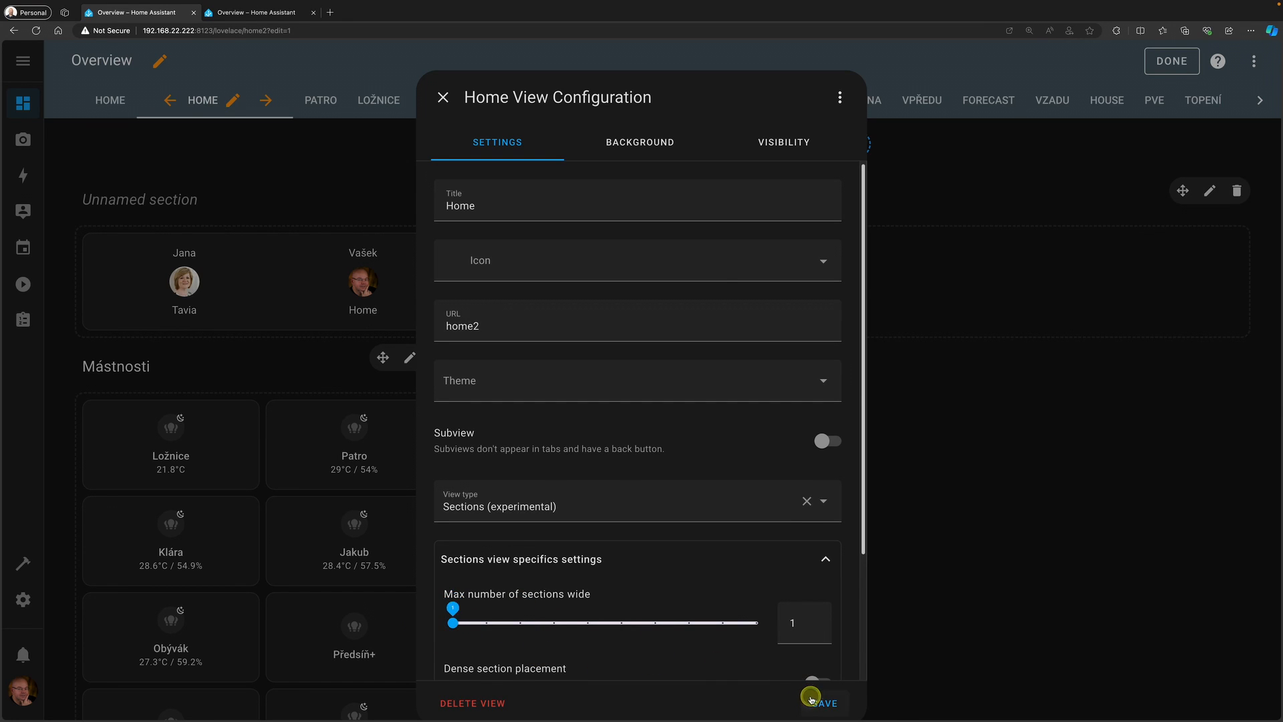
{"action": "left_click", "coordinate": [811, 699]}
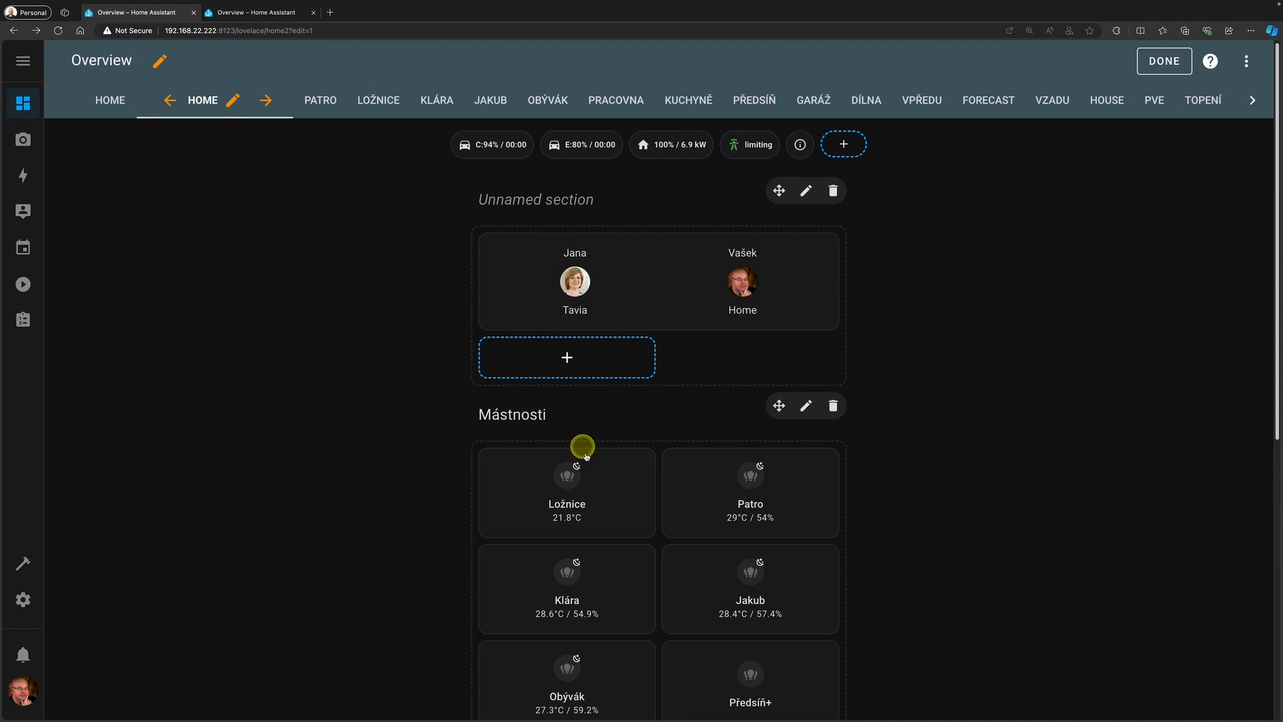
- Set the Ložnice card's layout to 1 column by 2 rows and save it
{"action": "left_click", "coordinate": [565, 491]}
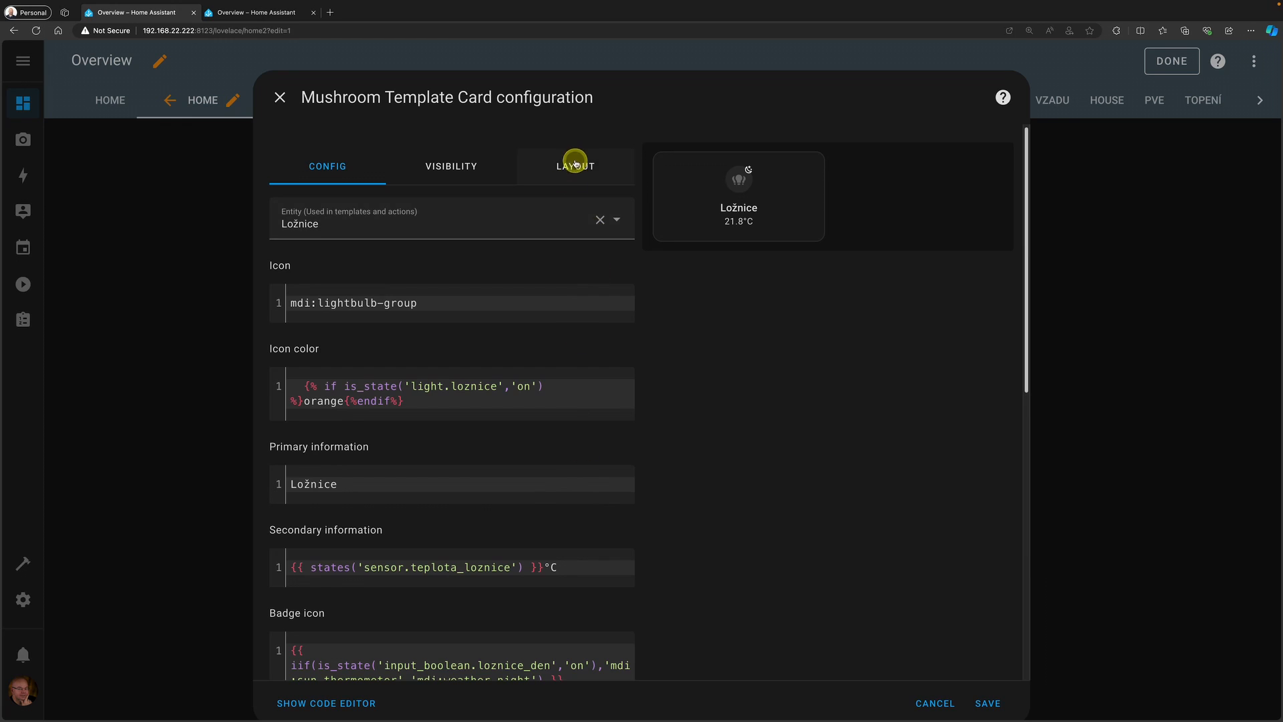
{"action": "left_click", "coordinate": [575, 163]}
{"action": "left_click_drag", "start_coordinate": [444, 303], "coordinate": [440, 314]}
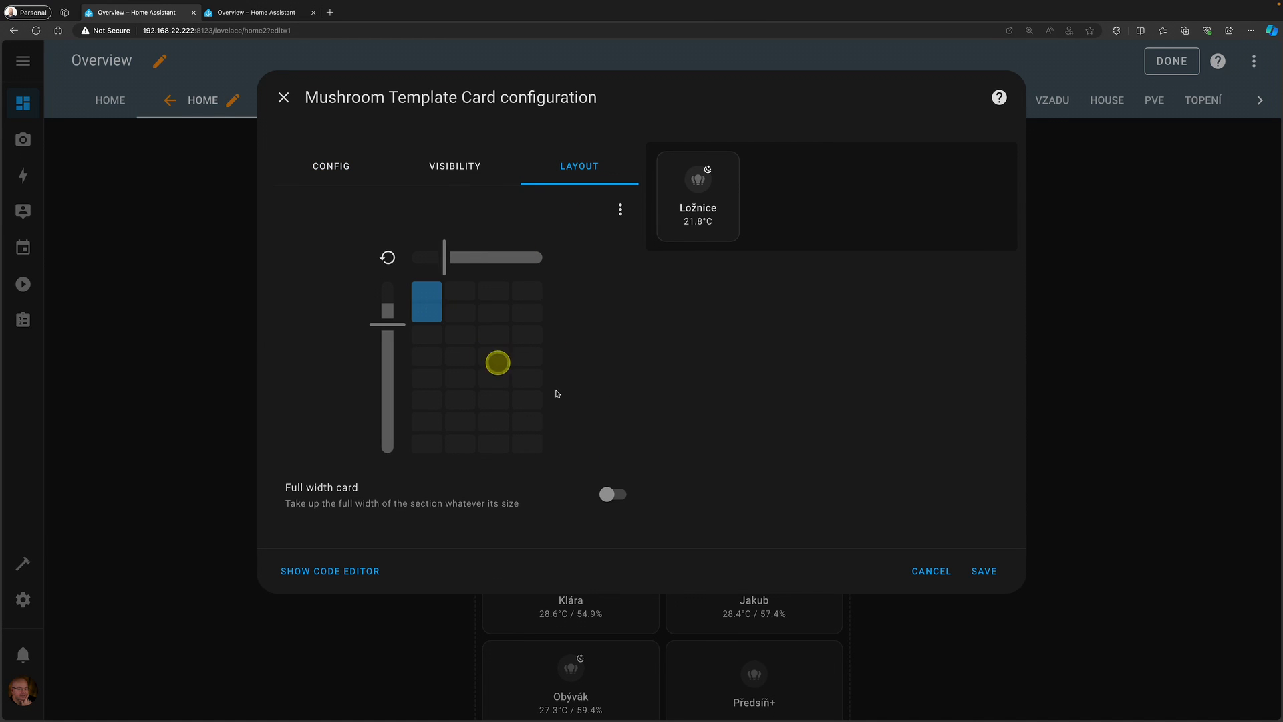
{"action": "left_click", "coordinate": [985, 569]}
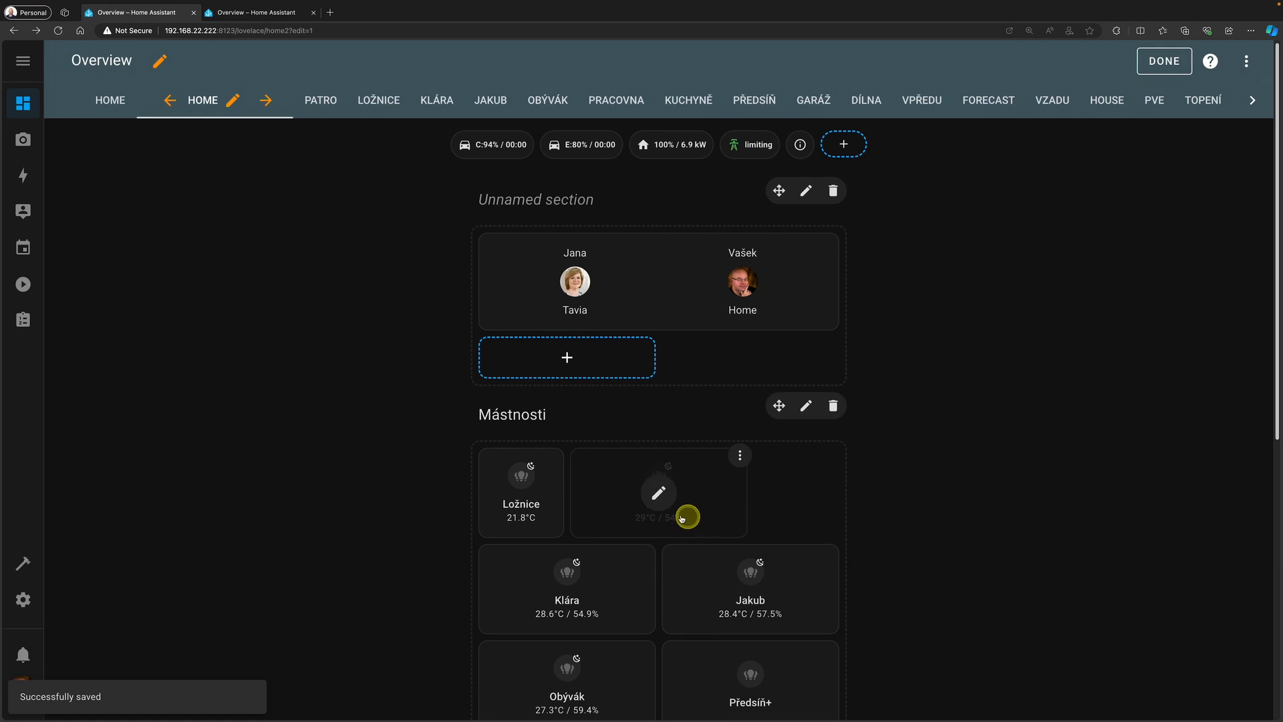
- Resize the Patro card in the Mástnosti section to one grid column wide and save it
{"action": "left_click", "coordinate": [660, 492]}
{"action": "left_click", "coordinate": [576, 164]}
{"action": "left_click", "coordinate": [444, 303]}
{"action": "left_click", "coordinate": [981, 569]}
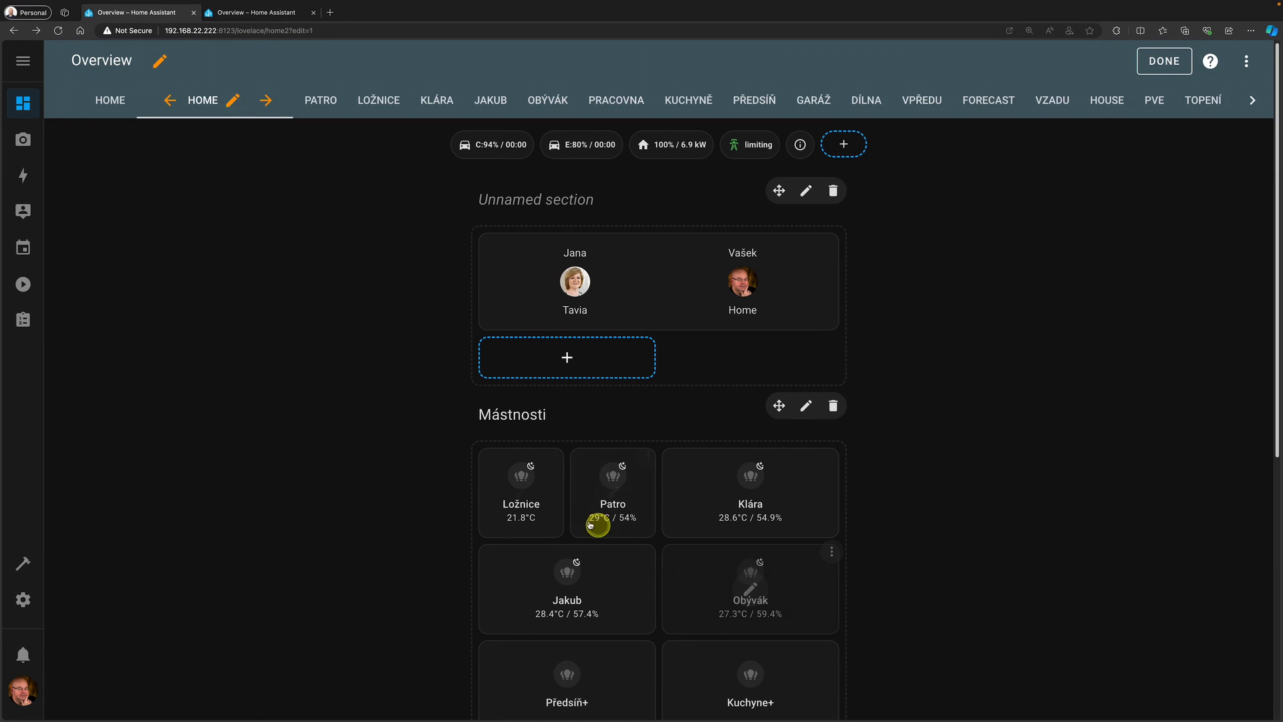
- Resize the third and fourth room cards in the Mástnosti section to one grid column wide by two rows, saving each
{"action": "left_click", "coordinate": [753, 495]}
{"action": "left_click", "coordinate": [578, 165]}
{"action": "left_click", "coordinate": [438, 306]}
{"action": "left_click", "coordinate": [981, 570]}
{"action": "left_click", "coordinate": [562, 588]}
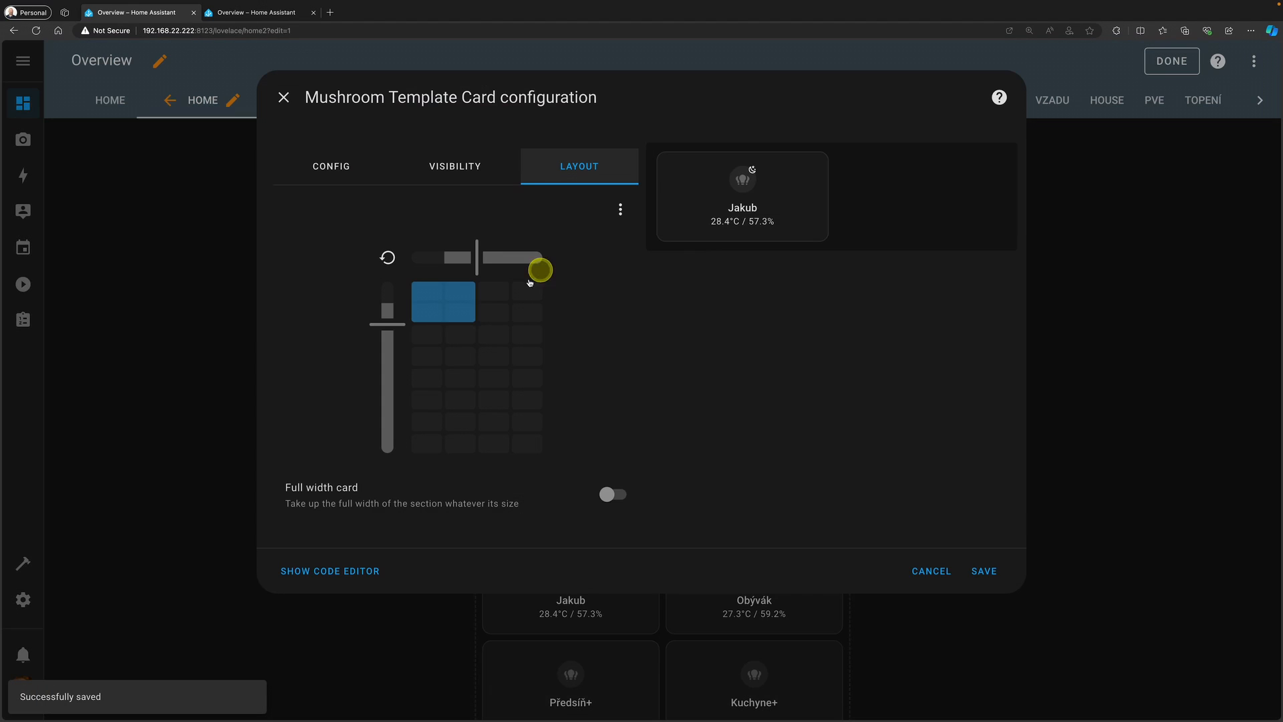
{"action": "left_click", "coordinate": [438, 311]}
{"action": "left_click", "coordinate": [982, 573]}
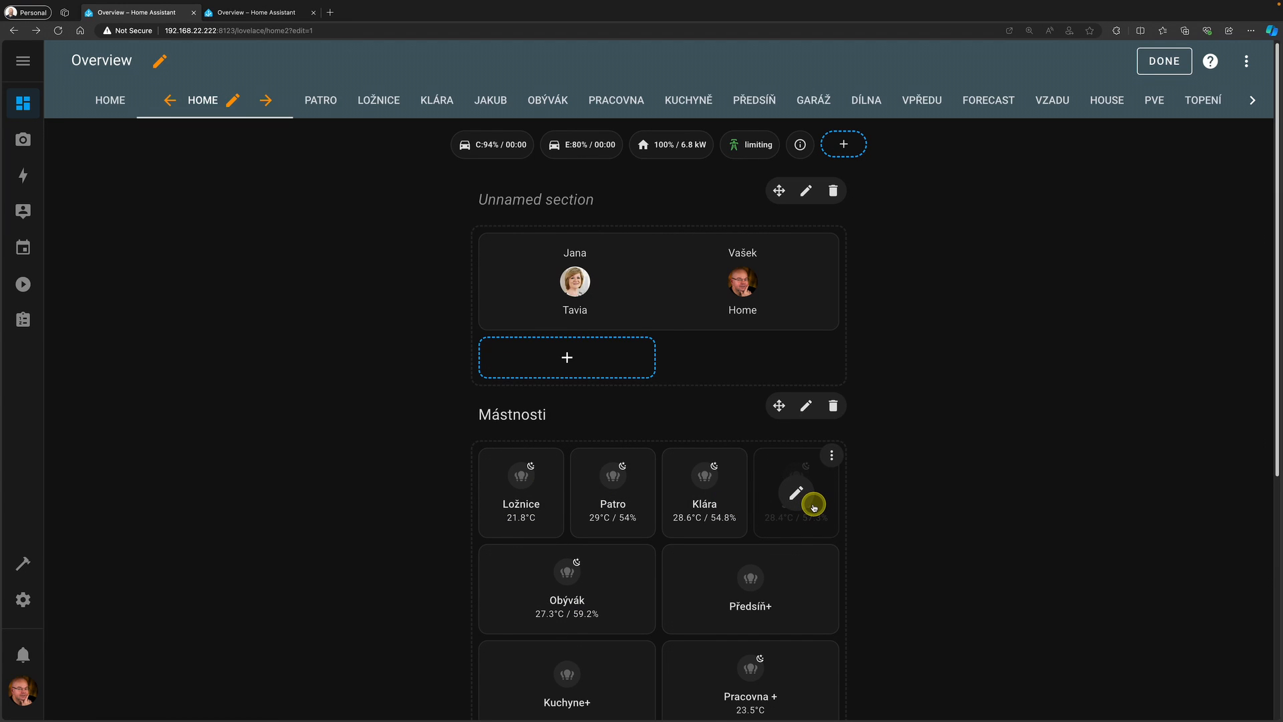
- Resize the Obývák and Předsíň+ cards to one grid column wide by two rows, saving each
{"action": "left_click", "coordinate": [575, 577]}
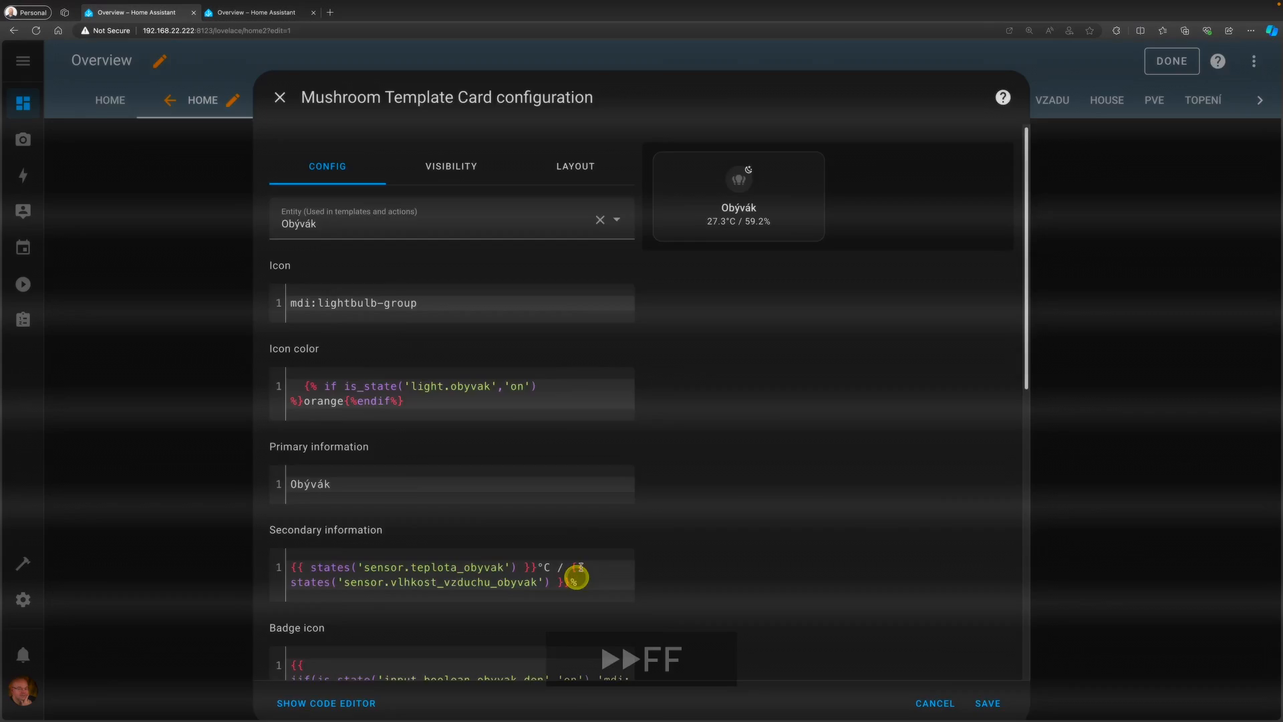
{"action": "left_click", "coordinate": [579, 166]}
{"action": "left_click", "coordinate": [434, 307]}
{"action": "left_click", "coordinate": [982, 570]}
{"action": "left_click", "coordinate": [659, 588]}
{"action": "left_click", "coordinate": [579, 166]}
{"action": "left_click", "coordinate": [434, 307]}
{"action": "left_click", "coordinate": [982, 570]}
- Resize the Kuchyne+ and Pracovna + cards to one grid column wide and save them
{"action": "left_click", "coordinate": [560, 682]}
{"action": "left_click", "coordinate": [588, 167]}
{"action": "left_click", "coordinate": [439, 313]}
{"action": "left_click", "coordinate": [982, 569]}
- Resize the remaining Garáž, Vpředu, Dílna and Vzadu cards to one grid column wide
{"action": "scroll", "coordinate": [570, 406], "scroll_direction": "down", "scroll_amount": 5}
{"action": "left_click", "coordinate": [570, 406]}
{"action": "left_click", "coordinate": [588, 166]}
{"action": "left_click", "coordinate": [438, 313]}
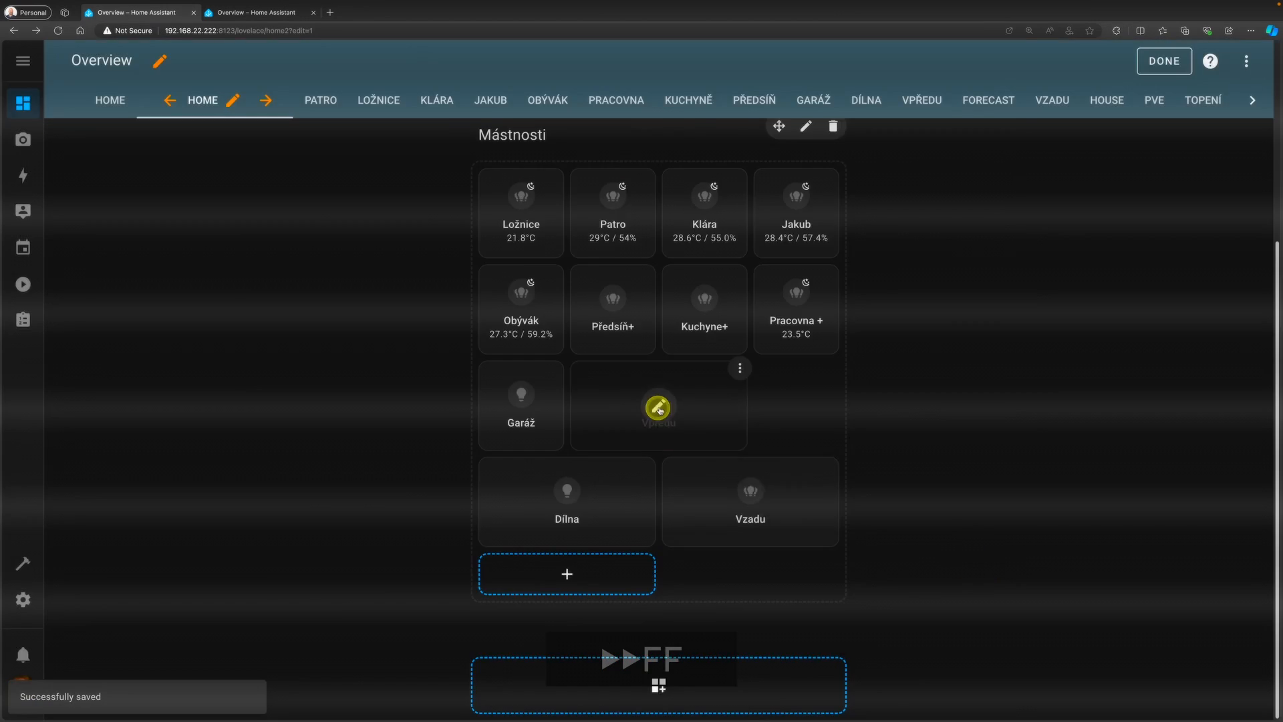
{"action": "scroll", "coordinate": [956, 531], "scroll_direction": "up", "scroll_amount": 1}
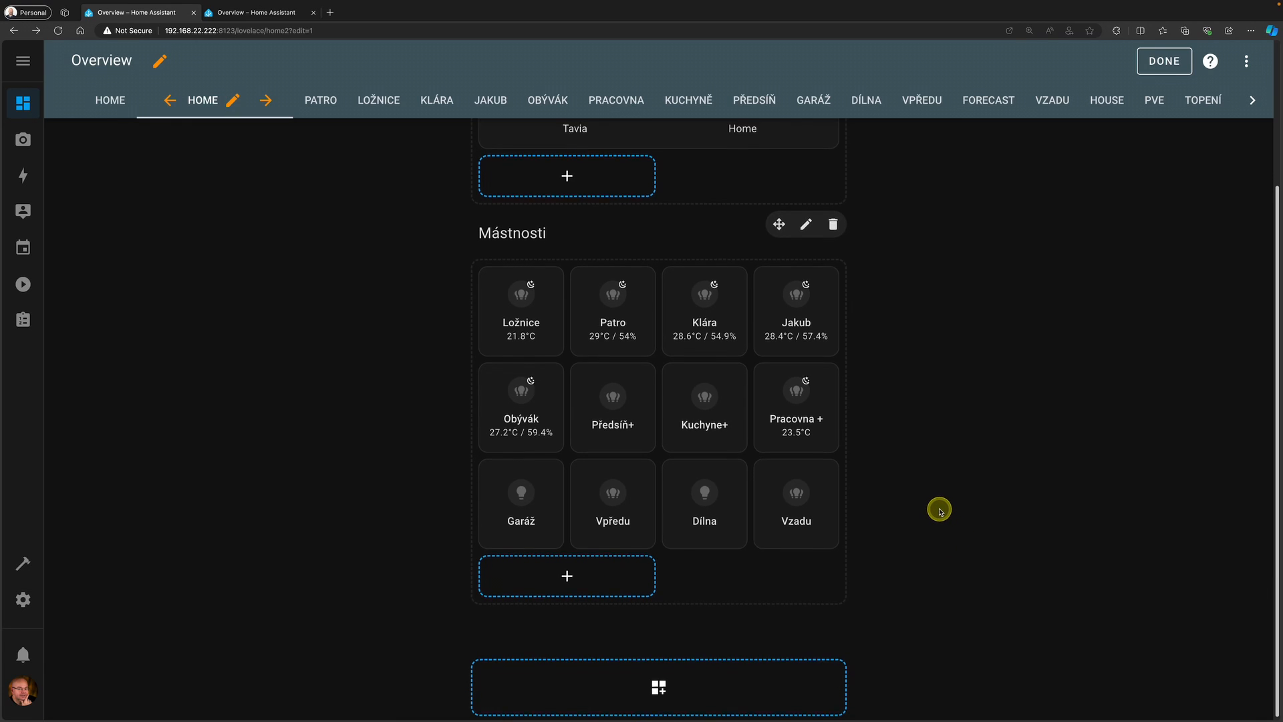
{"action": "scroll", "coordinate": [935, 515], "scroll_direction": "up", "scroll_amount": 1}
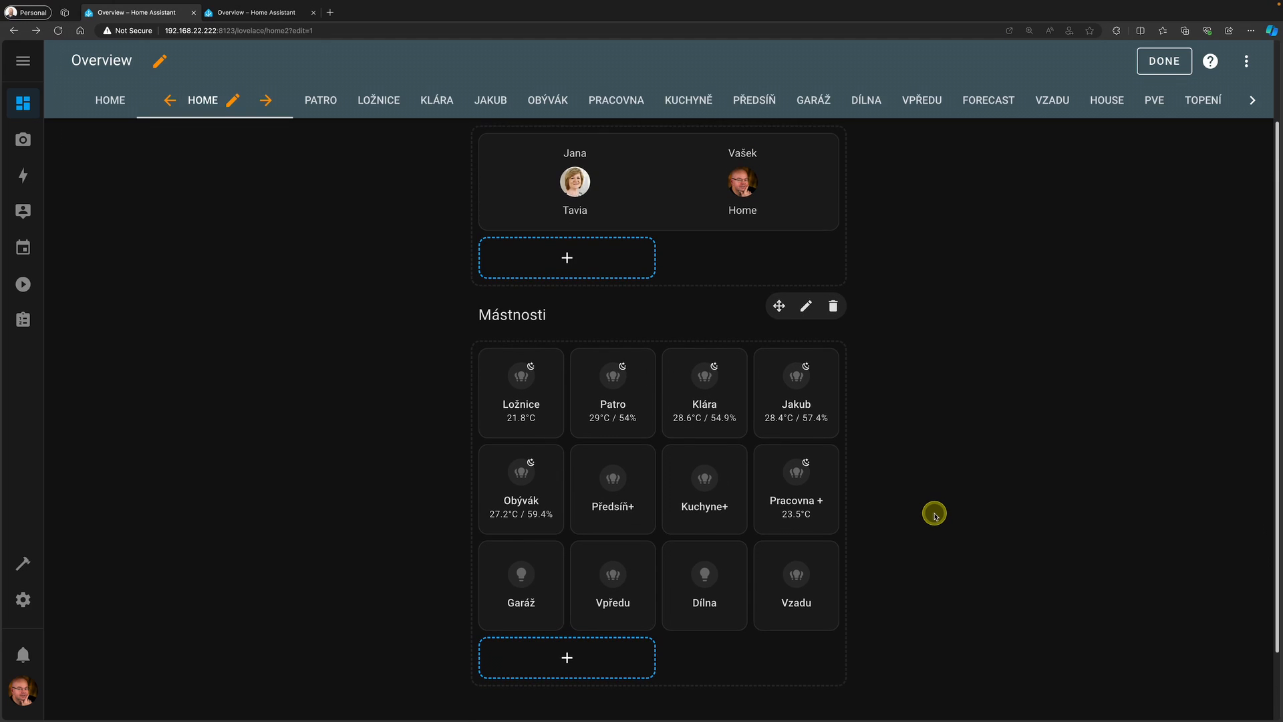
- Finish editing the dashboard and refresh its copy in the second browser tab
{"action": "left_click", "coordinate": [1152, 63]}
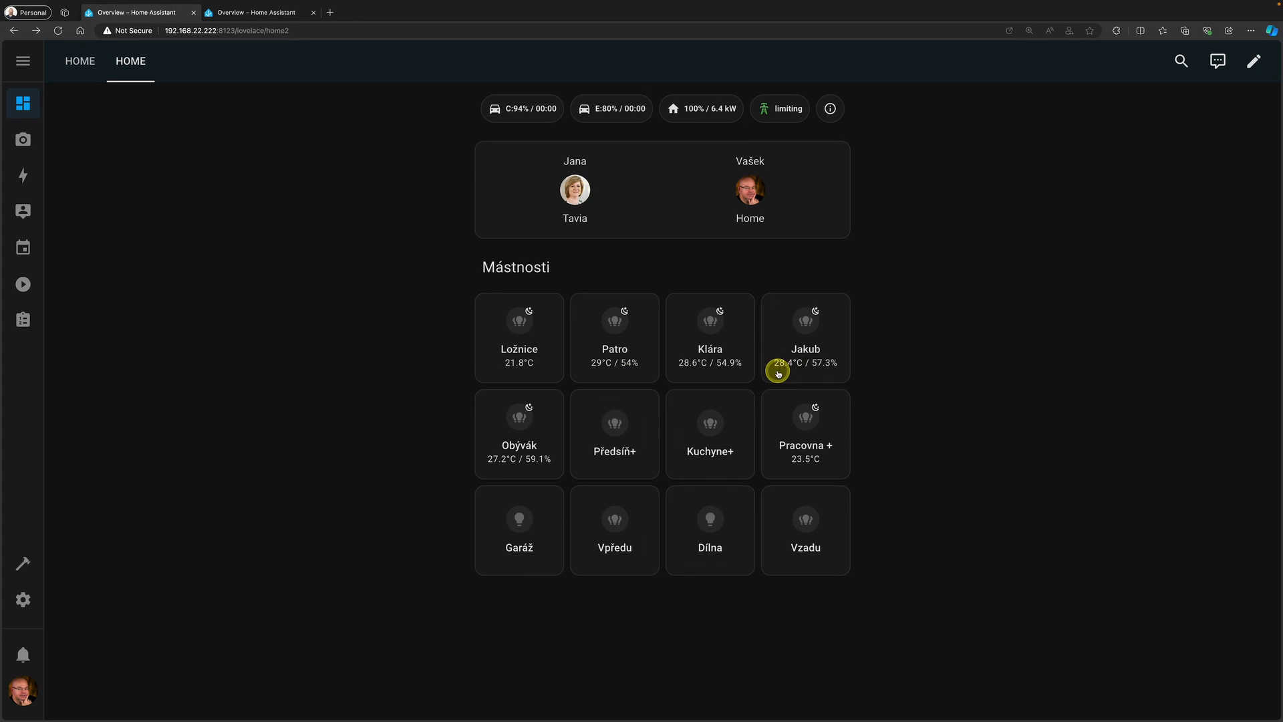
{"action": "left_click", "coordinate": [285, 14]}
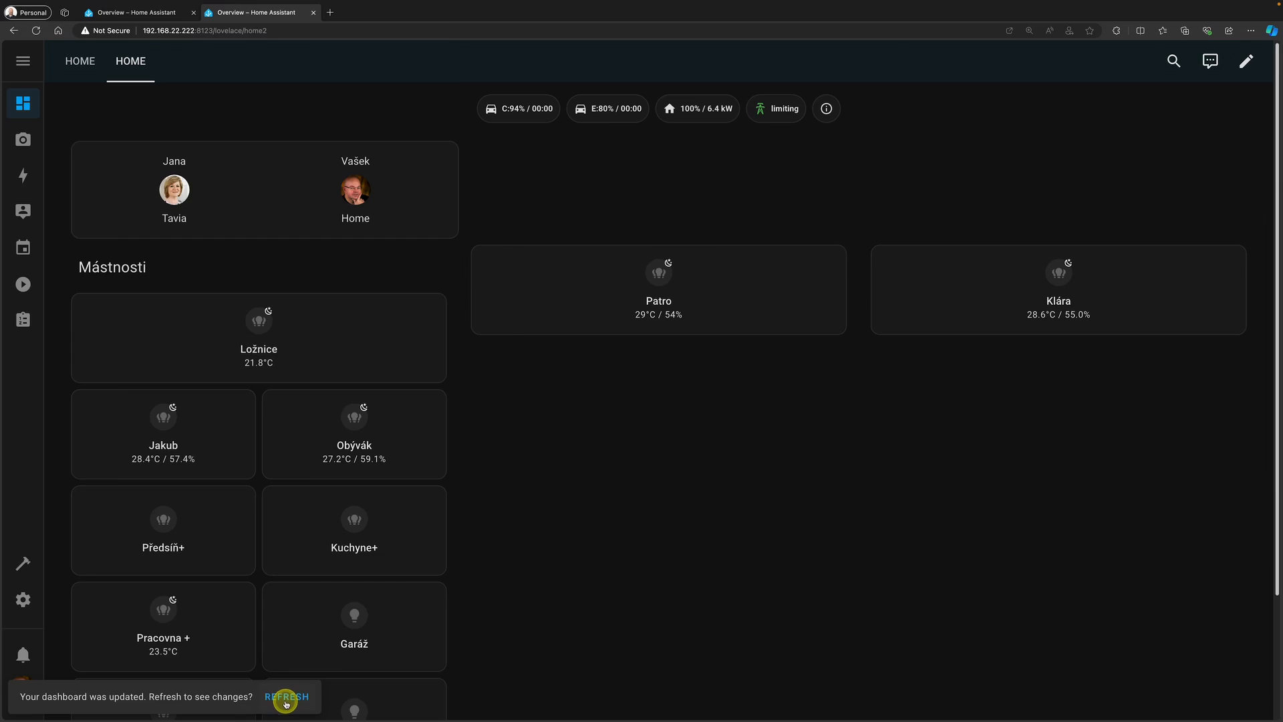
{"action": "left_click", "coordinate": [286, 698]}
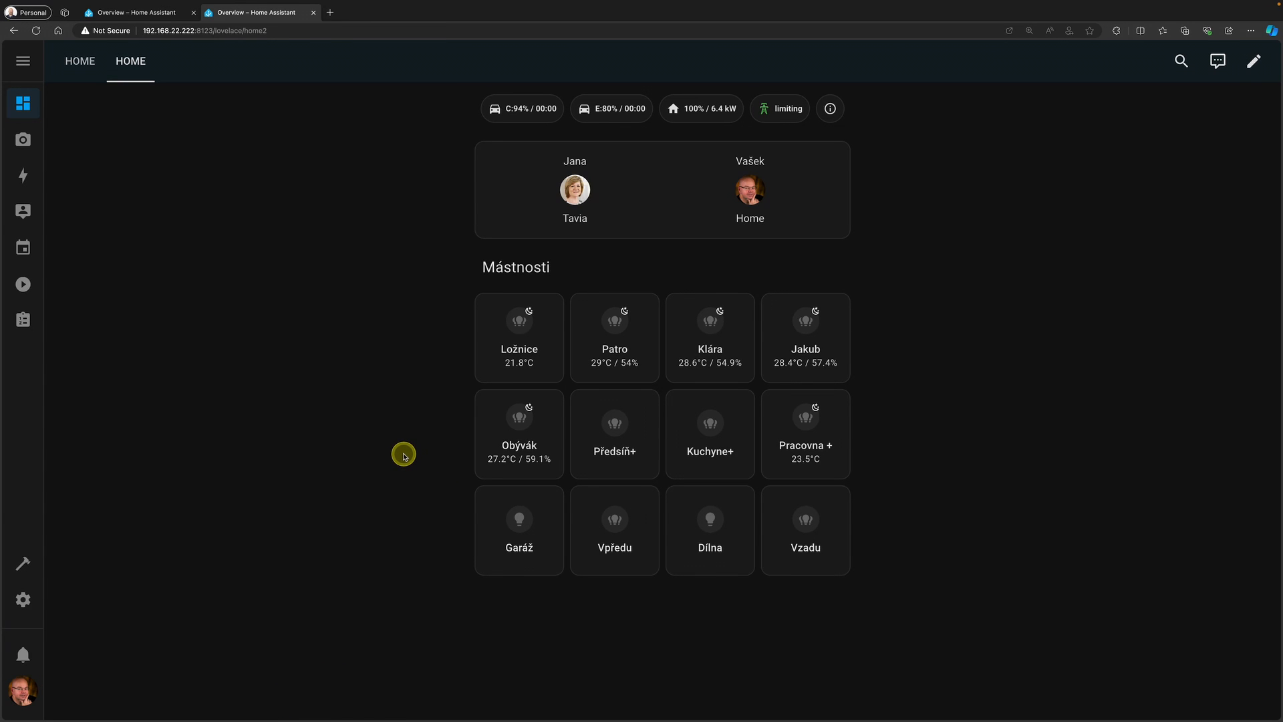
- Preview the dashboard in iPhone XR device emulation, compare the two HOME views, and leave the emulation
{"action": "key", "text": "F12"}
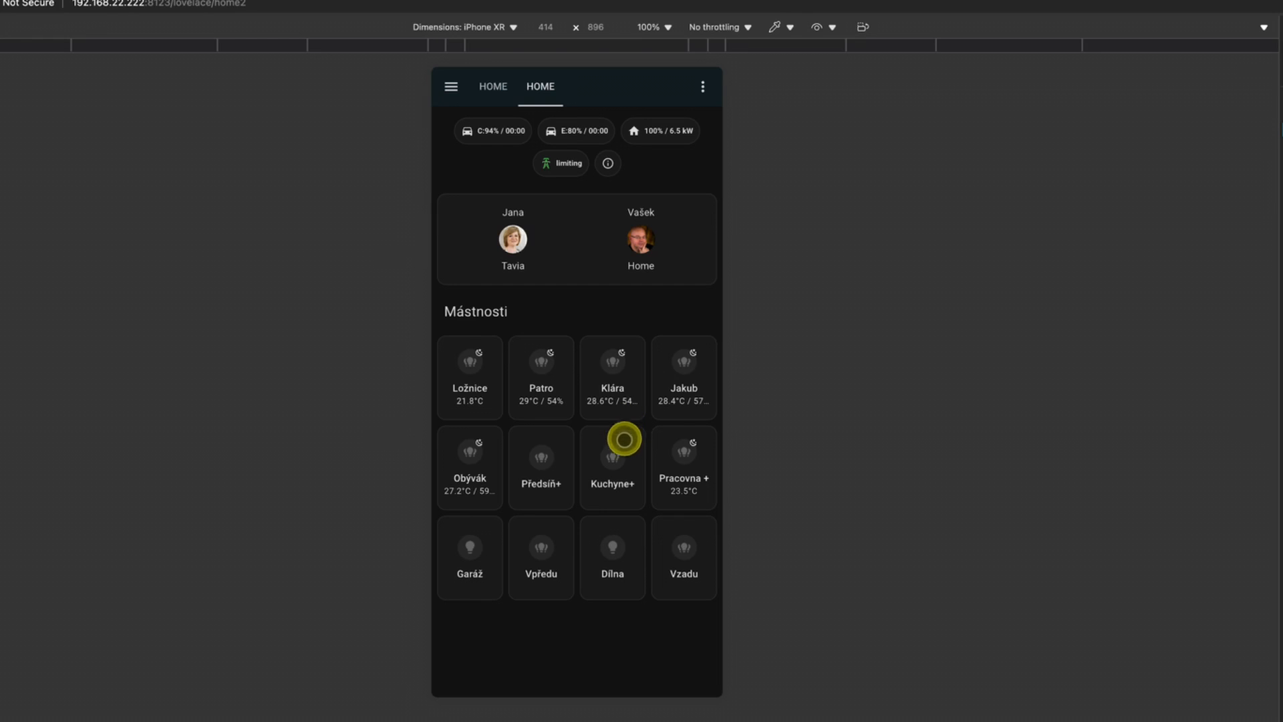
{"action": "left_click", "coordinate": [494, 87]}
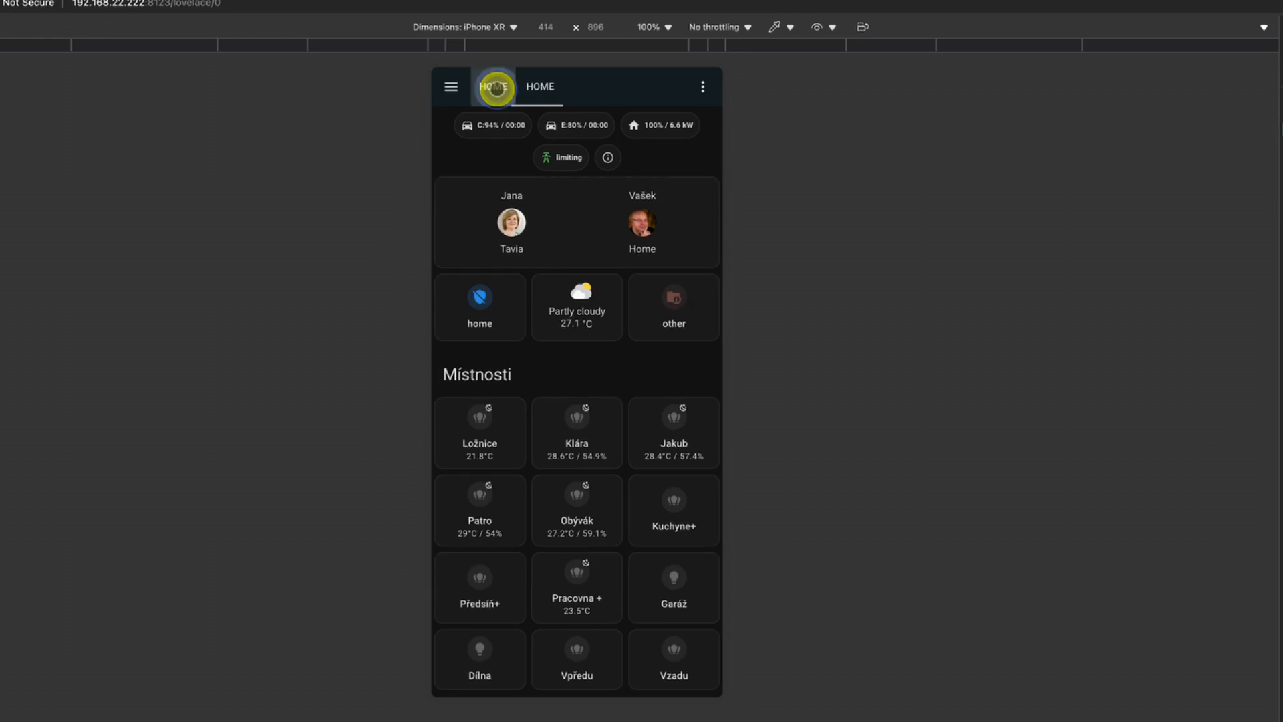
{"action": "left_click", "coordinate": [538, 85]}
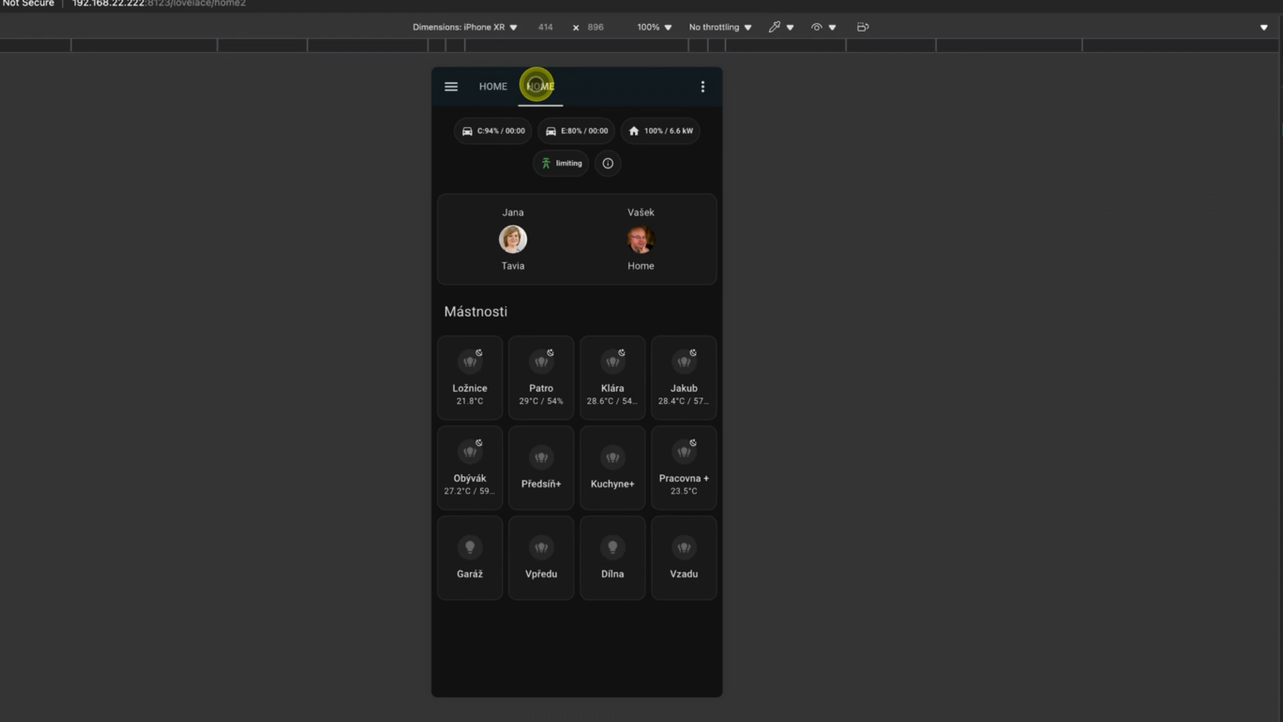
{"action": "left_click", "coordinate": [494, 86]}
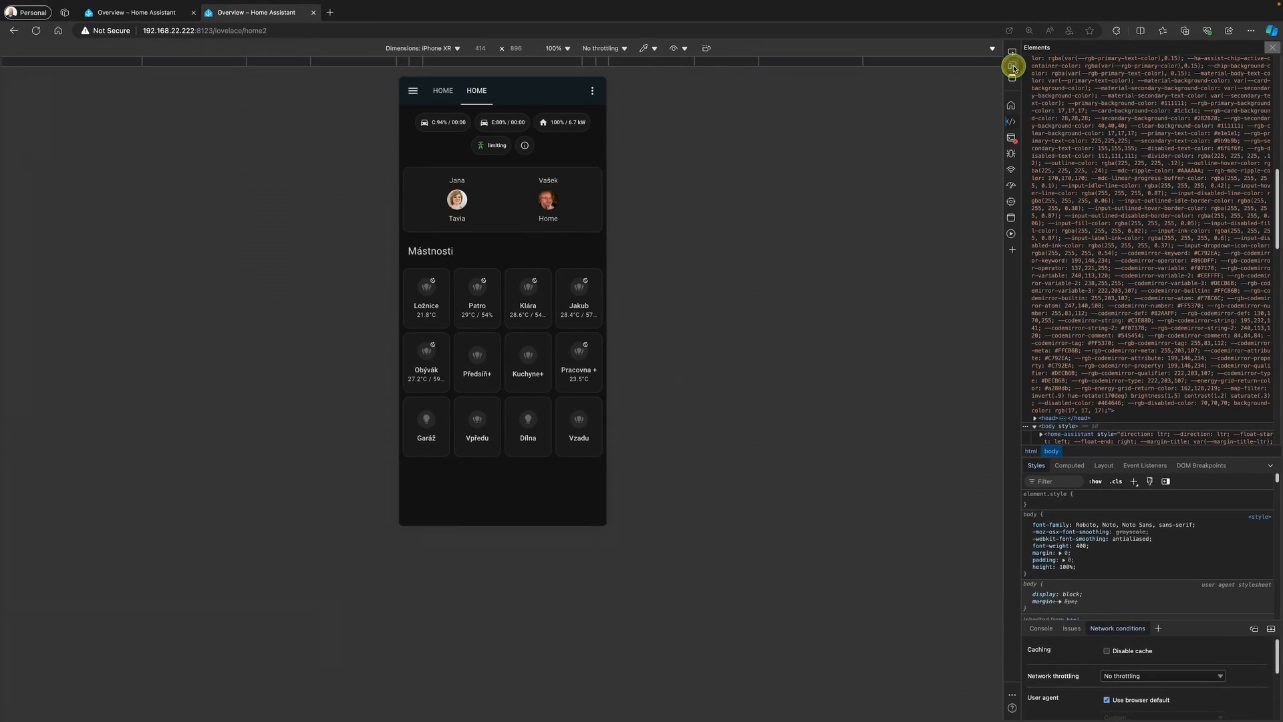
{"action": "left_click", "coordinate": [1013, 67]}
- Return to the first browser tab and copy the home alarm card from the grid card on the first HOME view
{"action": "left_click", "coordinate": [133, 11]}
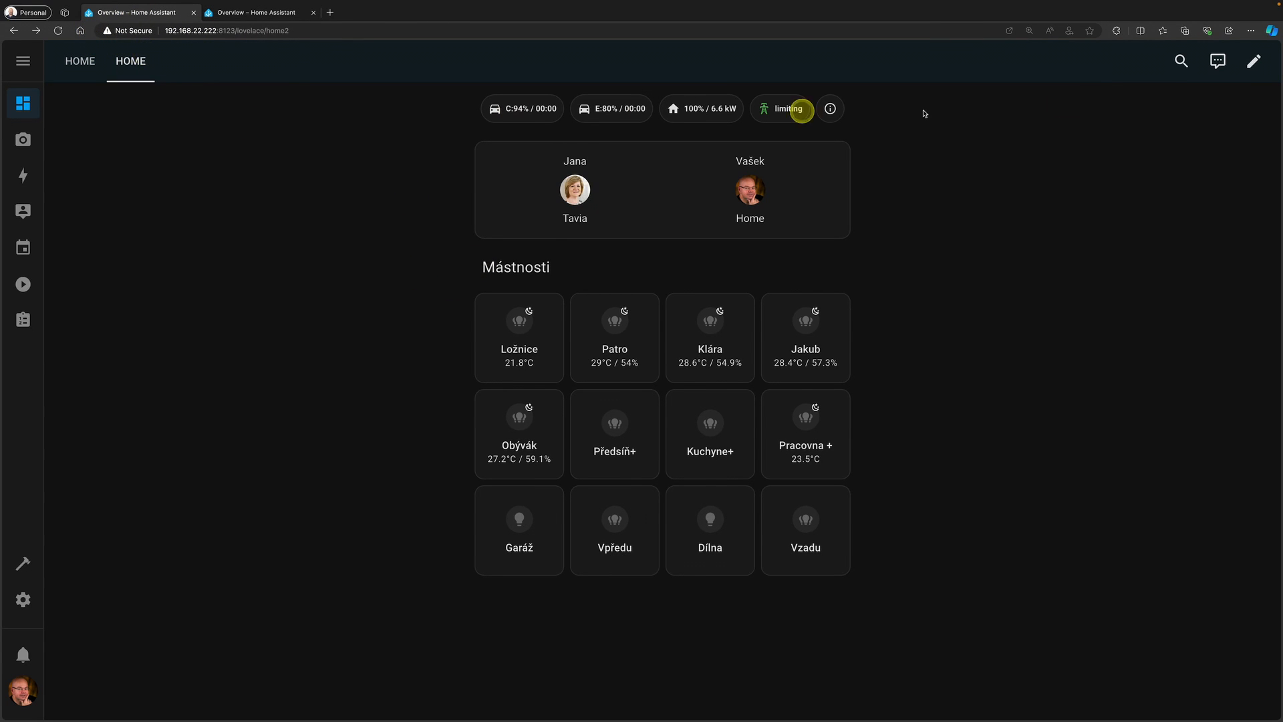
{"action": "left_click", "coordinate": [1252, 60]}
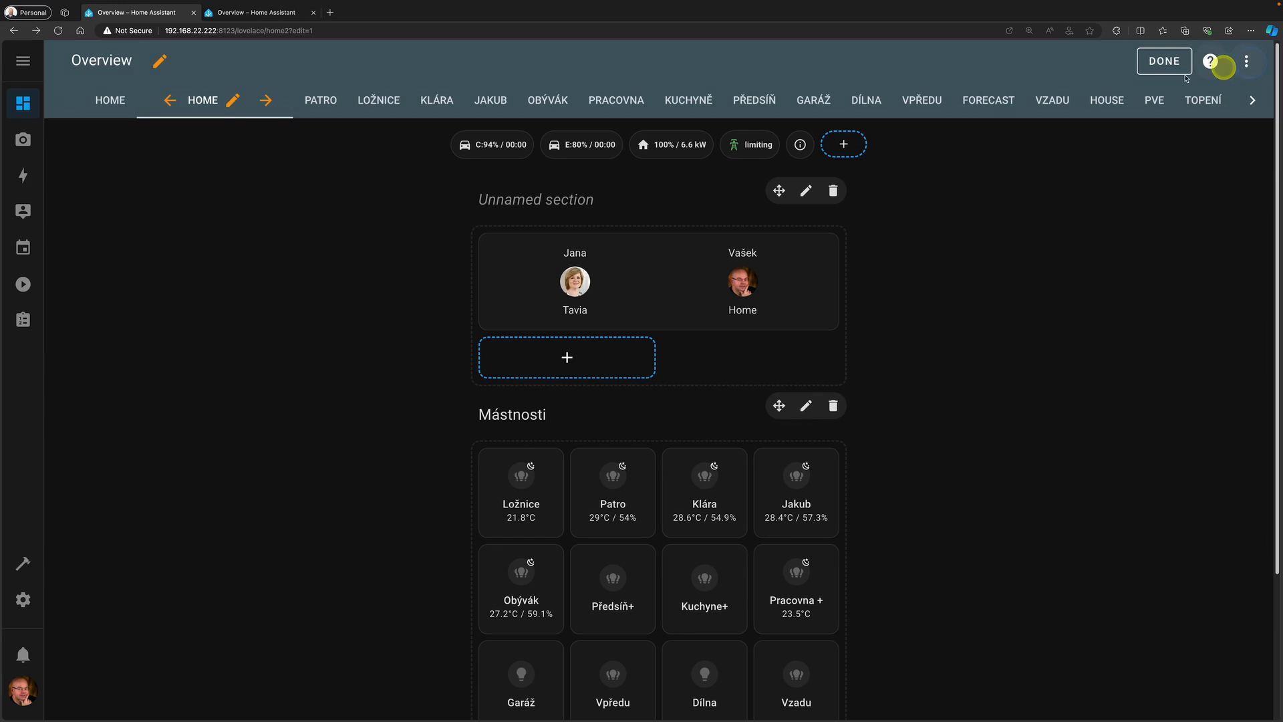
{"action": "left_click", "coordinate": [114, 100]}
{"action": "left_click", "coordinate": [578, 372]}
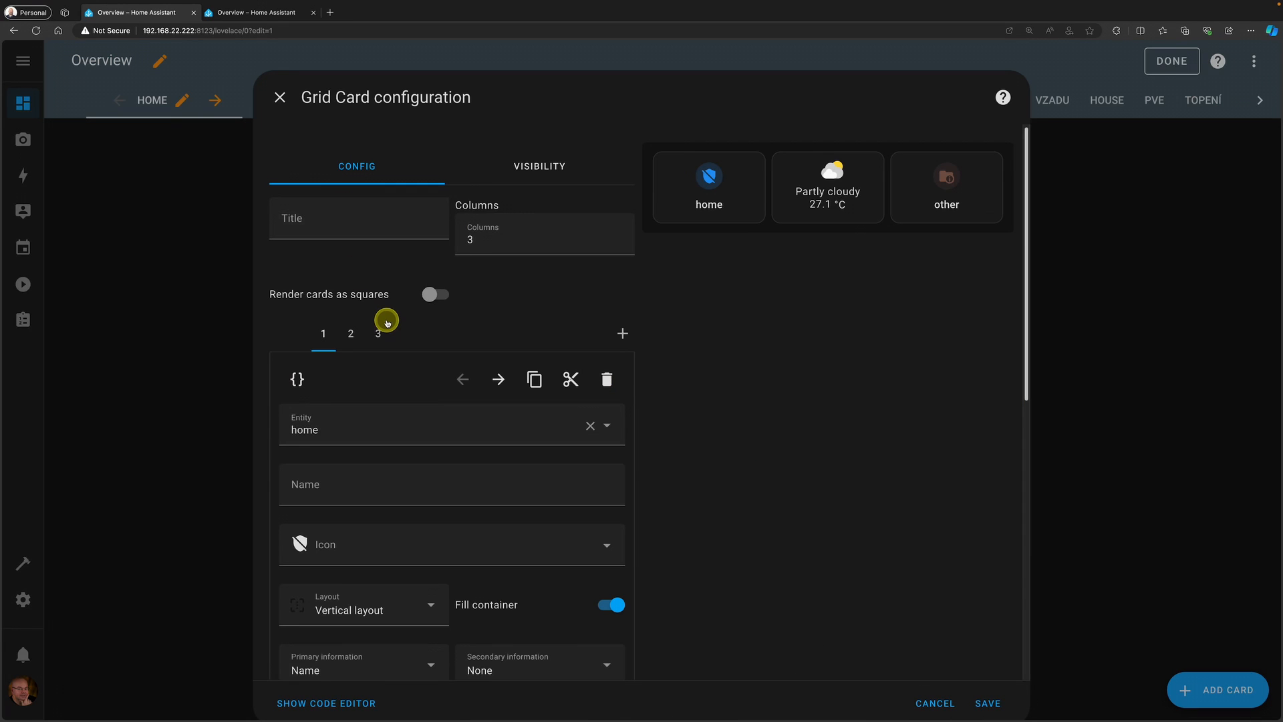
{"action": "left_click", "coordinate": [531, 385]}
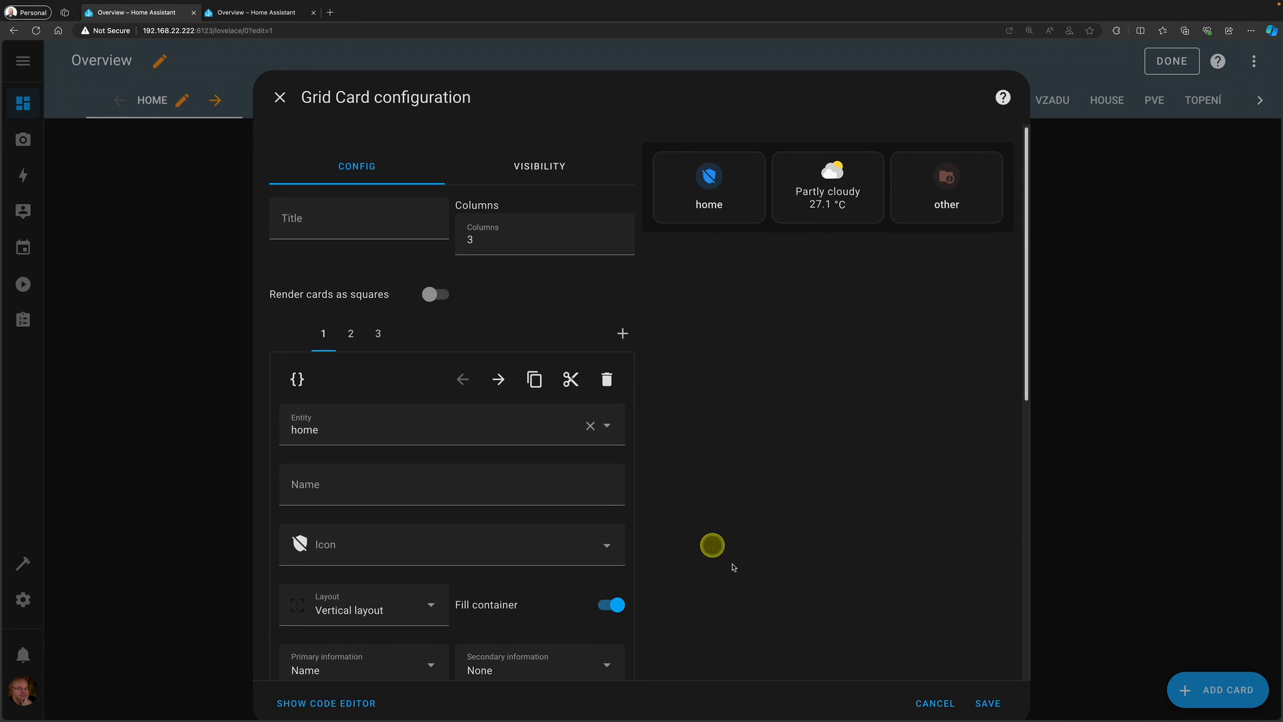
{"action": "left_click", "coordinate": [927, 702]}
- Add a new section below Mástnosti on the second HOME view and paste the copied alarm card into it at one grid column wide
{"action": "left_click", "coordinate": [269, 100]}
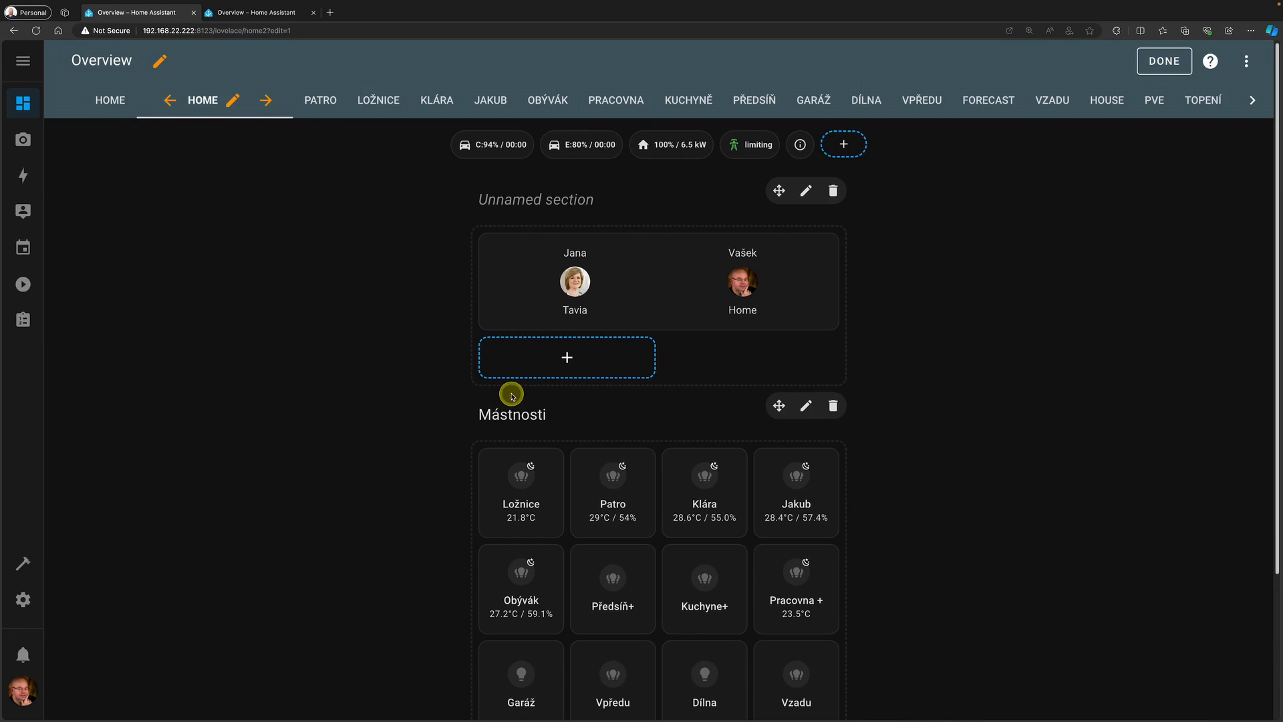
{"action": "scroll", "coordinate": [511, 395], "scroll_direction": "down", "scroll_amount": 3}
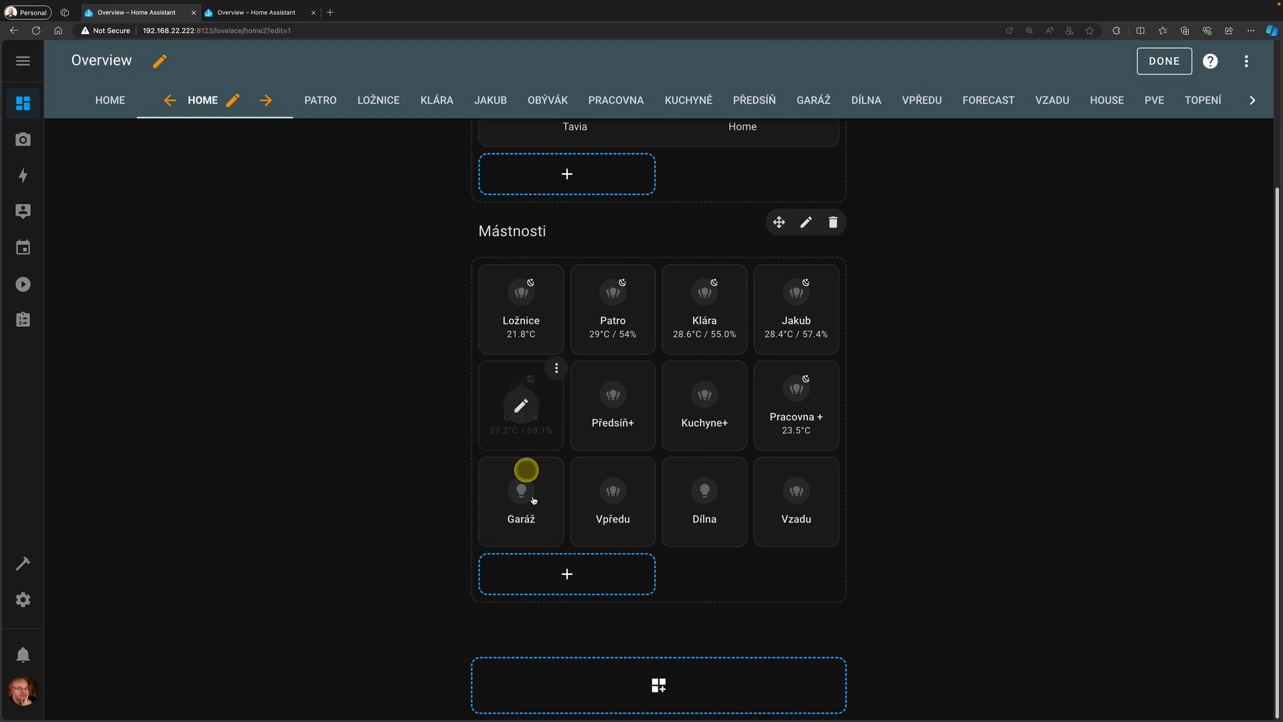
{"action": "left_click", "coordinate": [668, 689]}
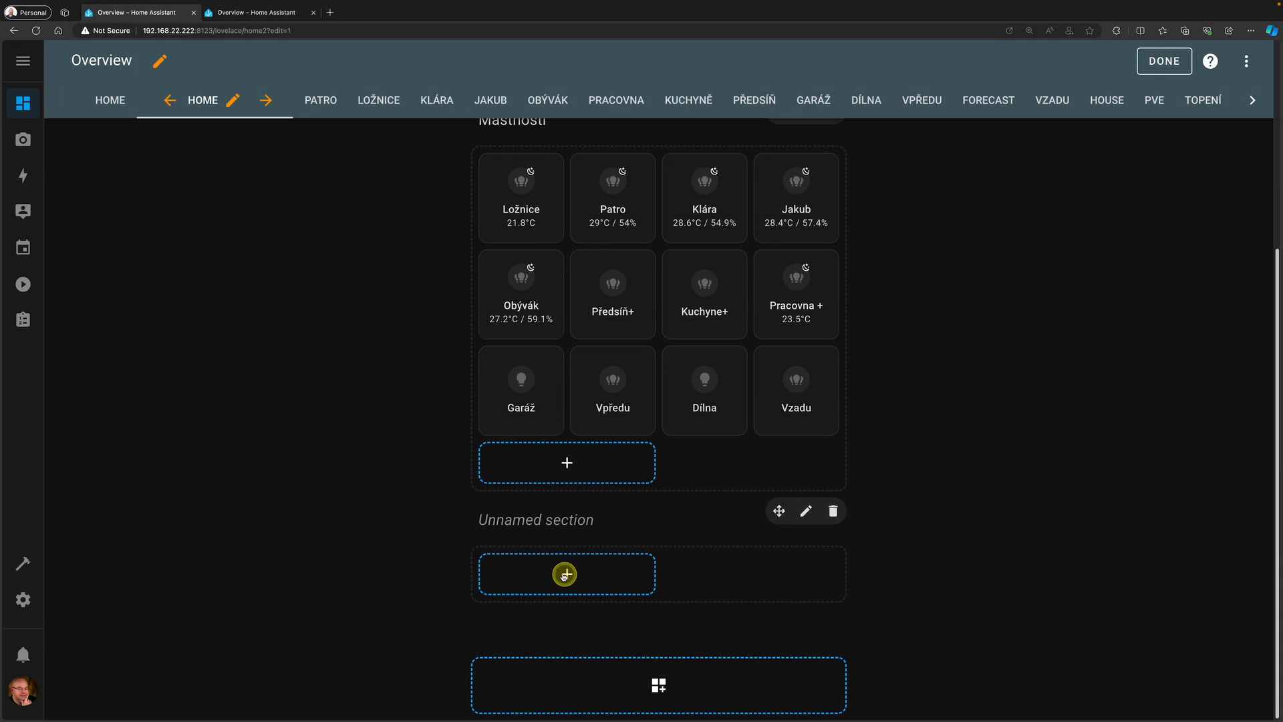
{"action": "left_click", "coordinate": [521, 439]}
{"action": "left_click", "coordinate": [372, 315]}
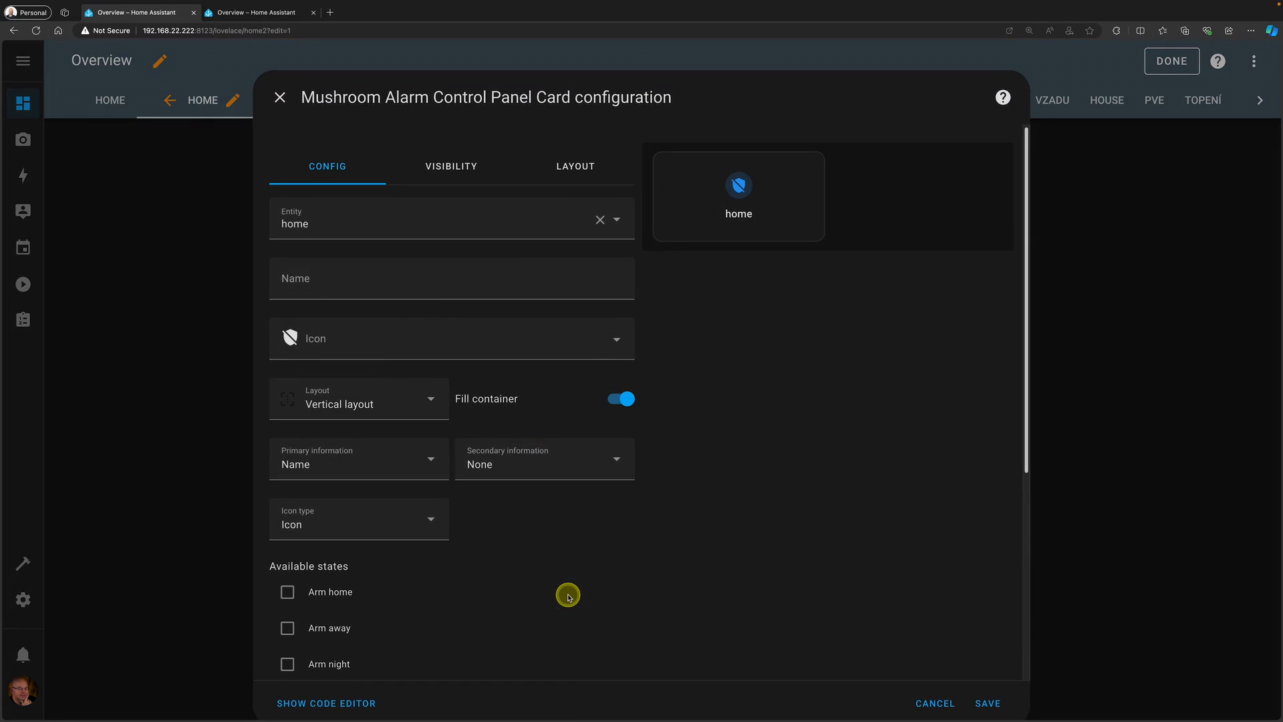
{"action": "left_click", "coordinate": [574, 165]}
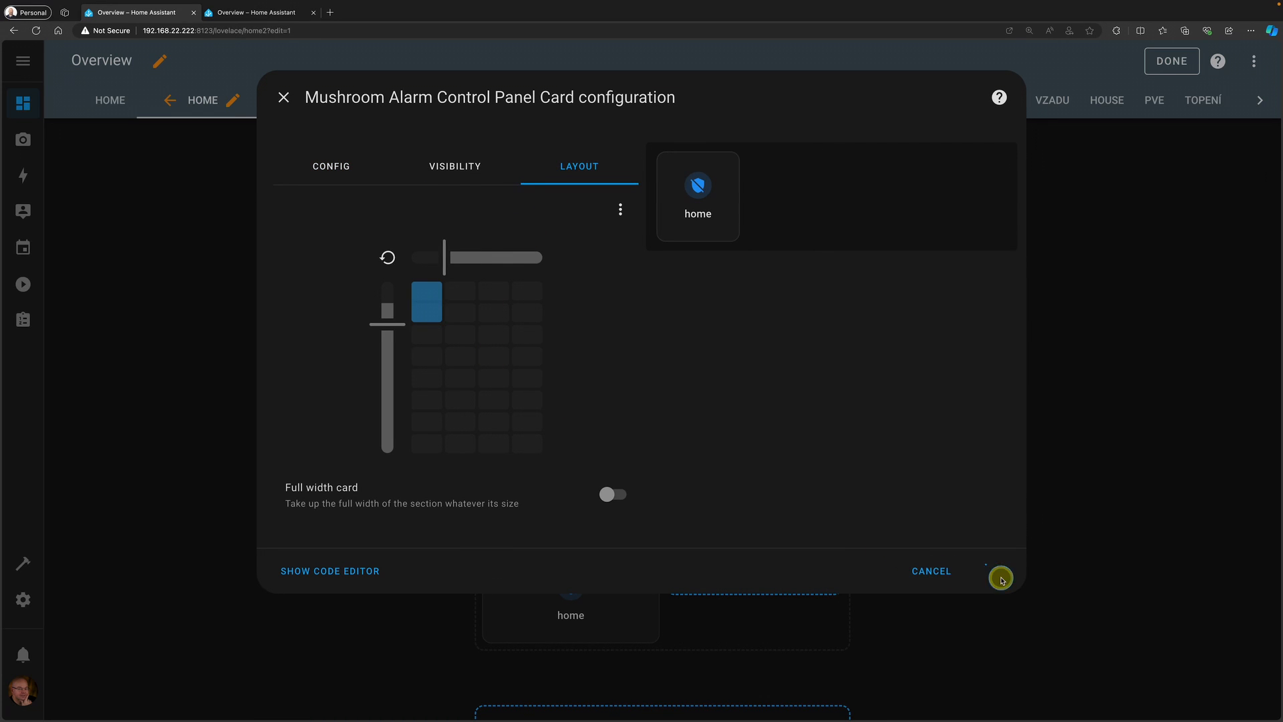
{"action": "left_click", "coordinate": [984, 570]}
- Move the unnamed section containing the home alarm card above the Mástnosti section
{"action": "scroll", "coordinate": [779, 480], "scroll_direction": "down", "scroll_amount": 1}
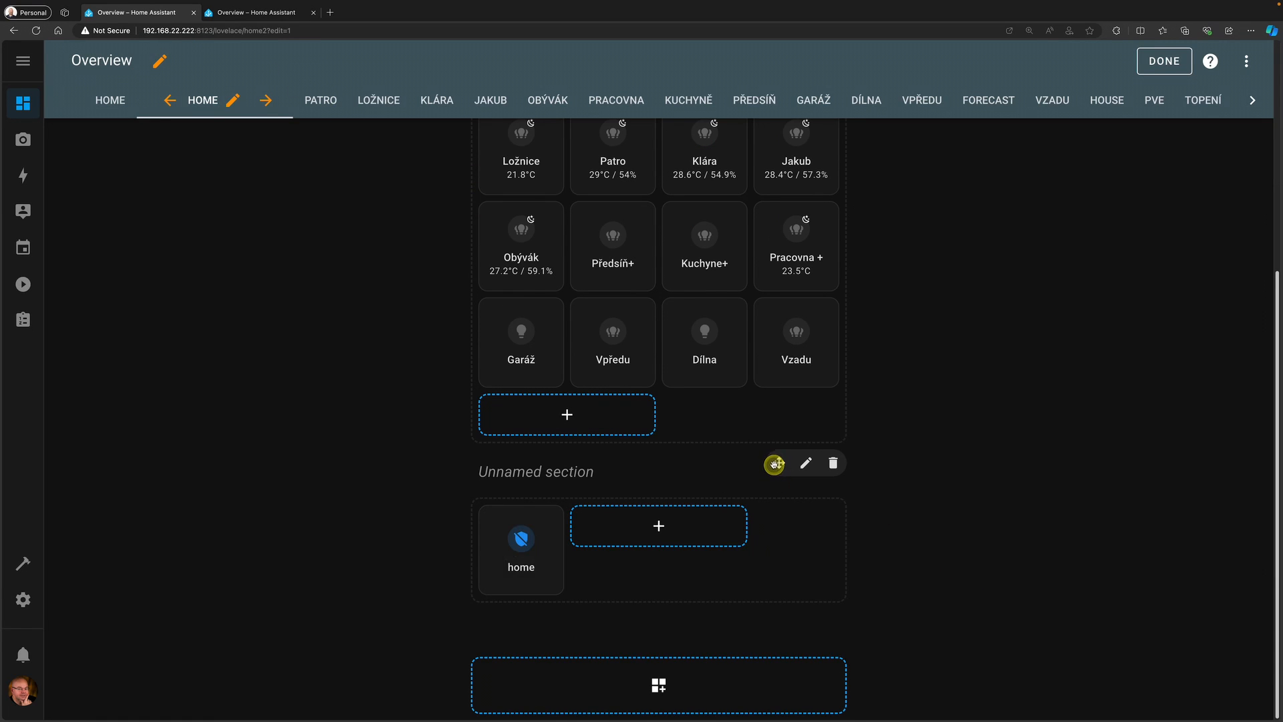
{"action": "left_click_drag", "start_coordinate": [775, 463], "coordinate": [735, 483]}
{"action": "scroll", "coordinate": [886, 374], "scroll_direction": "up", "scroll_amount": 5}
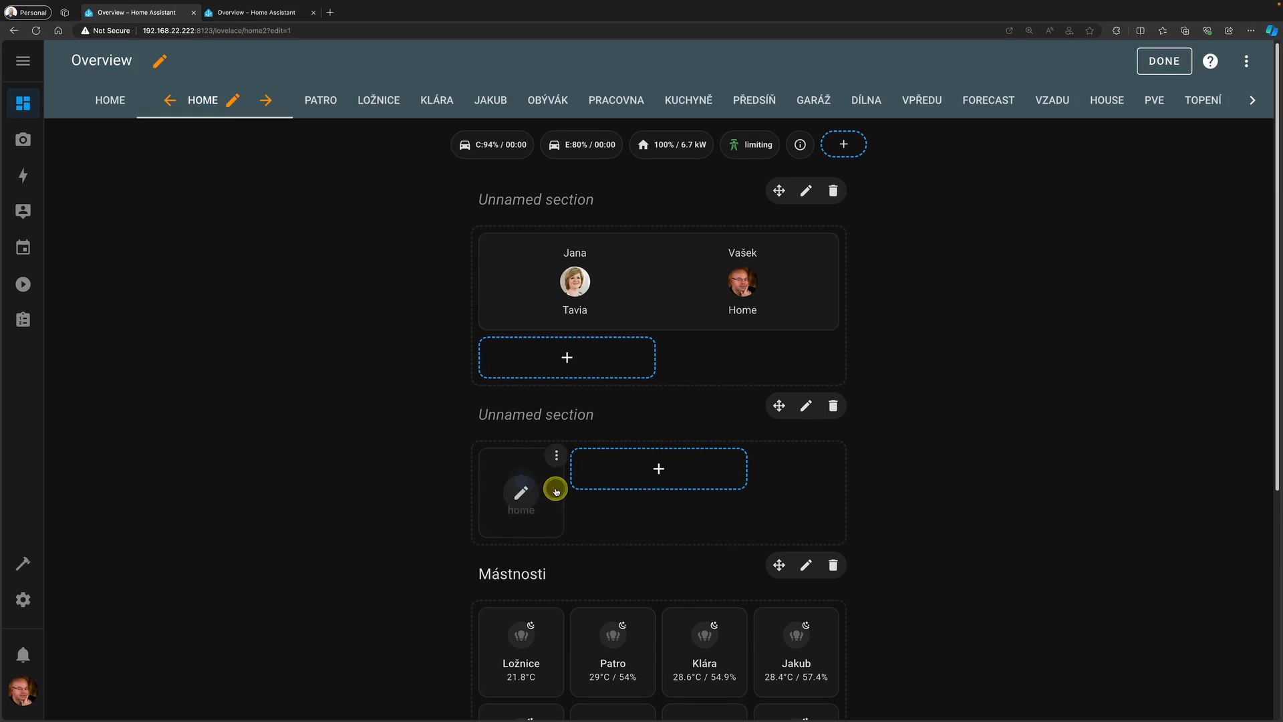
- Copy the Forecast Home weather card from the three-column grid card on the first HOME view
{"action": "left_click", "coordinate": [559, 491]}
{"action": "left_click", "coordinate": [351, 333]}
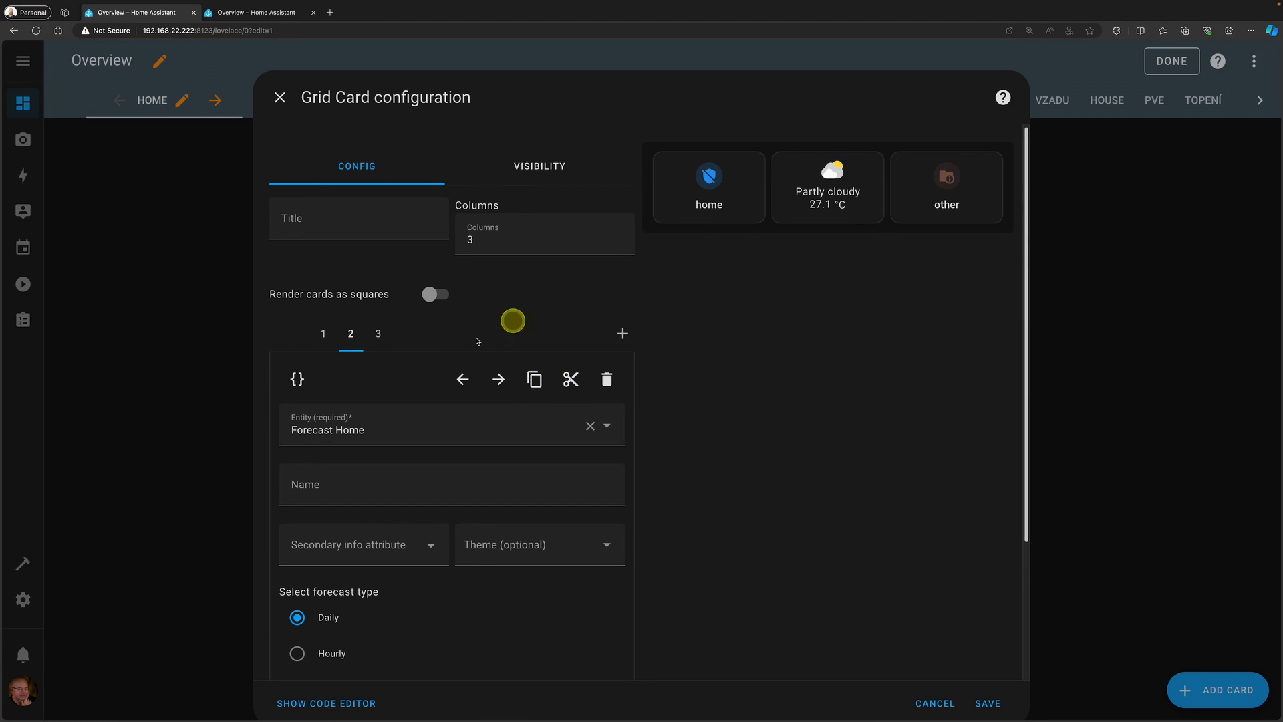
{"action": "left_click", "coordinate": [958, 704]}
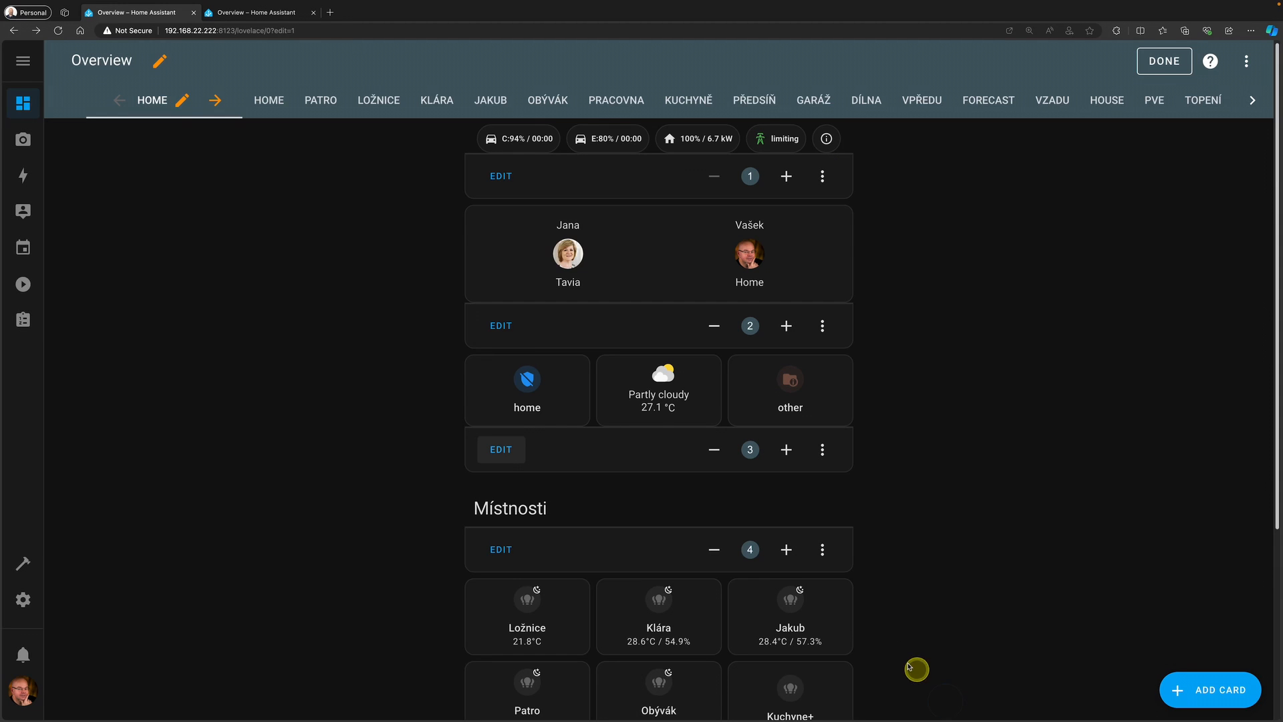
- Paste the weather card beside the home alarm card on the second HOME view, two grid columns wide by two rows, and save it
{"action": "left_click", "coordinate": [684, 338]}
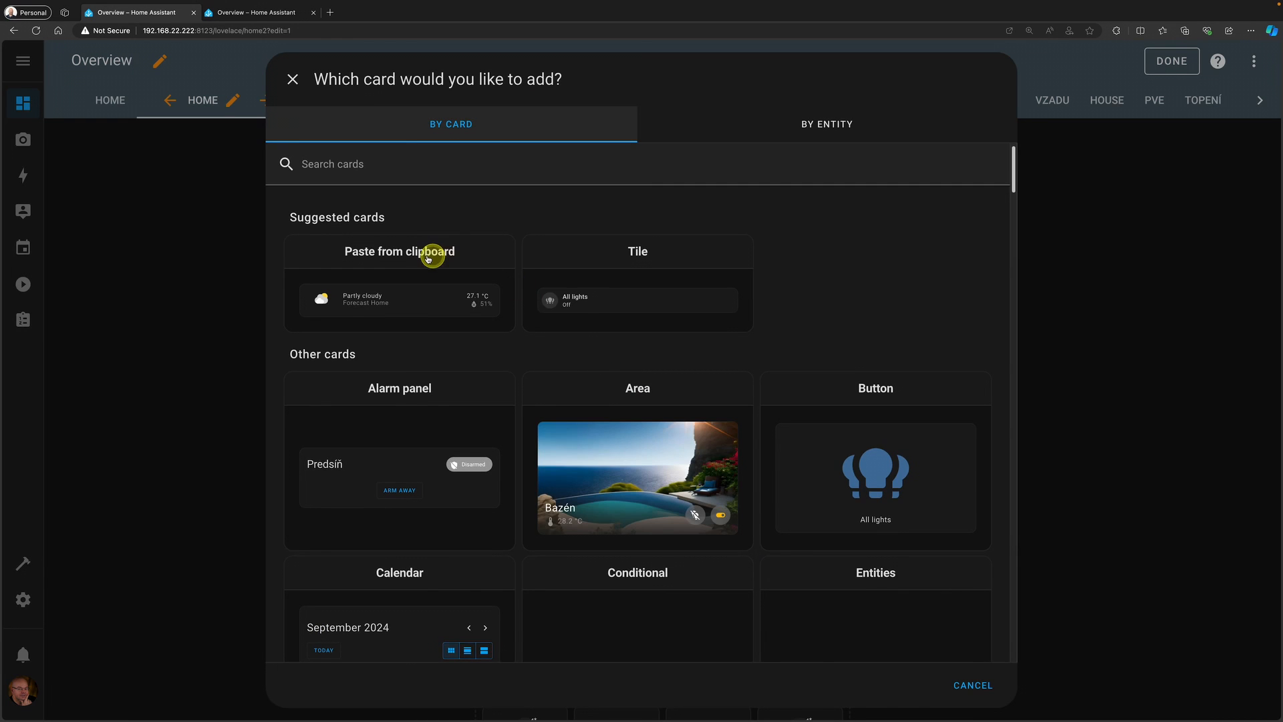
{"action": "left_click", "coordinate": [421, 253]}
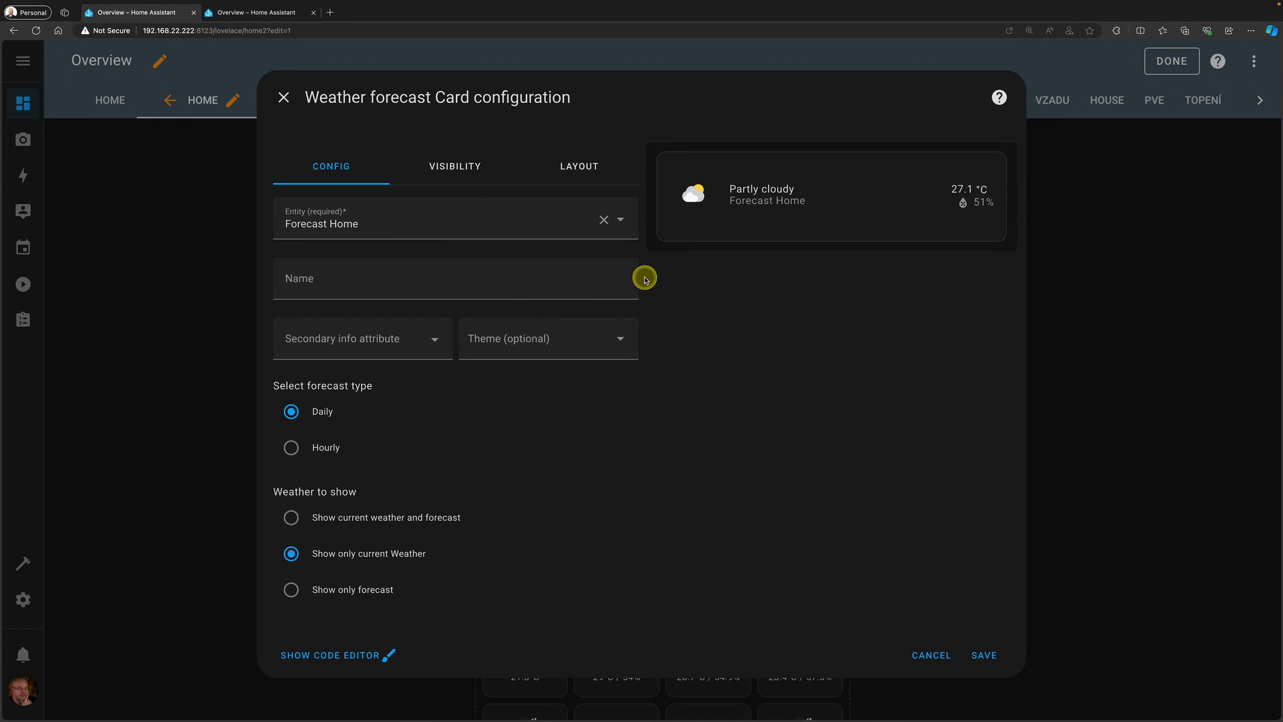
{"action": "left_click", "coordinate": [580, 171]}
{"action": "left_click", "coordinate": [470, 311]}
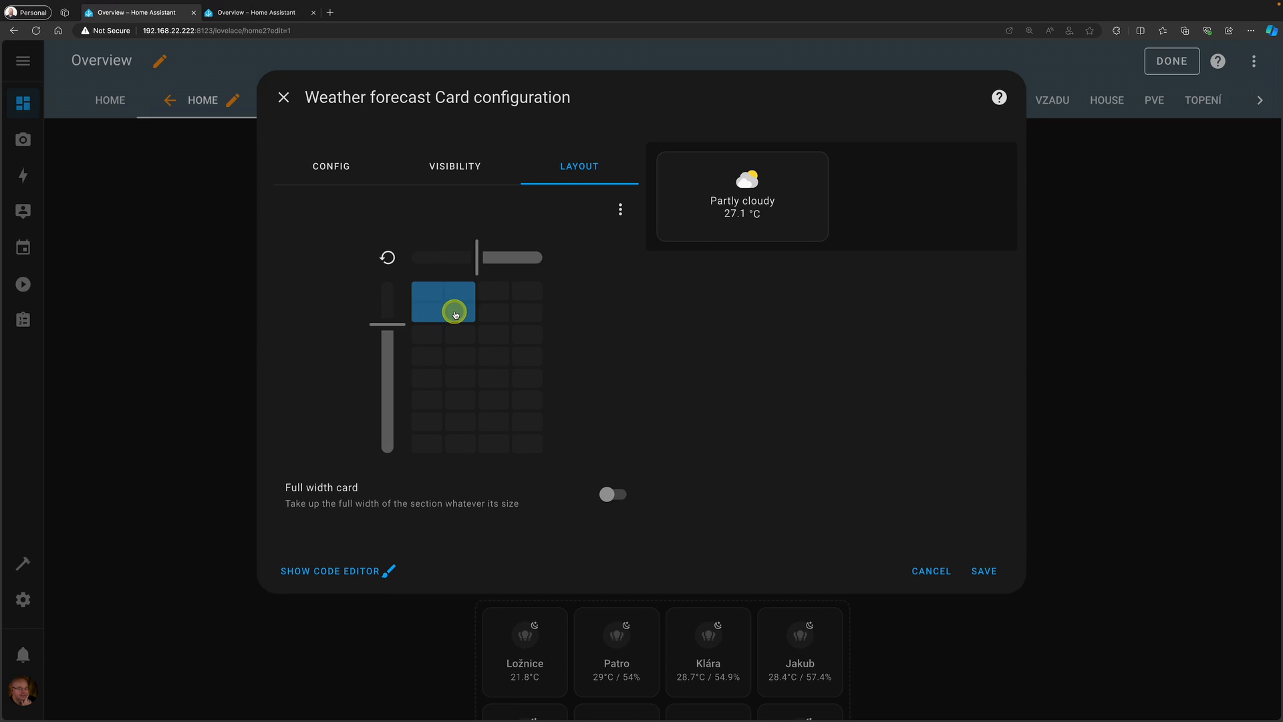
{"action": "left_click", "coordinate": [990, 571]}
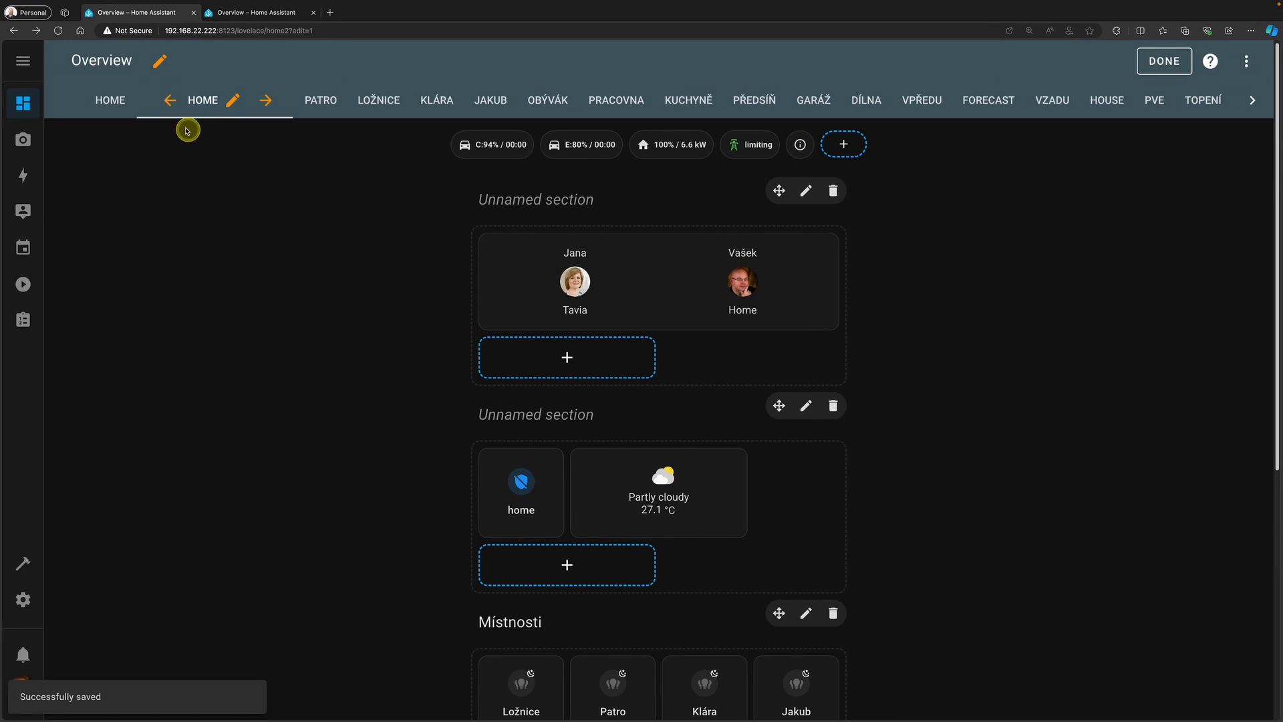
- Copy the third card, "other", from the grid card on the first HOME view and close the configuration
{"action": "left_click", "coordinate": [118, 101]}
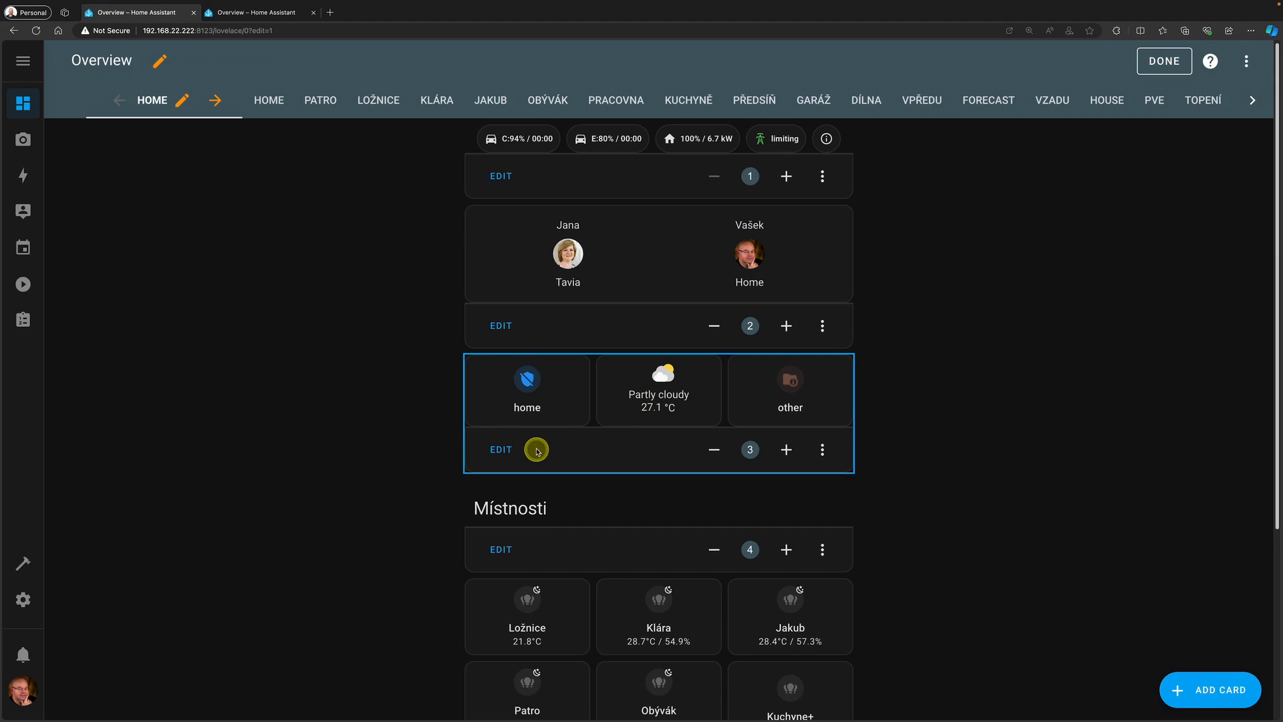
{"action": "left_click", "coordinate": [500, 449]}
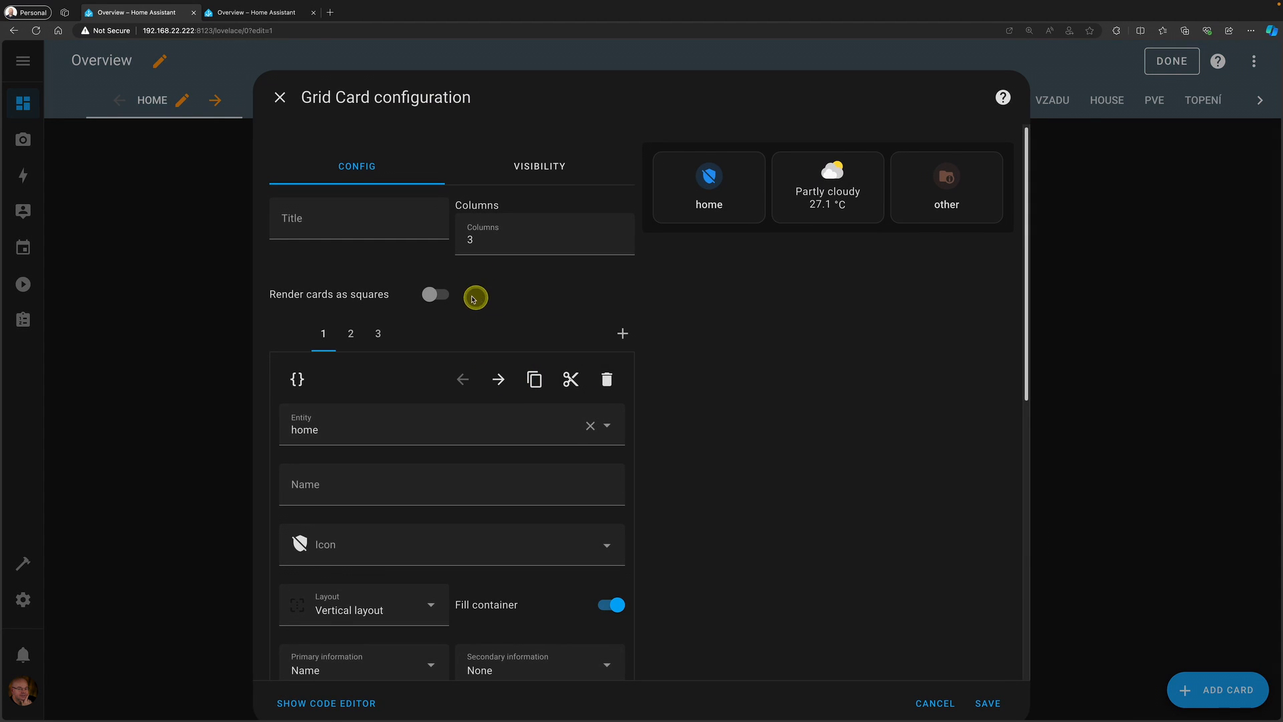
{"action": "left_click", "coordinate": [377, 333]}
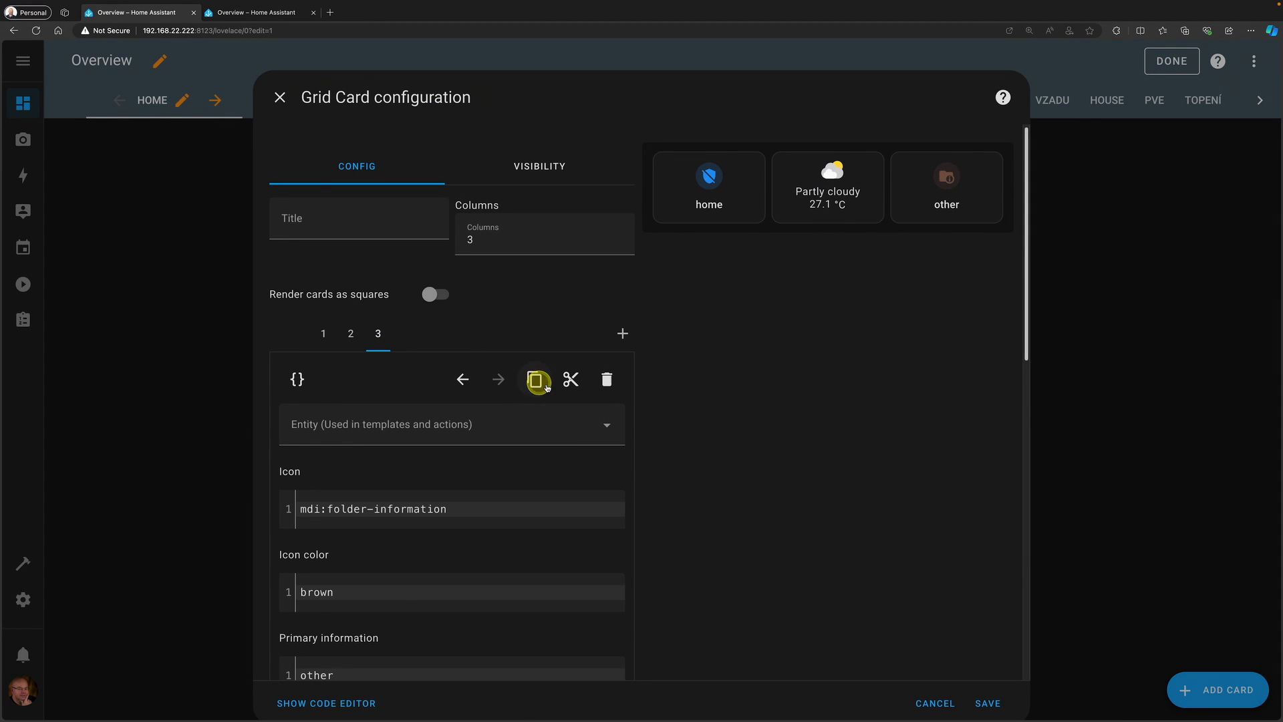
{"action": "left_click", "coordinate": [929, 700]}
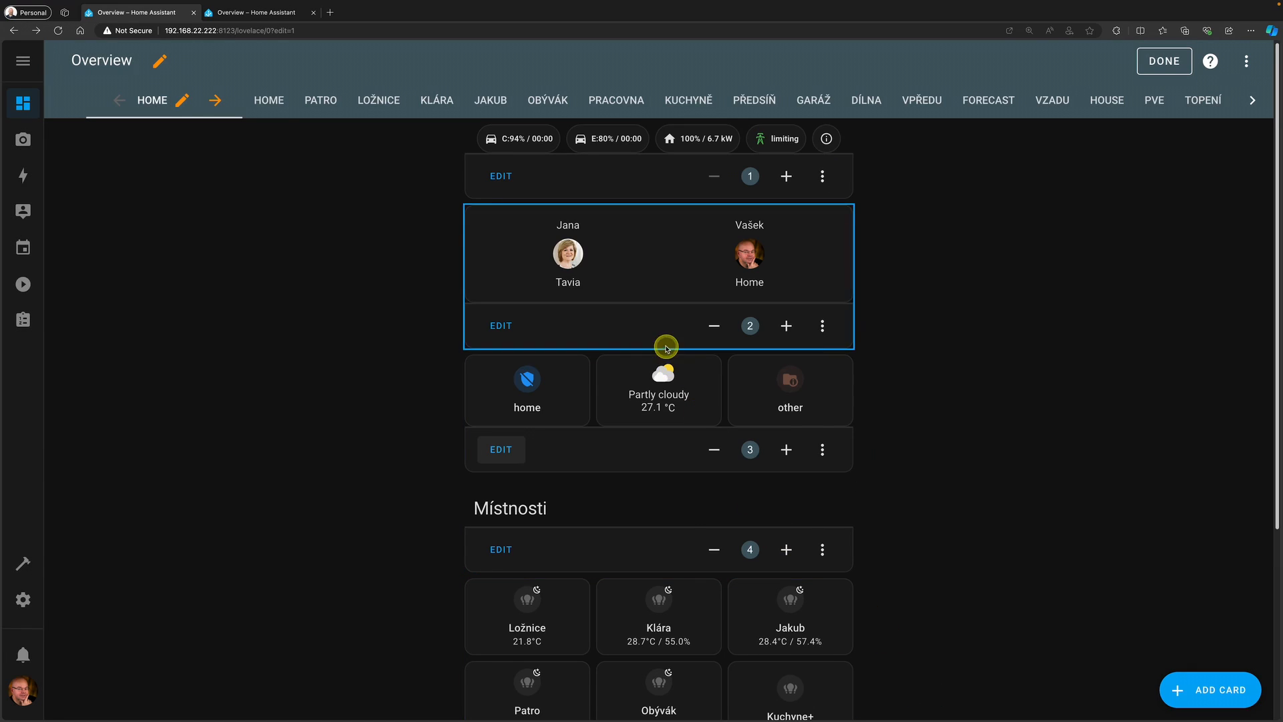
- Paste the "other" card beside the weather card on the second HOME view, one grid column wide by two rows, save it and finish editing
{"action": "left_click", "coordinate": [268, 100]}
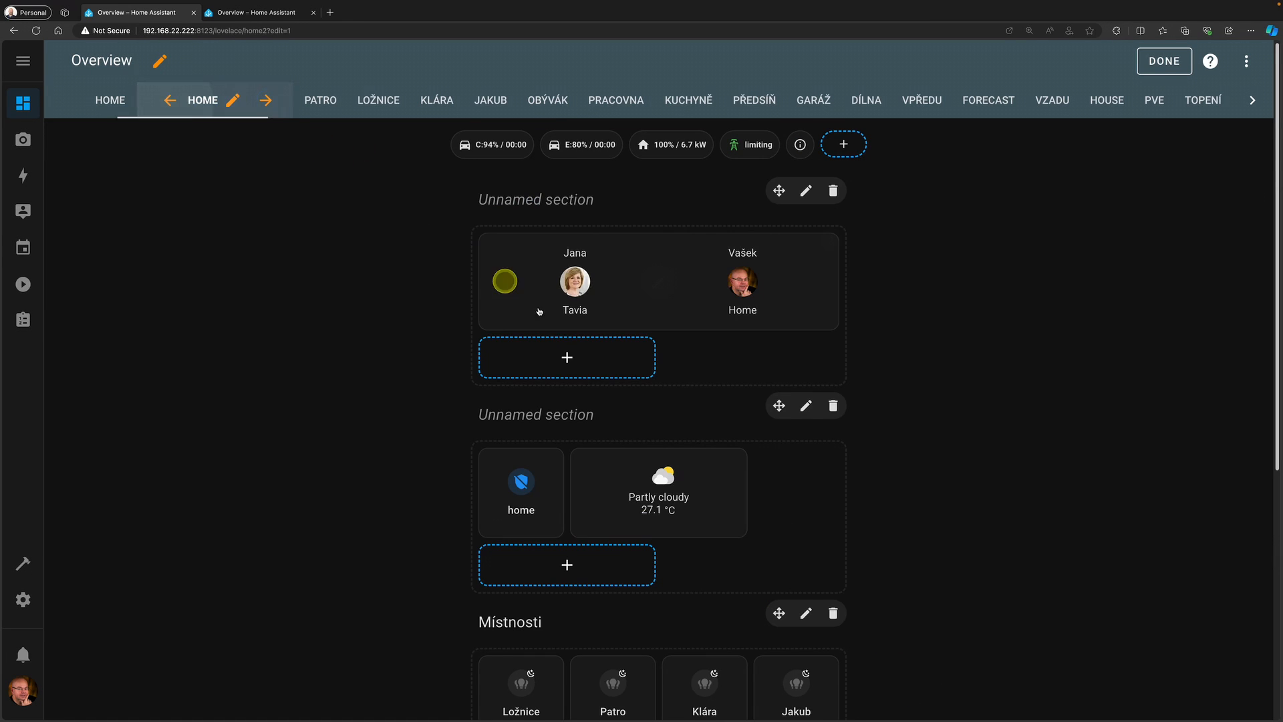
{"action": "left_click", "coordinate": [592, 560]}
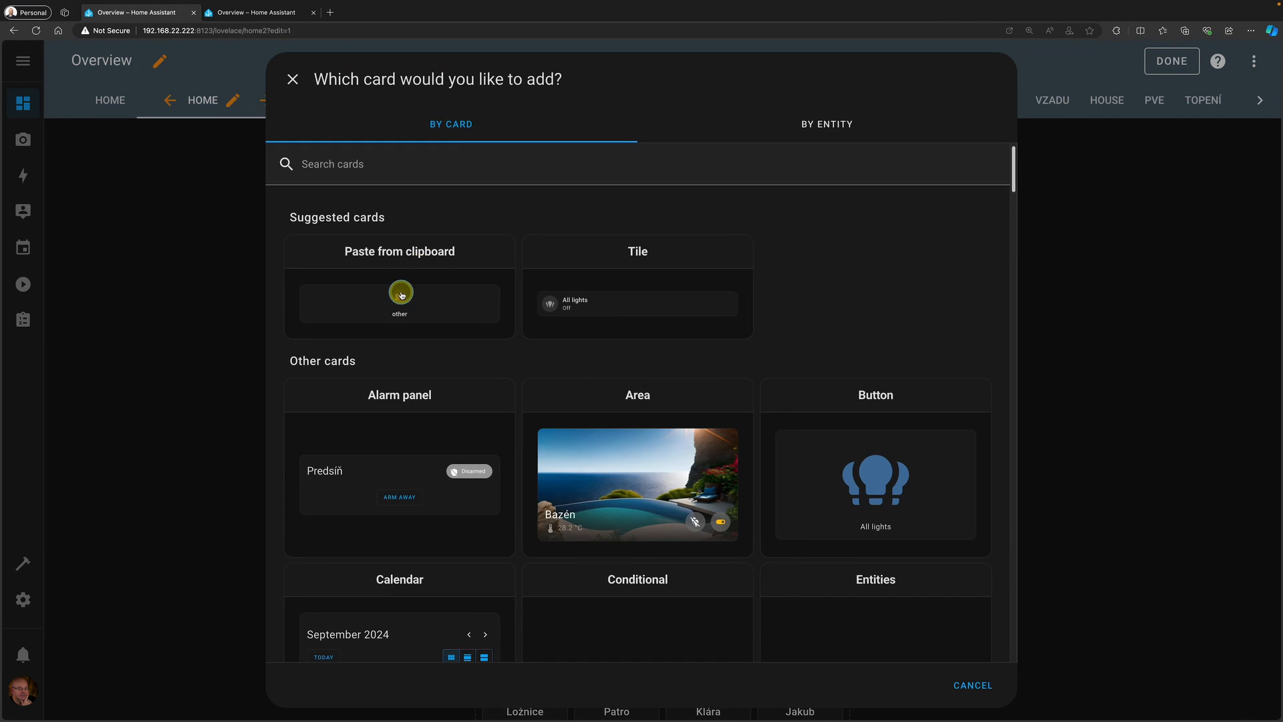
{"action": "left_click", "coordinate": [401, 295]}
{"action": "left_click", "coordinate": [569, 164]}
{"action": "left_click", "coordinate": [435, 319]}
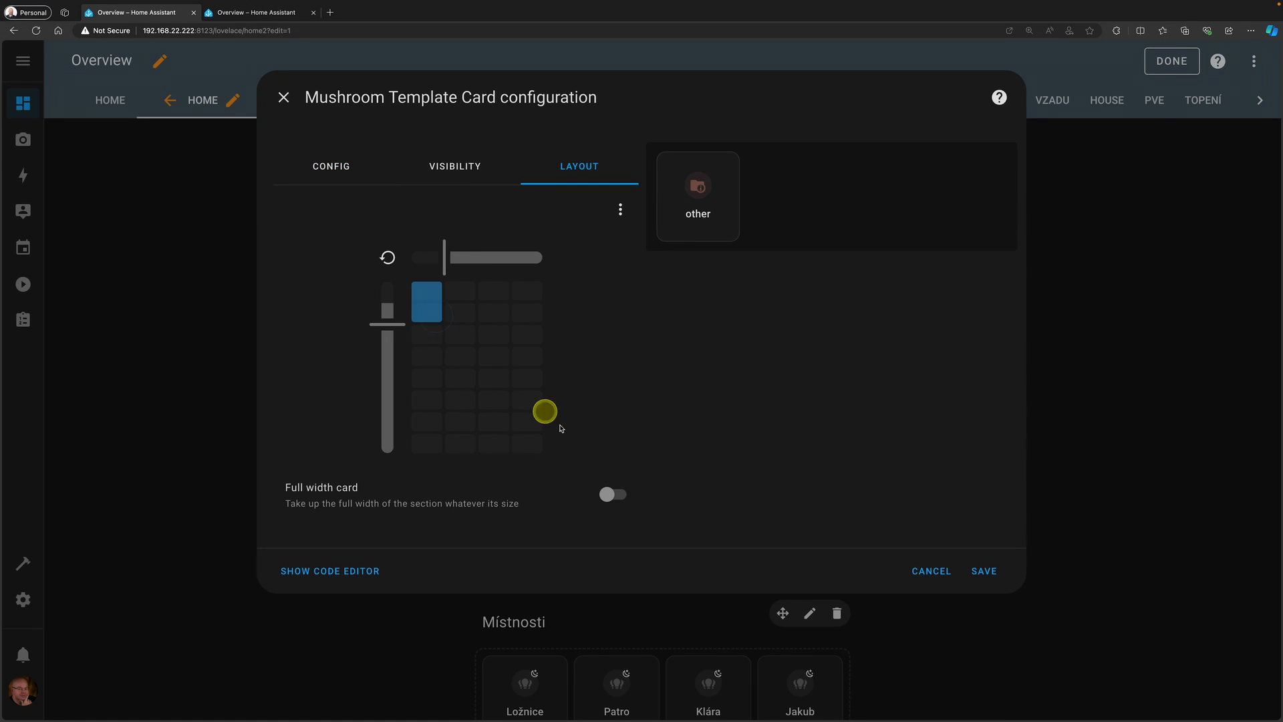
{"action": "left_click", "coordinate": [984, 573]}
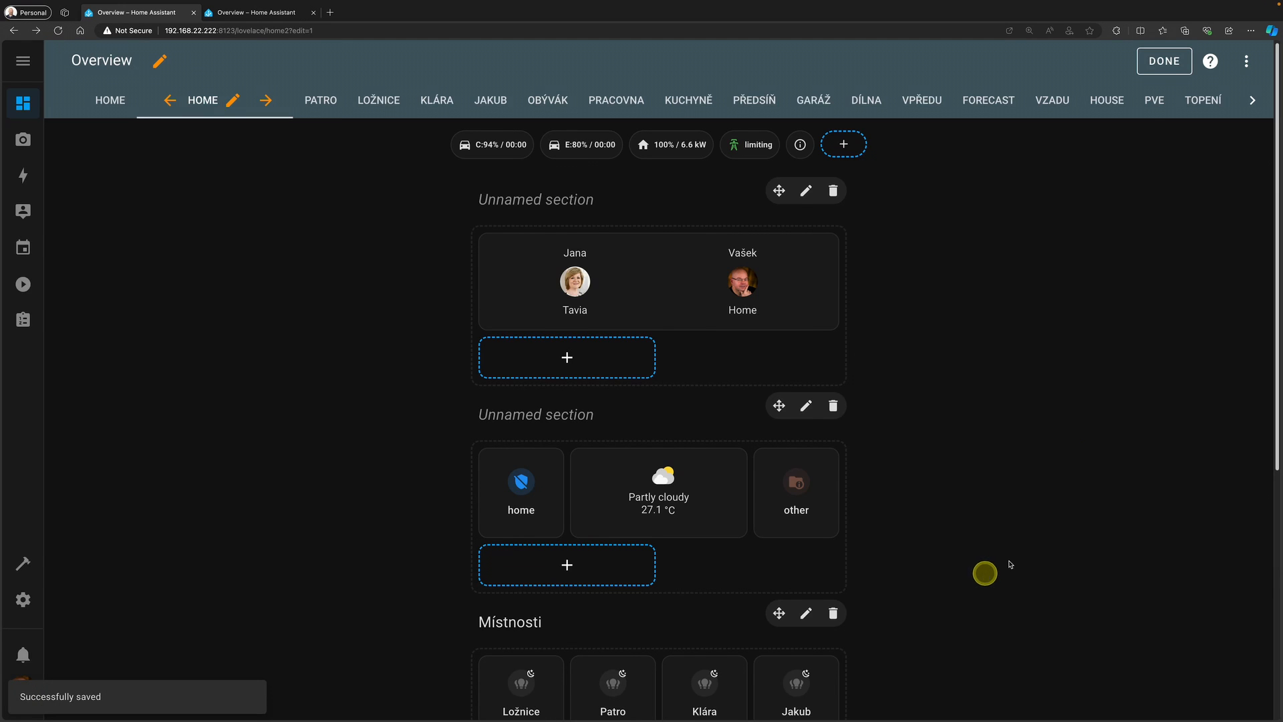
{"action": "left_click", "coordinate": [1166, 62]}
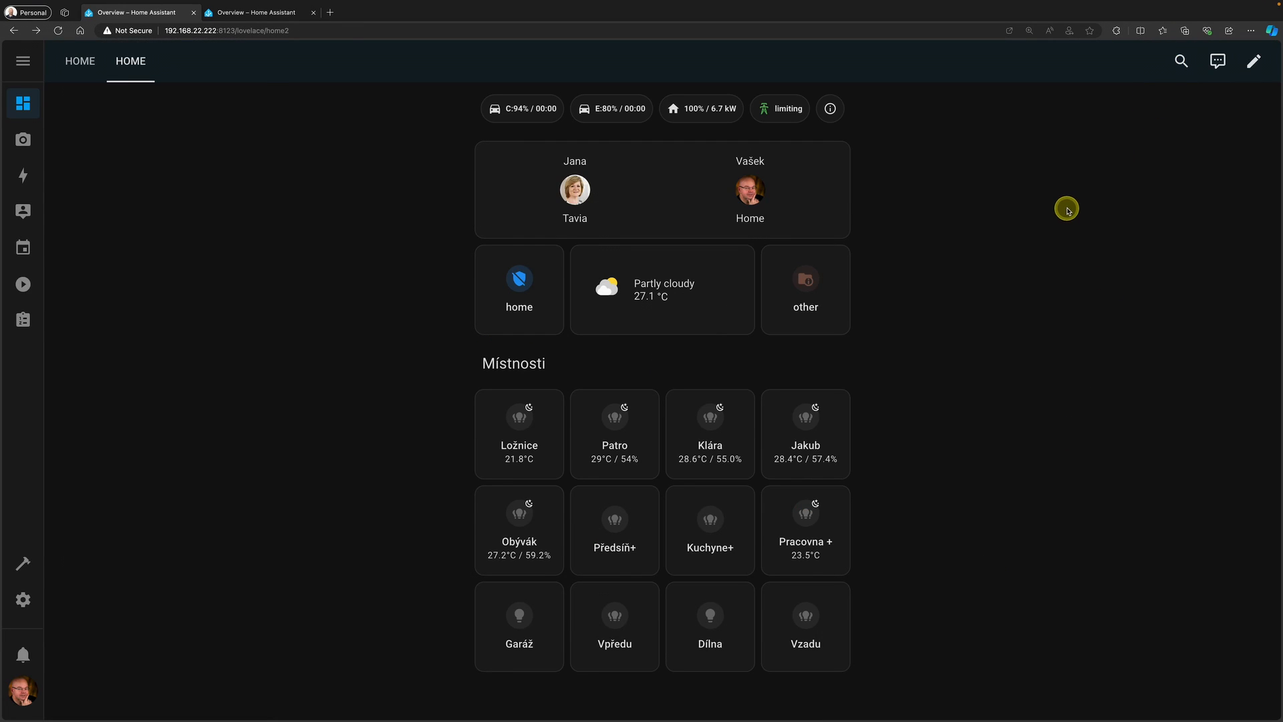
- Compare the refreshed new HOME view with the old one in the iPhone XR device preview, and close the developer tools
{"action": "left_click", "coordinate": [280, 12]}
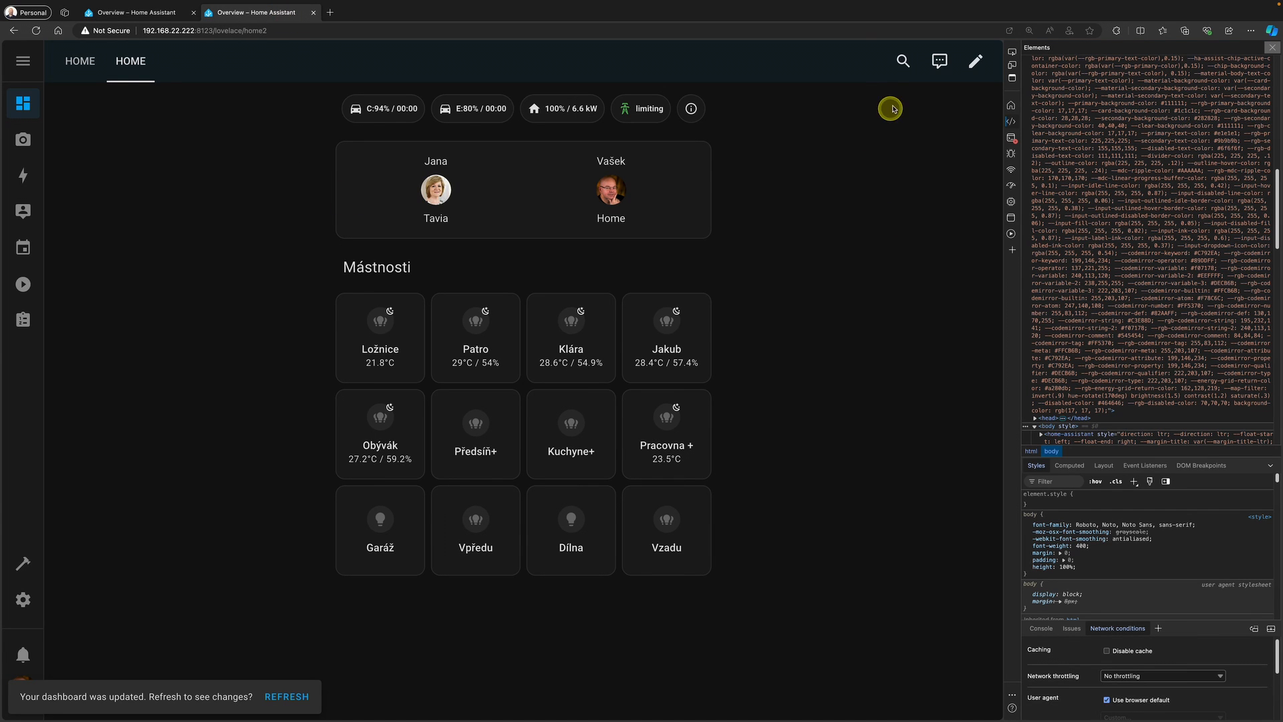
{"action": "left_click", "coordinate": [1011, 68]}
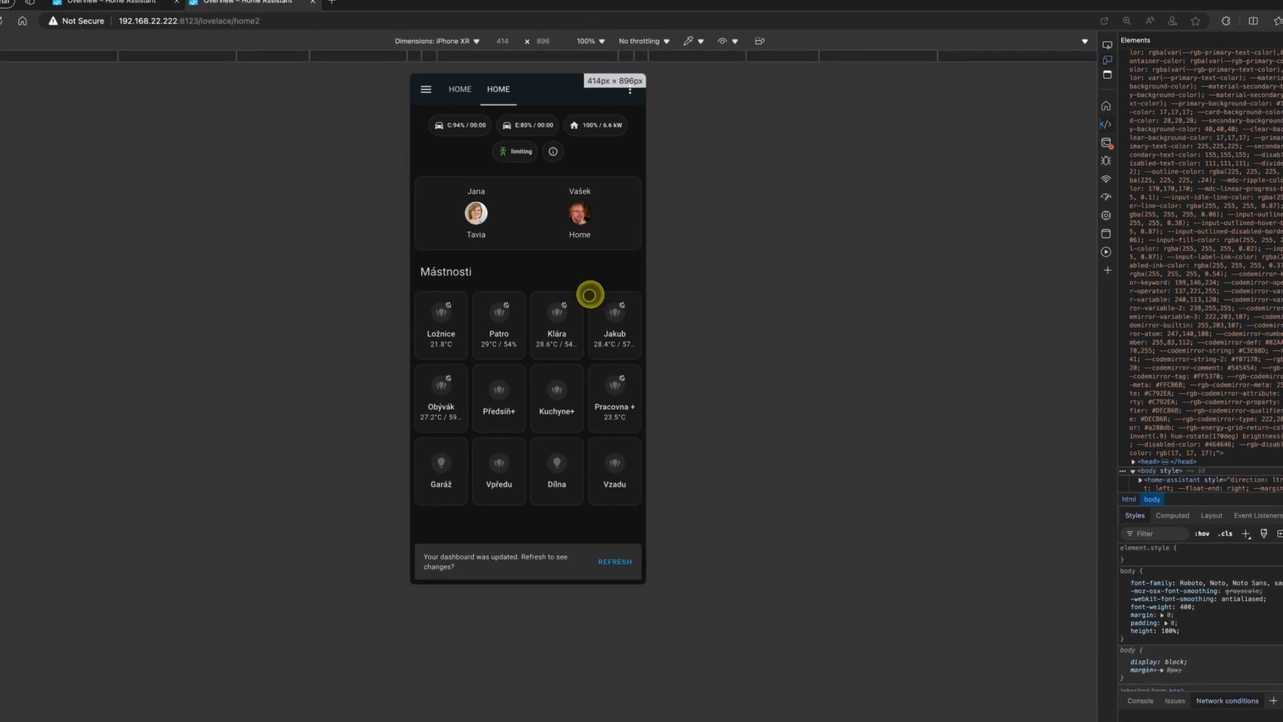
{"action": "left_click", "coordinate": [682, 663]}
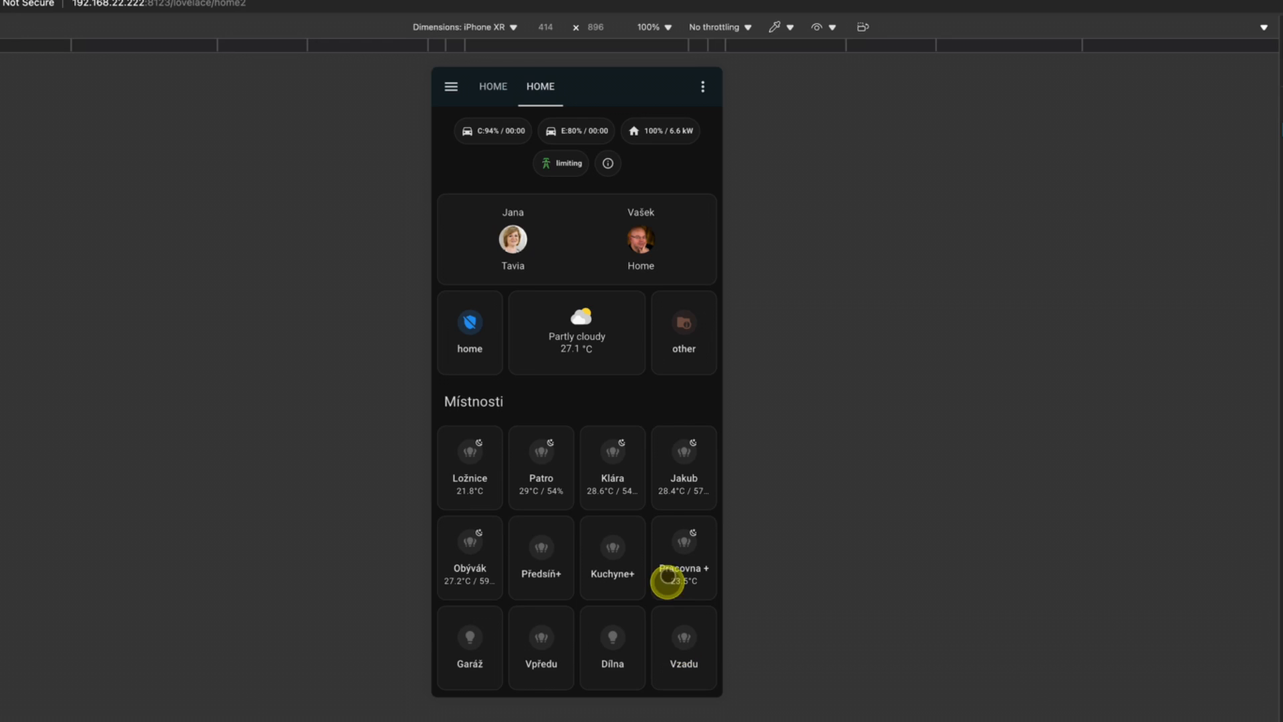
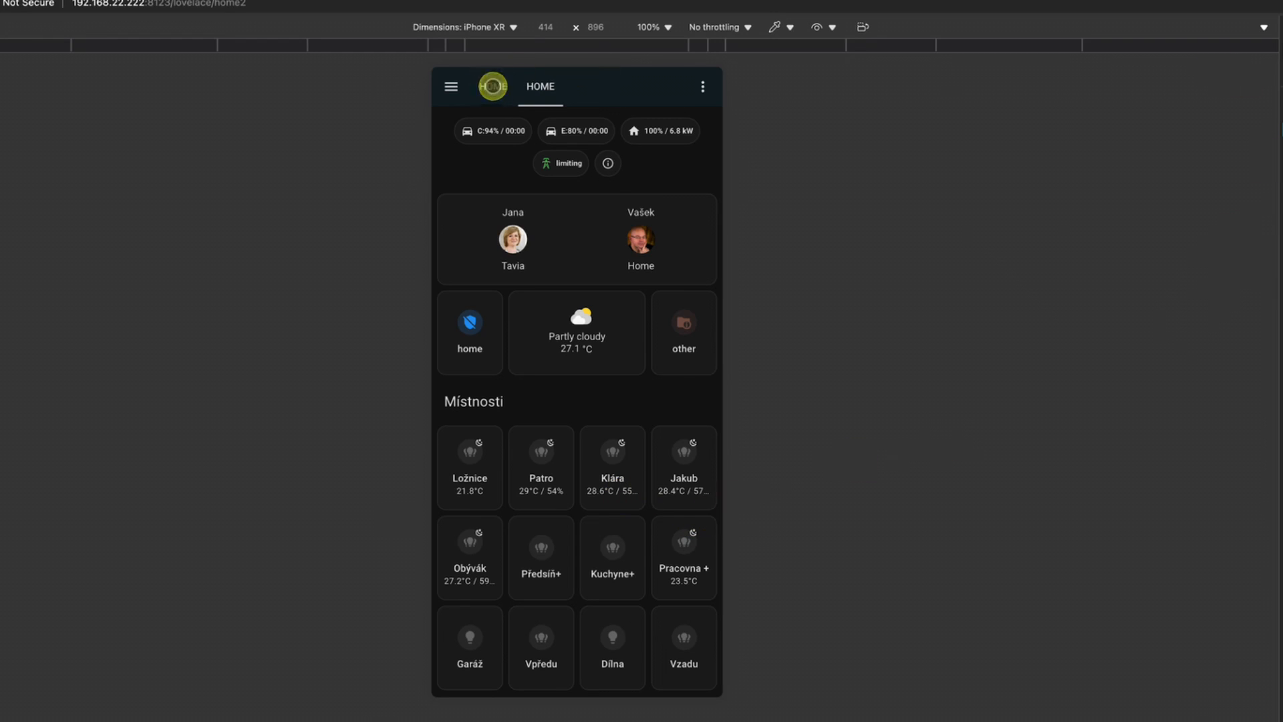
{"action": "left_click", "coordinate": [492, 86]}
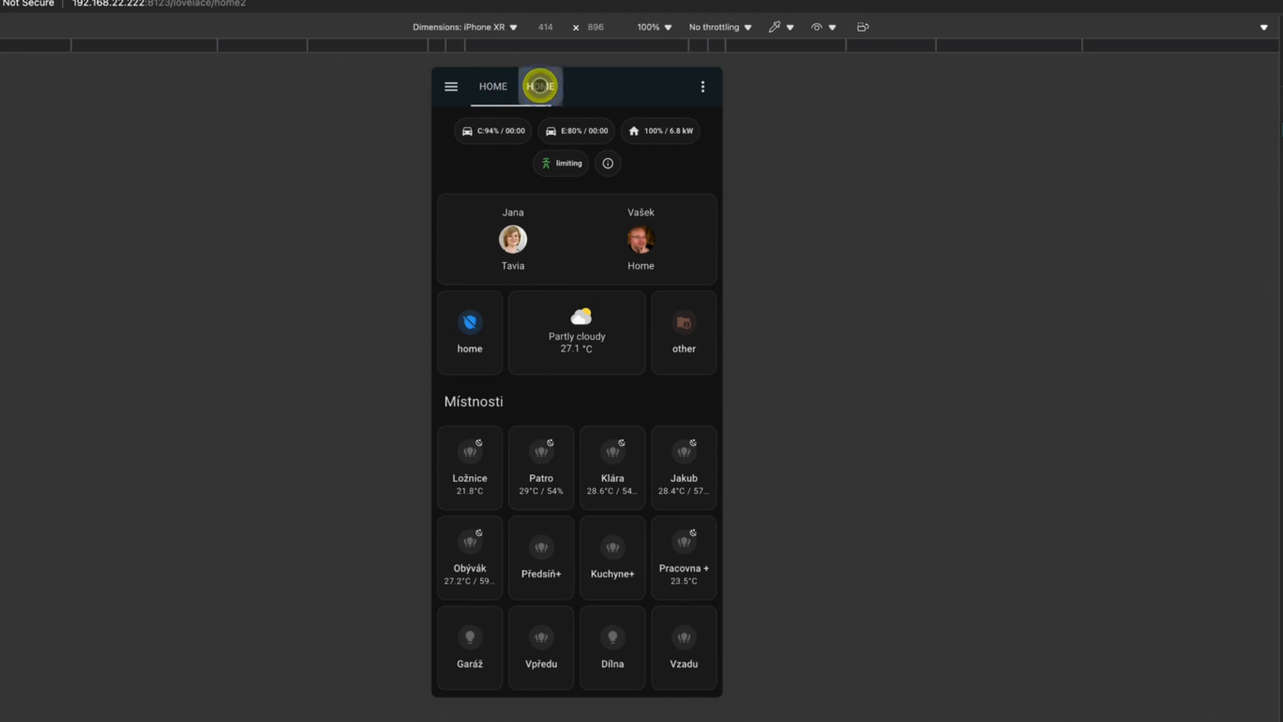
{"action": "left_click", "coordinate": [495, 86]}
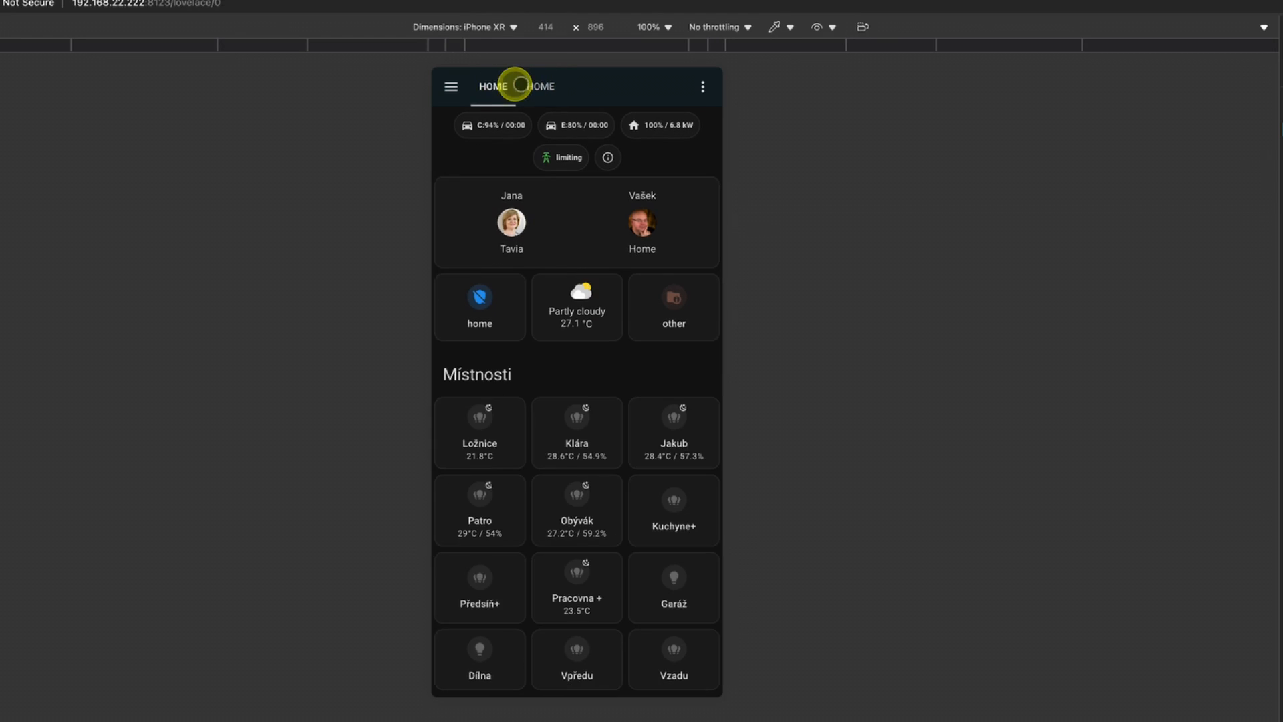
{"action": "left_click", "coordinate": [541, 86]}
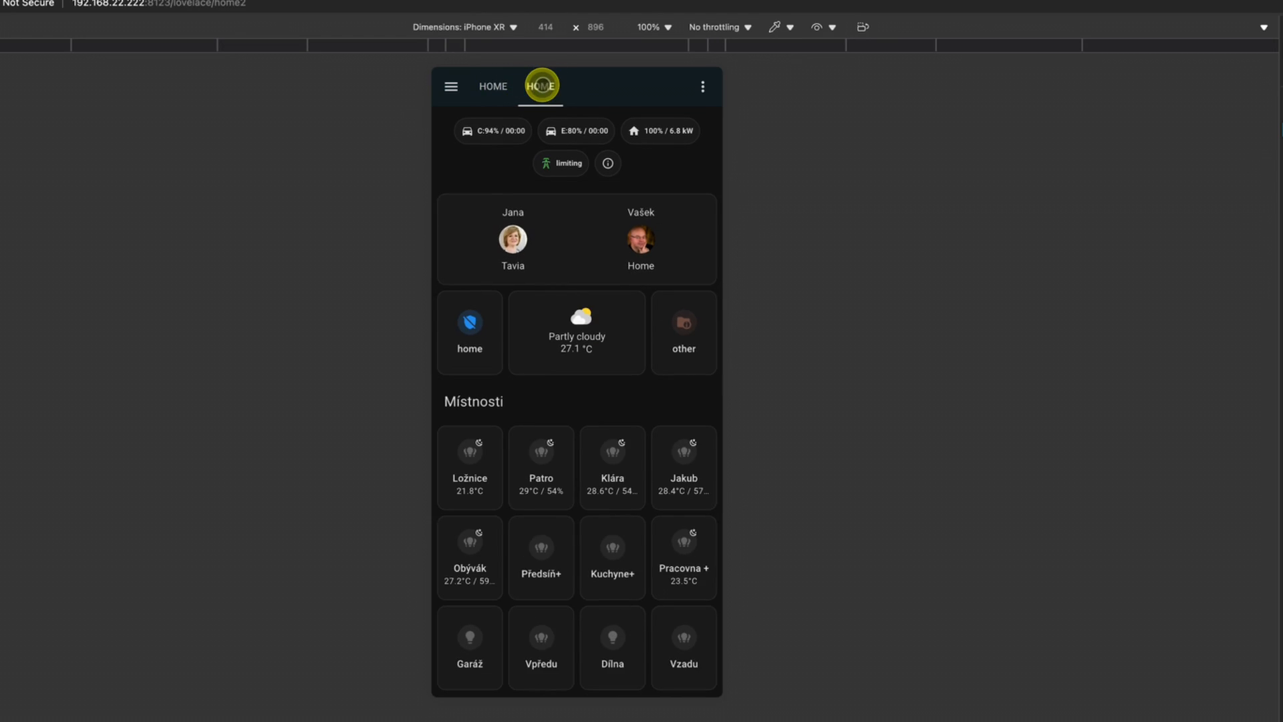
{"action": "left_click", "coordinate": [495, 86]}
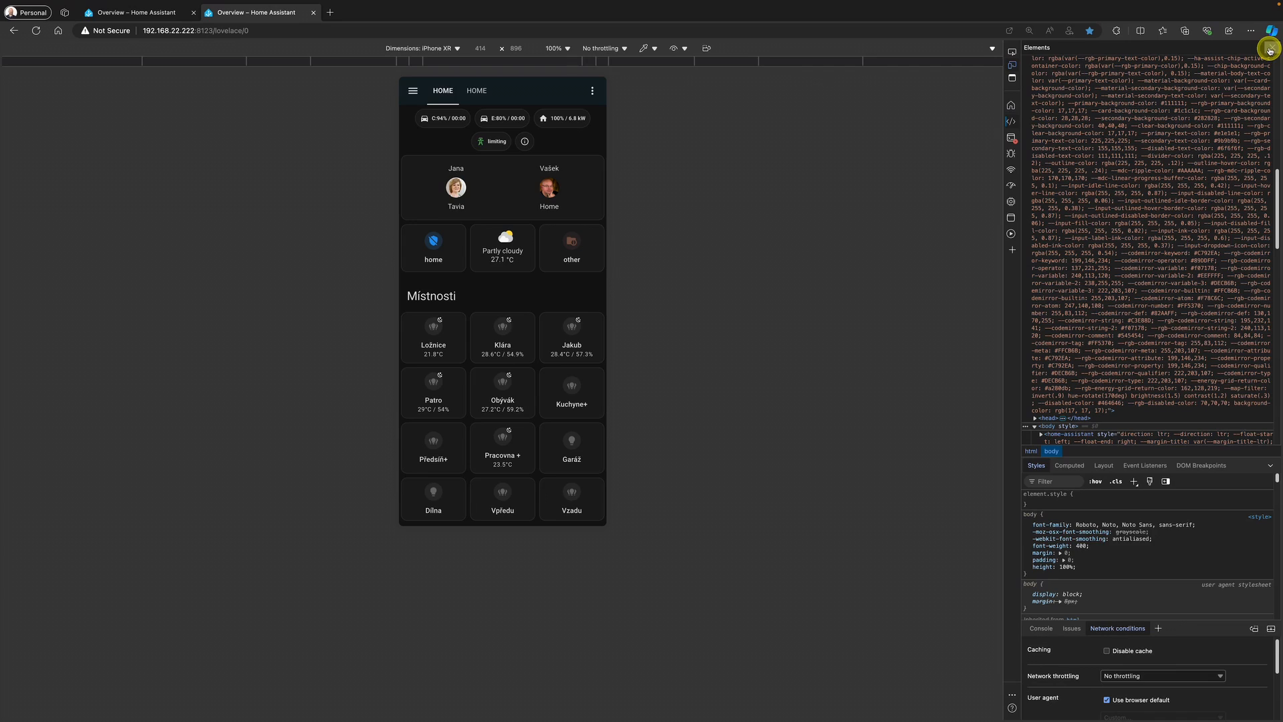
{"action": "left_click", "coordinate": [1269, 49]}
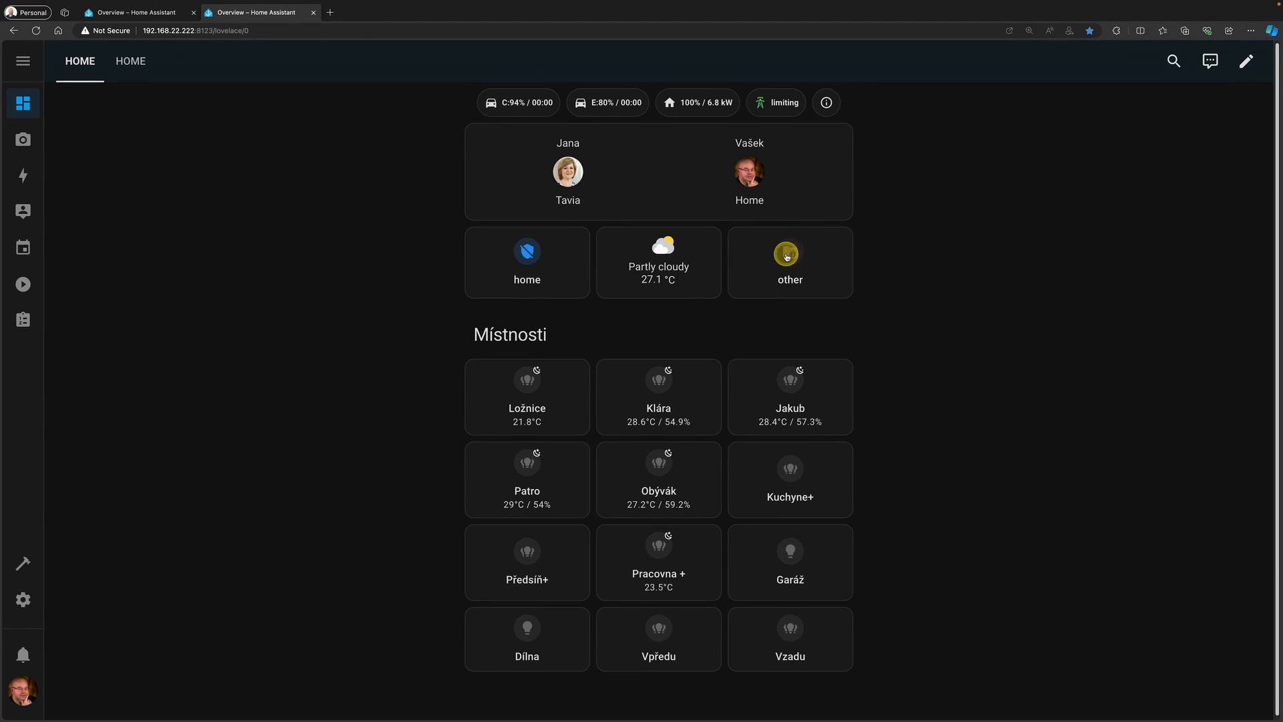
{"action": "scroll", "coordinate": [787, 257], "scroll_direction": "down", "scroll_amount": 1}
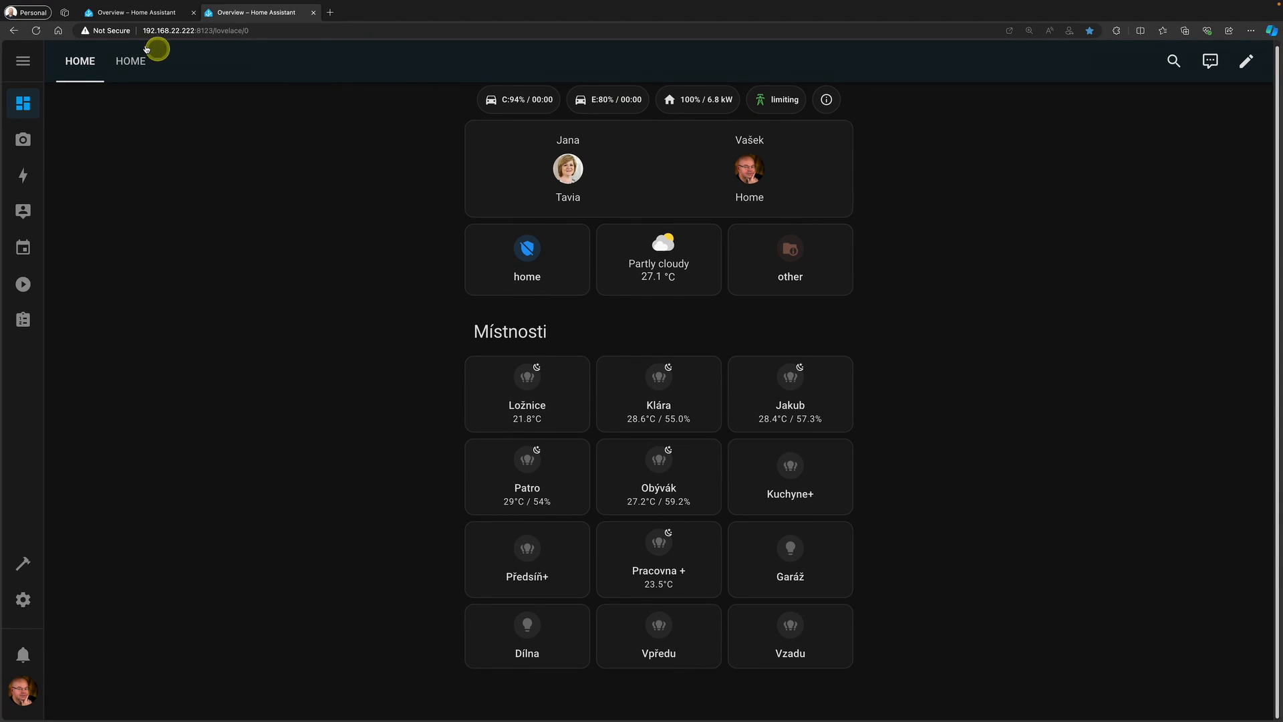
- Set the old HOME view's URL to home-old, turn it into a subview and save the configuration
{"action": "left_click", "coordinate": [148, 12]}
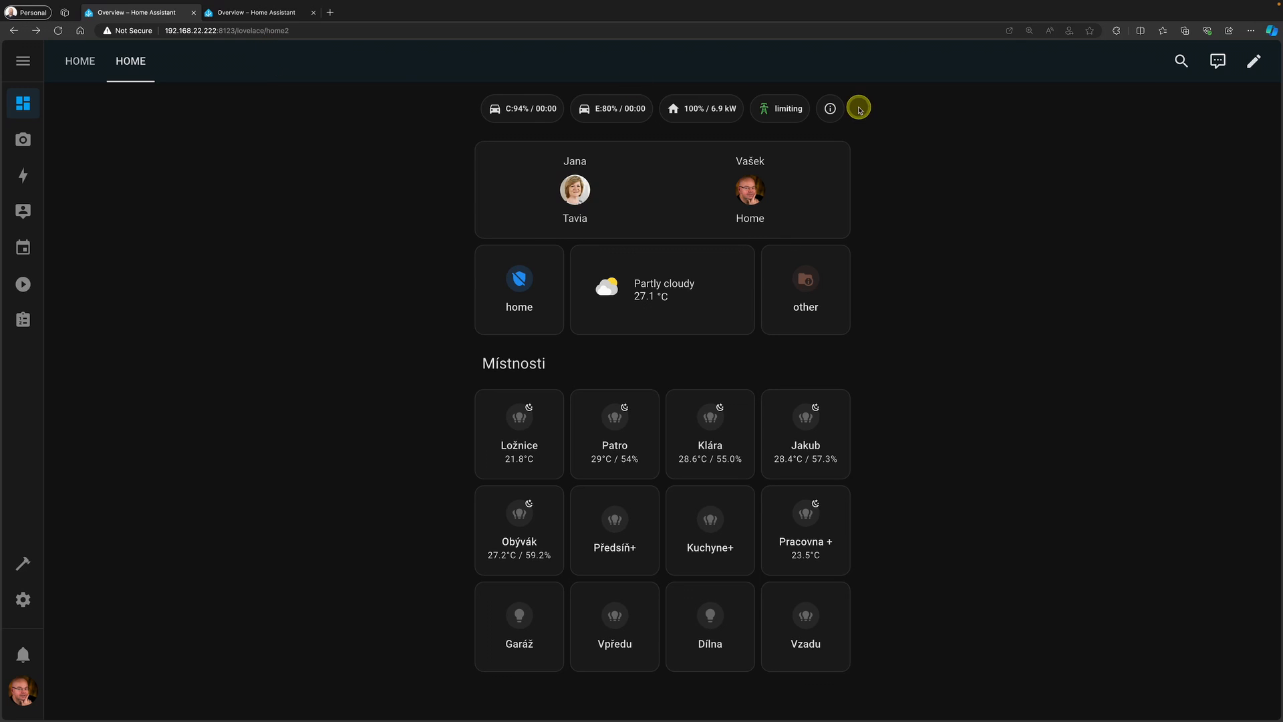
{"action": "left_click", "coordinate": [1251, 63]}
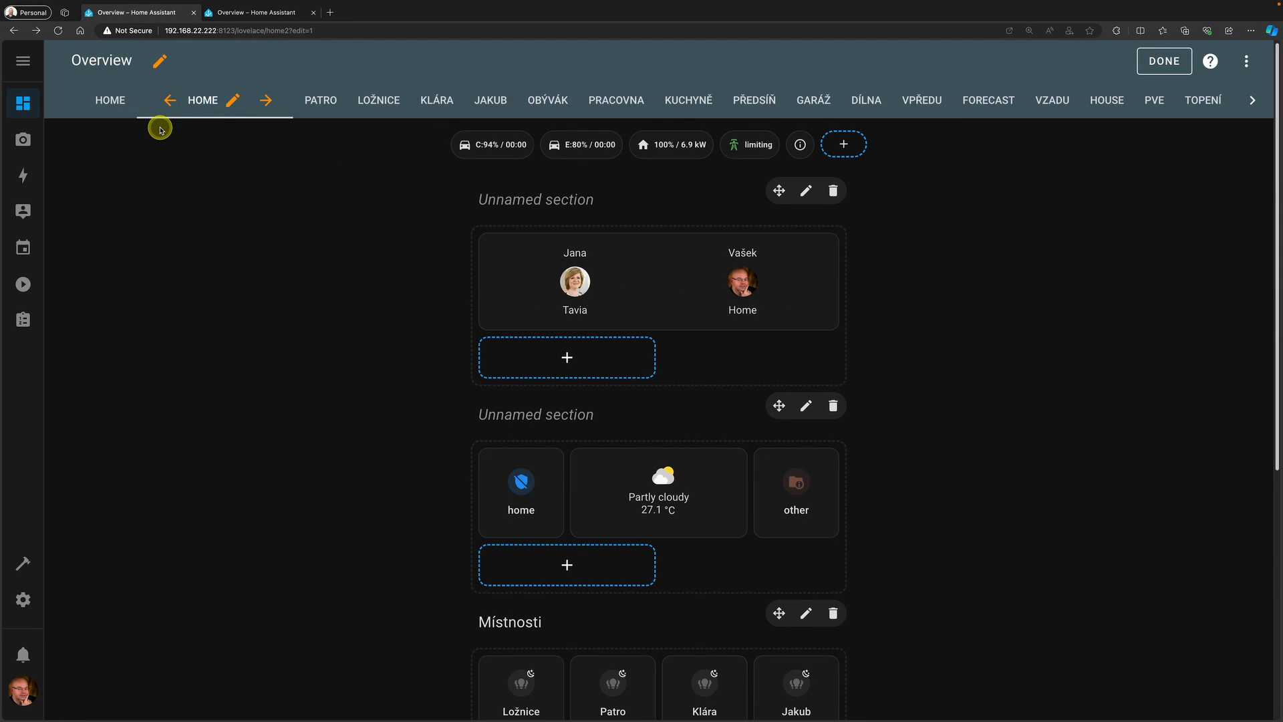
{"action": "left_click", "coordinate": [108, 104]}
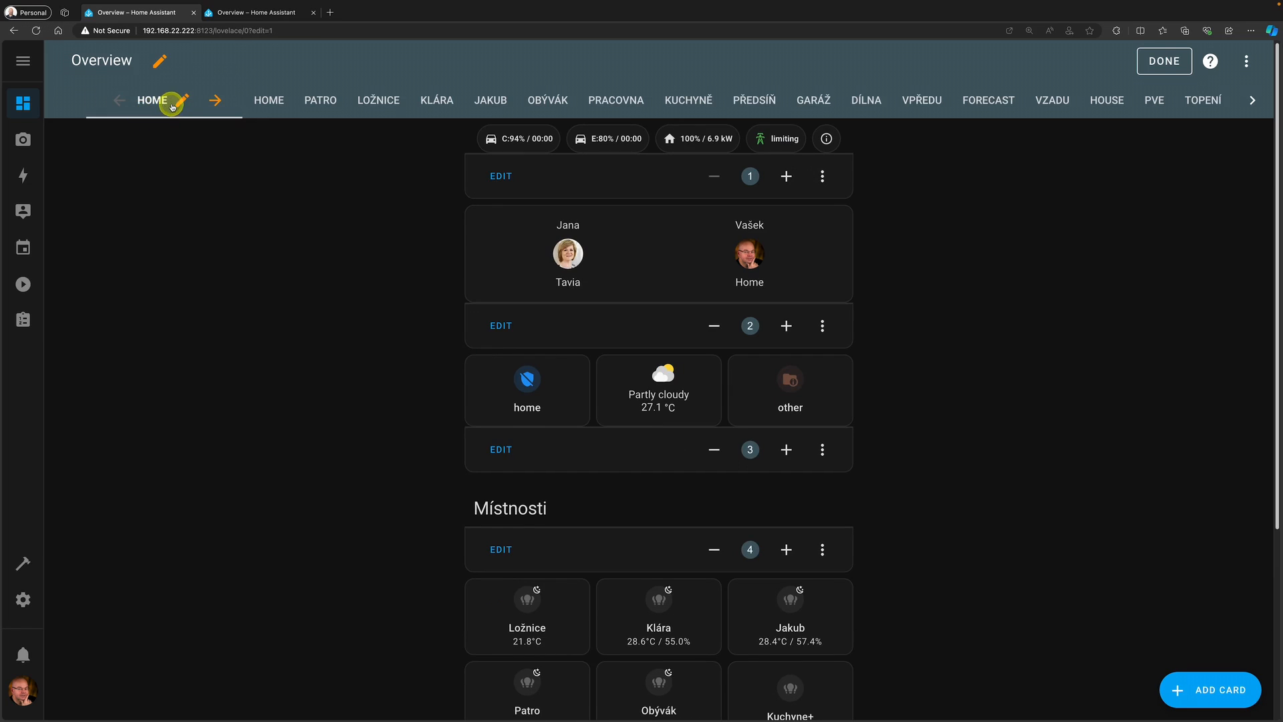
{"action": "left_click", "coordinate": [172, 105]}
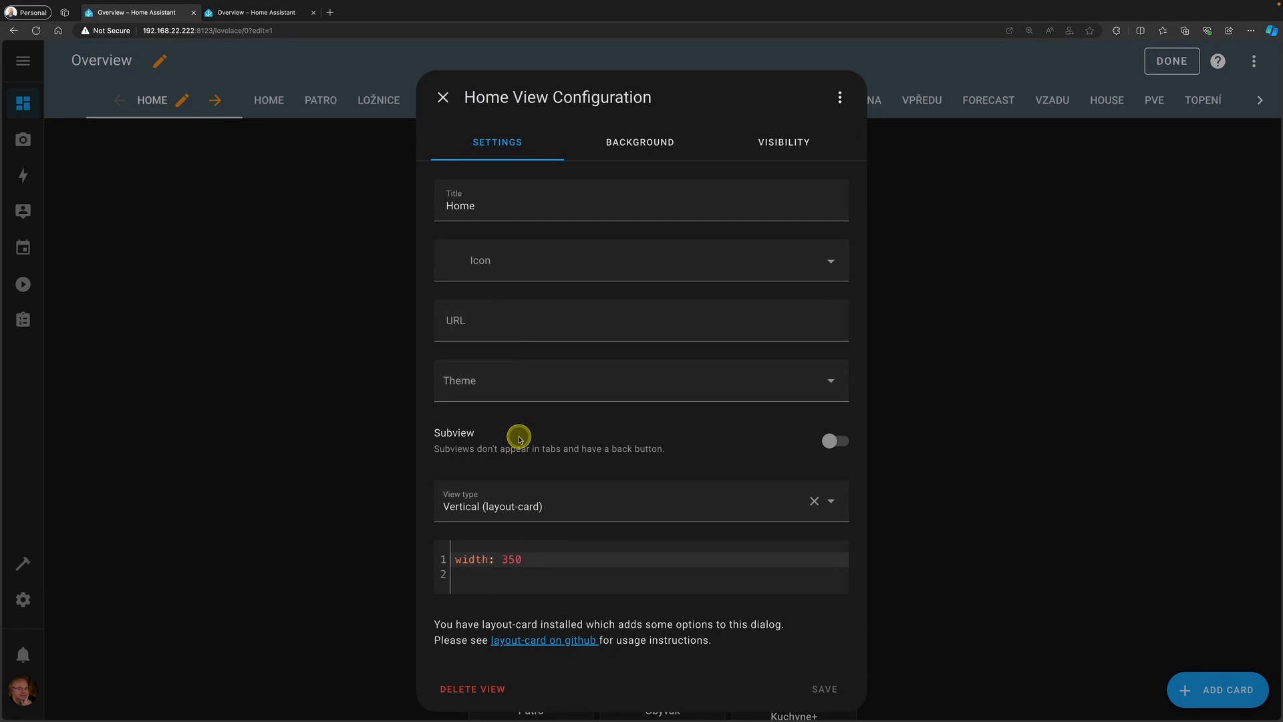
{"action": "left_click", "coordinate": [474, 336]}
{"action": "type", "text": "home-old"}
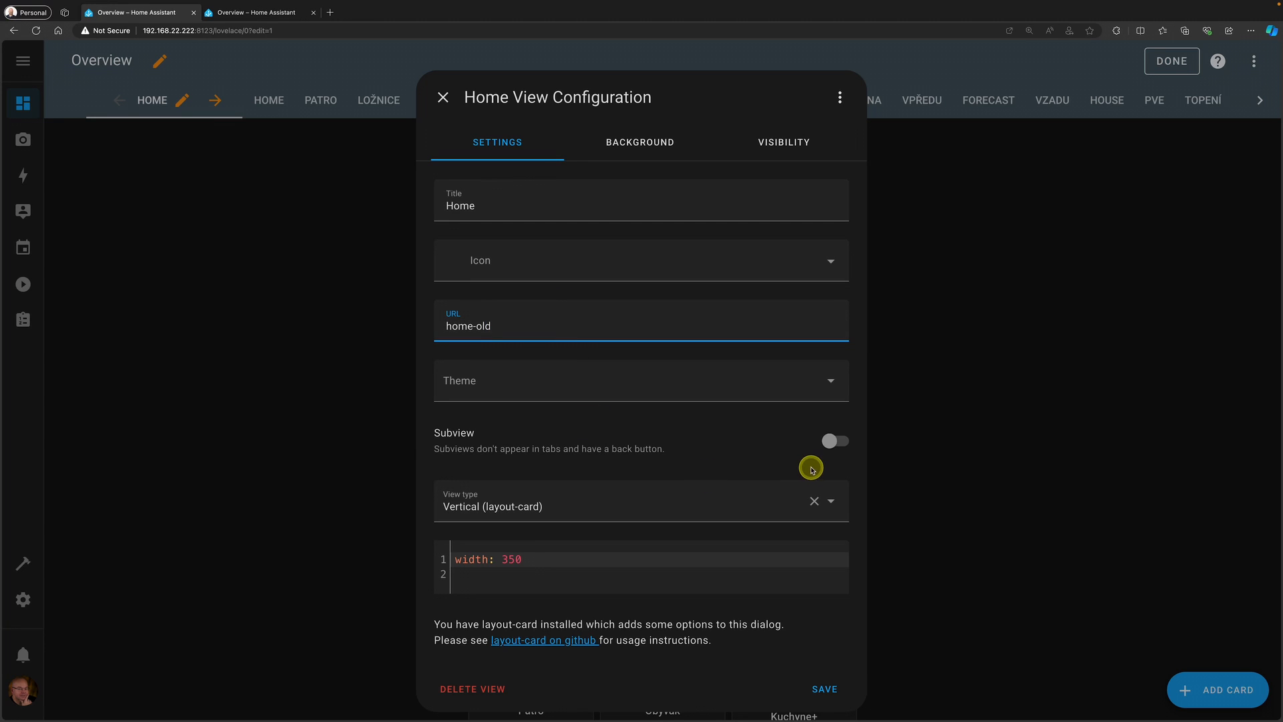
{"action": "left_click", "coordinate": [832, 441]}
{"action": "left_click", "coordinate": [823, 689]}
- Clear the URL of the second HOME view, save its configuration and finish editing the dashboard
{"action": "left_click", "coordinate": [262, 105]}
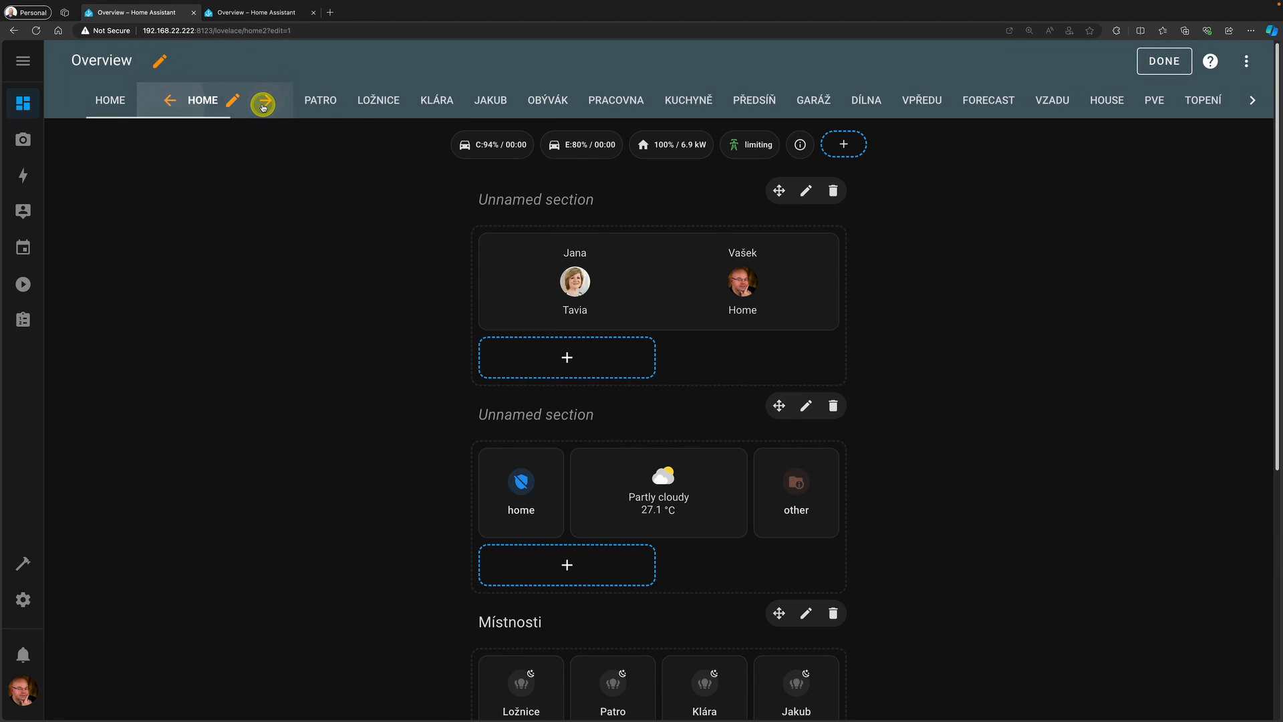
{"action": "left_click", "coordinate": [231, 100]}
{"action": "left_click", "coordinate": [607, 342]}
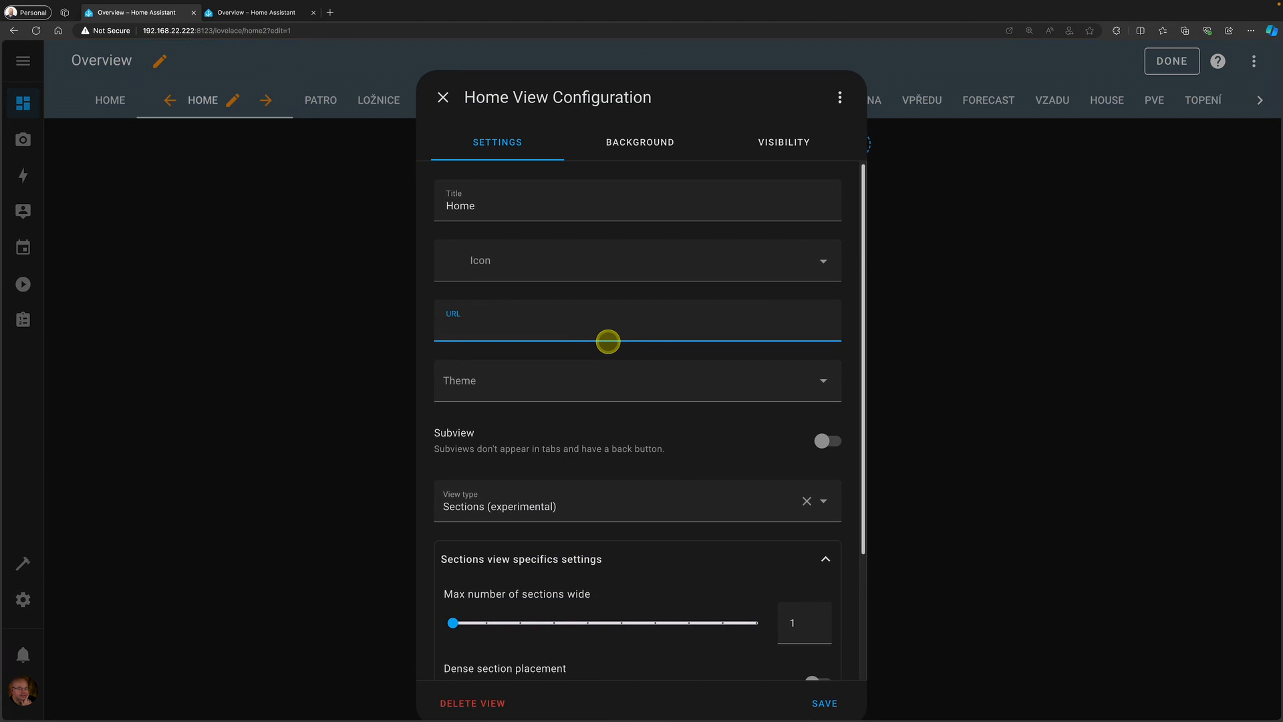
{"action": "left_click", "coordinate": [825, 701]}
{"action": "left_click", "coordinate": [1163, 65]}
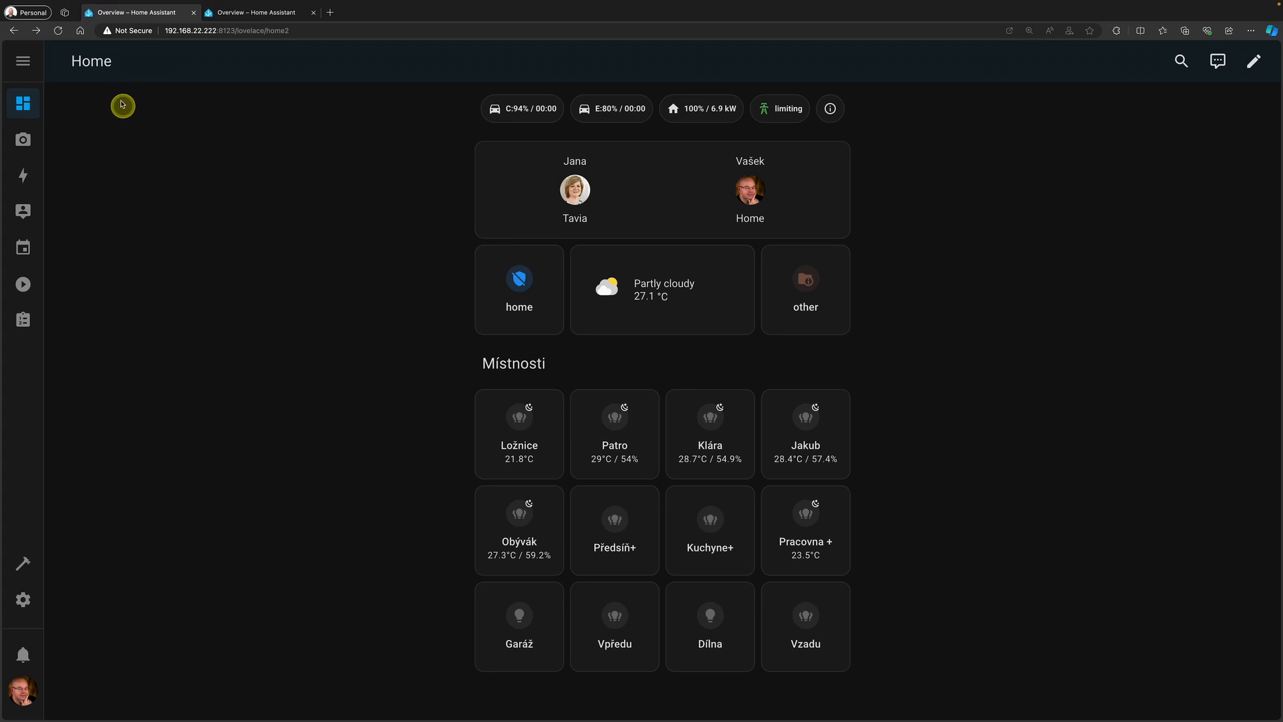
- Reopen the dashboard for editing and move the sections-based HOME view ahead of the old HOME view
{"action": "left_click", "coordinate": [736, 296]}
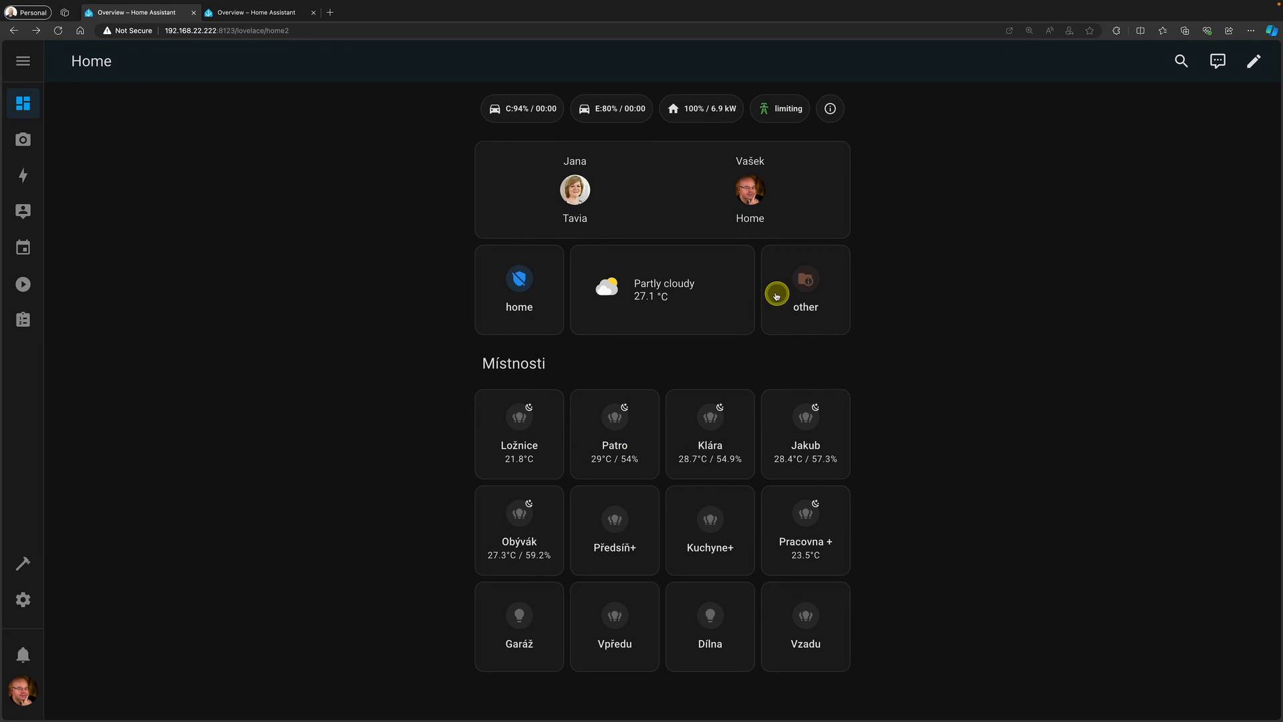
{"action": "left_click", "coordinate": [1250, 71]}
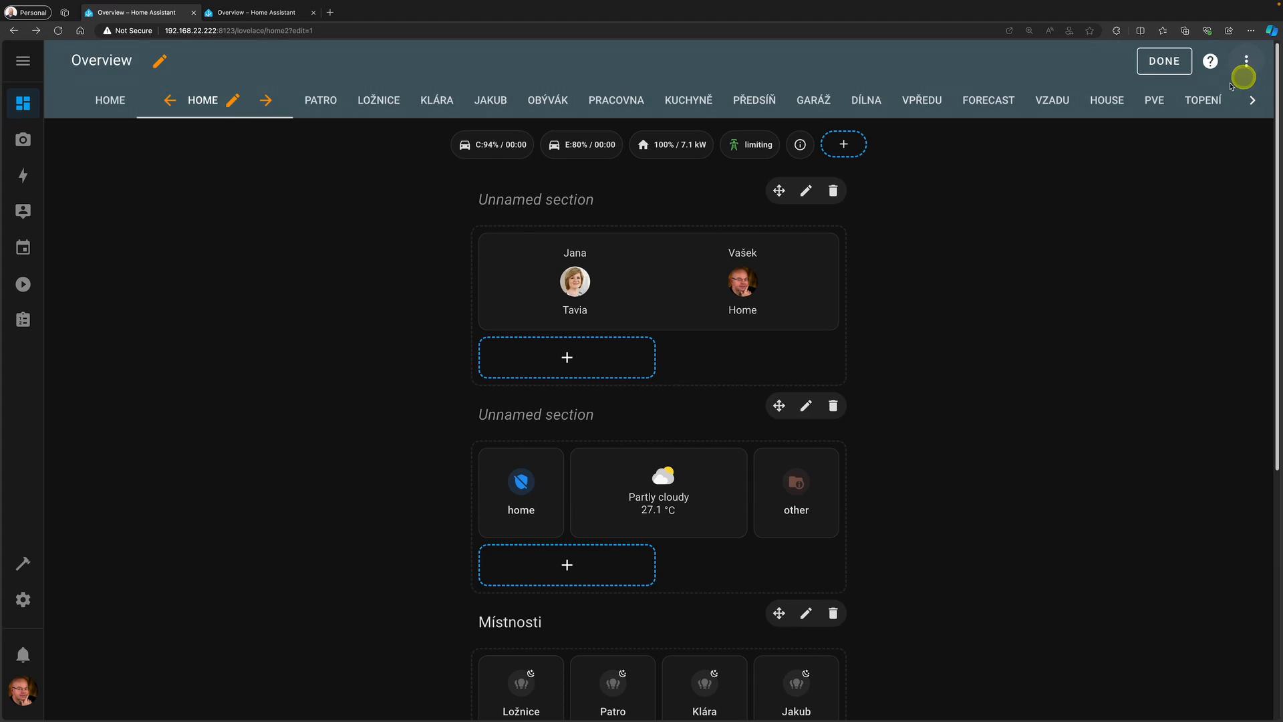
{"action": "left_click", "coordinate": [123, 104]}
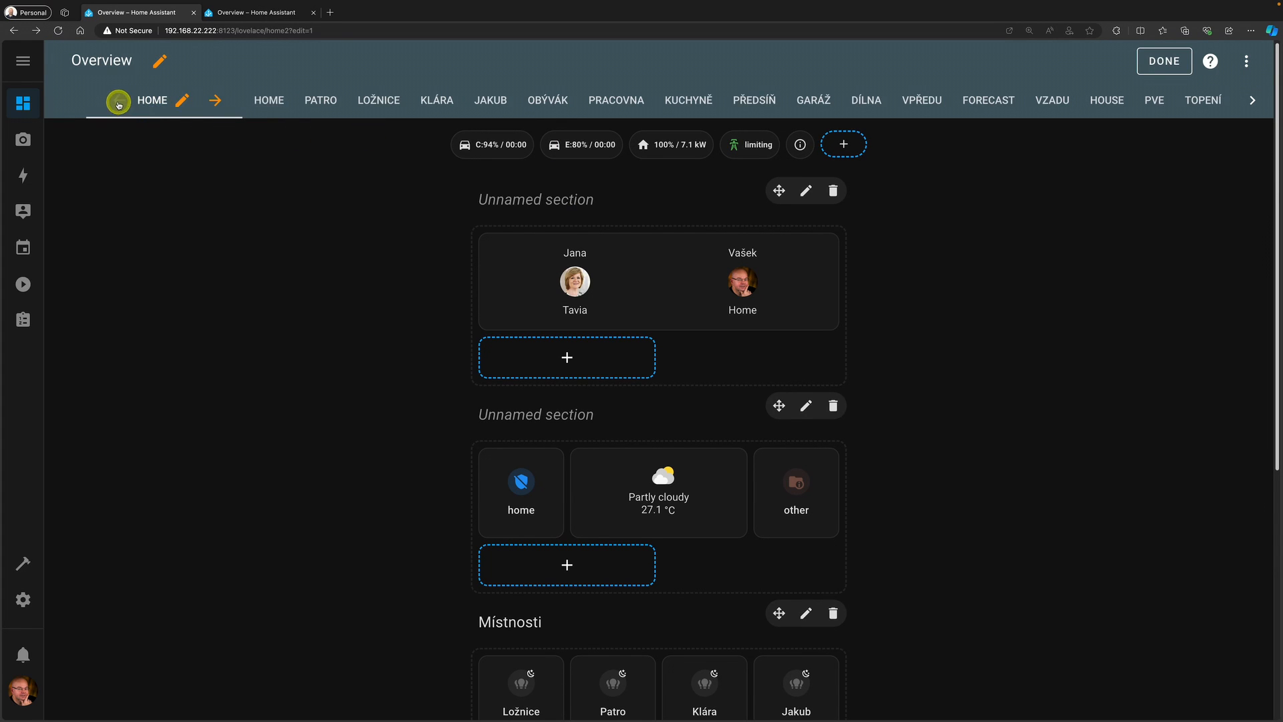
- Look through the old HOME view, the PATRO and LOŽNICE views and the room view that follows them
{"action": "left_click", "coordinate": [253, 107]}
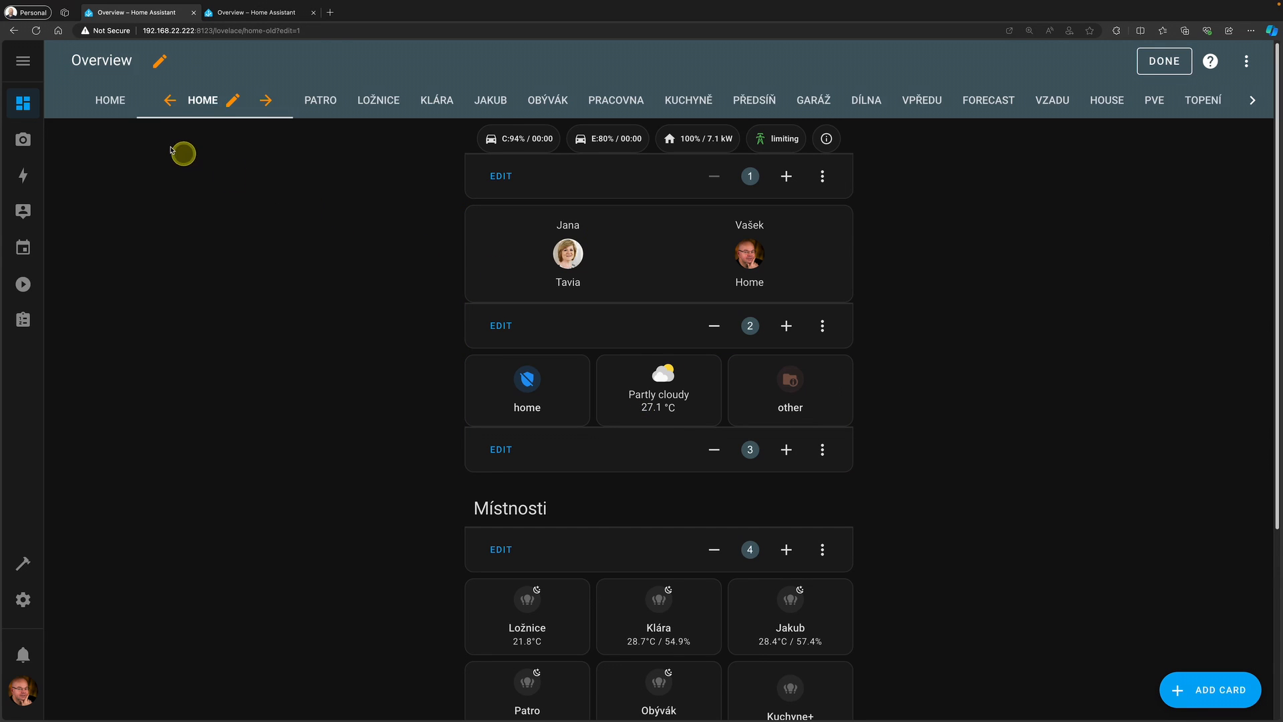
{"action": "left_click", "coordinate": [234, 104]}
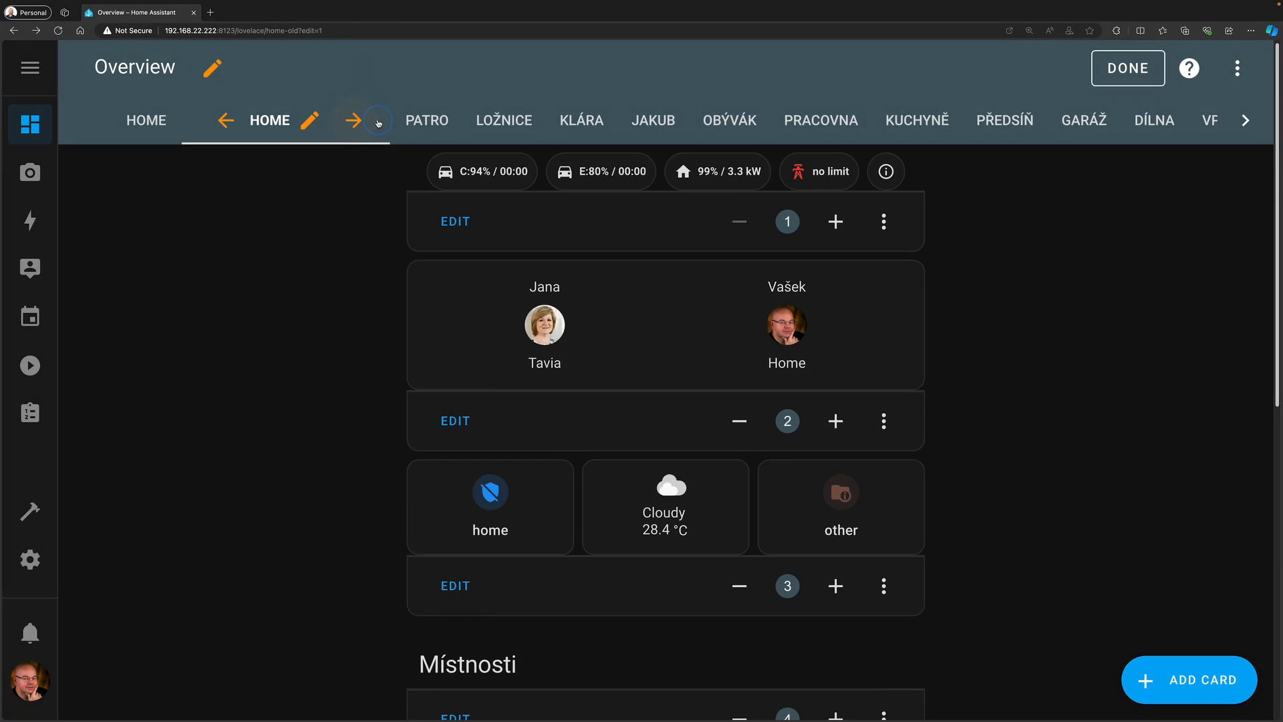
{"action": "left_click", "coordinate": [419, 122]}
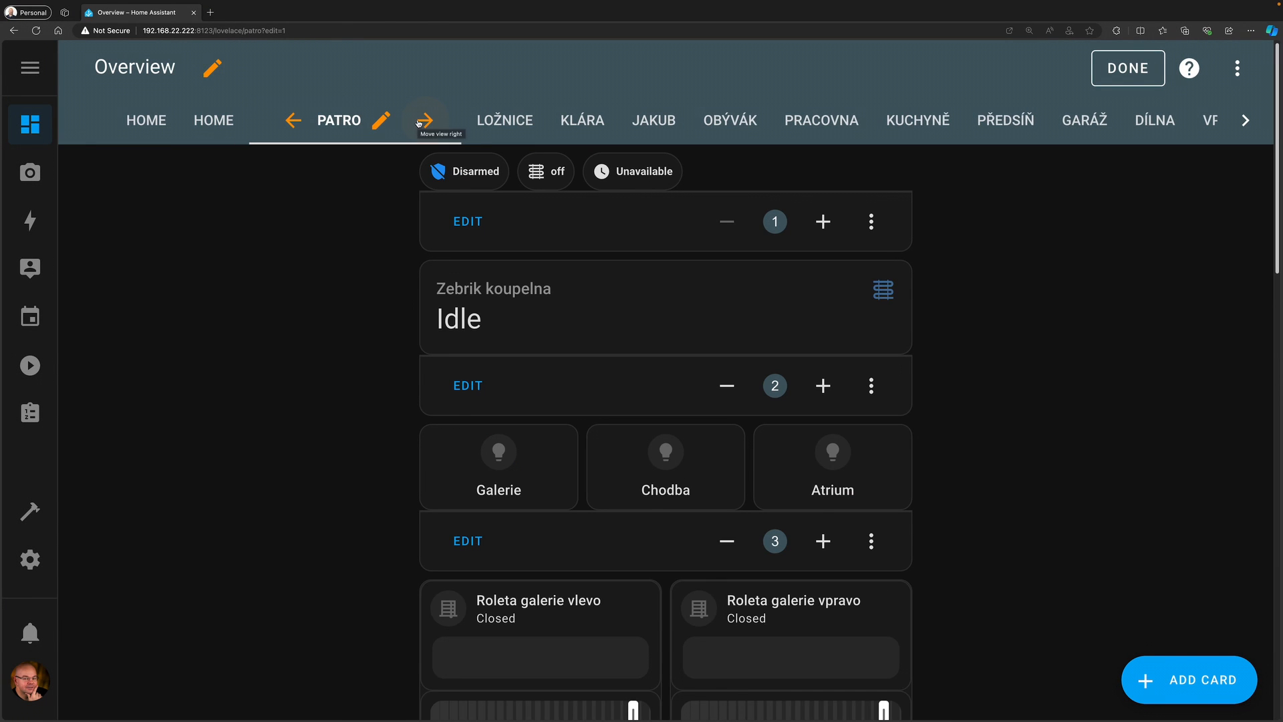
{"action": "left_click", "coordinate": [499, 121]}
{"action": "left_click", "coordinate": [584, 124]}
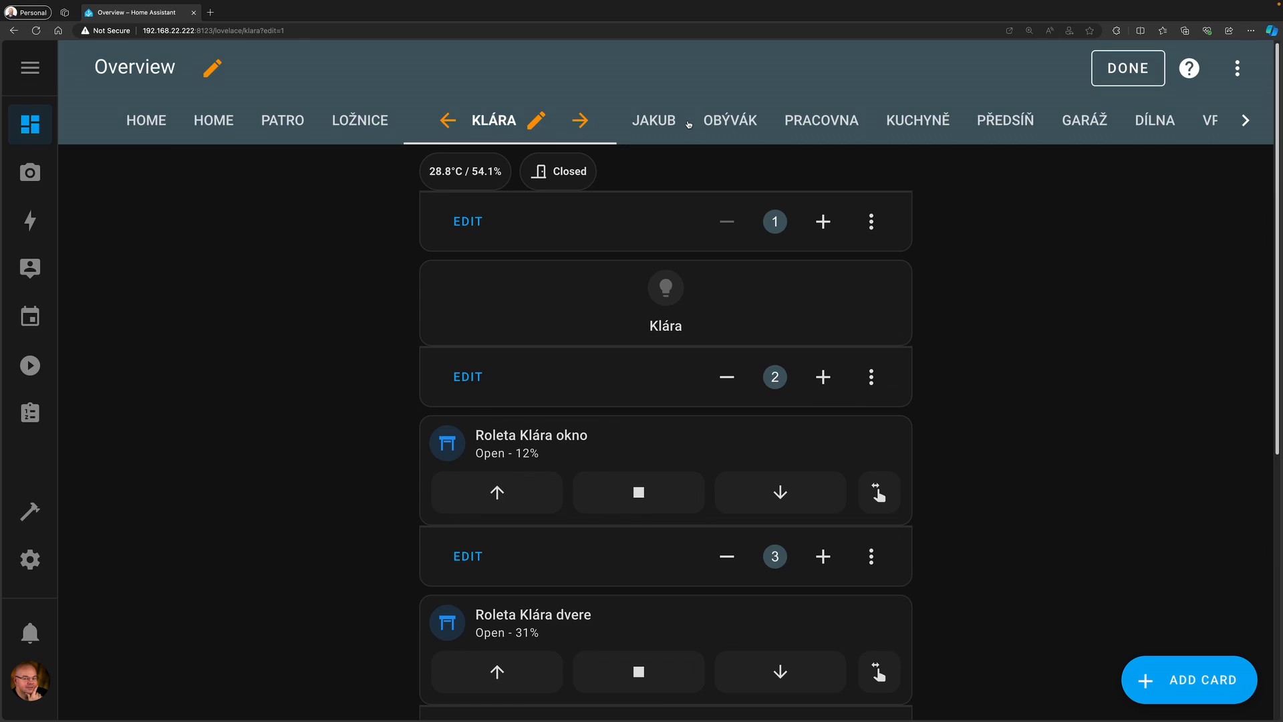
{"action": "left_click", "coordinate": [1243, 121]}
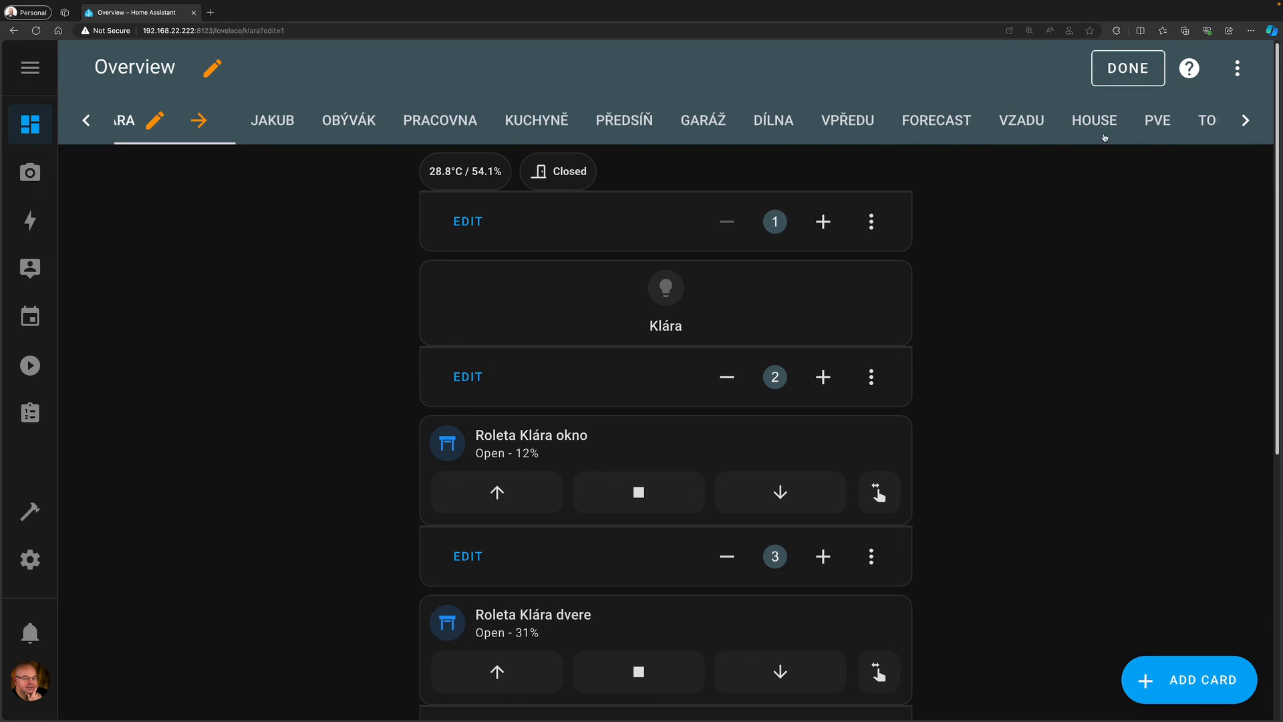
- Examine the FORECAST view's configuration, including its grid layout type and template code, and close it without saving
{"action": "left_click", "coordinate": [930, 125]}
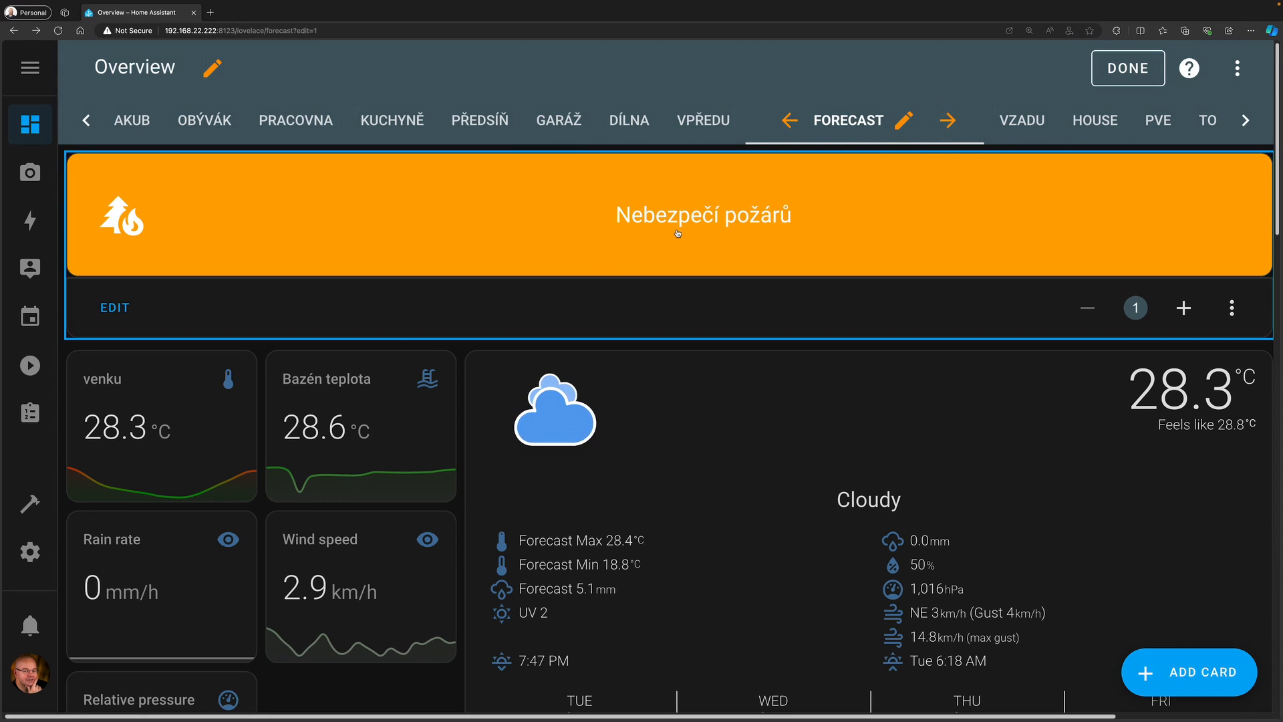
{"action": "left_click", "coordinate": [904, 120]}
{"action": "scroll", "coordinate": [587, 439], "scroll_direction": "down", "scroll_amount": 5}
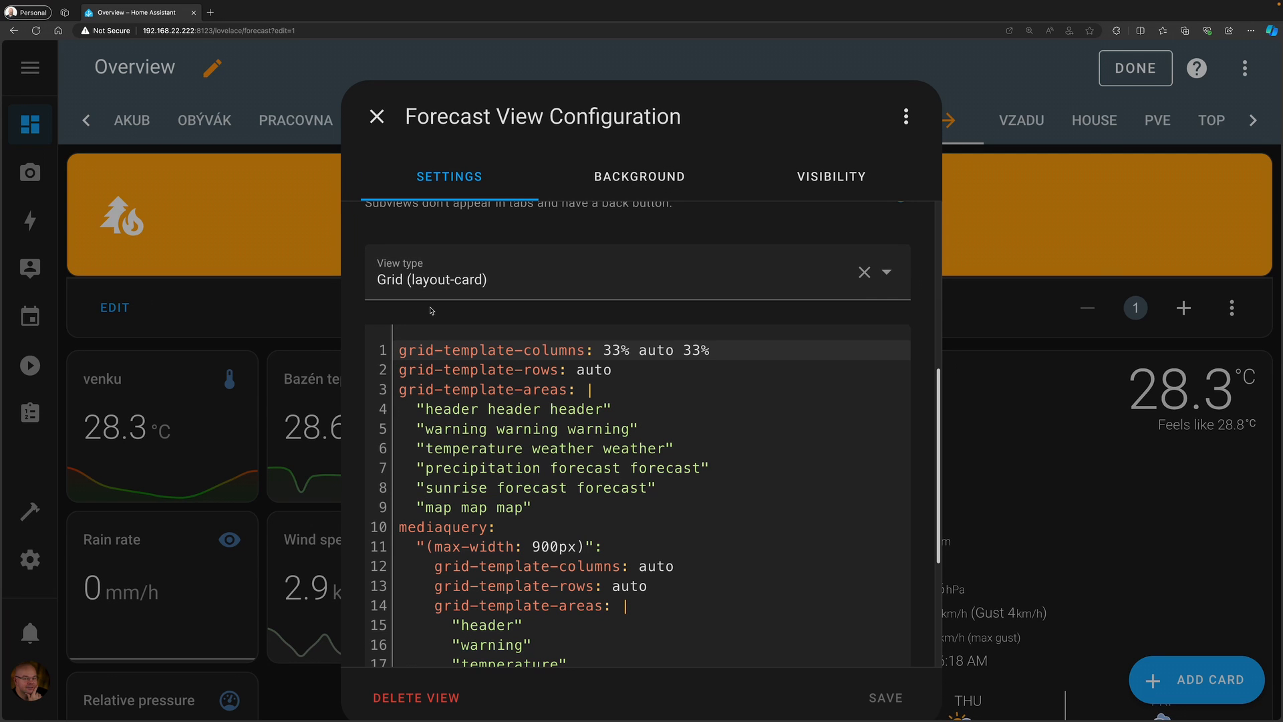
{"action": "scroll", "coordinate": [495, 421], "scroll_direction": "down", "scroll_amount": 1}
{"action": "scroll", "coordinate": [495, 421], "scroll_direction": "down", "scroll_amount": 1}
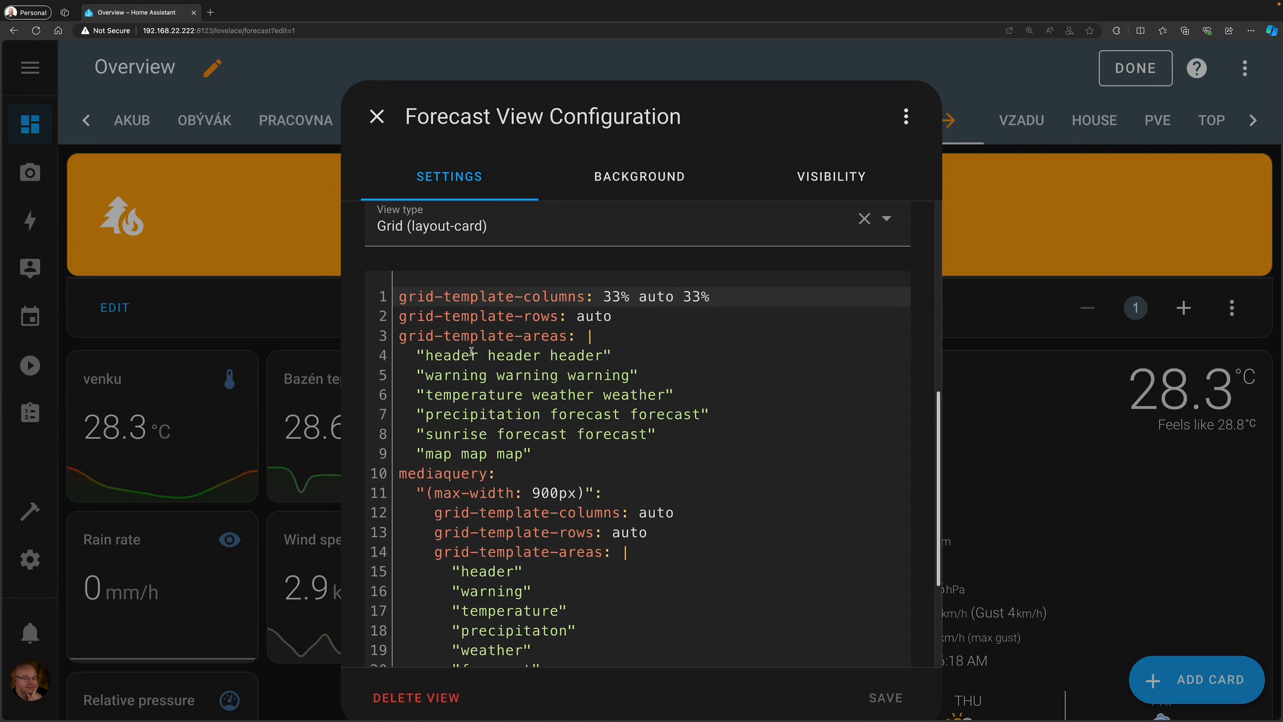
{"action": "scroll", "coordinate": [475, 340], "scroll_direction": "down", "scroll_amount": 1}
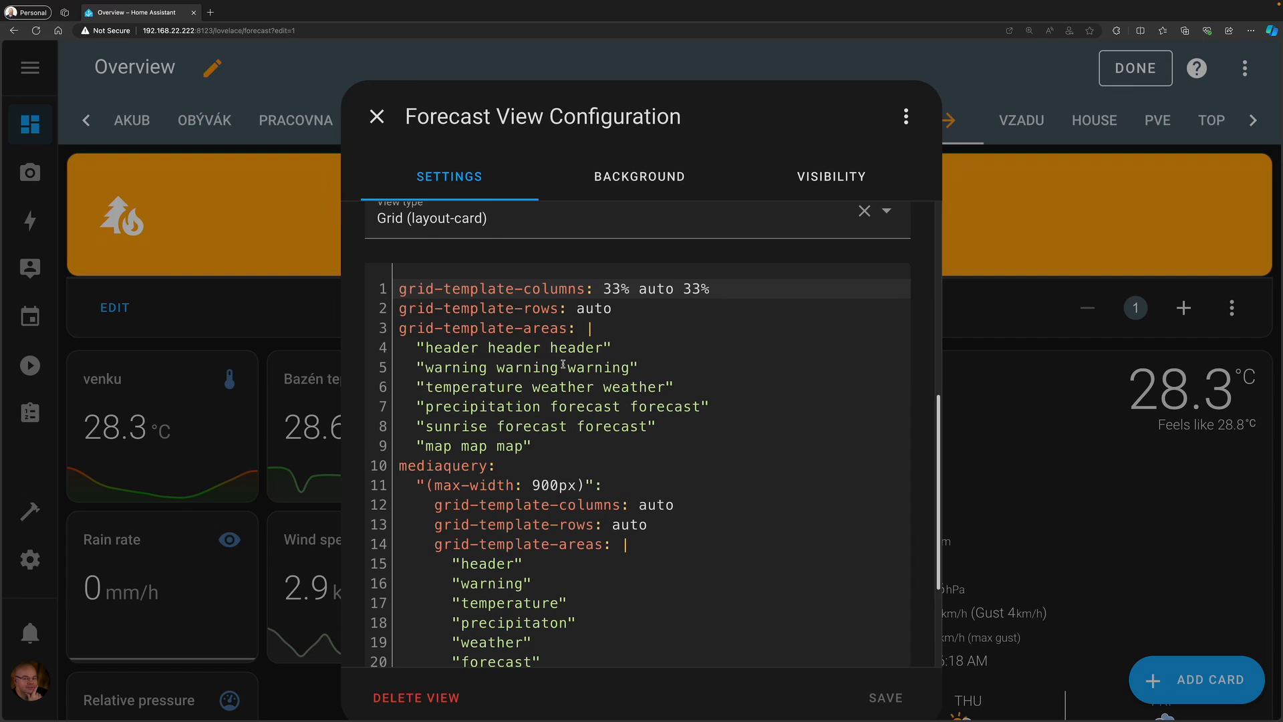
{"action": "left_click", "coordinate": [377, 116]}
- Examine the view_layout and grid-area lines in the Meteoalarm card's code and close the card without saving
{"action": "left_click", "coordinate": [104, 308]}
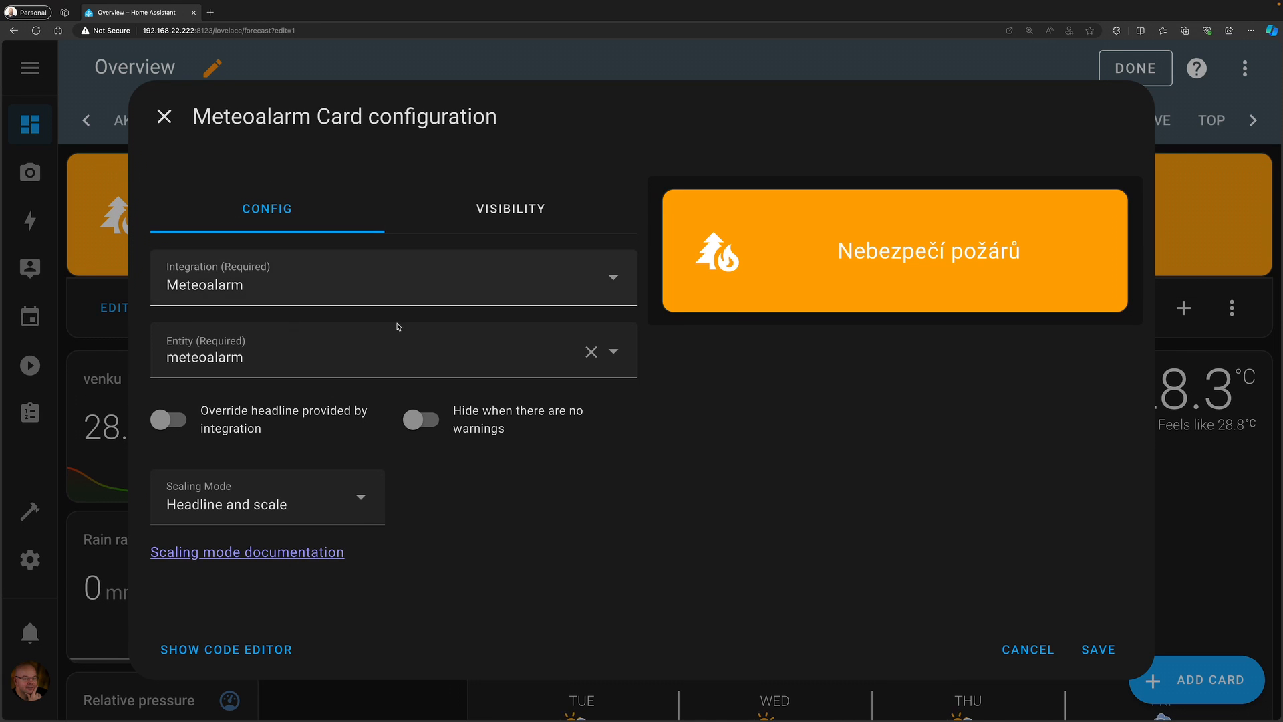
{"action": "left_click", "coordinate": [226, 649]}
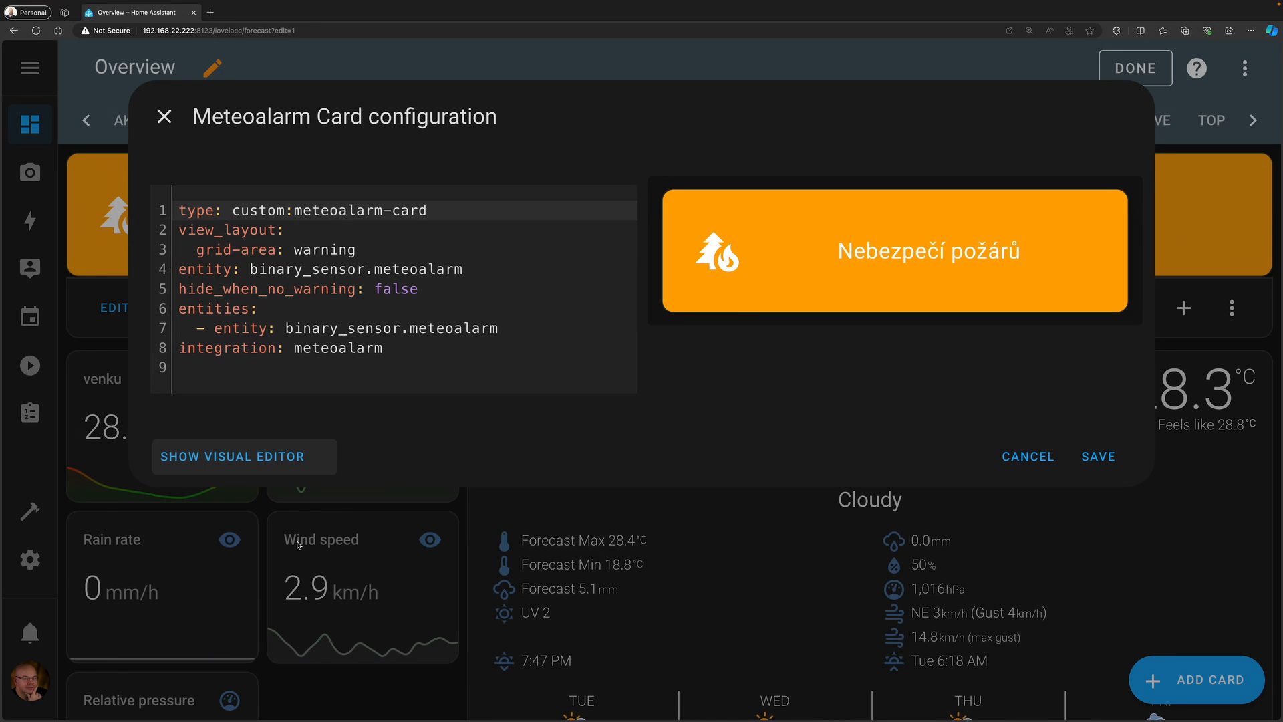
{"action": "key", "text": "Up"}
{"action": "key", "text": "Home"}
{"action": "key", "text": "shift+Down"}
{"action": "key", "text": "shift+Down"}
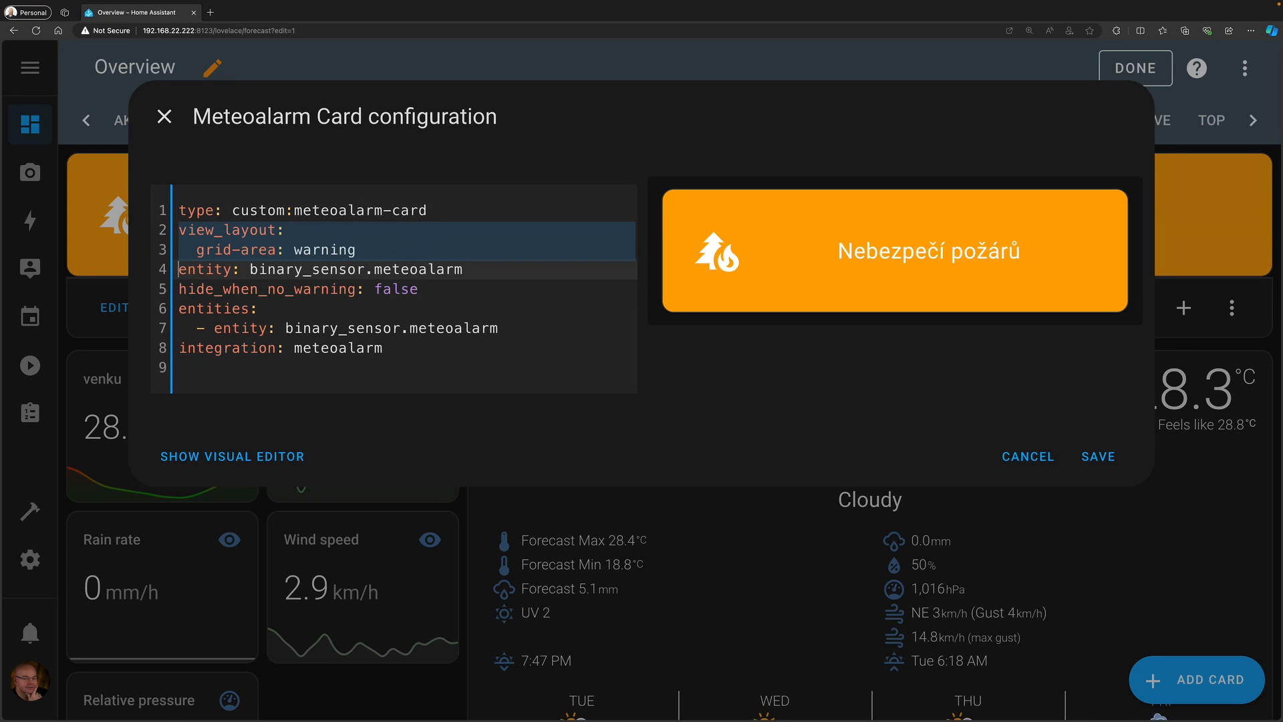
{"action": "key", "text": "shift+Up"}
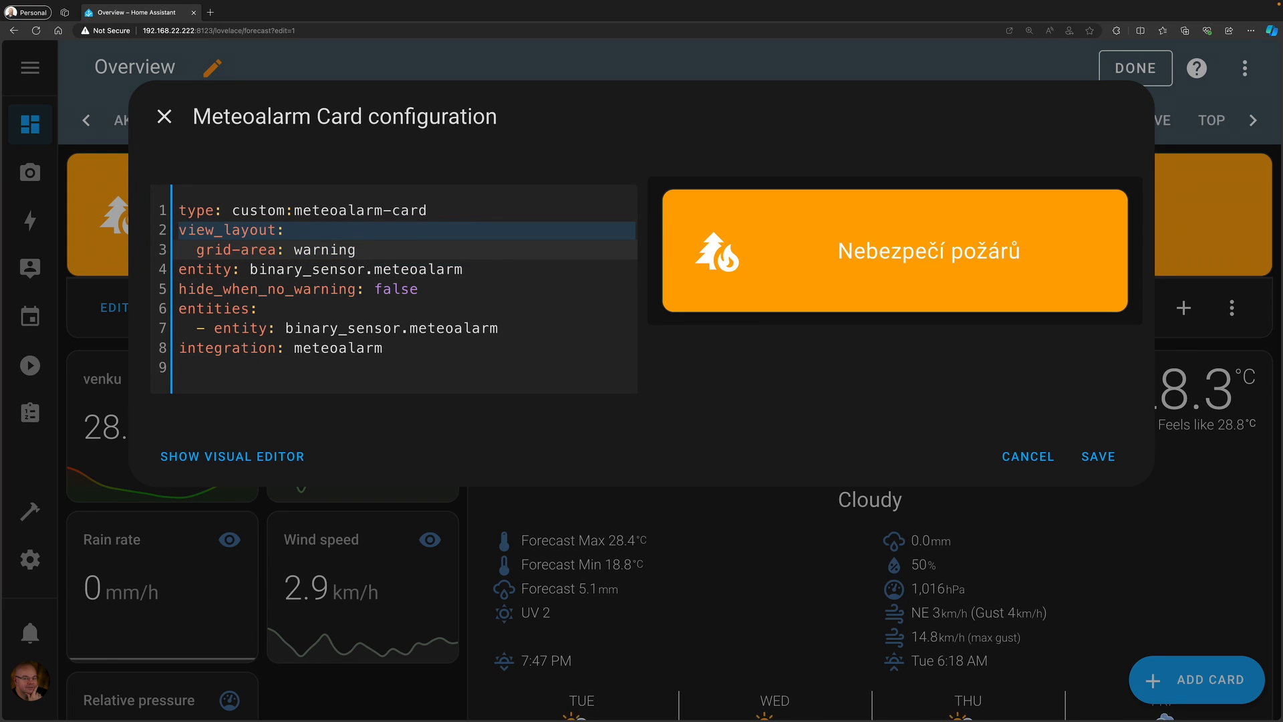
{"action": "key", "text": "Up"}
{"action": "key", "text": "Down"}
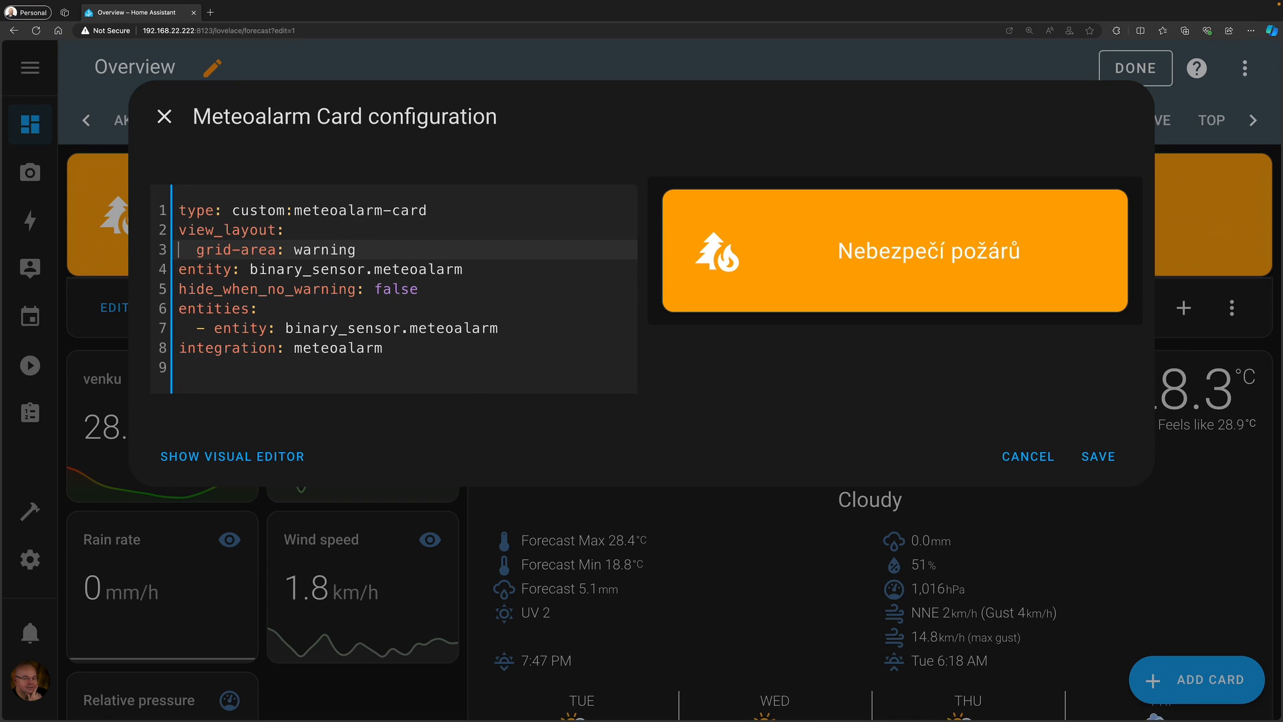
{"action": "key", "text": "shift+Home"}
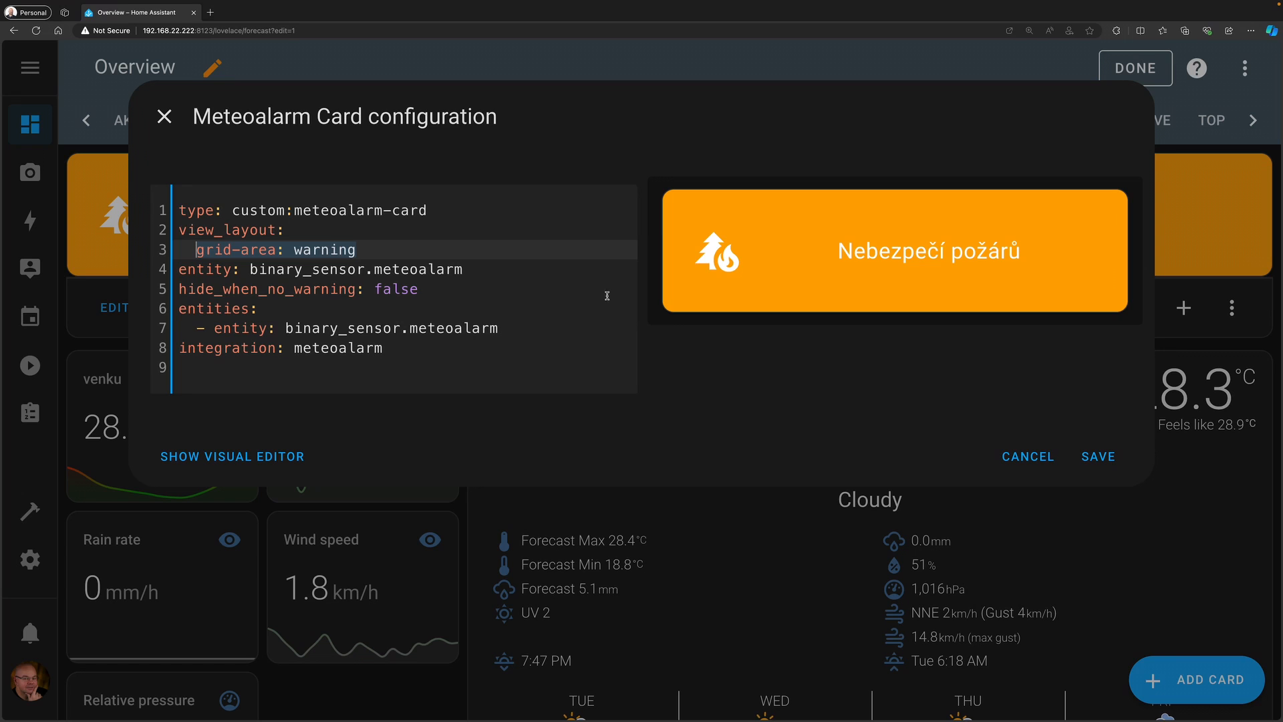
{"action": "left_click", "coordinate": [1018, 444]}
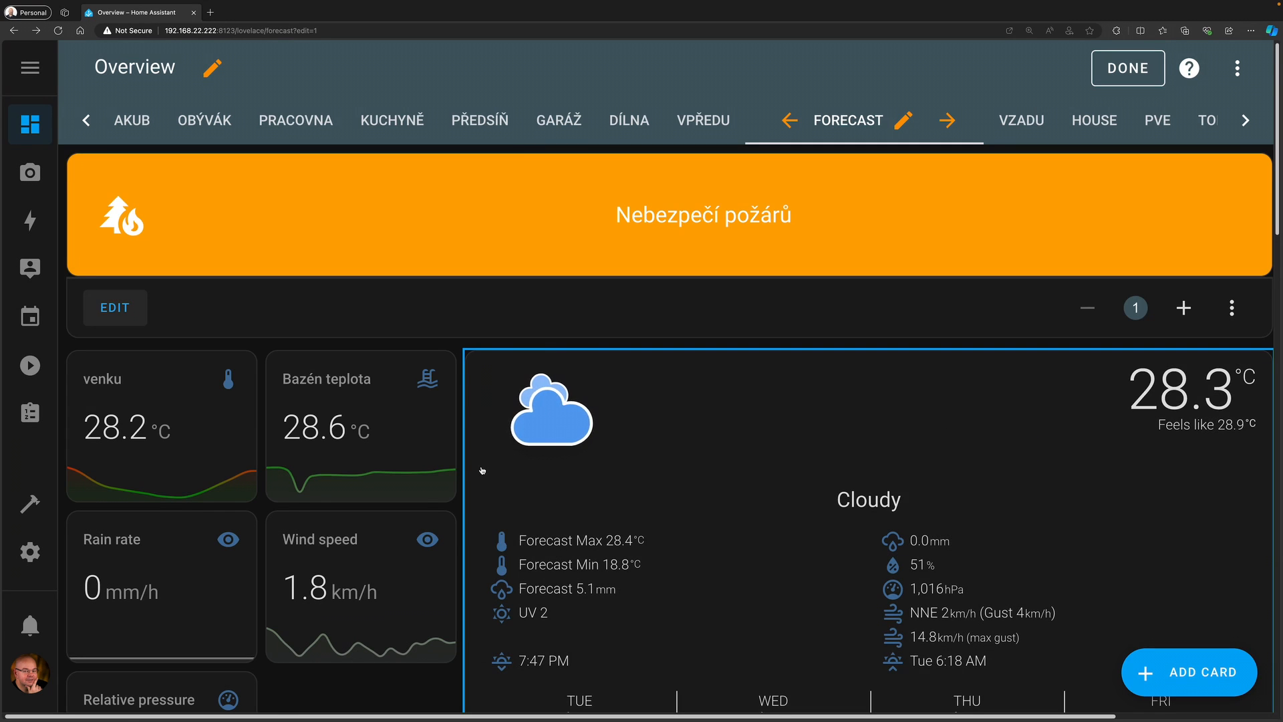
- Examine the grid-area setting at the end of the code of the grid card holding the weather sensors and close it unsaved
{"action": "scroll", "coordinate": [481, 467], "scroll_direction": "down", "scroll_amount": 4}
{"action": "left_click", "coordinate": [114, 556]}
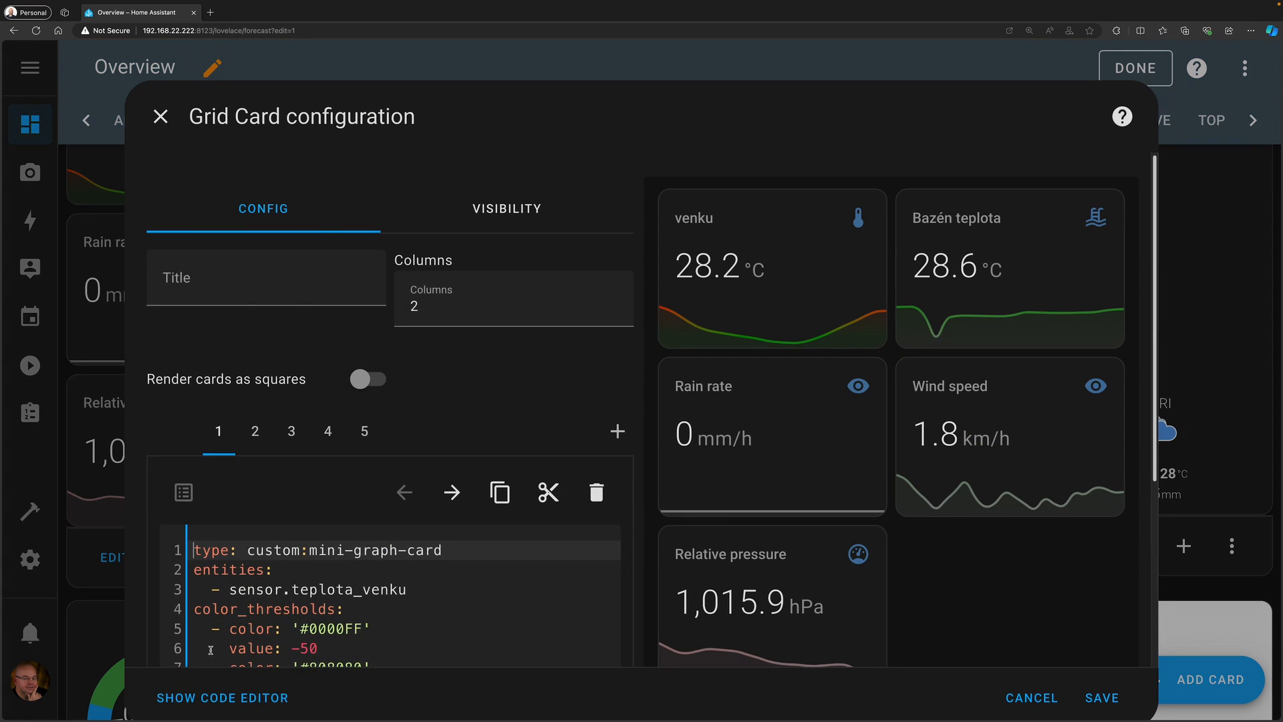
{"action": "left_click", "coordinate": [226, 697]}
{"action": "left_click", "coordinate": [382, 447]}
{"action": "key", "text": "ctrl+End"}
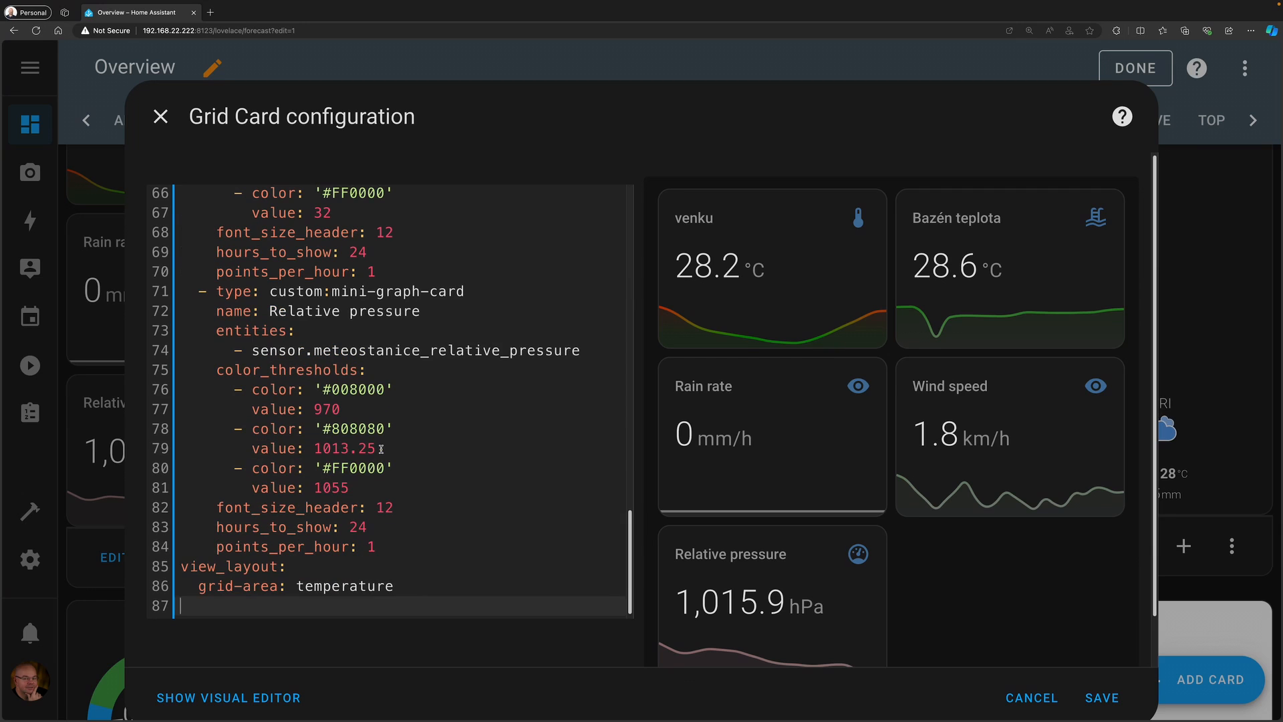
{"action": "key", "text": "Up"}
{"action": "key", "text": "shift+Down"}
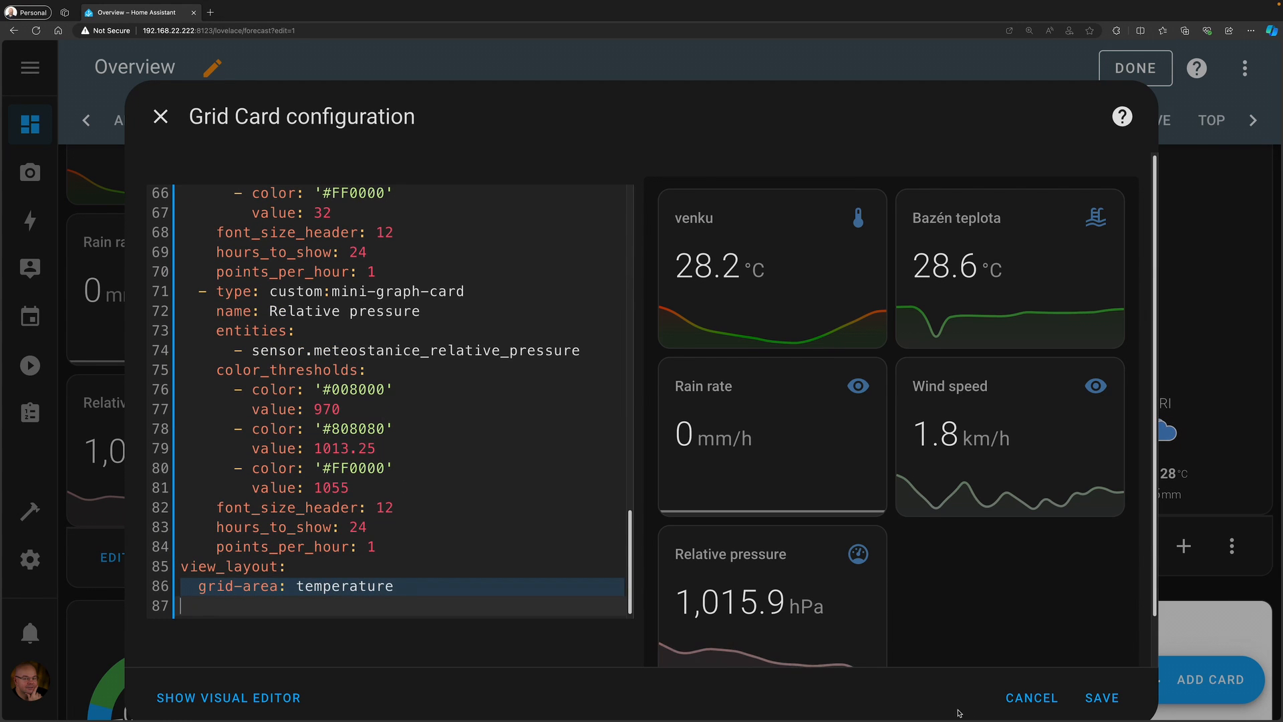
{"action": "left_click", "coordinate": [1009, 697]}
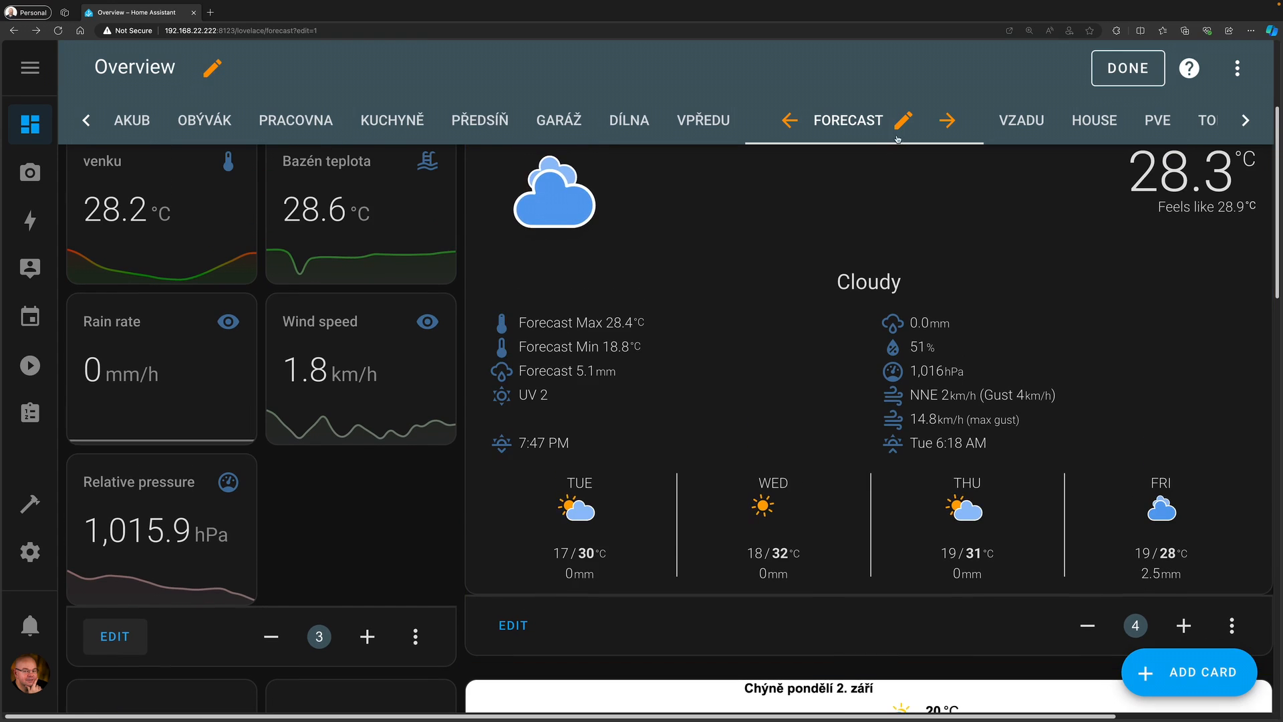
- Examine the column widths and the grid-template-areas block in the Forecast view's layout code
{"action": "left_click", "coordinate": [901, 129]}
{"action": "scroll", "coordinate": [602, 428], "scroll_direction": "down", "scroll_amount": 5}
{"action": "scroll", "coordinate": [580, 458], "scroll_direction": "up", "scroll_amount": 3}
{"action": "scroll", "coordinate": [580, 459], "scroll_direction": "up", "scroll_amount": 2}
{"action": "left_click", "coordinate": [648, 271]}
{"action": "left_click", "coordinate": [602, 236]}
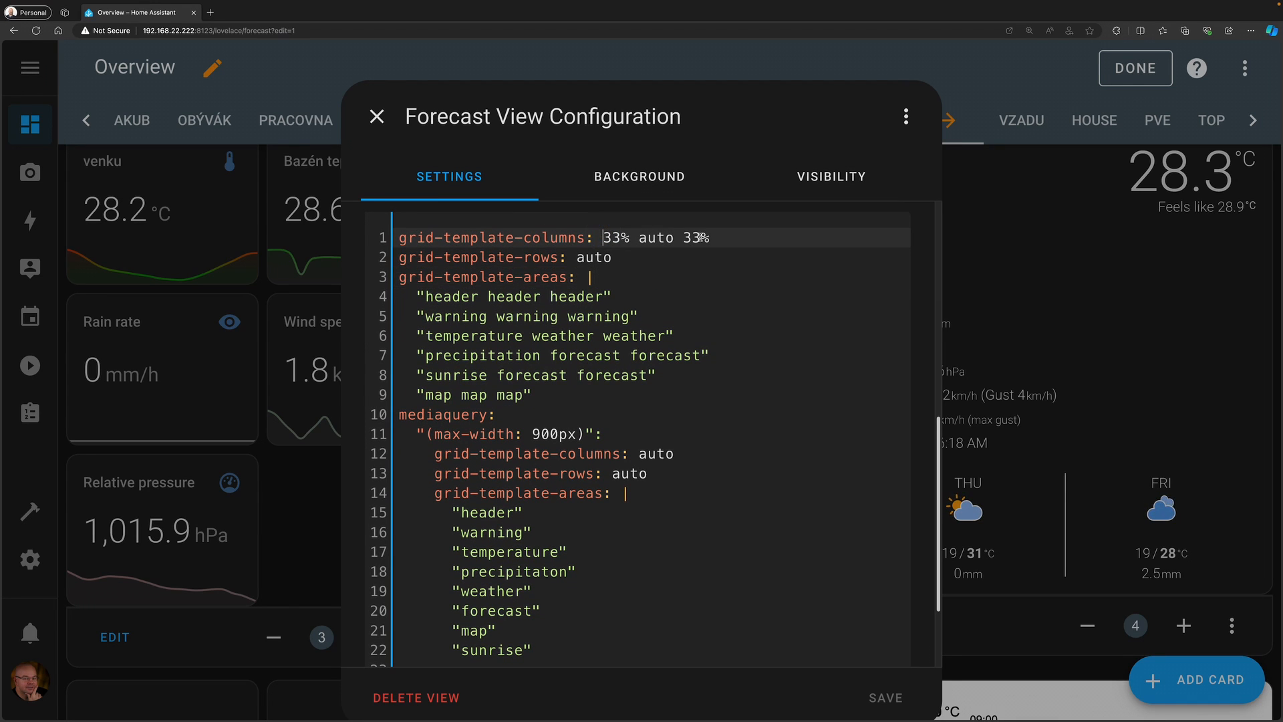
{"action": "key", "text": "shift+Right"}
{"action": "key", "text": "shift+Right"}
{"action": "key", "text": "shift+Right"}
{"action": "left_click", "coordinate": [683, 238]}
{"action": "left_click_drag", "start_coordinate": [686, 238], "coordinate": [705, 238]}
{"action": "double_click", "coordinate": [651, 238]}
{"action": "left_click_drag", "start_coordinate": [399, 276], "coordinate": [635, 399]}
{"action": "left_click", "coordinate": [635, 398]}
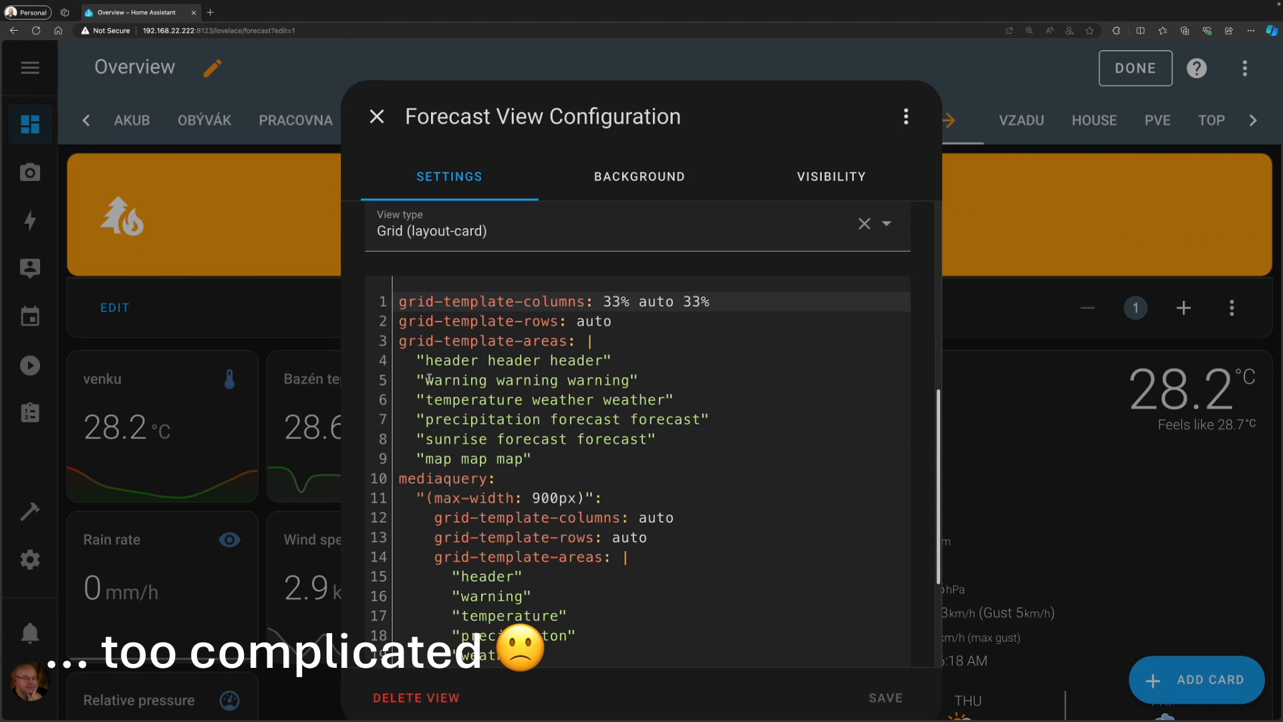
- Examine the warning and temperature/weather rows of the Forecast view's layout areas and close the configuration
{"action": "left_click", "coordinate": [429, 378]}
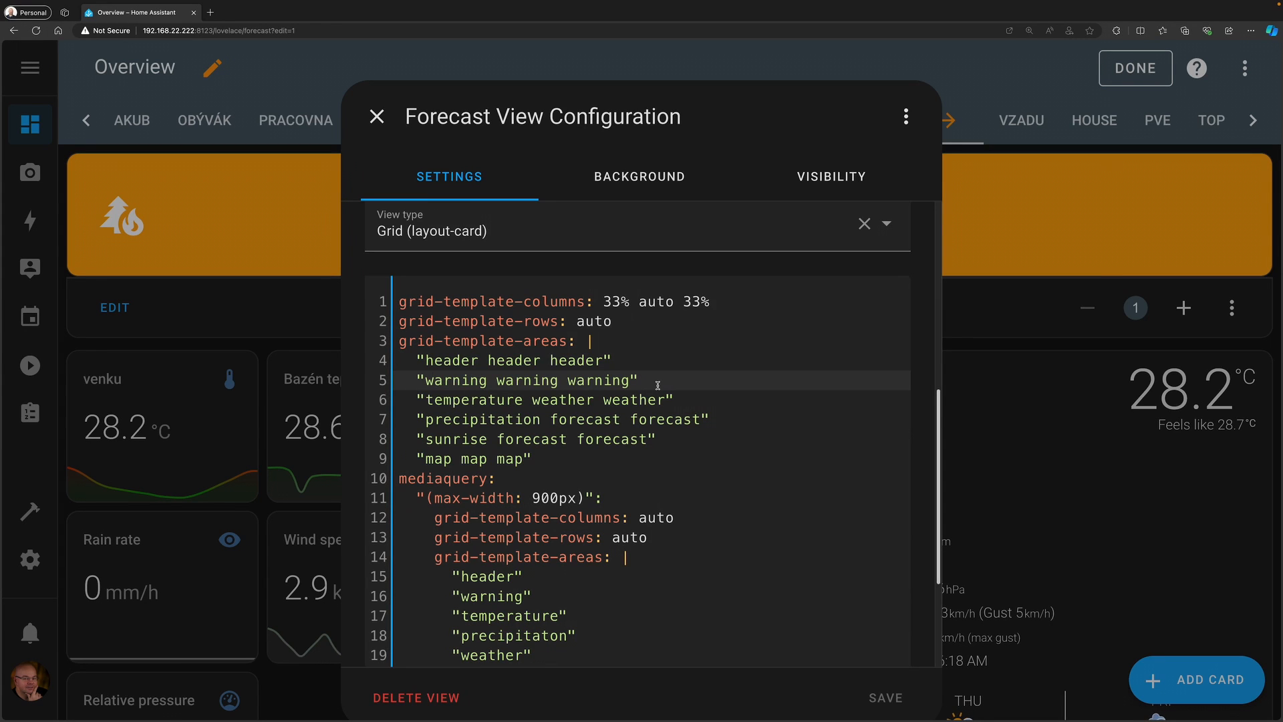
{"action": "key", "text": "Down"}
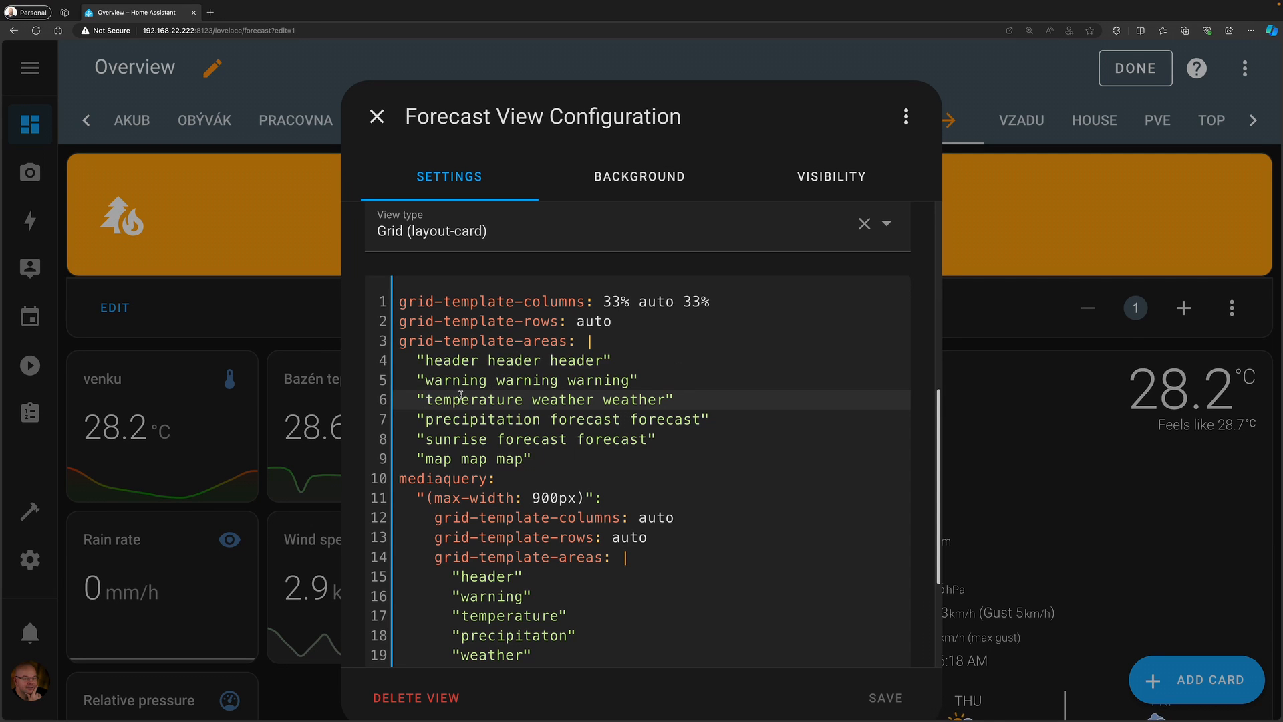
{"action": "left_click_drag", "start_coordinate": [532, 400], "coordinate": [668, 400]}
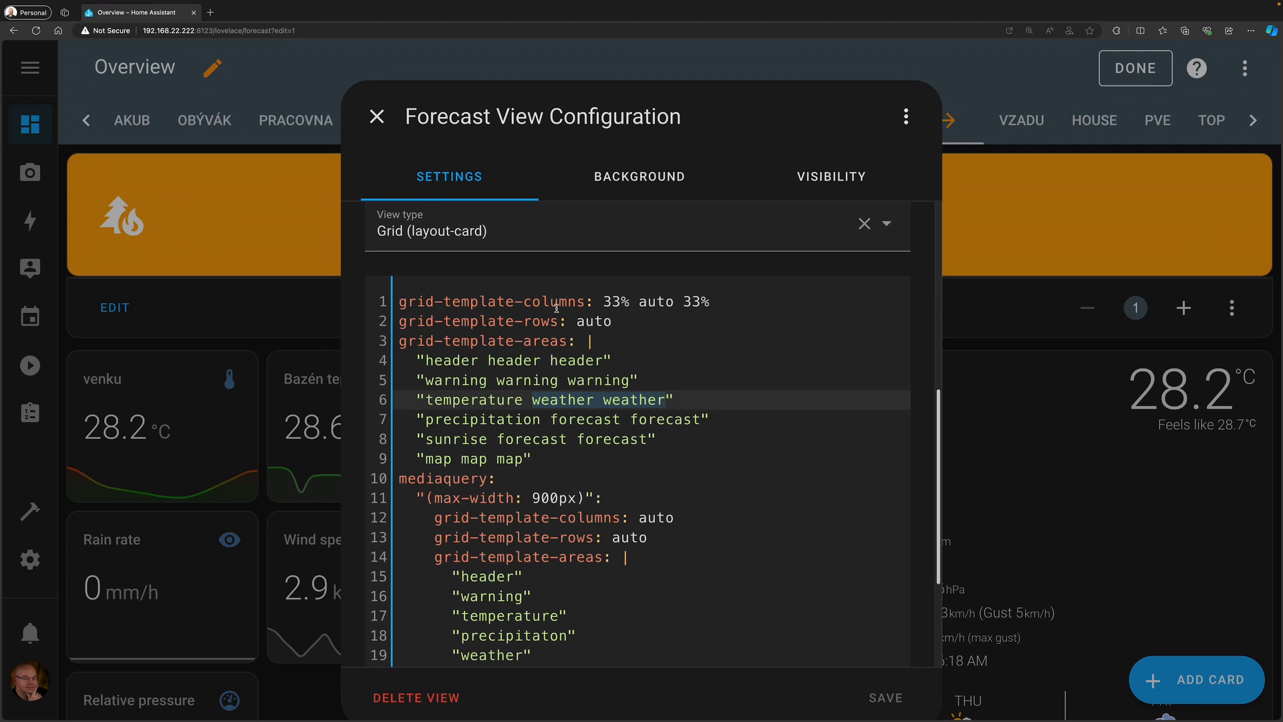
{"action": "left_click", "coordinate": [377, 117]}
- Compare the Forecast view's cards with its layout code, including the max-width 900px media query areas, and close the configuration
{"action": "scroll", "coordinate": [504, 413], "scroll_direction": "down", "scroll_amount": 1}
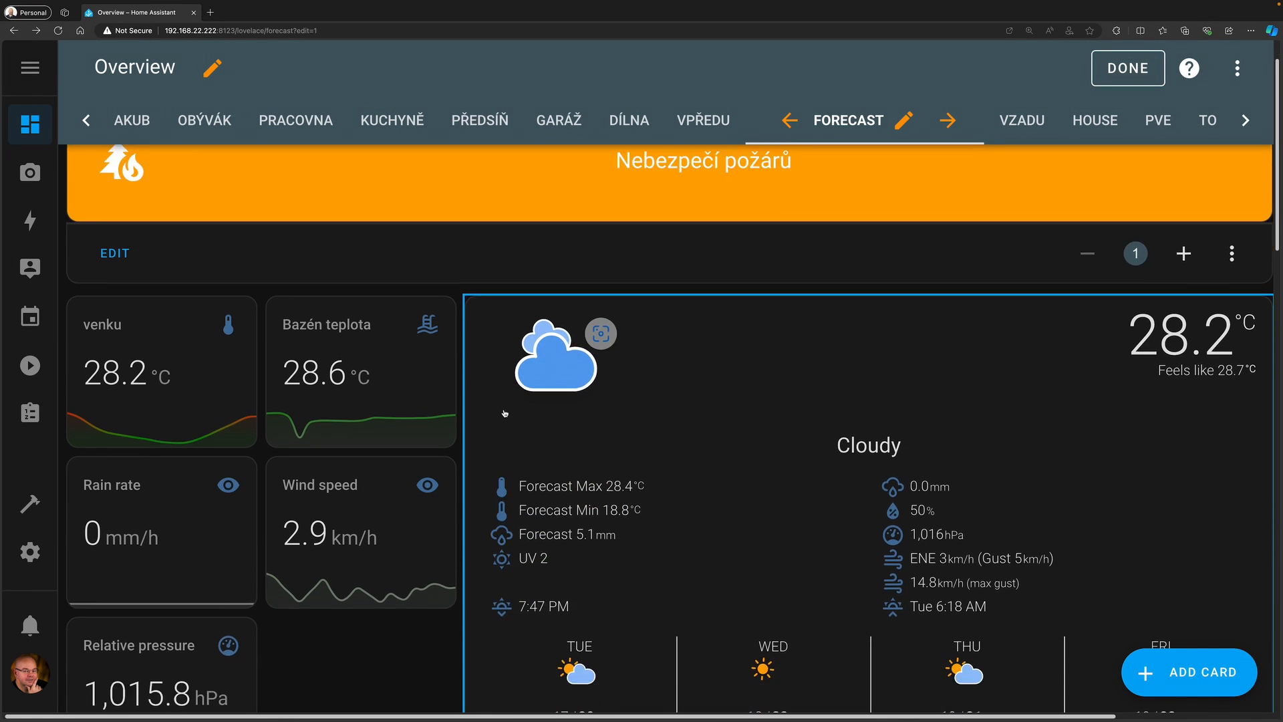
{"action": "scroll", "coordinate": [505, 413], "scroll_direction": "down", "scroll_amount": 2}
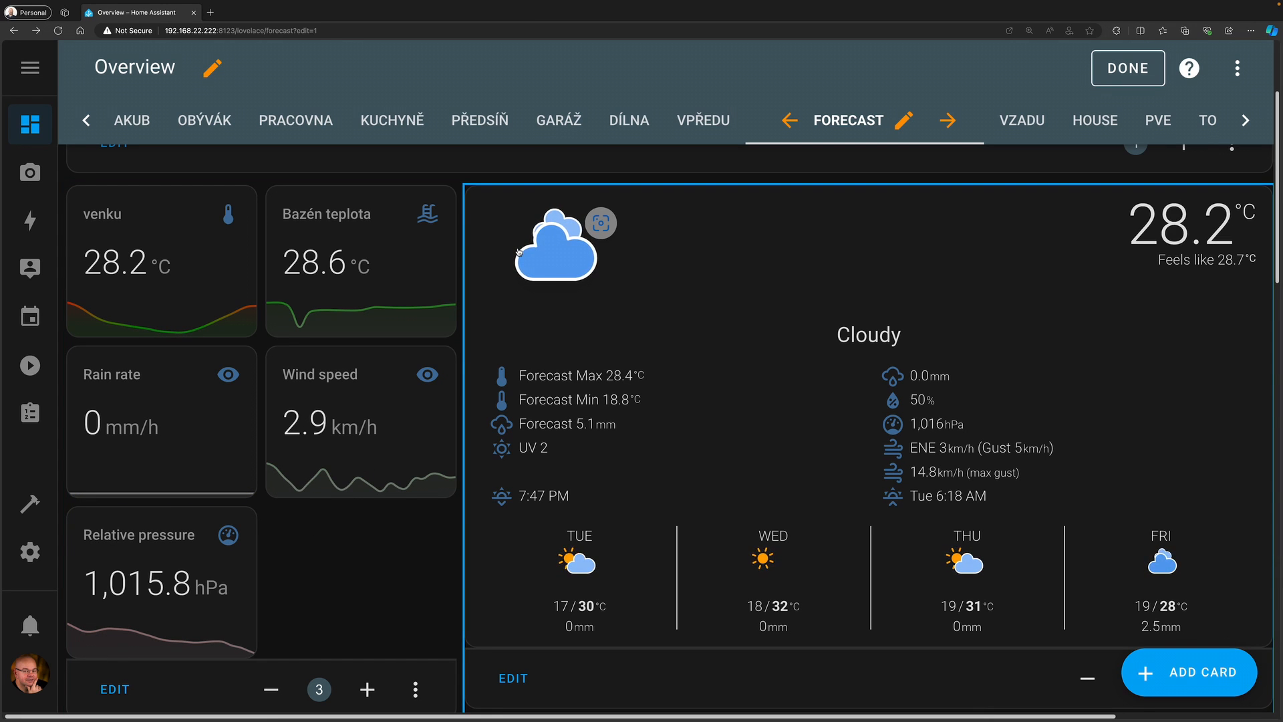
{"action": "left_click", "coordinate": [900, 122]}
{"action": "scroll", "coordinate": [566, 398], "scroll_direction": "down", "scroll_amount": 5}
{"action": "scroll", "coordinate": [567, 399], "scroll_direction": "down", "scroll_amount": 3}
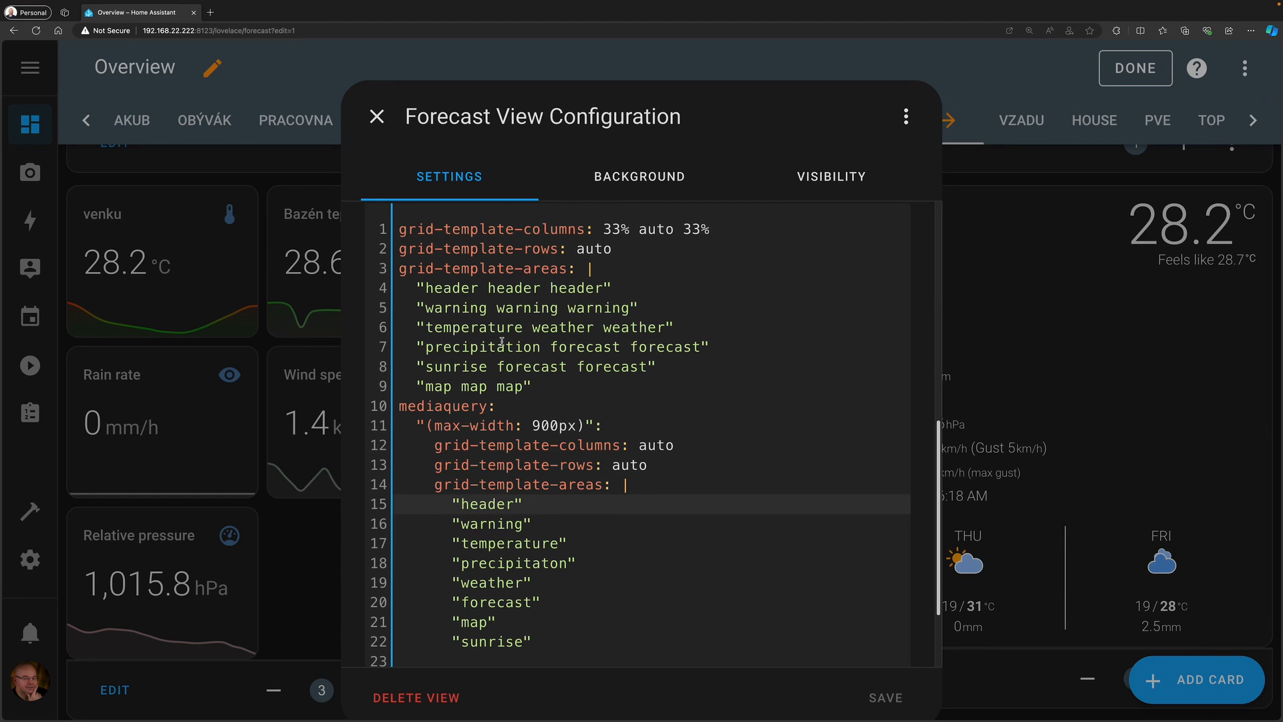
{"action": "left_click", "coordinate": [378, 119]}
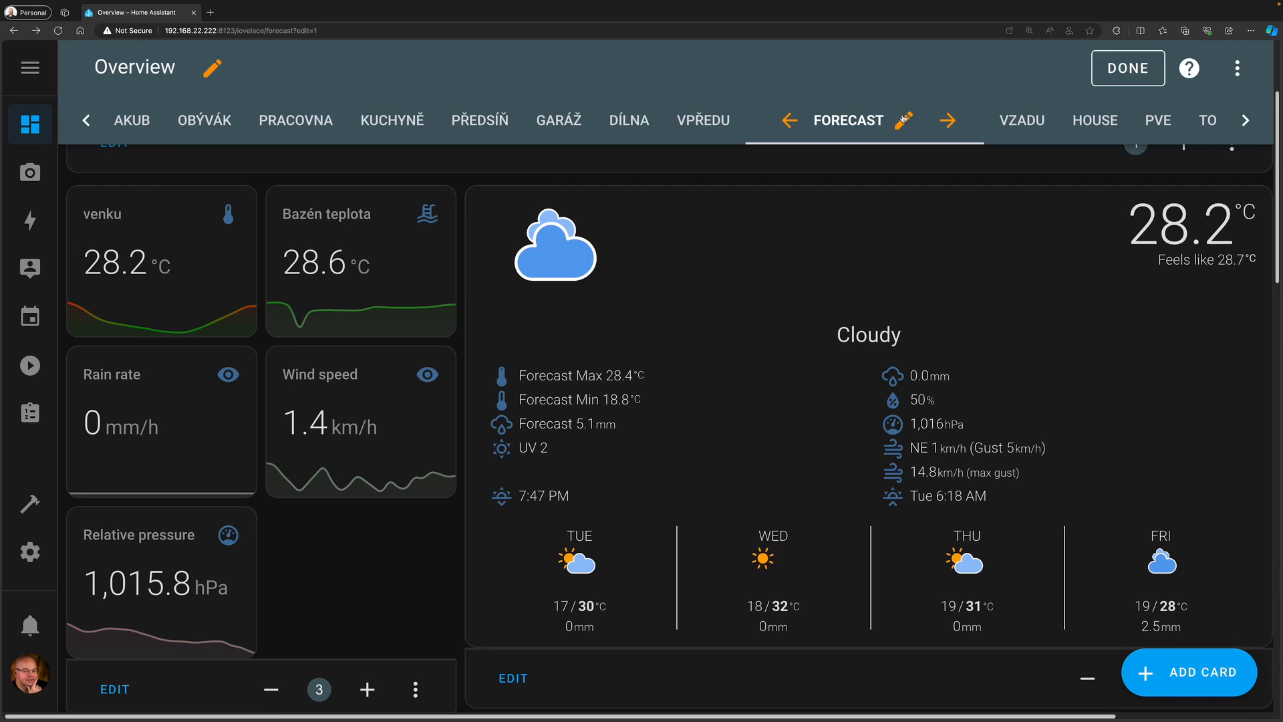
- Start a new dashboard view titled Forecast with the URL forecast2
{"action": "left_click", "coordinate": [1243, 120]}
{"action": "left_click", "coordinate": [1193, 120]}
{"action": "left_click", "coordinate": [633, 255]}
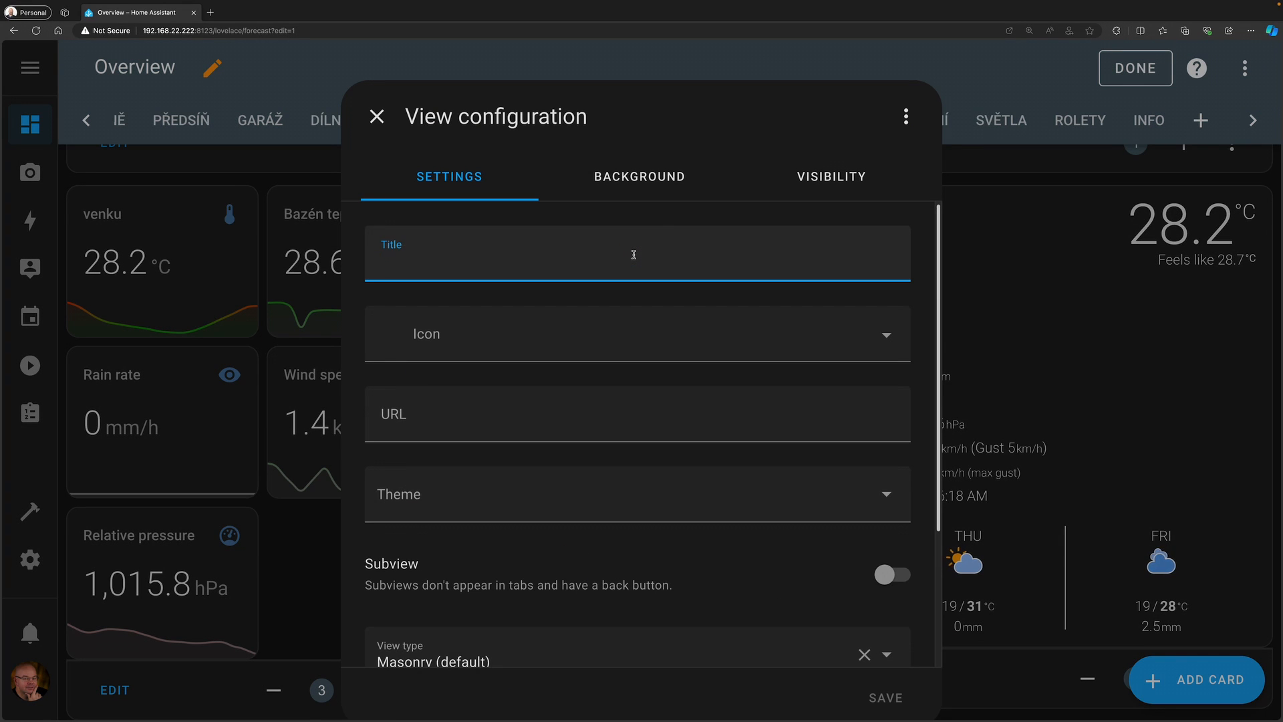
{"action": "type", "text": "F"}
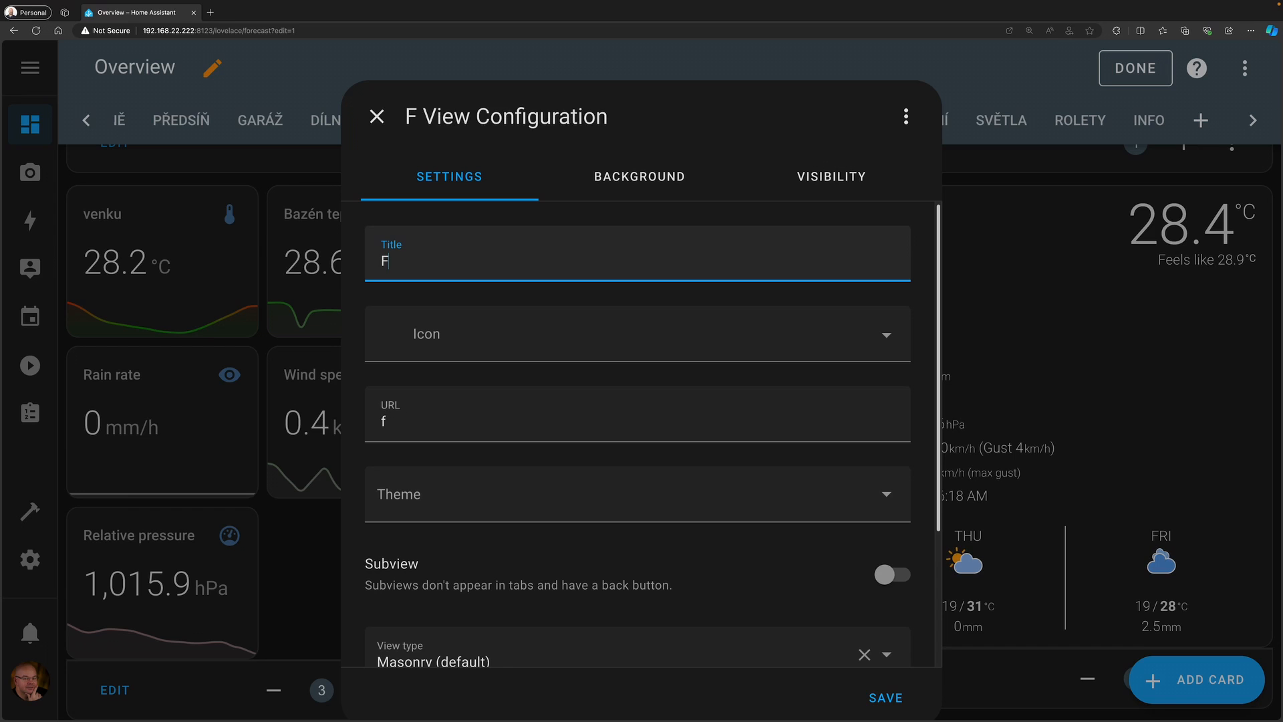
{"action": "type", "text": "orecast"}
{"action": "left_click", "coordinate": [546, 413]}
{"action": "type", "text": "2"}
- Set the new view's type to Sections (experimental) with at most 3 sections wide, make it a subview and save it
{"action": "scroll", "coordinate": [542, 428], "scroll_direction": "down", "scroll_amount": 3}
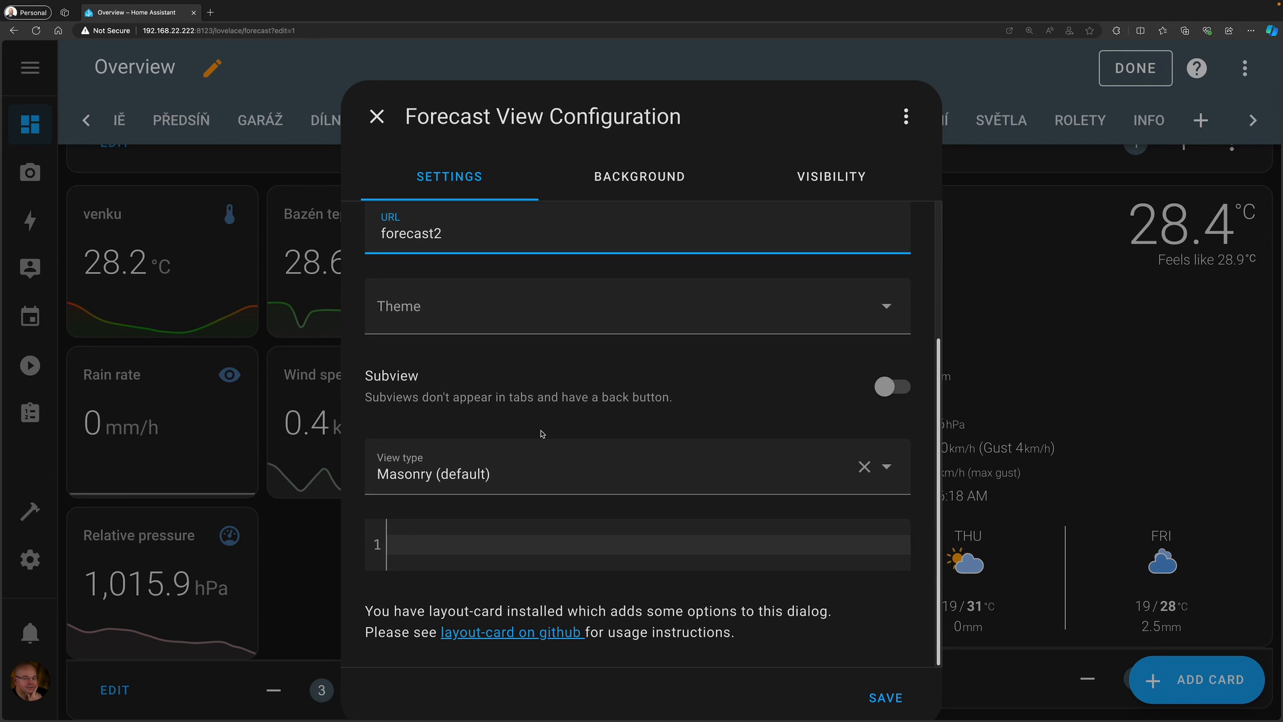
{"action": "left_click", "coordinate": [471, 486]}
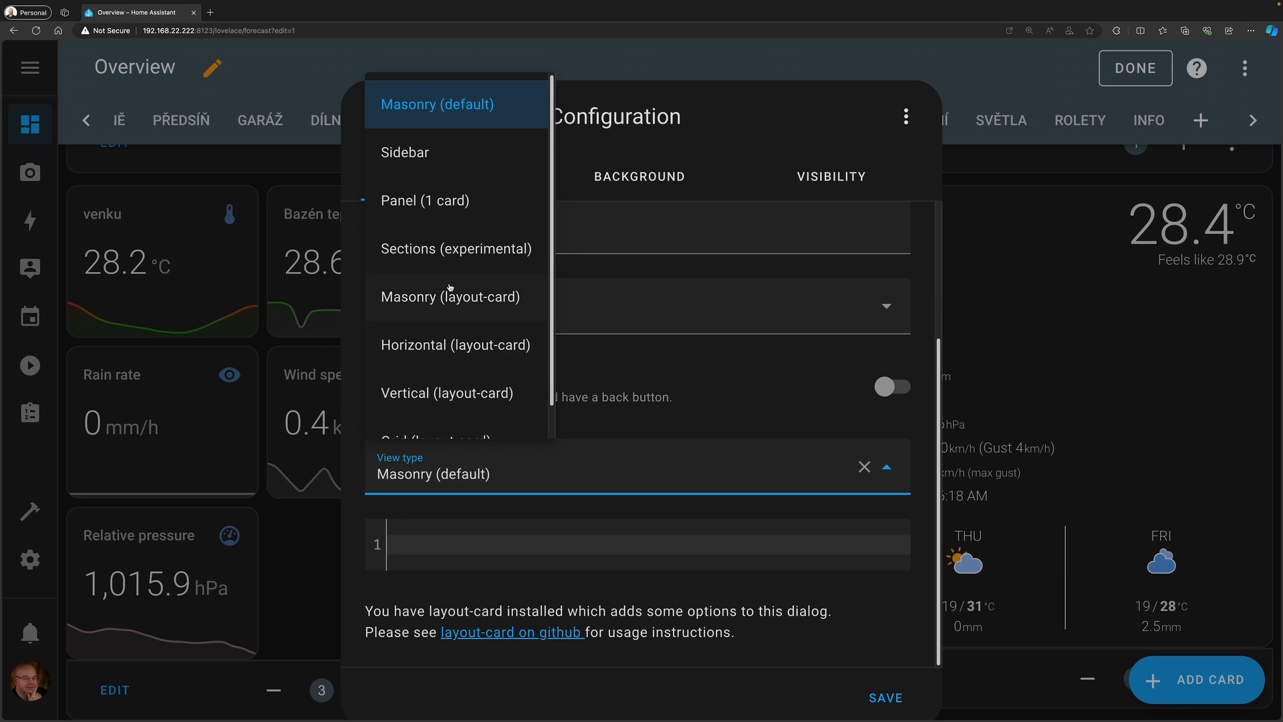
{"action": "left_click", "coordinate": [461, 250]}
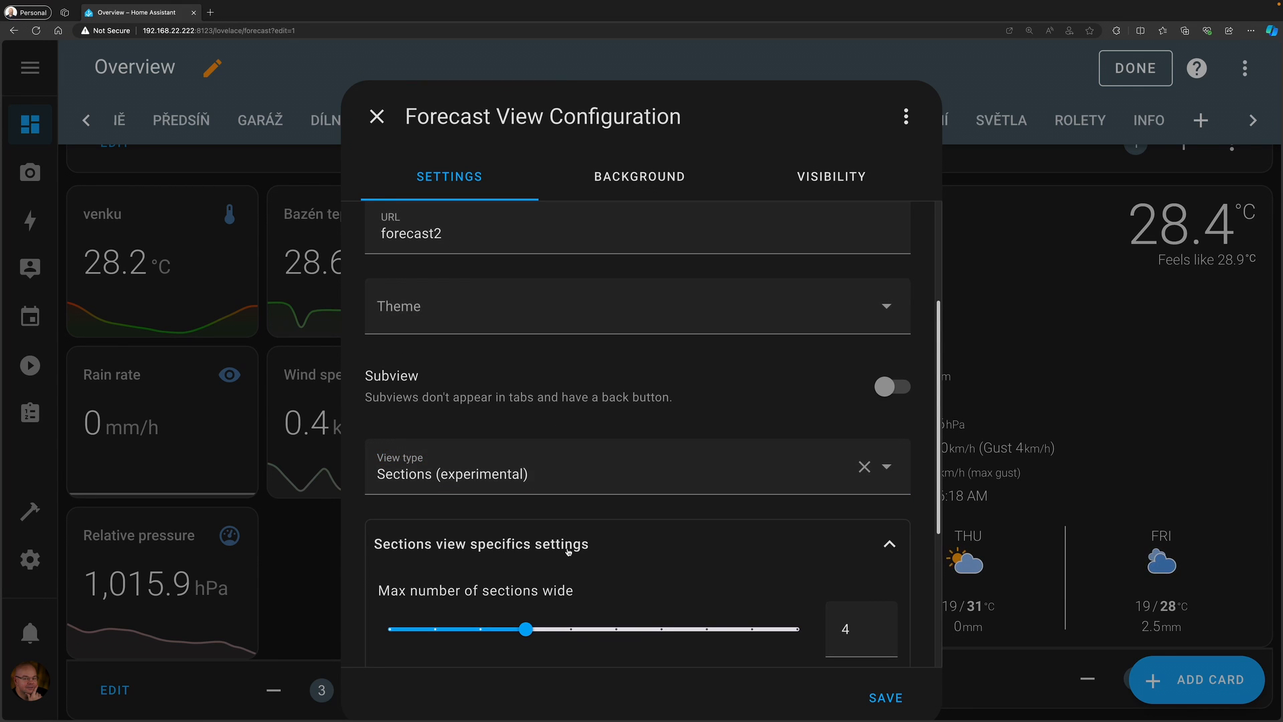
{"action": "left_click_drag", "start_coordinate": [523, 631], "coordinate": [481, 634]}
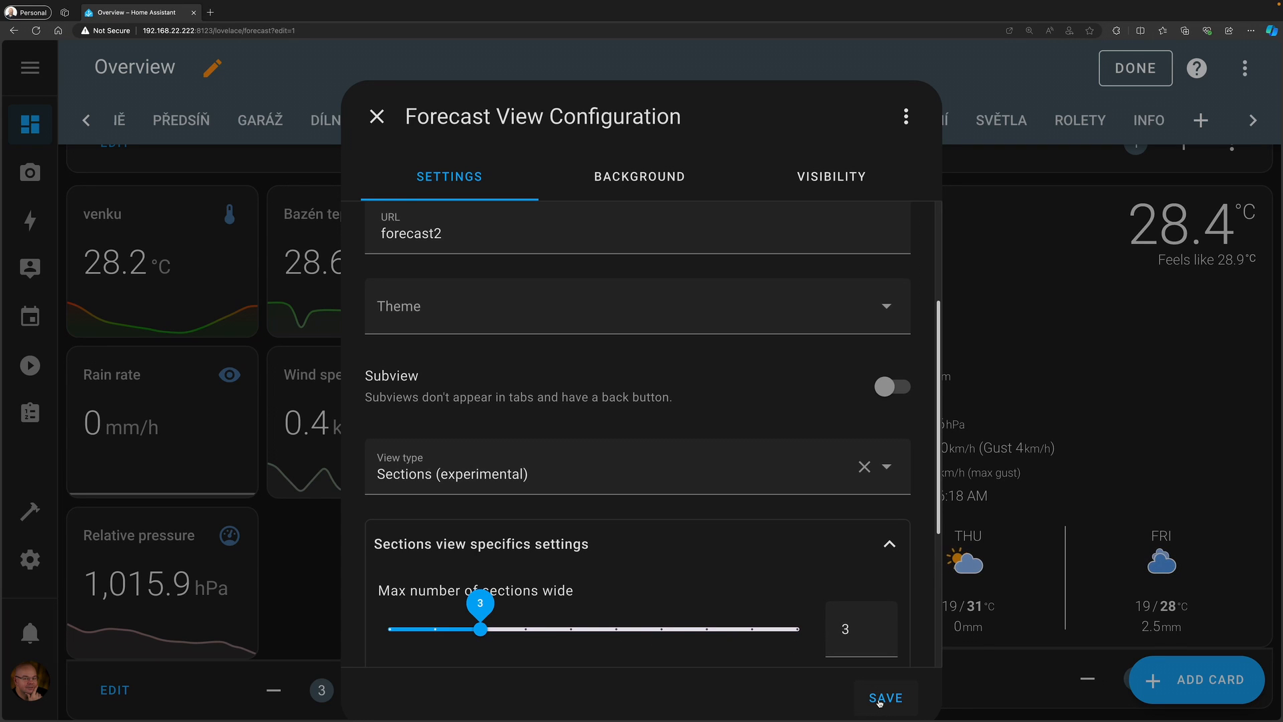
{"action": "left_click", "coordinate": [894, 388]}
{"action": "left_click", "coordinate": [885, 696]}
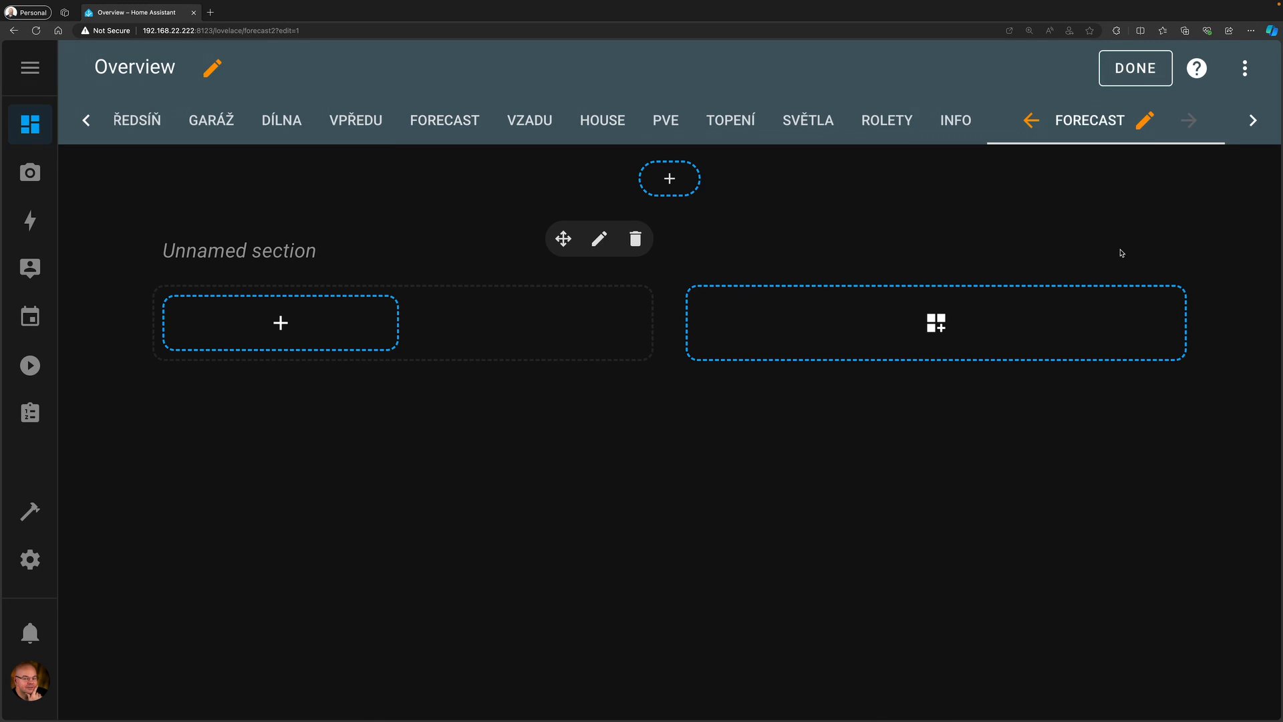
- Move the new Forecast view forward so it sits directly after the existing FORECAST view
{"action": "left_click", "coordinate": [961, 121]}
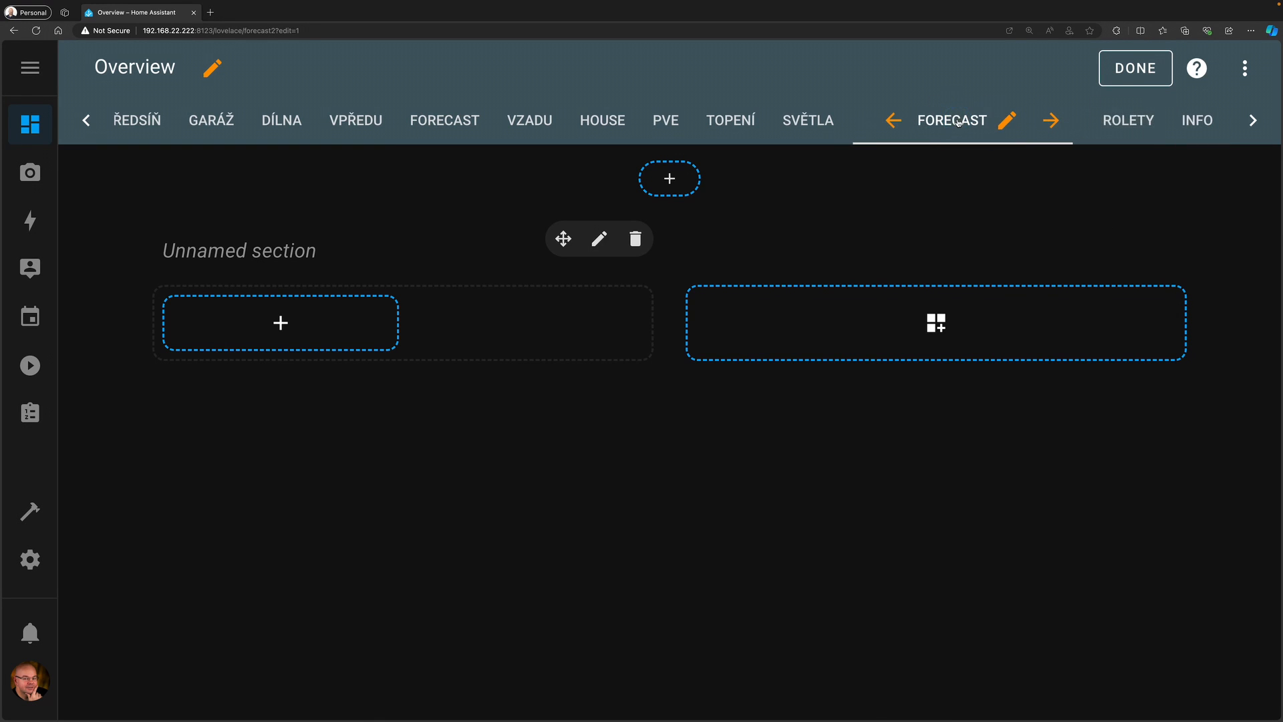
{"action": "left_click", "coordinate": [893, 120]}
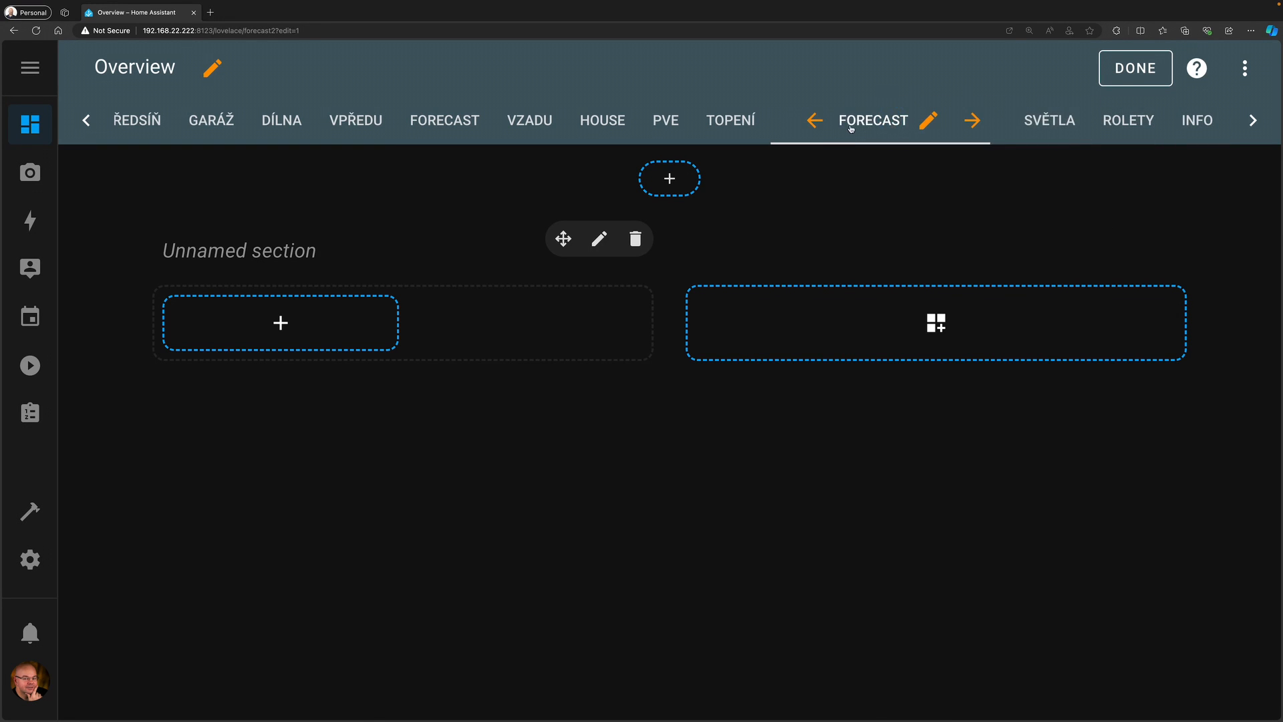
{"action": "left_click", "coordinate": [816, 121]}
{"action": "left_click", "coordinate": [738, 120]}
{"action": "left_click", "coordinate": [677, 120]}
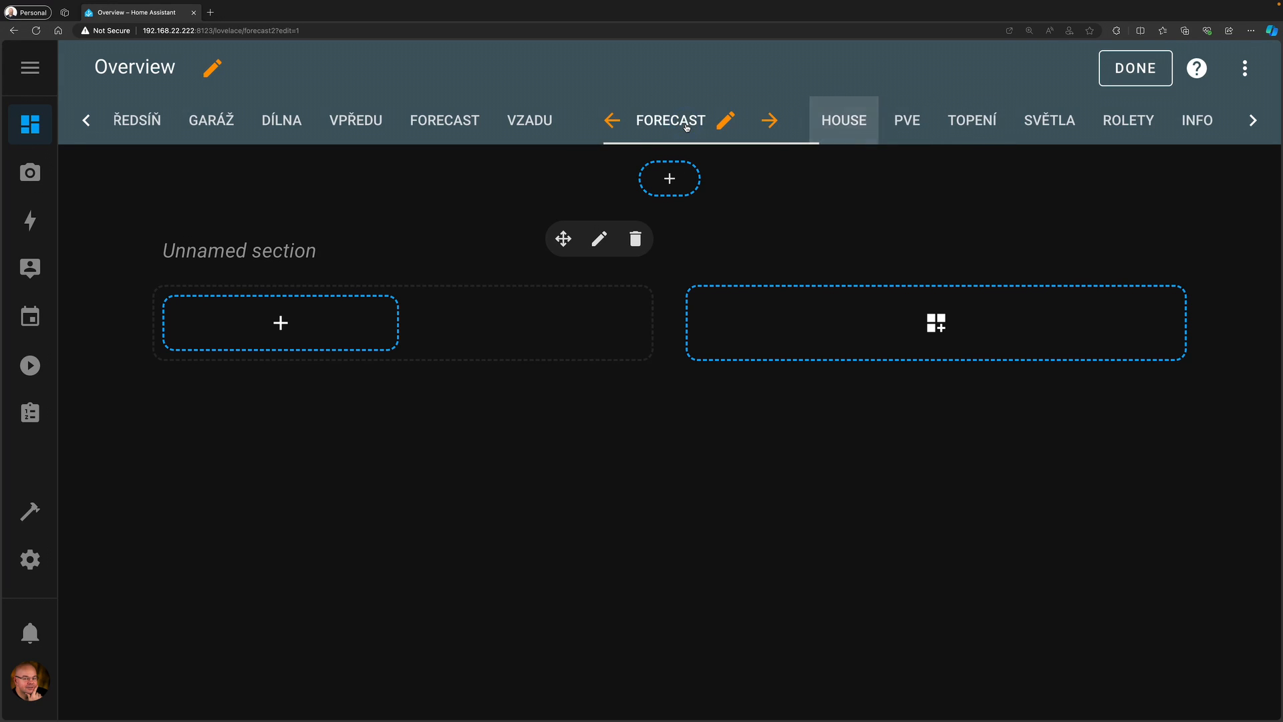
{"action": "left_click", "coordinate": [626, 121]}
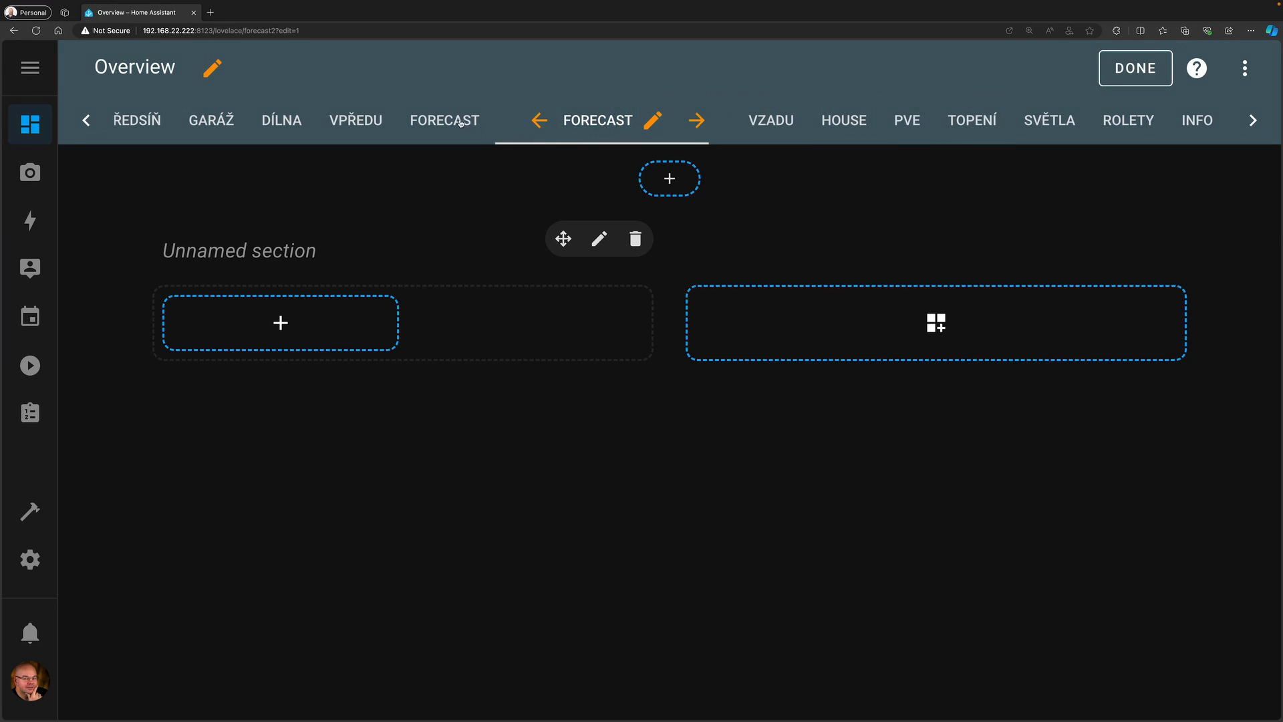
- Widen the unnamed section of the new Forecast view to 3 and save the section settings
{"action": "left_click", "coordinate": [460, 122]}
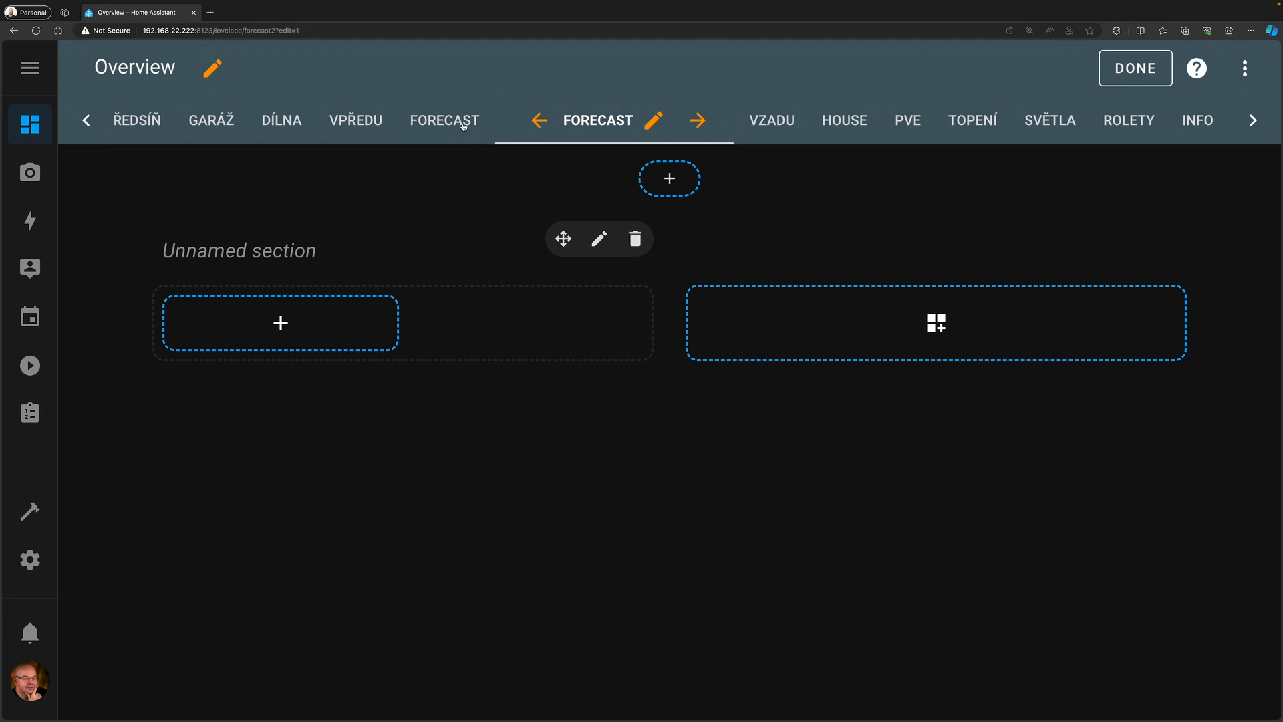
{"action": "left_click", "coordinate": [597, 240]}
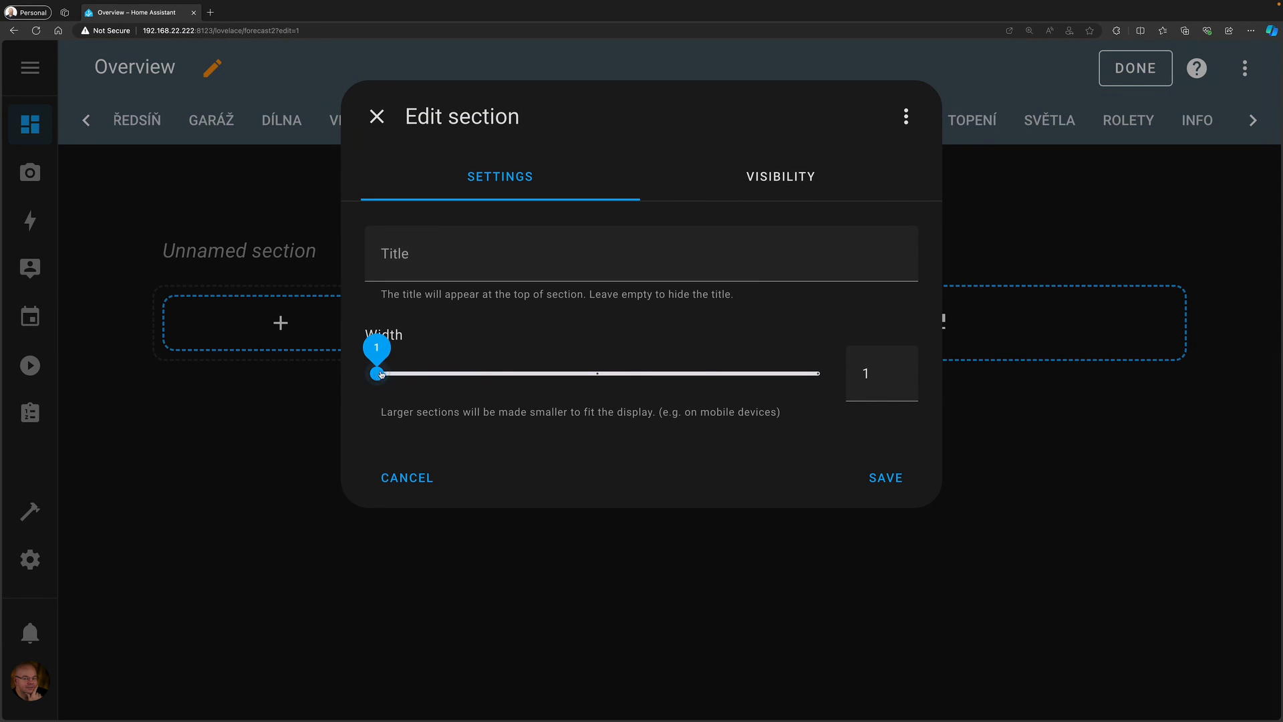
{"action": "left_click_drag", "start_coordinate": [381, 374], "coordinate": [781, 378]}
{"action": "left_click", "coordinate": [886, 477]}
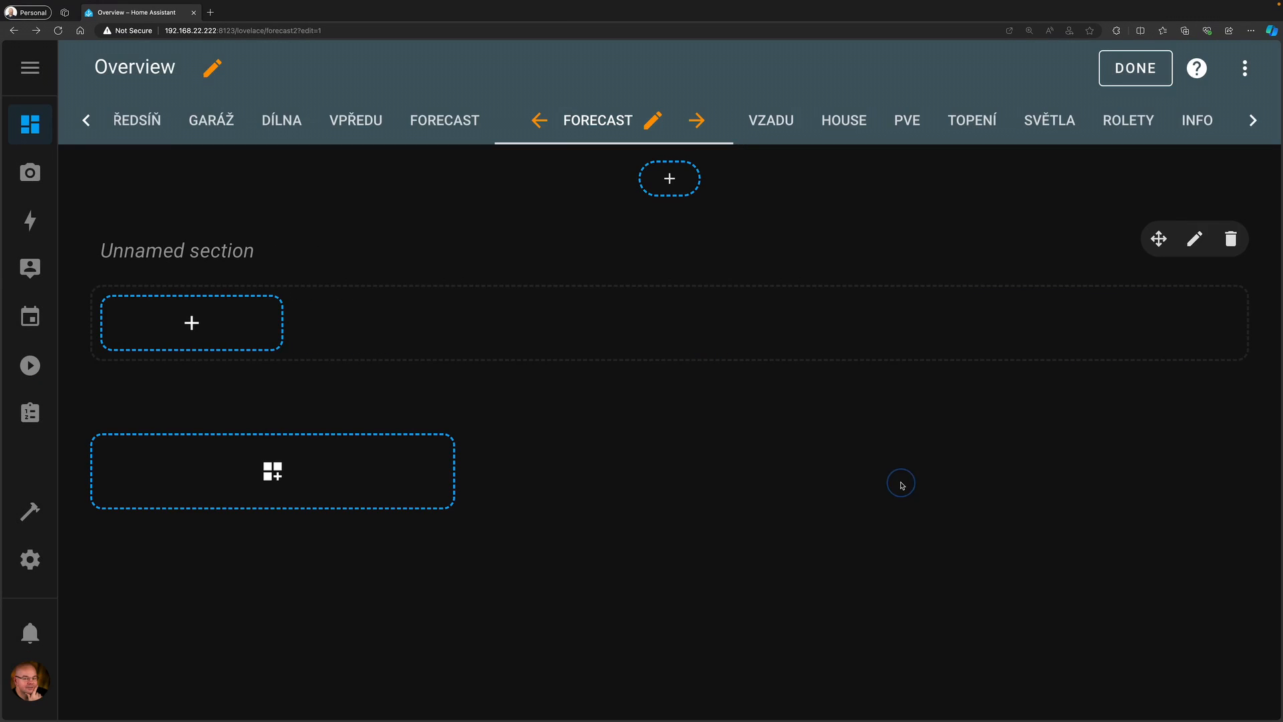
- Copy the Meteoalarm fire-warning card from the old Forecast view and paste it into the new view's full-width section
{"action": "left_click", "coordinate": [482, 123]}
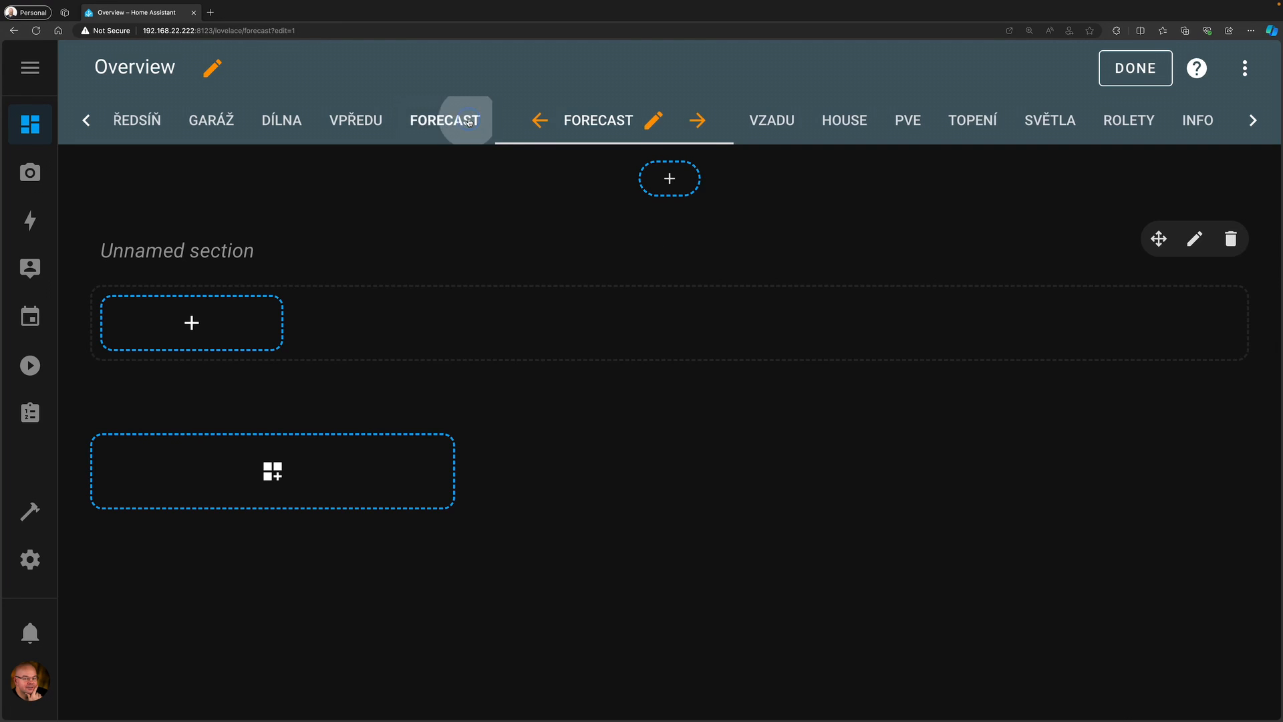
{"action": "left_click", "coordinate": [1224, 308]}
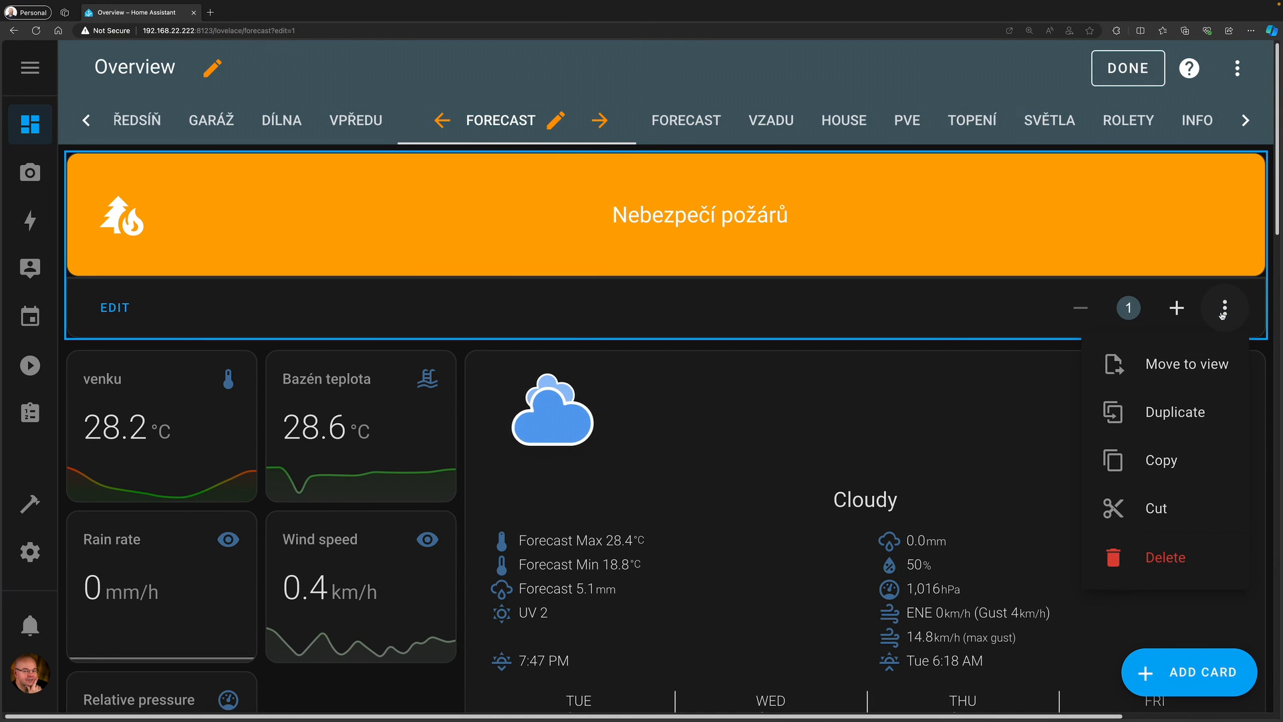
{"action": "left_click", "coordinate": [1161, 461]}
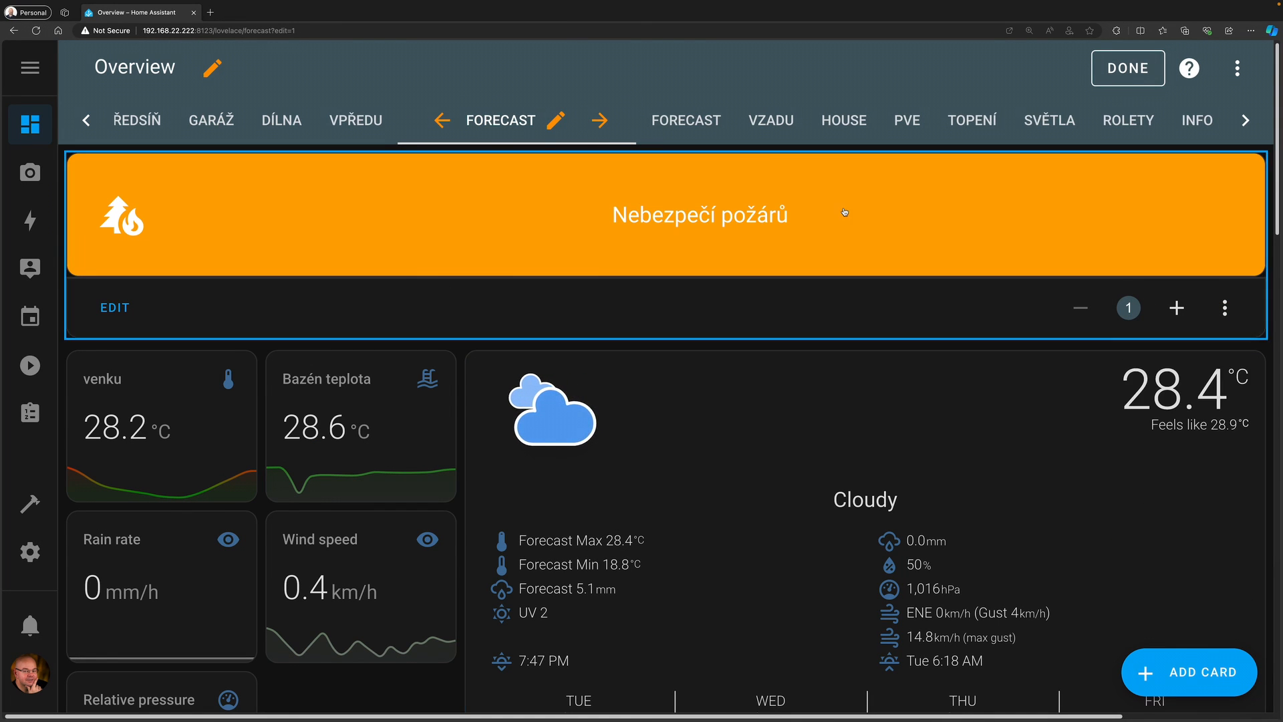
{"action": "left_click", "coordinate": [661, 122]}
{"action": "left_click", "coordinate": [191, 322]}
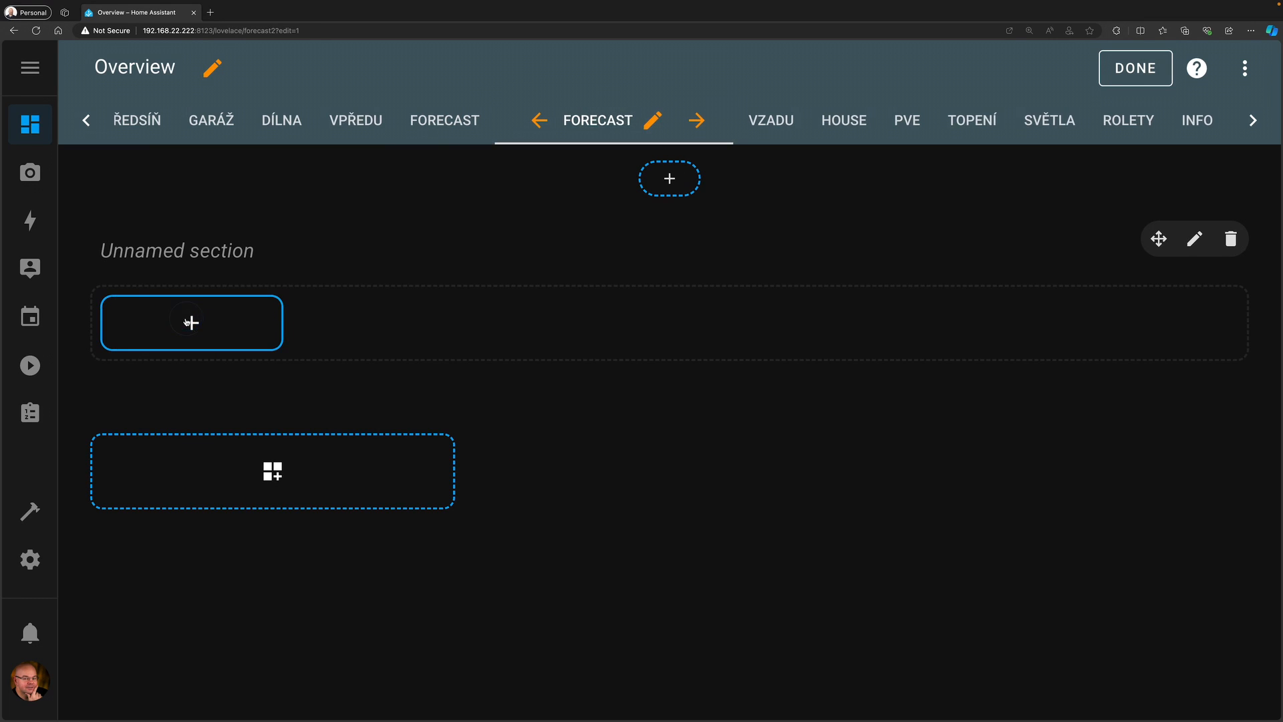
{"action": "left_click", "coordinate": [324, 331]}
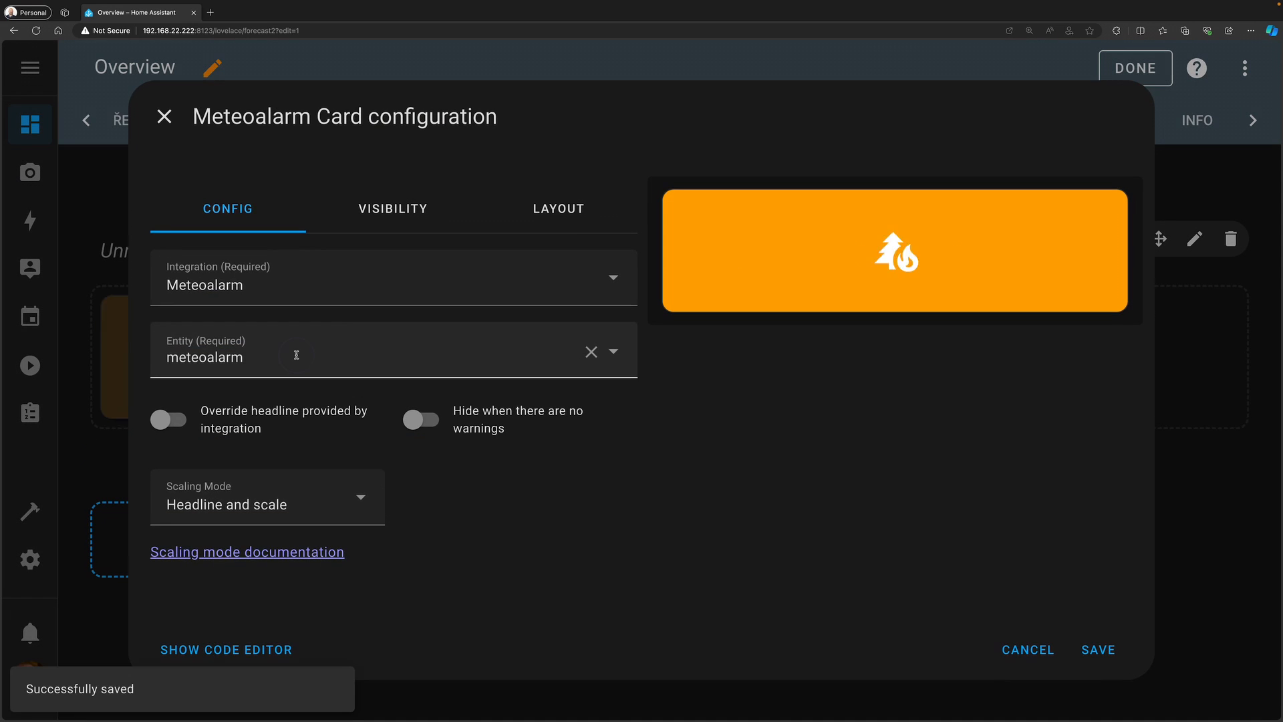
- Make the pasted Meteoalarm card take the full width of its section and save it
{"action": "left_click", "coordinate": [542, 215]}
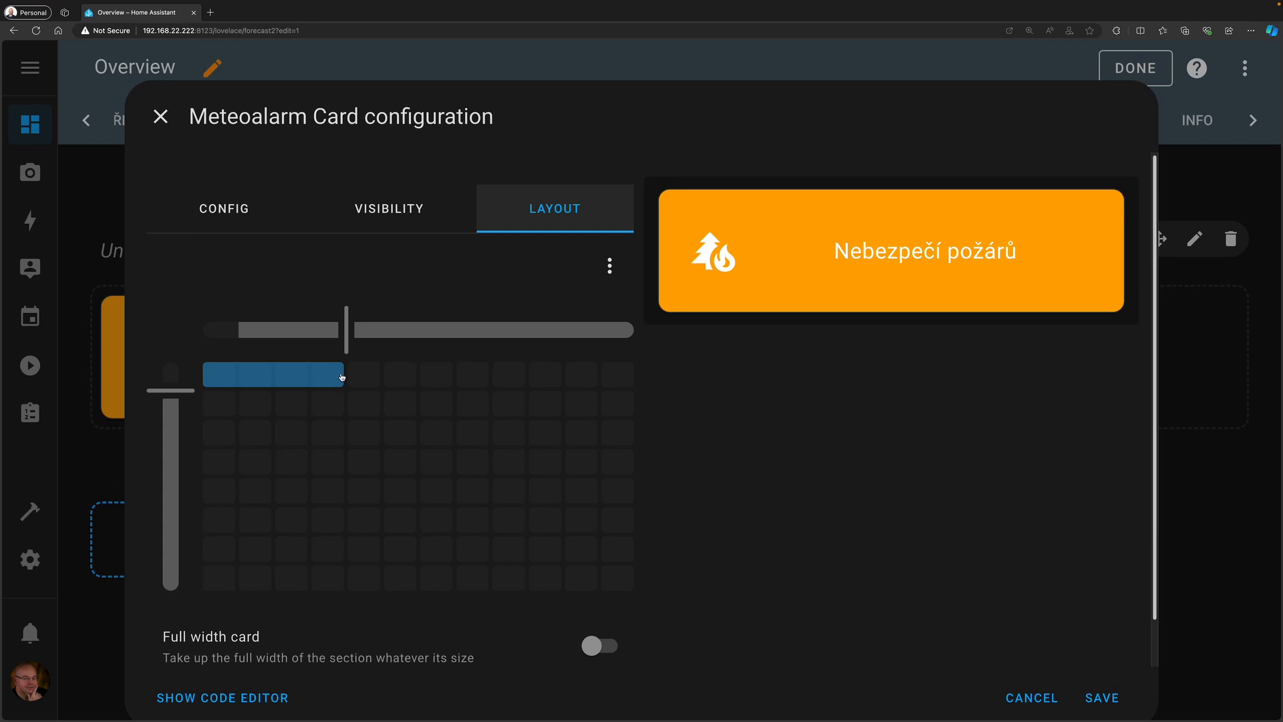
{"action": "left_click", "coordinate": [608, 646]}
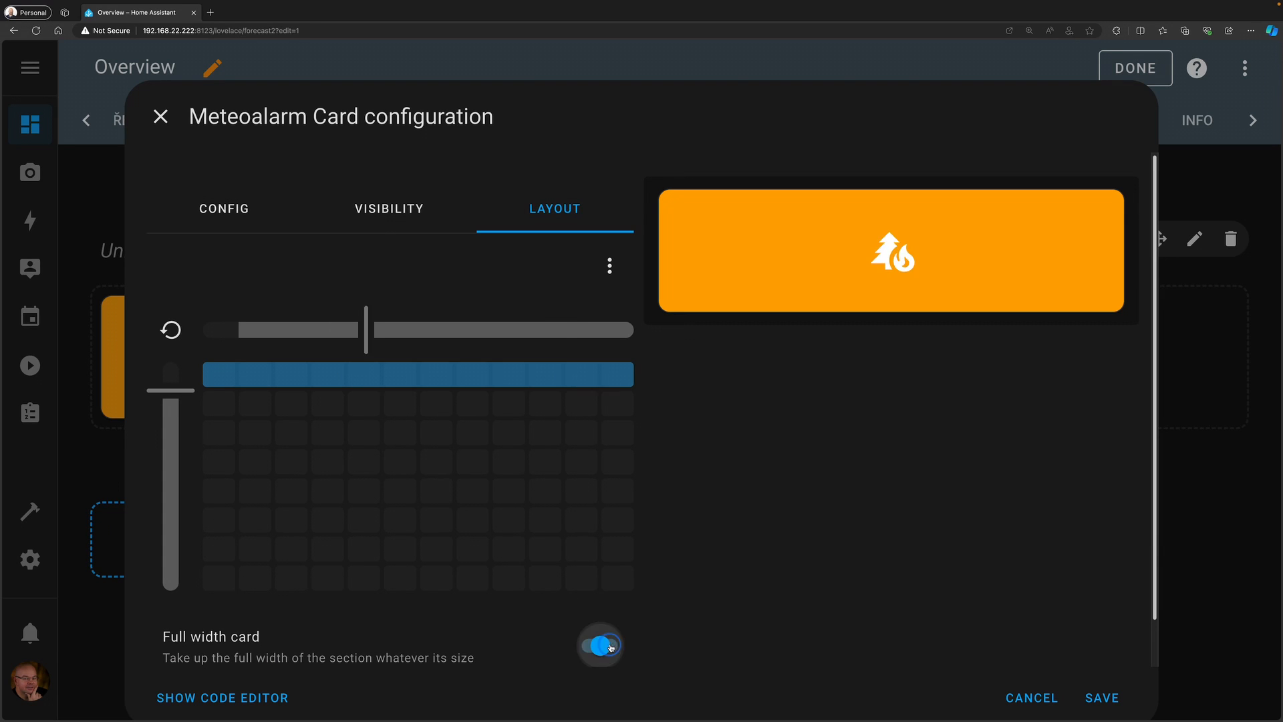
{"action": "left_click", "coordinate": [1104, 697]}
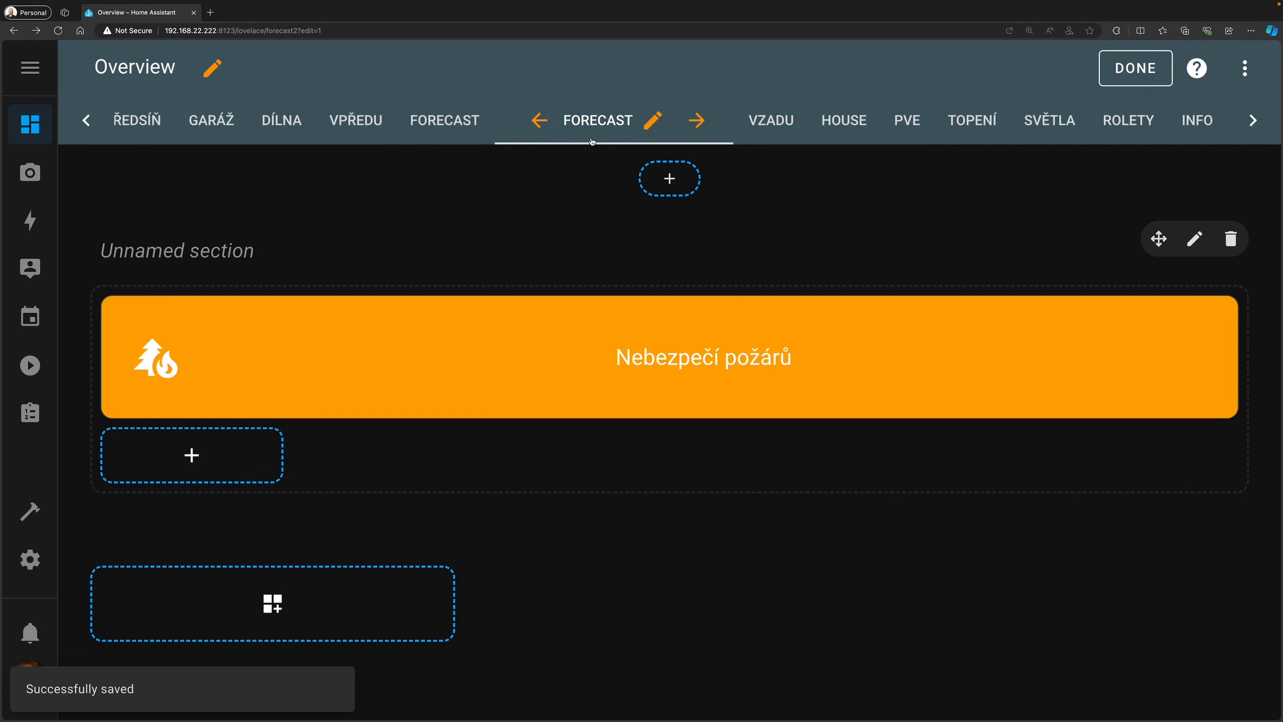
- Copy the grid card with the five weather sensor graphs, starting with venku, from the old Forecast view
{"action": "left_click", "coordinate": [461, 123]}
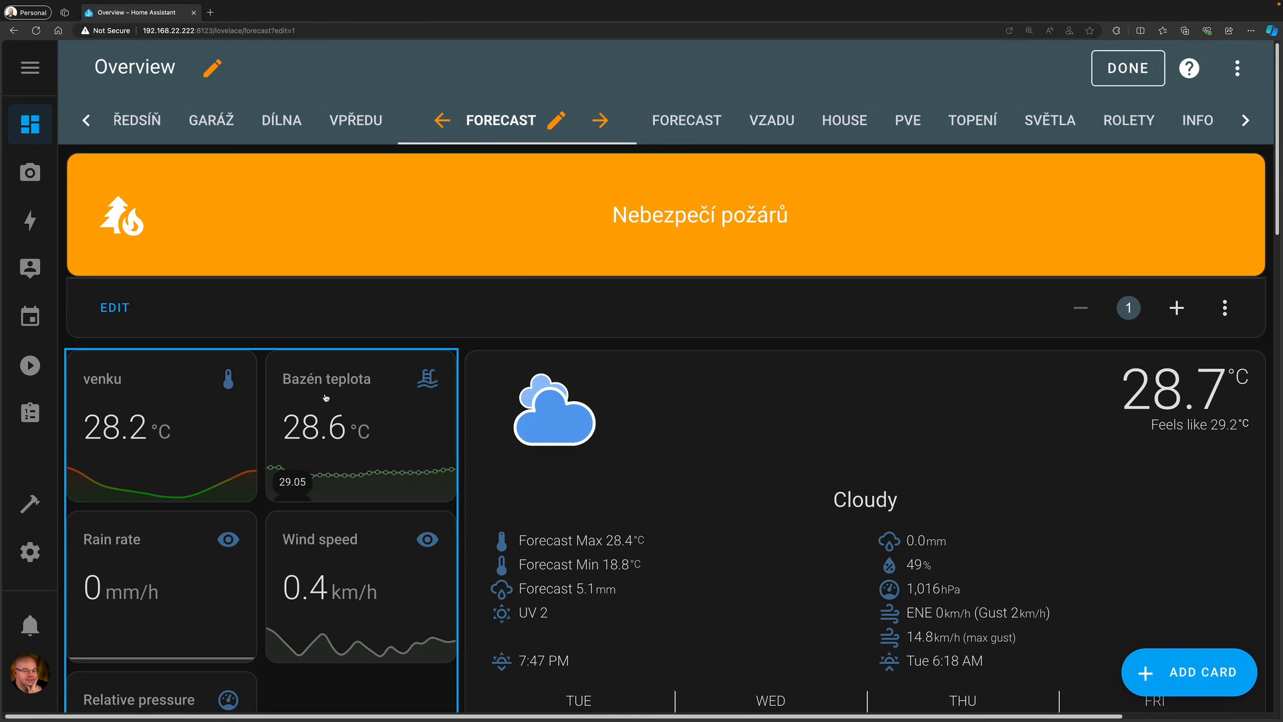
{"action": "scroll", "coordinate": [326, 398], "scroll_direction": "down", "scroll_amount": 3}
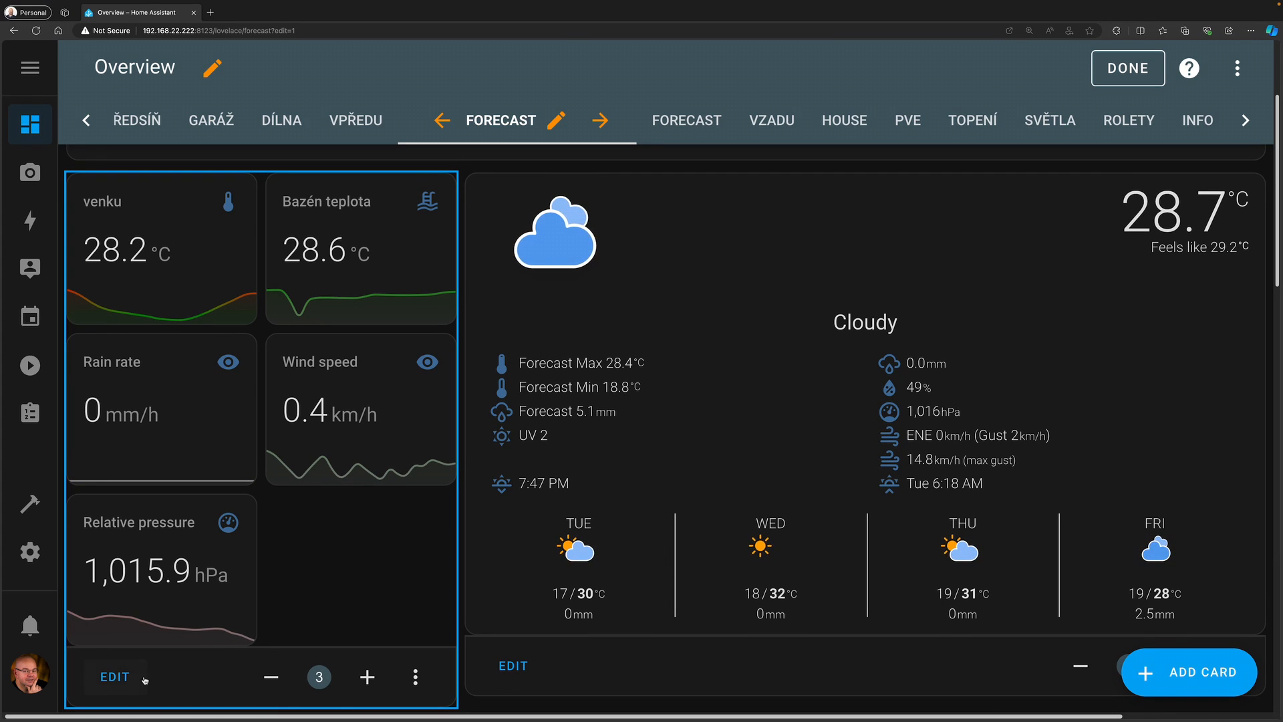
{"action": "left_click", "coordinate": [415, 677]}
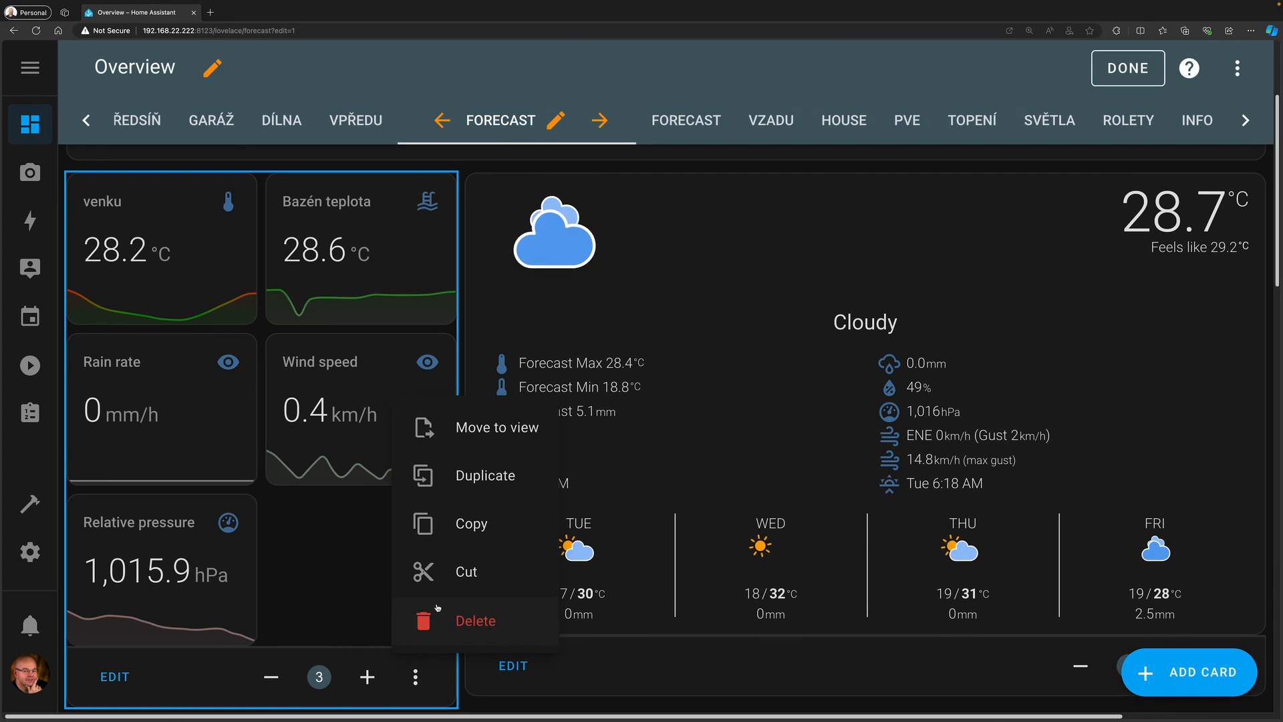
{"action": "left_click", "coordinate": [464, 522]}
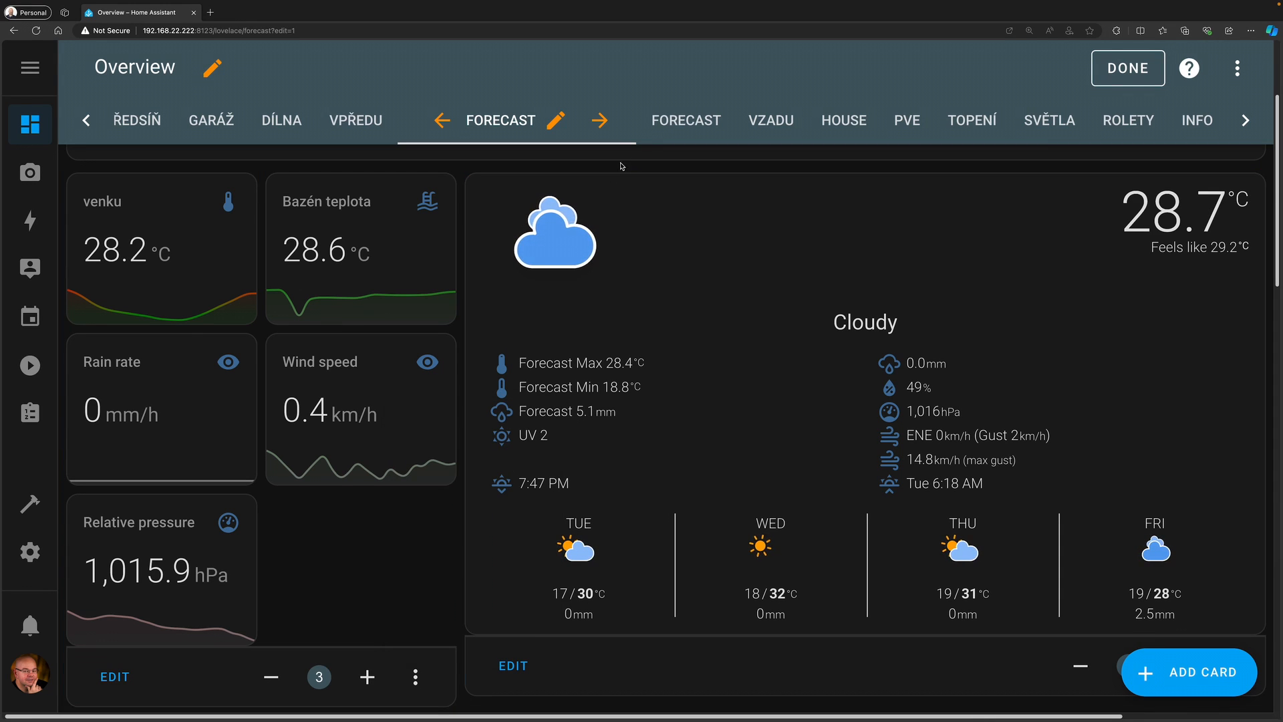
- Create a second section in the new Forecast view, paste the copied sensor grid card into it and save
{"action": "left_click", "coordinate": [686, 121]}
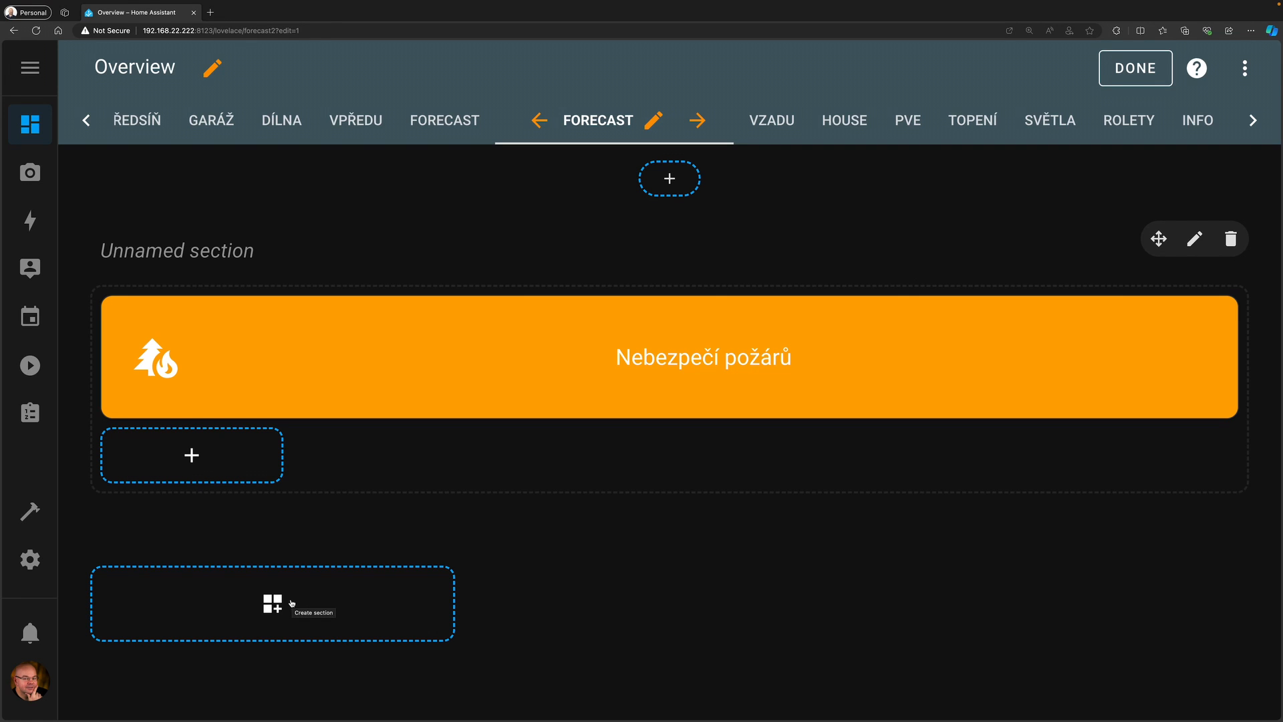
{"action": "left_click", "coordinate": [284, 604]}
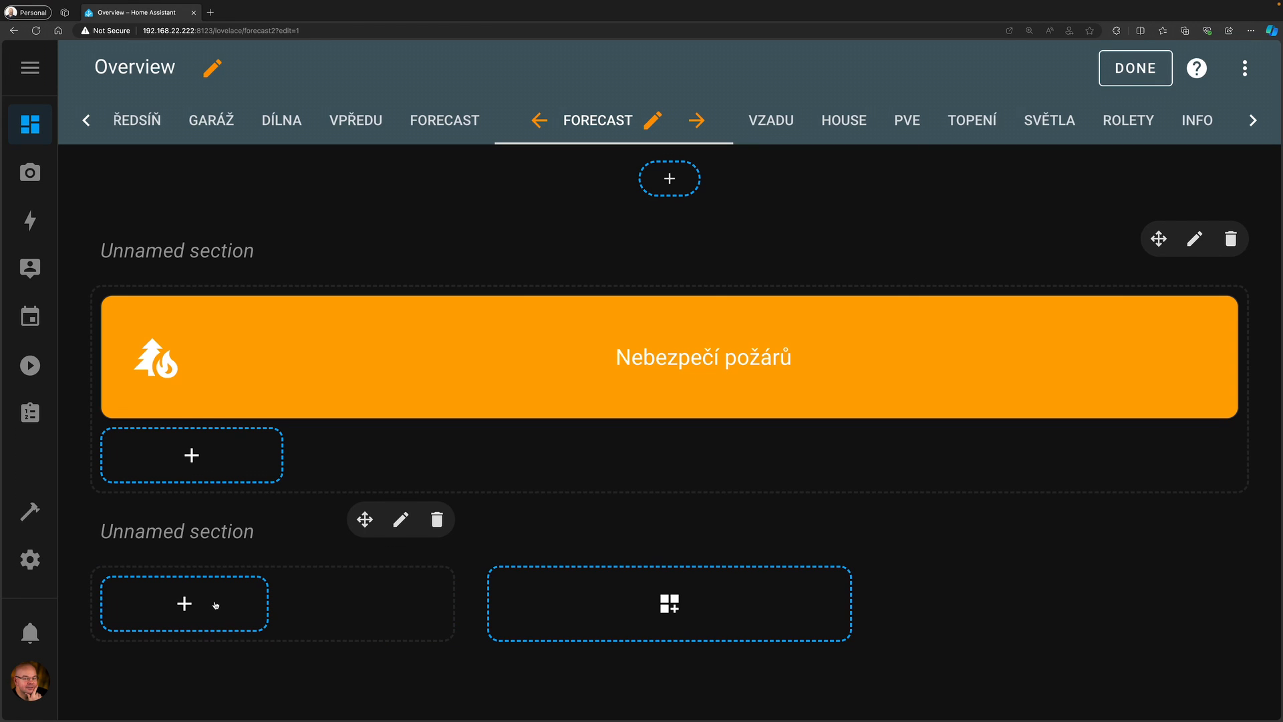
{"action": "left_click", "coordinate": [184, 605]}
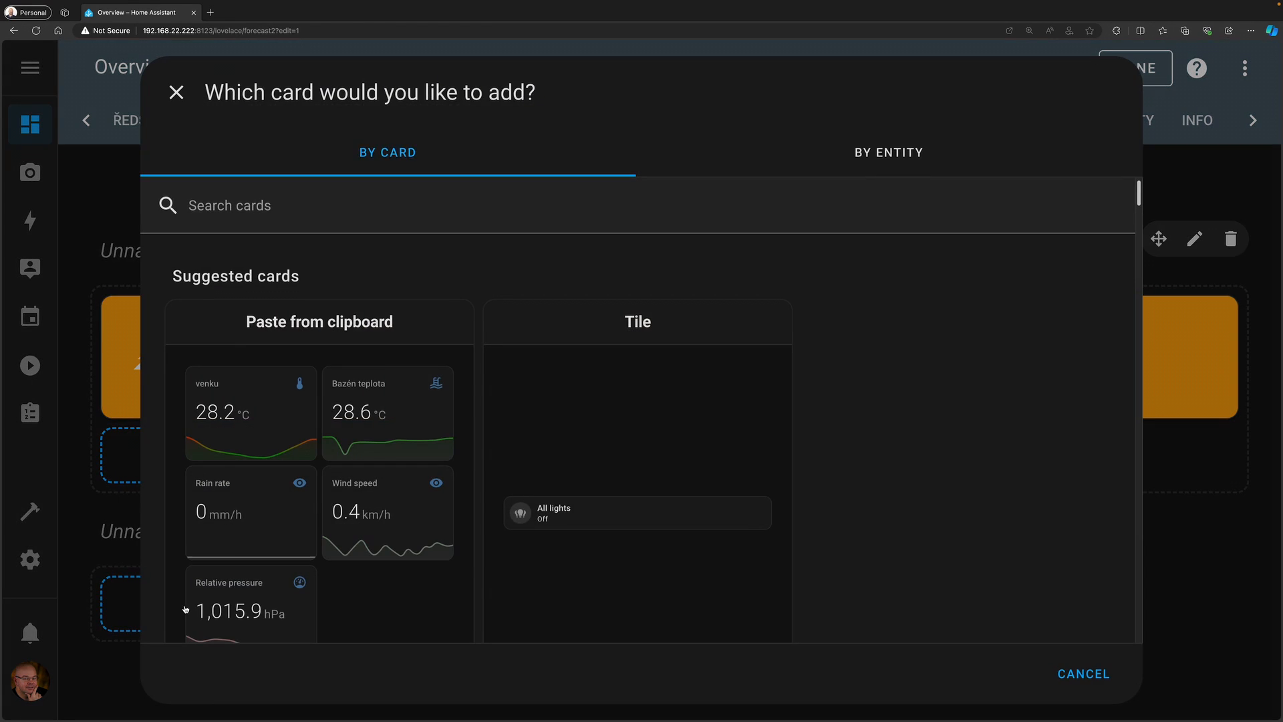
{"action": "left_click", "coordinate": [289, 332]}
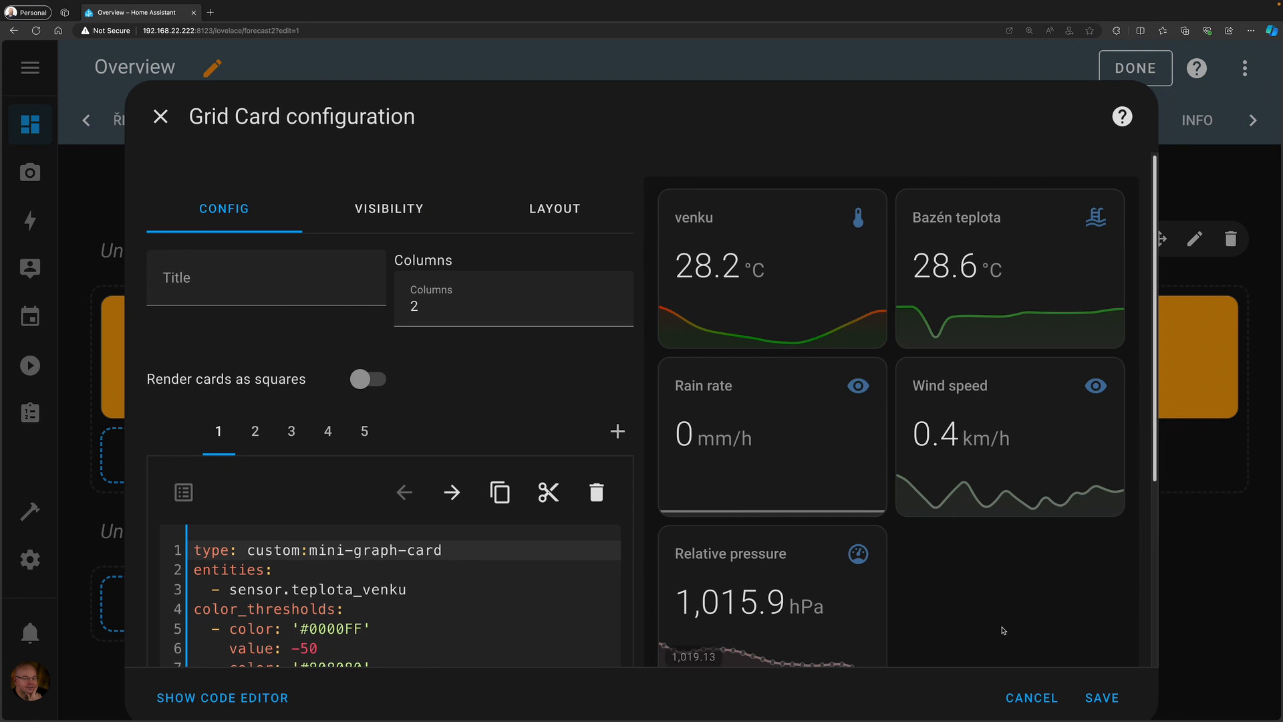
{"action": "left_click", "coordinate": [1101, 694]}
{"action": "scroll", "coordinate": [558, 510], "scroll_direction": "down", "scroll_amount": 5}
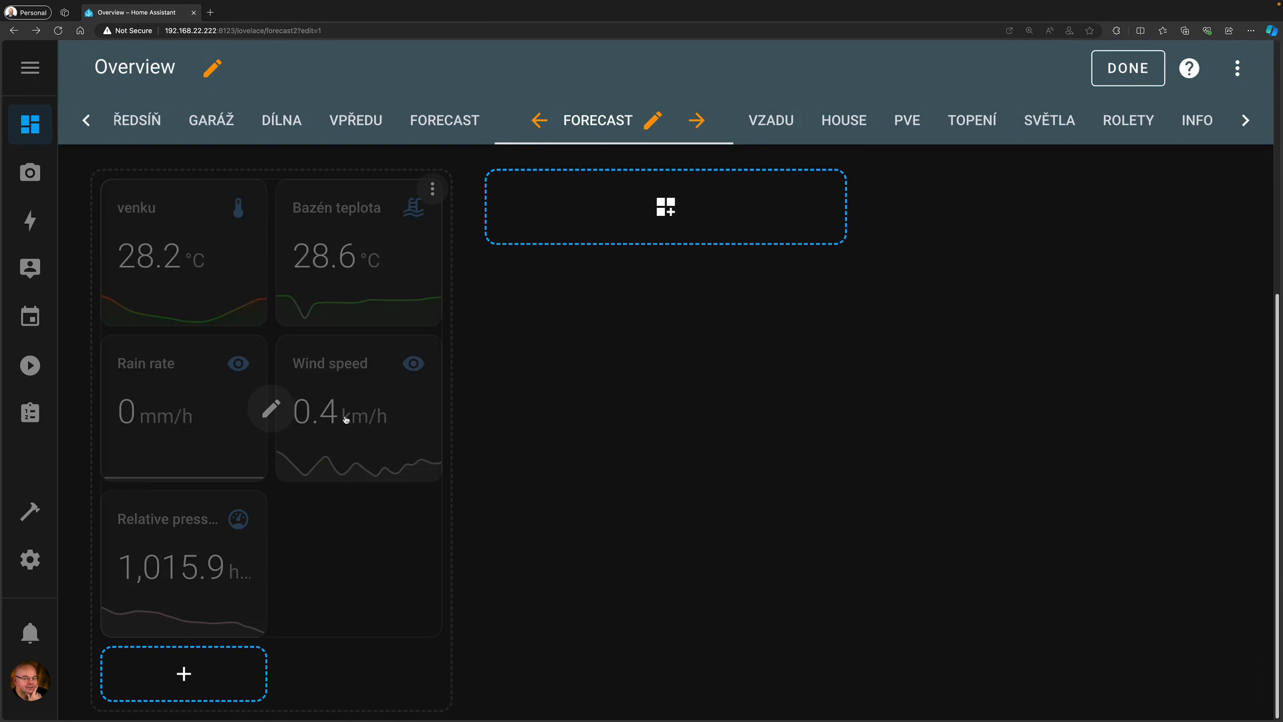
- Check the configuration of the sensor grid card in the old Forecast view and close it without saving
{"action": "left_click", "coordinate": [457, 127]}
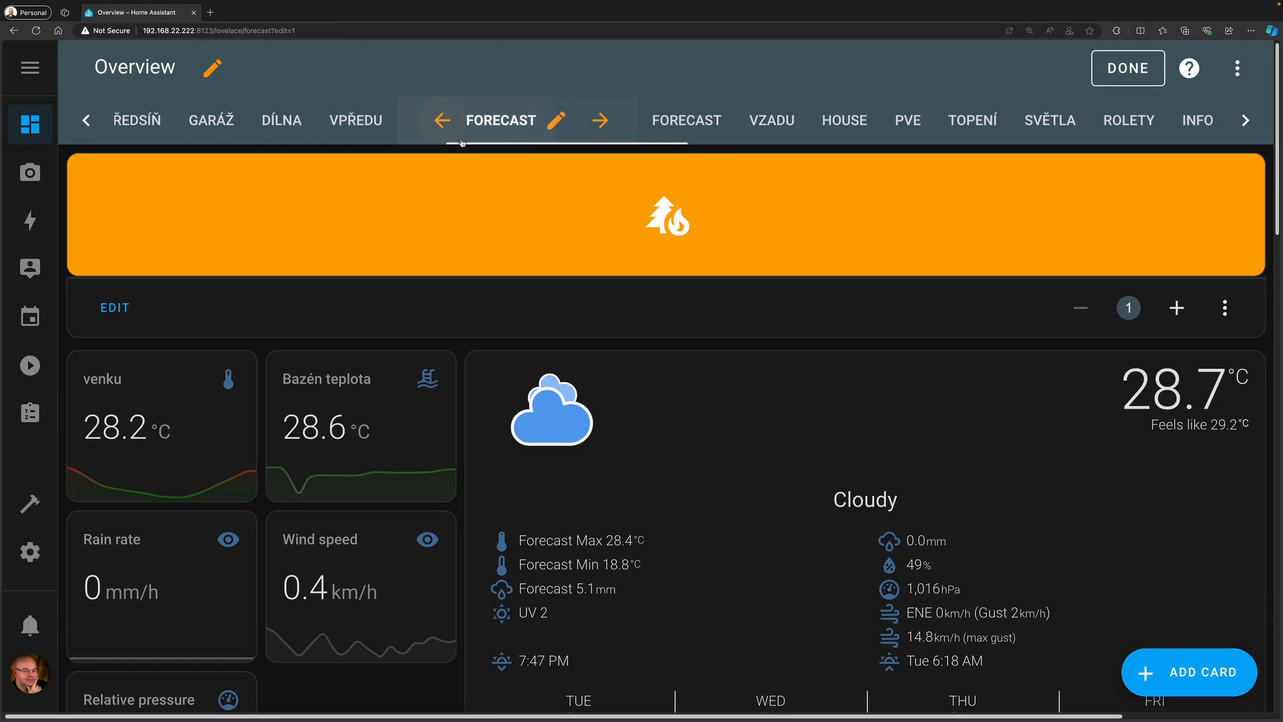
{"action": "scroll", "coordinate": [227, 601], "scroll_direction": "down", "scroll_amount": 6}
{"action": "left_click", "coordinate": [114, 450]}
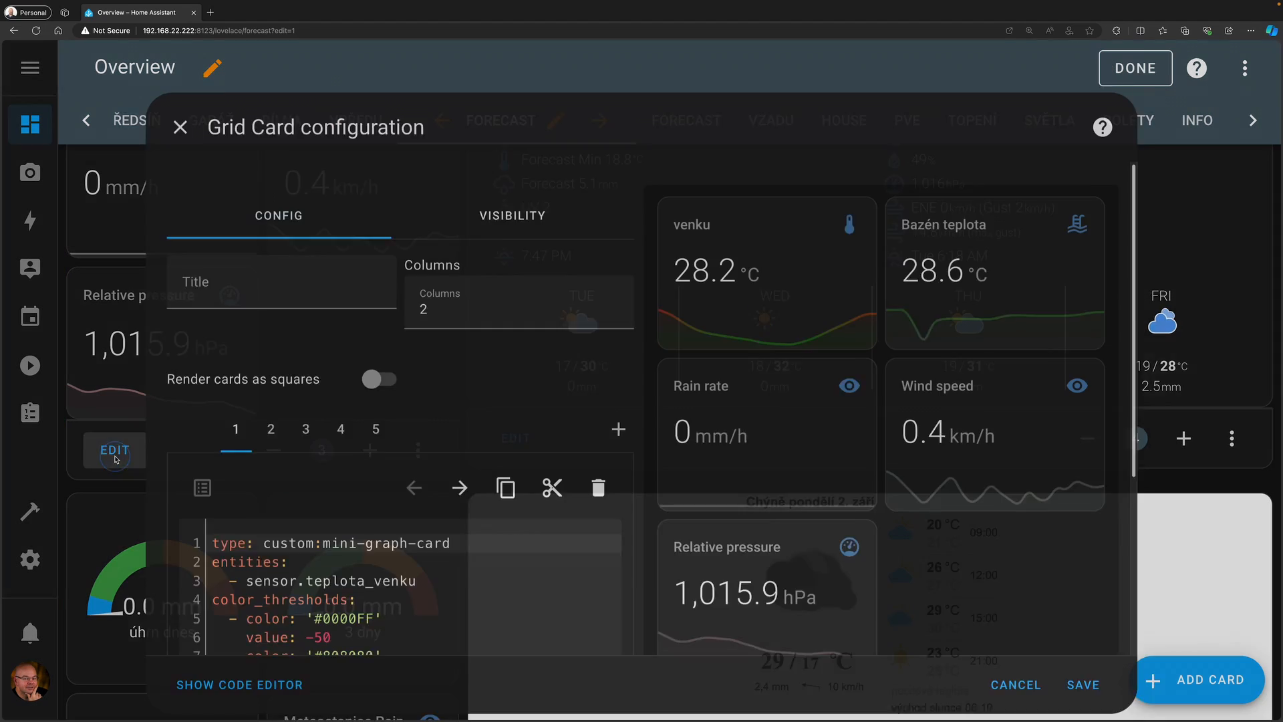
{"action": "left_click", "coordinate": [1016, 702]}
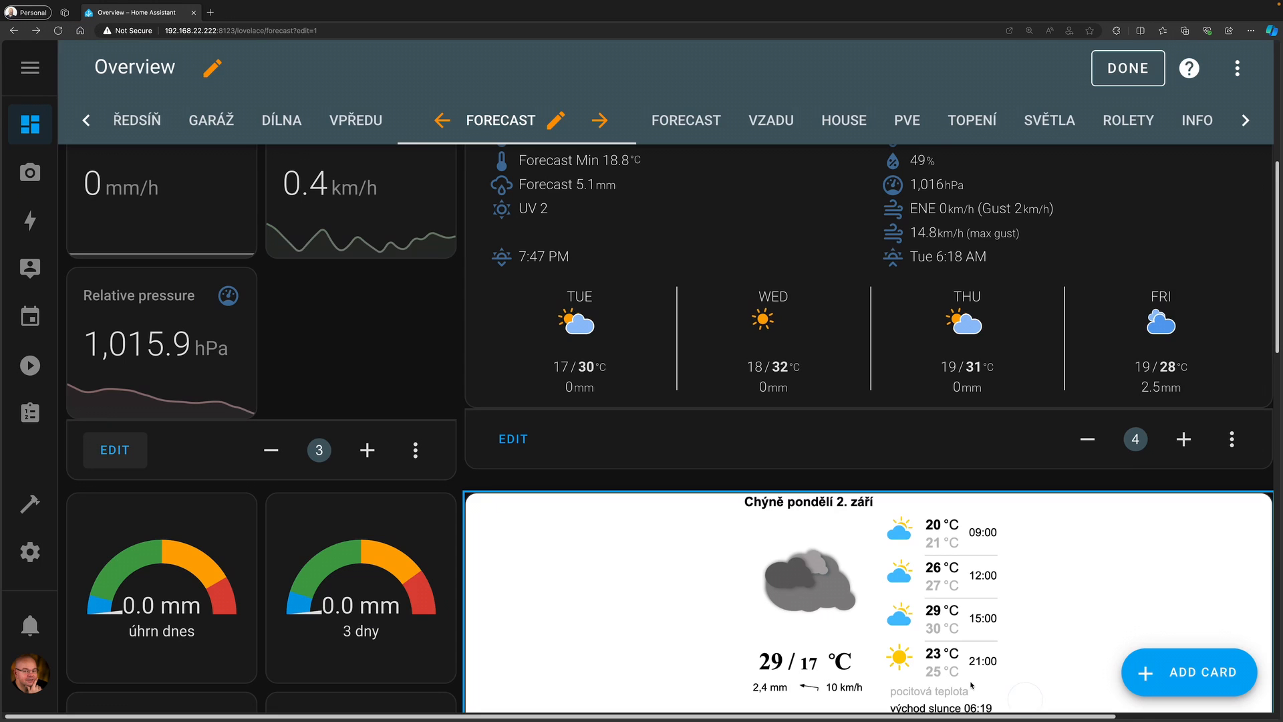
- Create another section beside the sensor grid in the new Forecast view, set its width to 2 and save
{"action": "left_click", "coordinate": [687, 120]}
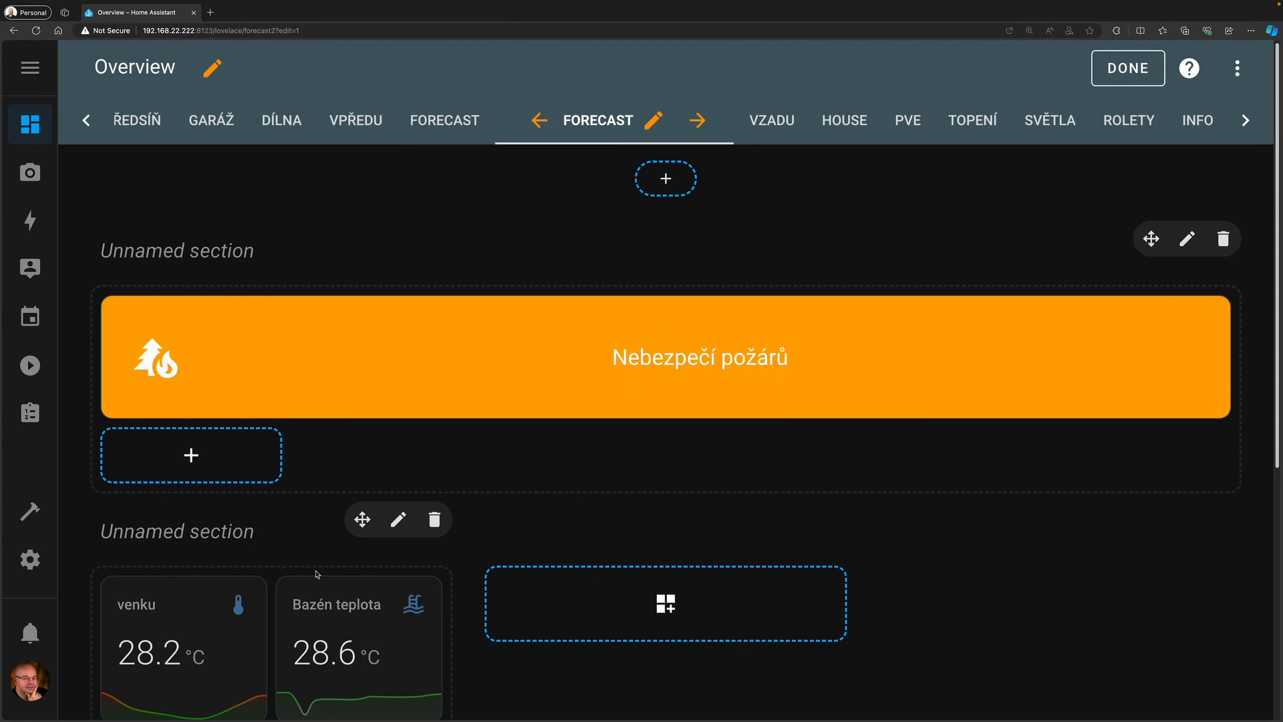
{"action": "scroll", "coordinate": [335, 604], "scroll_direction": "down", "scroll_amount": 2}
{"action": "scroll", "coordinate": [288, 604], "scroll_direction": "down", "scroll_amount": 3}
{"action": "left_click", "coordinate": [672, 306]}
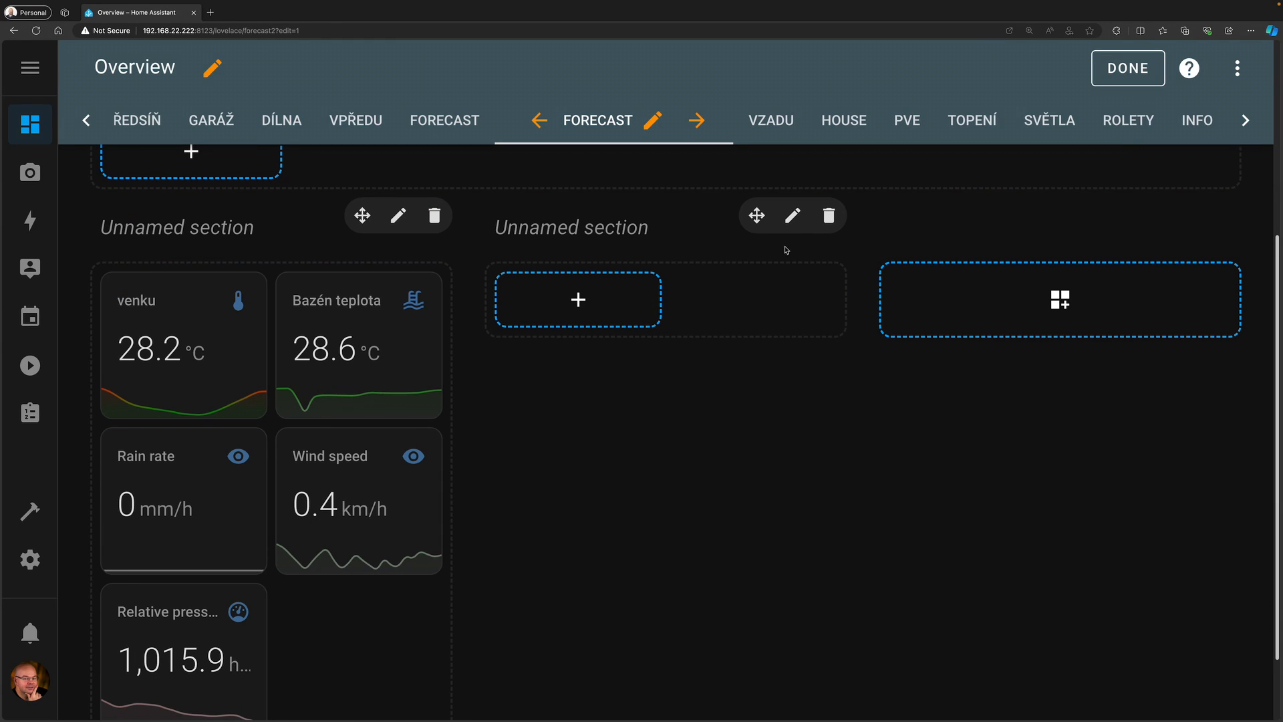
{"action": "left_click", "coordinate": [792, 218]}
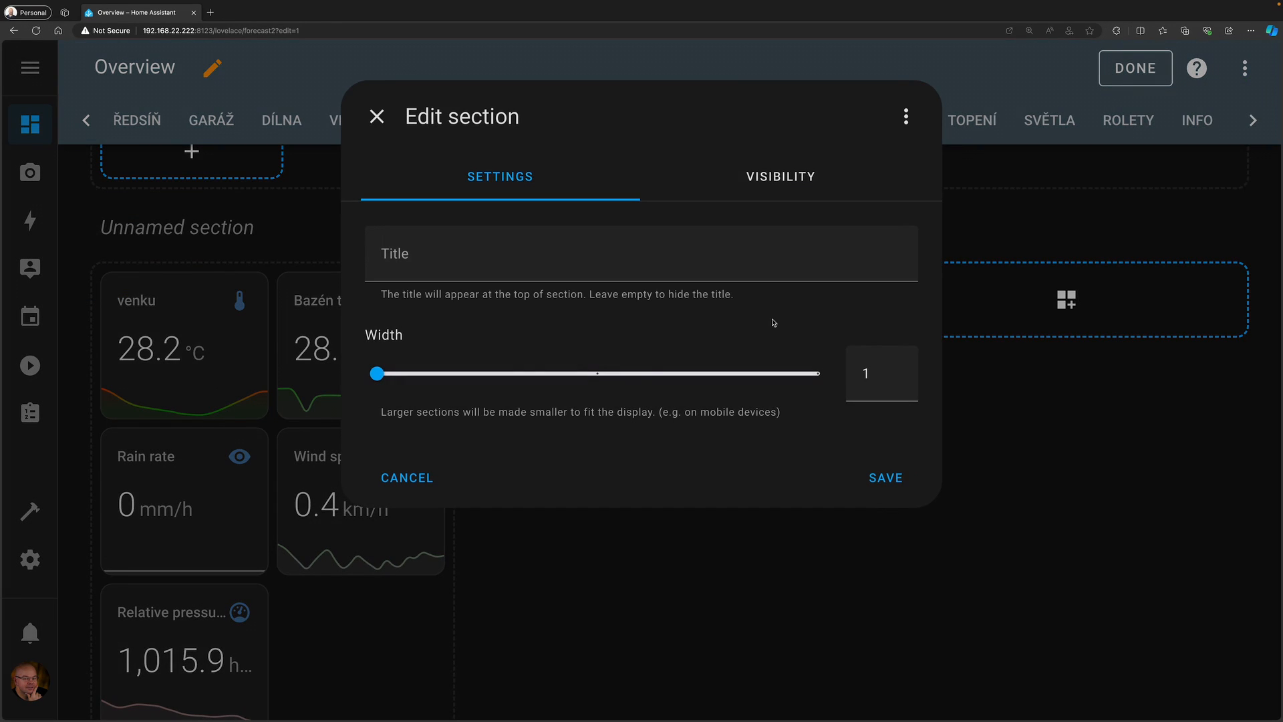
{"action": "left_click", "coordinate": [596, 374]}
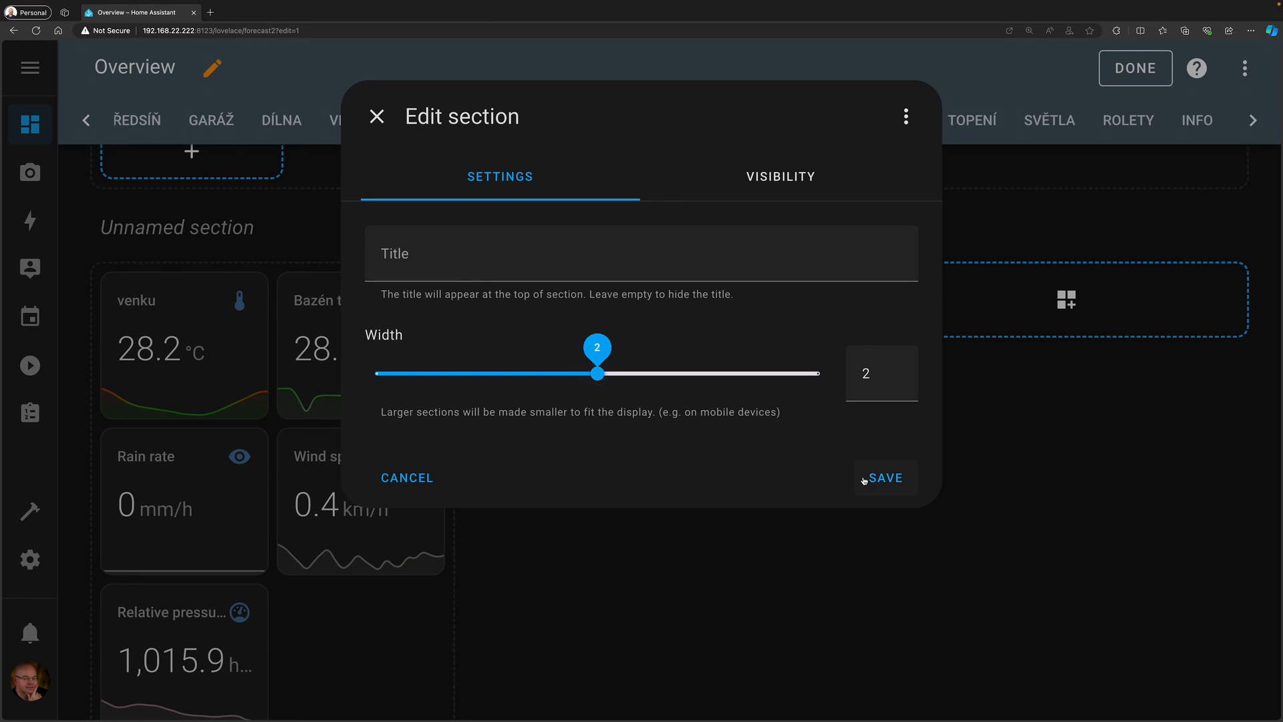
{"action": "left_click", "coordinate": [868, 478]}
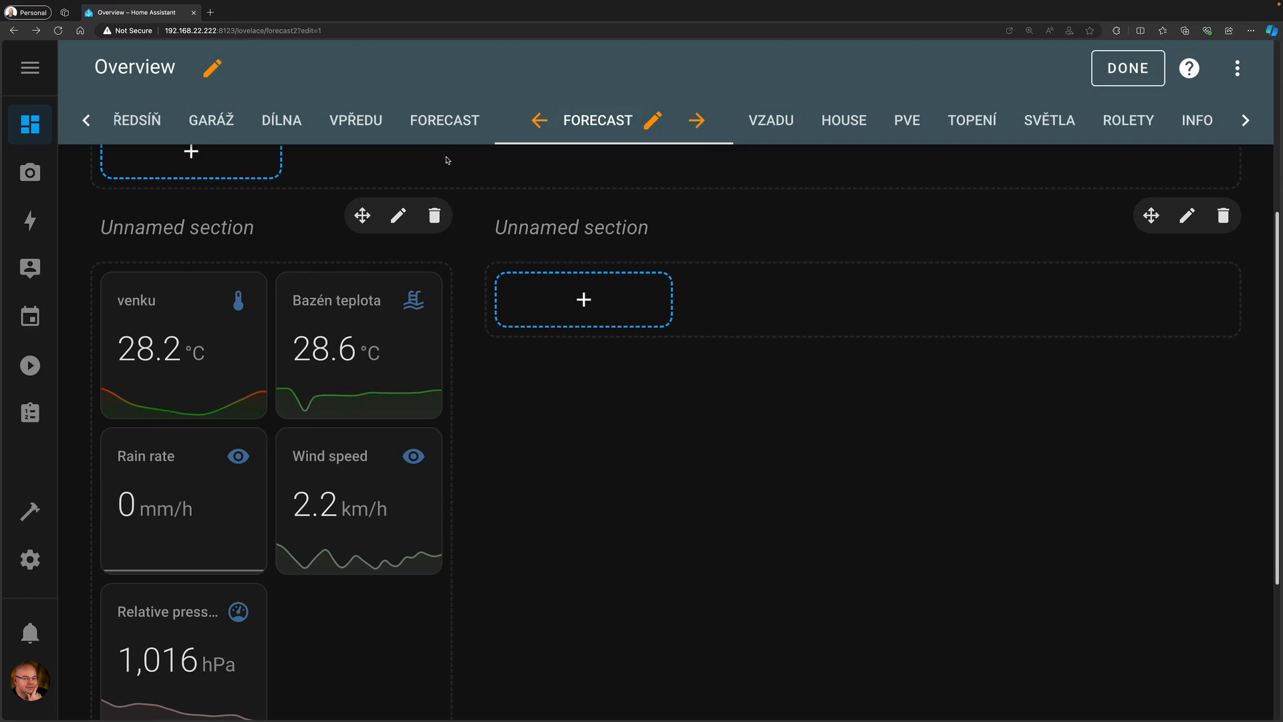
- Copy the weather card with current conditions and the four-day forecast from the old Forecast view
{"action": "left_click", "coordinate": [445, 120]}
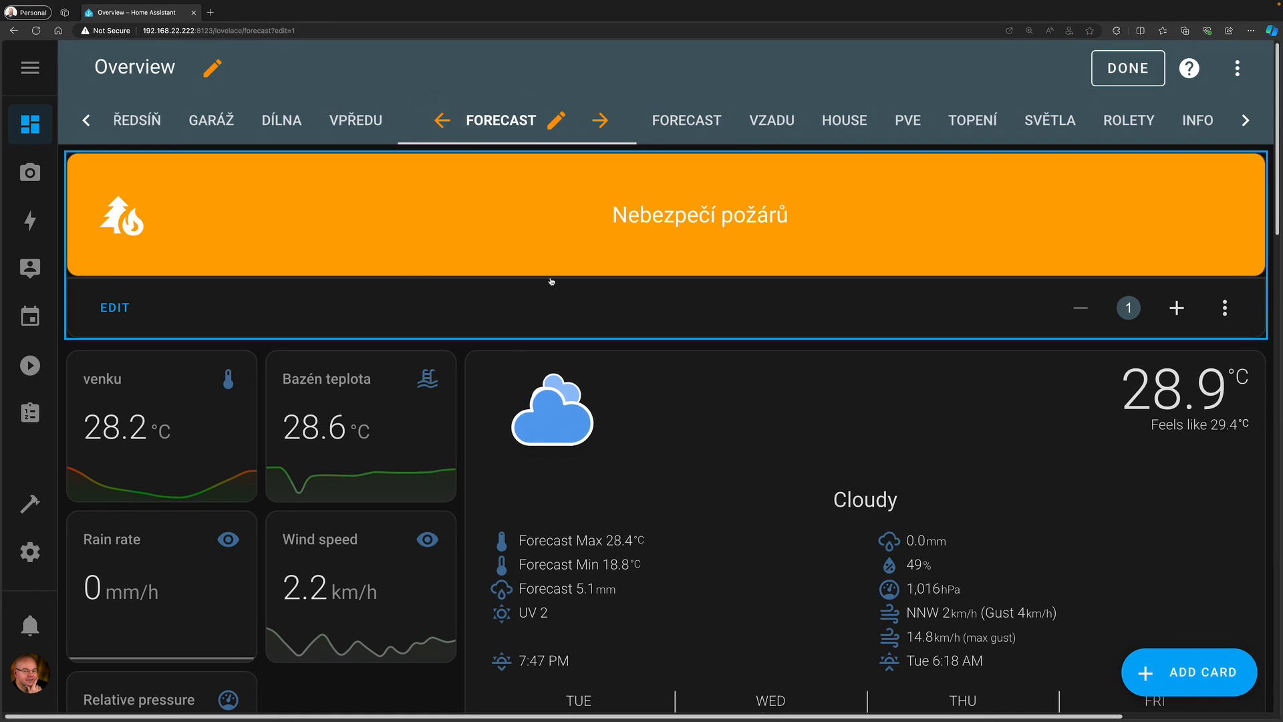
{"action": "scroll", "coordinate": [569, 415], "scroll_direction": "down", "scroll_amount": 7}
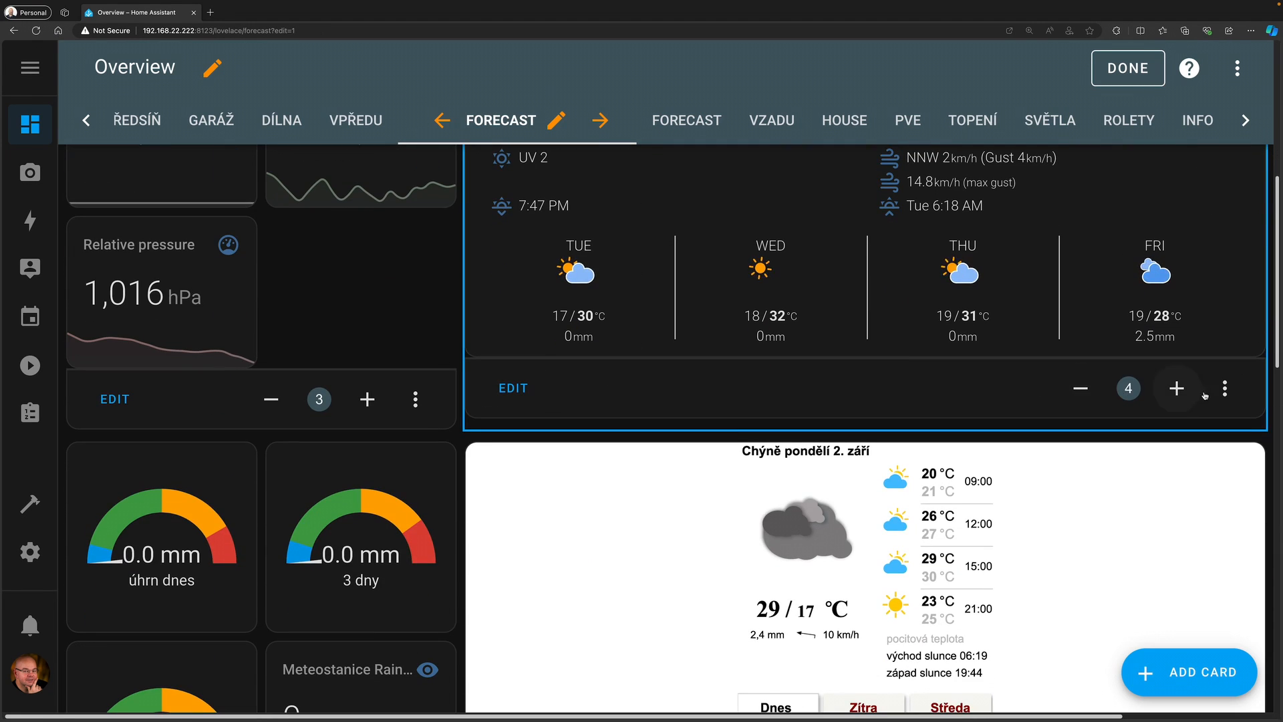
{"action": "left_click", "coordinate": [1225, 389]}
{"action": "left_click", "coordinate": [1134, 554]}
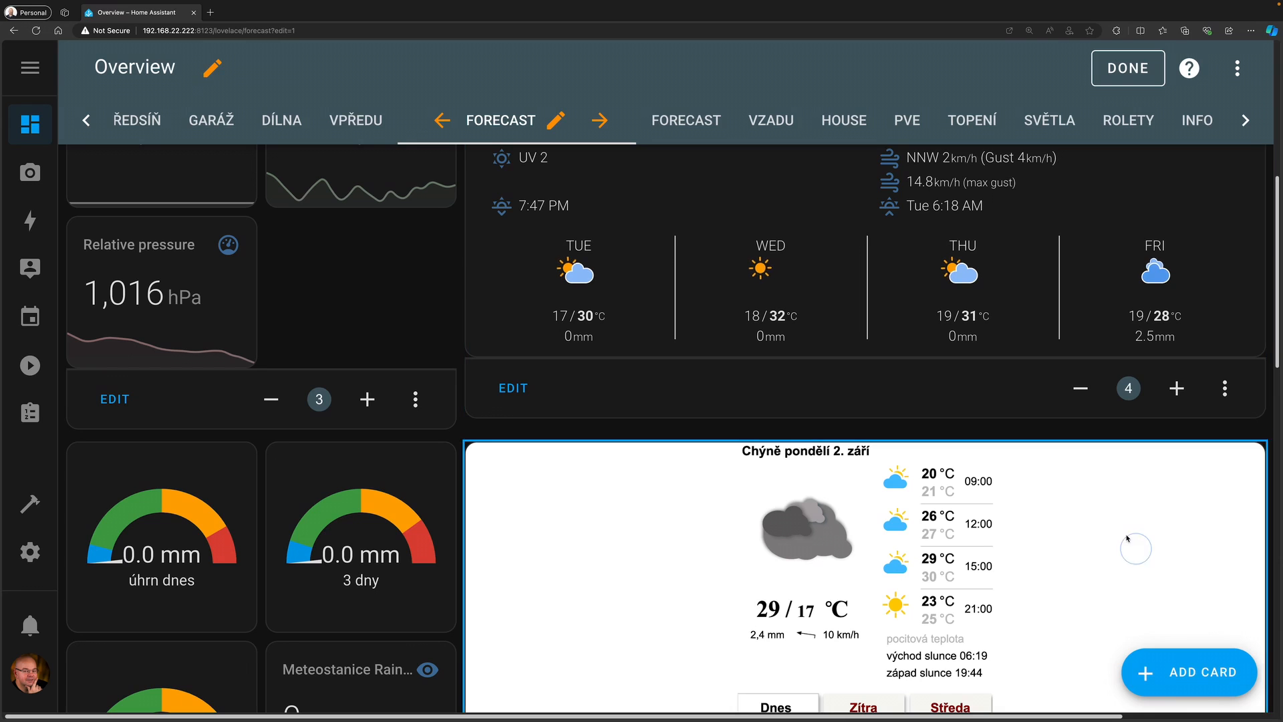
- Paste the copied Platinum Weather Card into the empty two-wide section of the new Forecast view and save it
{"action": "left_click", "coordinate": [654, 118]}
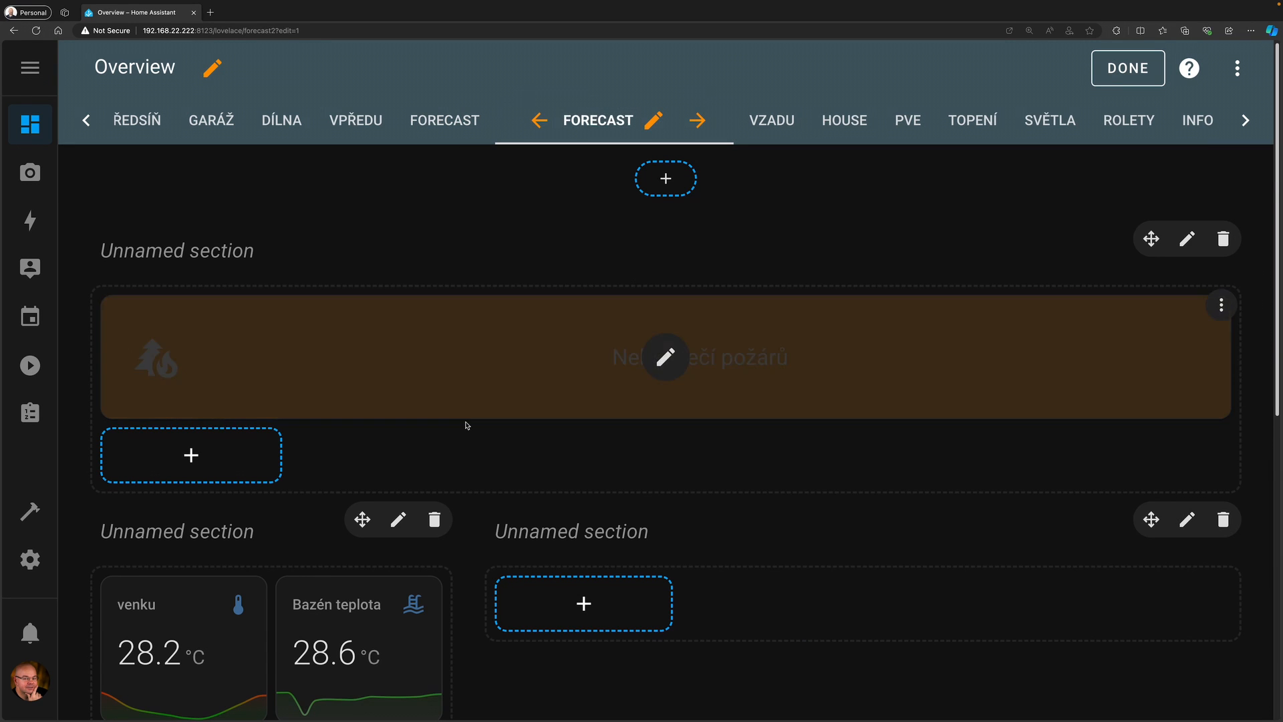
{"action": "left_click", "coordinate": [579, 603]}
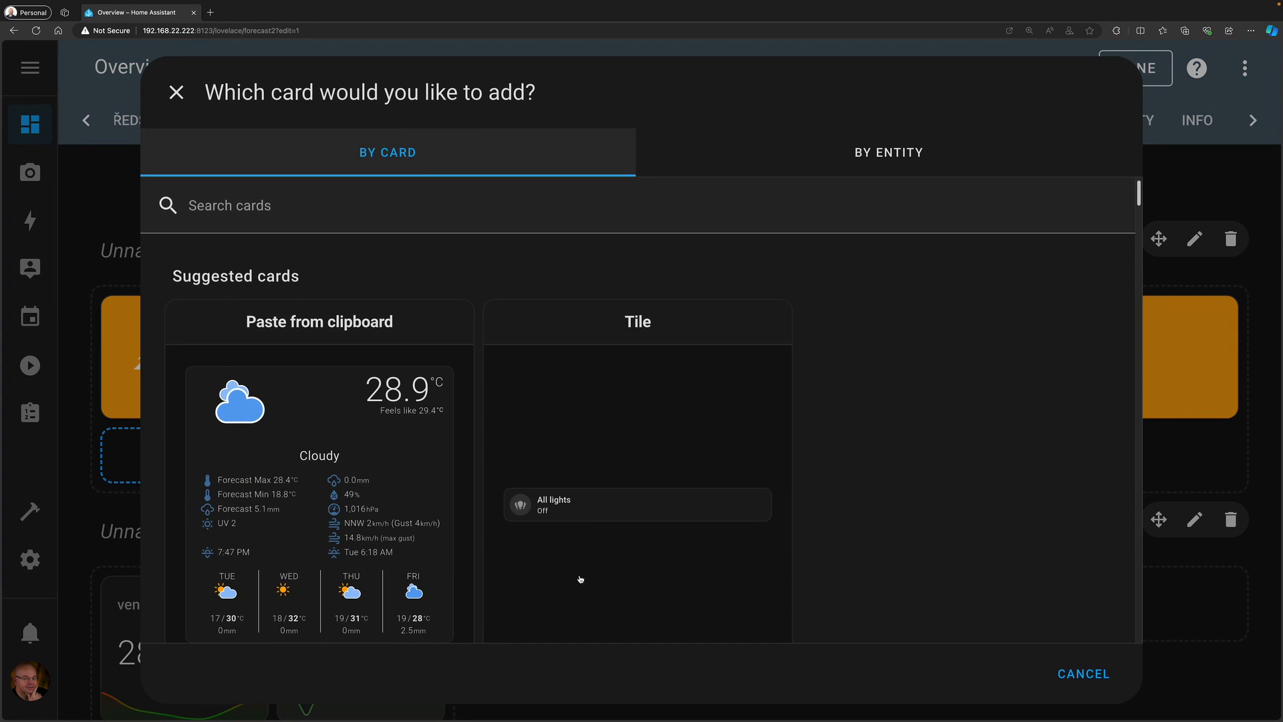
{"action": "left_click", "coordinate": [362, 371]}
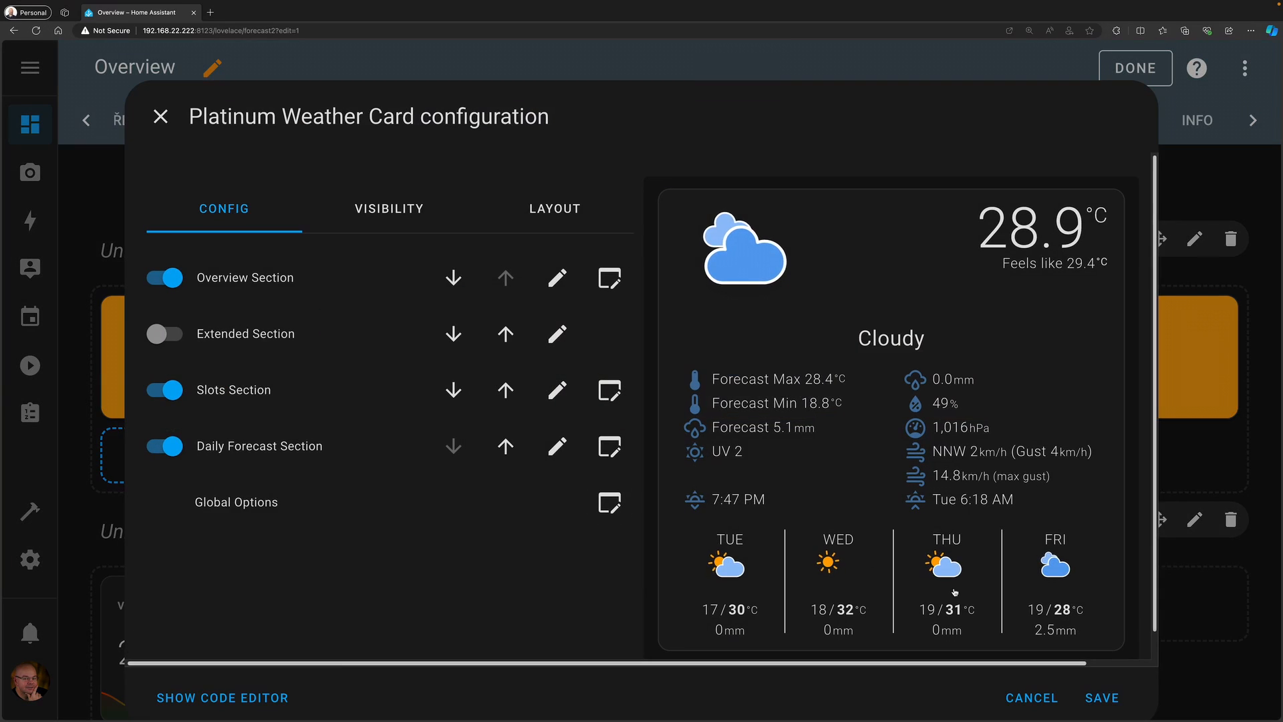
{"action": "left_click", "coordinate": [1093, 693]}
{"action": "scroll", "coordinate": [928, 576], "scroll_direction": "down", "scroll_amount": 10}
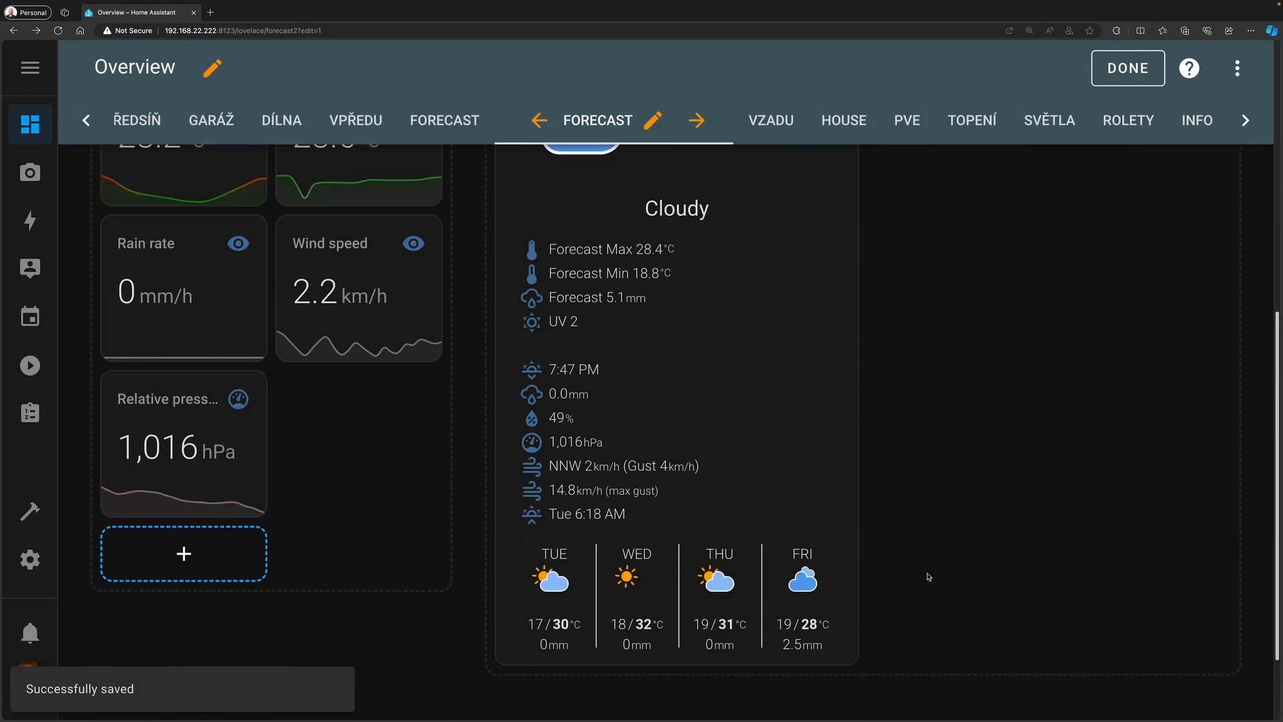
- Copy the grid card with the rainfall gauges and rain rate sensor from the old Forecast view
{"action": "left_click", "coordinate": [449, 120]}
{"action": "scroll", "coordinate": [446, 332], "scroll_direction": "down", "scroll_amount": 6}
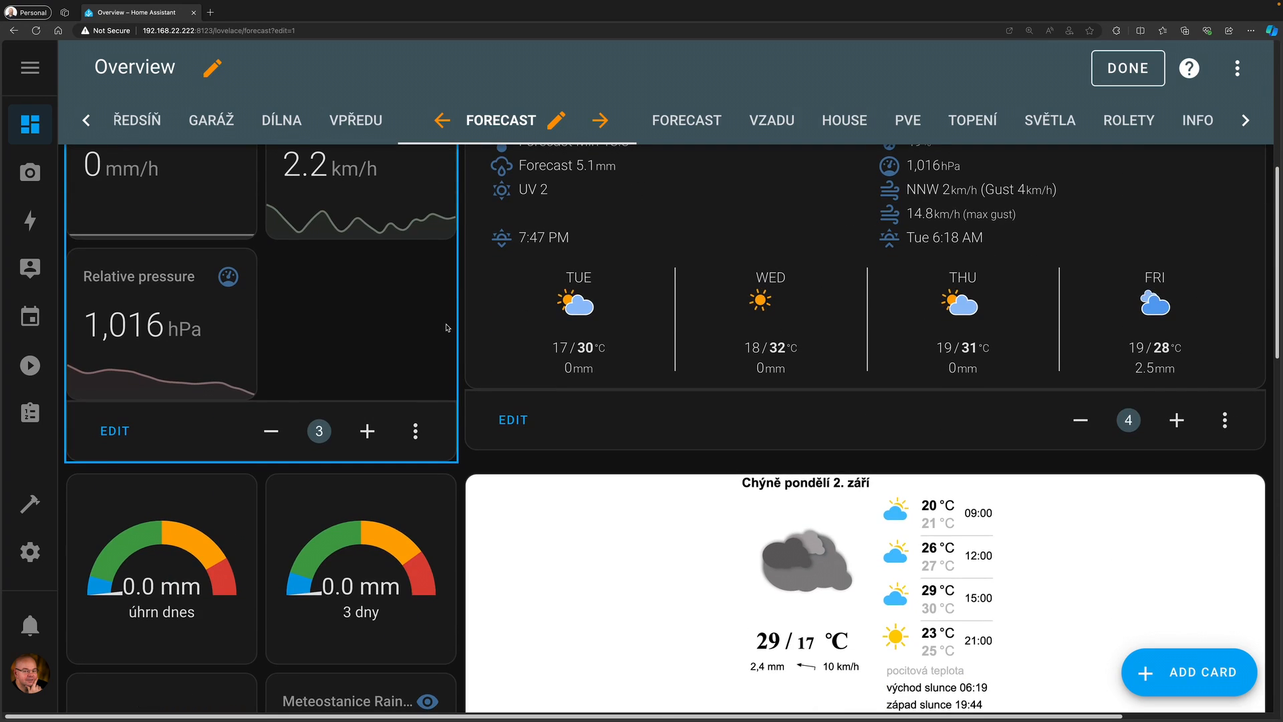
{"action": "scroll", "coordinate": [446, 327], "scroll_direction": "down", "scroll_amount": 5}
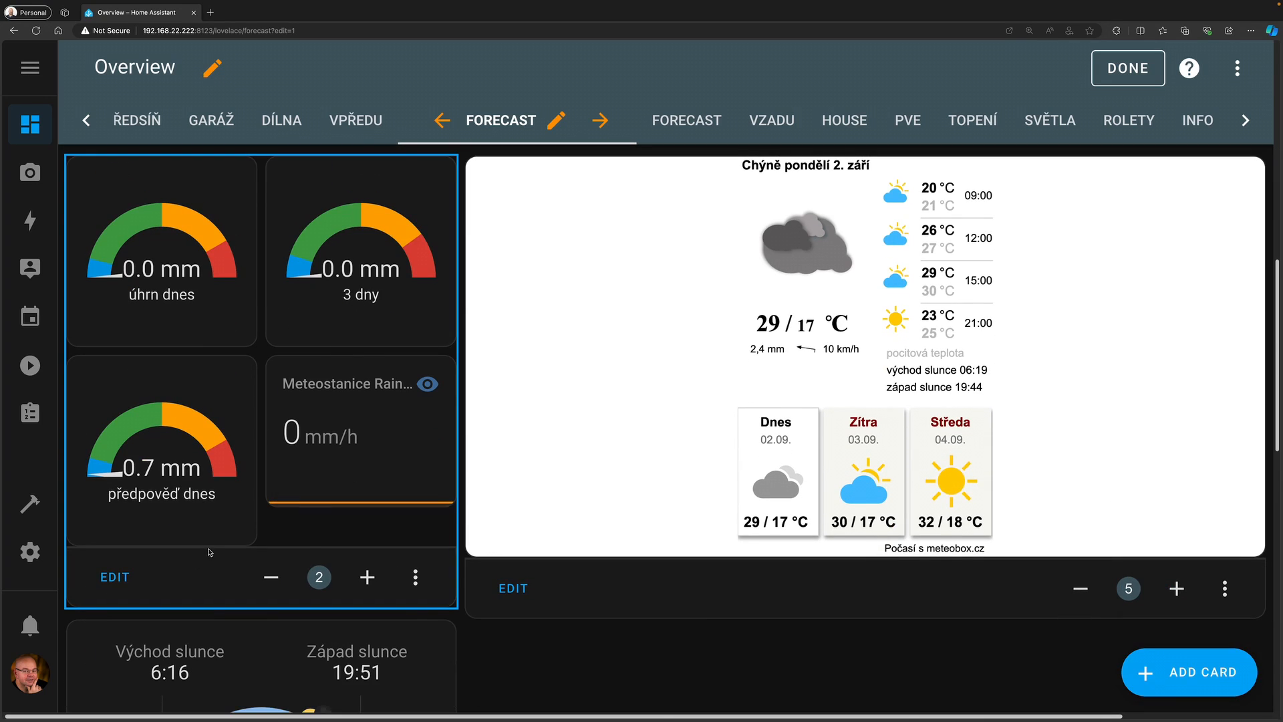
{"action": "left_click", "coordinate": [416, 580]}
{"action": "left_click", "coordinate": [472, 424]}
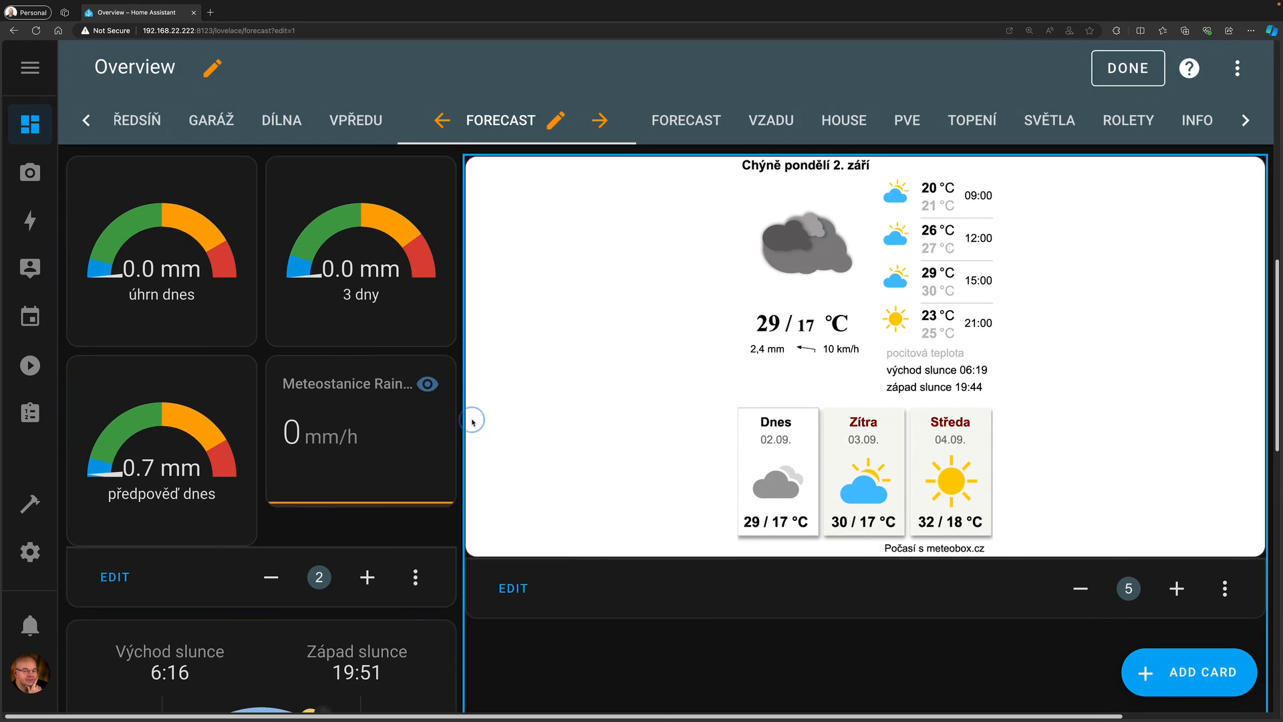
- Create a section below the sensor grid in the new Forecast view, paste the copied rainfall gauge grid card into it and save
{"action": "left_click", "coordinate": [669, 127]}
{"action": "scroll", "coordinate": [370, 533], "scroll_direction": "down", "scroll_amount": 8}
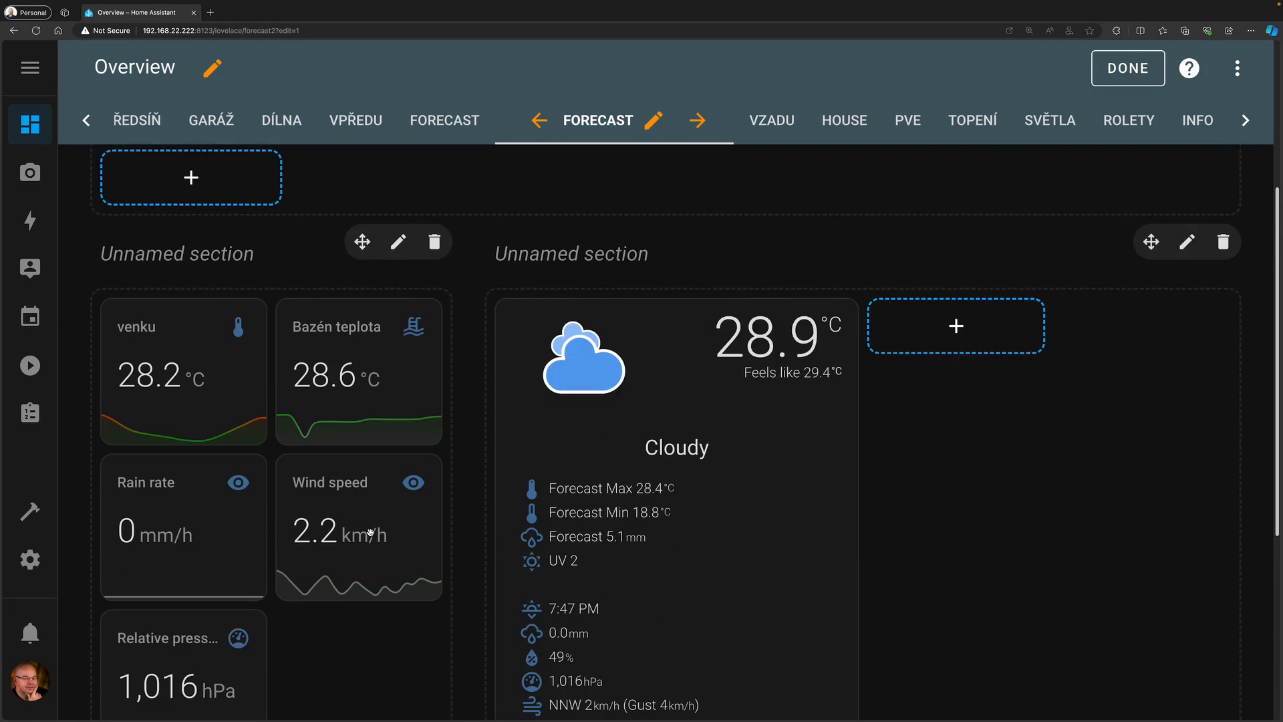
{"action": "scroll", "coordinate": [370, 533], "scroll_direction": "down", "scroll_amount": 1}
{"action": "left_click", "coordinate": [268, 676]}
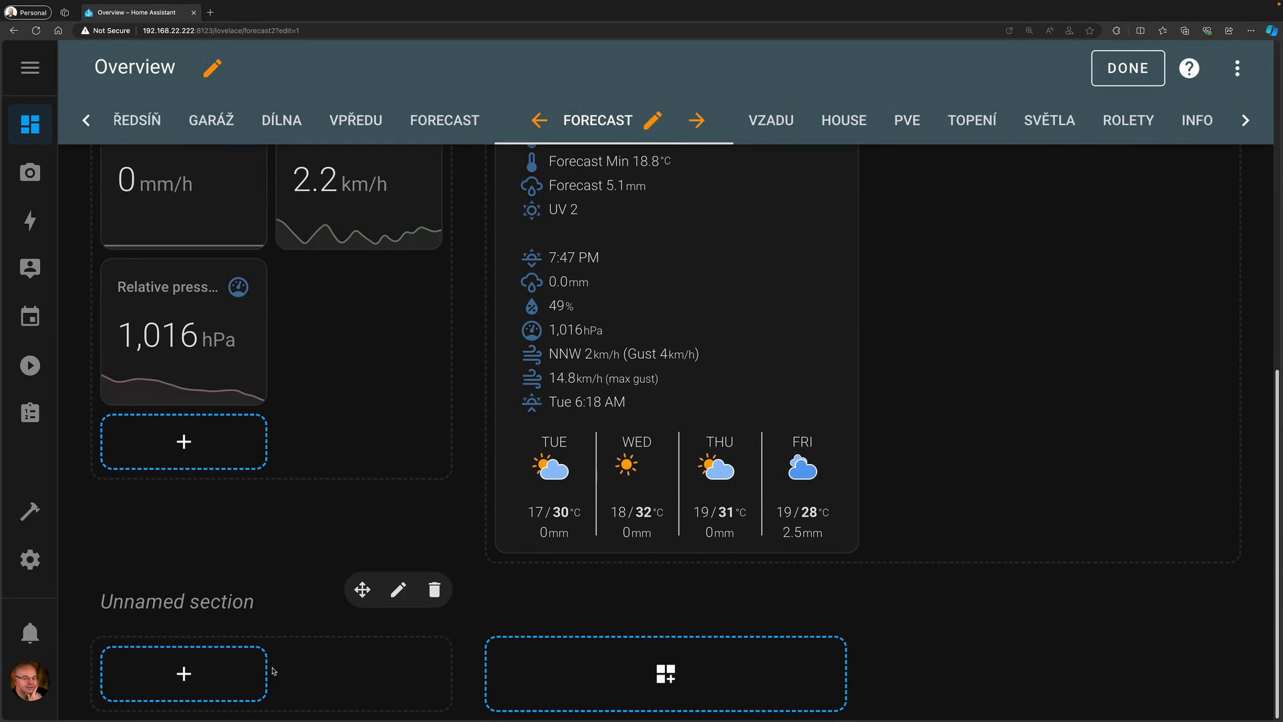
{"action": "left_click", "coordinate": [209, 674]}
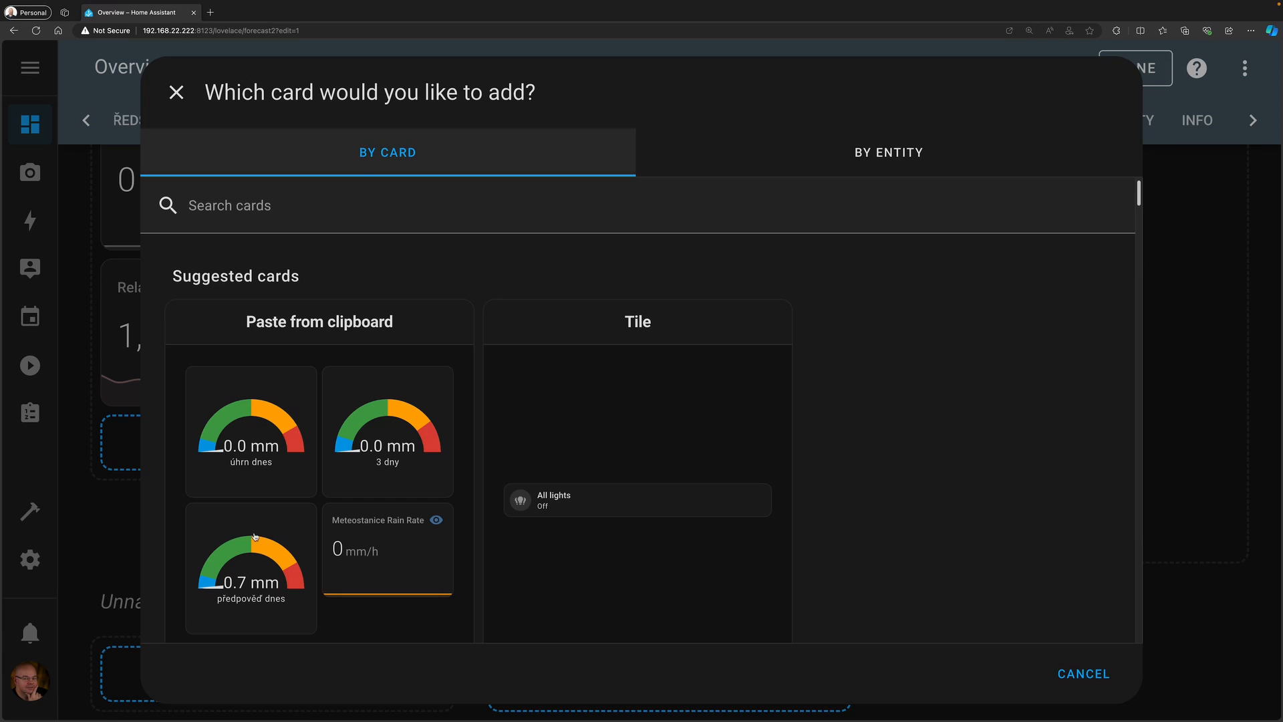
{"action": "left_click", "coordinate": [258, 397]}
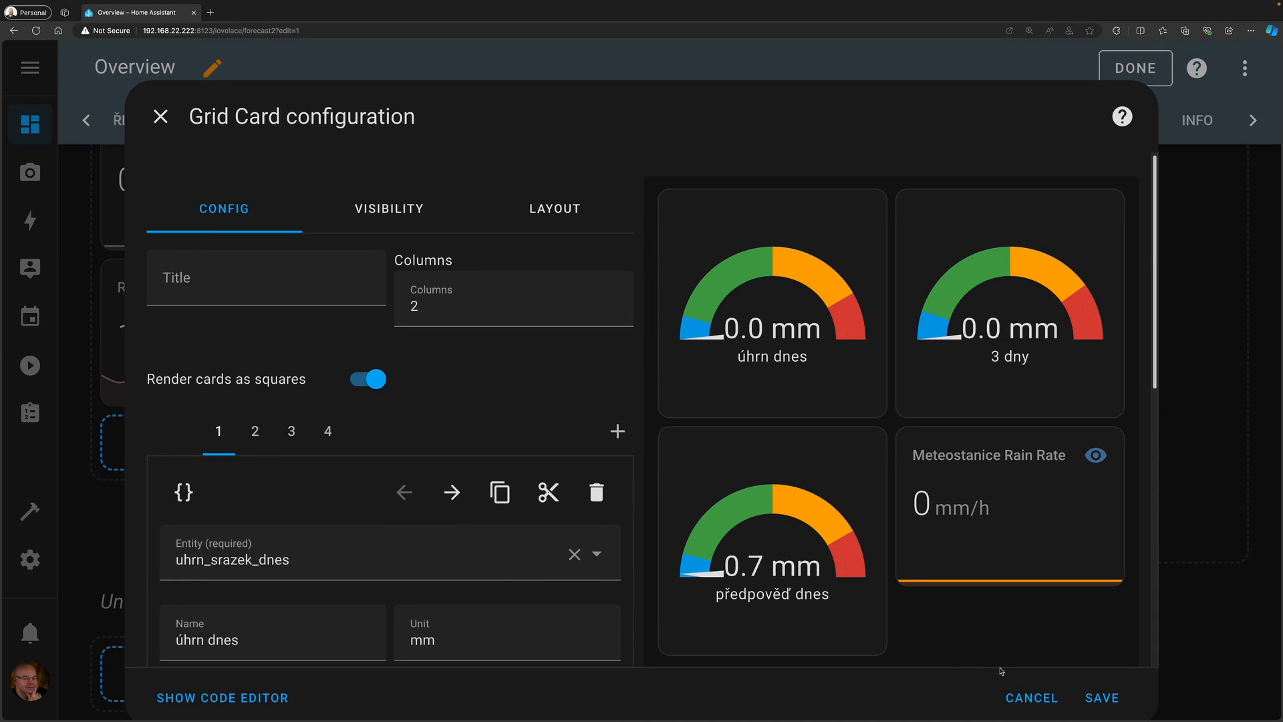
{"action": "left_click", "coordinate": [1101, 697]}
{"action": "scroll", "coordinate": [414, 601], "scroll_direction": "down", "scroll_amount": 5}
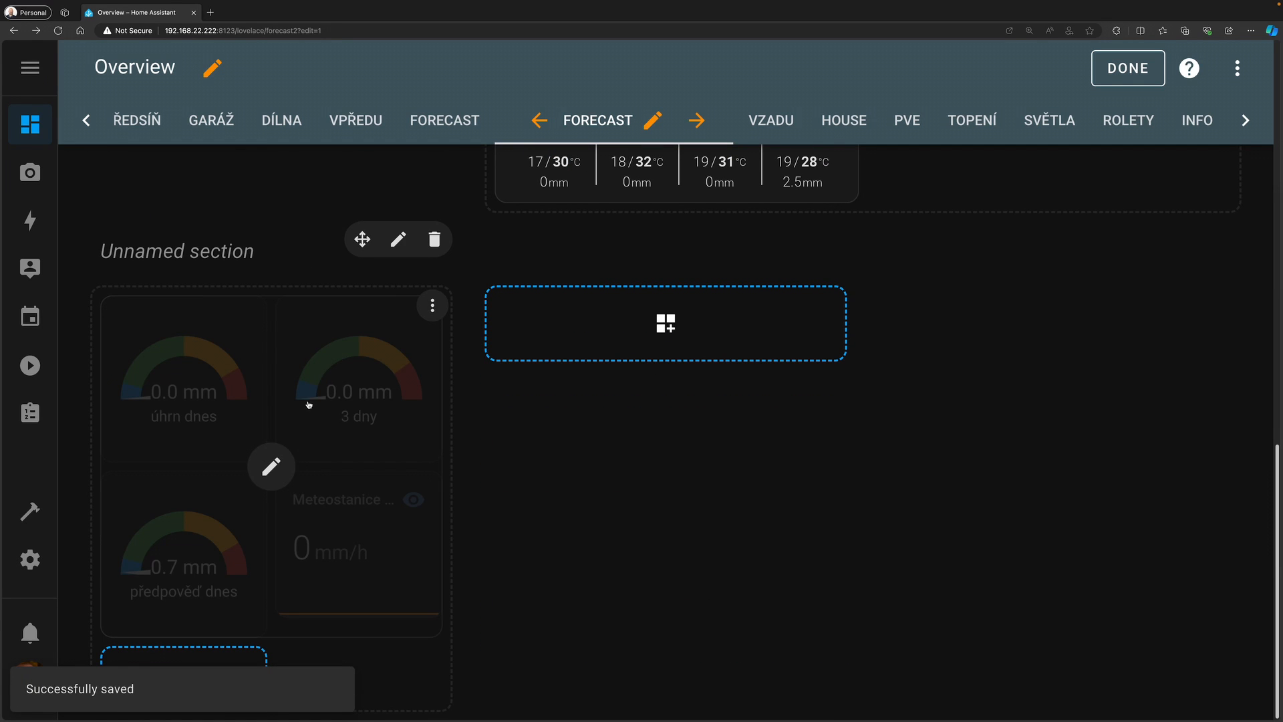
{"action": "scroll", "coordinate": [587, 421], "scroll_direction": "up", "scroll_amount": 3}
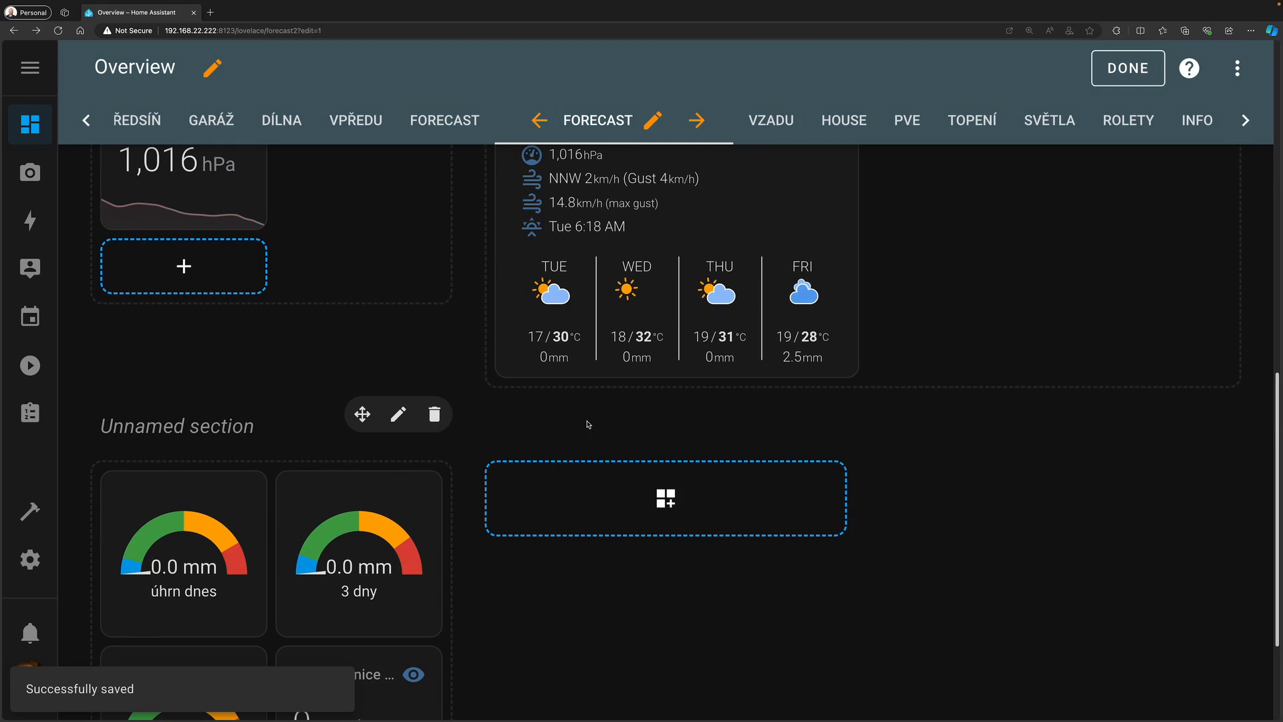
- Copy the Meteobox forecast webpage card from the old Forecast view
{"action": "left_click", "coordinate": [477, 117]}
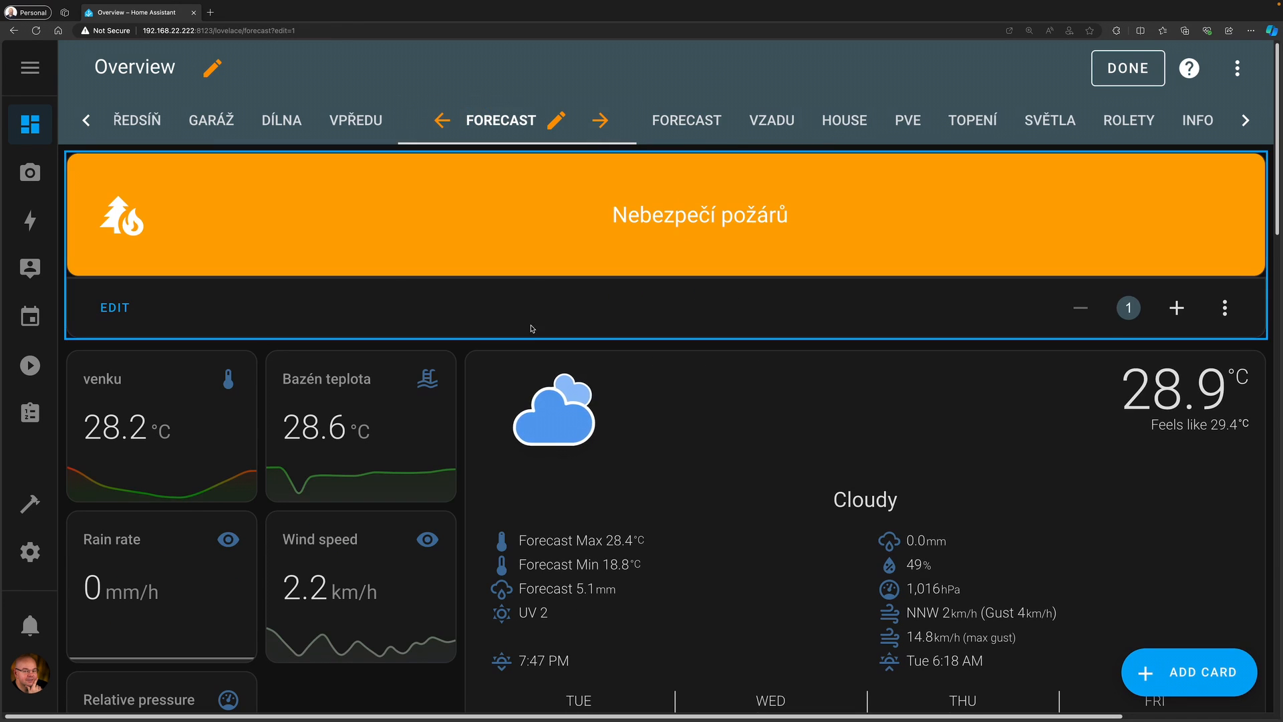
{"action": "scroll", "coordinate": [530, 324], "scroll_direction": "down", "scroll_amount": 10}
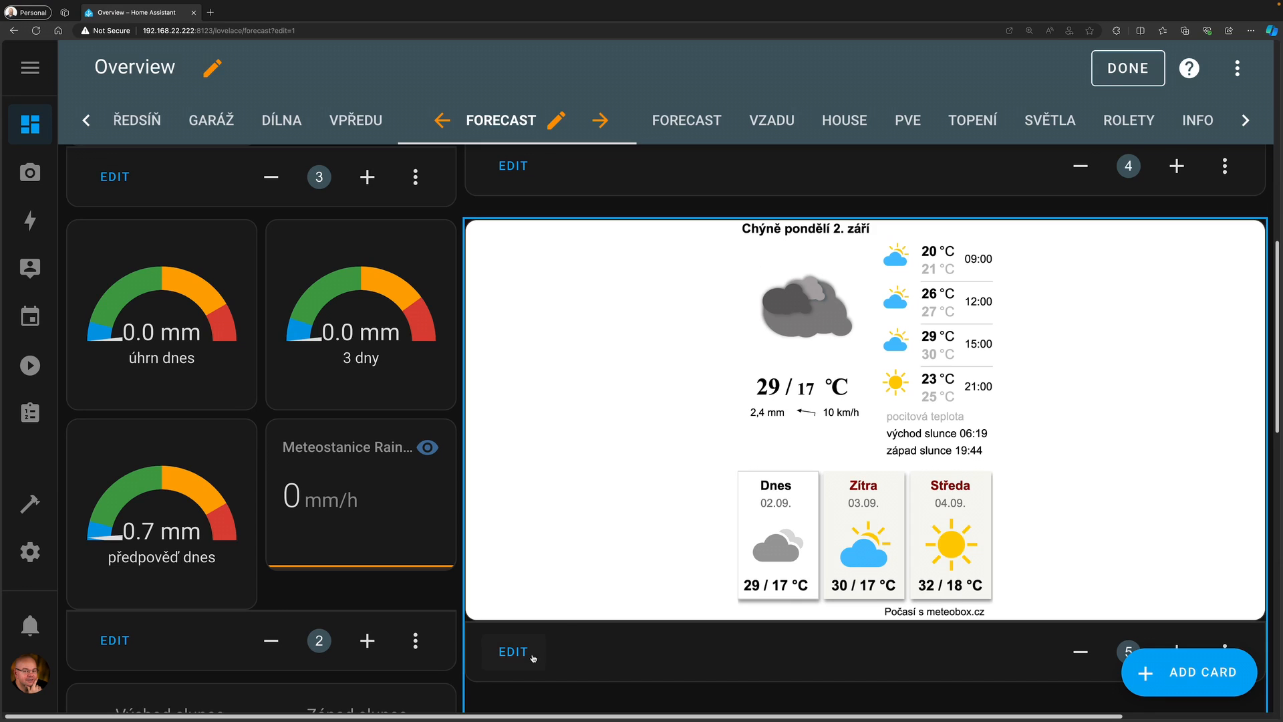
{"action": "scroll", "coordinate": [866, 651], "scroll_direction": "down", "scroll_amount": 4}
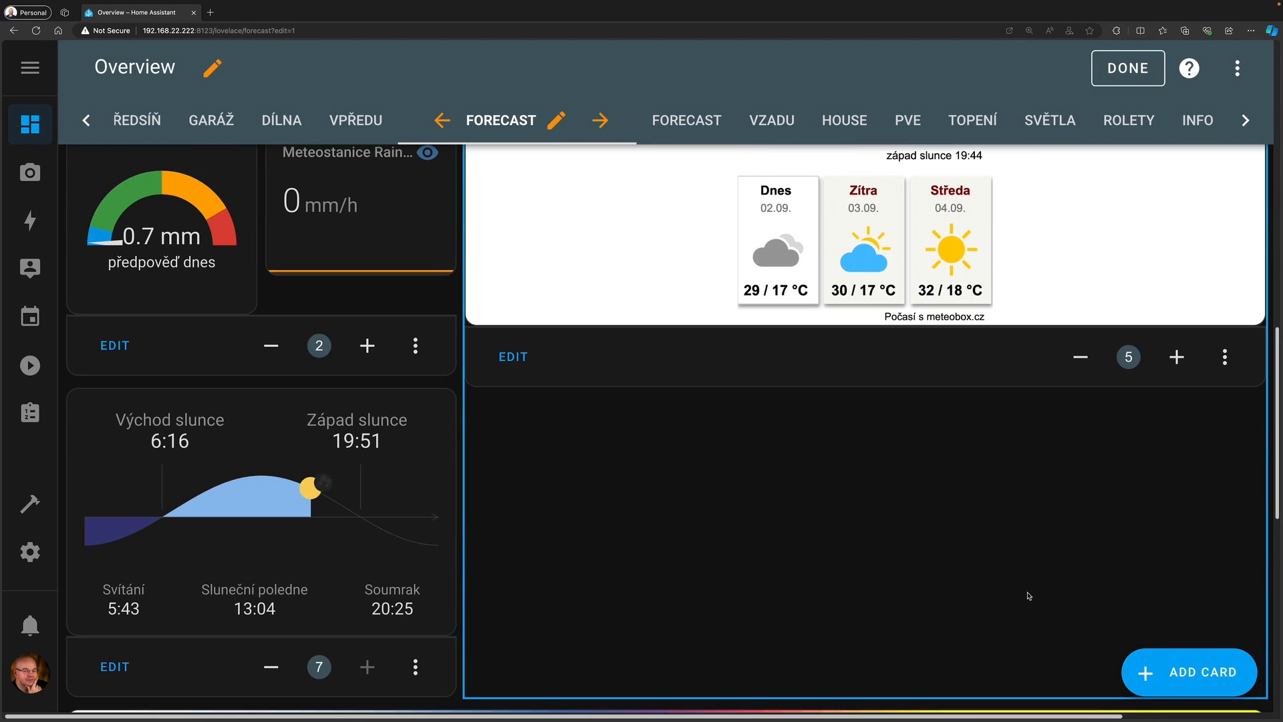
{"action": "left_click", "coordinate": [1224, 358]}
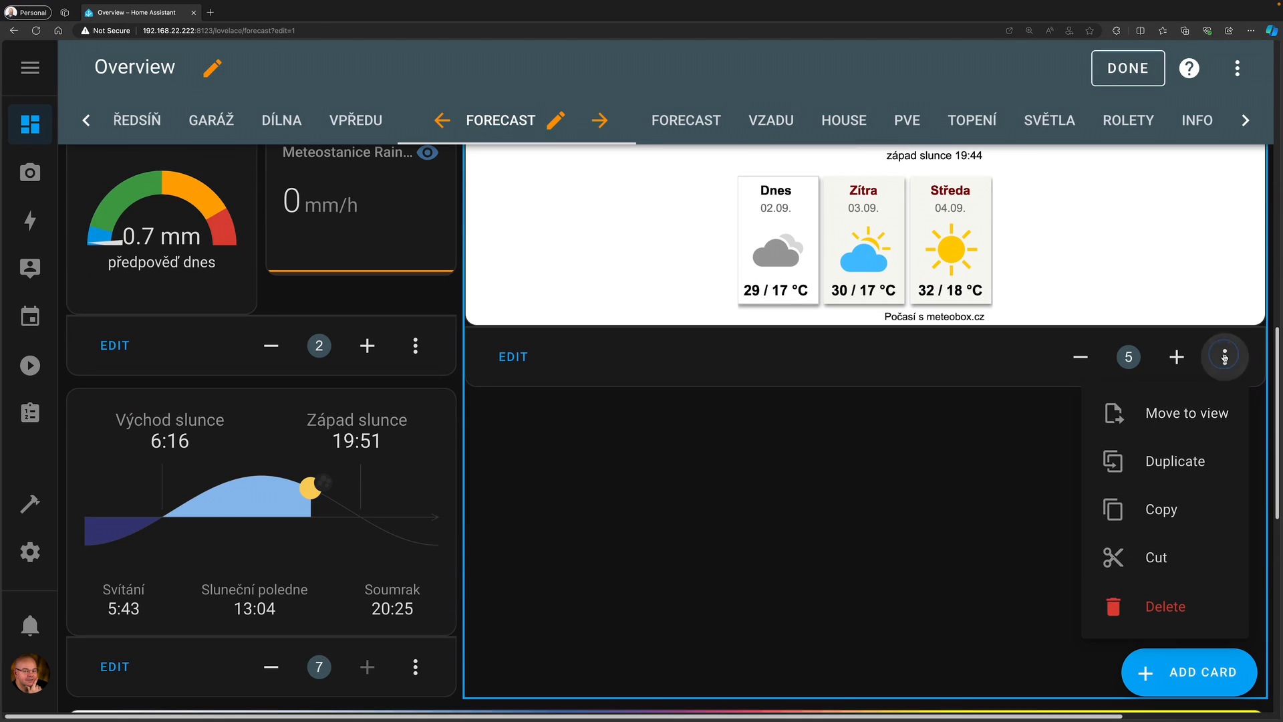
{"action": "left_click", "coordinate": [1168, 512]}
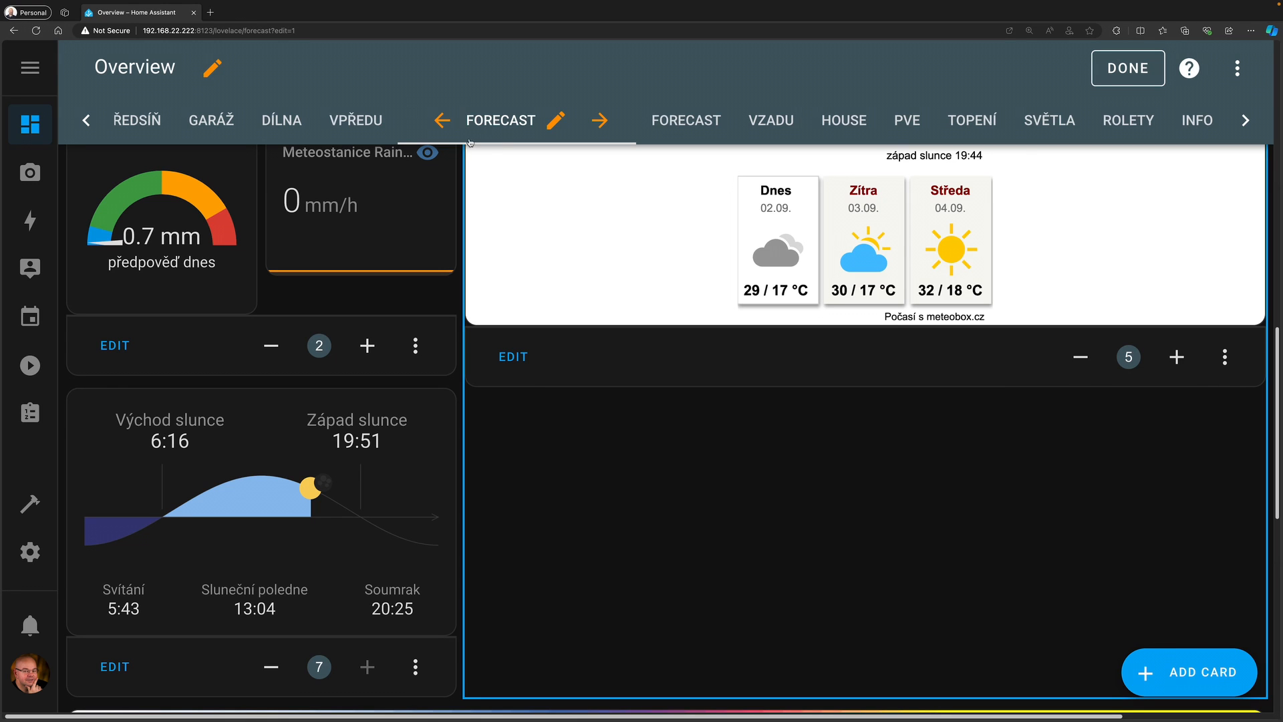
- Create a section beside the rainfall gauges in the new Forecast view, set its width to 2 and save
{"action": "left_click", "coordinate": [655, 121]}
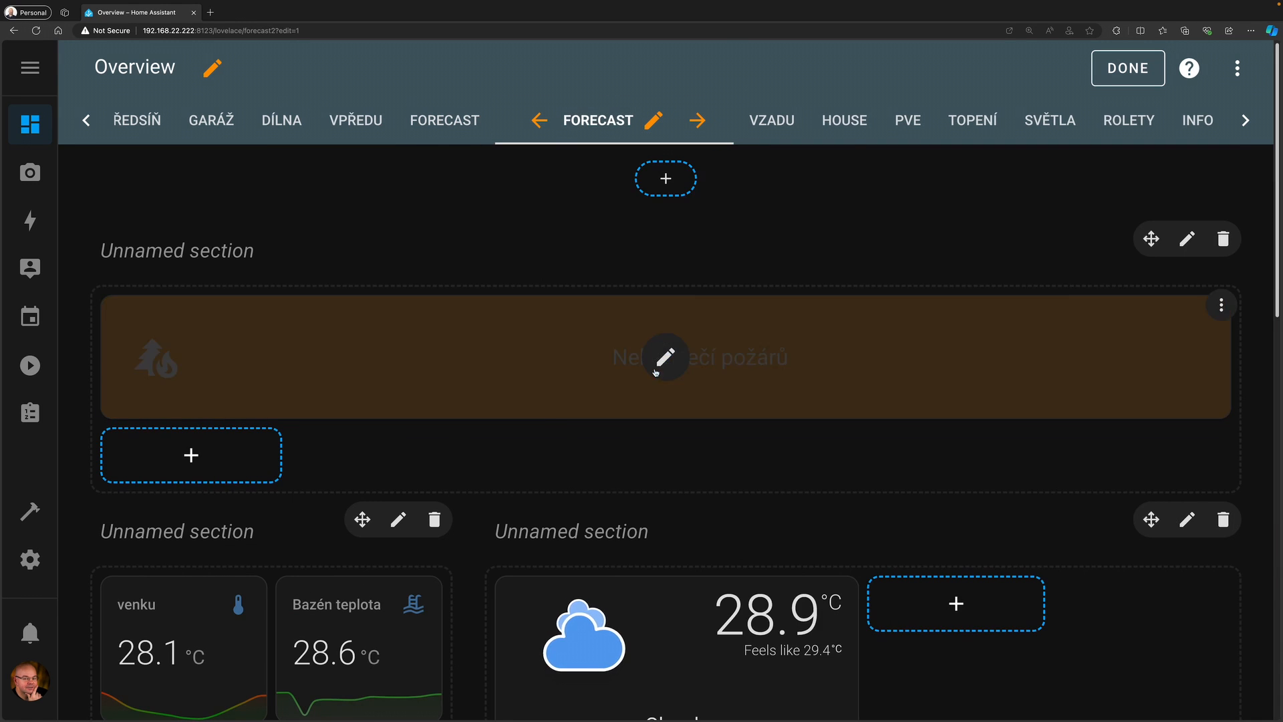
{"action": "scroll", "coordinate": [661, 401], "scroll_direction": "down", "scroll_amount": 10}
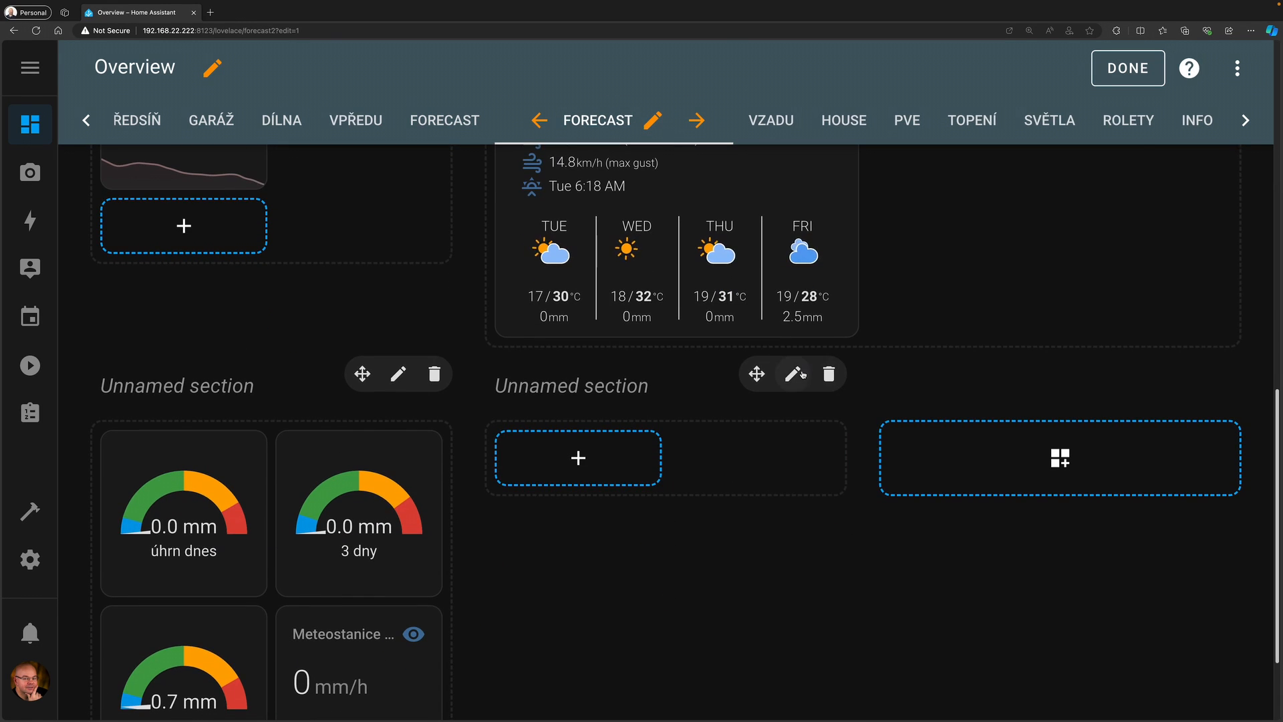
{"action": "left_click", "coordinate": [795, 374]}
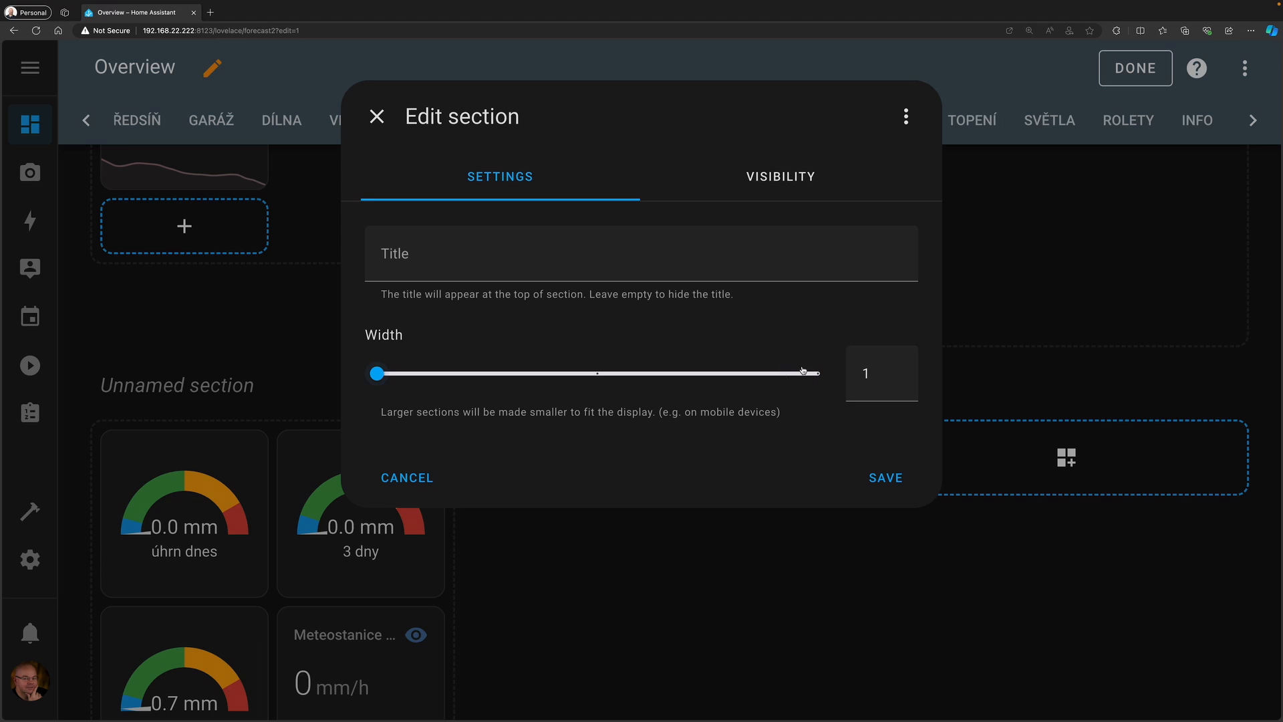
{"action": "left_click", "coordinate": [600, 373]}
{"action": "left_click", "coordinate": [888, 477]}
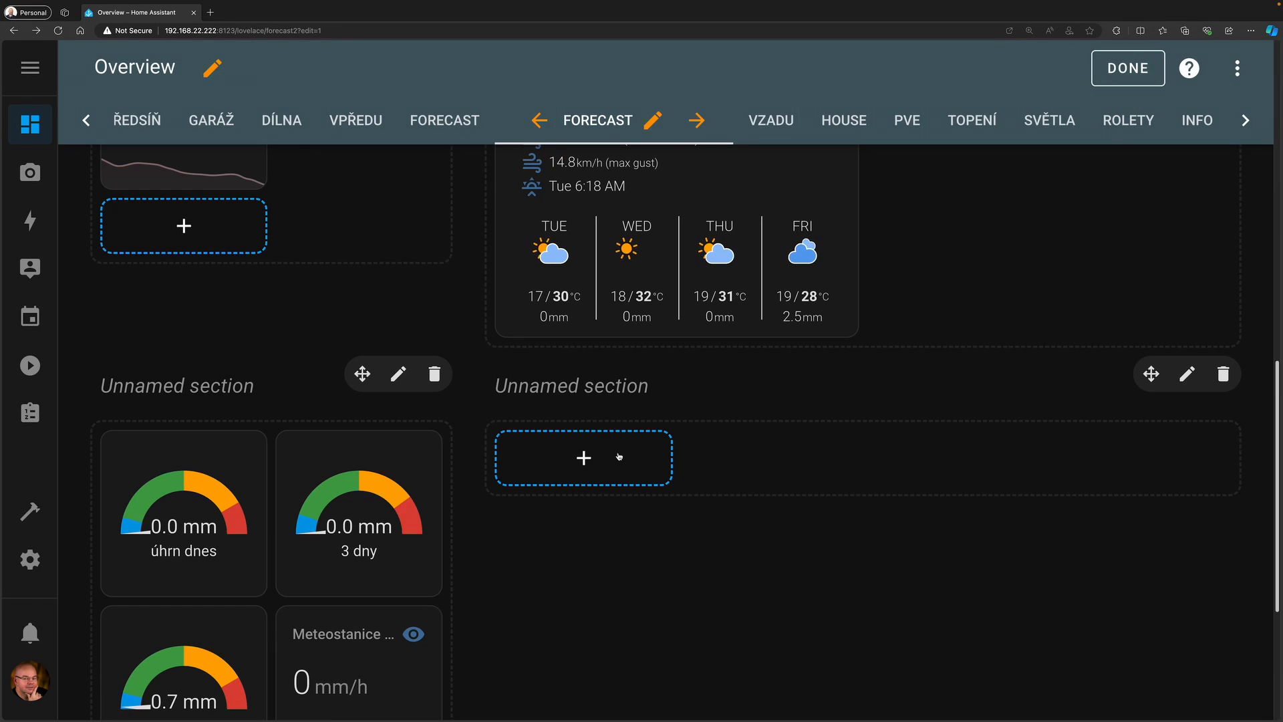
- Paste the copied Meteobox webpage card into the empty two-wide section and save it
{"action": "left_click", "coordinate": [586, 458]}
{"action": "left_click", "coordinate": [395, 417]}
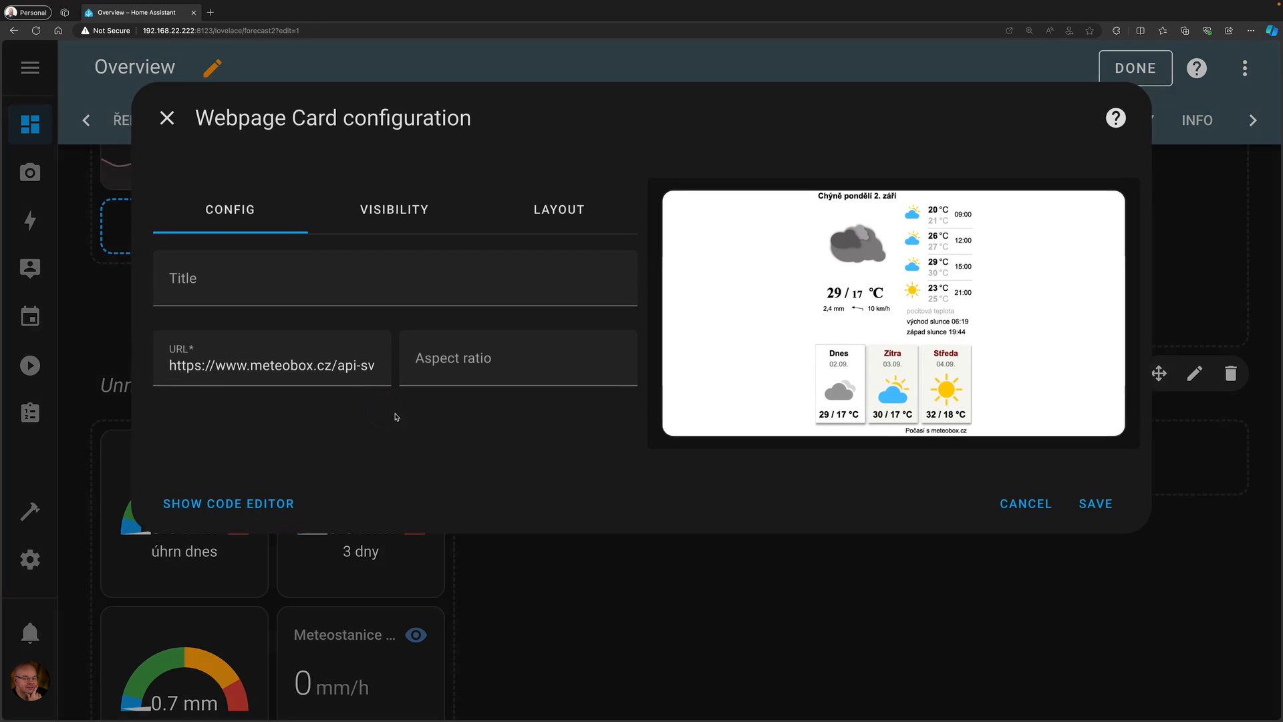
{"action": "left_click", "coordinate": [1096, 503]}
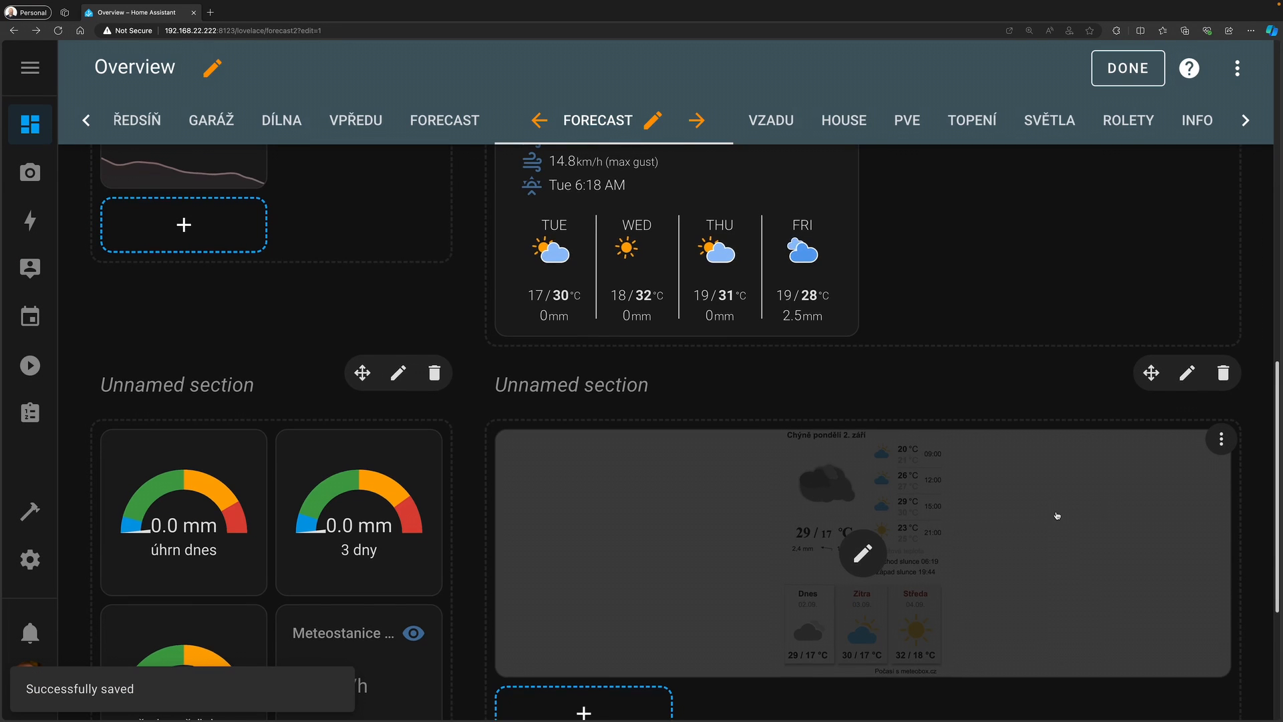
{"action": "scroll", "coordinate": [1057, 515], "scroll_direction": "down", "scroll_amount": 4}
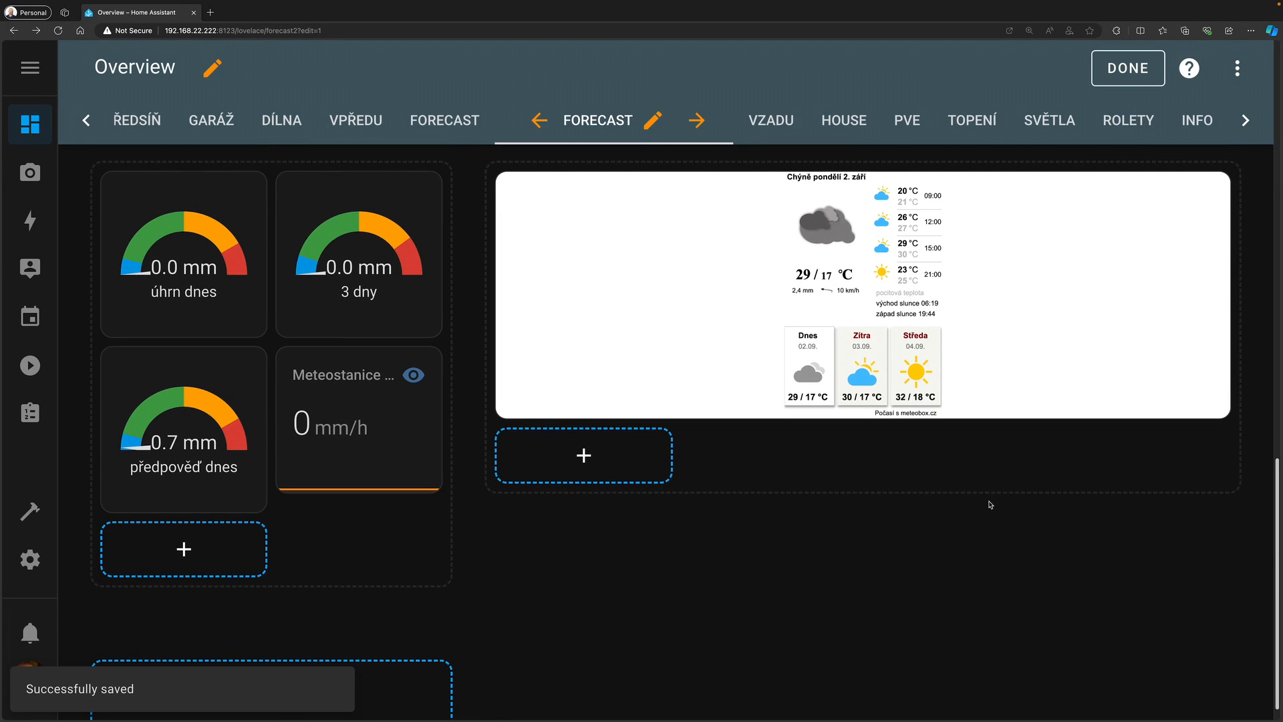
- Copy the sunrise and sunset card from the old Forecast view
{"action": "left_click", "coordinate": [454, 119]}
{"action": "scroll", "coordinate": [428, 368], "scroll_direction": "down", "scroll_amount": 6}
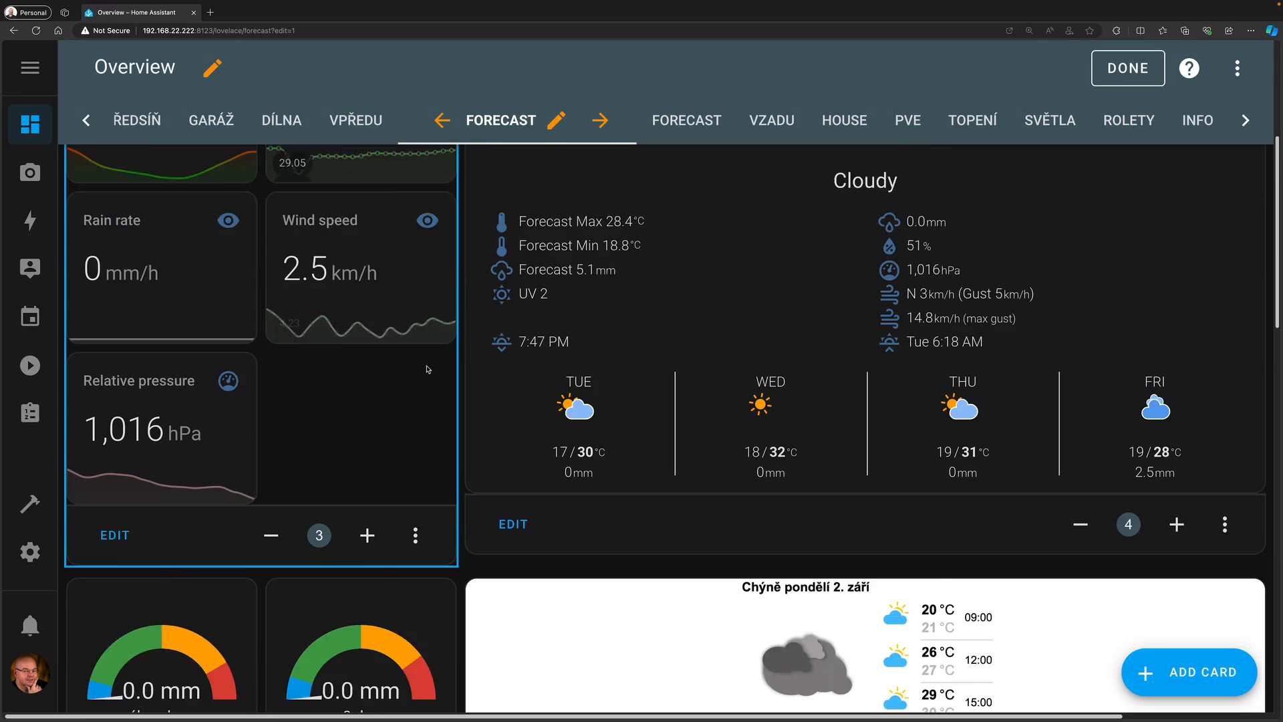
{"action": "scroll", "coordinate": [429, 368], "scroll_direction": "down", "scroll_amount": 8}
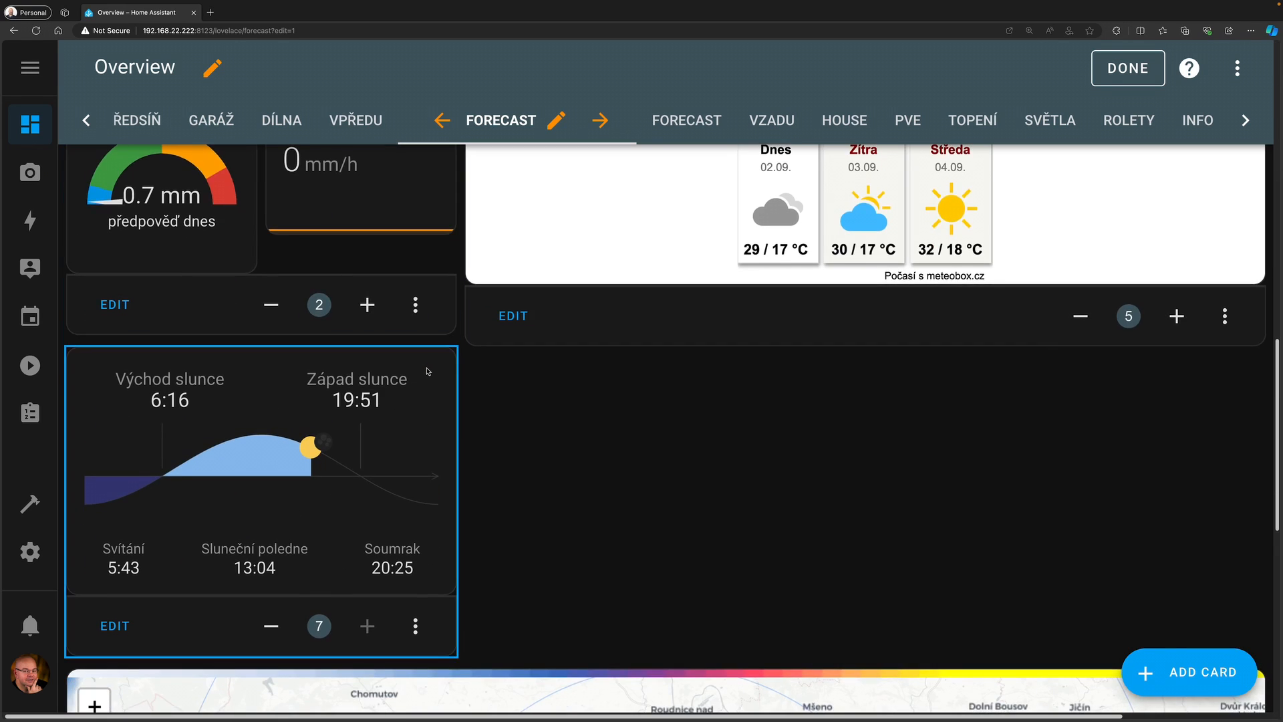
{"action": "scroll", "coordinate": [415, 369], "scroll_direction": "down", "scroll_amount": 3}
{"action": "left_click", "coordinate": [415, 392]}
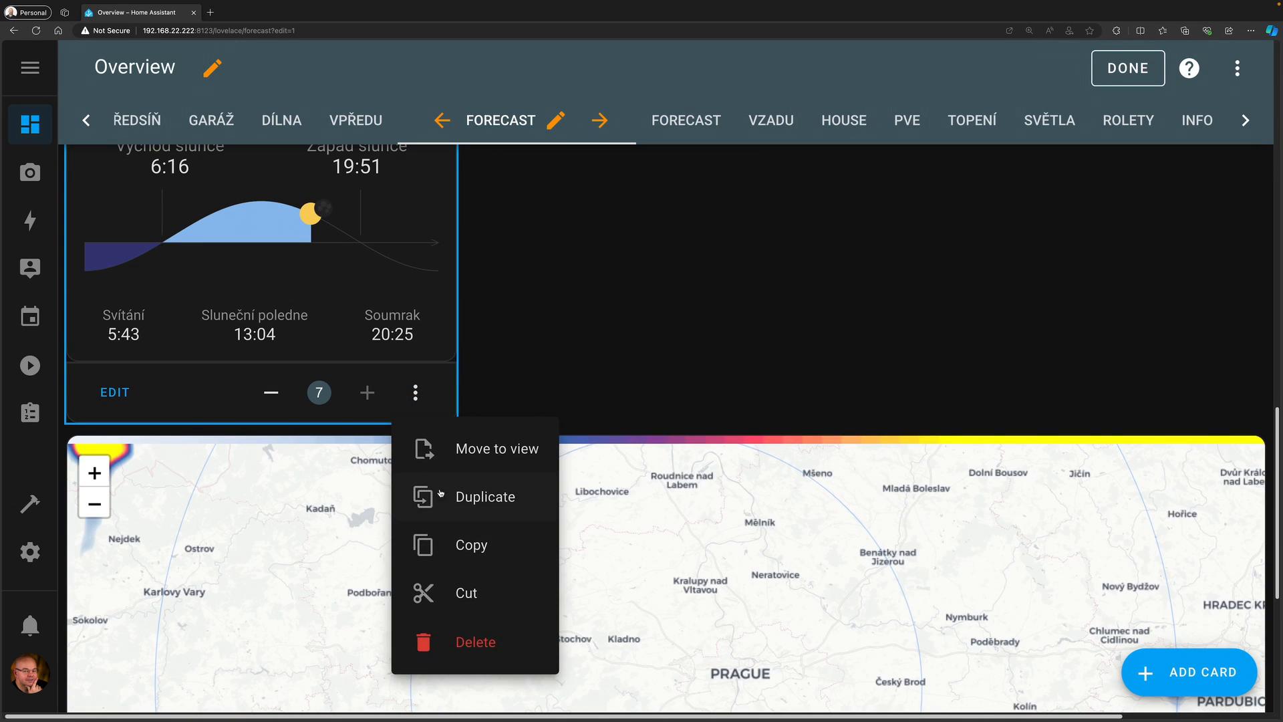
{"action": "left_click", "coordinate": [475, 550]}
- Create a section below the rainfall gauges in the new Forecast view, paste the copied sun card into it and save
{"action": "left_click", "coordinate": [685, 119]}
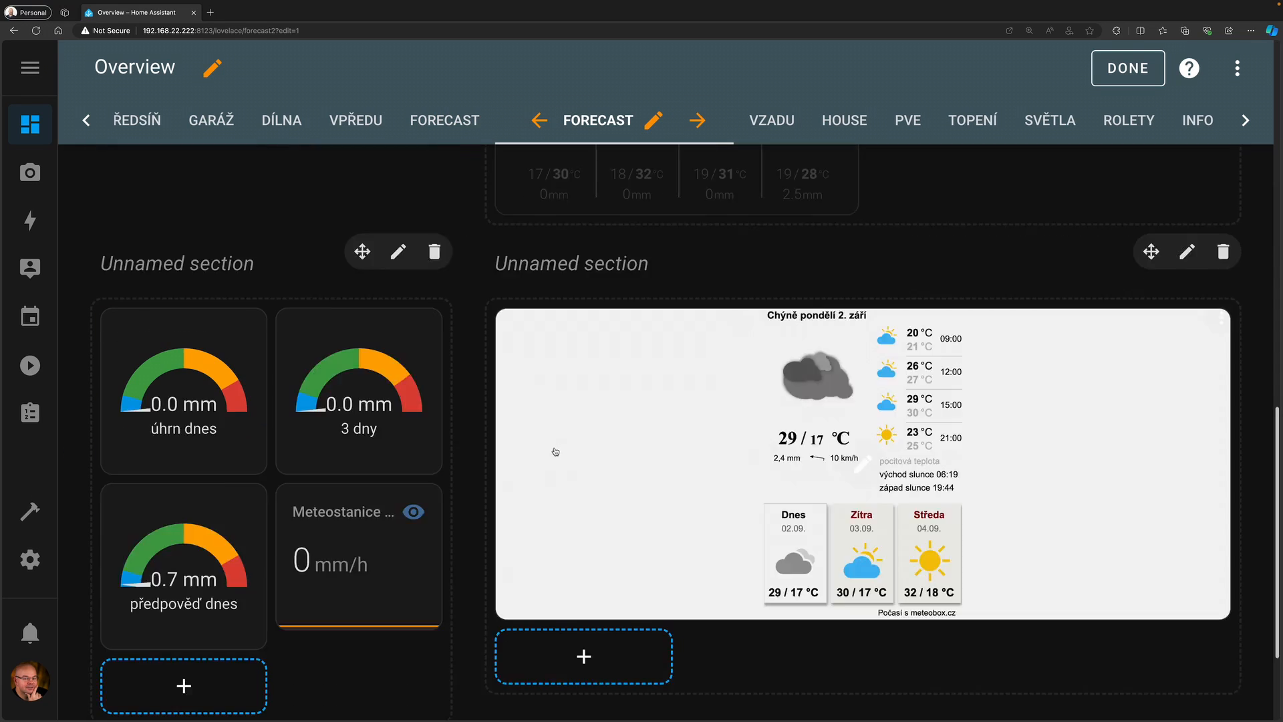
{"action": "scroll", "coordinate": [343, 583], "scroll_direction": "down", "scroll_amount": 3}
{"action": "left_click", "coordinate": [256, 658]}
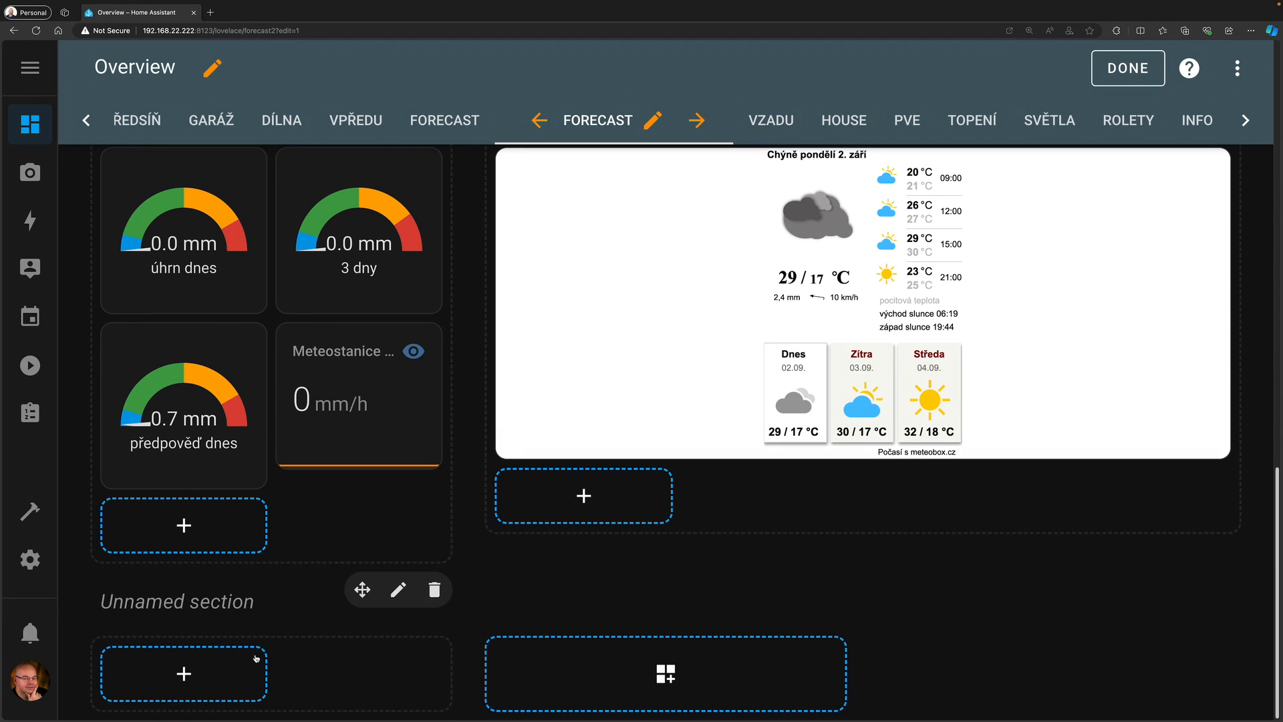
{"action": "left_click", "coordinate": [184, 673]}
{"action": "left_click", "coordinate": [320, 317]}
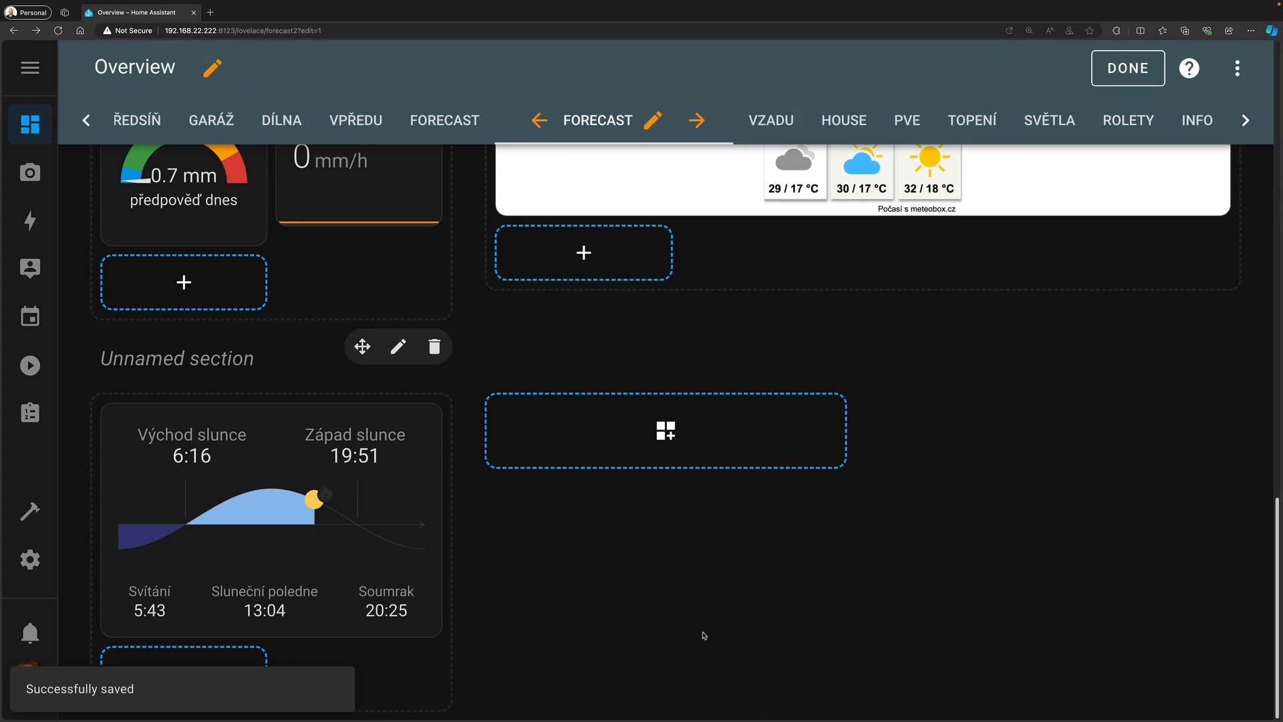
- Add two empty sections beside the sun card to fill out its row
{"action": "left_click", "coordinate": [684, 431]}
{"action": "left_click", "coordinate": [1030, 437]}
{"action": "scroll", "coordinate": [399, 198], "scroll_direction": "down", "scroll_amount": 3}
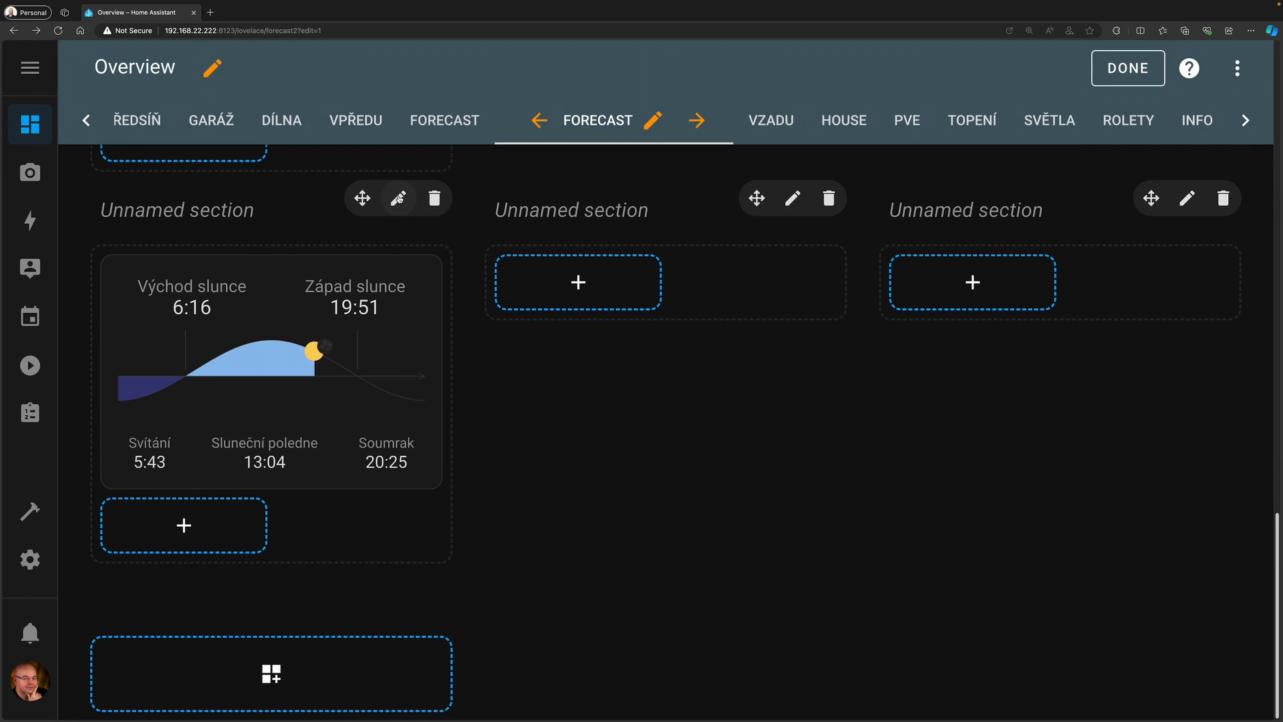
- Copy the weather radar map card from the end of the old Forecast view
{"action": "left_click", "coordinate": [447, 121]}
{"action": "scroll", "coordinate": [561, 417], "scroll_direction": "down", "scroll_amount": 10}
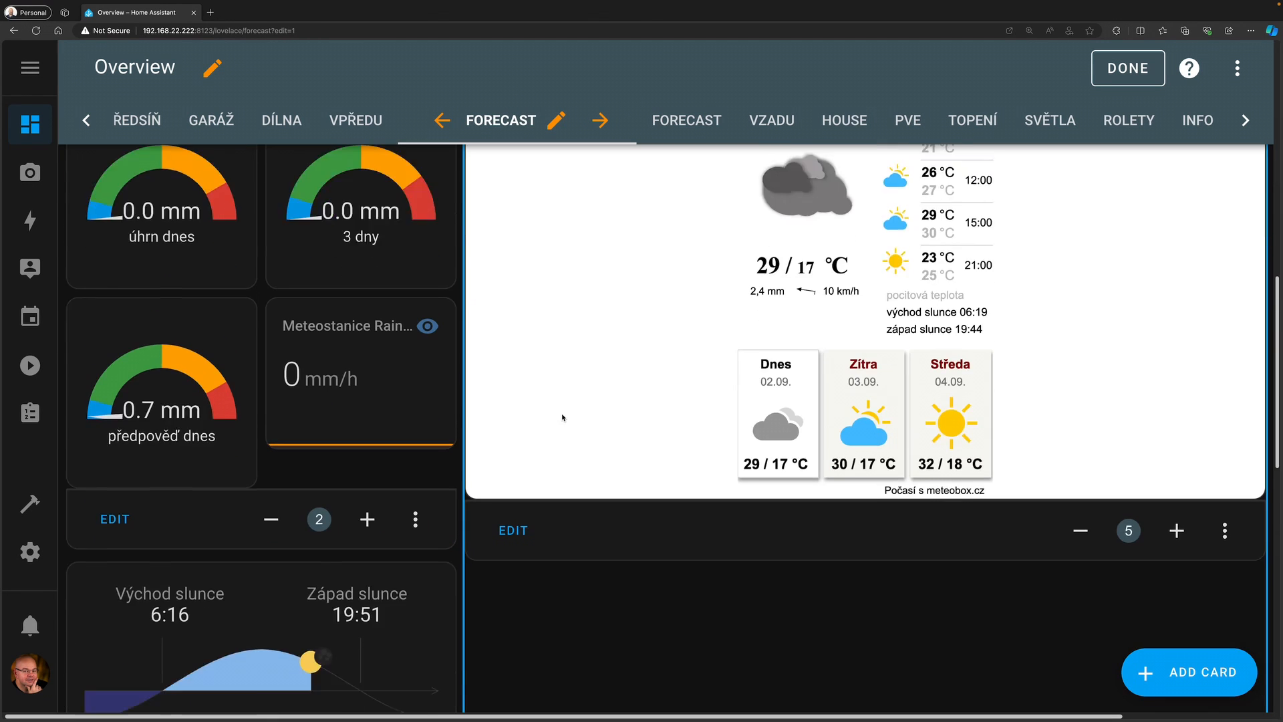
{"action": "scroll", "coordinate": [562, 415], "scroll_direction": "down", "scroll_amount": 1}
{"action": "scroll", "coordinate": [615, 415], "scroll_direction": "down", "scroll_amount": 1}
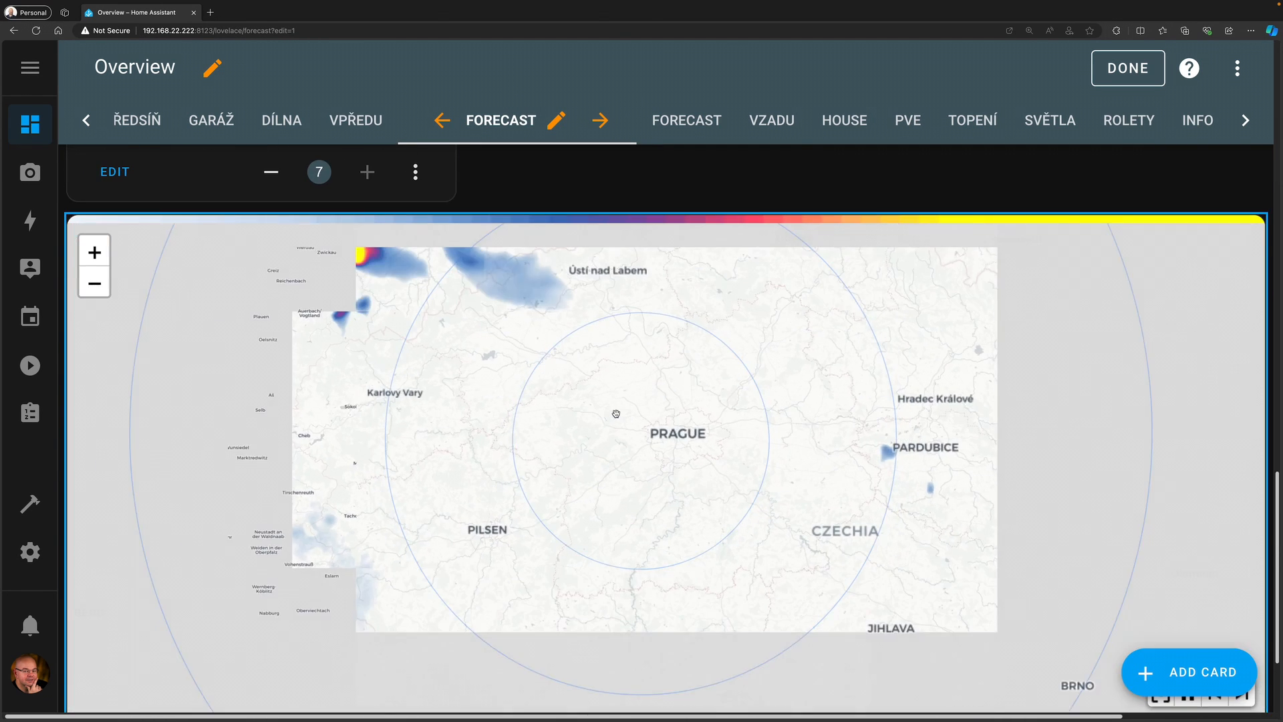
{"action": "scroll", "coordinate": [1199, 418], "scroll_direction": "down", "scroll_amount": 1}
{"action": "scroll", "coordinate": [1274, 418], "scroll_direction": "down", "scroll_amount": 2}
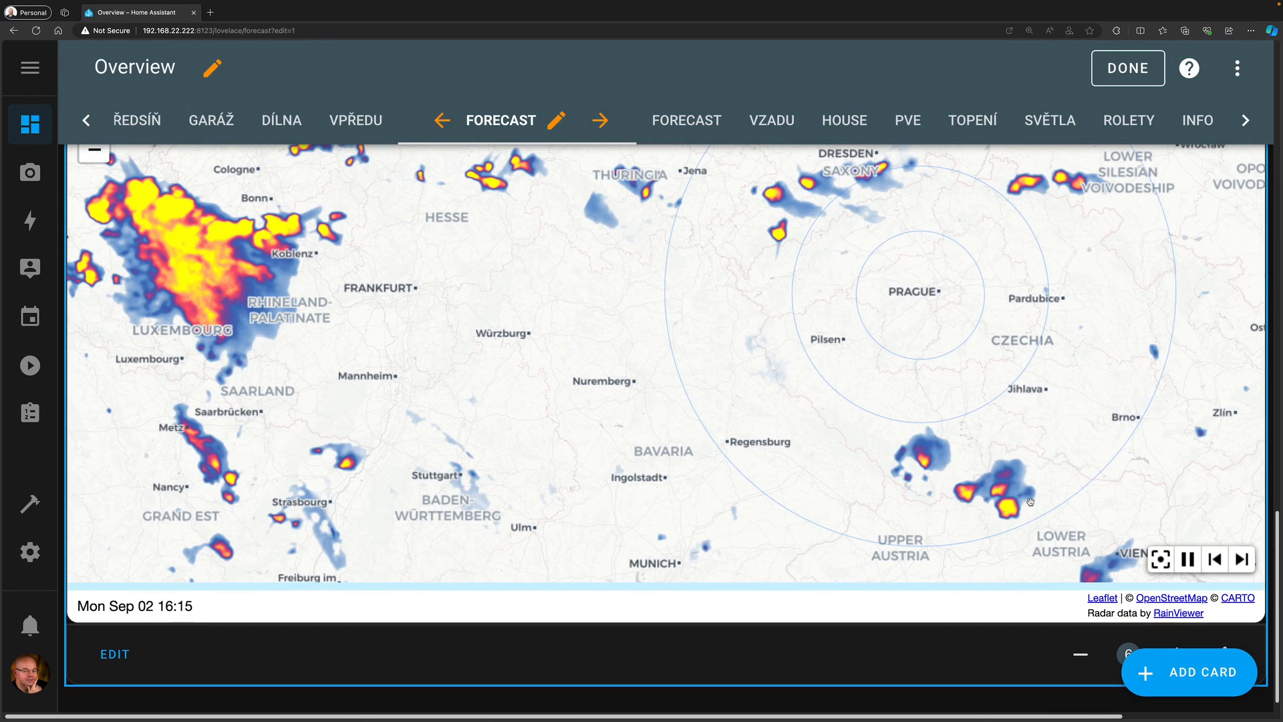
{"action": "scroll", "coordinate": [1176, 642], "scroll_direction": "down", "scroll_amount": 1}
{"action": "left_click", "coordinate": [1222, 628]}
{"action": "left_click", "coordinate": [1167, 482]}
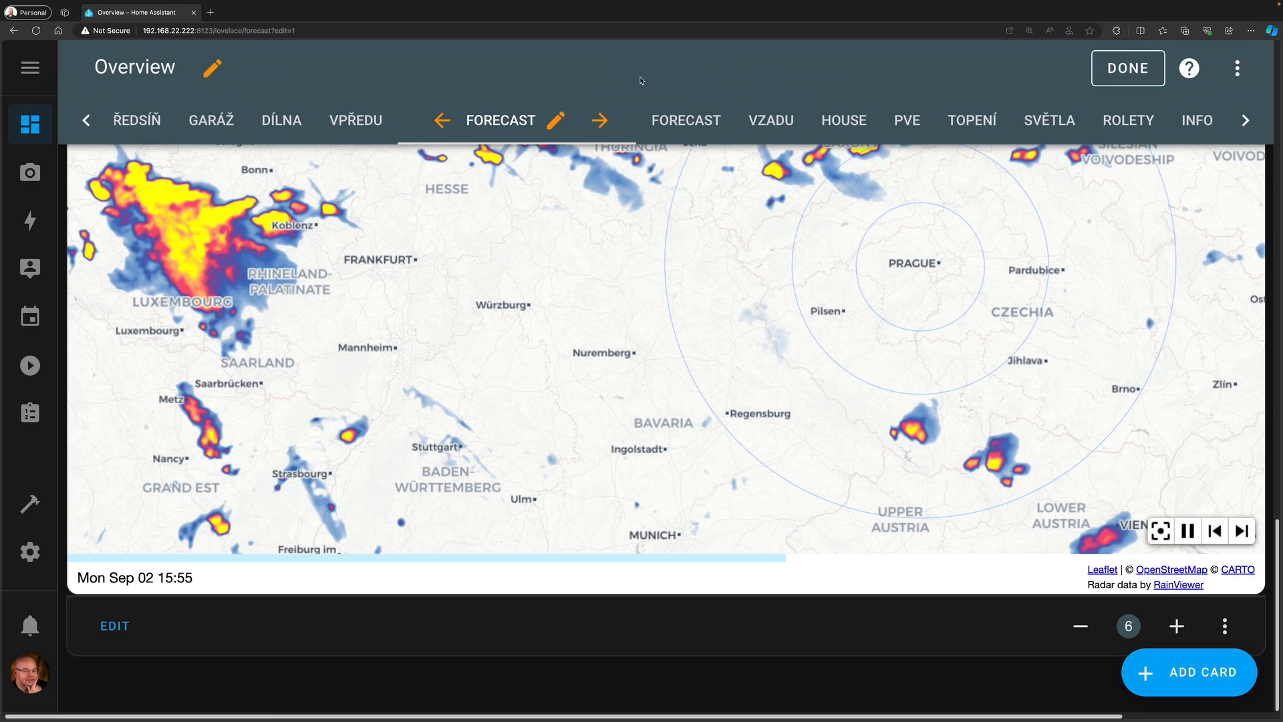
- Create a section below the sun card in the new Forecast view, set it to the maximum width and save
{"action": "left_click", "coordinate": [659, 123]}
{"action": "scroll", "coordinate": [492, 490], "scroll_direction": "down", "scroll_amount": 10}
{"action": "left_click", "coordinate": [401, 593]}
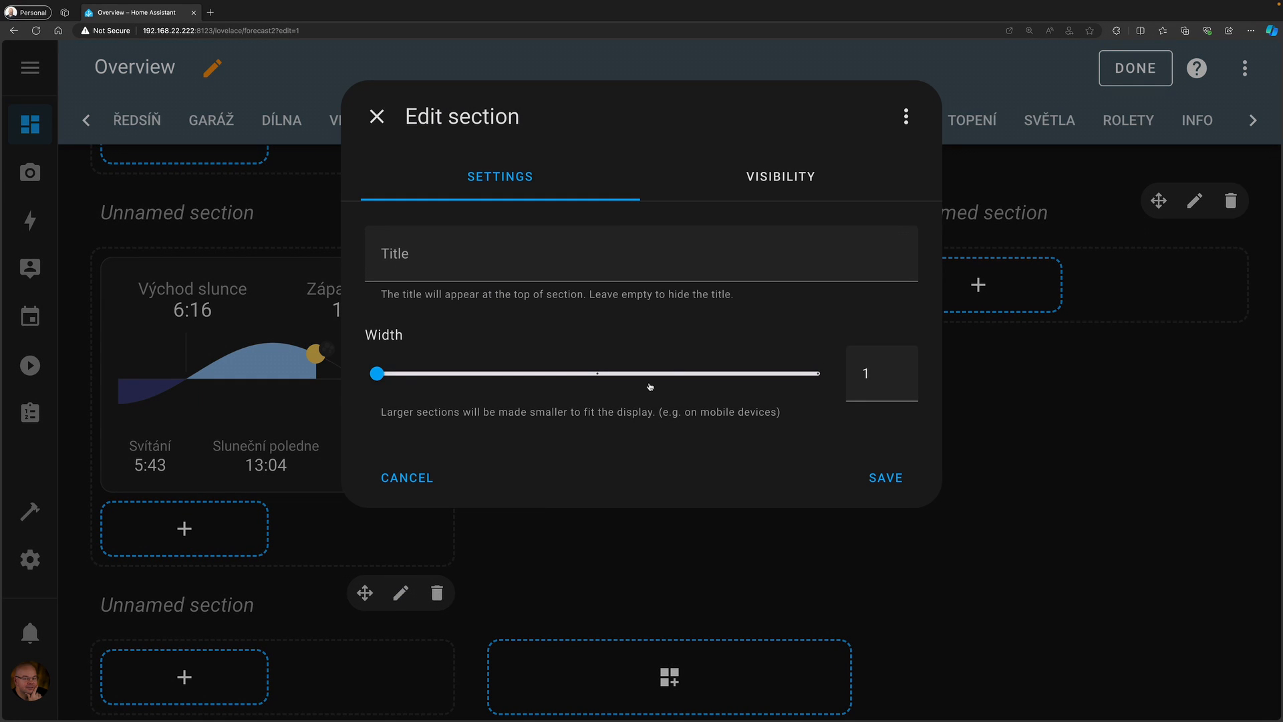
{"action": "left_click", "coordinate": [820, 374]}
{"action": "left_click", "coordinate": [870, 487]}
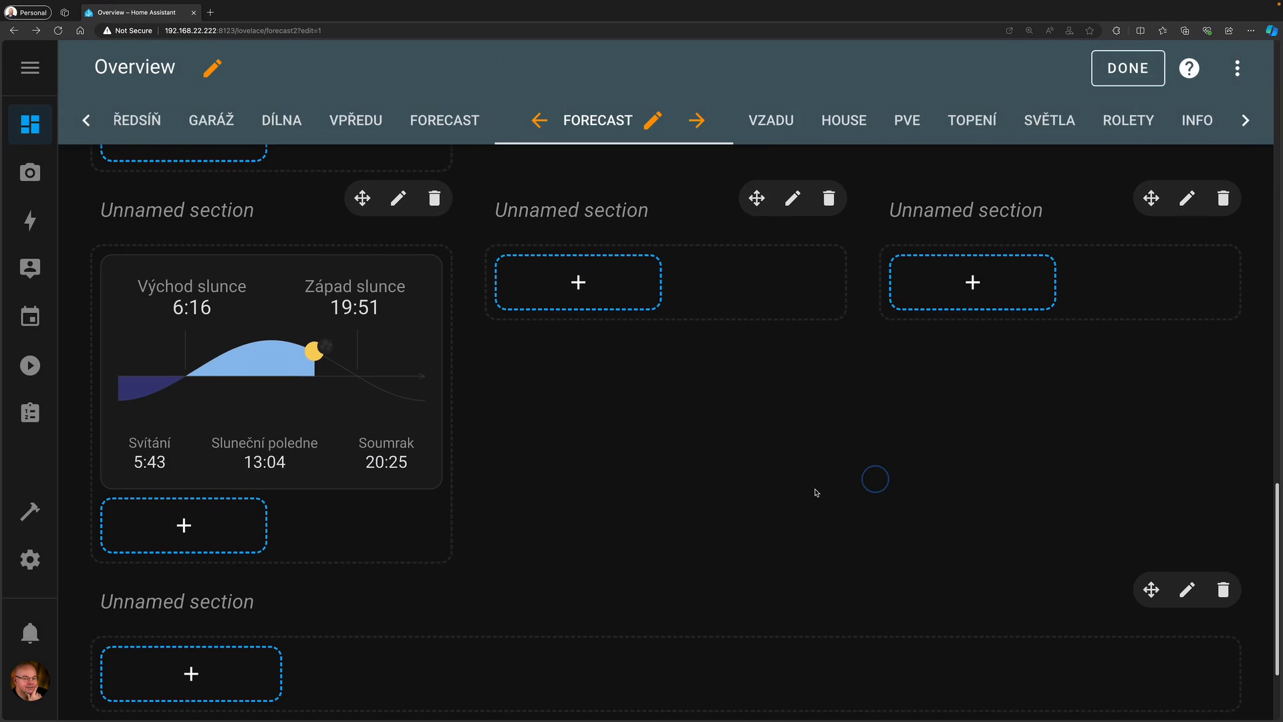
- Paste the copied weather radar map card into the empty full-width section and save it
{"action": "left_click", "coordinate": [214, 677]}
{"action": "left_click", "coordinate": [295, 464]}
{"action": "left_click", "coordinate": [1099, 697]}
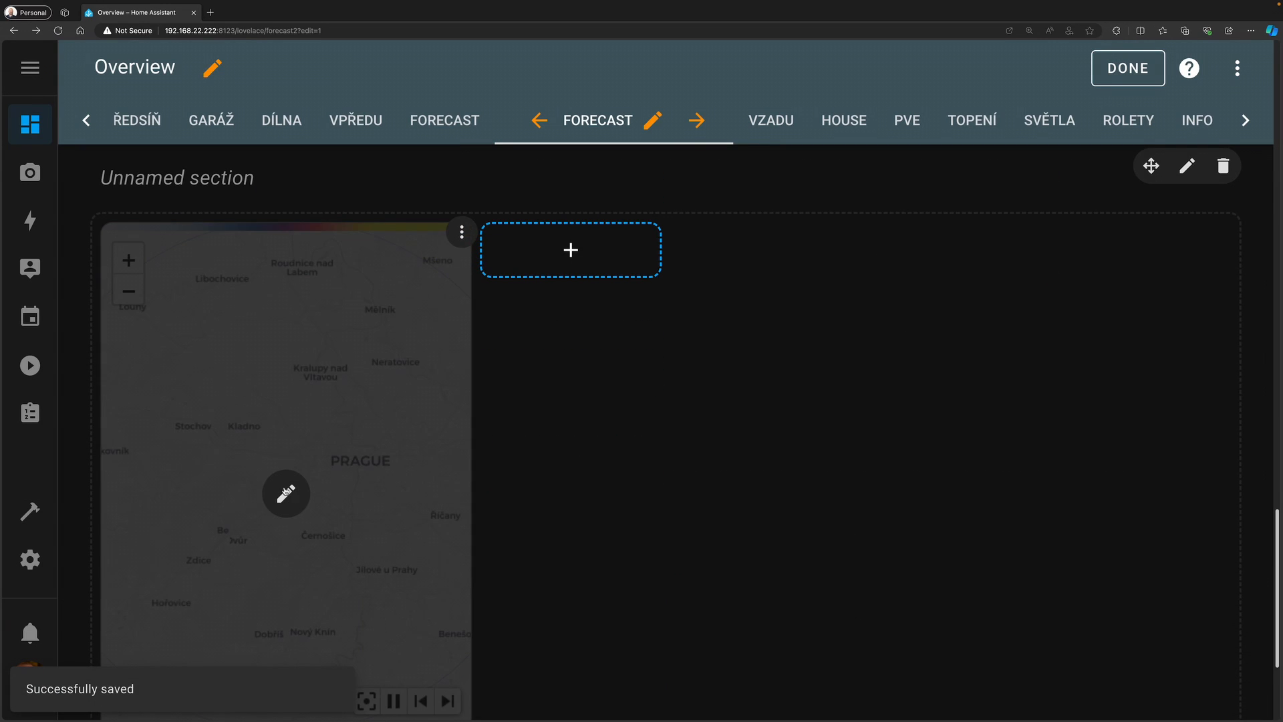
- Make the weather radar map card span the full width of its section, save it and finish editing the dashboard
{"action": "left_click", "coordinate": [286, 493]}
{"action": "left_click", "coordinate": [563, 234]}
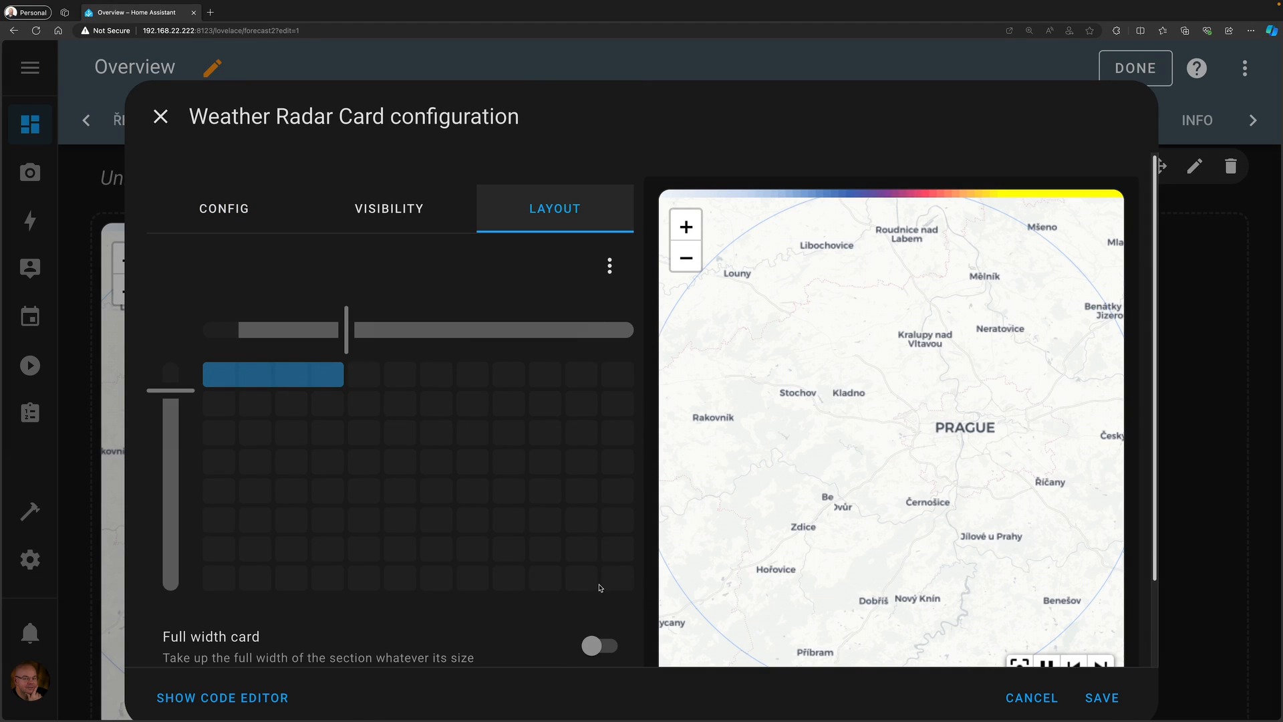
{"action": "left_click", "coordinate": [606, 654]}
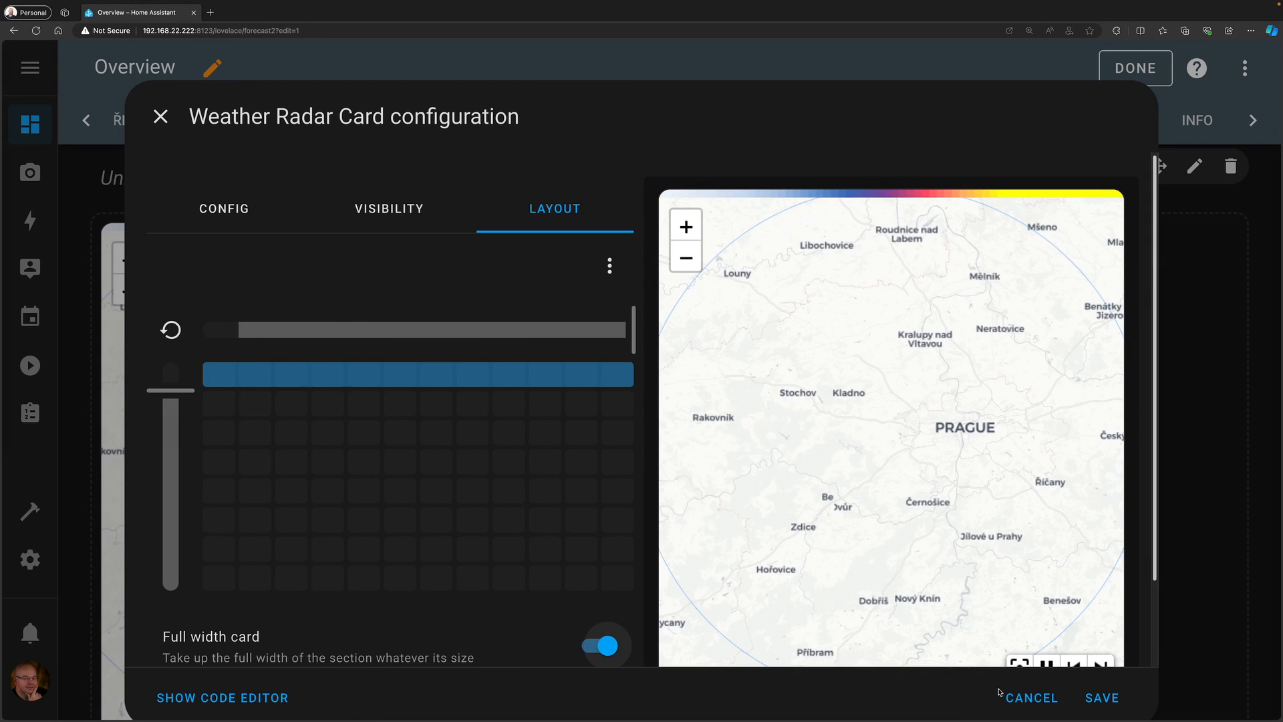
{"action": "left_click", "coordinate": [1090, 698]}
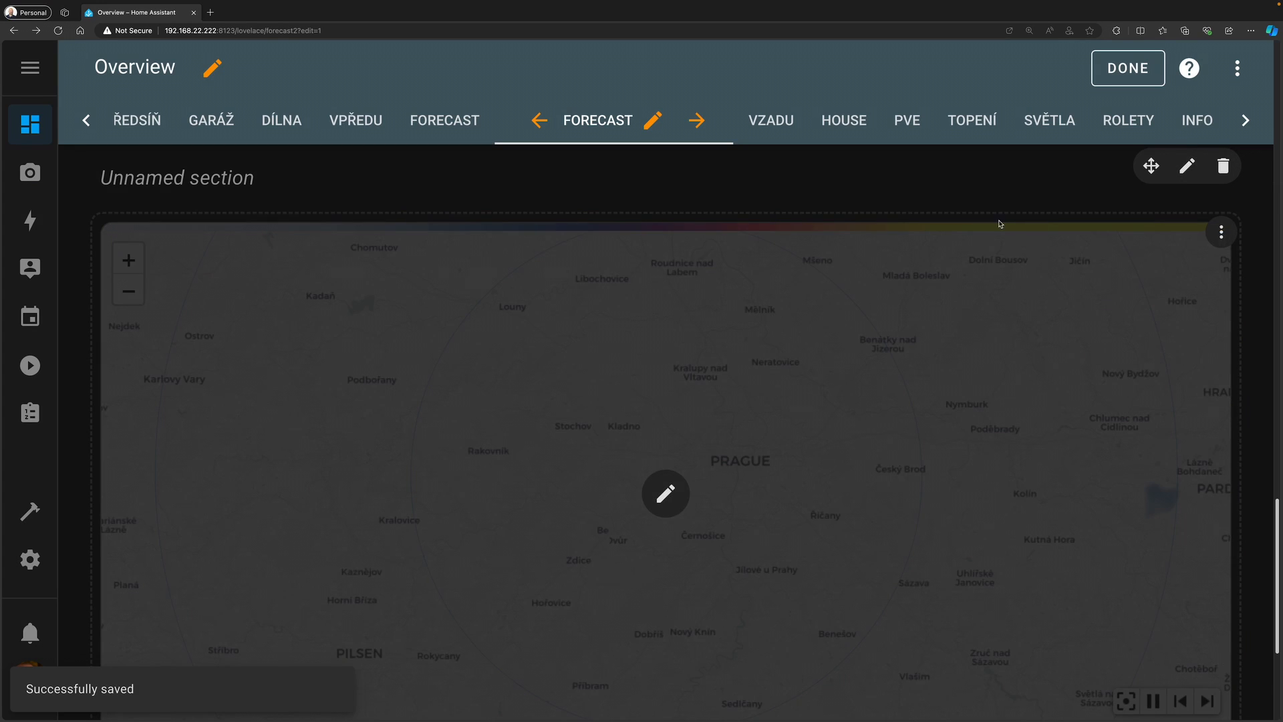
{"action": "scroll", "coordinate": [993, 219], "scroll_direction": "up", "scroll_amount": 5}
{"action": "scroll", "coordinate": [996, 219], "scroll_direction": "up", "scroll_amount": 10}
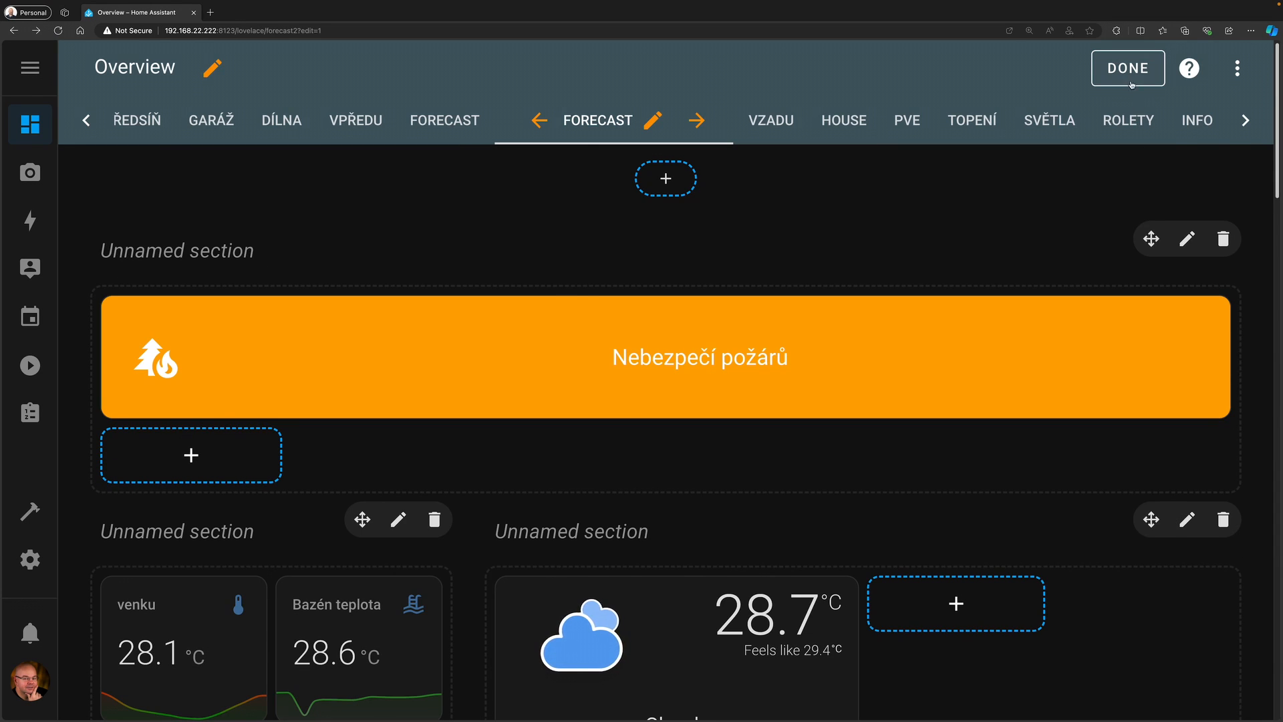
{"action": "left_click", "coordinate": [1129, 73]}
- Reopen the new Forecast view for editing, make the Platinum Weather Card full width and save it
{"action": "scroll", "coordinate": [1252, 200], "scroll_direction": "down", "scroll_amount": 3}
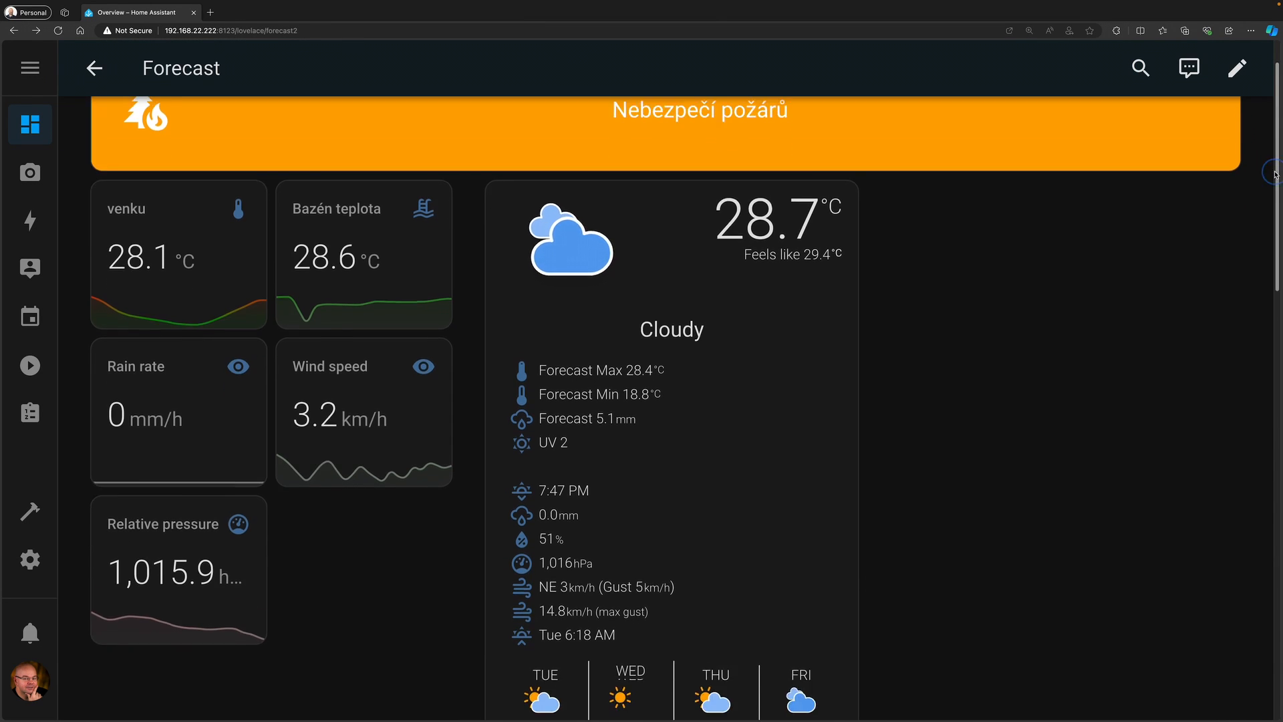
{"action": "scroll", "coordinate": [1251, 200], "scroll_direction": "up", "scroll_amount": 3}
{"action": "left_click", "coordinate": [1237, 68]}
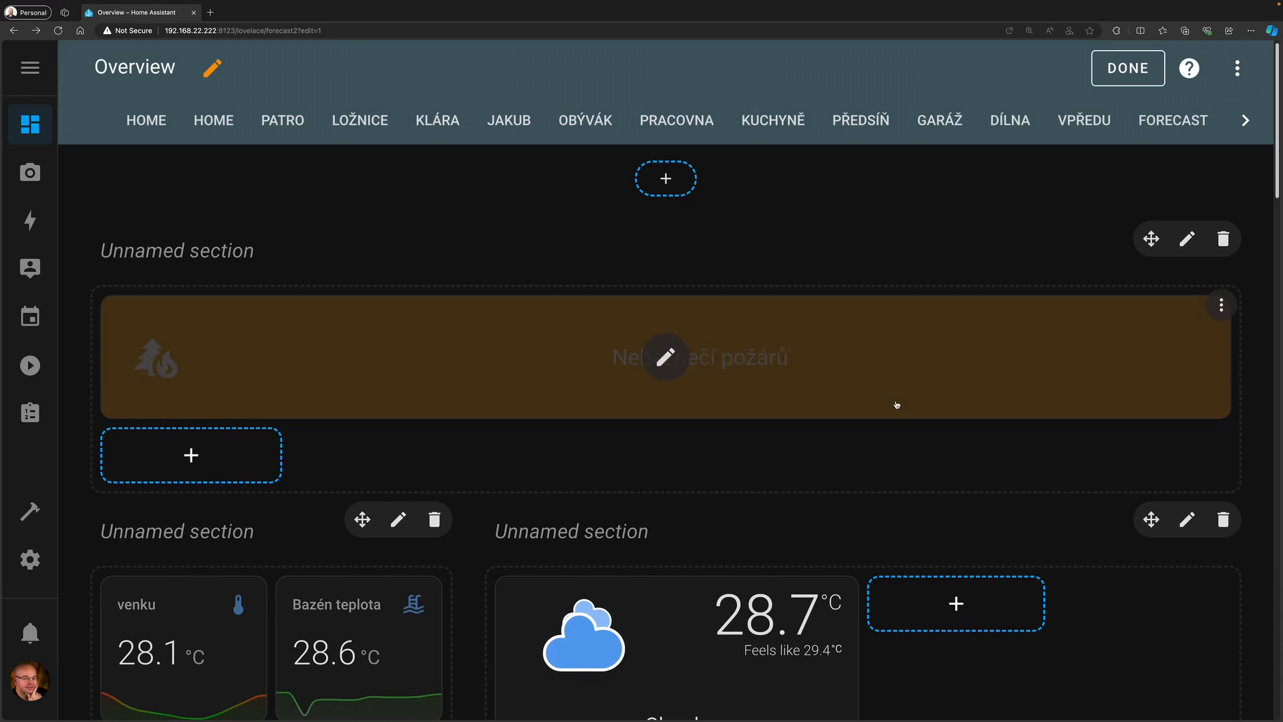
{"action": "scroll", "coordinate": [896, 408], "scroll_direction": "down", "scroll_amount": 5}
{"action": "left_click", "coordinate": [676, 430]}
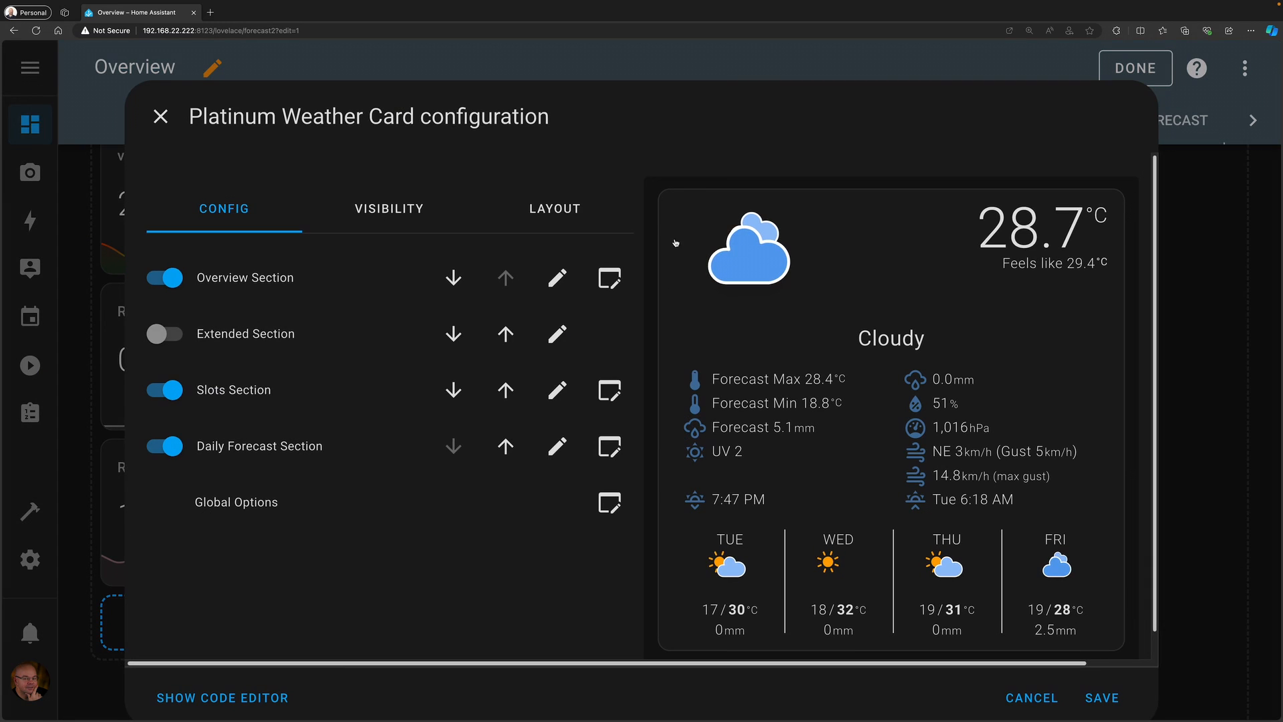
{"action": "left_click", "coordinate": [554, 209]}
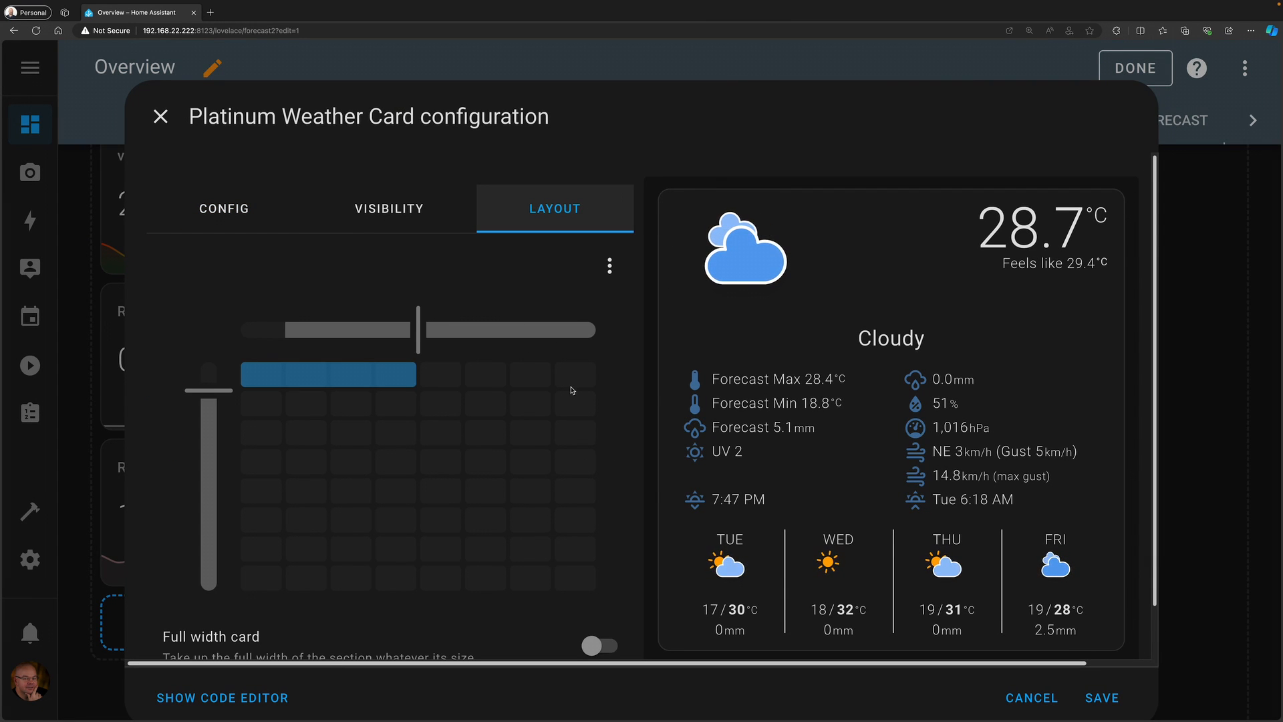
{"action": "left_click", "coordinate": [600, 645]}
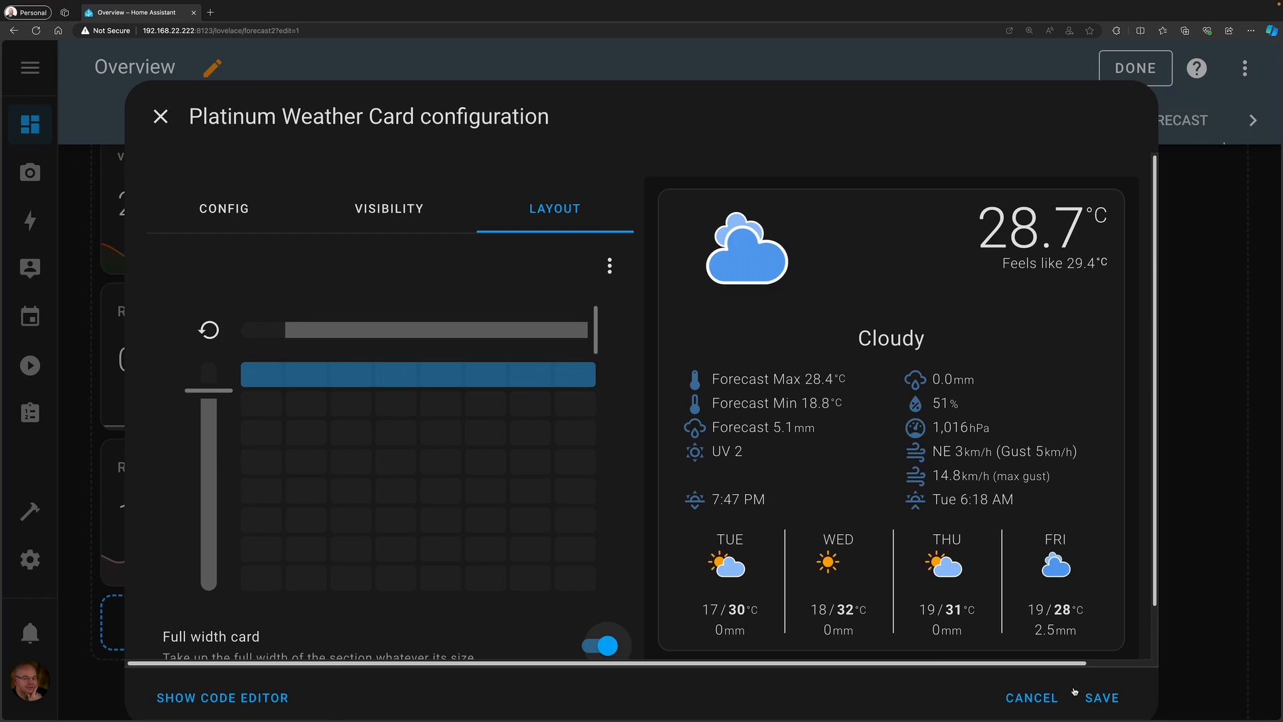
{"action": "left_click", "coordinate": [1102, 697]}
- Leave edit mode and review the rebuilt Forecast view from the fire warning down to the radar map
{"action": "left_click", "coordinate": [1135, 68]}
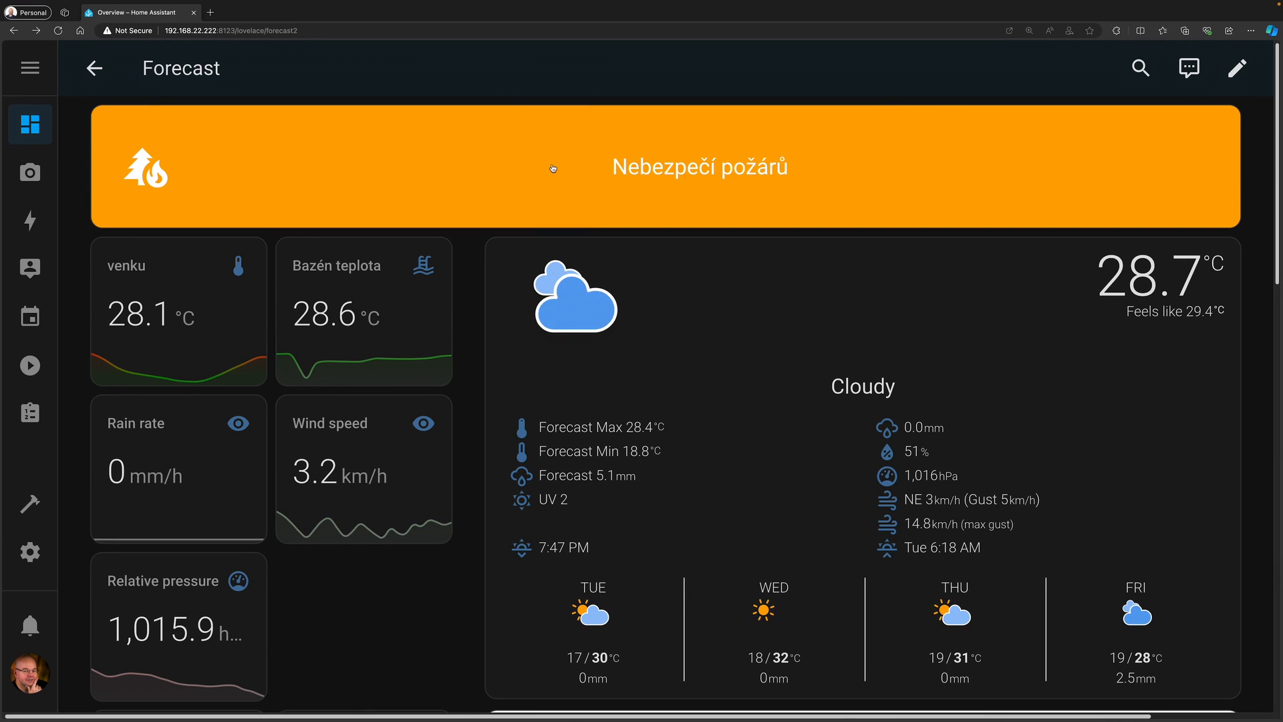
{"action": "left_click_drag", "start_coordinate": [1278, 177], "coordinate": [1251, 620]}
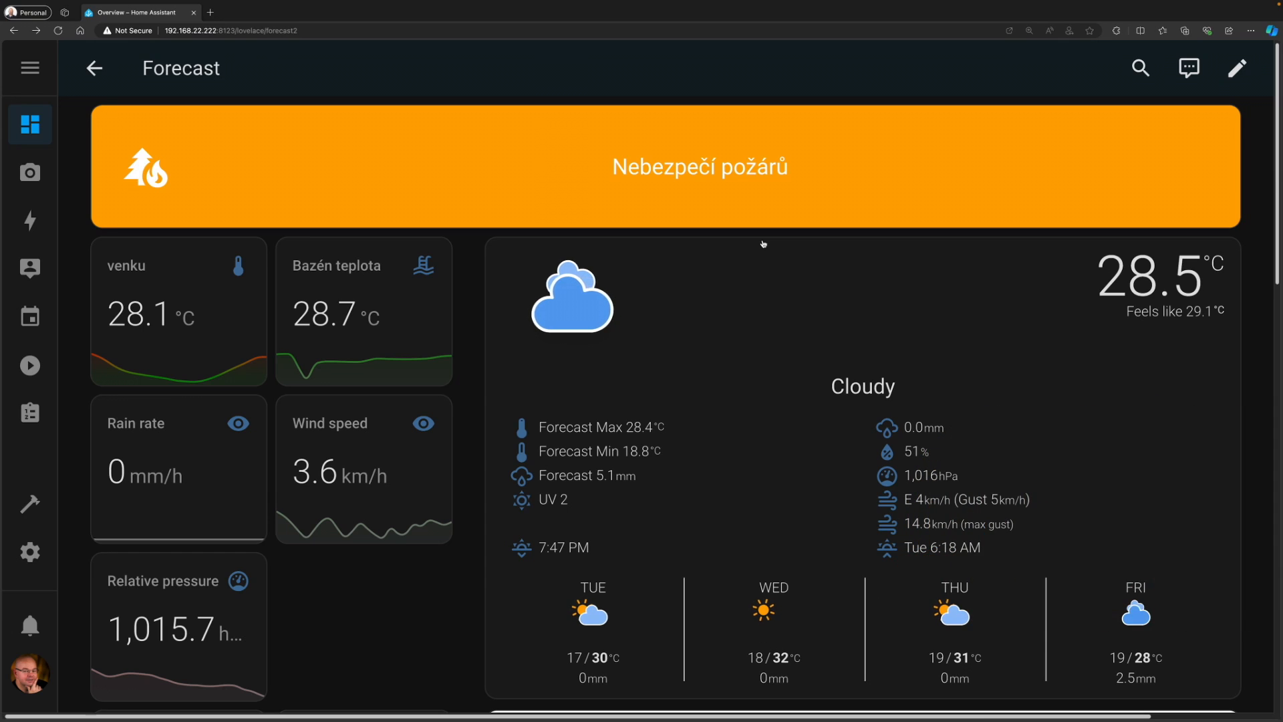
{"action": "scroll", "coordinate": [677, 233], "scroll_direction": "down", "scroll_amount": 10}
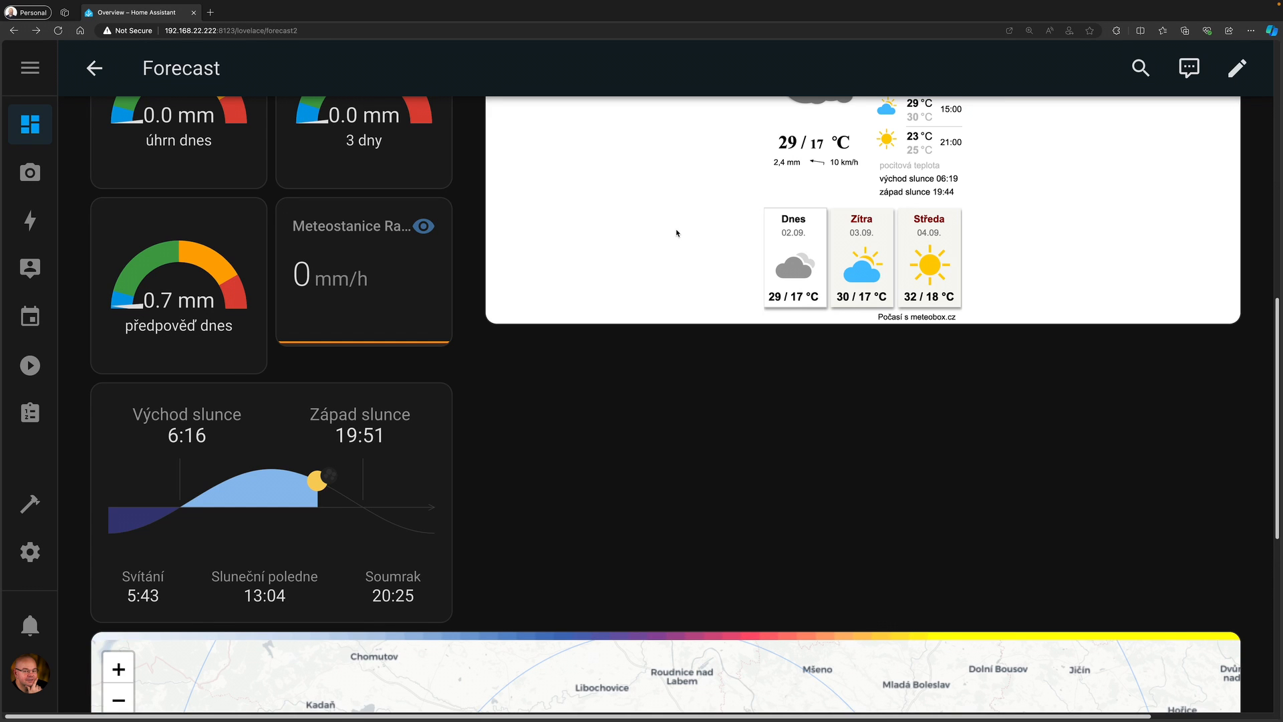
{"action": "scroll", "coordinate": [653, 136], "scroll_direction": "up", "scroll_amount": 10}
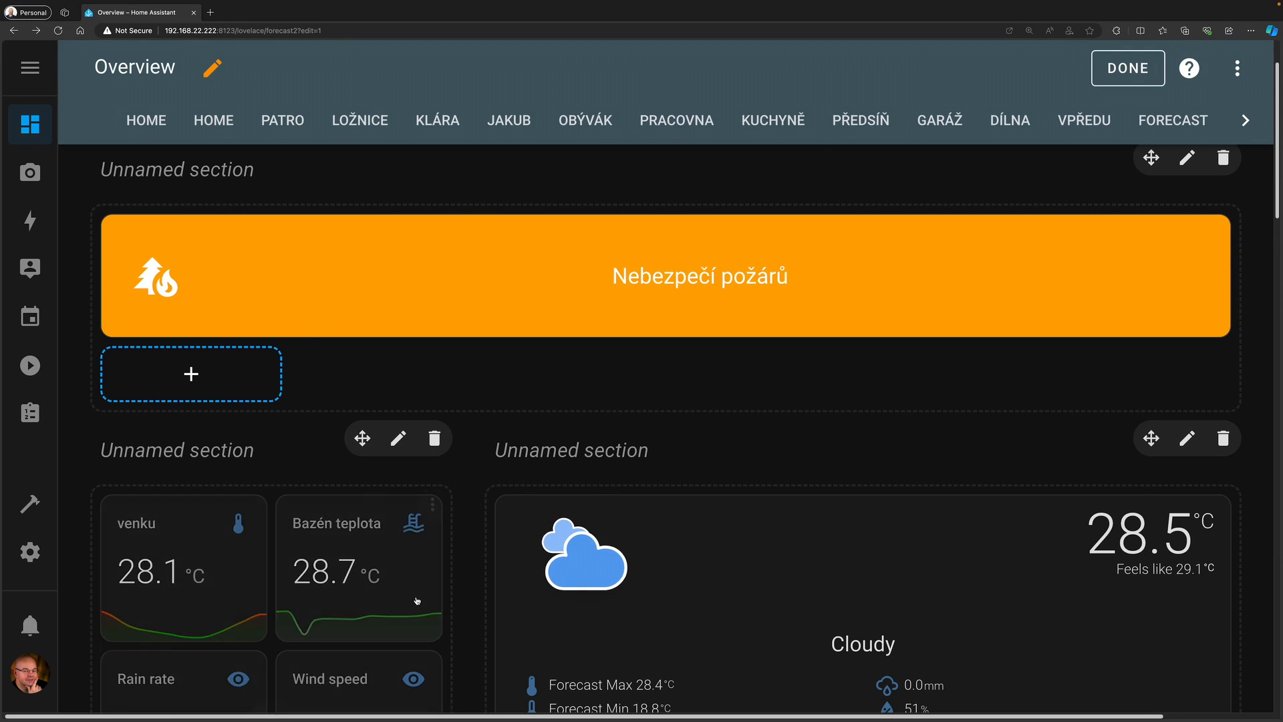
- Examine the old Forecast view's grid-template areas and media query code, as well as its card arrangement
{"action": "left_click", "coordinate": [1175, 122]}
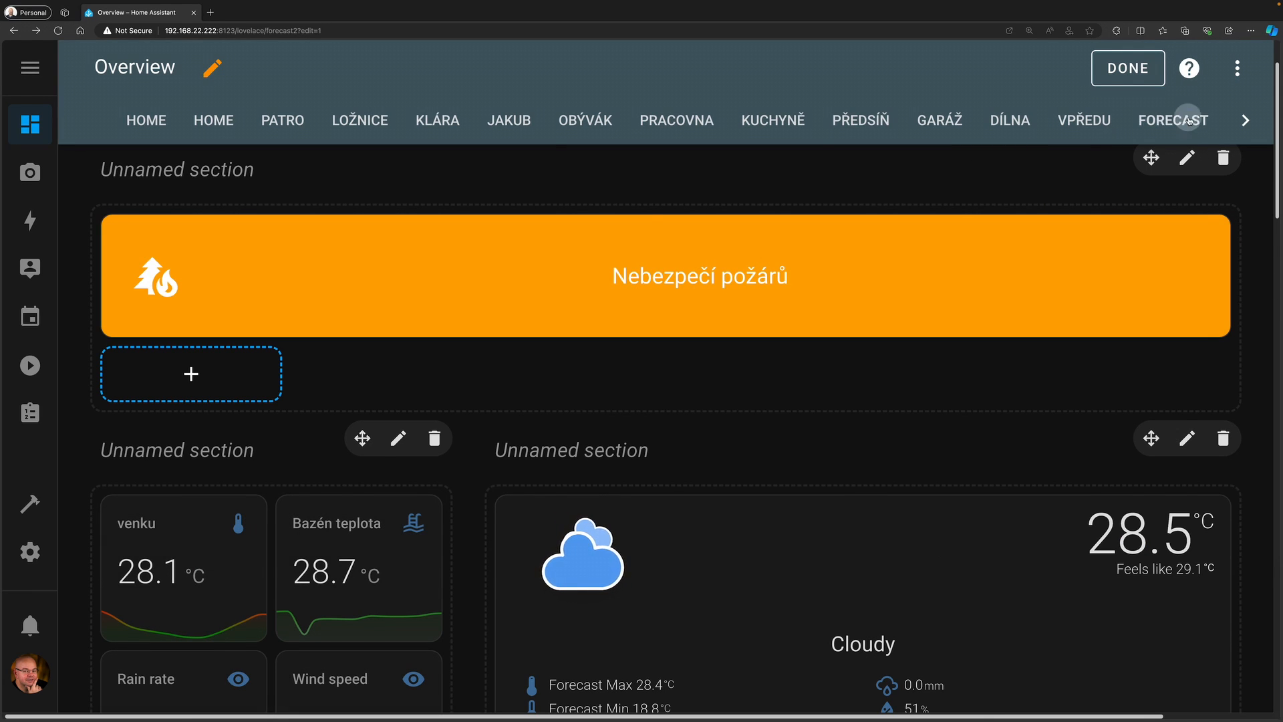
{"action": "left_click", "coordinate": [1144, 123]}
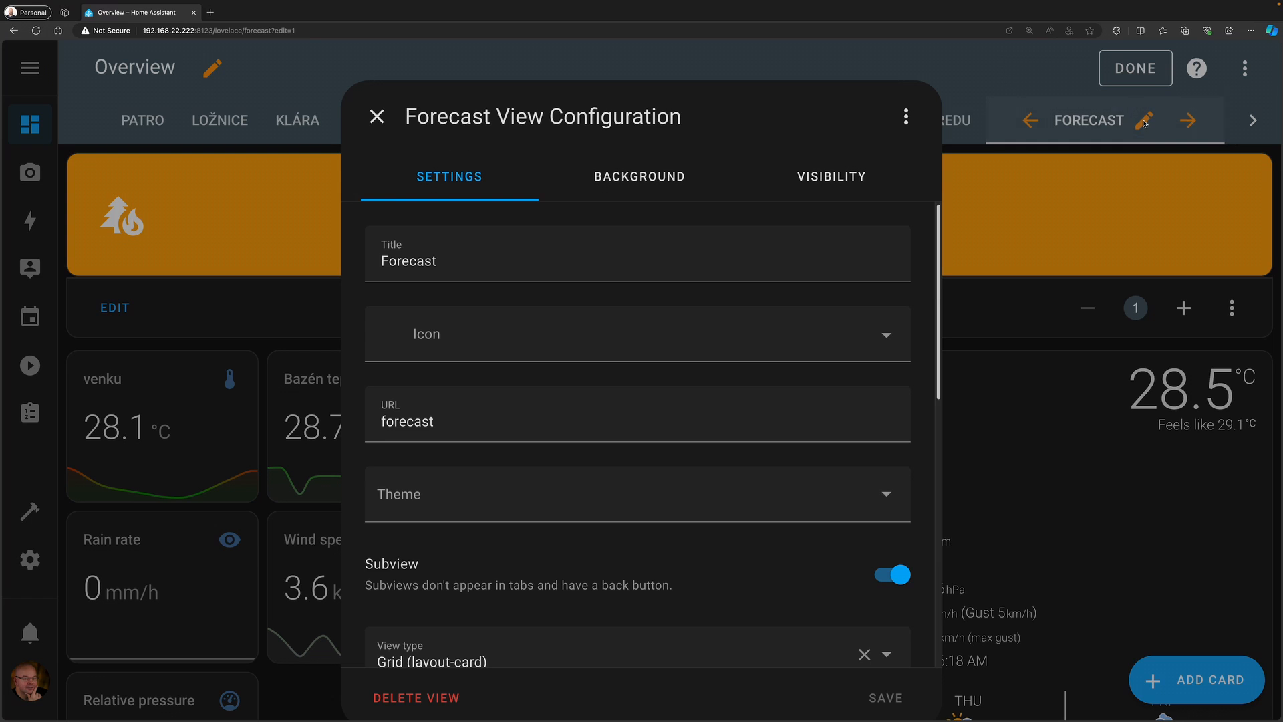
{"action": "scroll", "coordinate": [632, 491], "scroll_direction": "down", "scroll_amount": 10}
{"action": "scroll", "coordinate": [545, 401], "scroll_direction": "up", "scroll_amount": 2}
{"action": "scroll", "coordinate": [545, 401], "scroll_direction": "up", "scroll_amount": 1}
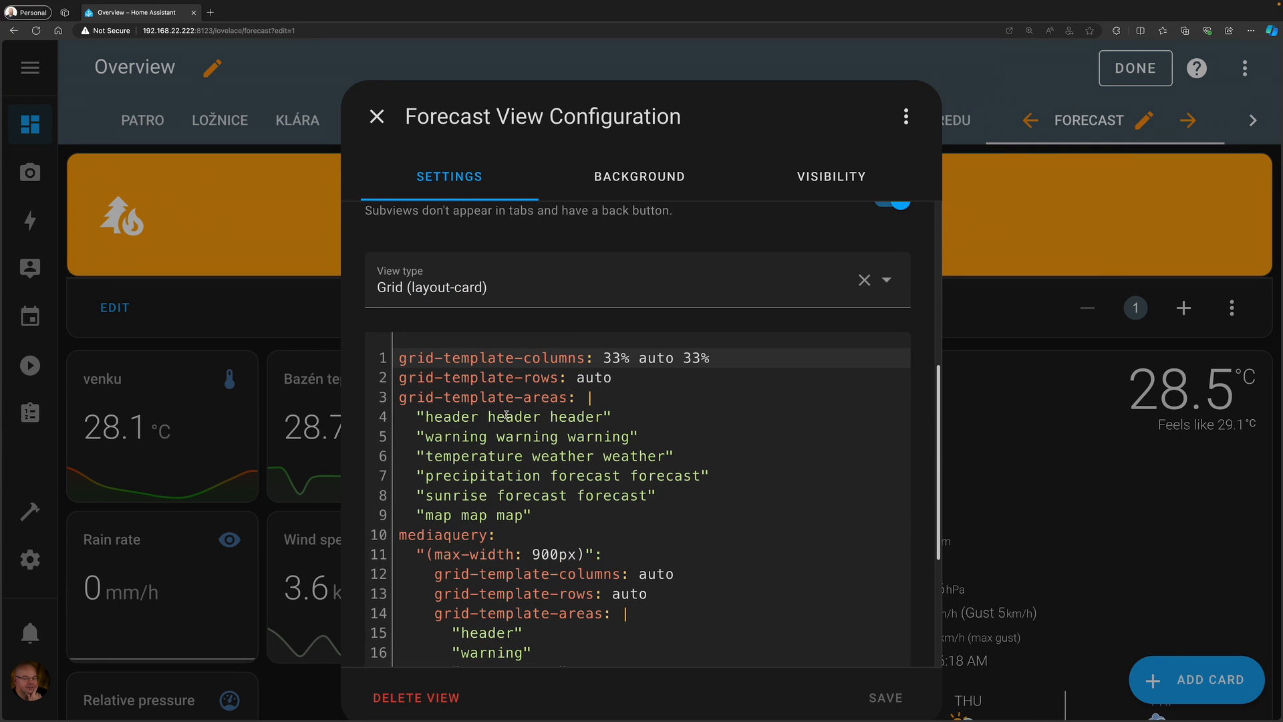
{"action": "scroll", "coordinate": [442, 391], "scroll_direction": "down", "scroll_amount": 1}
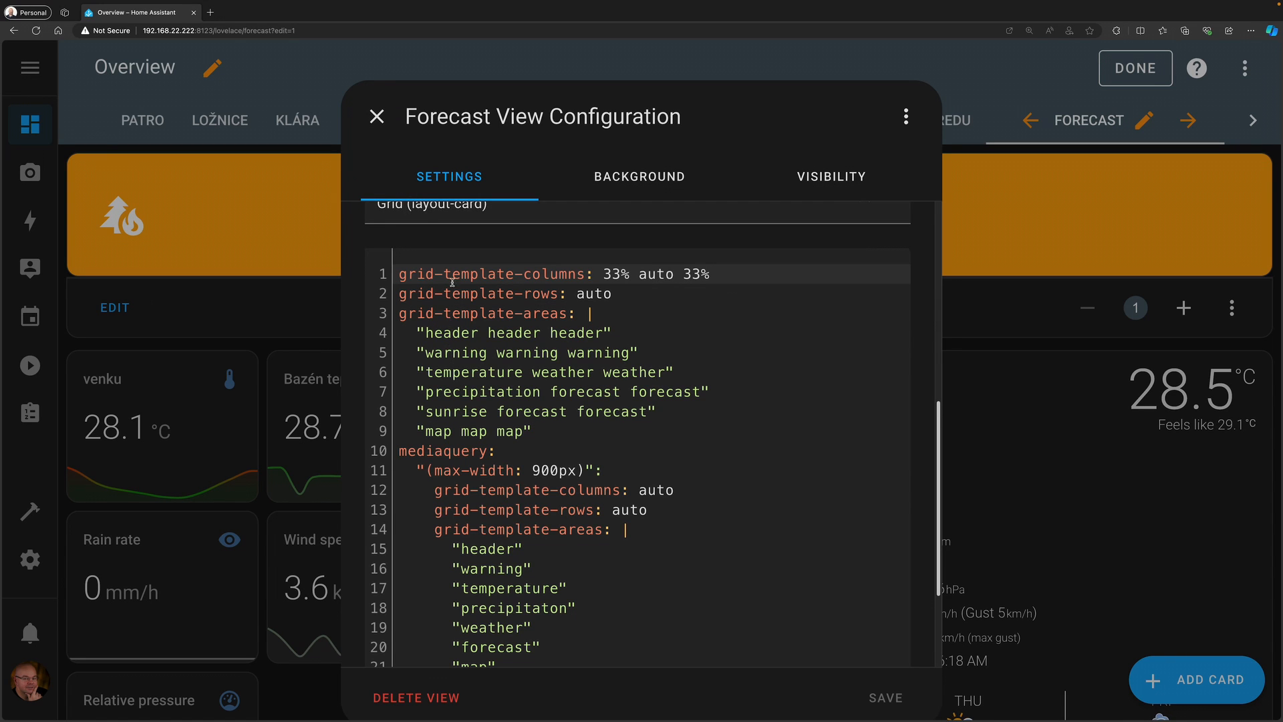
{"action": "left_click", "coordinate": [387, 133]}
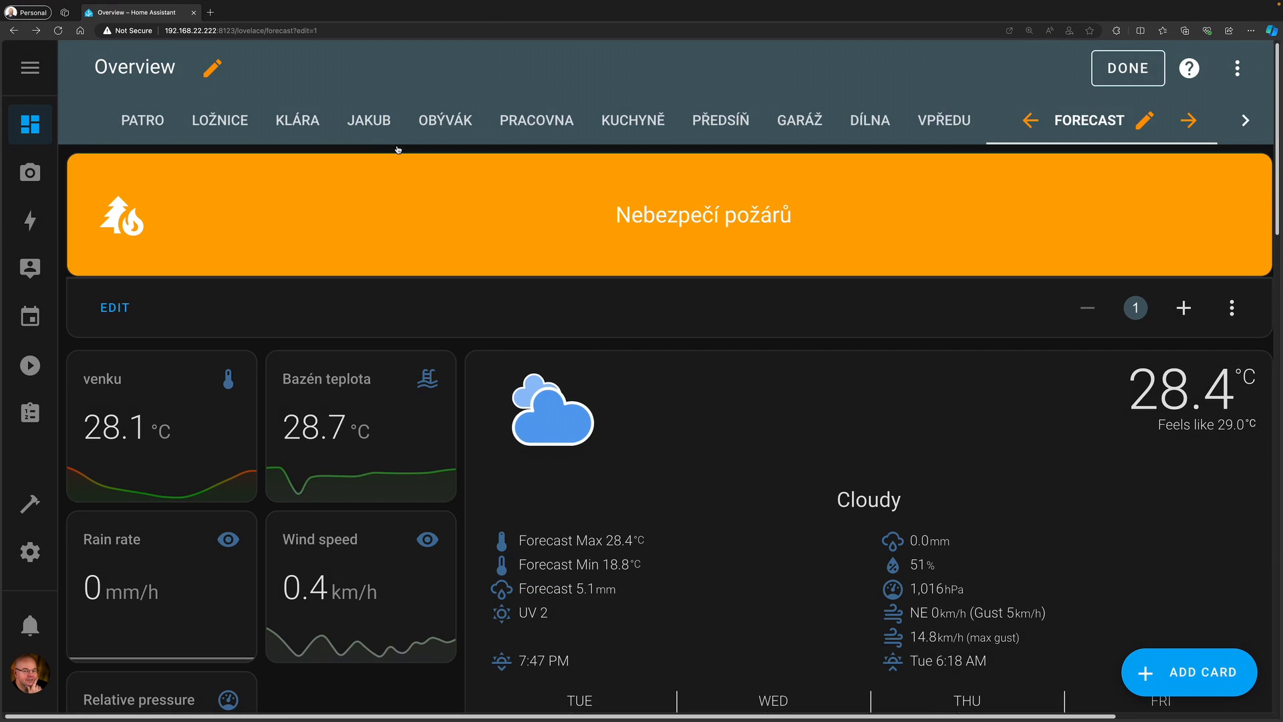
{"action": "scroll", "coordinate": [348, 461], "scroll_direction": "down", "scroll_amount": 6}
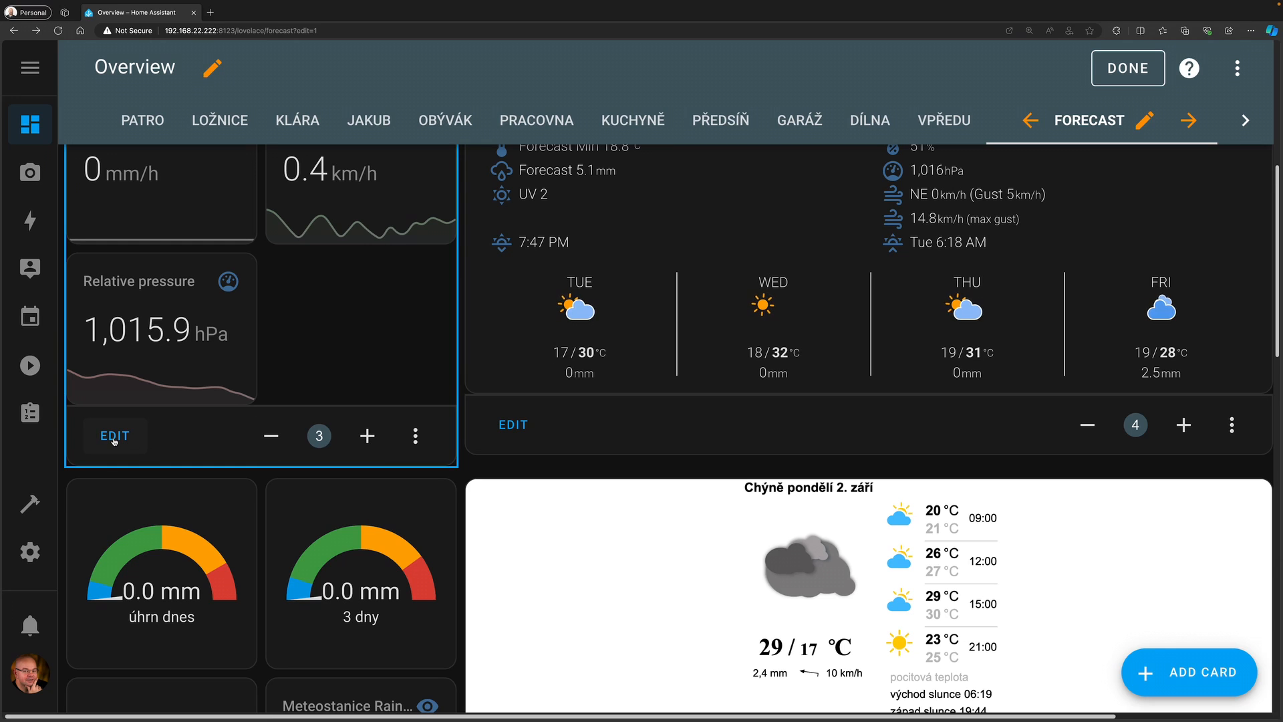
{"action": "scroll", "coordinate": [115, 441], "scroll_direction": "up", "scroll_amount": 6}
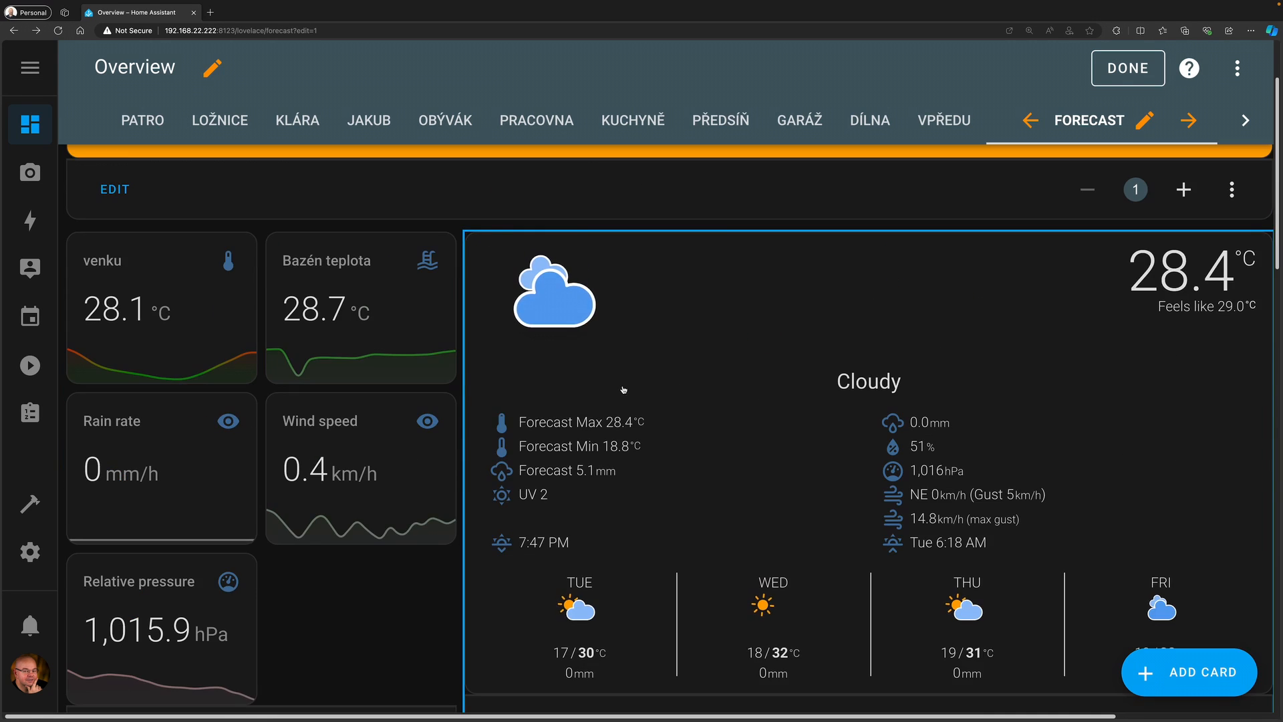
- Compare the two Forecast views, and delete the old grid-layout one together with all its cards
{"action": "left_click", "coordinate": [1189, 121]}
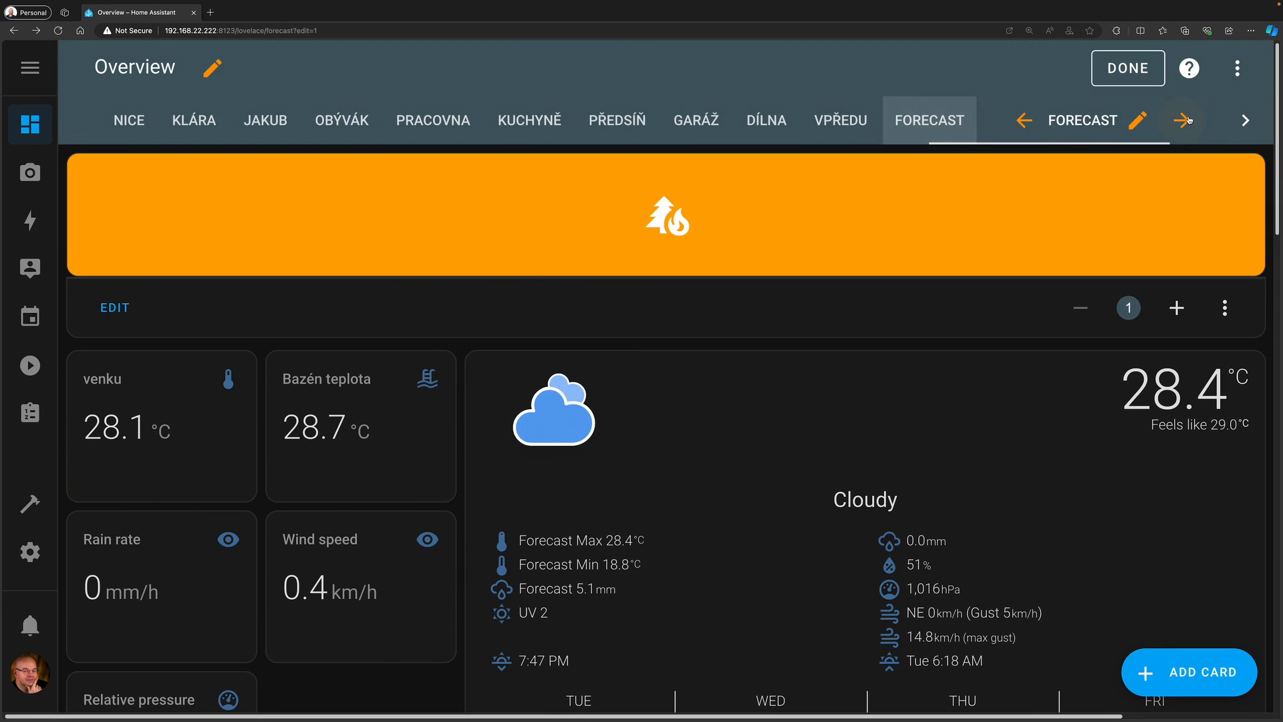
{"action": "left_click", "coordinate": [957, 122]}
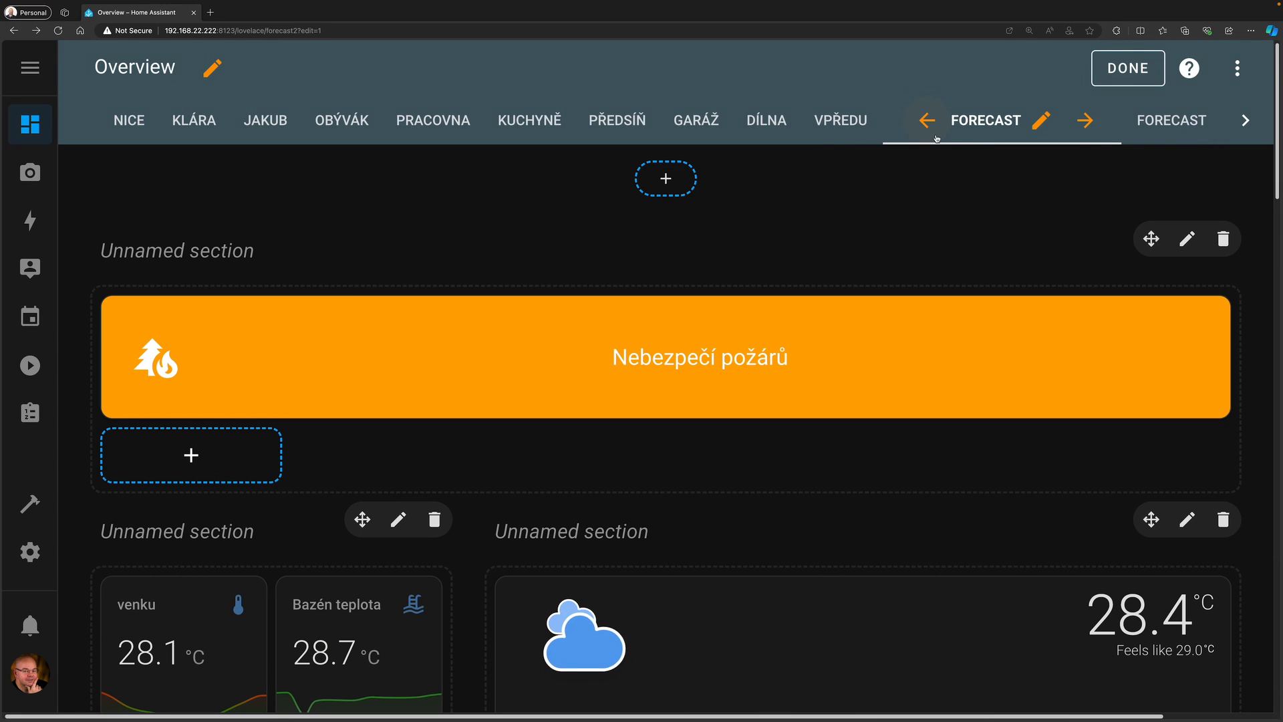
{"action": "left_click", "coordinate": [1182, 128]}
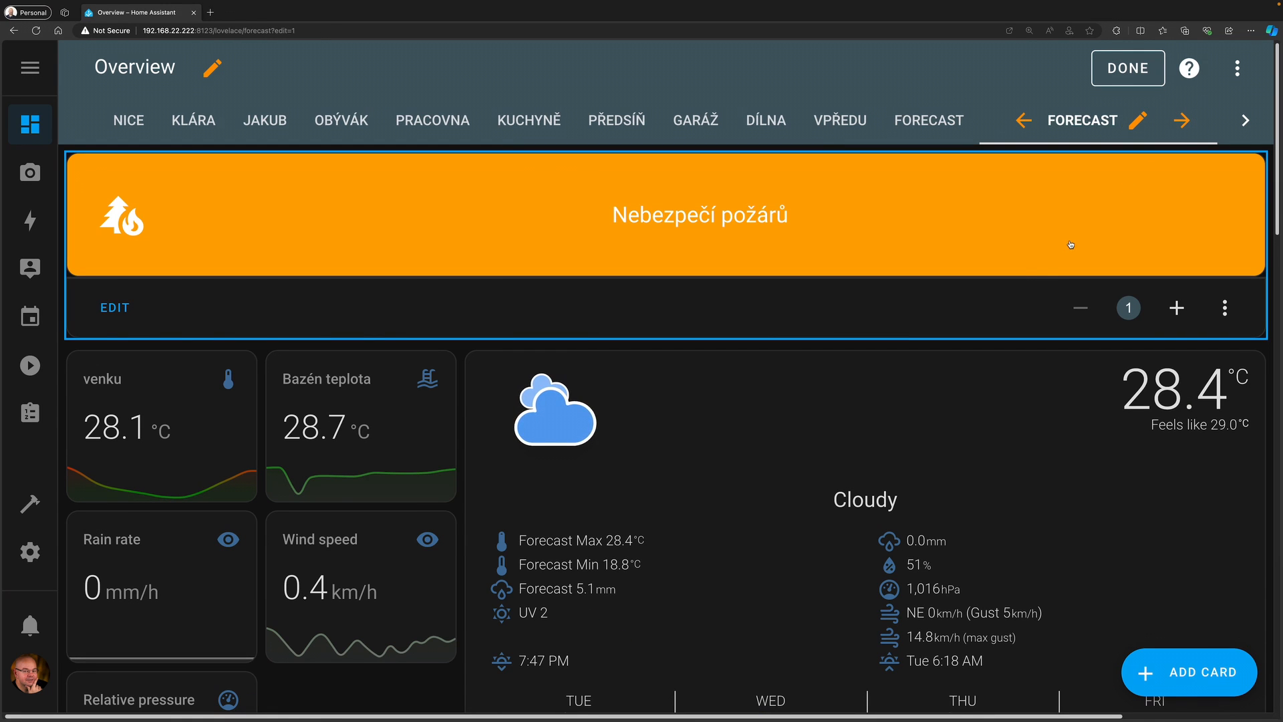
{"action": "left_click", "coordinate": [1137, 120]}
{"action": "left_click", "coordinate": [434, 697]}
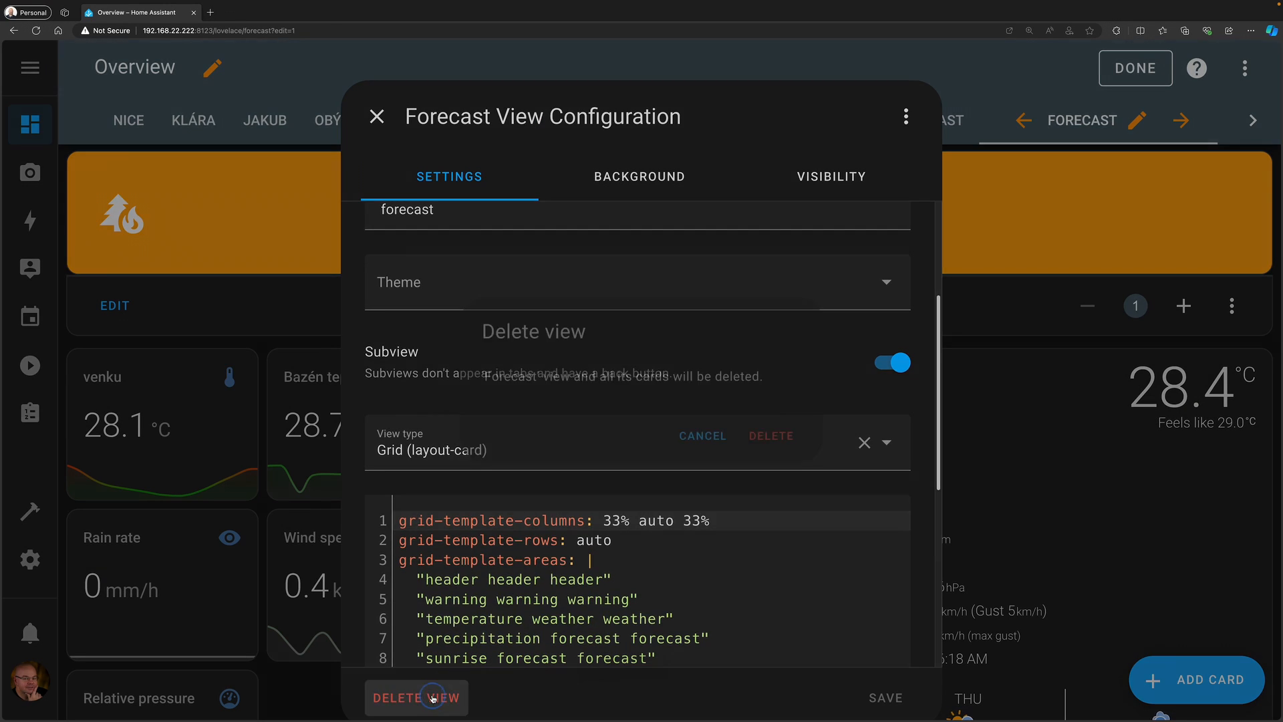
{"action": "left_click", "coordinate": [773, 453]}
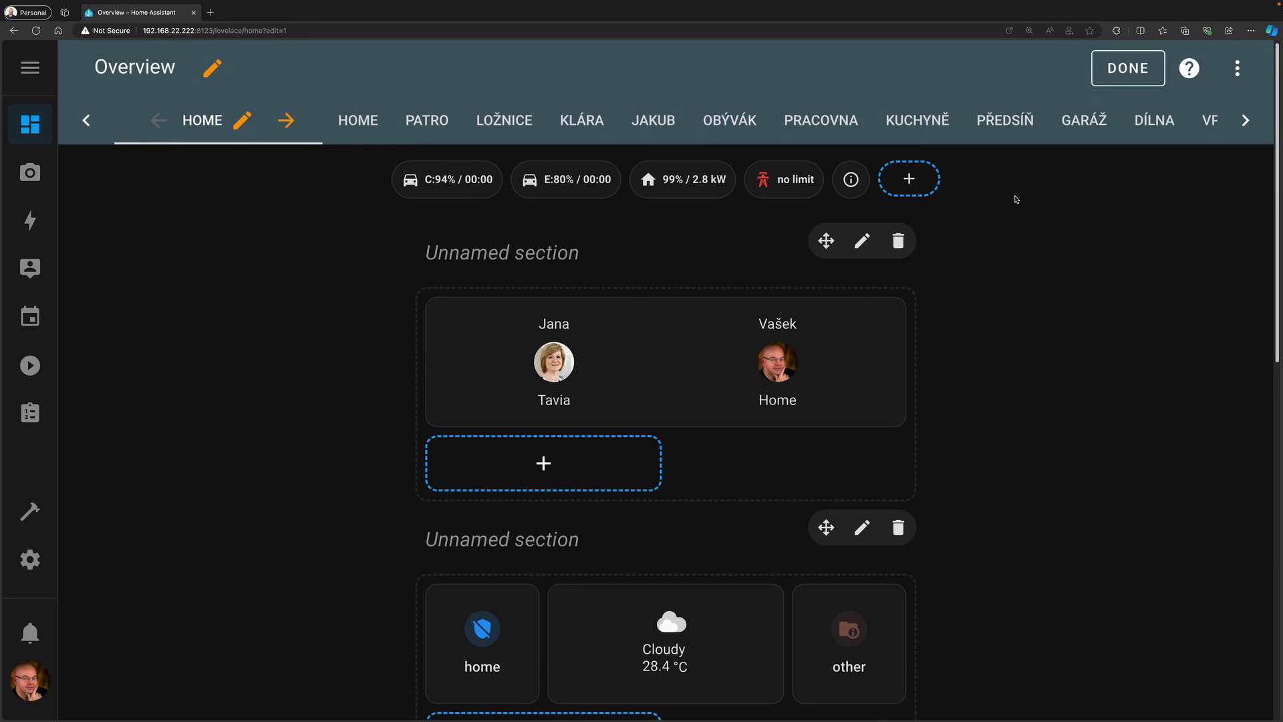
- Set the URL of the remaining sections-based Forecast view to "forecast" and save its configuration
{"action": "left_click", "coordinate": [1243, 122]}
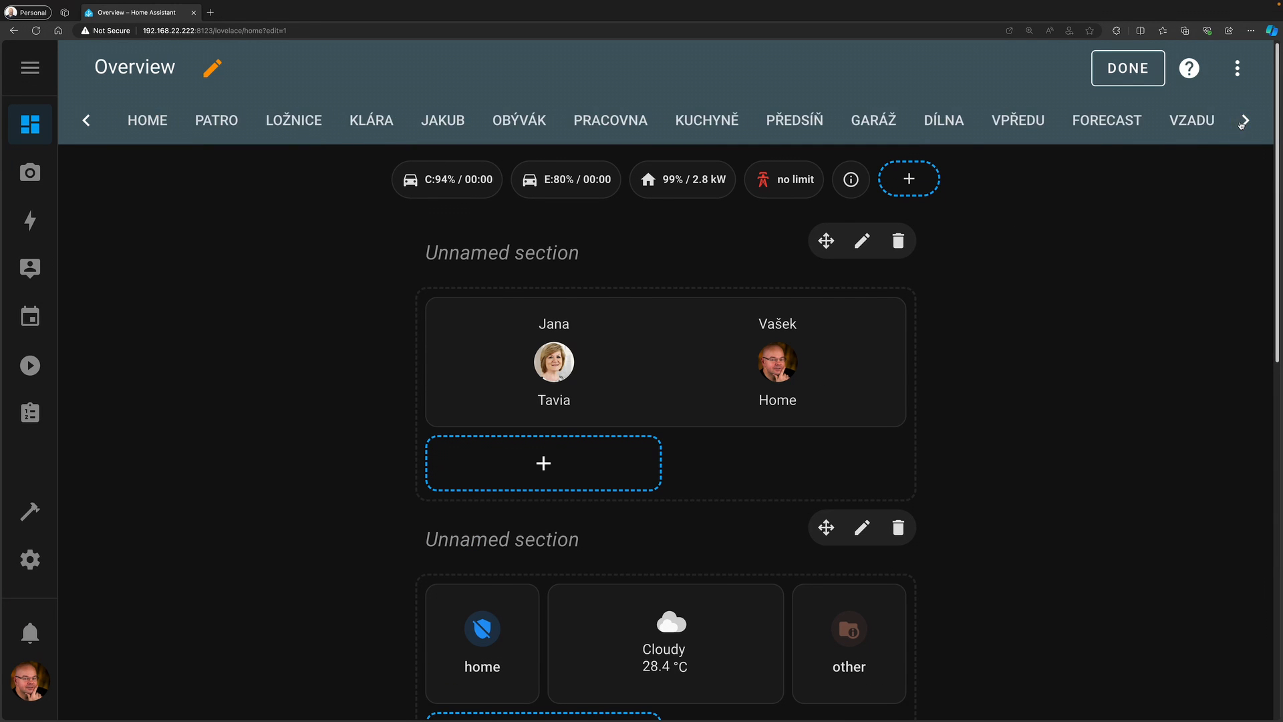
{"action": "left_click", "coordinate": [1242, 122]}
{"action": "left_click", "coordinate": [888, 121]}
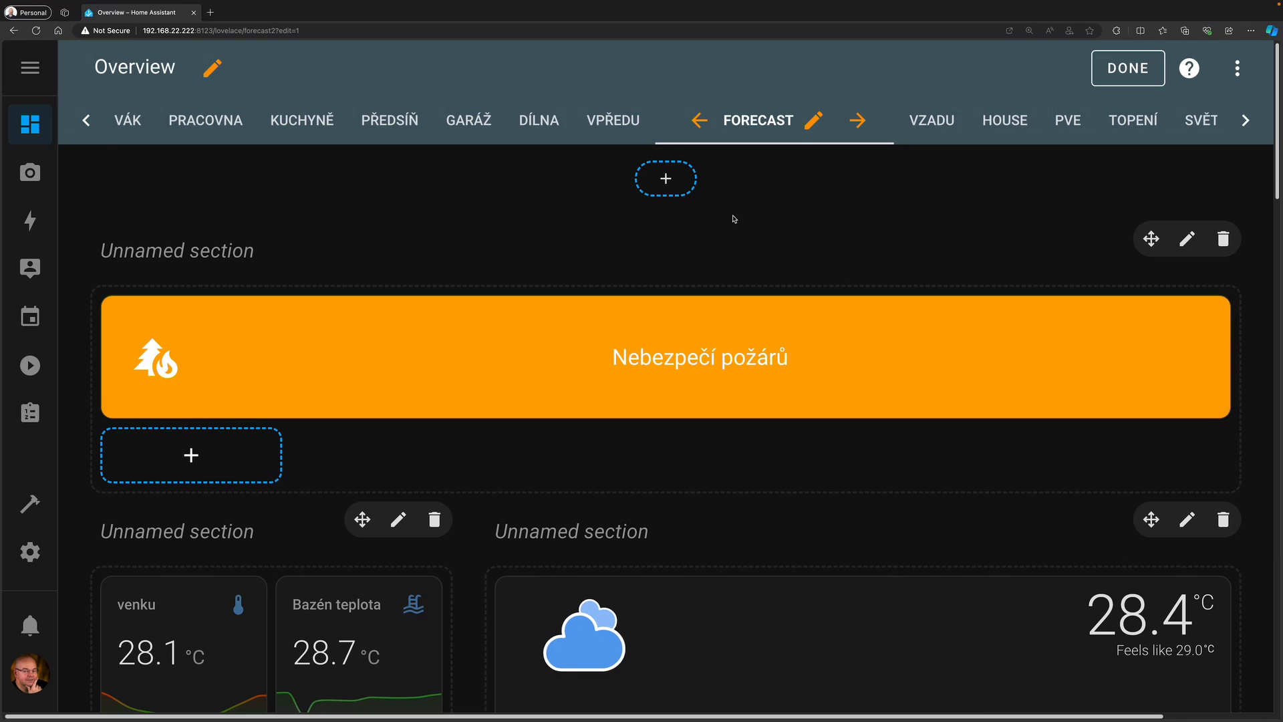
{"action": "left_click", "coordinate": [812, 120]}
{"action": "left_click", "coordinate": [512, 409]}
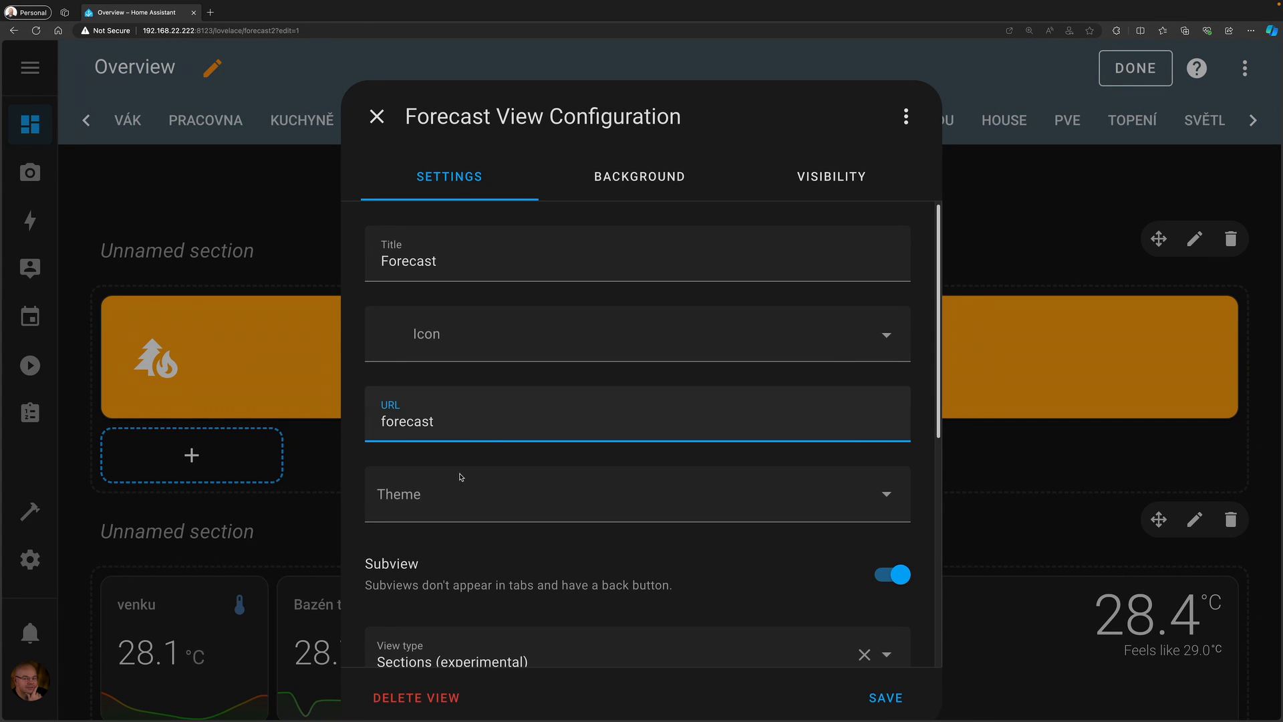
{"action": "left_click", "coordinate": [858, 698]}
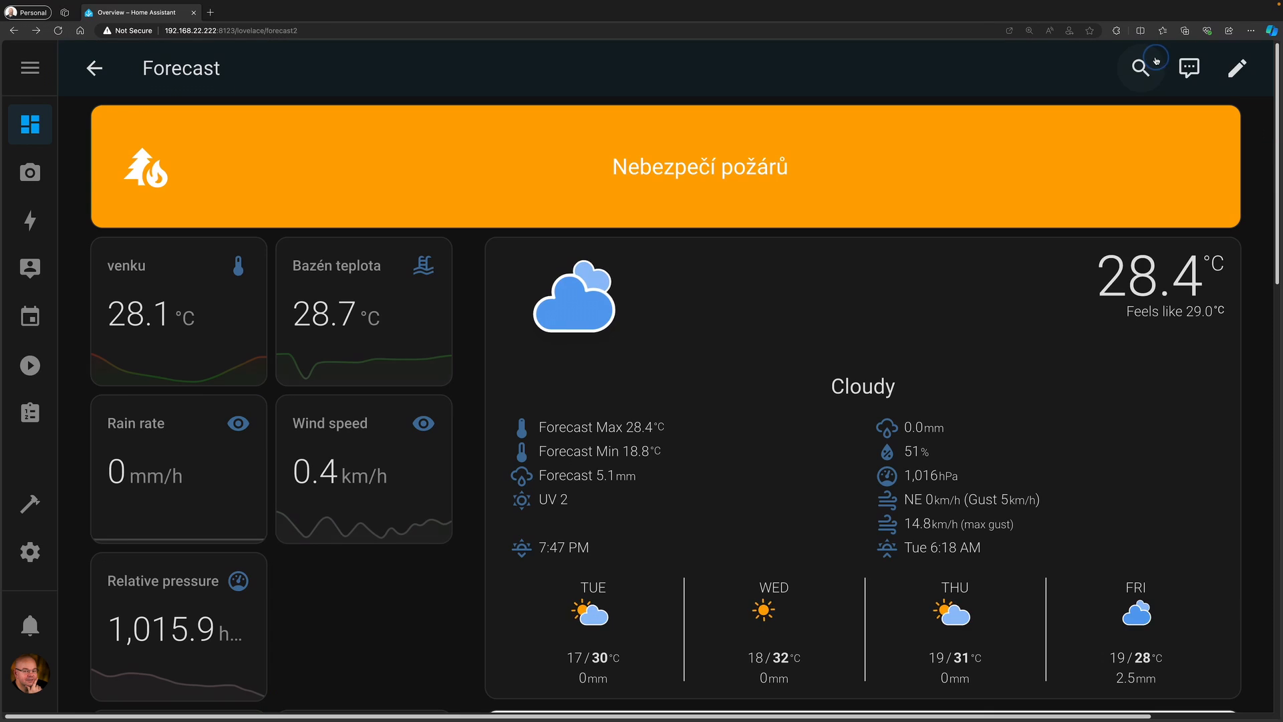
- Open the Forecast view from the Home view's weather card and check its content down to the radar map
{"action": "left_click", "coordinate": [95, 69]}
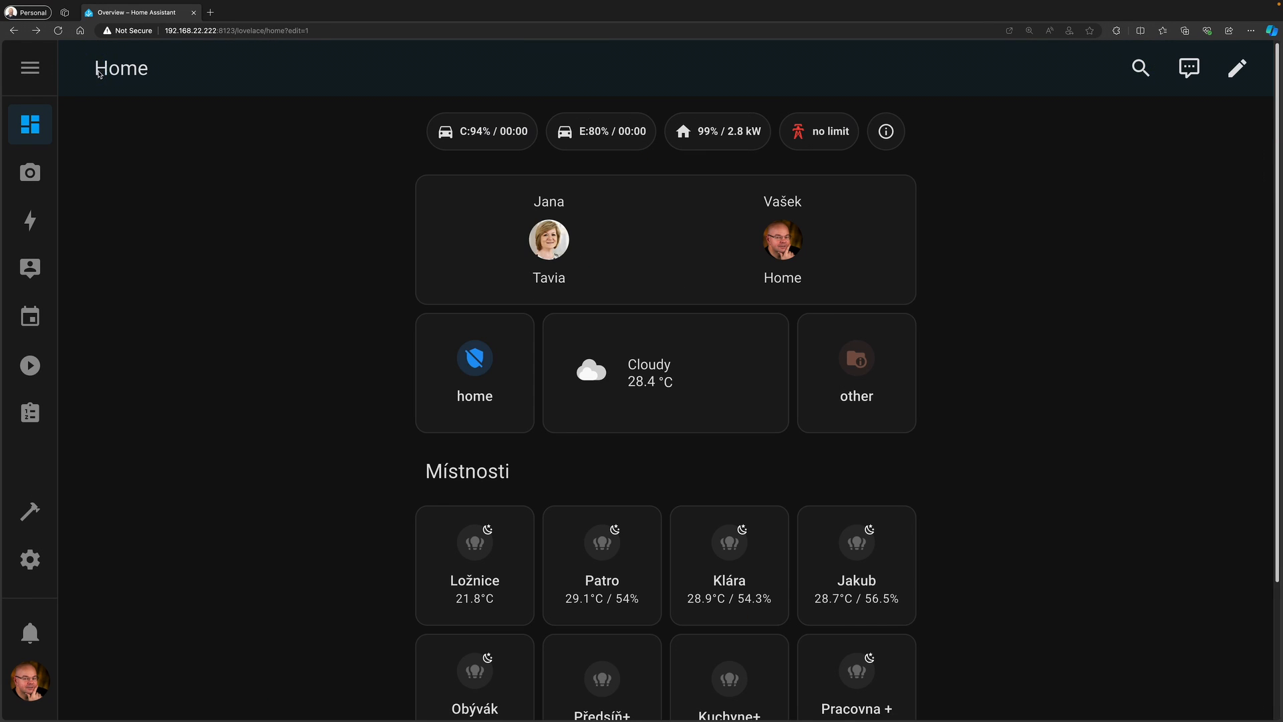
{"action": "left_click", "coordinate": [639, 368]}
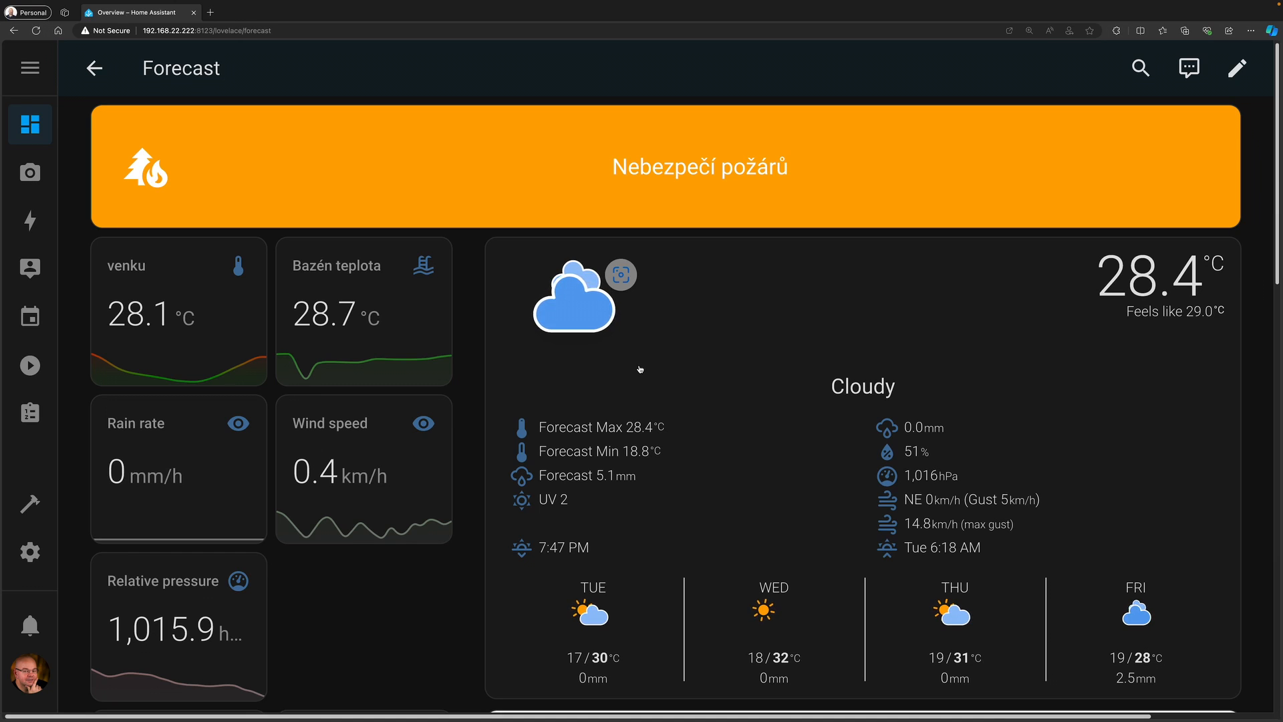
{"action": "scroll", "coordinate": [639, 367], "scroll_direction": "down", "scroll_amount": 10}
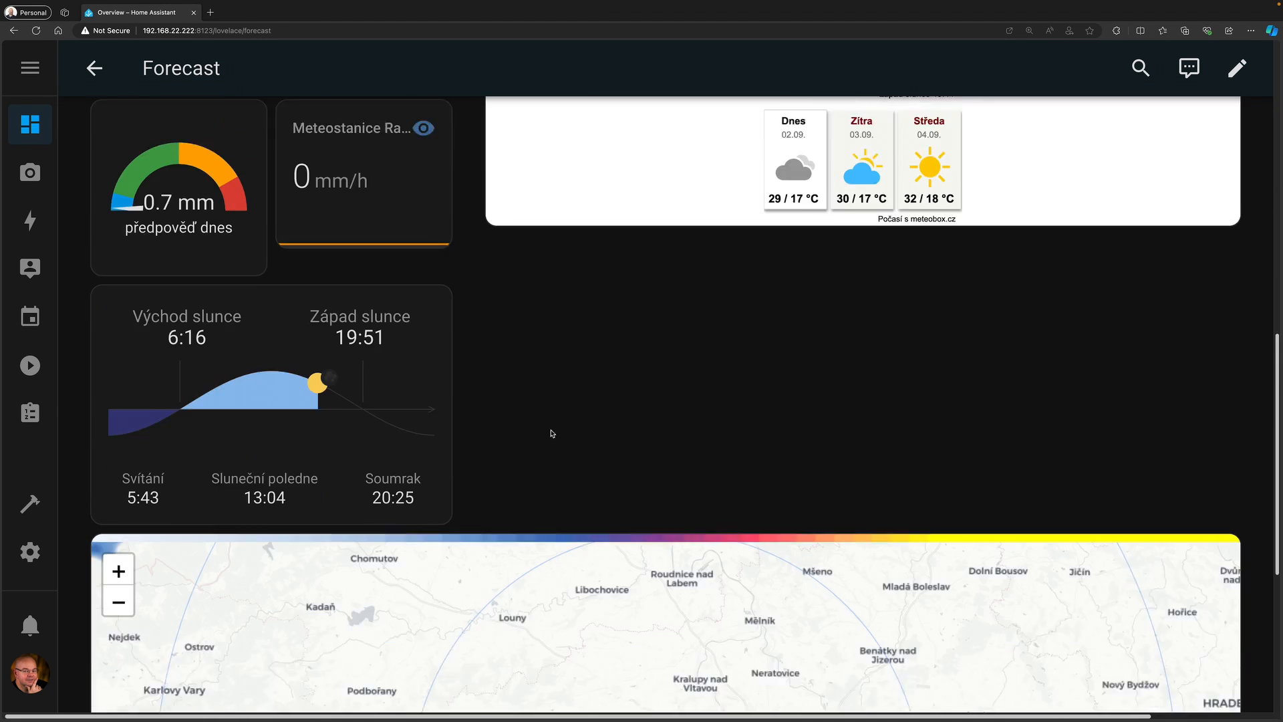
{"action": "scroll", "coordinate": [552, 433], "scroll_direction": "down", "scroll_amount": 5}
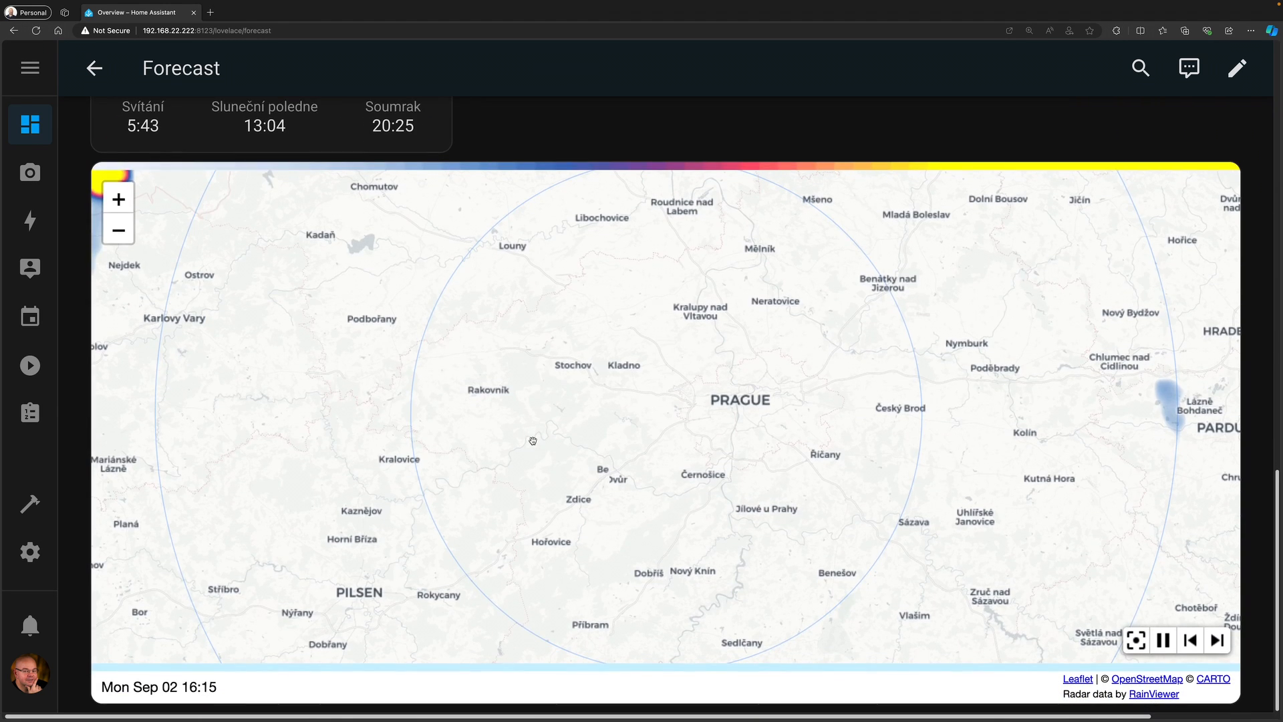
{"action": "scroll", "coordinate": [533, 441], "scroll_direction": "up", "scroll_amount": 2}
{"action": "scroll", "coordinate": [607, 235], "scroll_direction": "down", "scroll_amount": 2}
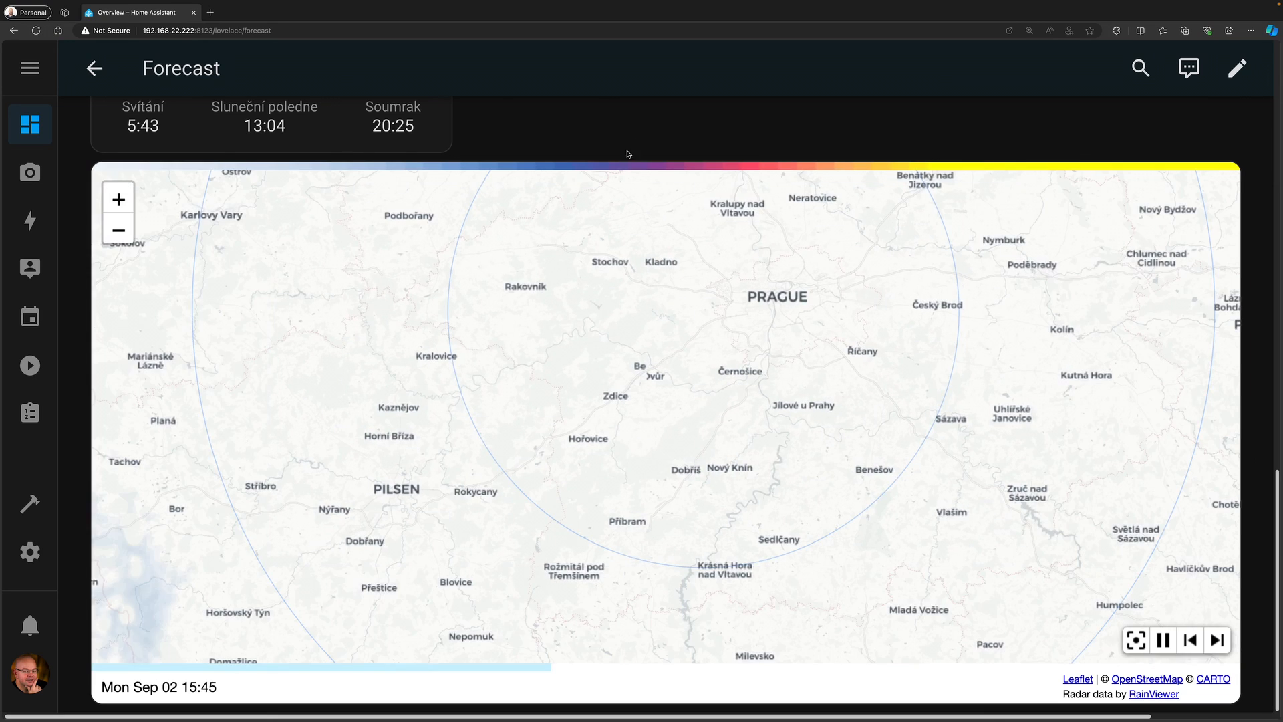
{"action": "scroll", "coordinate": [628, 155], "scroll_direction": "up", "scroll_amount": 13}
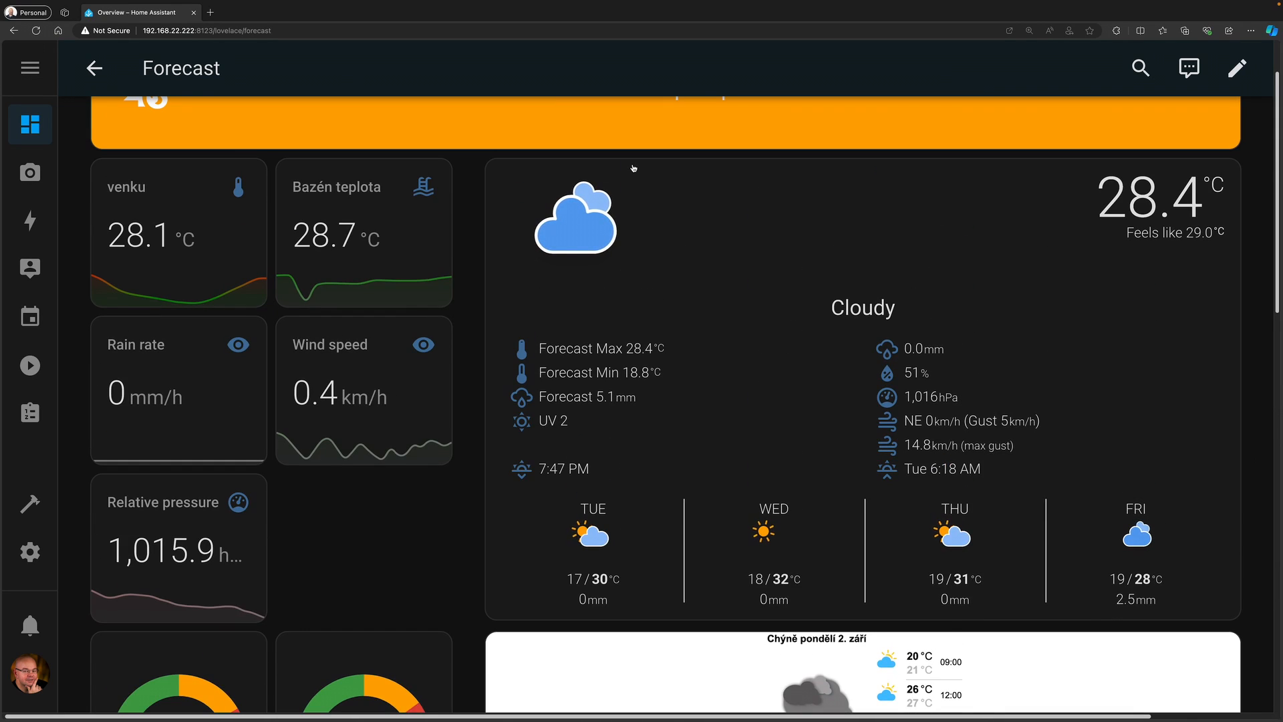
{"action": "scroll", "coordinate": [633, 168], "scroll_direction": "up", "scroll_amount": 1}
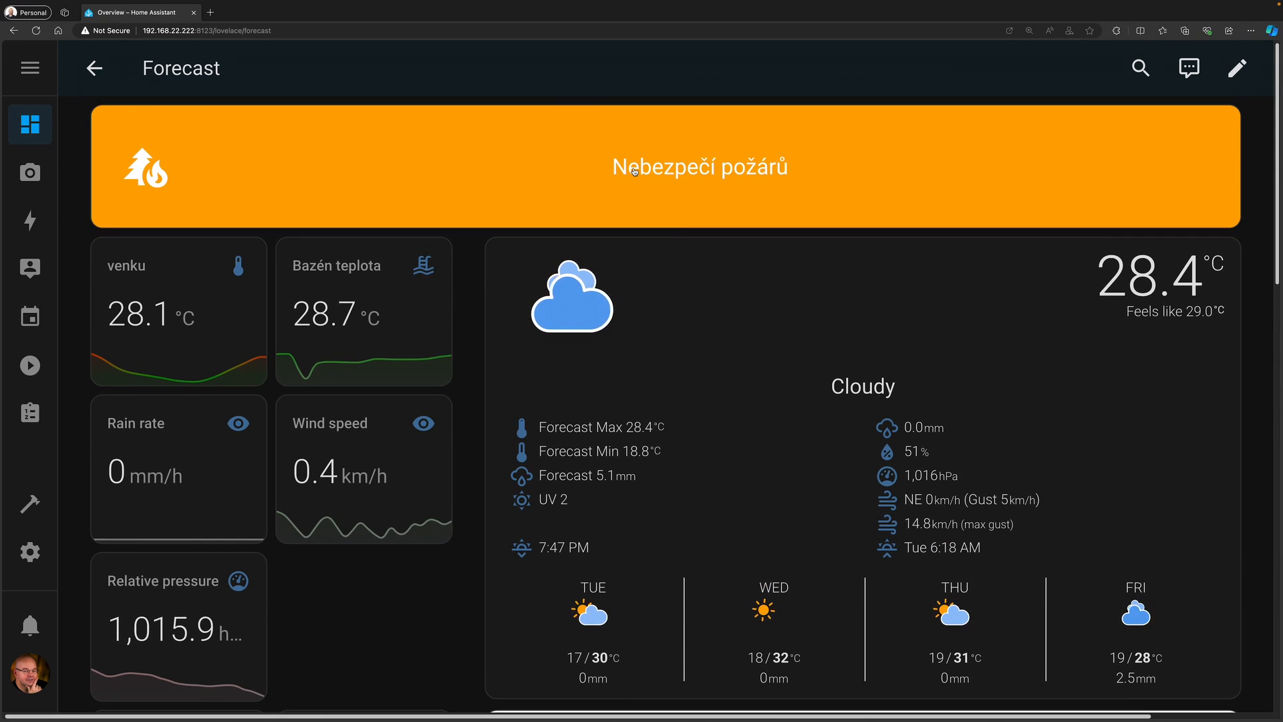